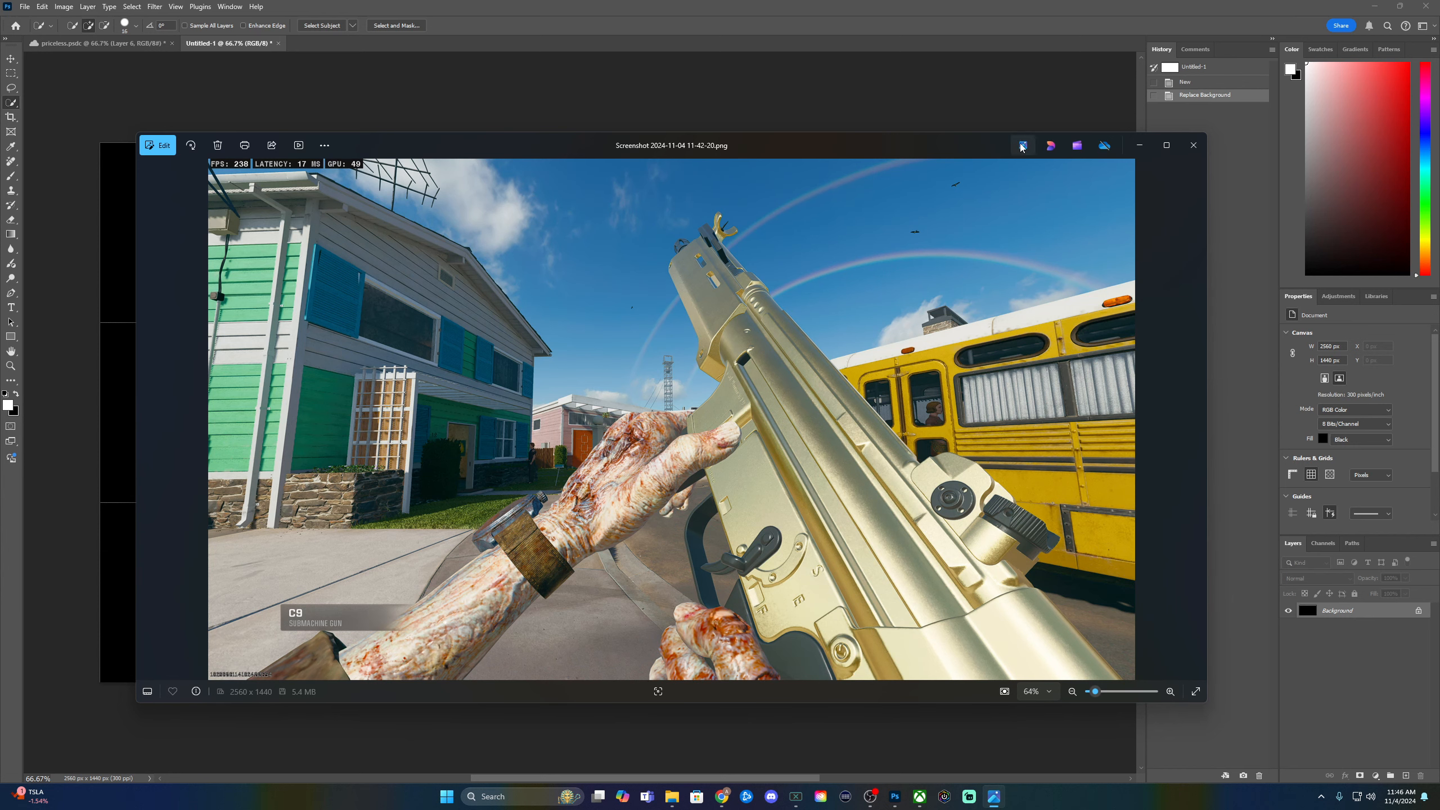
click(1194, 145)
double_click(507, 492)
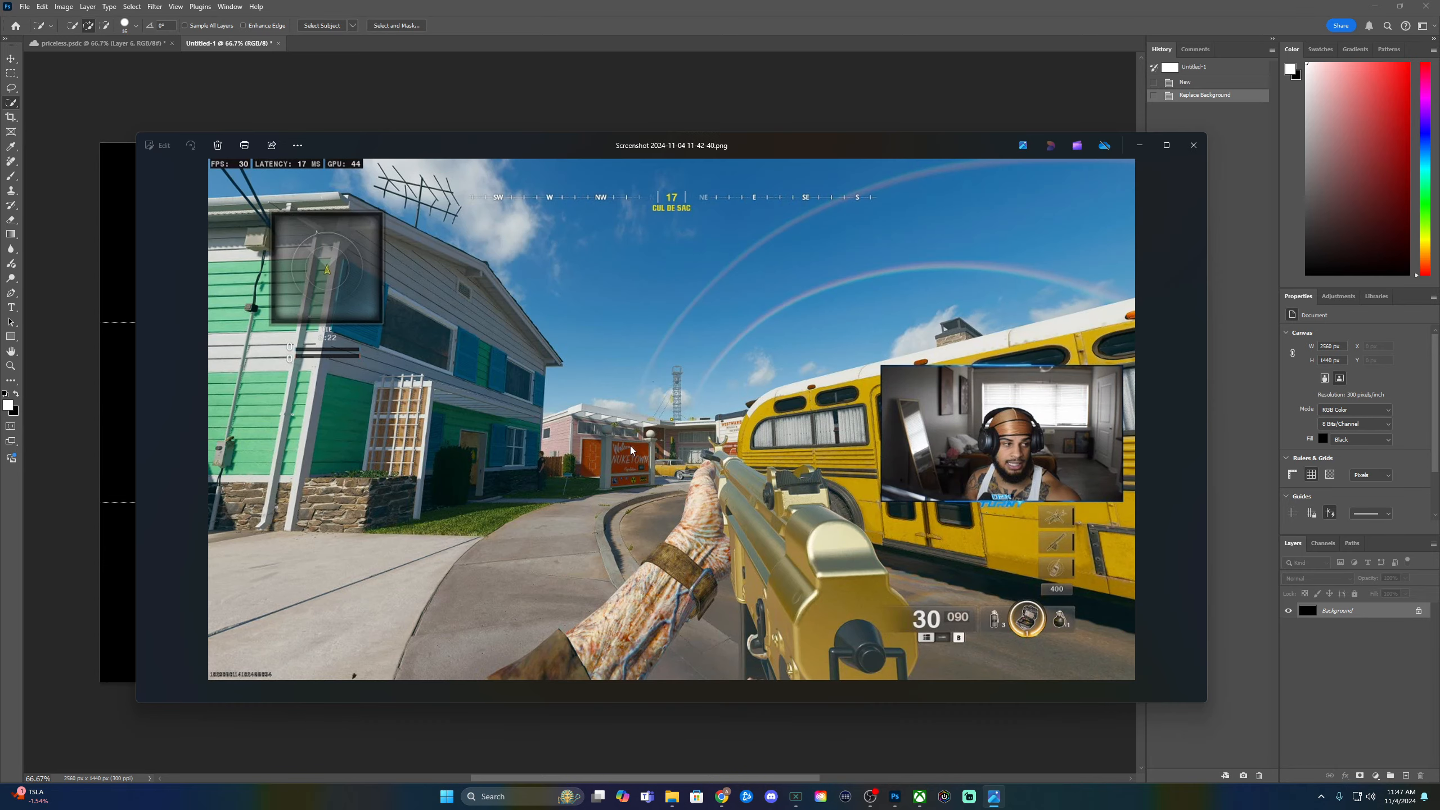
click(1194, 145)
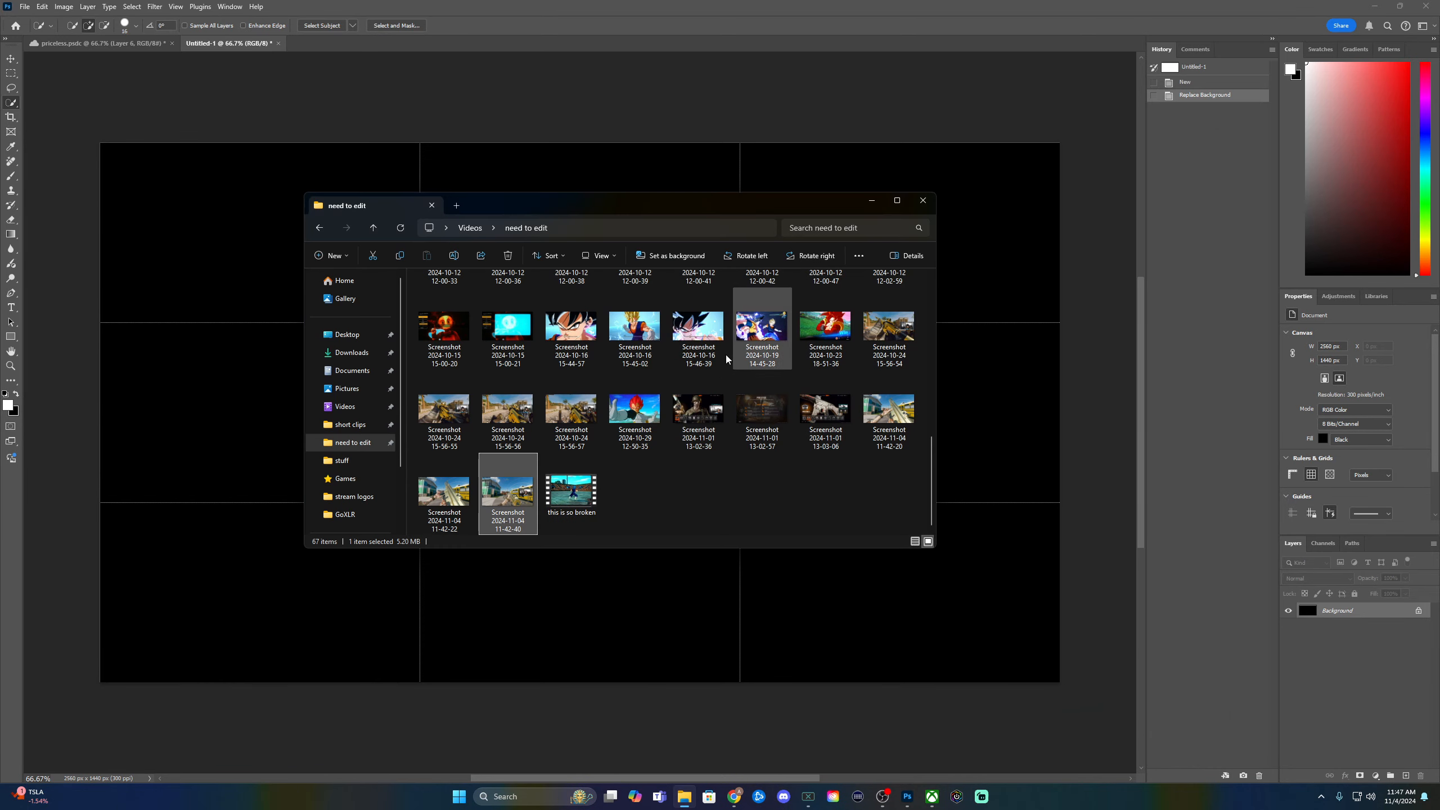
double_click(455, 487)
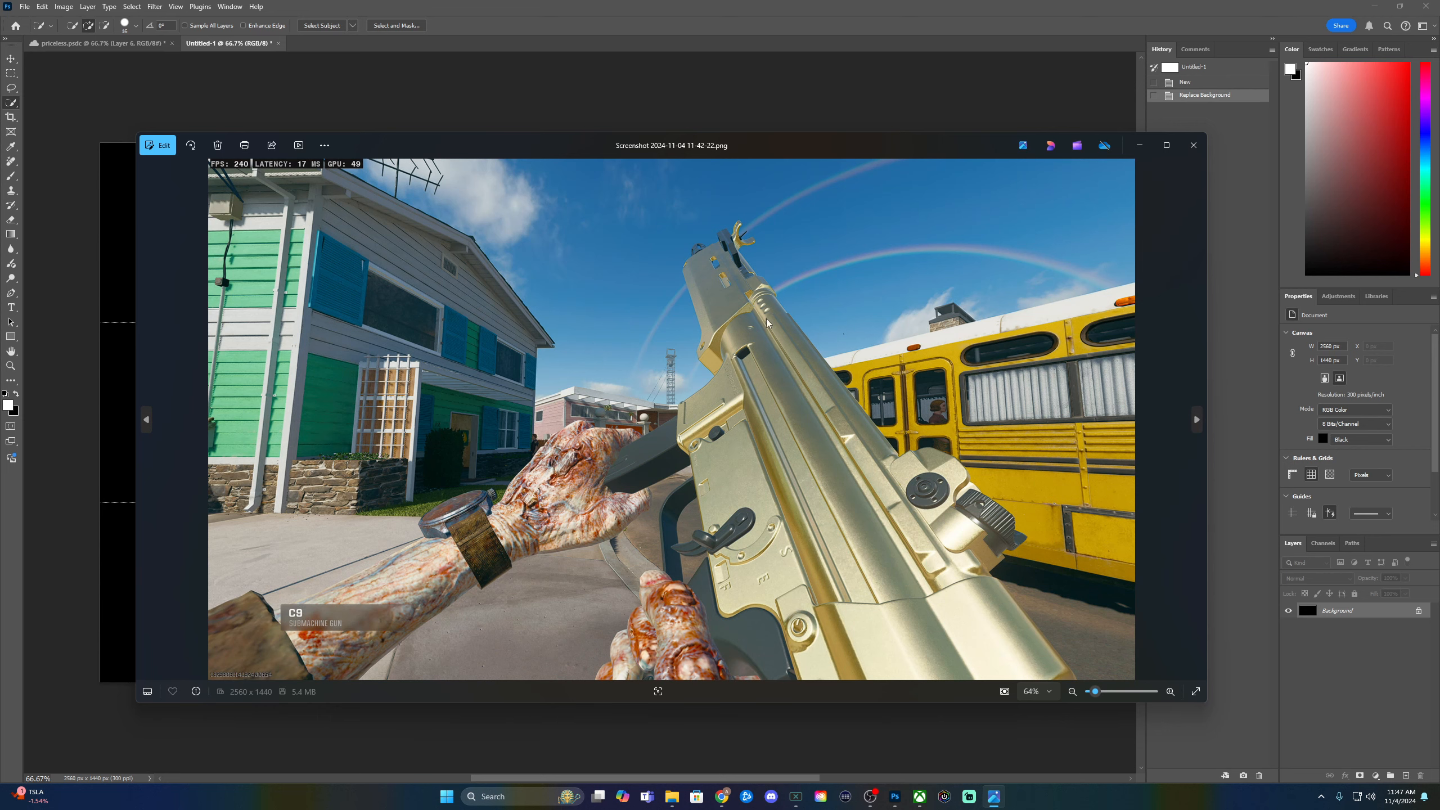
click(1198, 150)
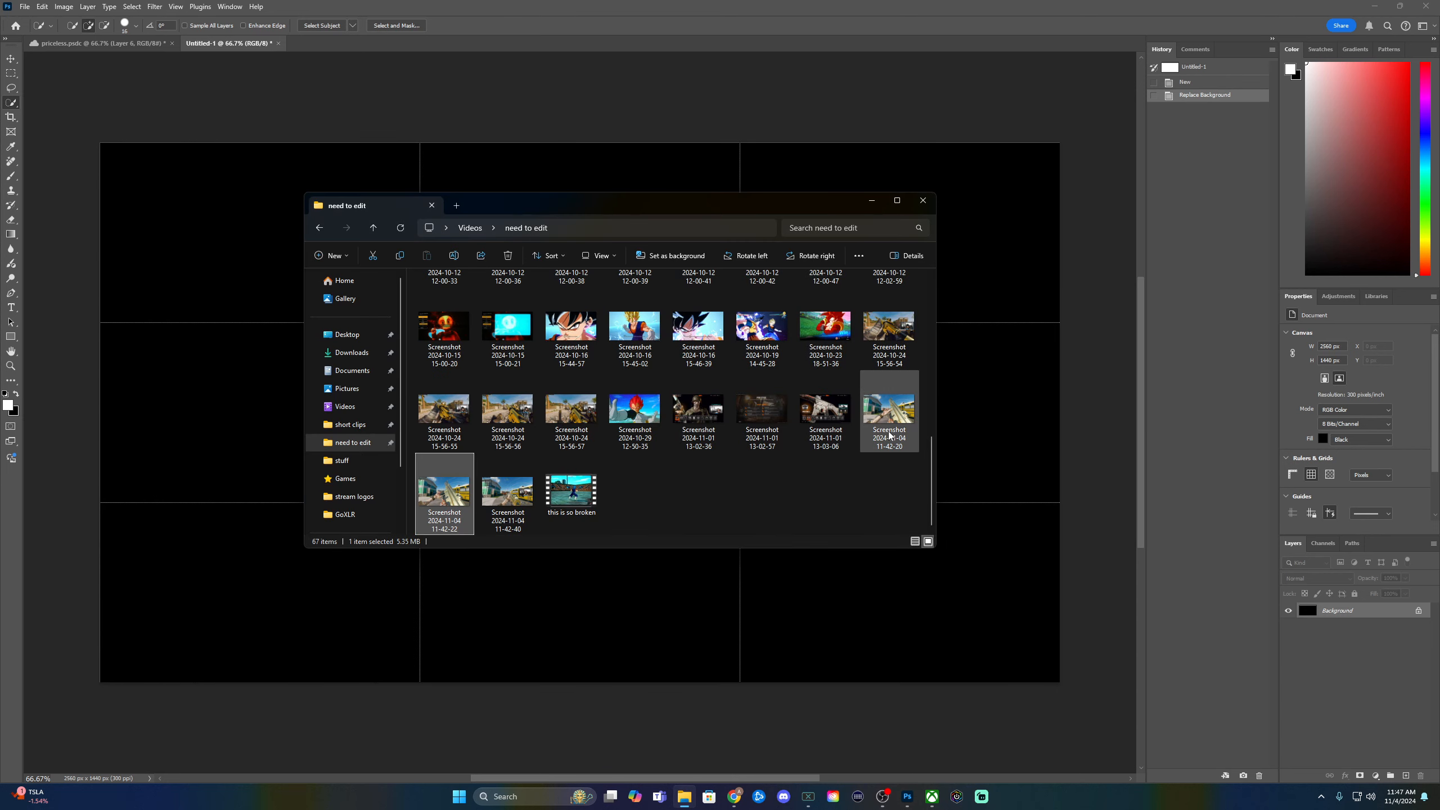
double_click(889, 435)
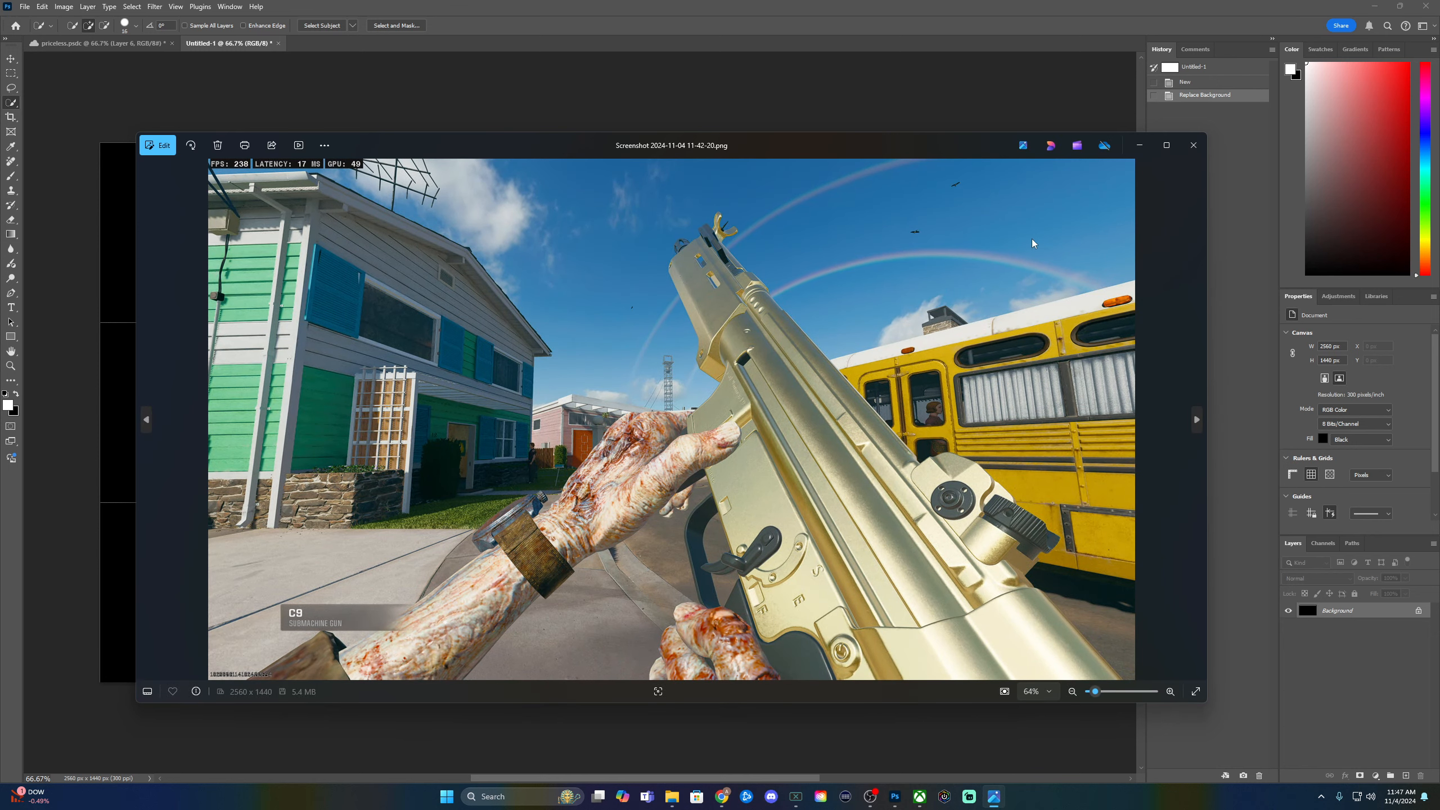
click(1194, 146)
drag(442, 491, 993, 444)
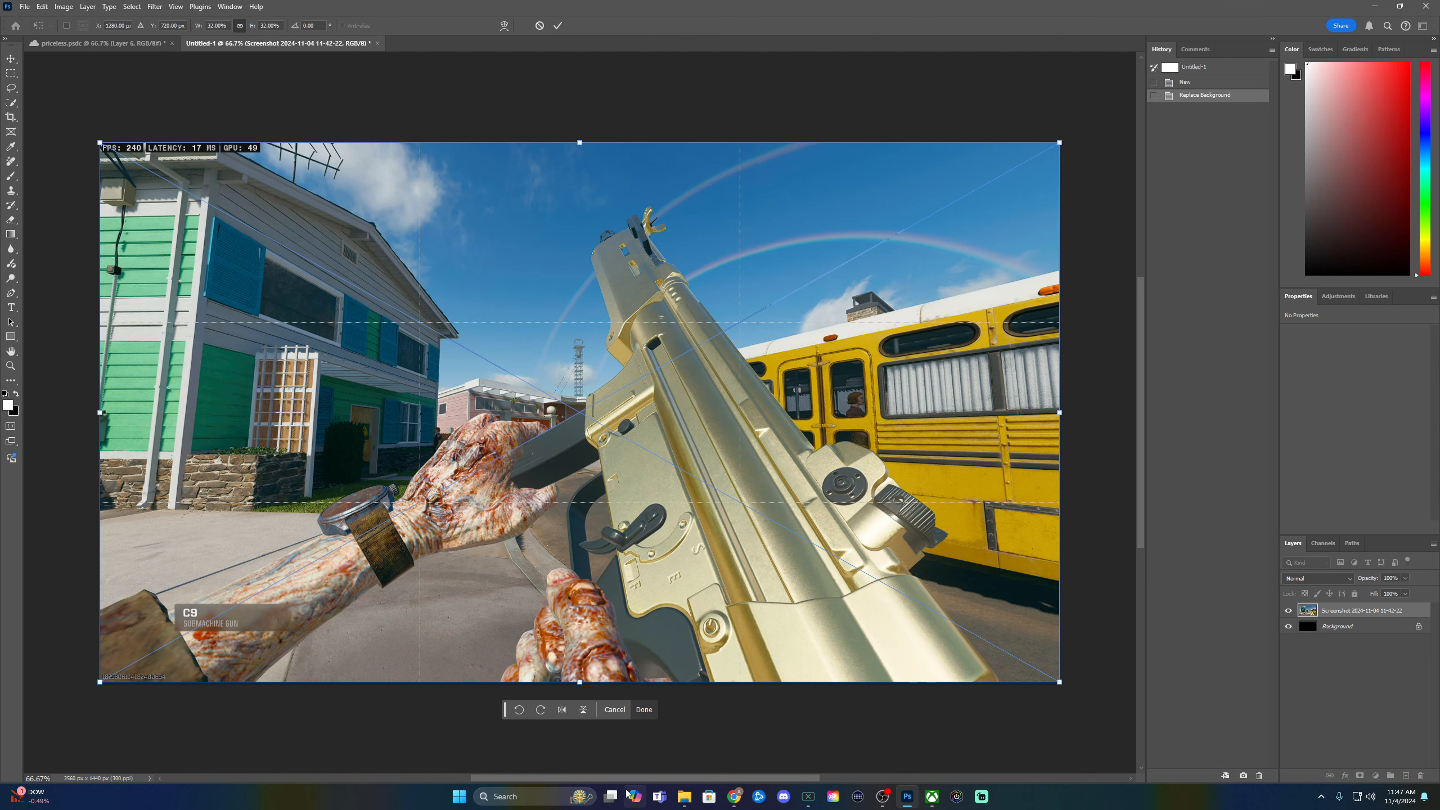
click(685, 797)
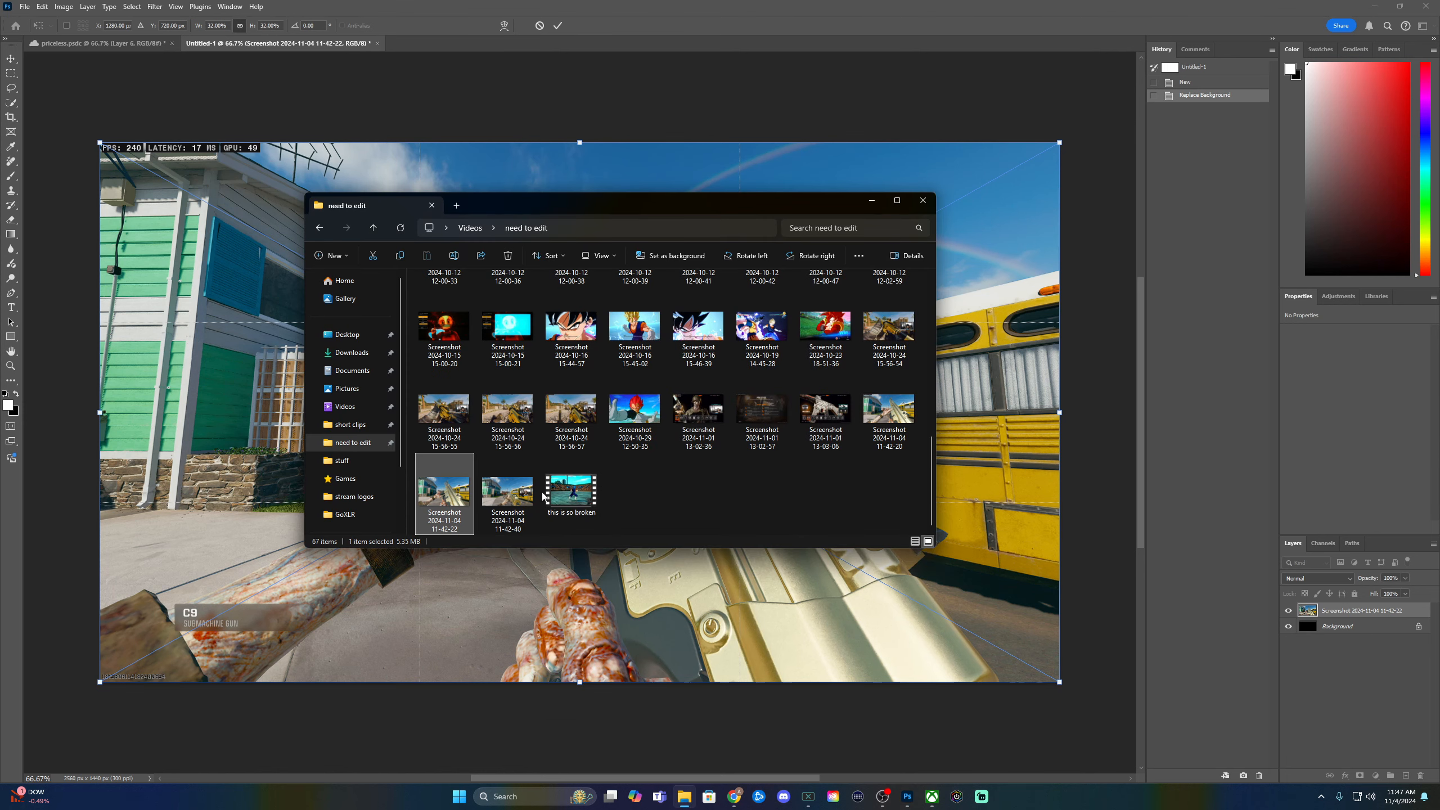
drag(513, 492, 991, 454)
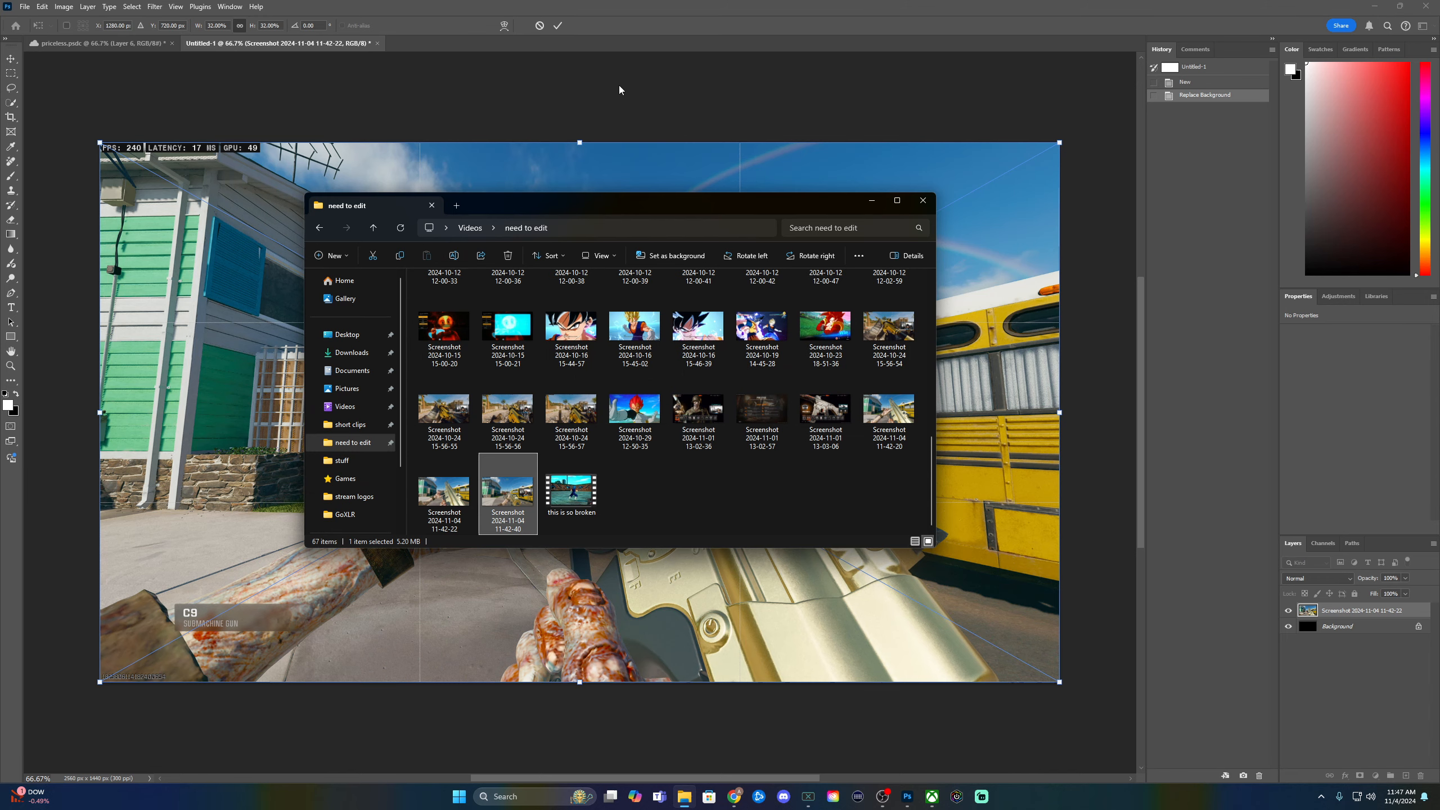
click(543, 46)
click(558, 26)
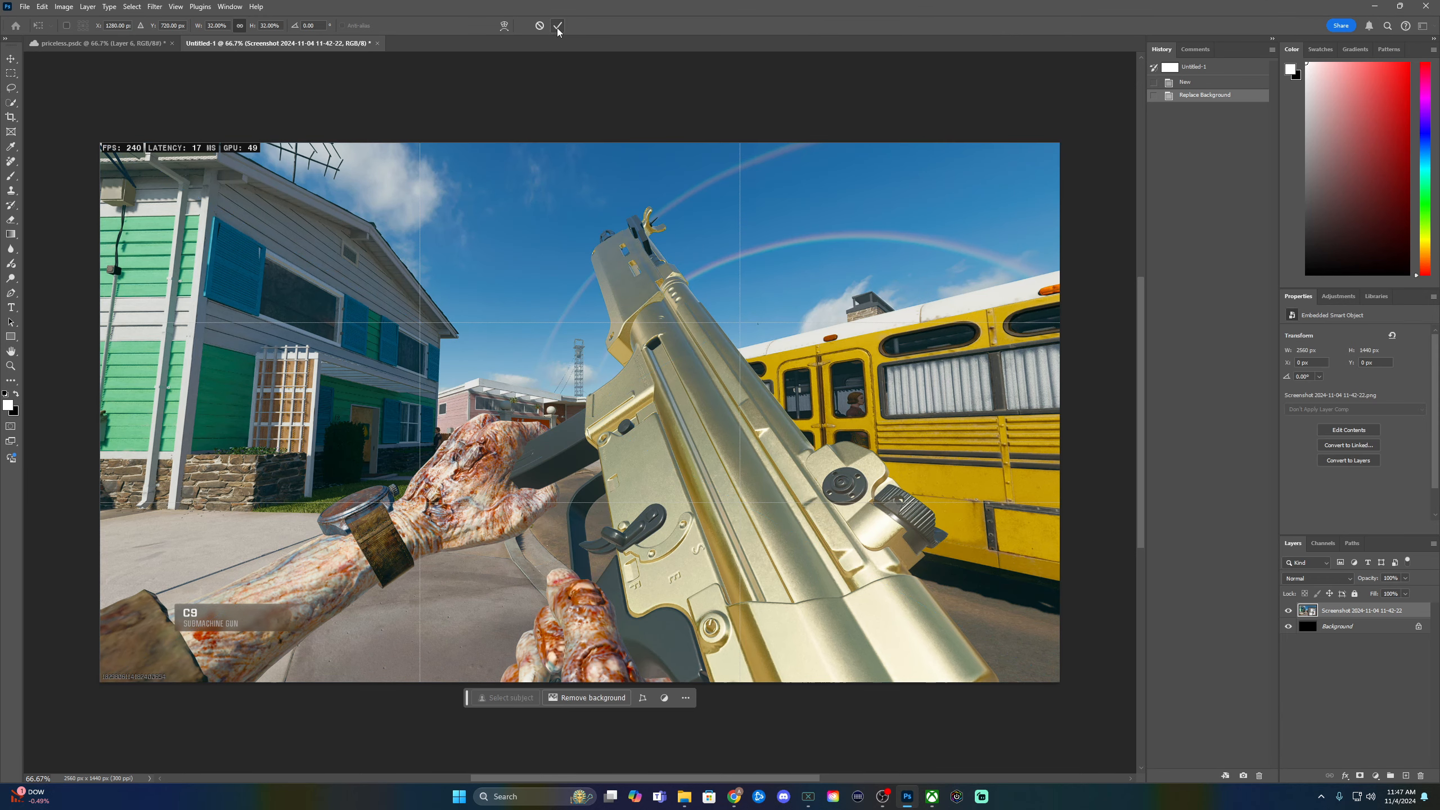
click(684, 796)
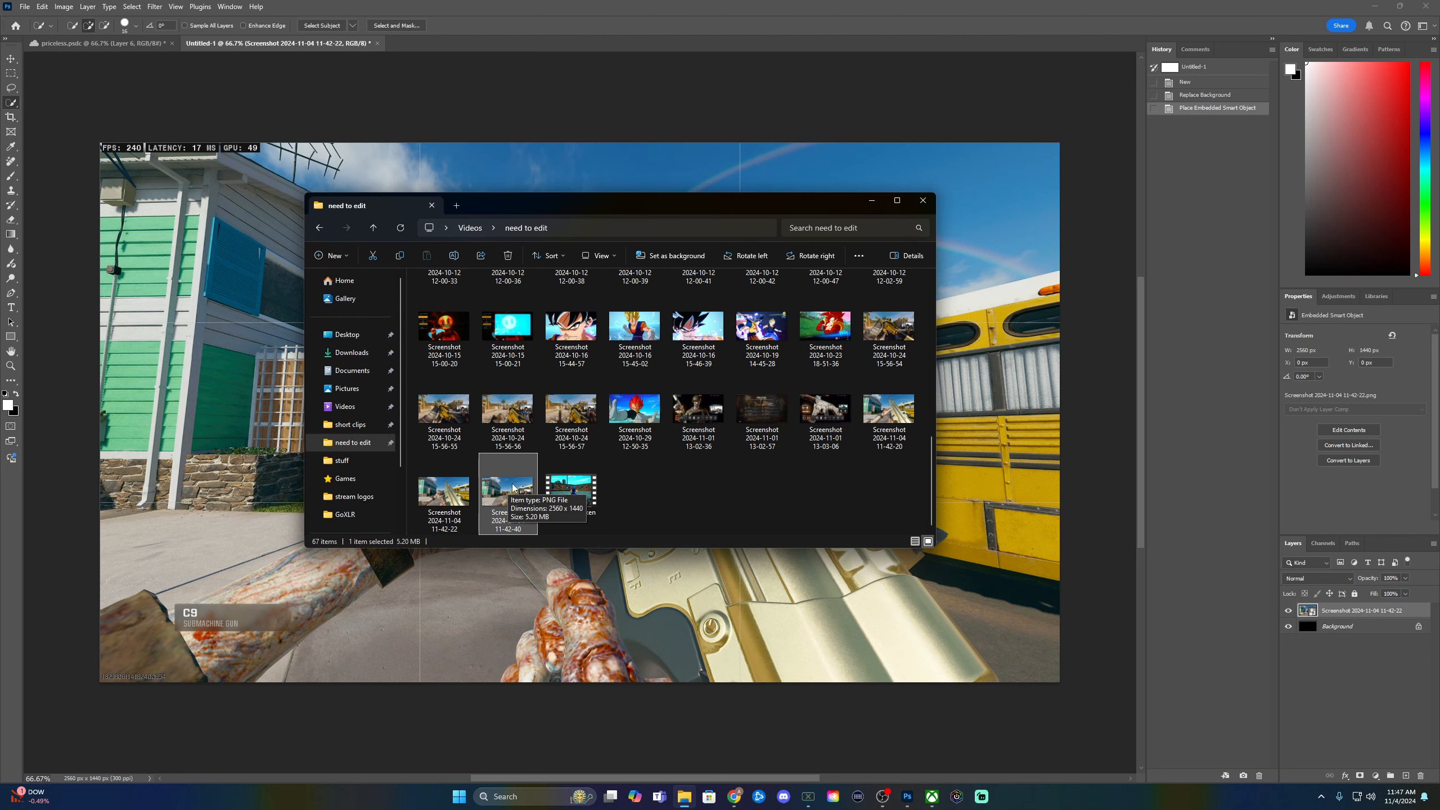
drag(513, 486, 1007, 449)
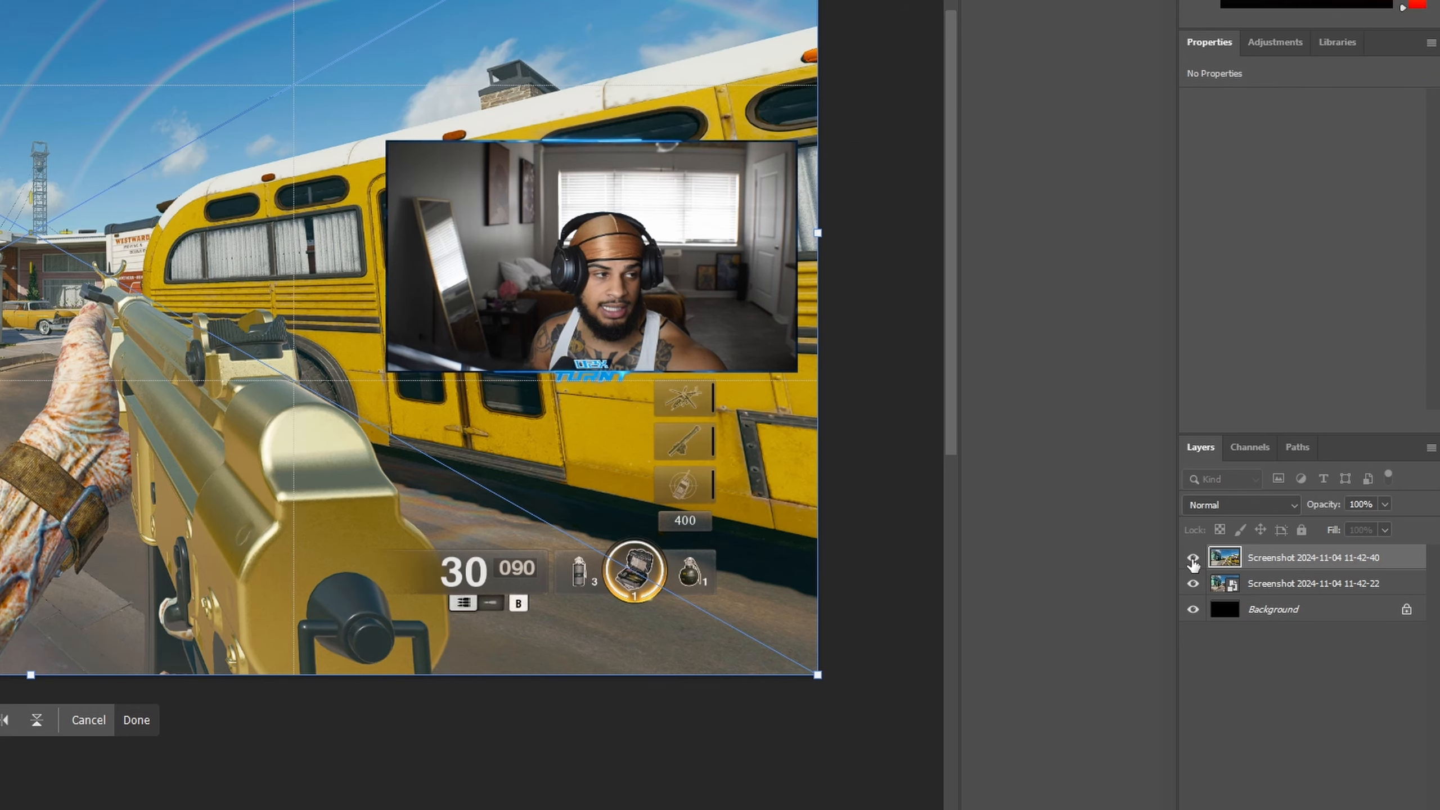
click(1288, 610)
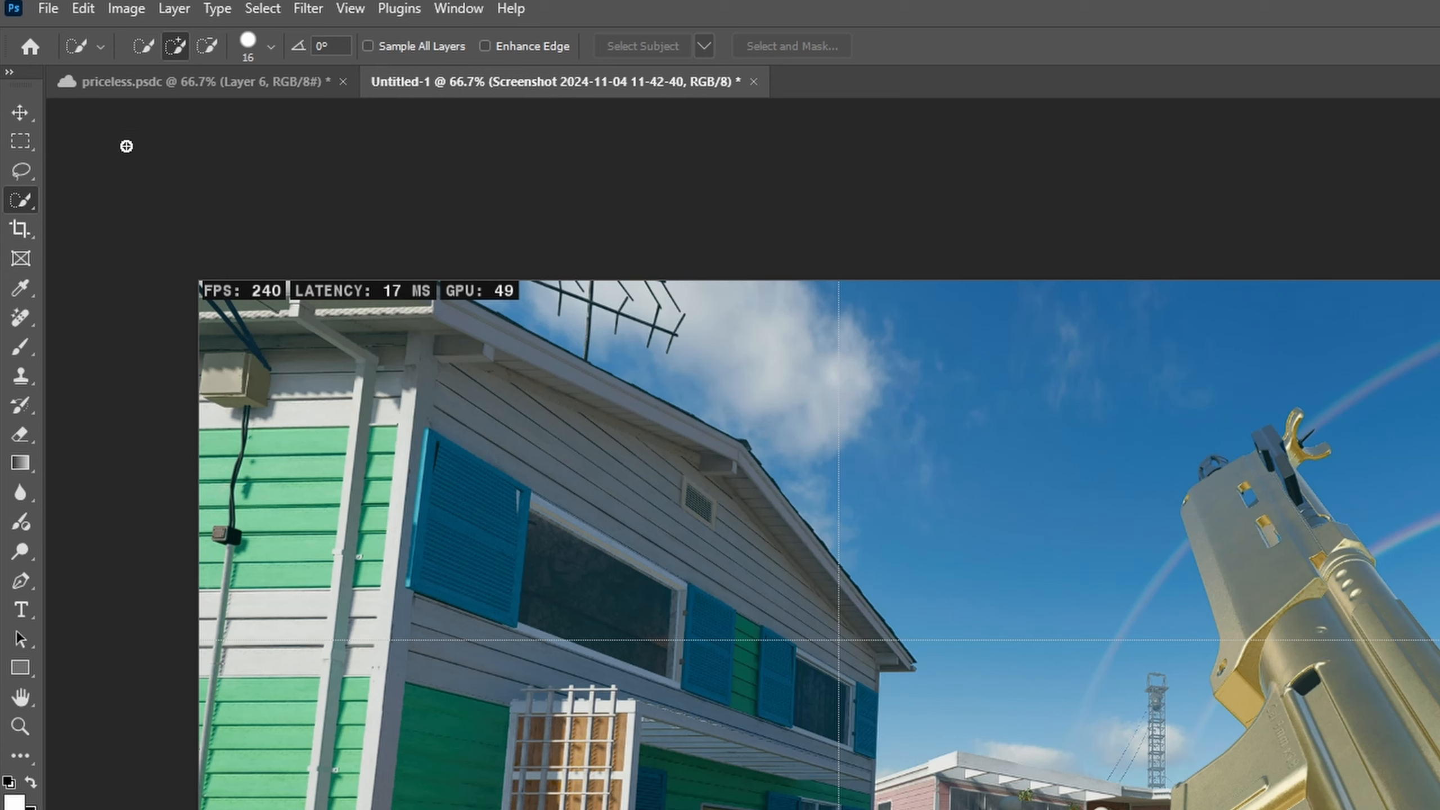
- Select the FPS, latency and GPU overlay with a rectangular marquee and remove it using Generative Fill without a prompt
click(25, 144)
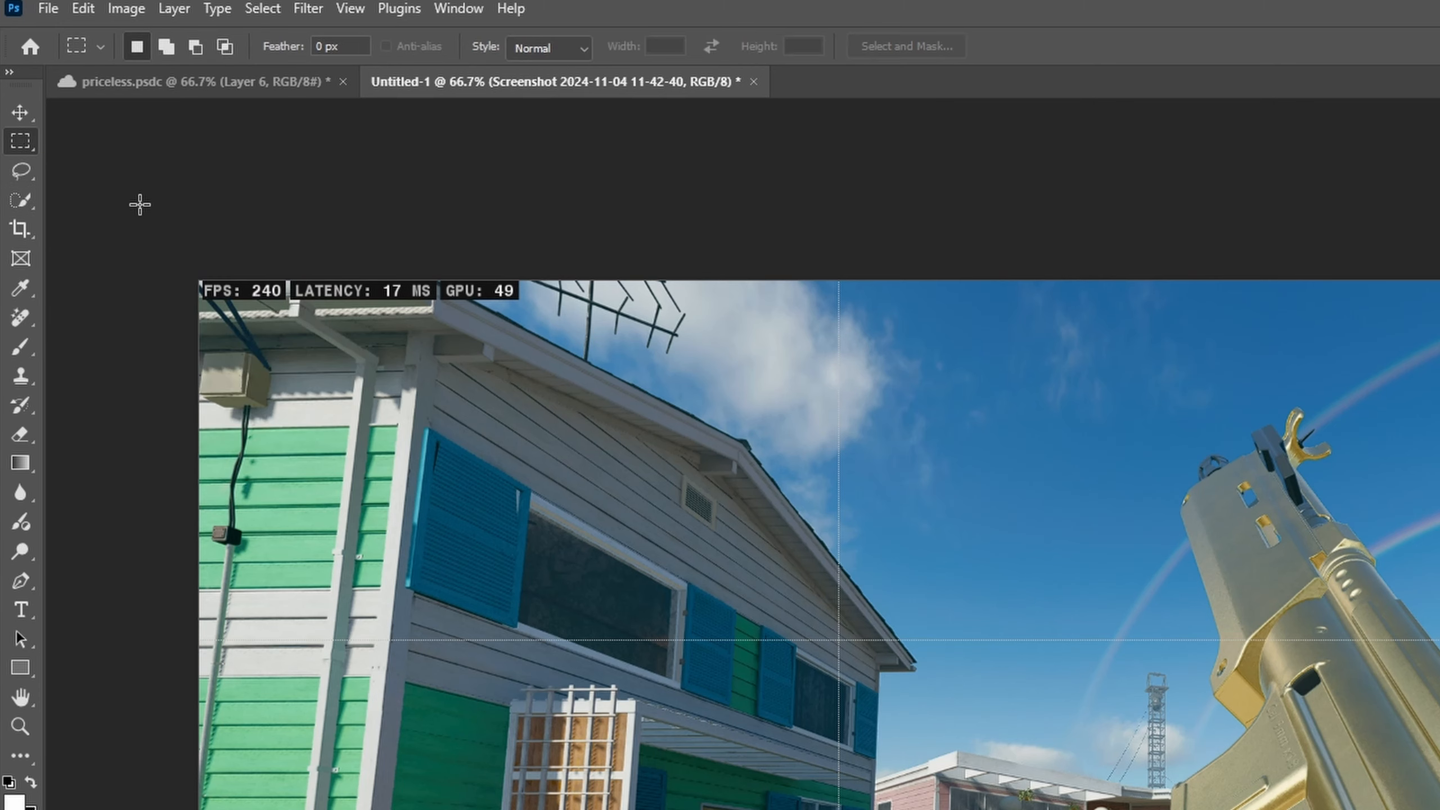
drag(197, 300, 521, 275)
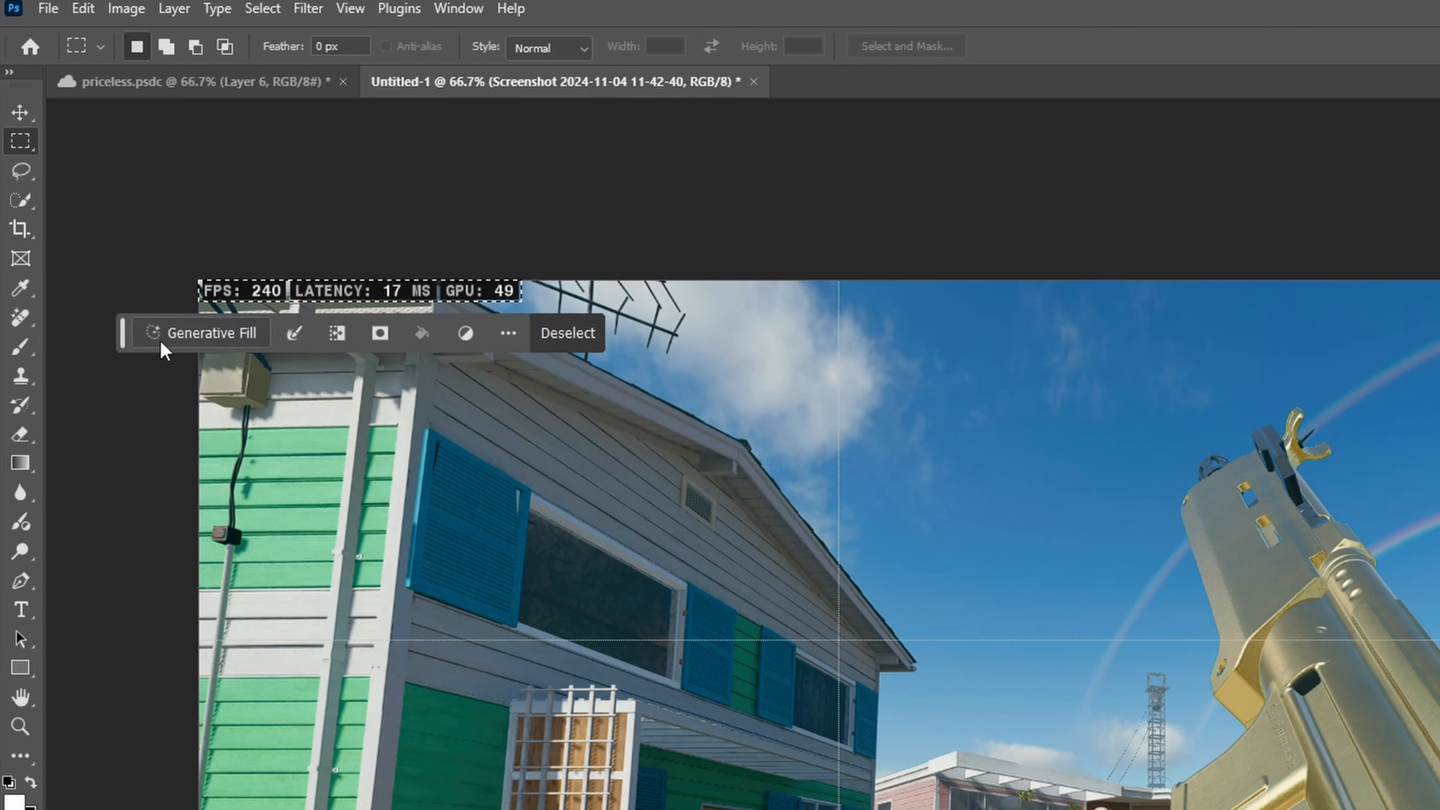
click(191, 332)
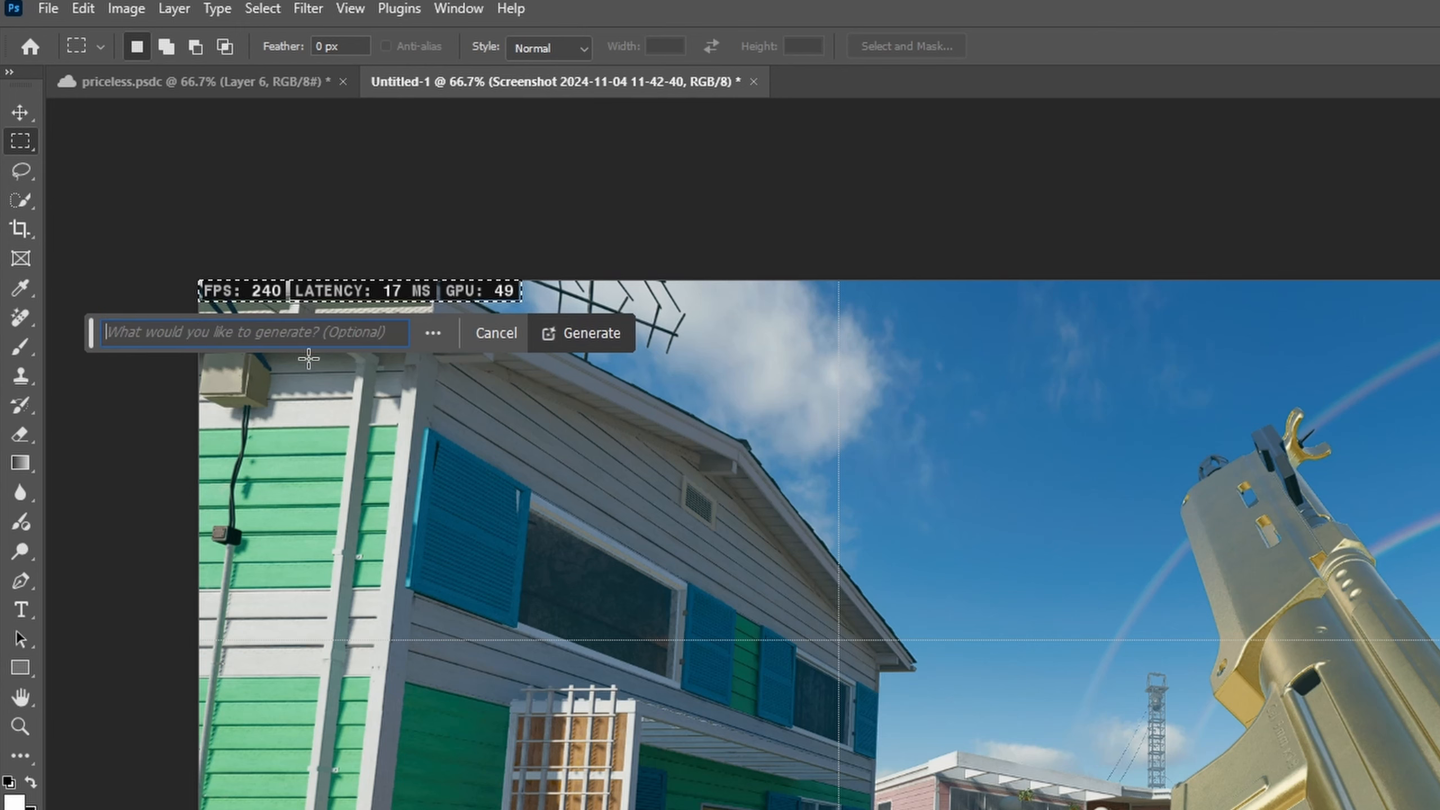
click(588, 340)
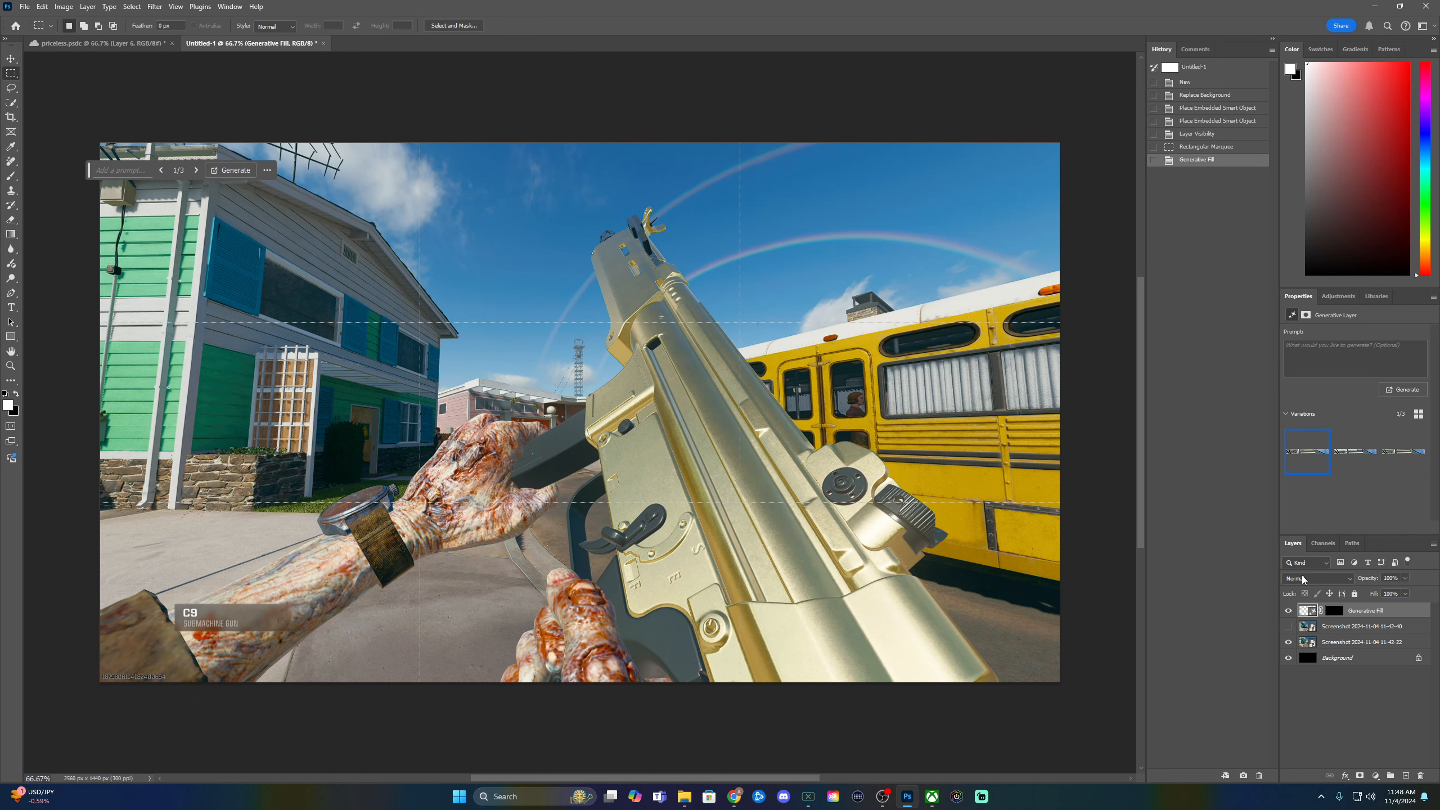
drag(1374, 649, 1367, 625)
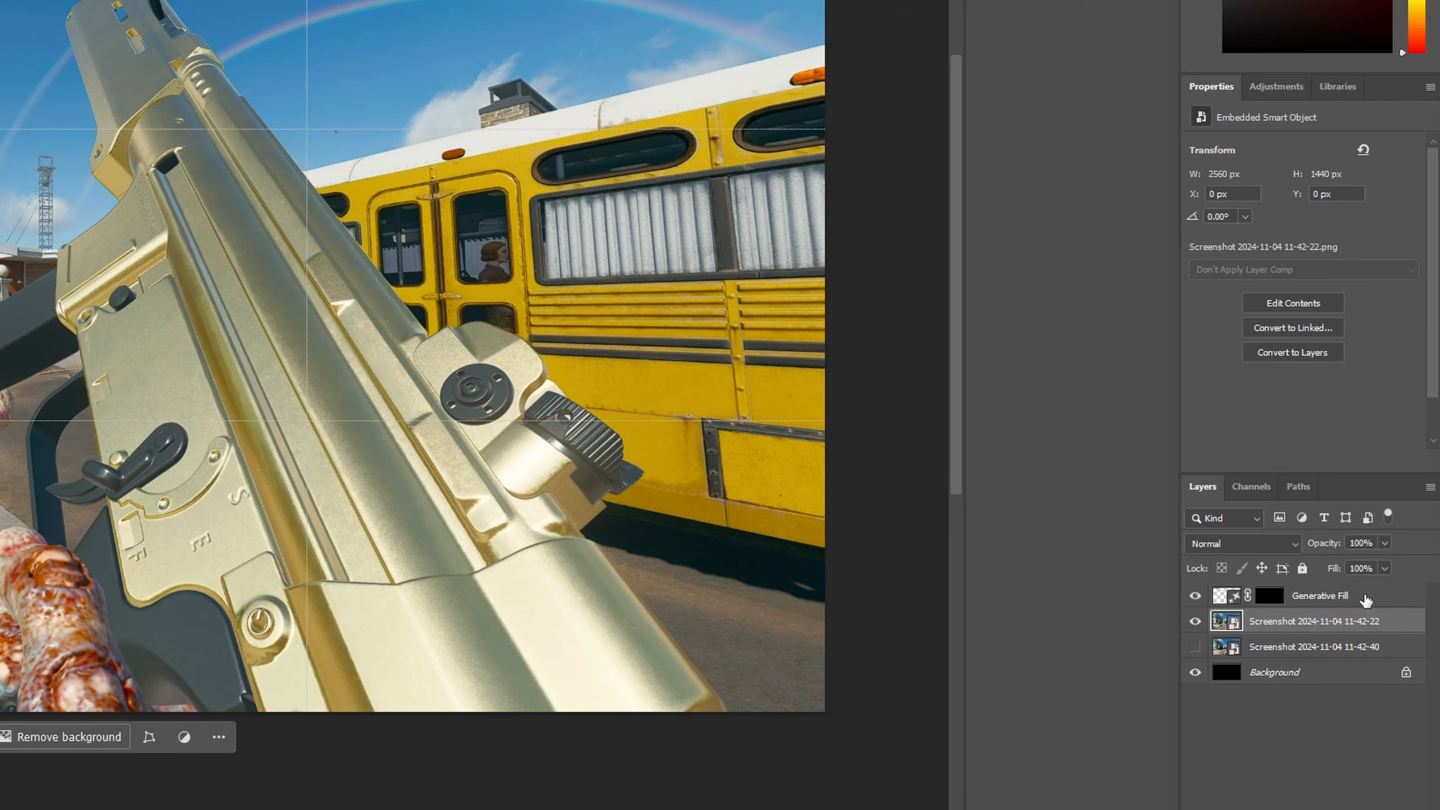
shift+click(1366, 600)
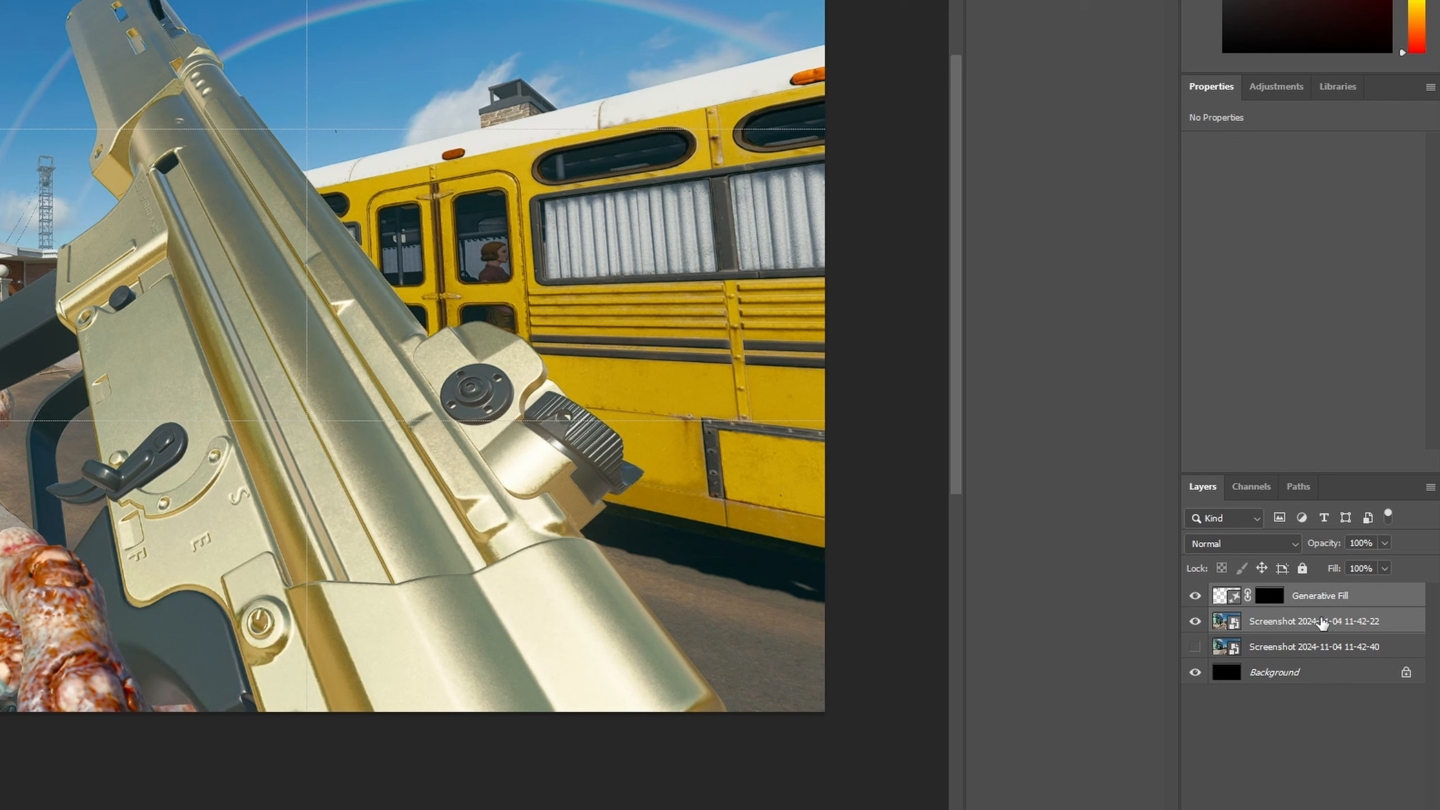
key(ctrl+e)
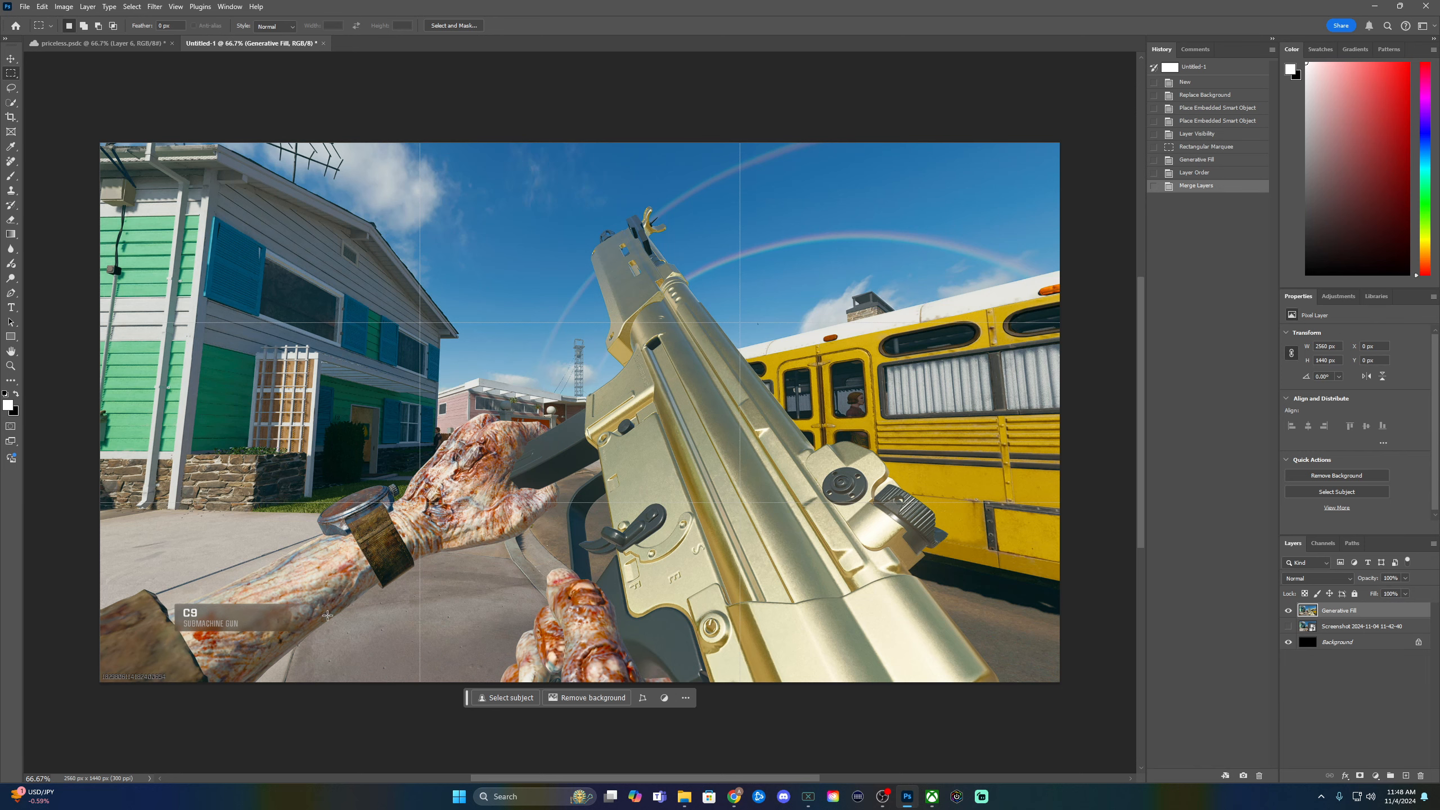
- Select the C9 submachine gun label with a rectangular marquee and remove it using Generative Fill without a prompt
drag(171, 601, 296, 634)
click(169, 651)
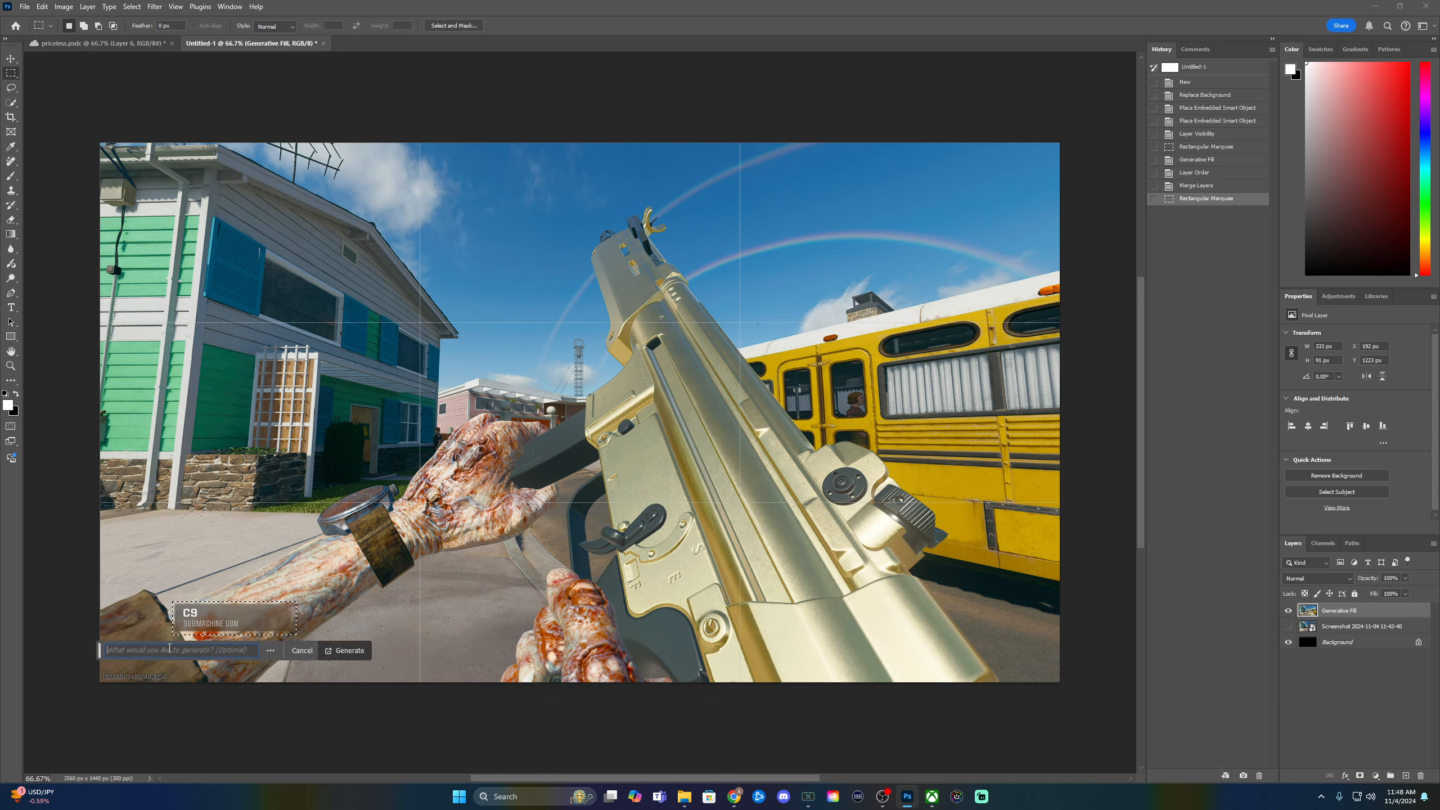
click(344, 651)
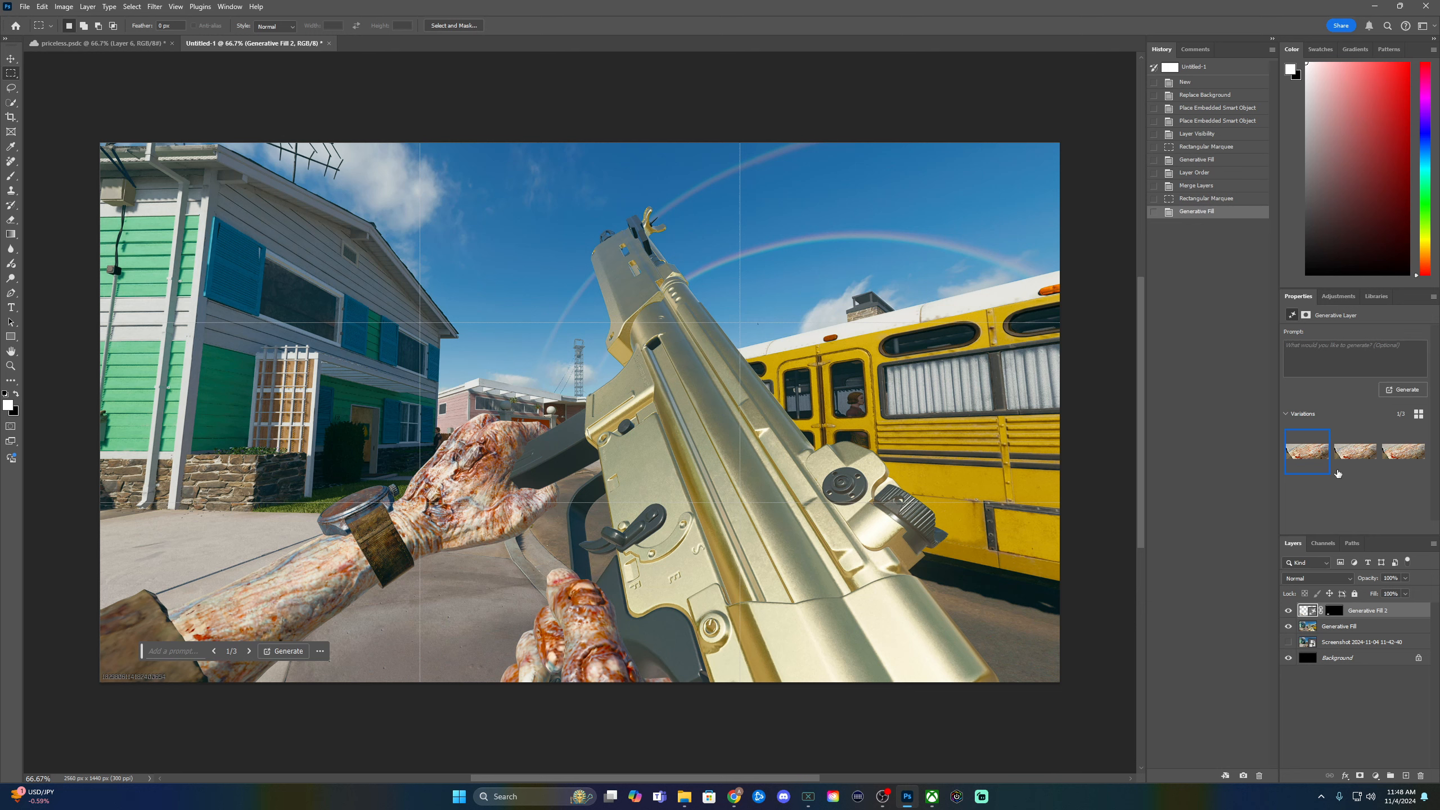
- Compare the generated variations over the arm, choose the second one, and merge that fill with the screenshot layer beneath it
click(1342, 461)
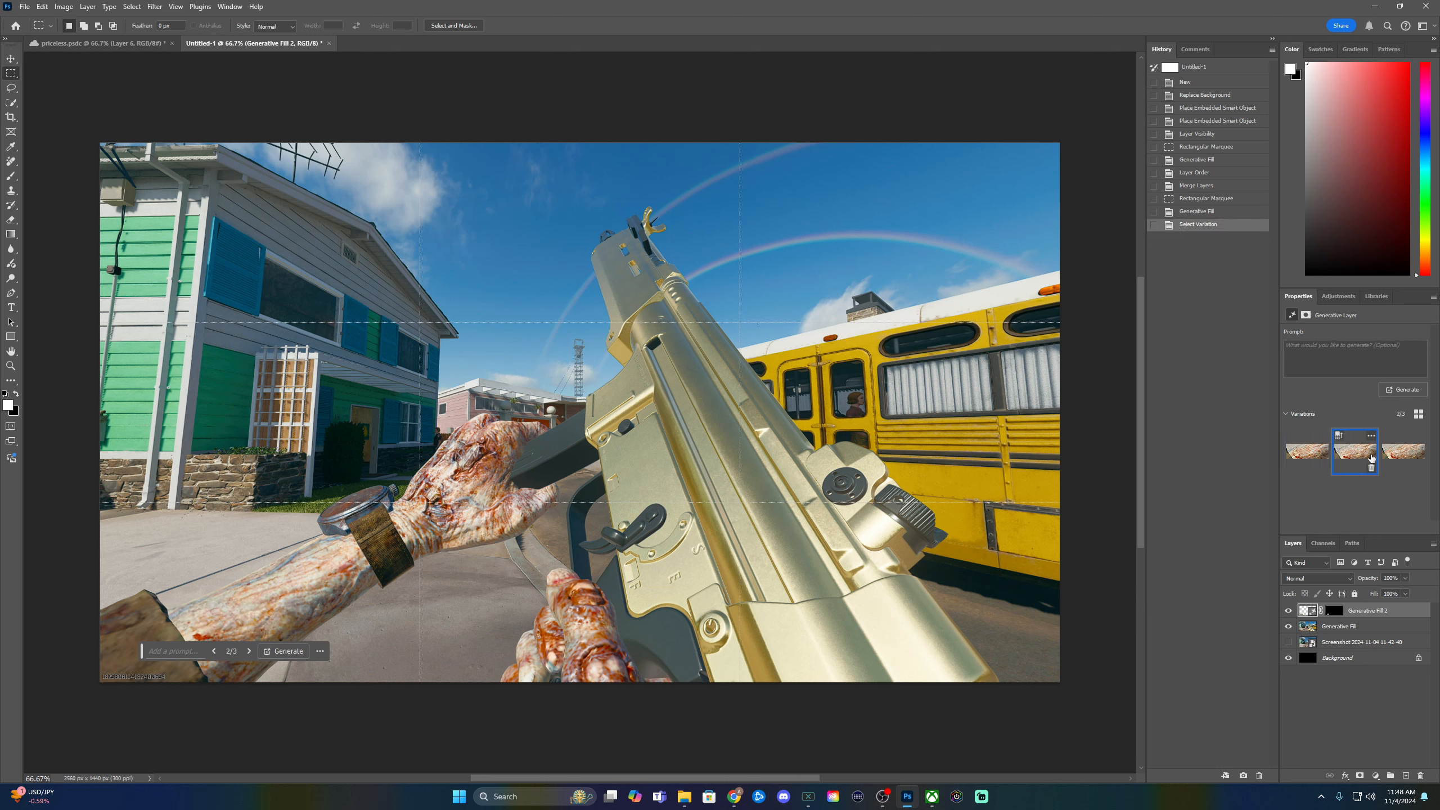
mouse_move(1412, 459)
mouse_move(1365, 460)
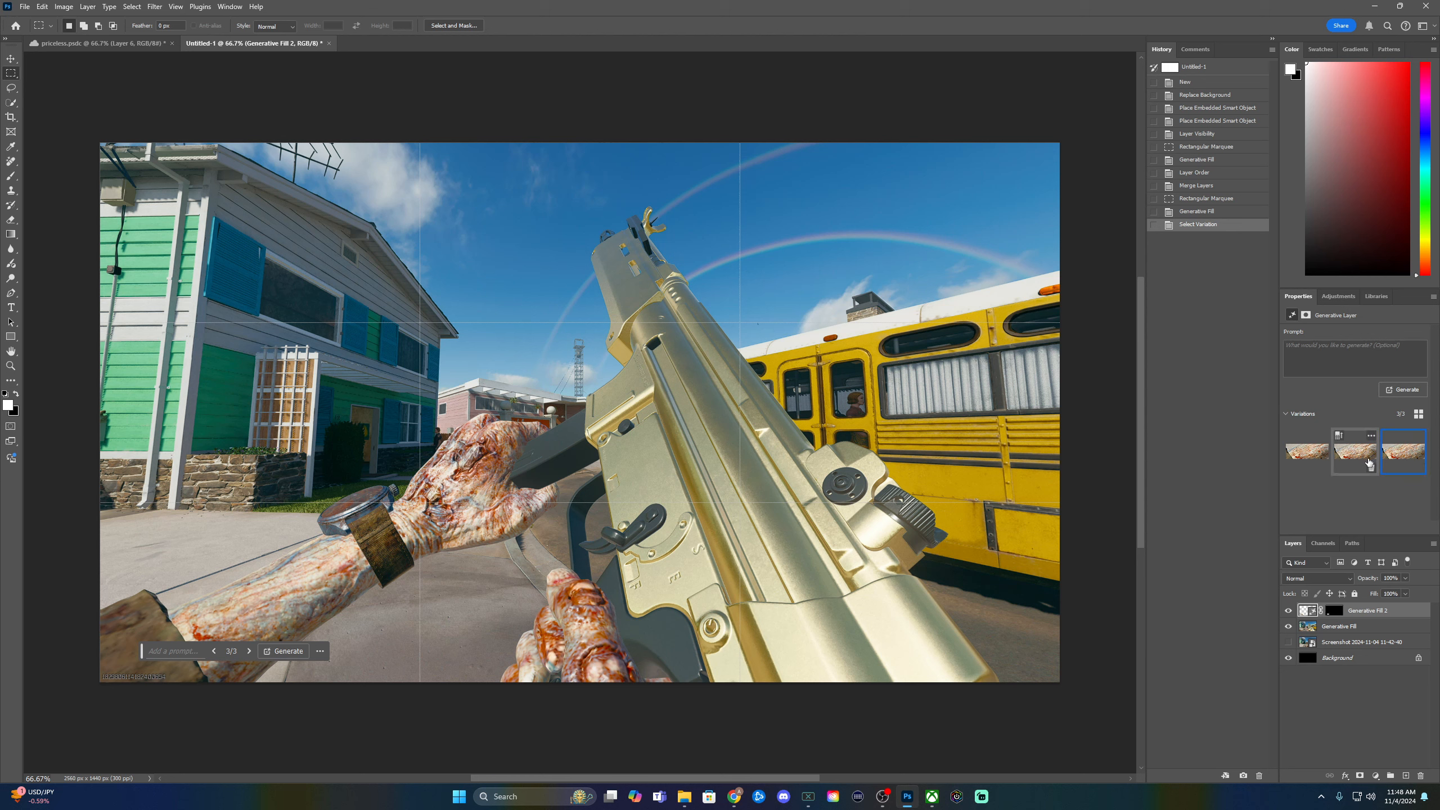
click(1312, 457)
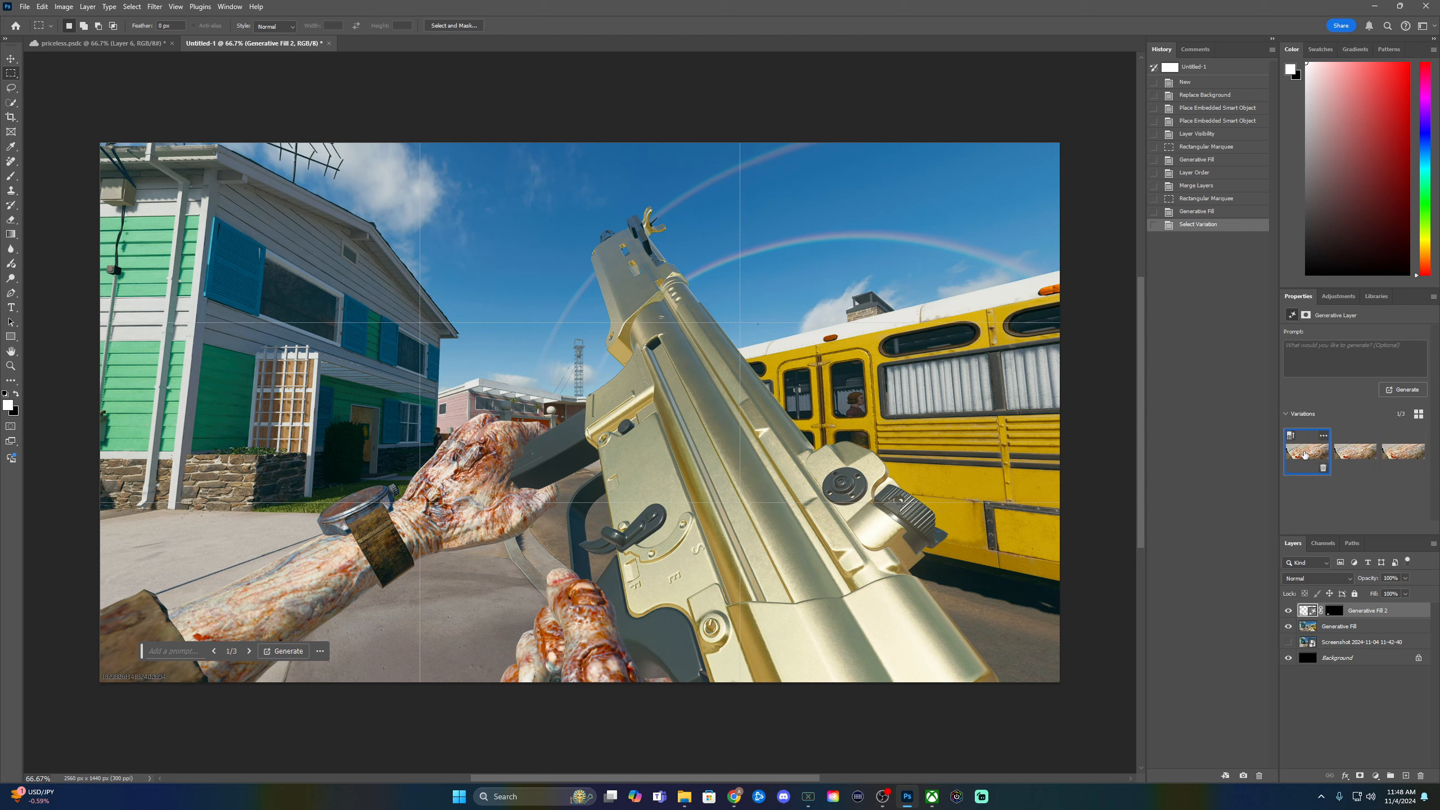
click(1365, 457)
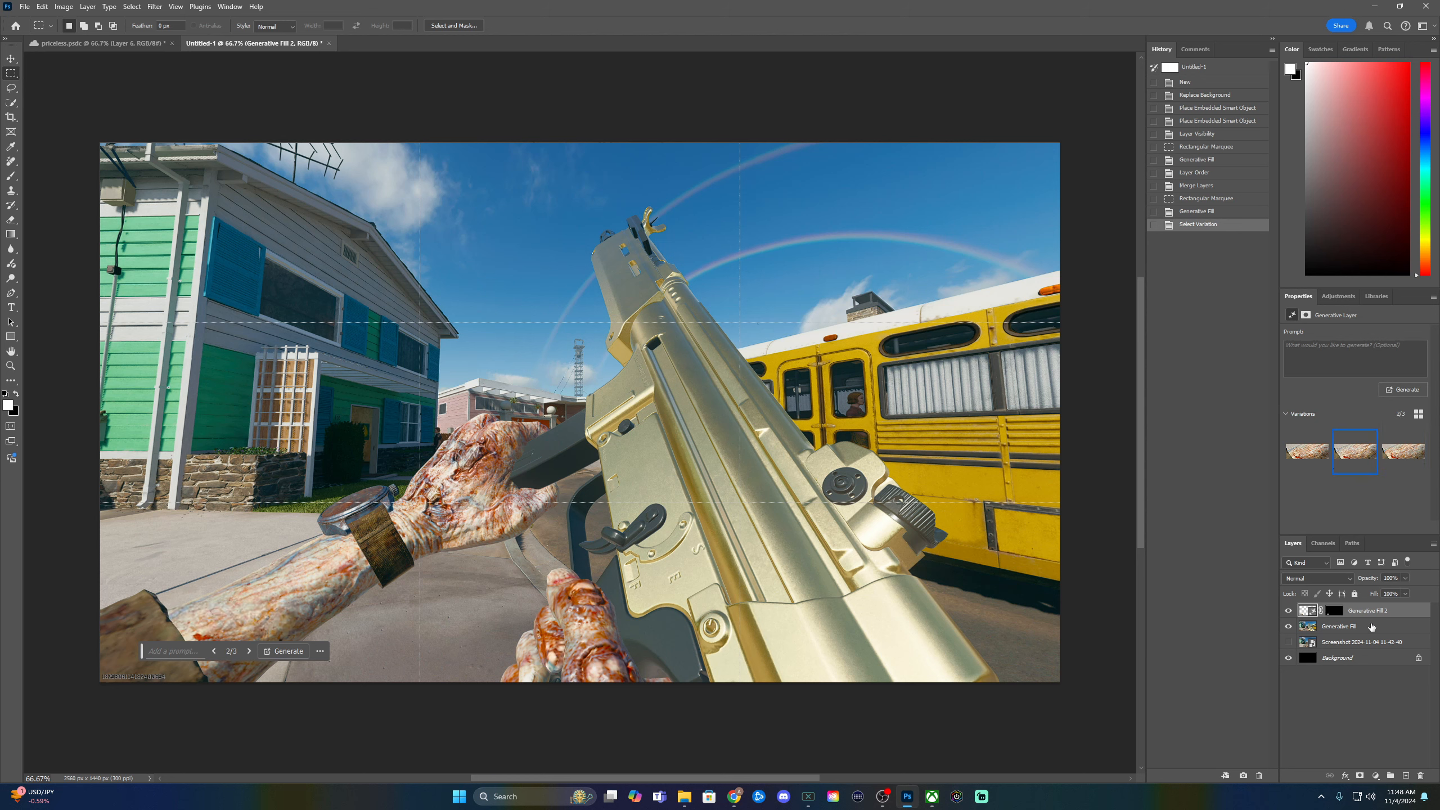
shift+click(1371, 626)
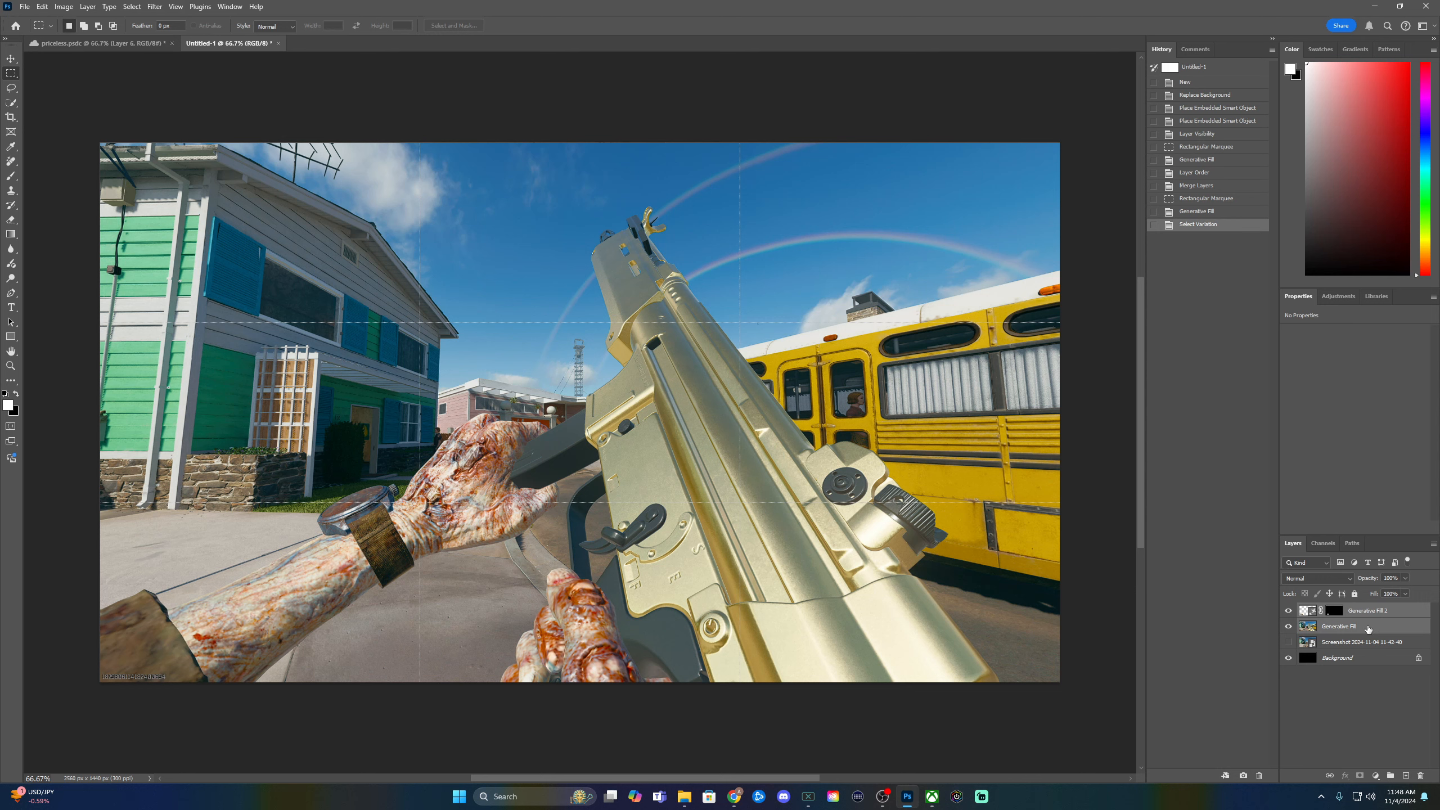
key(ctrl+e)
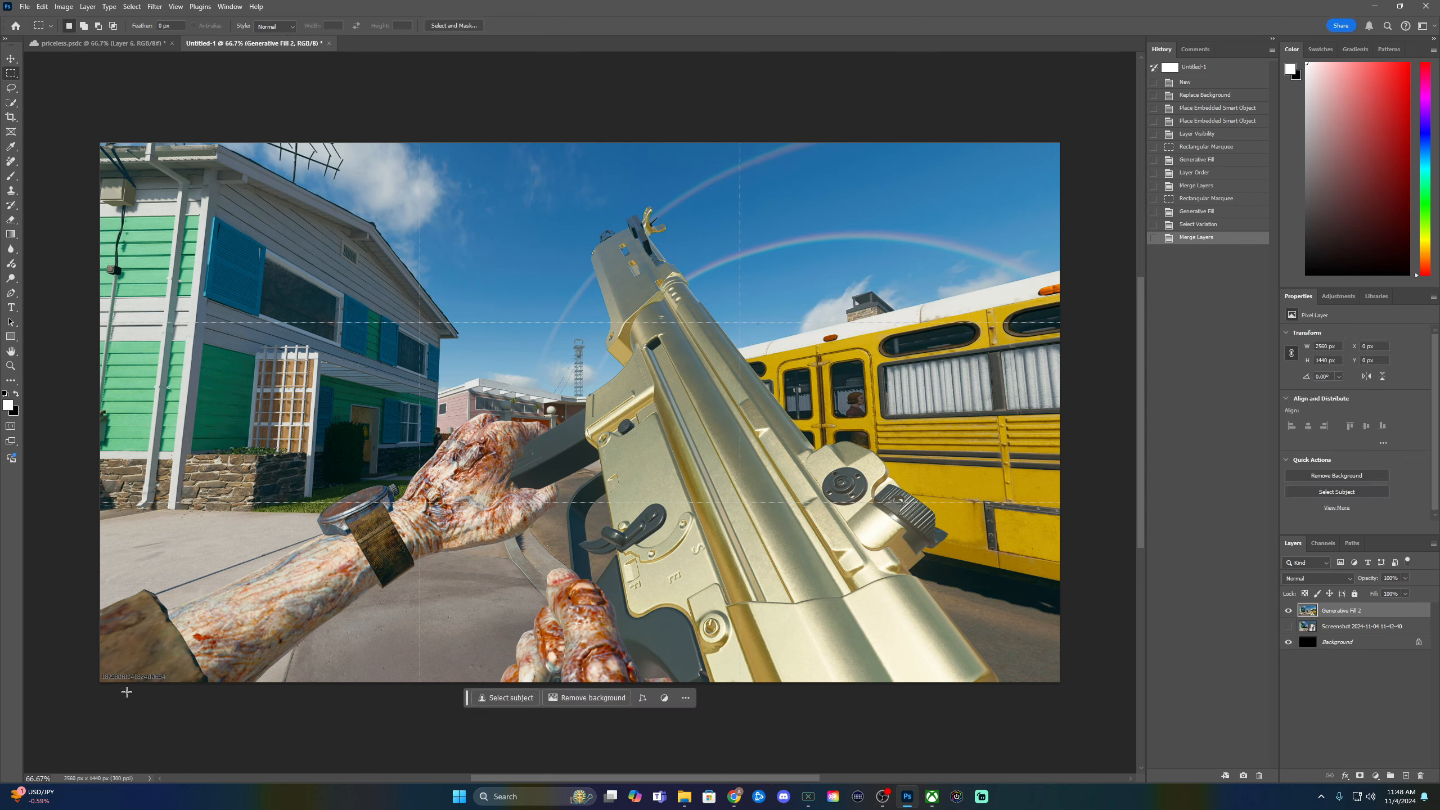
- Remove the small text in the image's lower-left corner with an unprompted Generative Fill and merge the result into the screenshot layer
drag(173, 683, 91, 671)
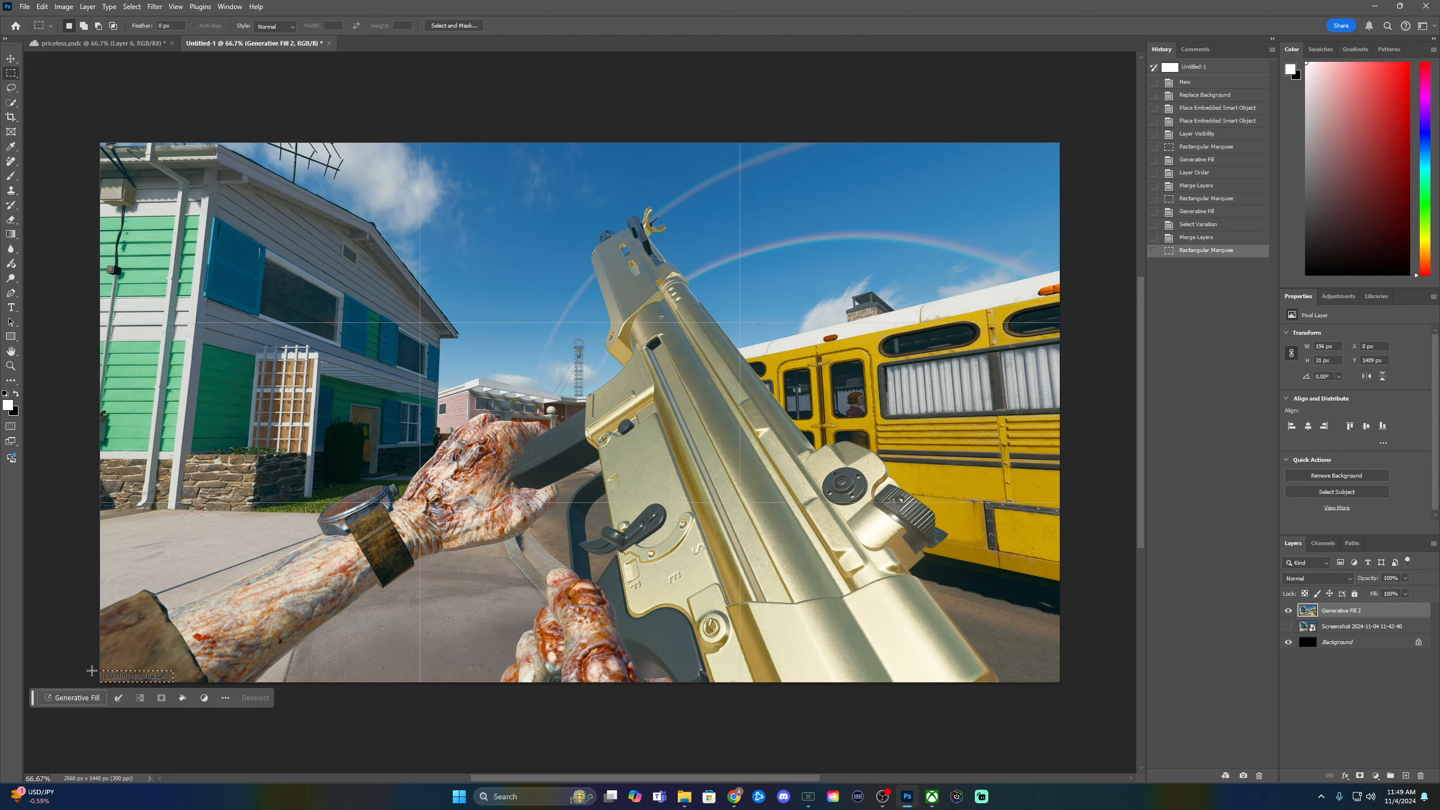
click(73, 697)
click(278, 698)
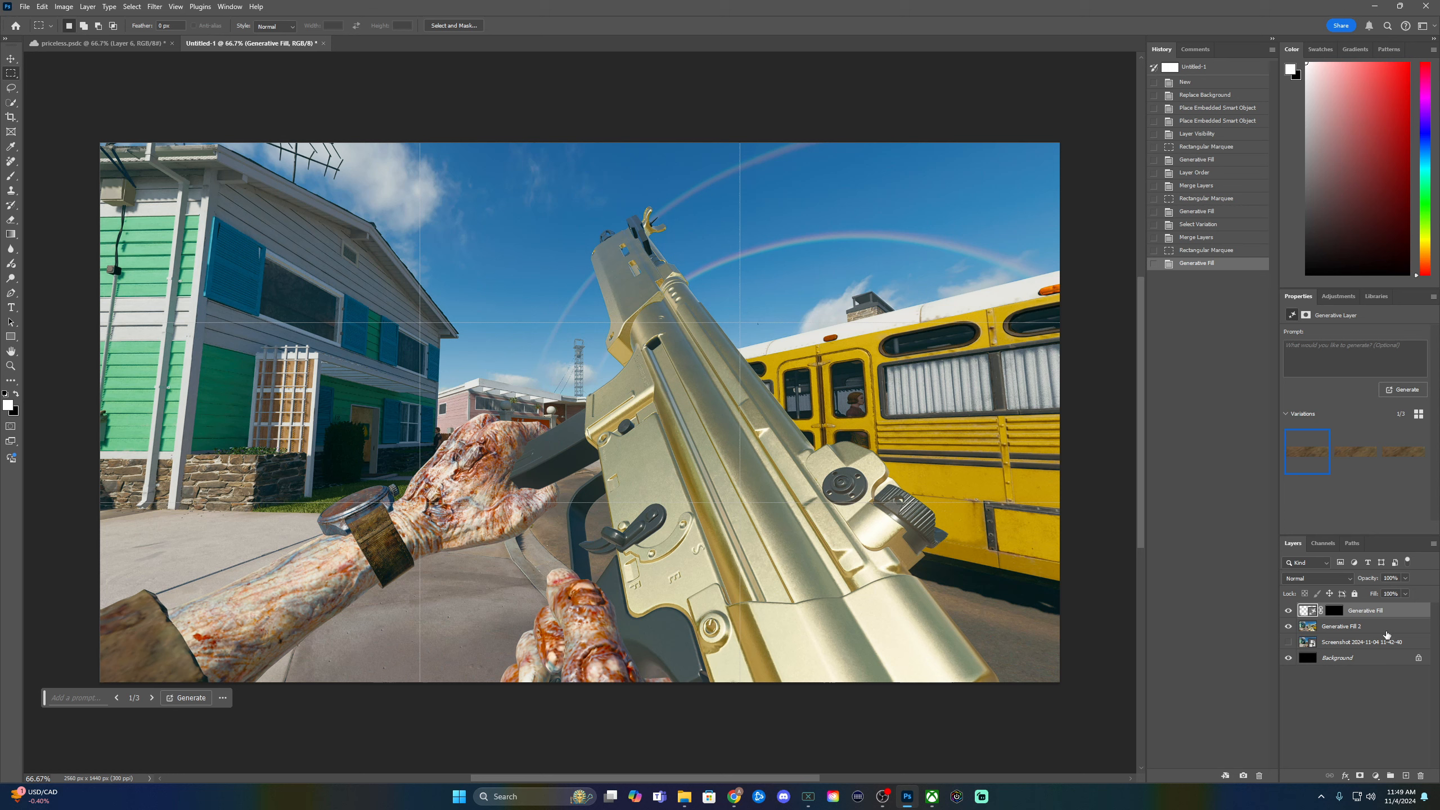
shift+click(1386, 631)
key(ctrl+e)
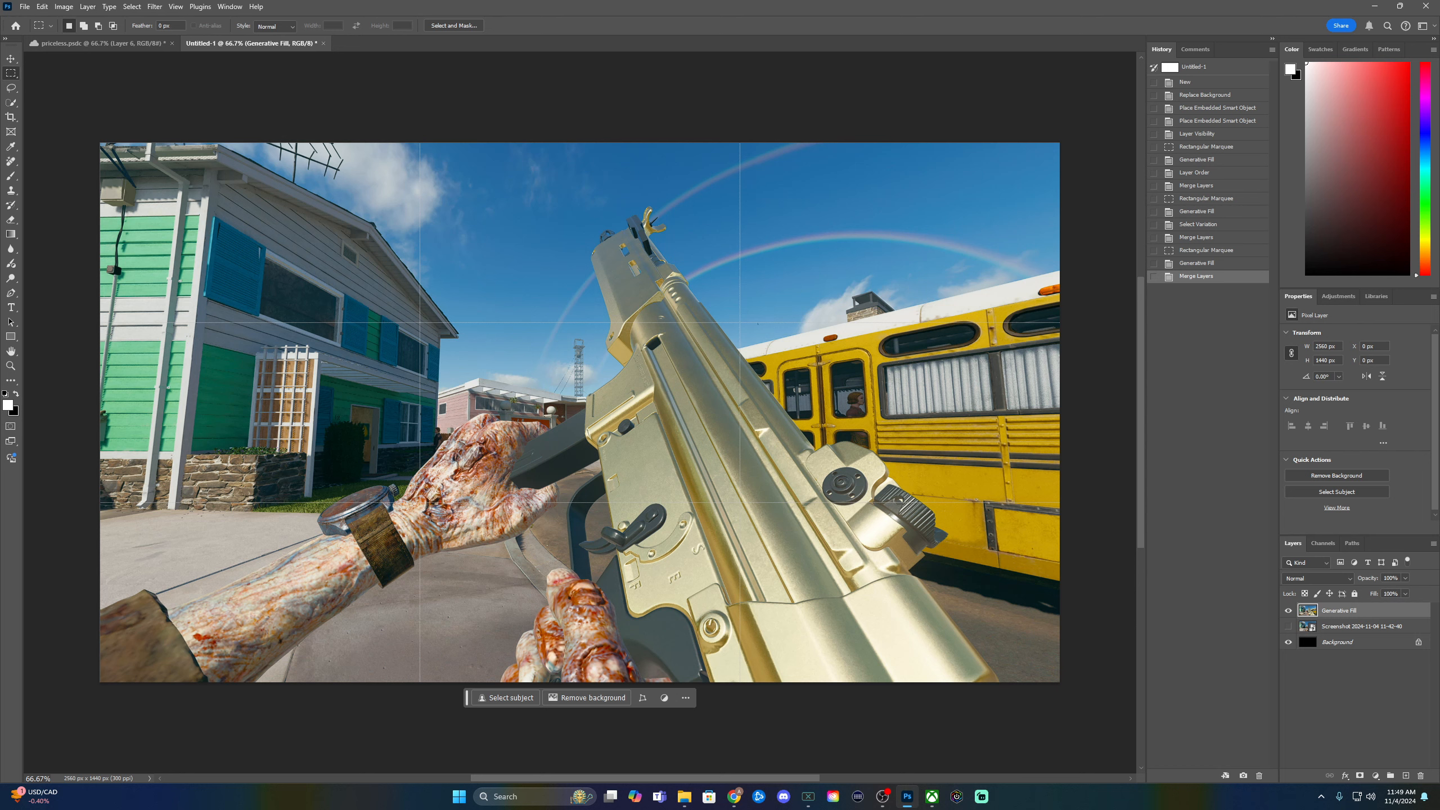
- Enlarge the merged screenshot layer to about 101.29% so it extends slightly past the canvas edges
key(v)
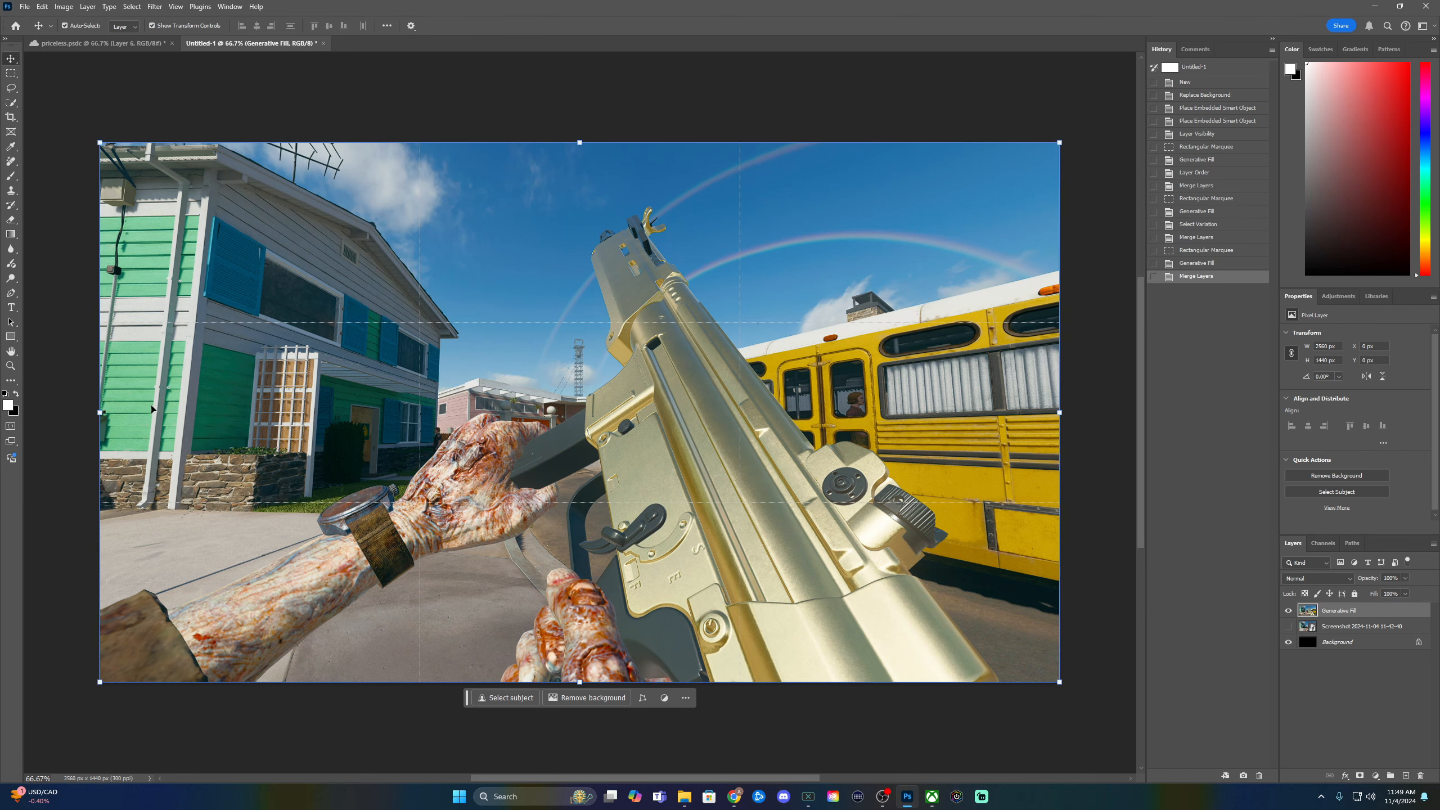
drag(98, 412, 92, 412)
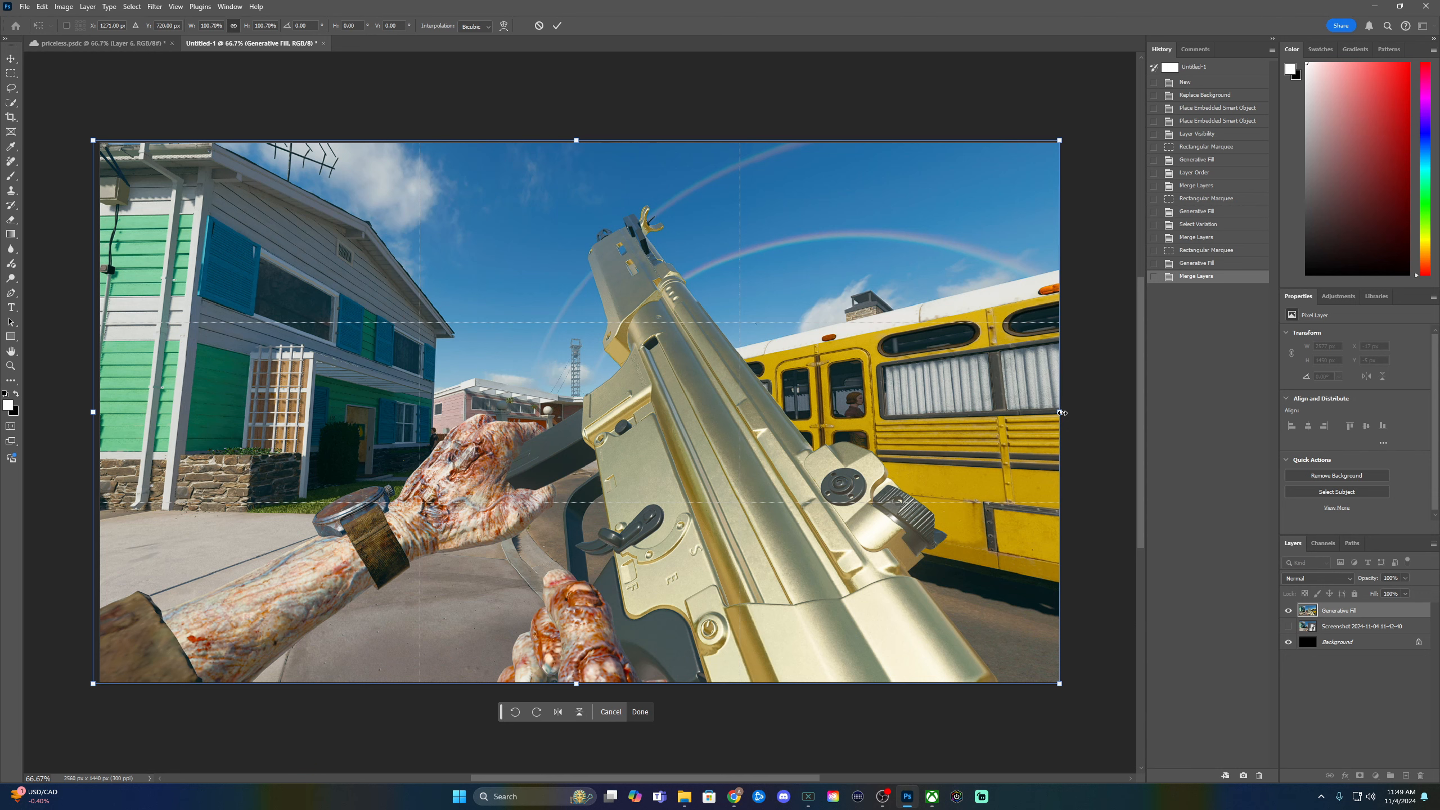
drag(1061, 413, 1064, 412)
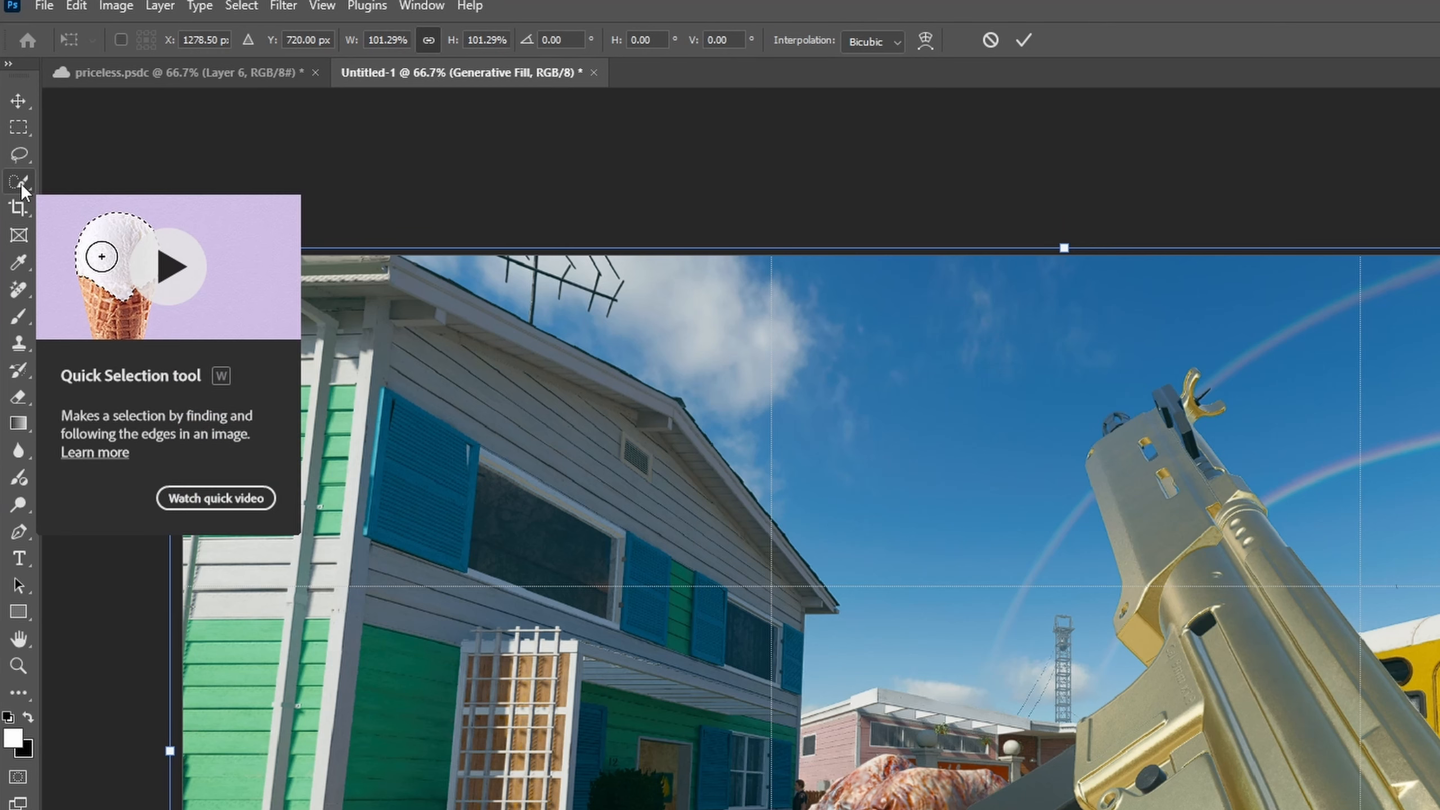
- Try the Object Selection tool on the green house, deselect it, and select the gold gun instead
right_click(21, 183)
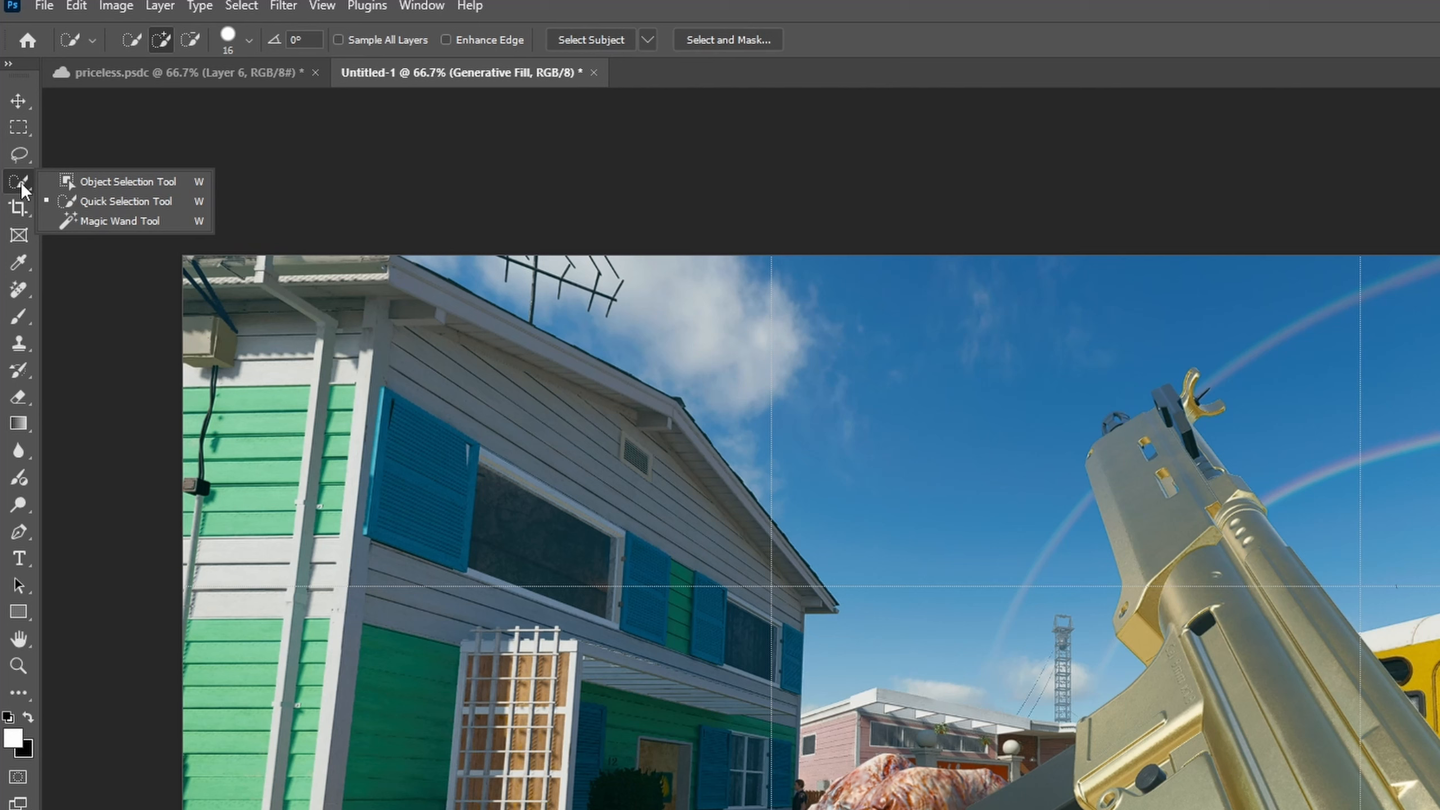
click(128, 182)
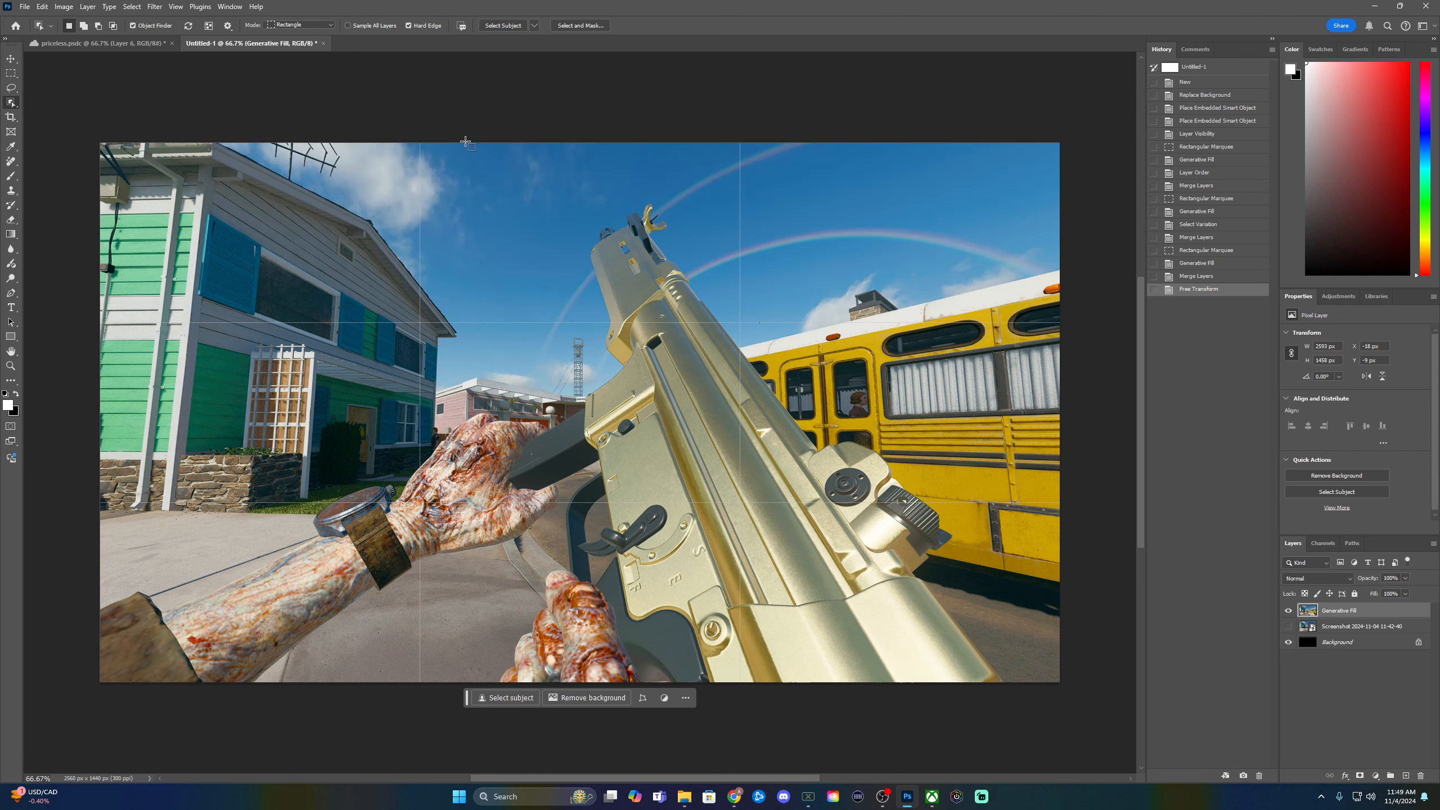
drag(465, 139, 88, 507)
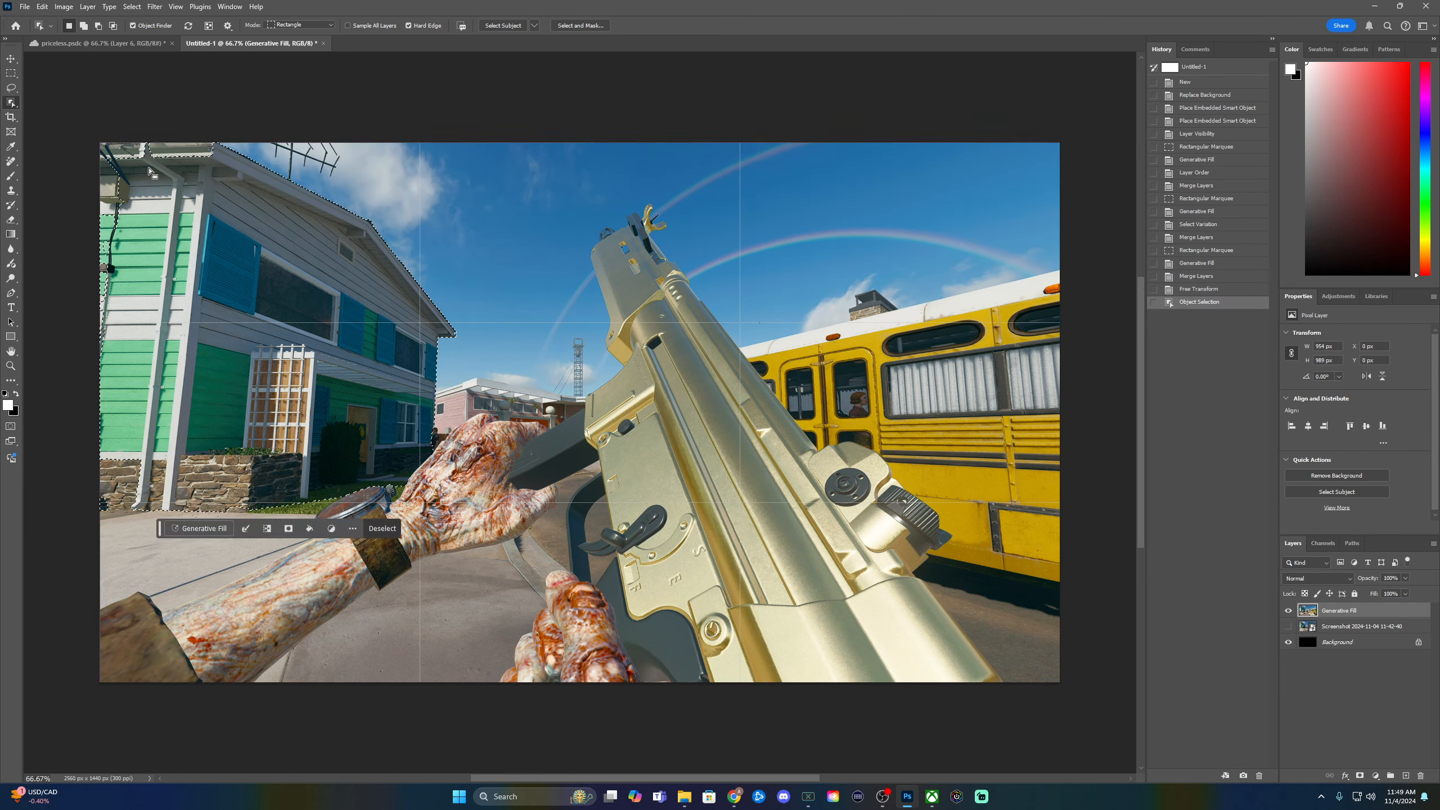
click(385, 529)
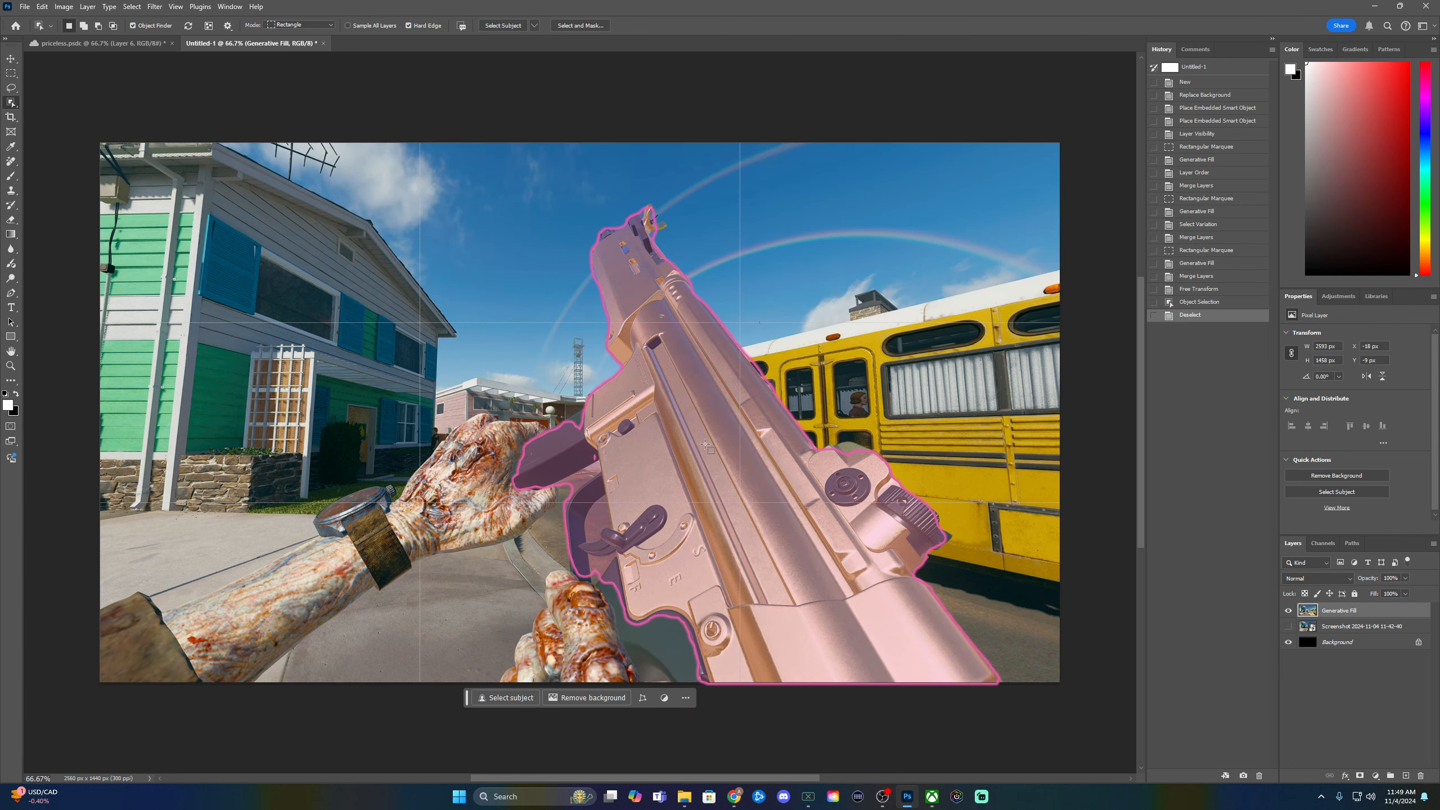
click(705, 444)
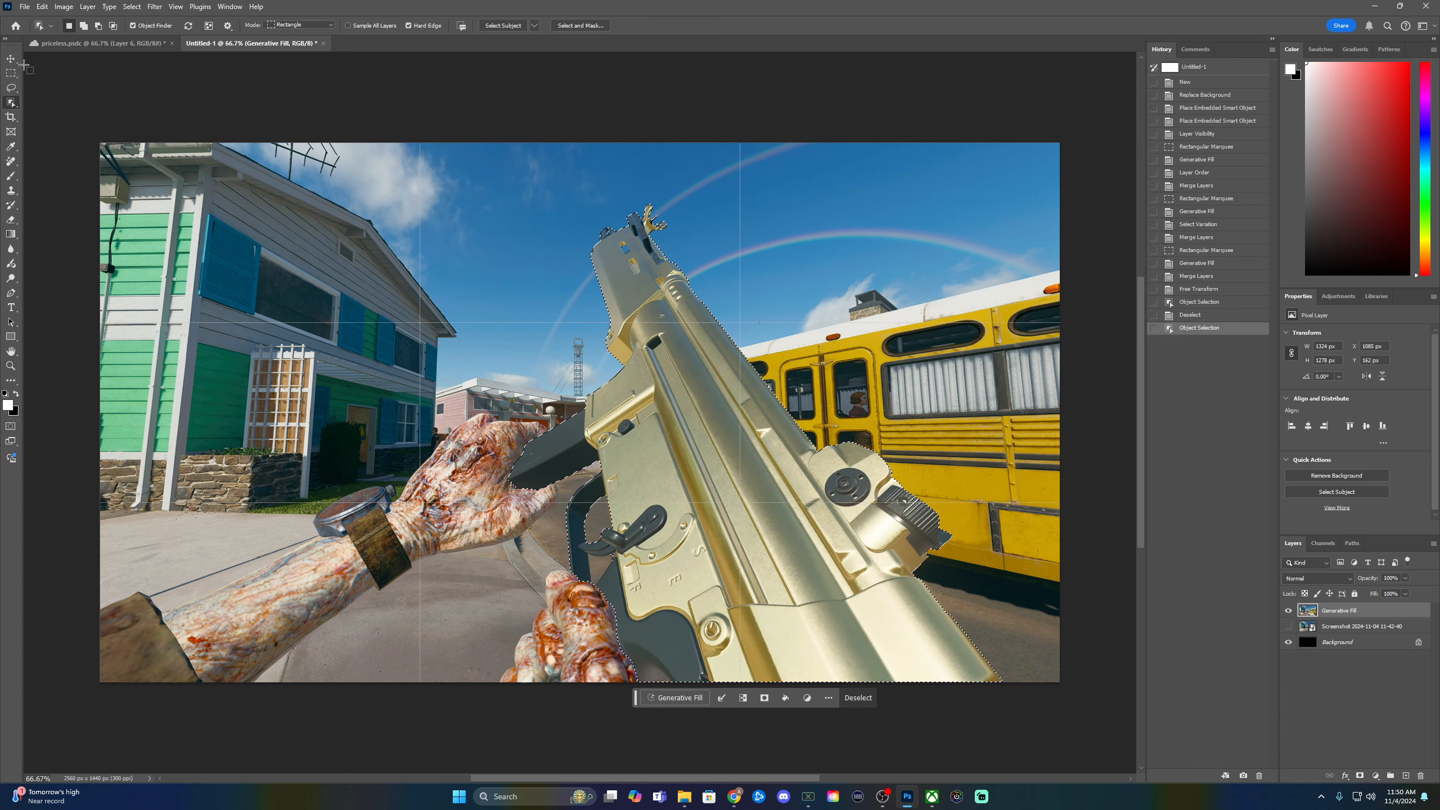
- Subtract the pavement gaps inside and below the trigger guard from the gun selection with the Quick Selection tool
right_click(11, 105)
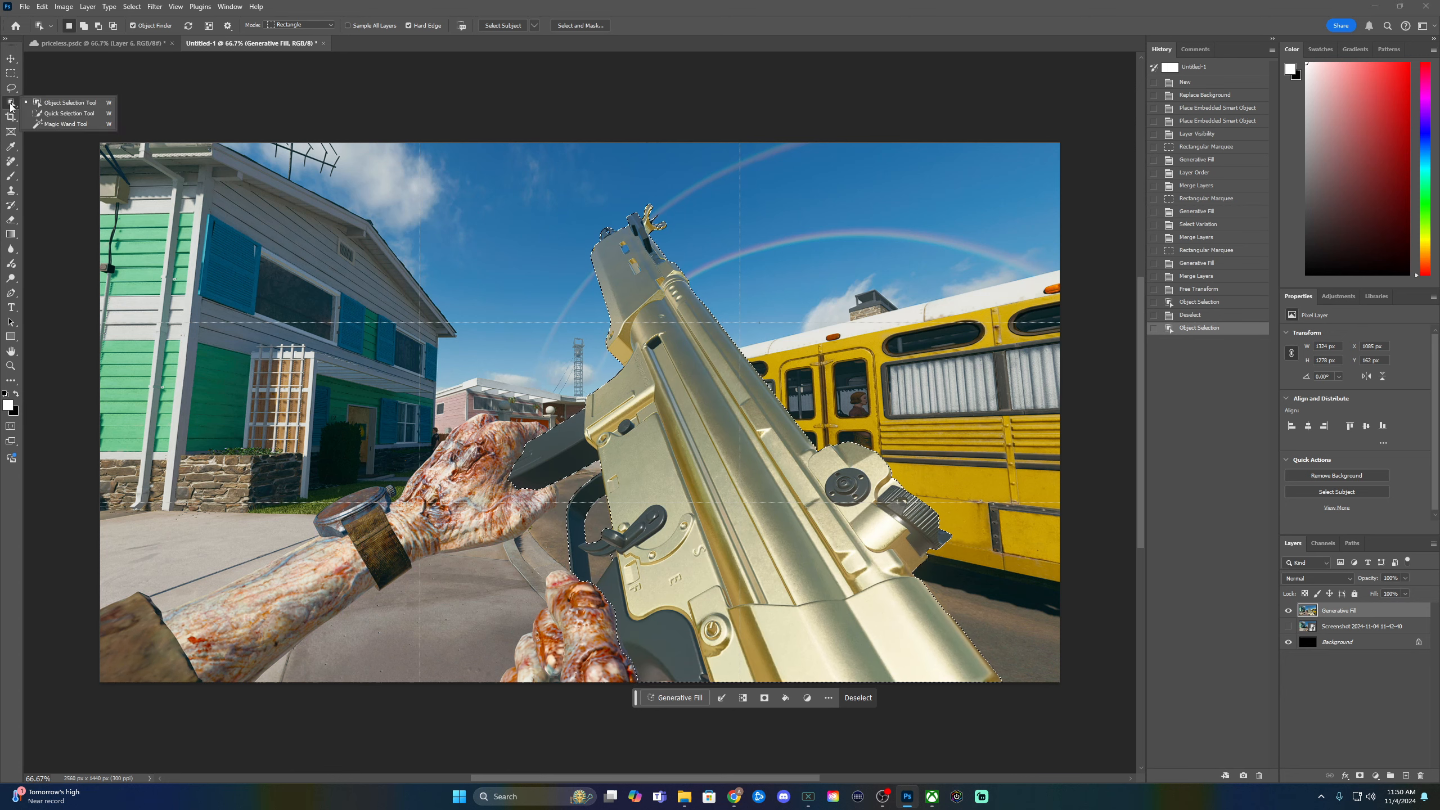
click(65, 114)
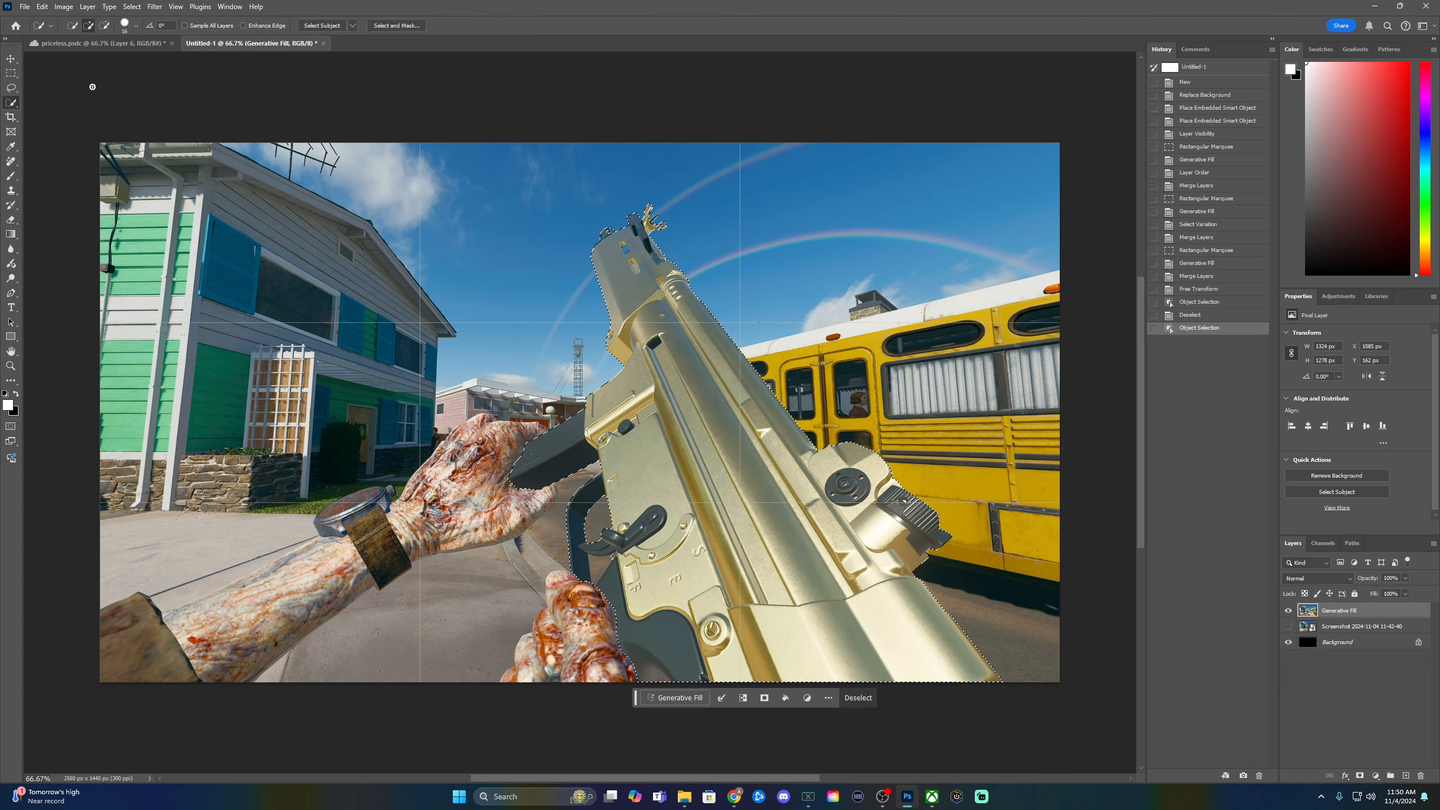
right_click(10, 105)
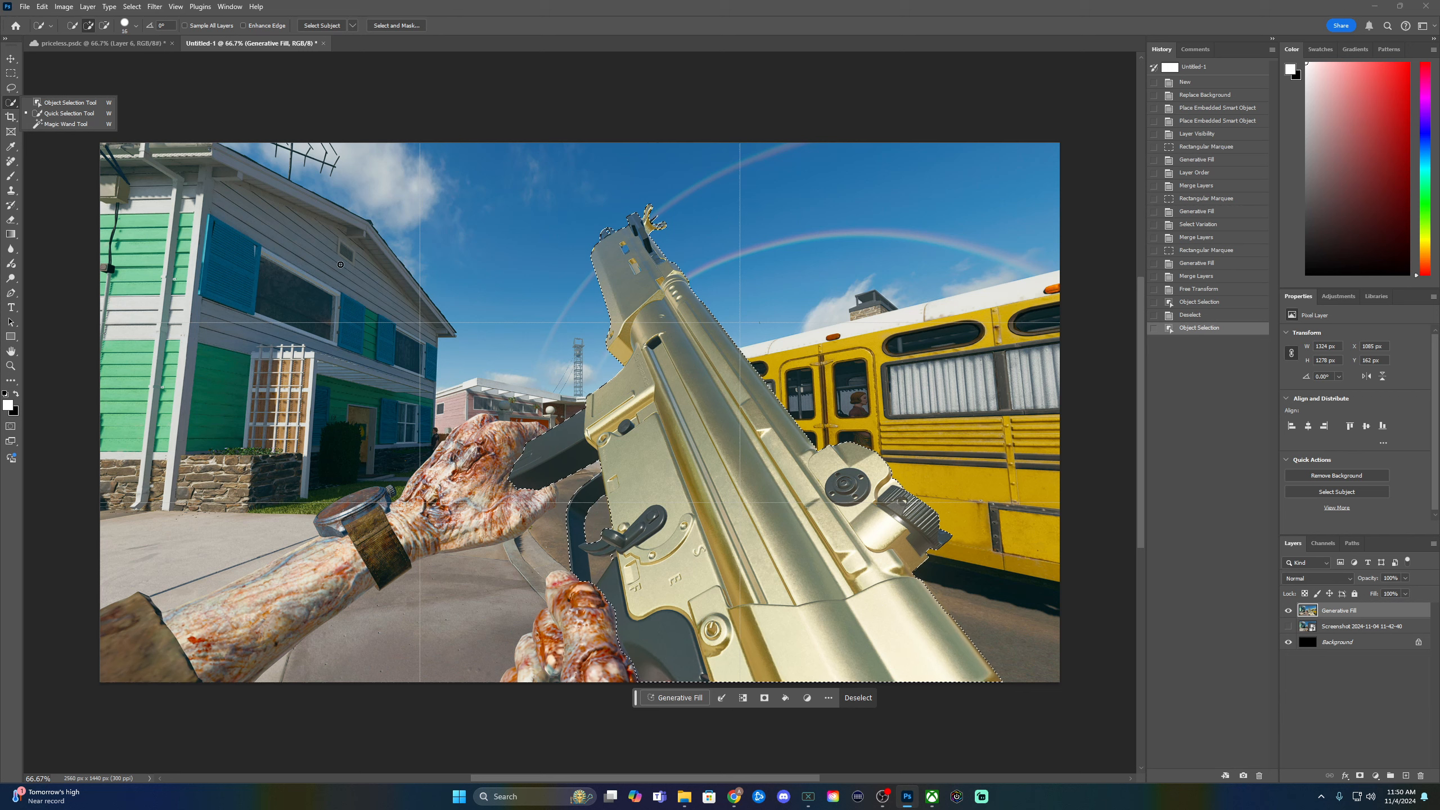
click(104, 25)
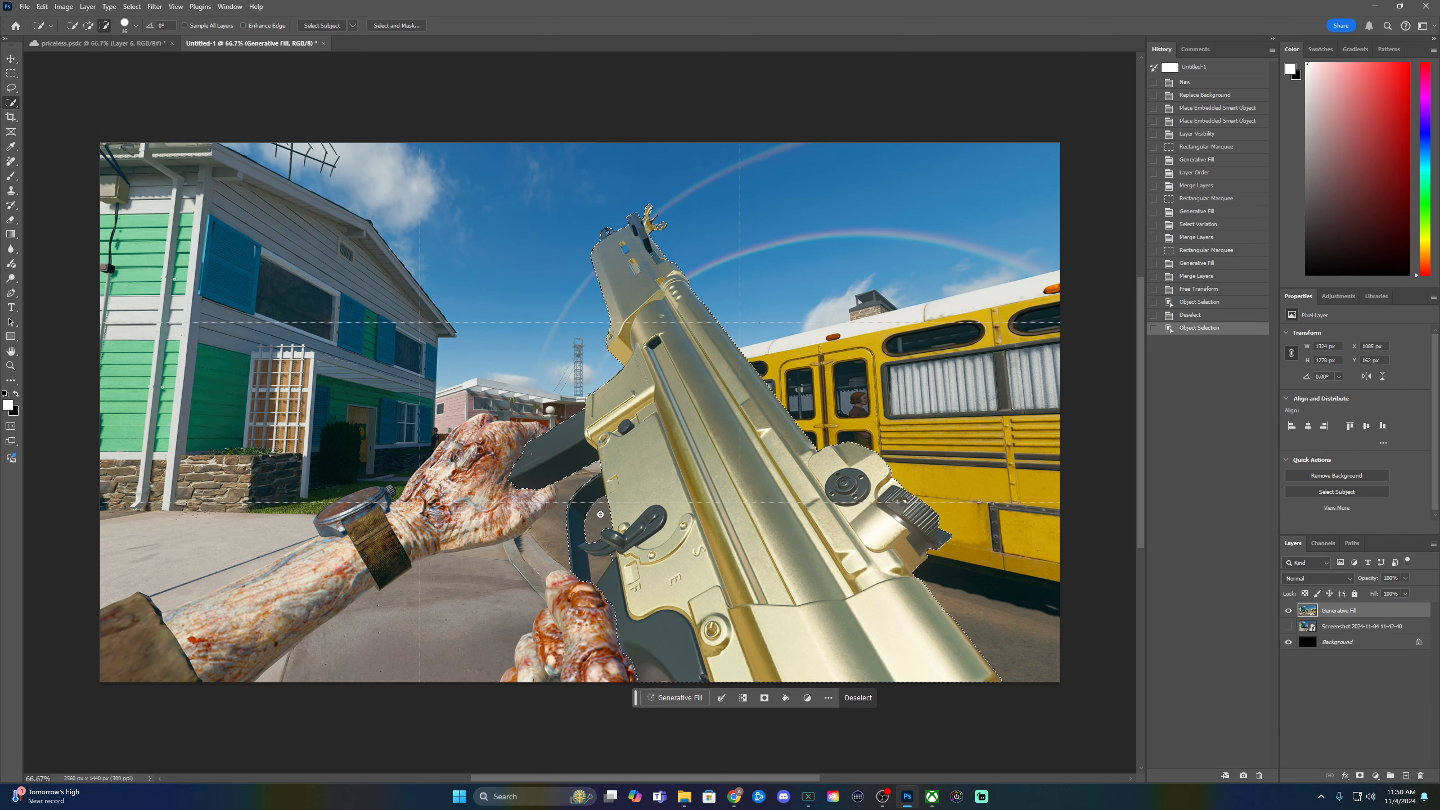
drag(596, 523, 600, 516)
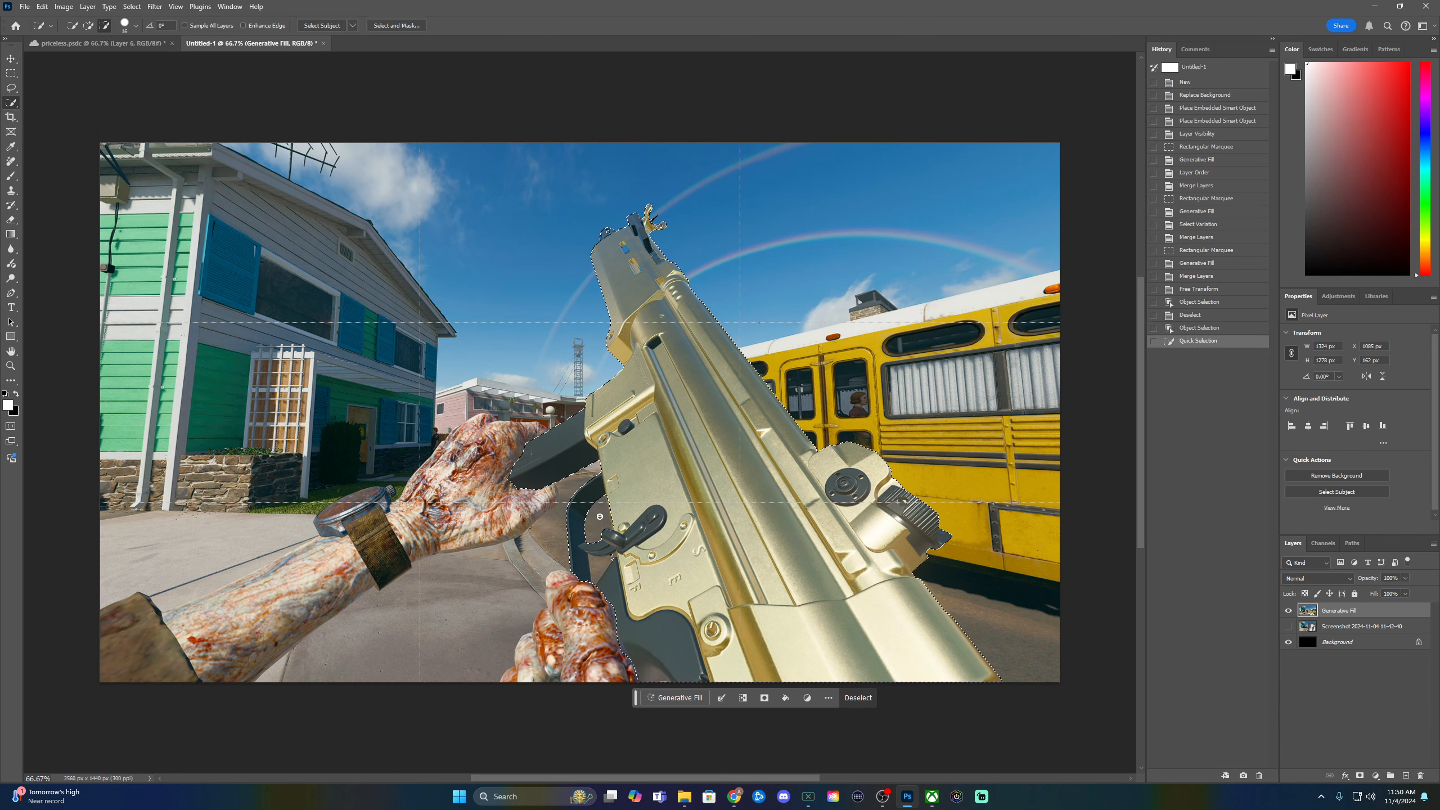
click(612, 555)
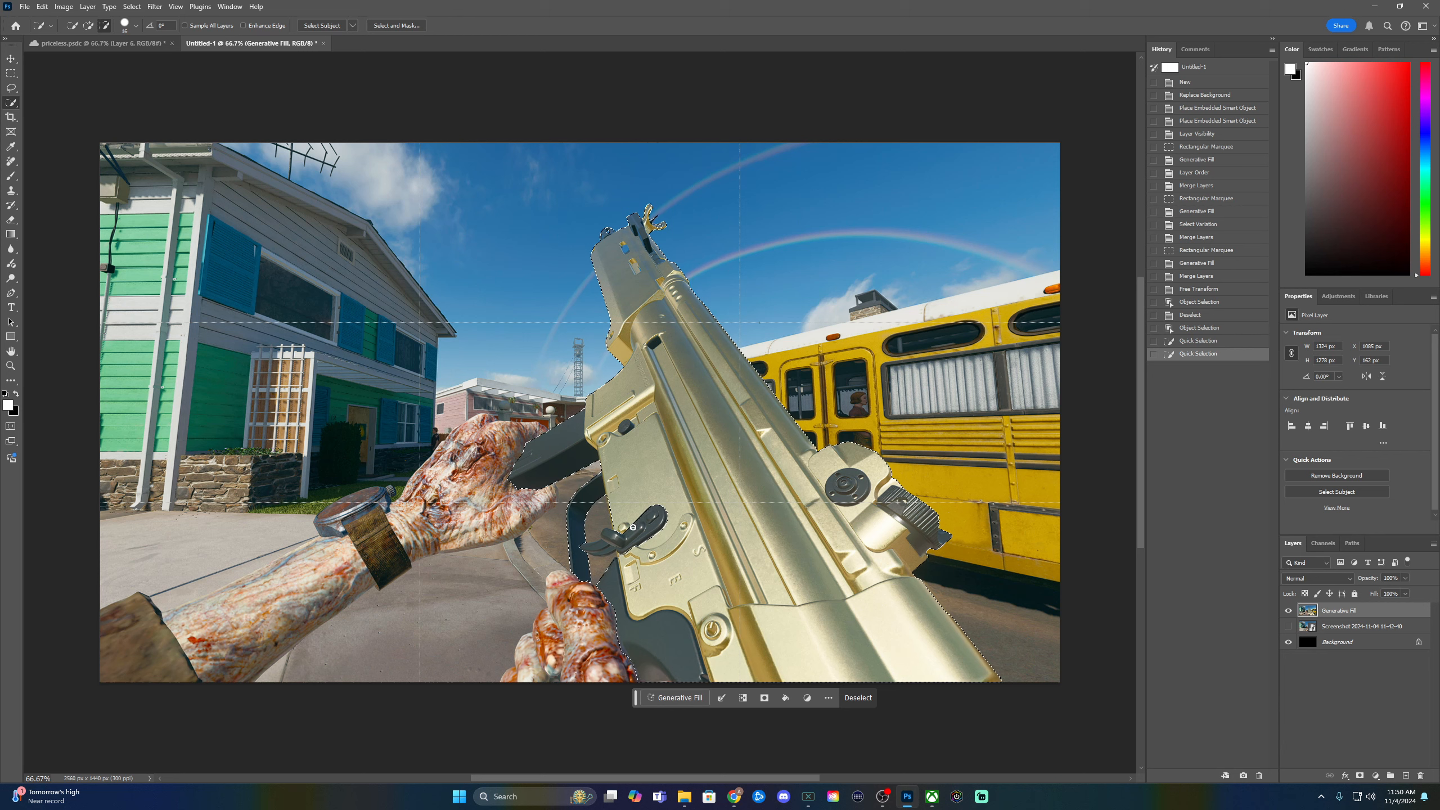
- Refine the Quick Selection around the black selector lever and trigger, adding gun parts back and subtracting the spill beside them
click(83, 29)
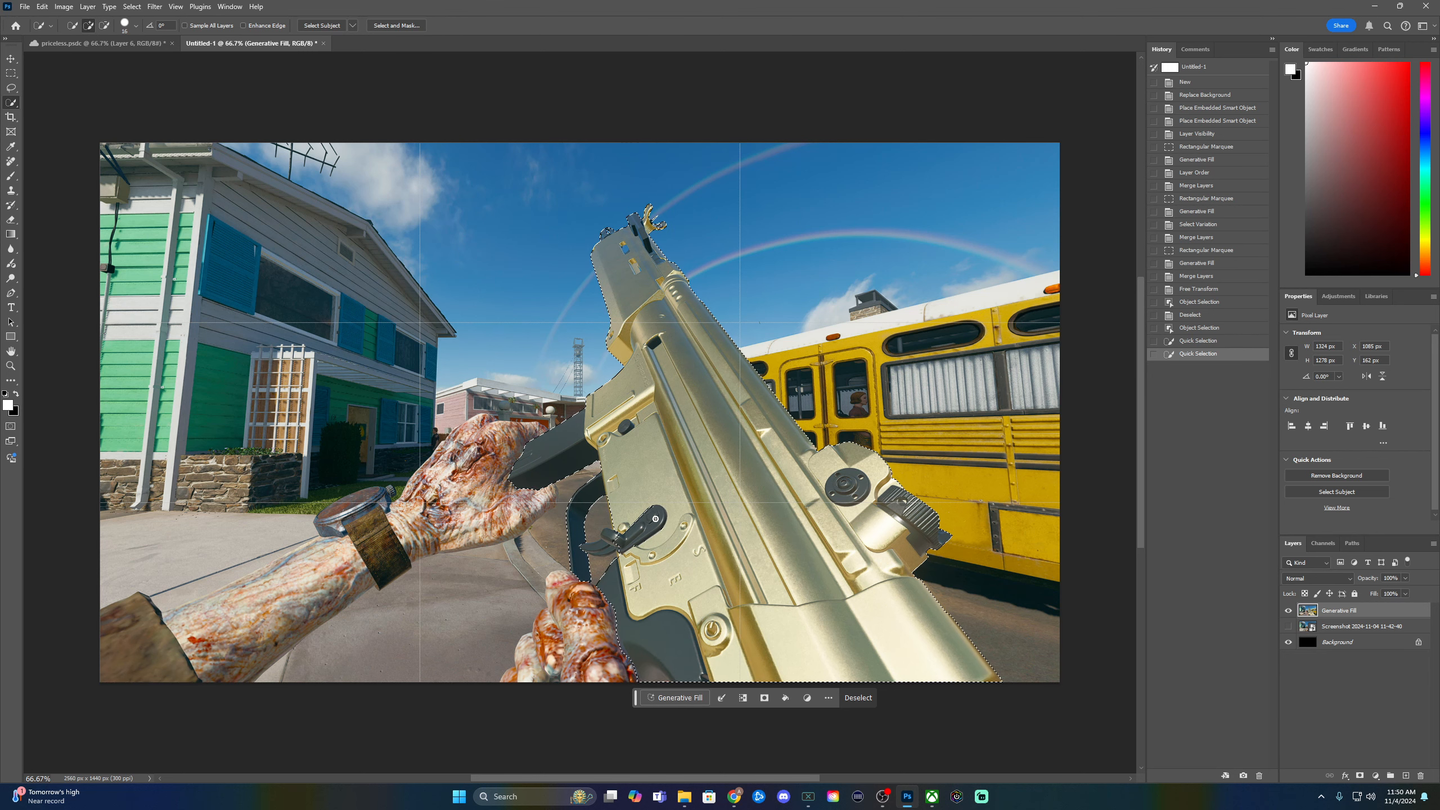
drag(655, 519, 637, 528)
click(608, 541)
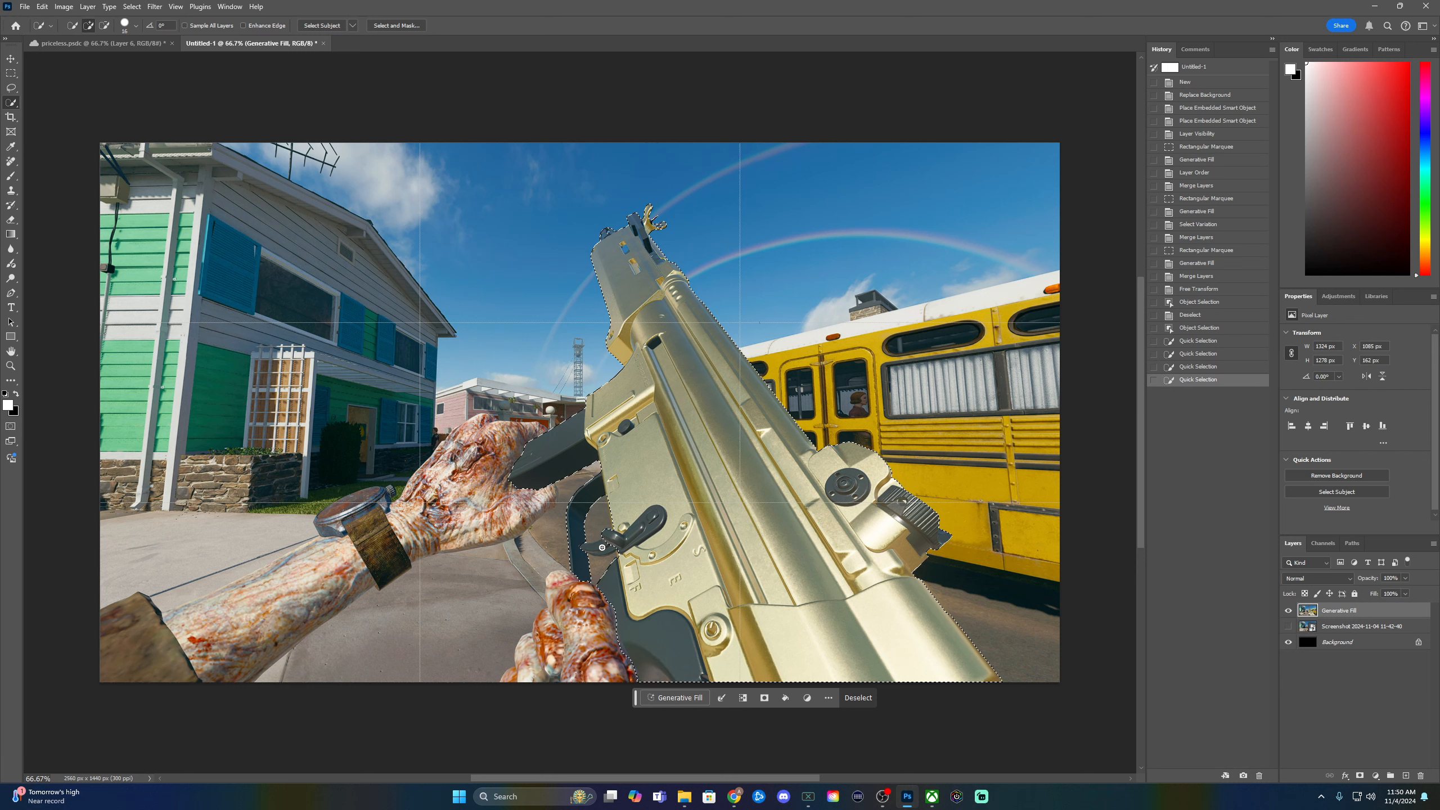
click(596, 548)
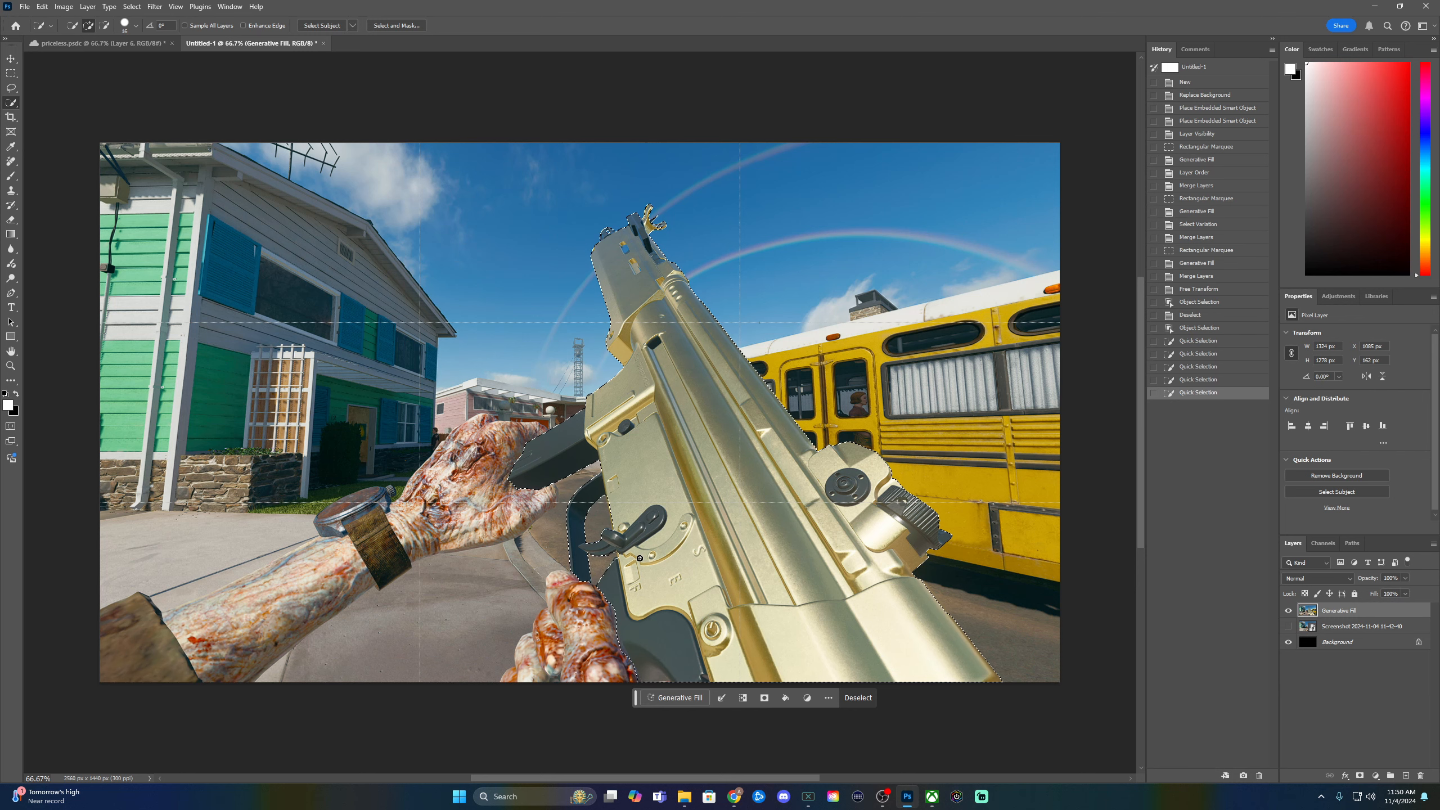
click(104, 24)
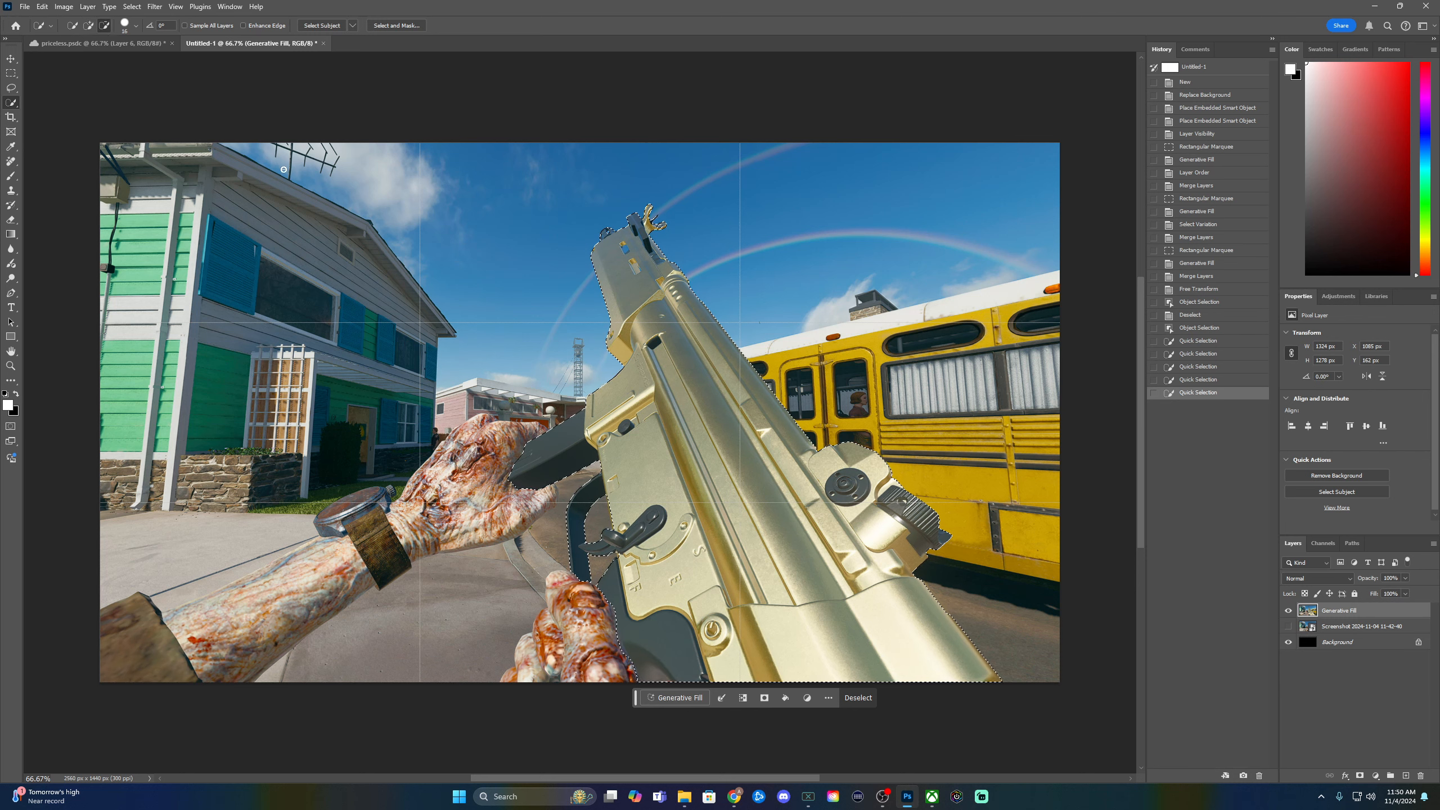
click(621, 557)
click(88, 25)
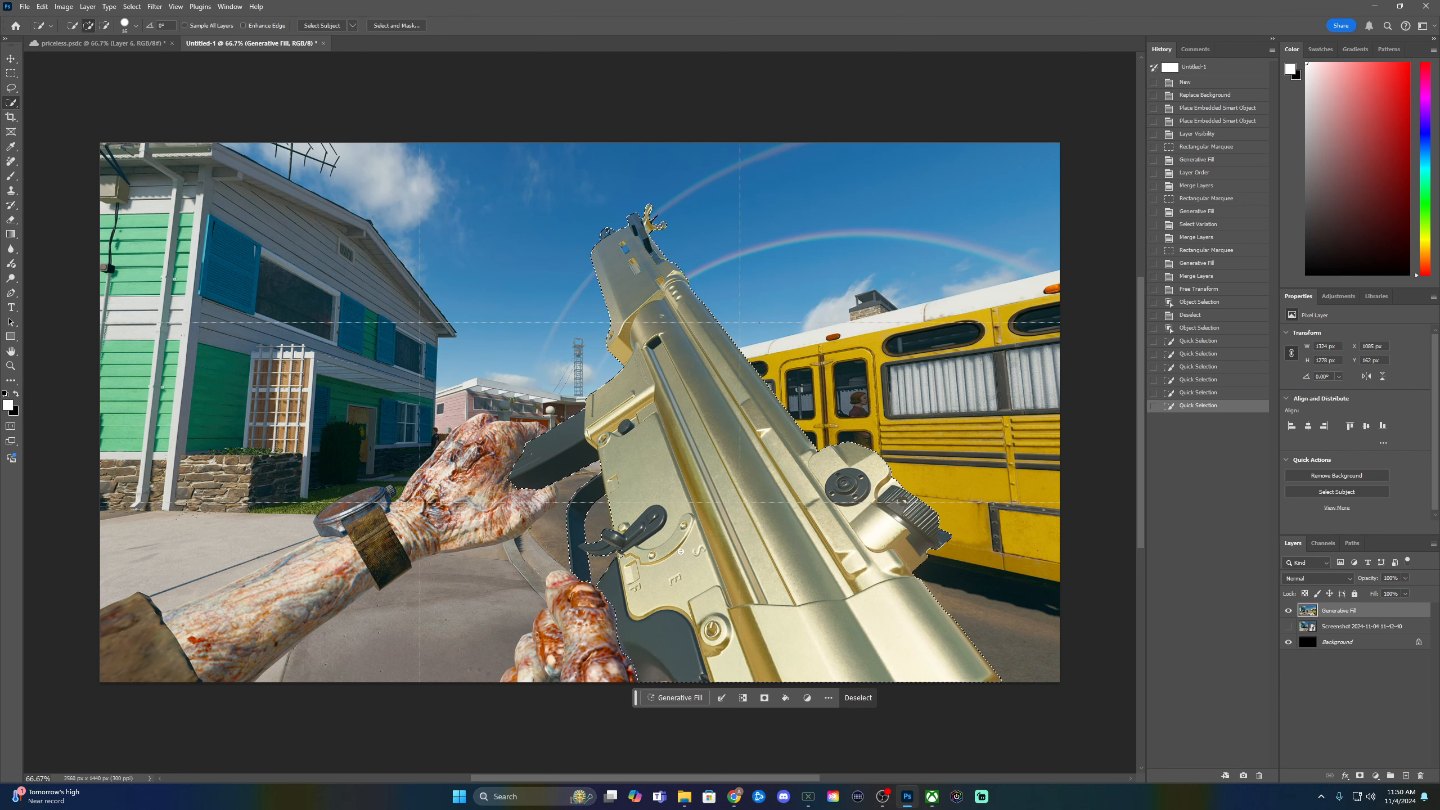
click(622, 554)
click(623, 557)
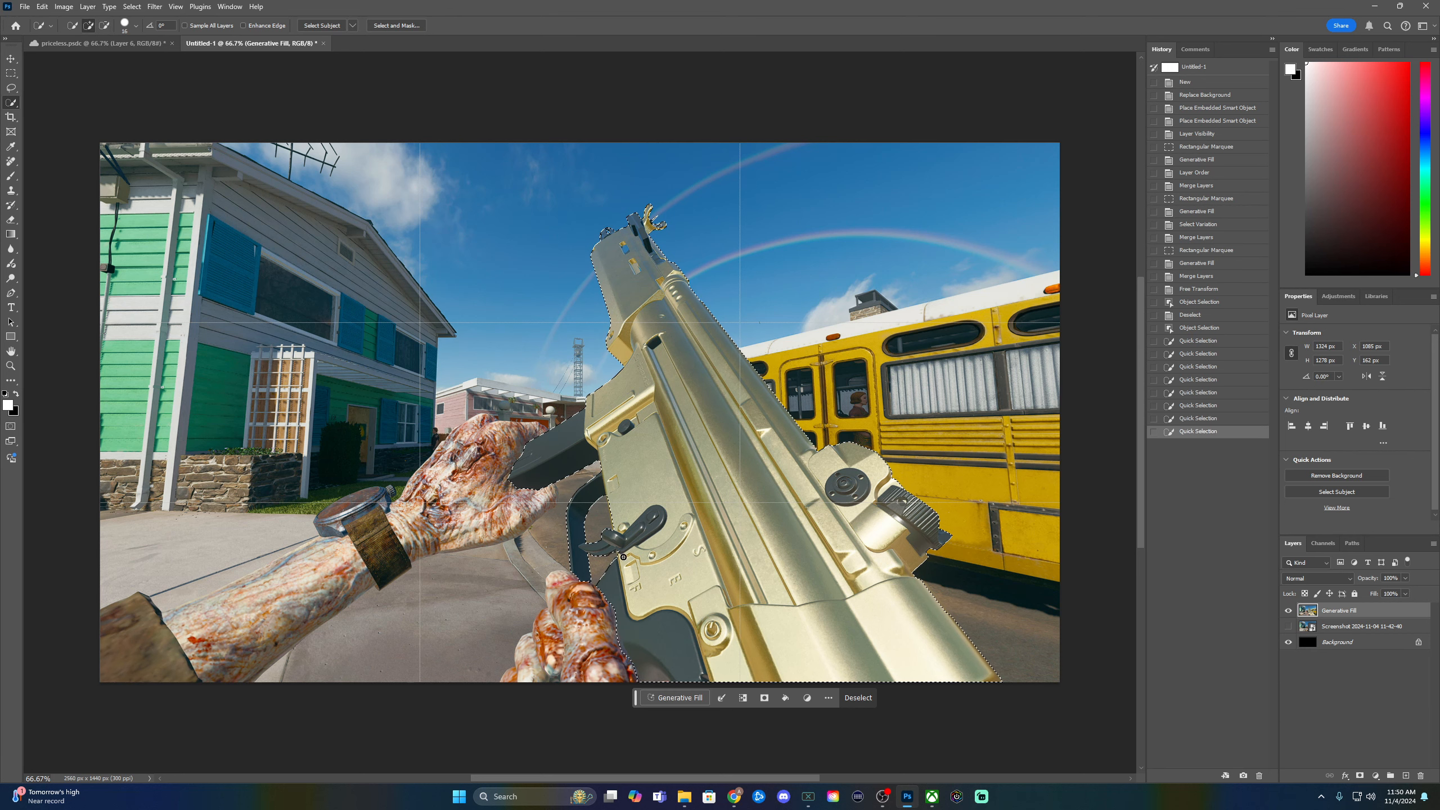
click(629, 554)
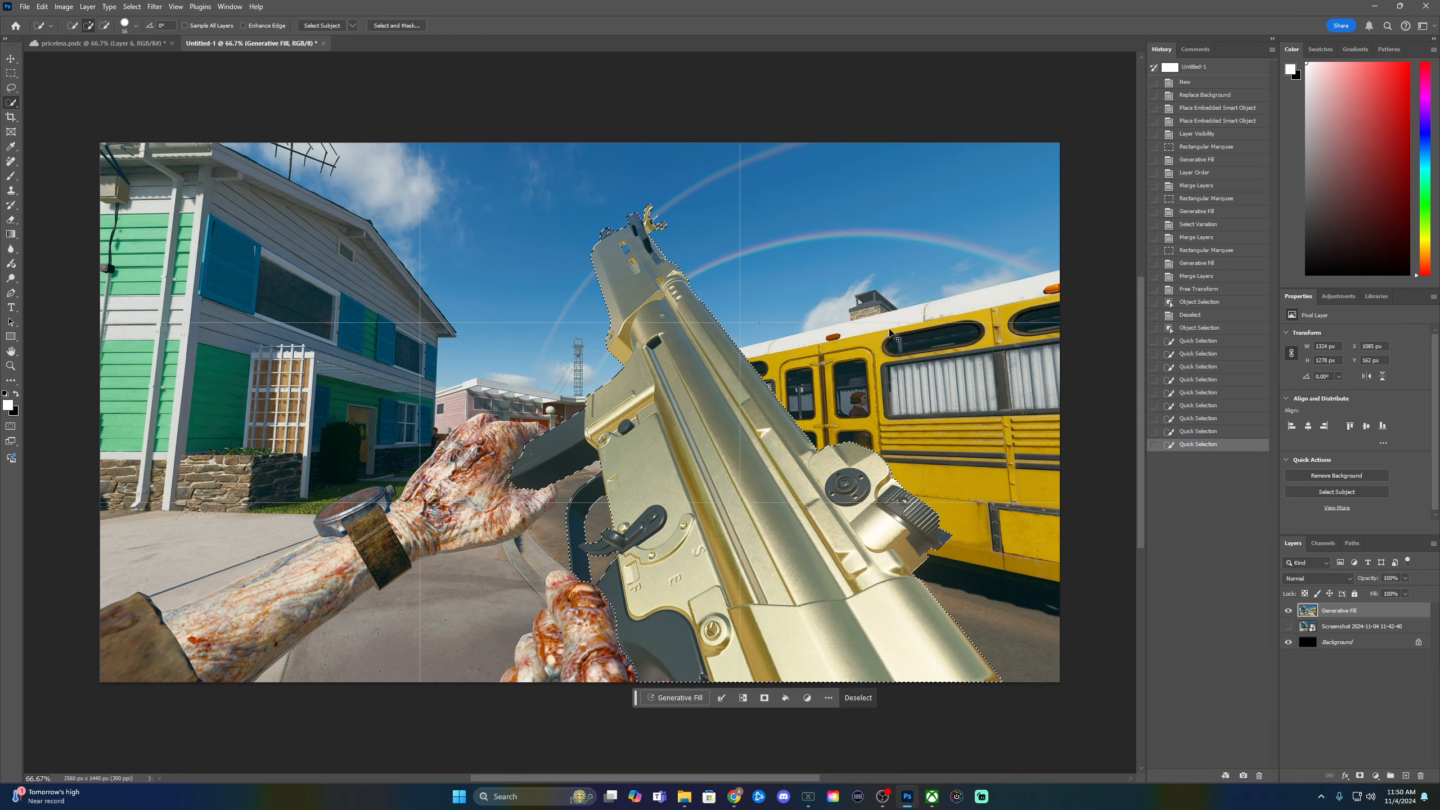
- Copy the selected gun to its own layer and hide the Generative Fill layer to inspect the cutout
key(ctrl+j)
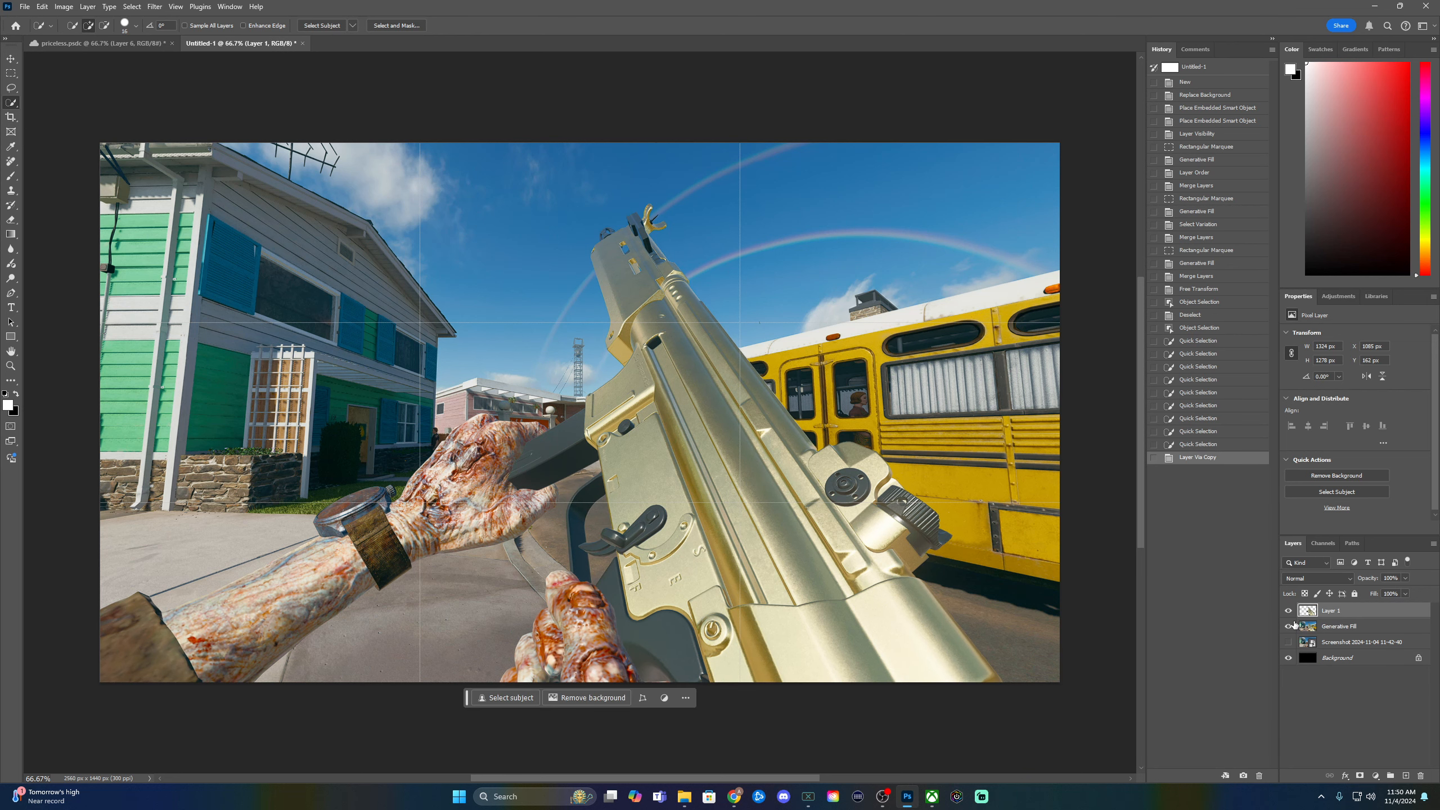
click(1289, 627)
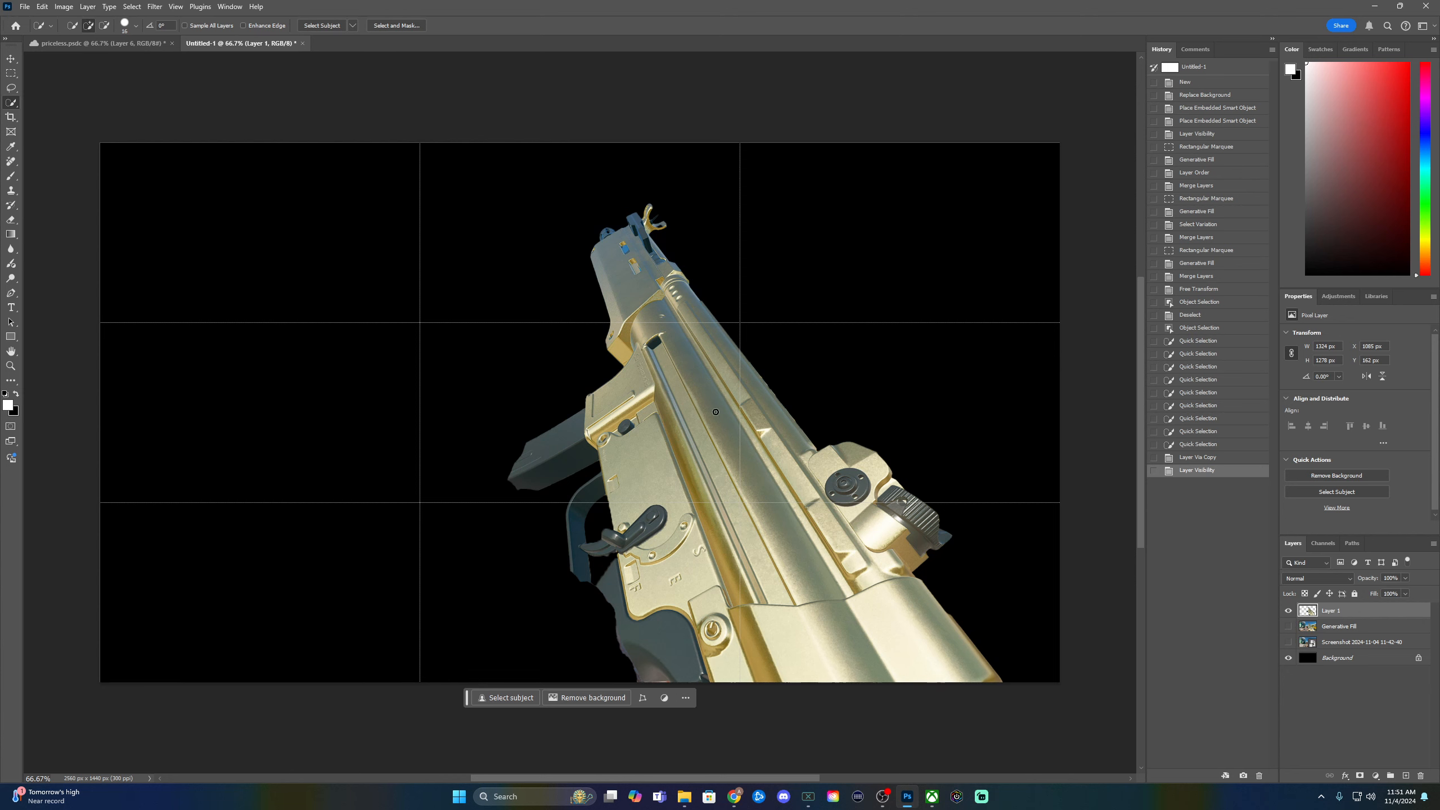
click(1288, 627)
click(1289, 627)
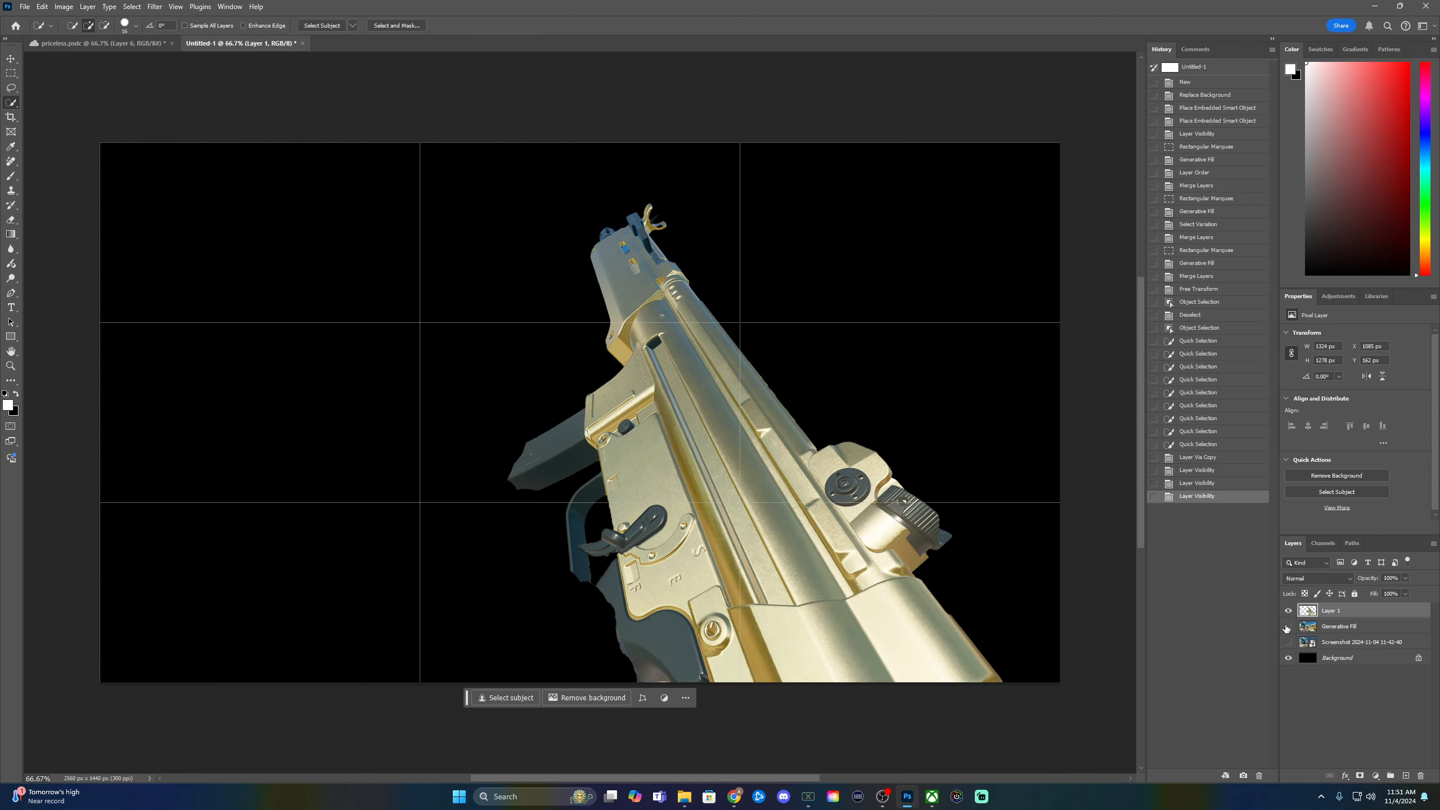
- Show the original screenshot layer and the Generative Fill layer, and hide the copied gun layer
click(1288, 643)
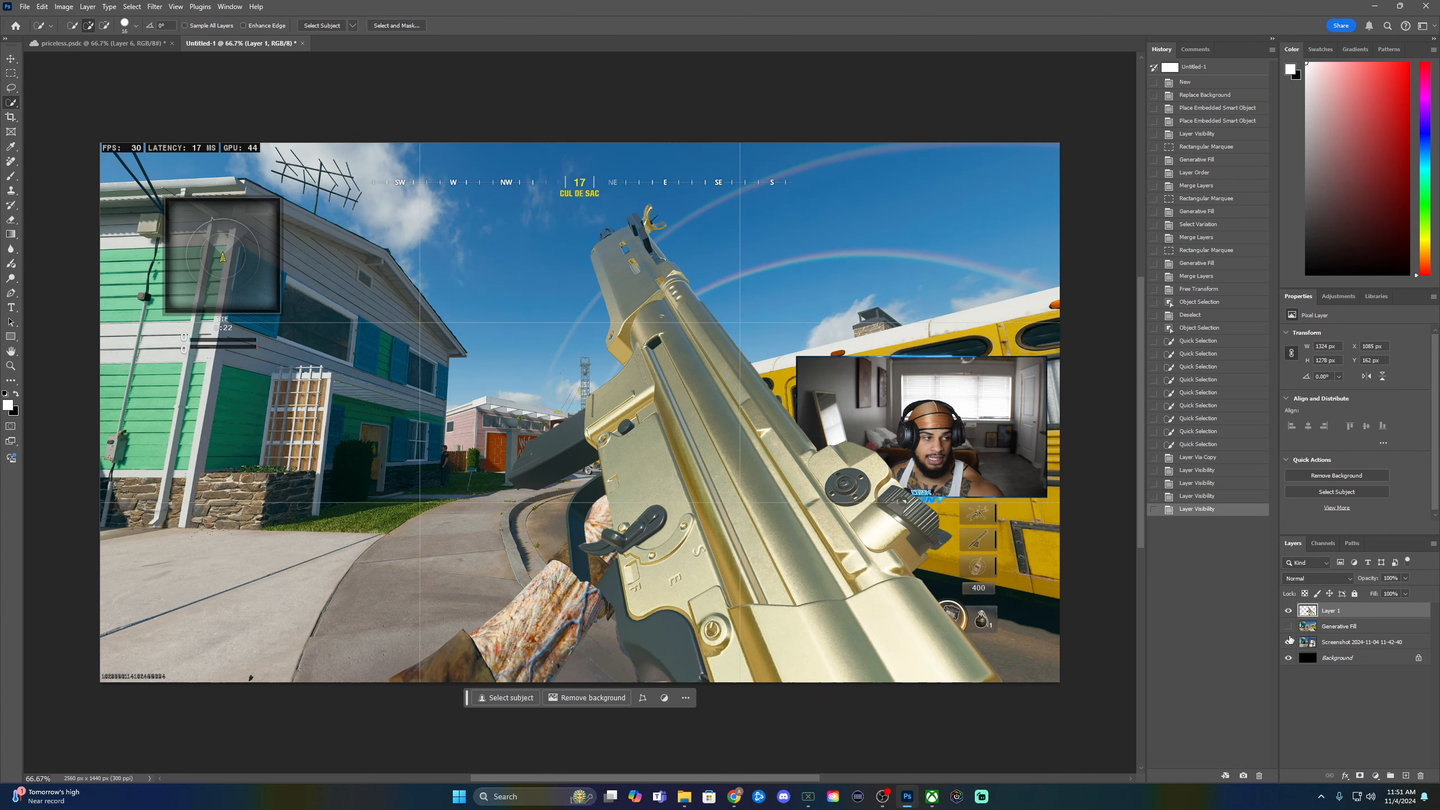
click(1289, 628)
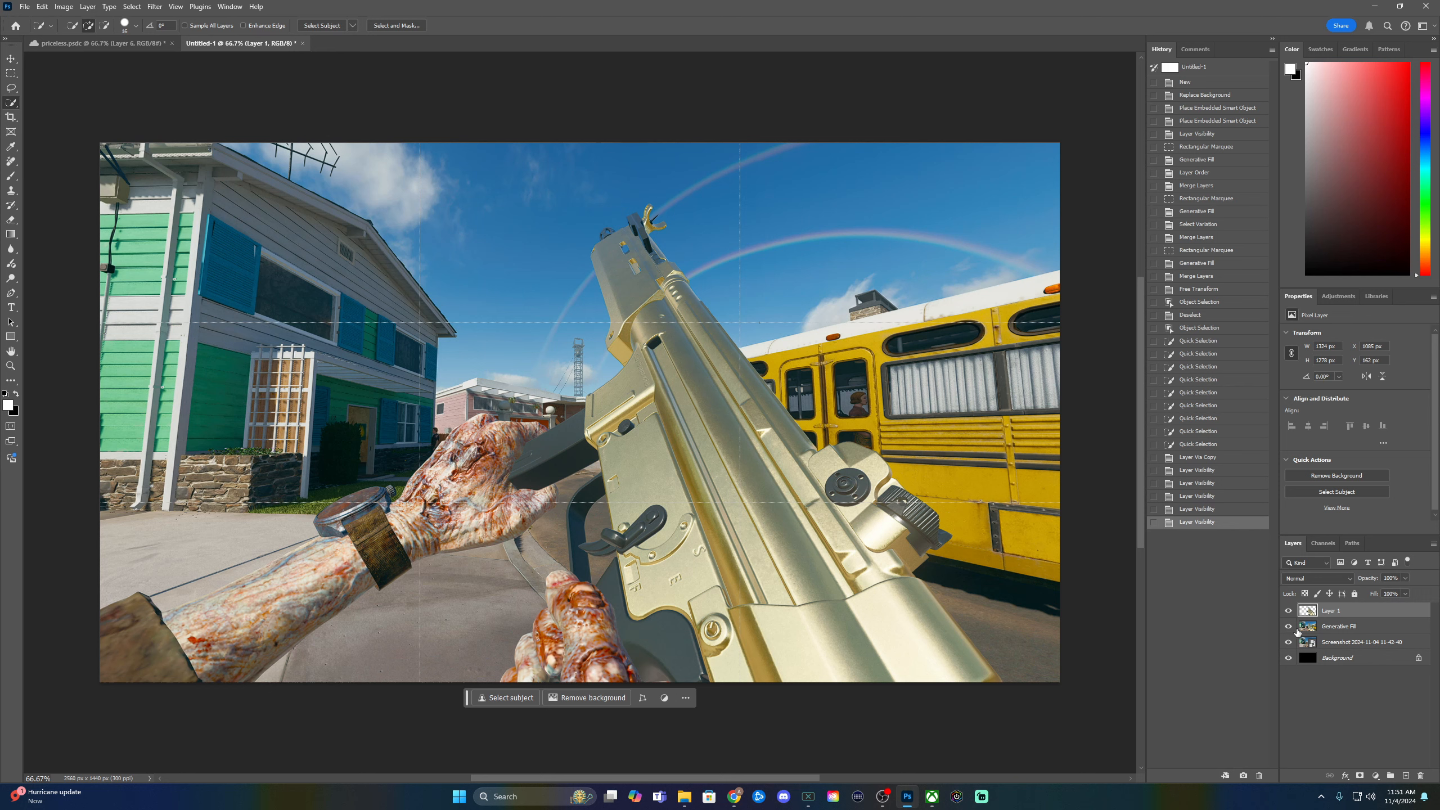
click(1289, 611)
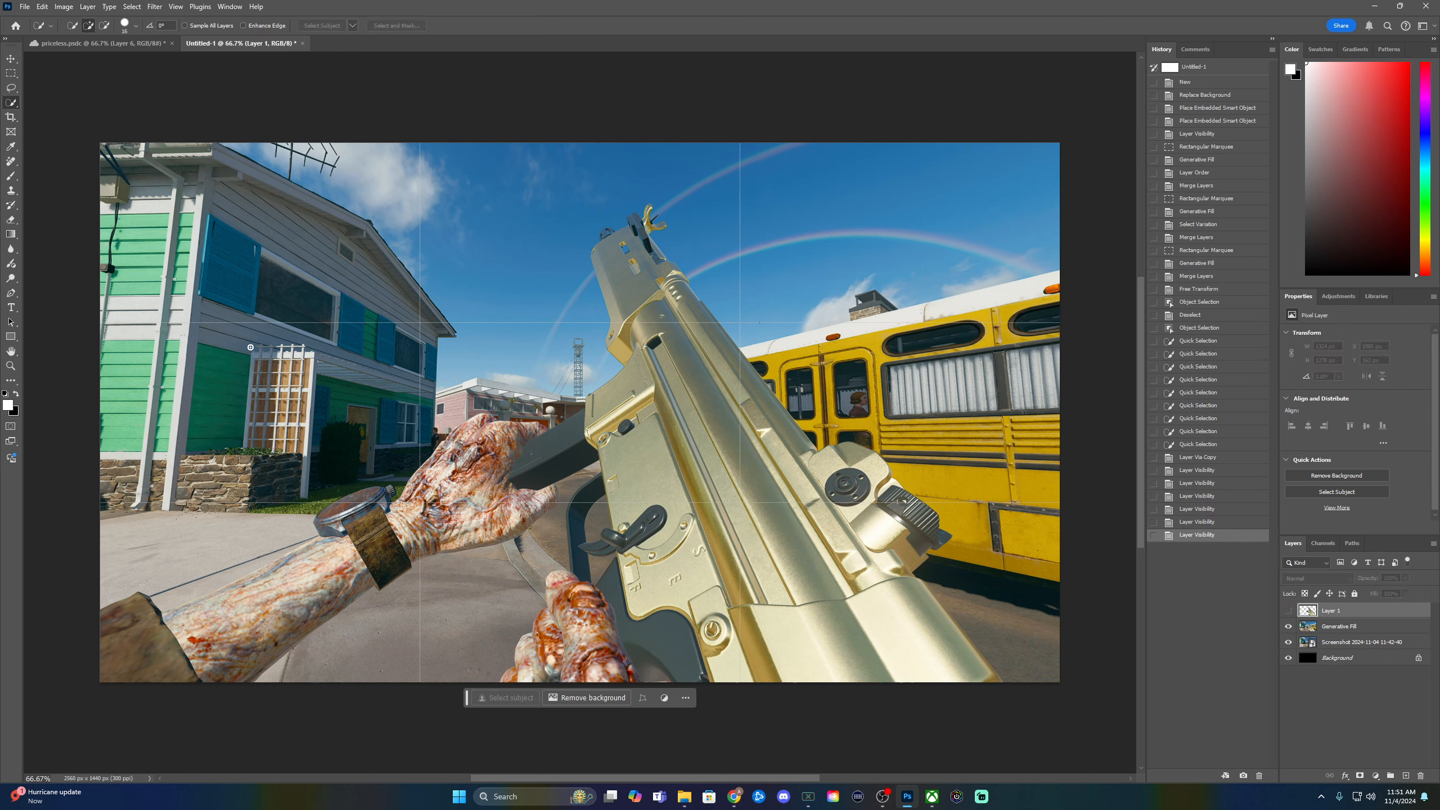
- Switch to the Pen tool for outlining the gold gun by hand, starting from its lower end
click(11, 293)
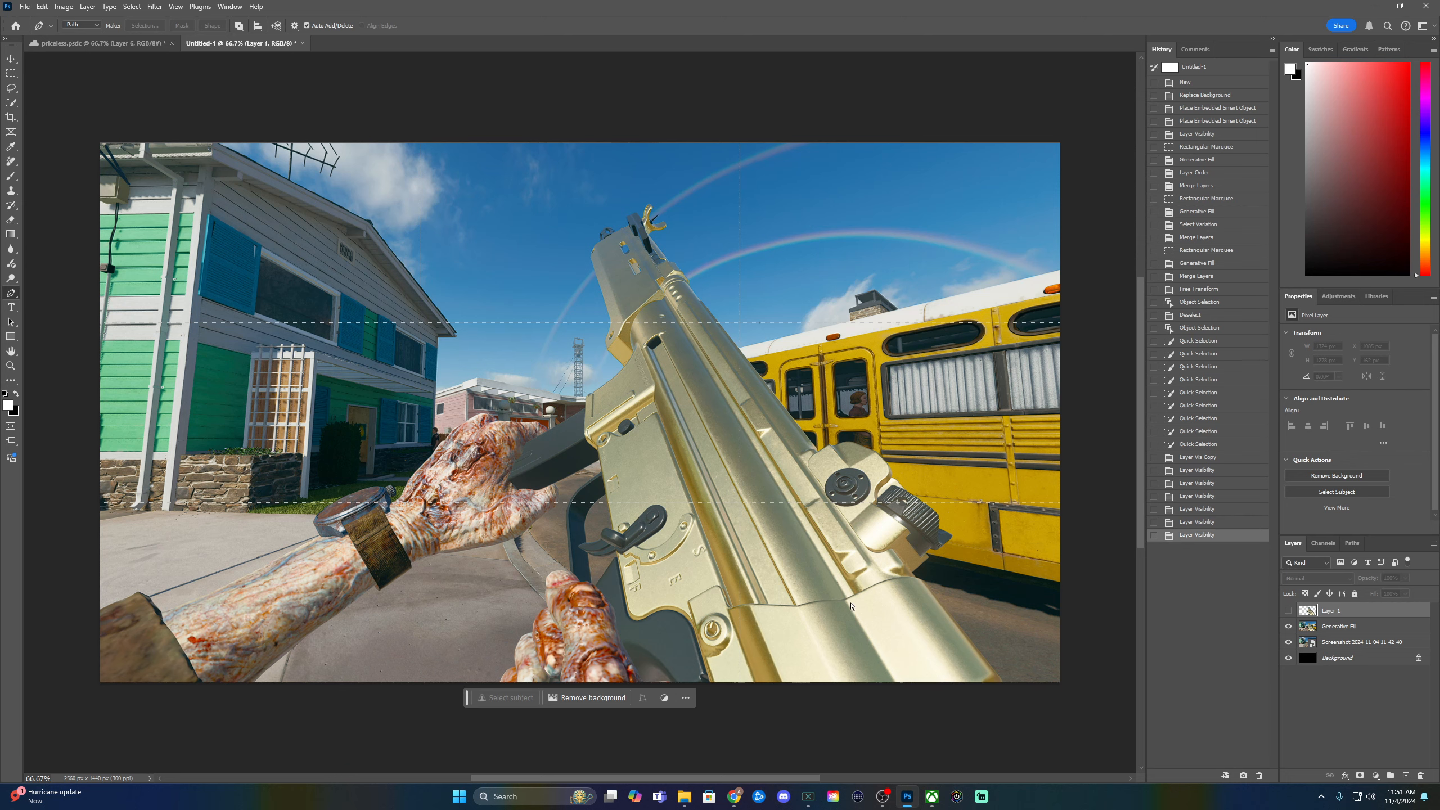
key(ctrl+plus)
drag(851, 619, 629, 441)
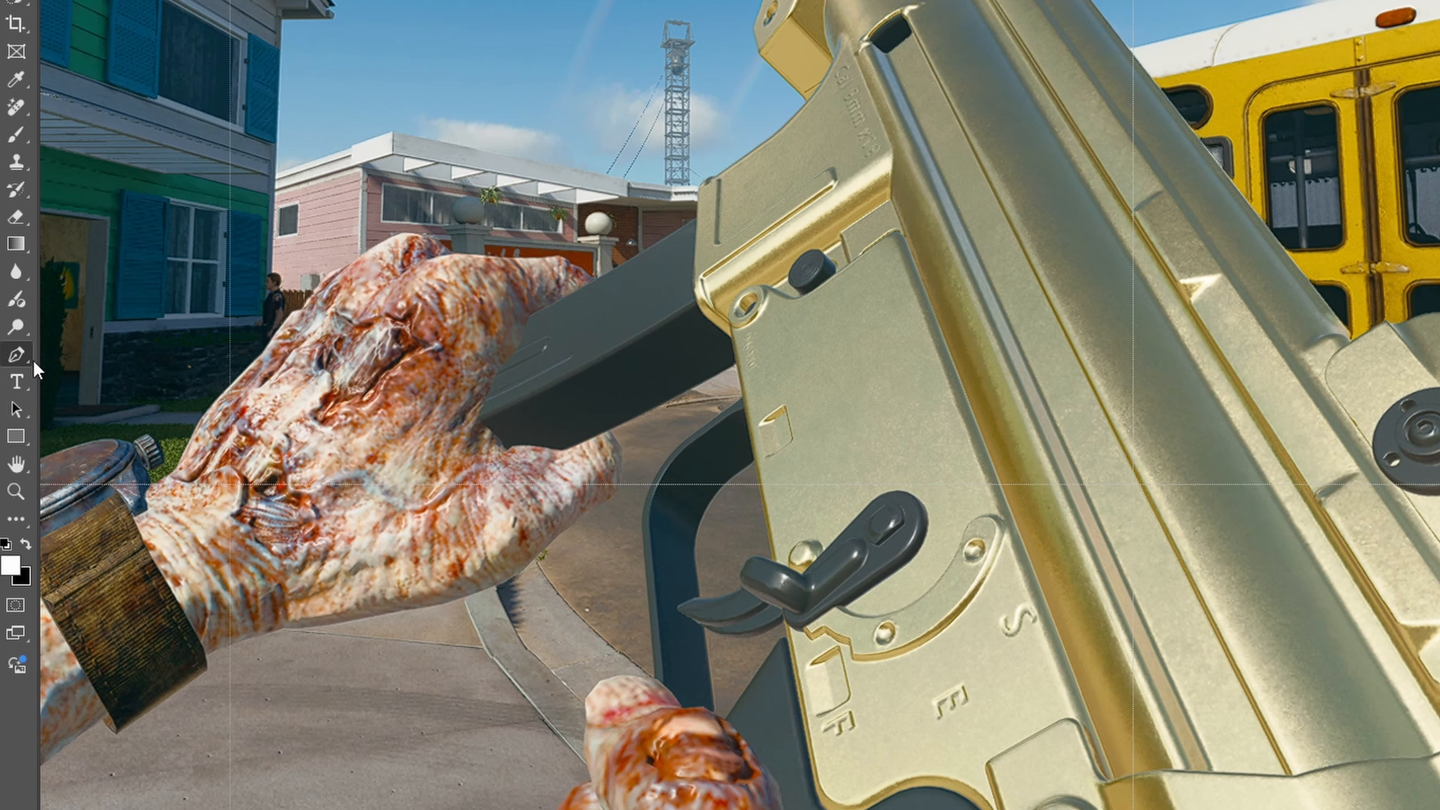
click(16, 356)
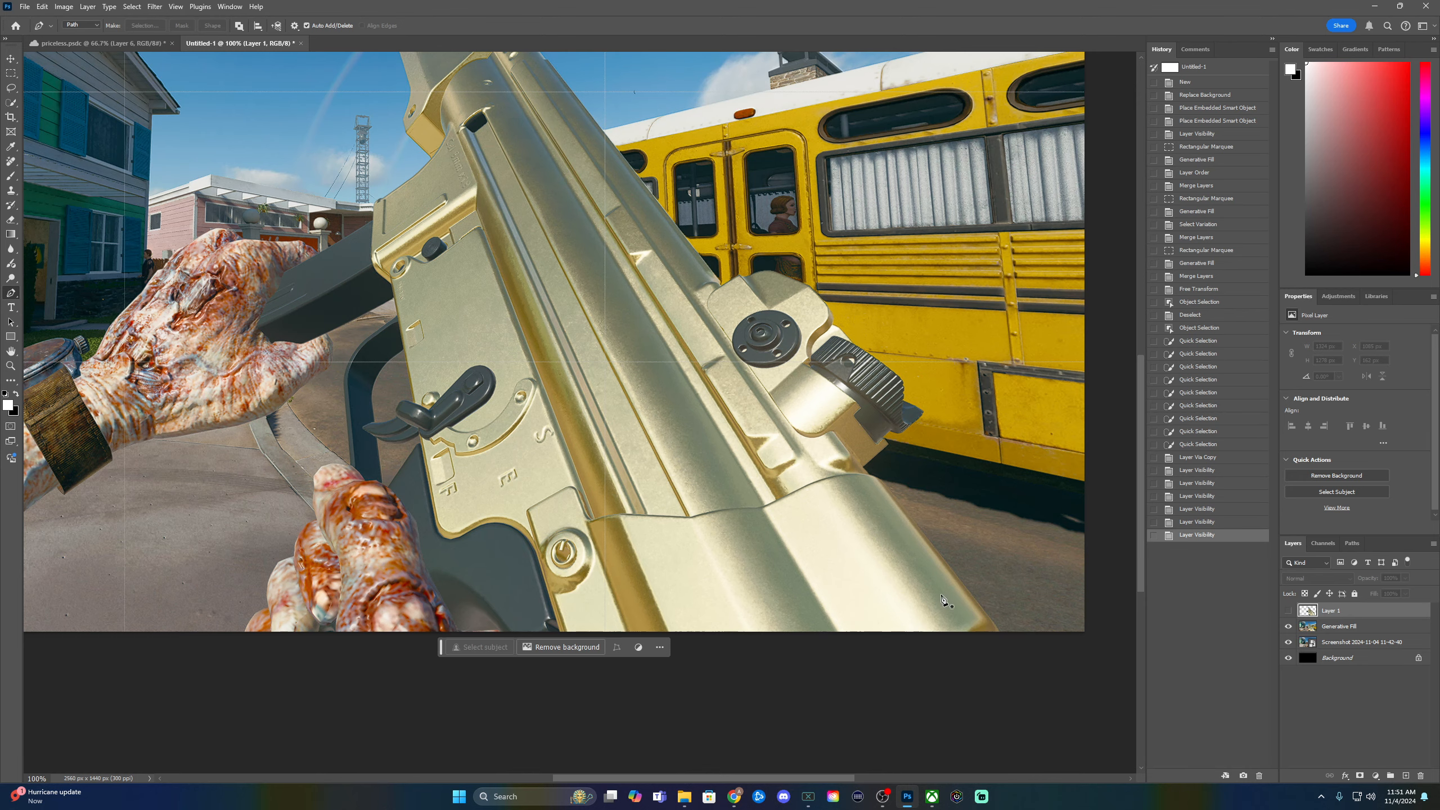
key(ctrl+plus)
drag(1014, 600, 670, 386)
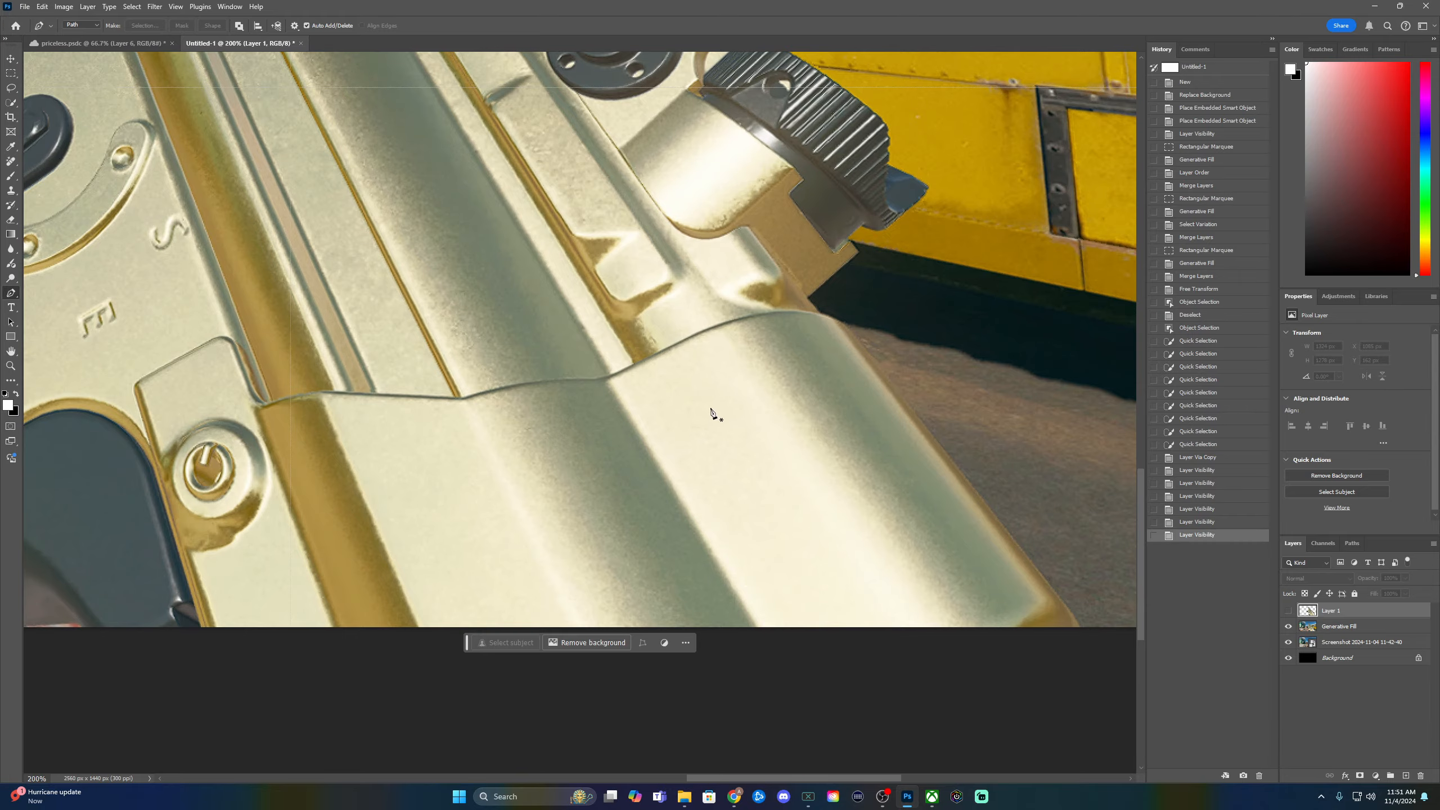
key(ctrl+minus)
key(ctrl+minus)
key(ctrl+minus)
key(ctrl+plus)
key(ctrl+plus)
key(ctrl+plus)
key(ctrl+plus)
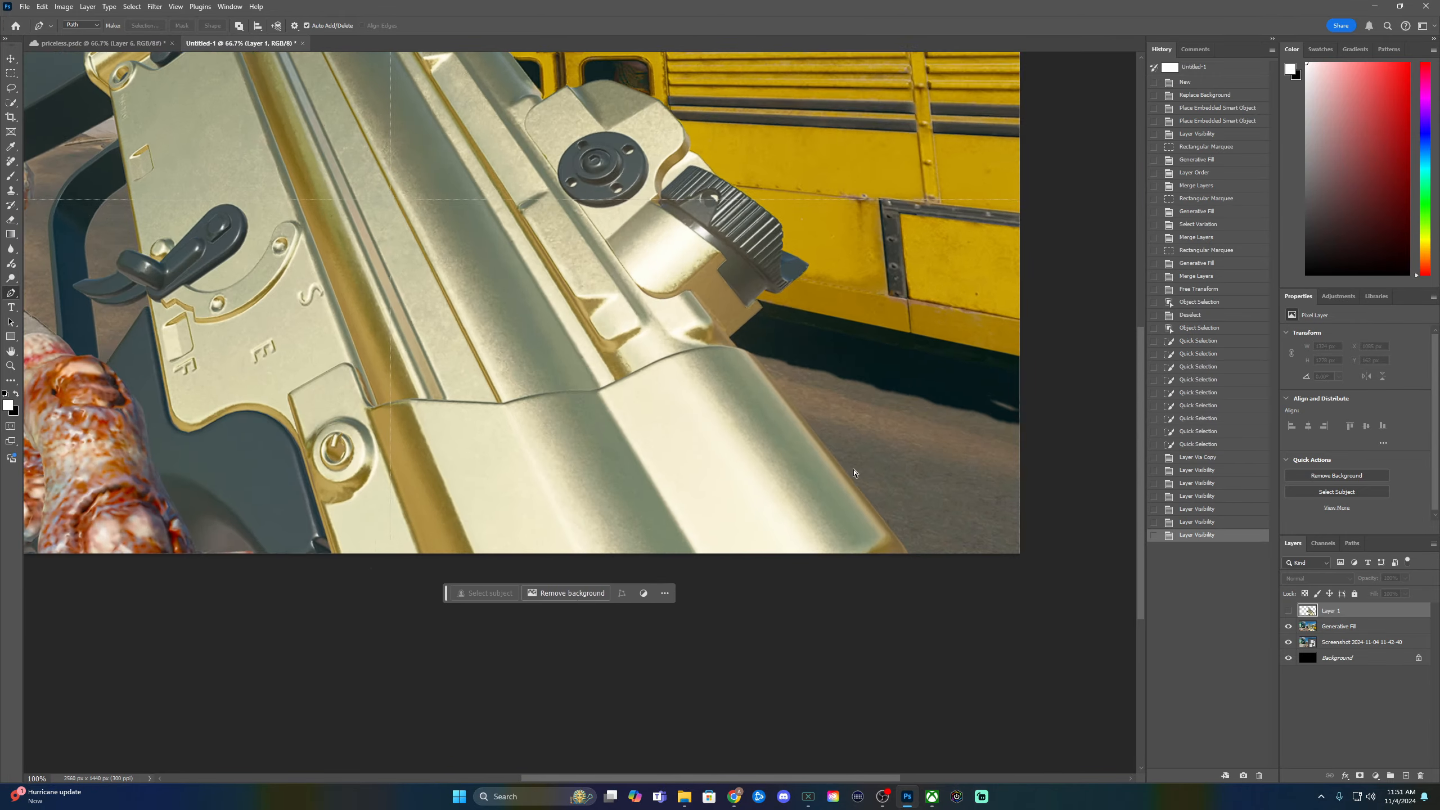
key(ctrl+minus)
key(ctrl+minus)
key(ctrl+minus)
key(ctrl+minus)
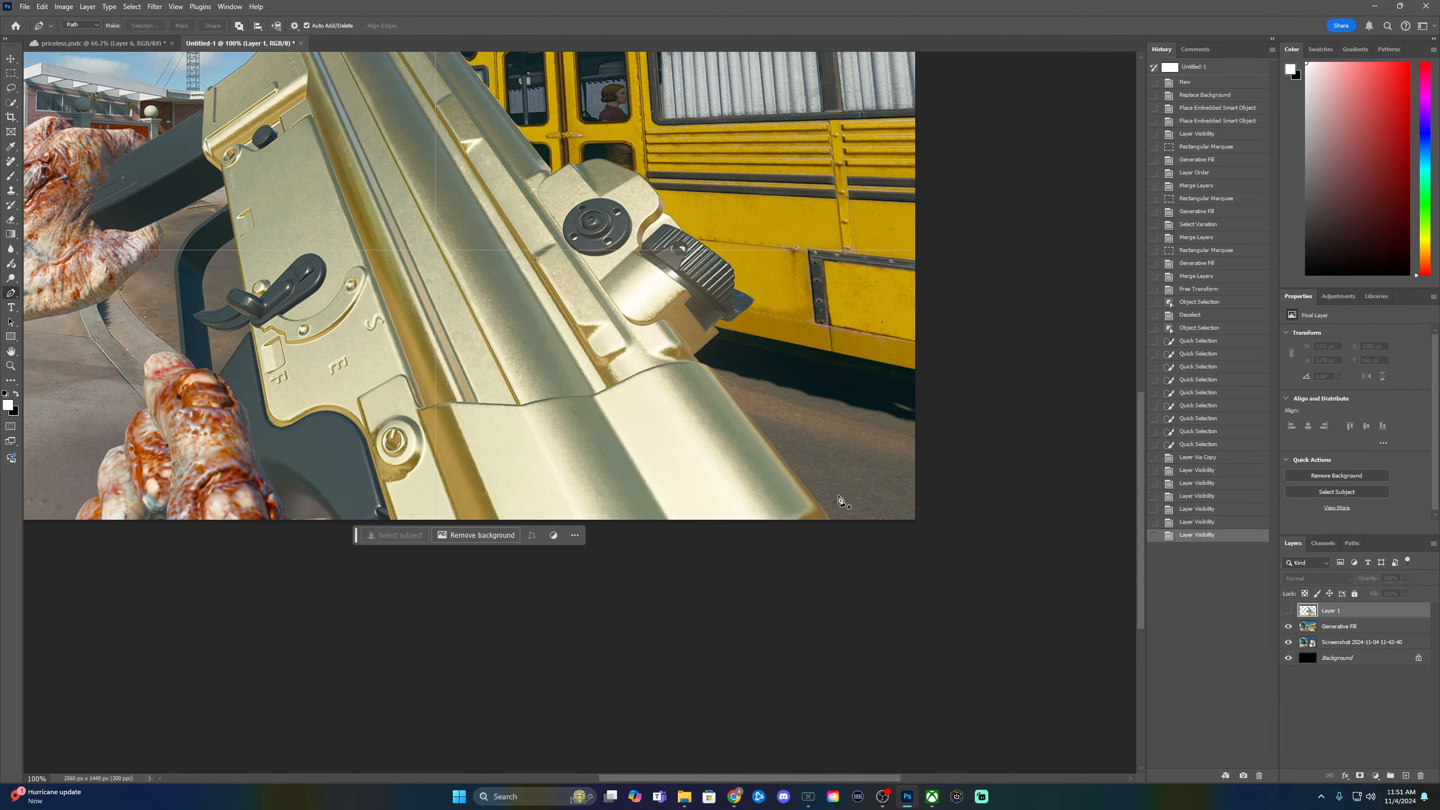
key(ctrl+plus)
key(ctrl+plus)
key(ctrl+plus)
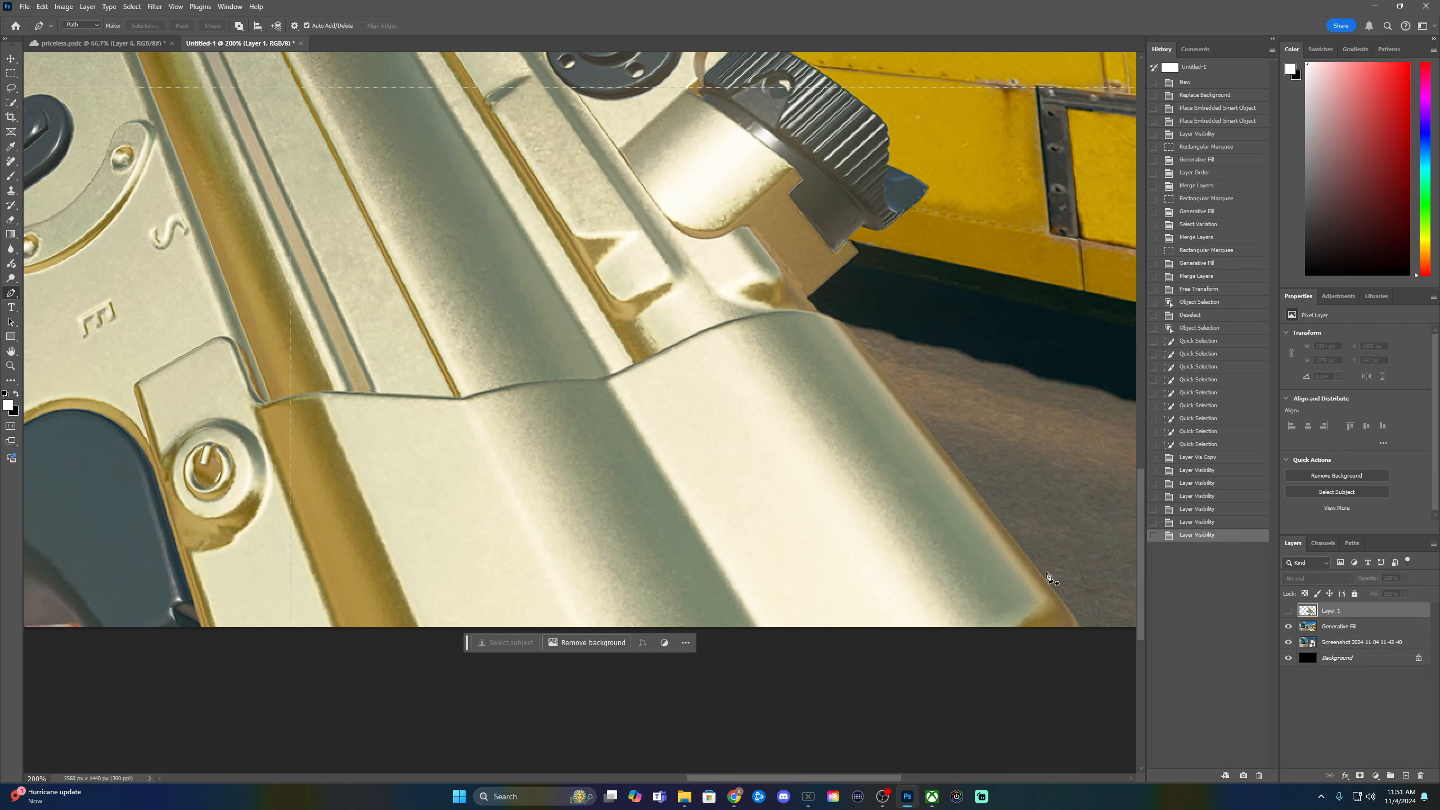
- Start a Pen path at the canvas's lower edge and trace the gold gun's outer edge up to the seam below the tan bracket
scroll(1055, 576, right, 3)
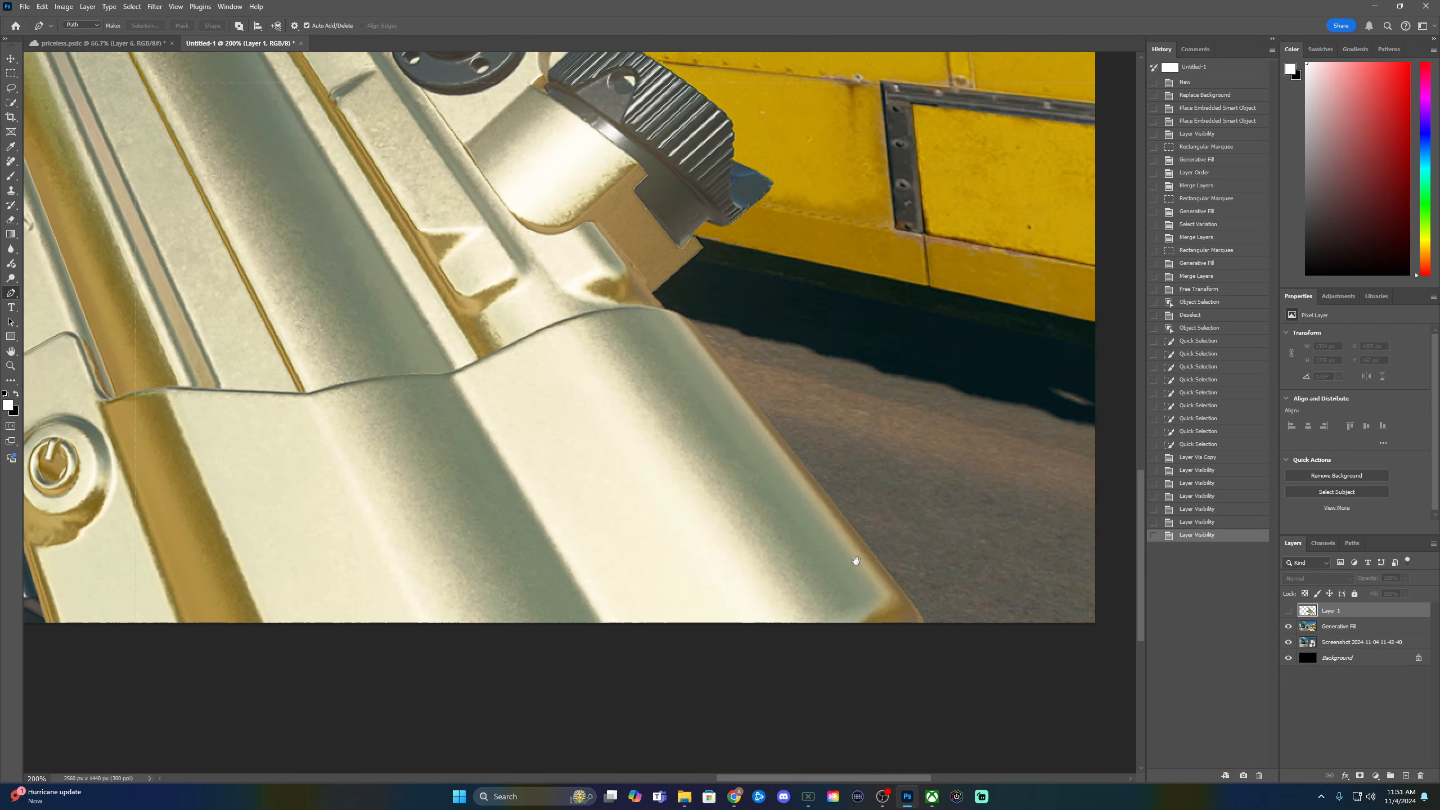
click(925, 622)
click(893, 578)
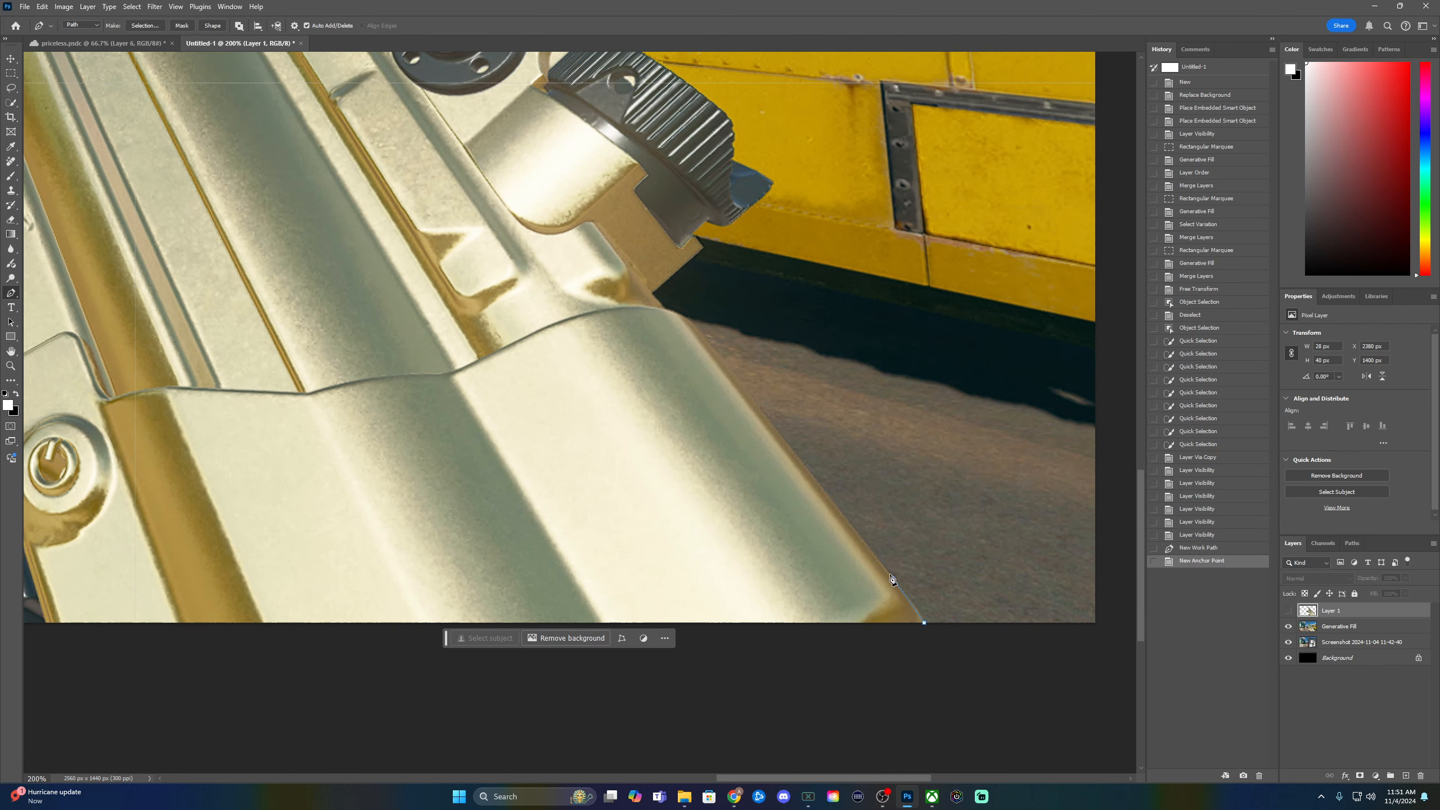
click(826, 495)
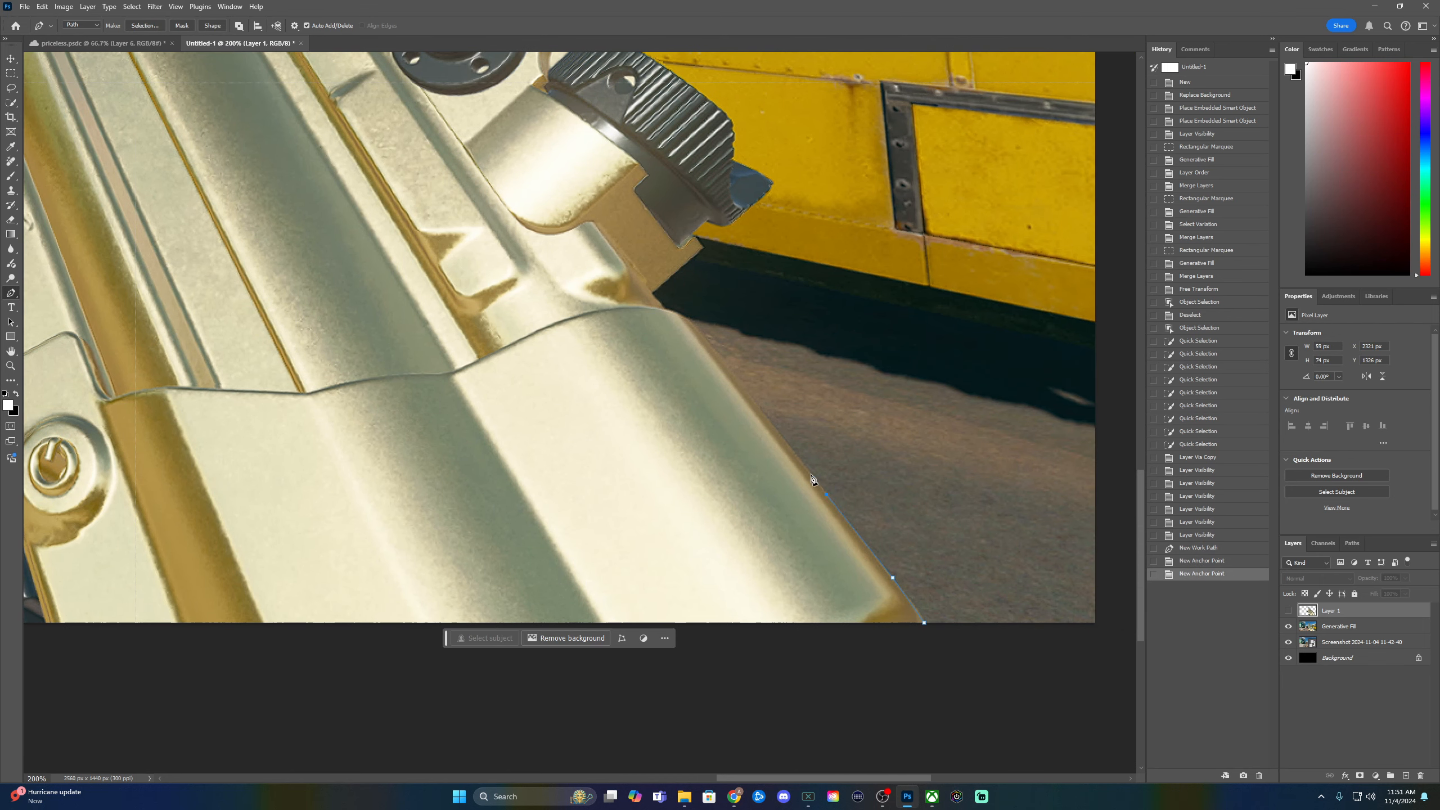
click(759, 406)
click(688, 320)
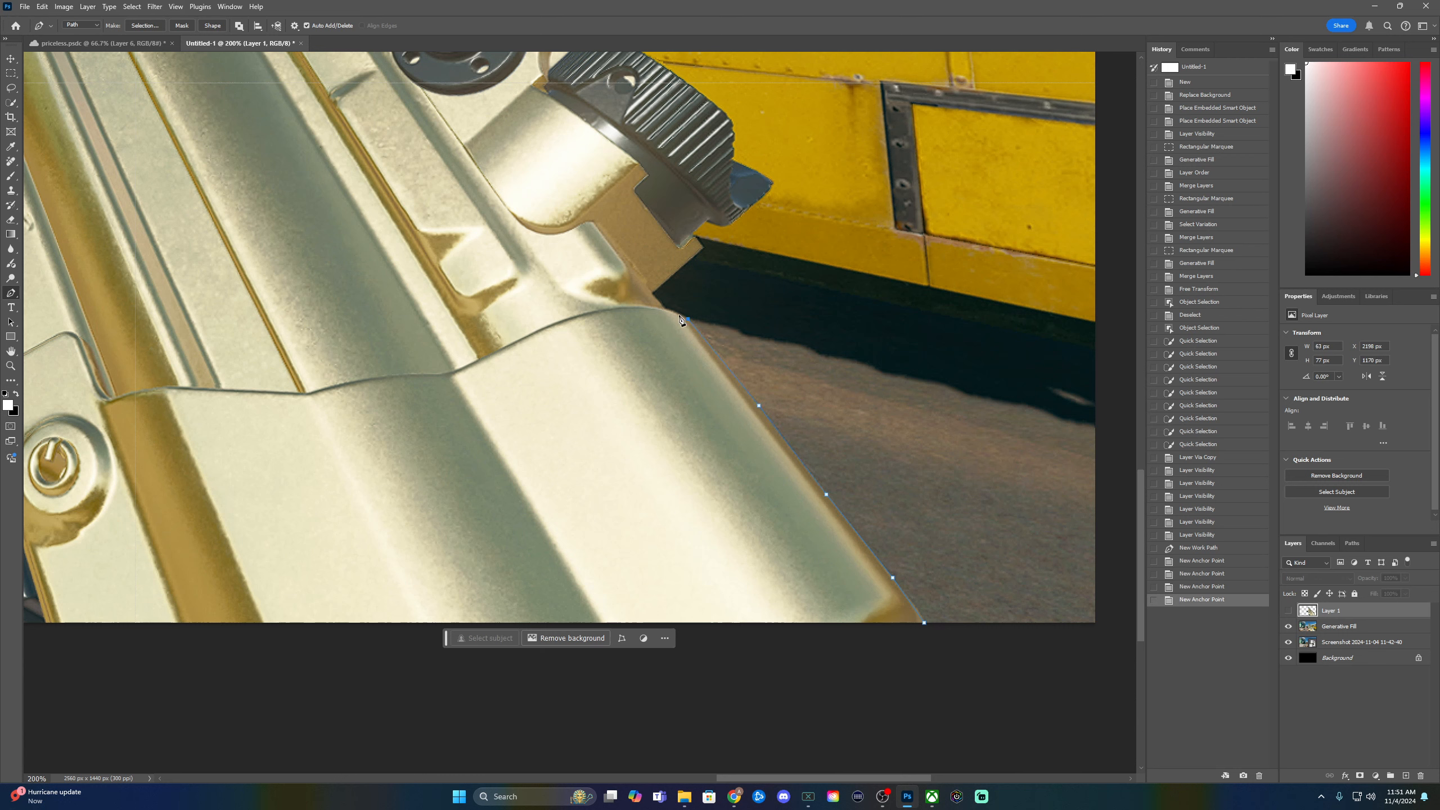
click(675, 313)
click(664, 309)
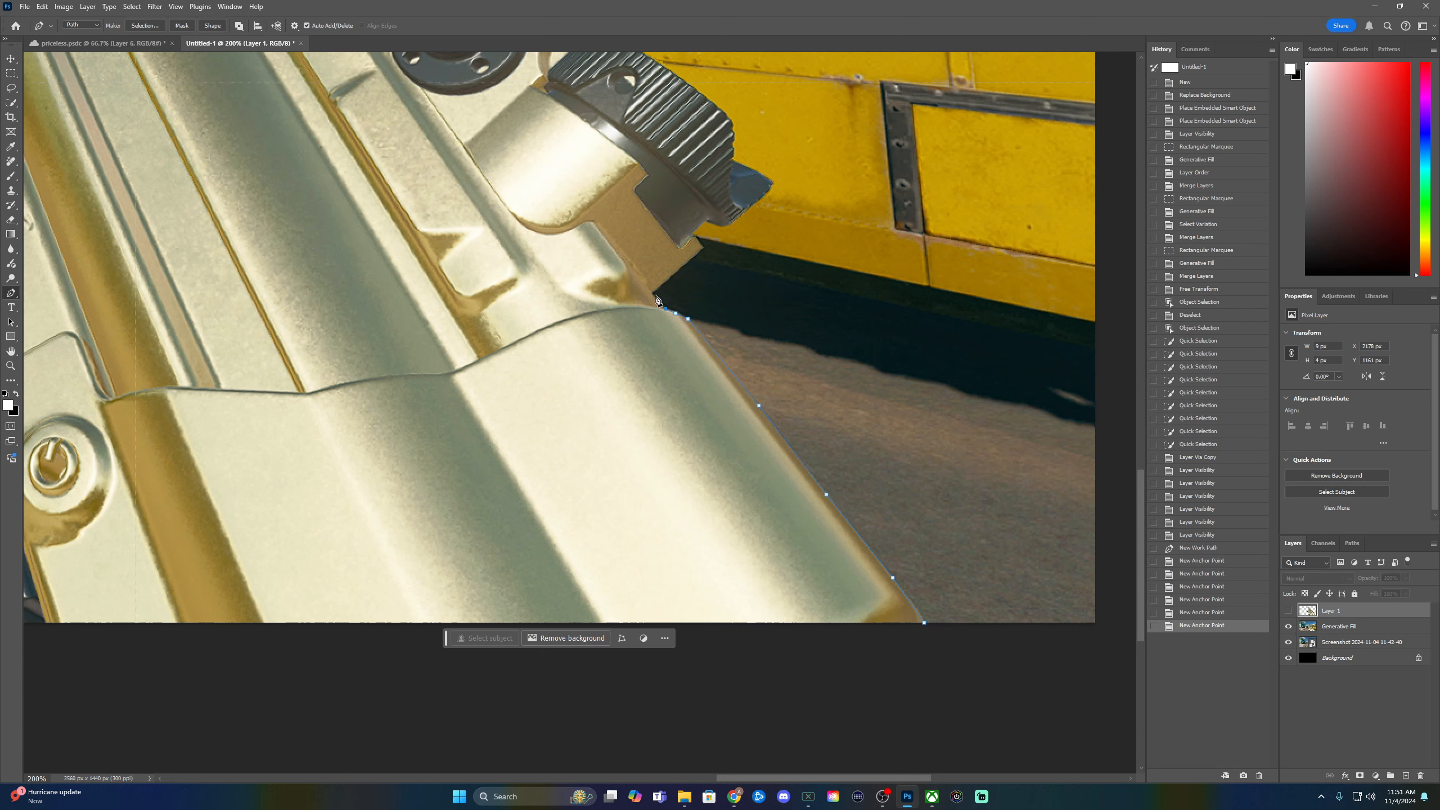
- Continue the path around the tan bracket up to the underside of the ribbed black knob
click(654, 293)
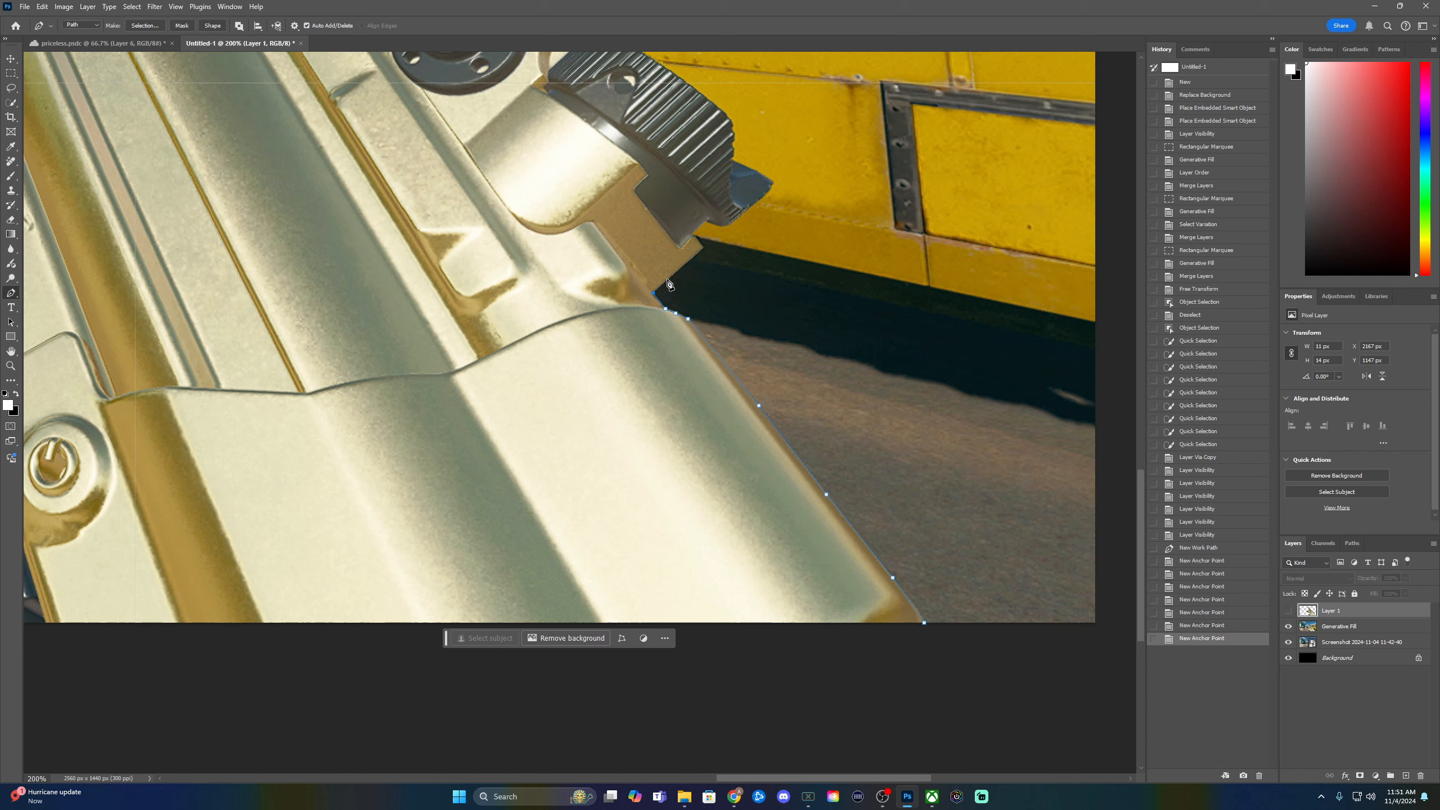
click(667, 278)
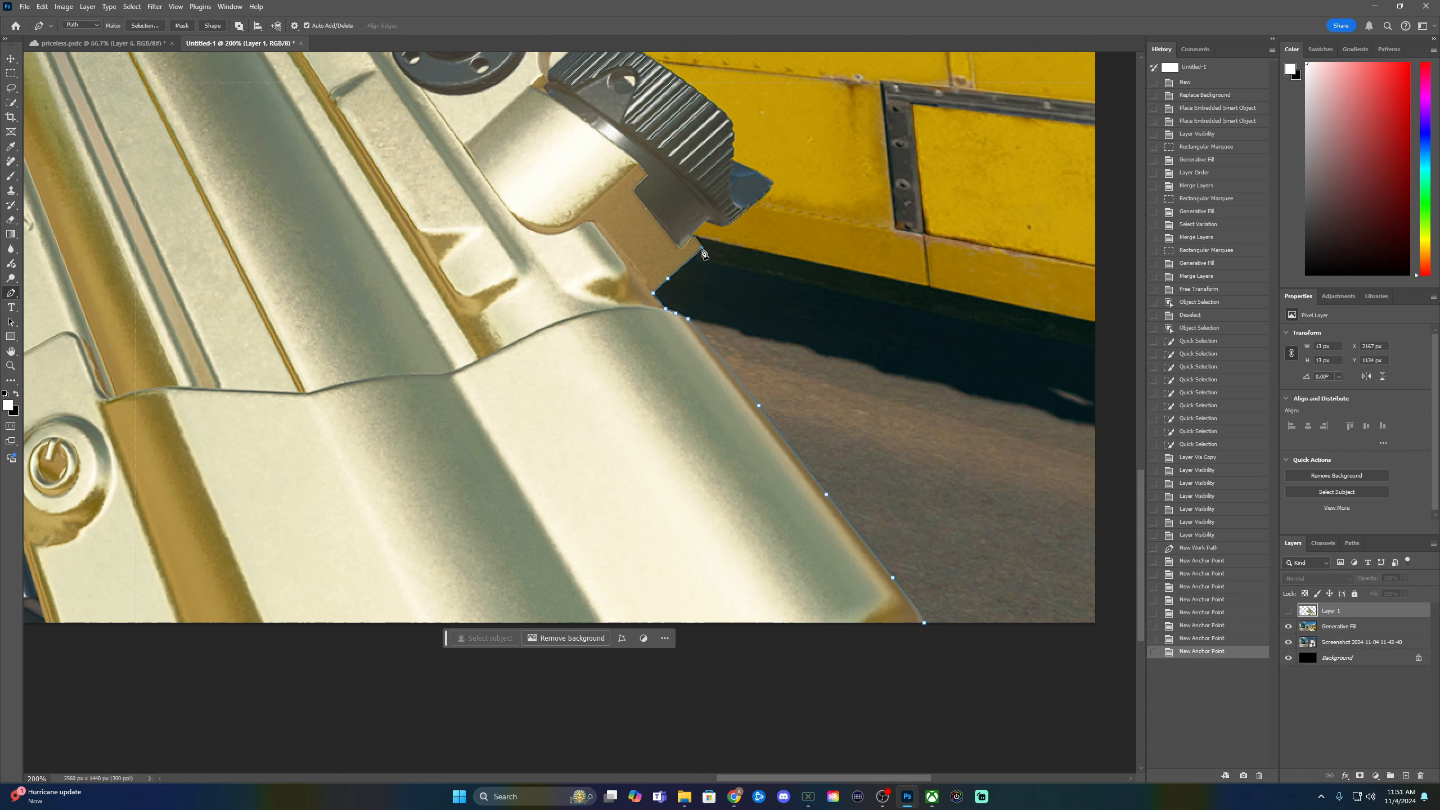
click(703, 250)
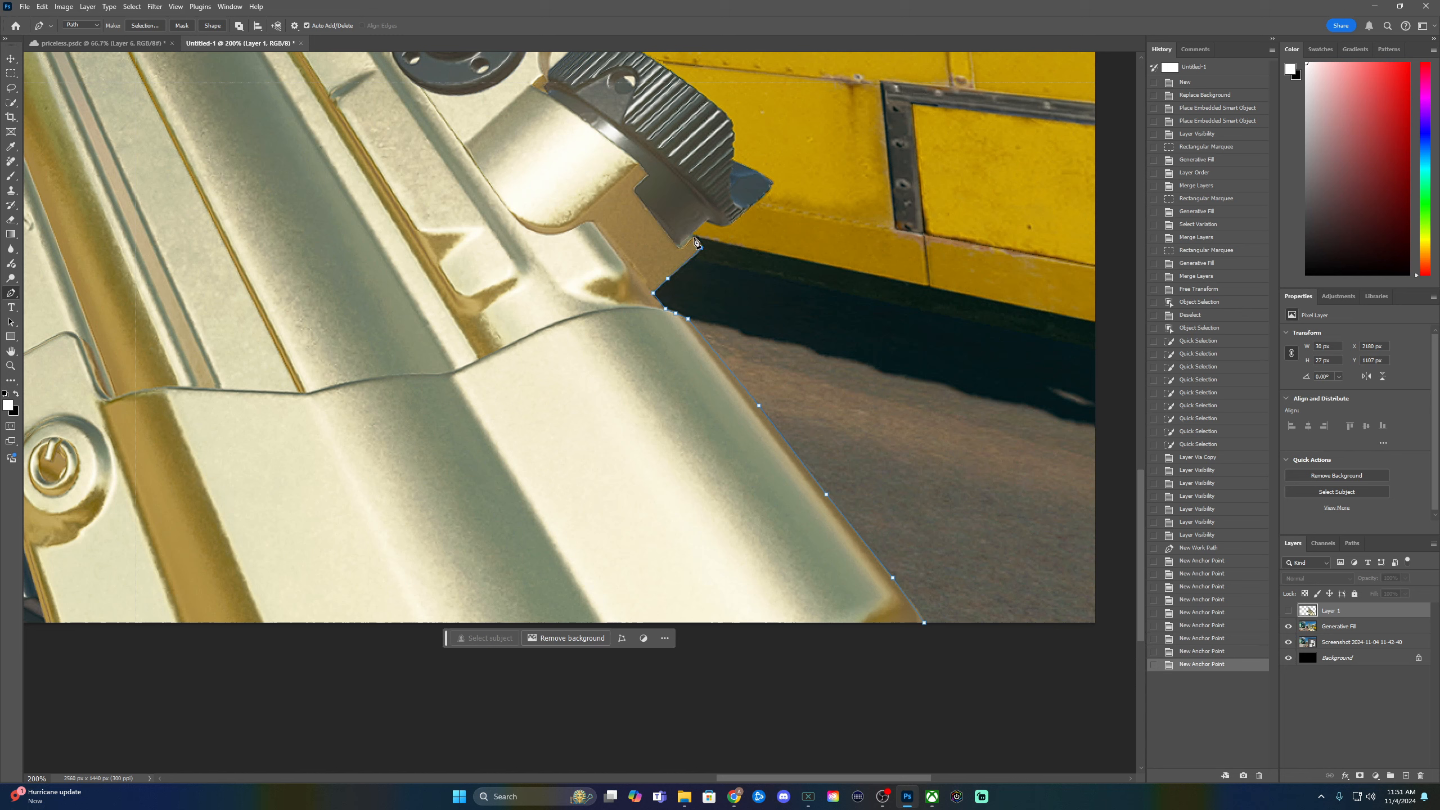
click(693, 239)
key(ctrl+plus)
key(ctrl+plus)
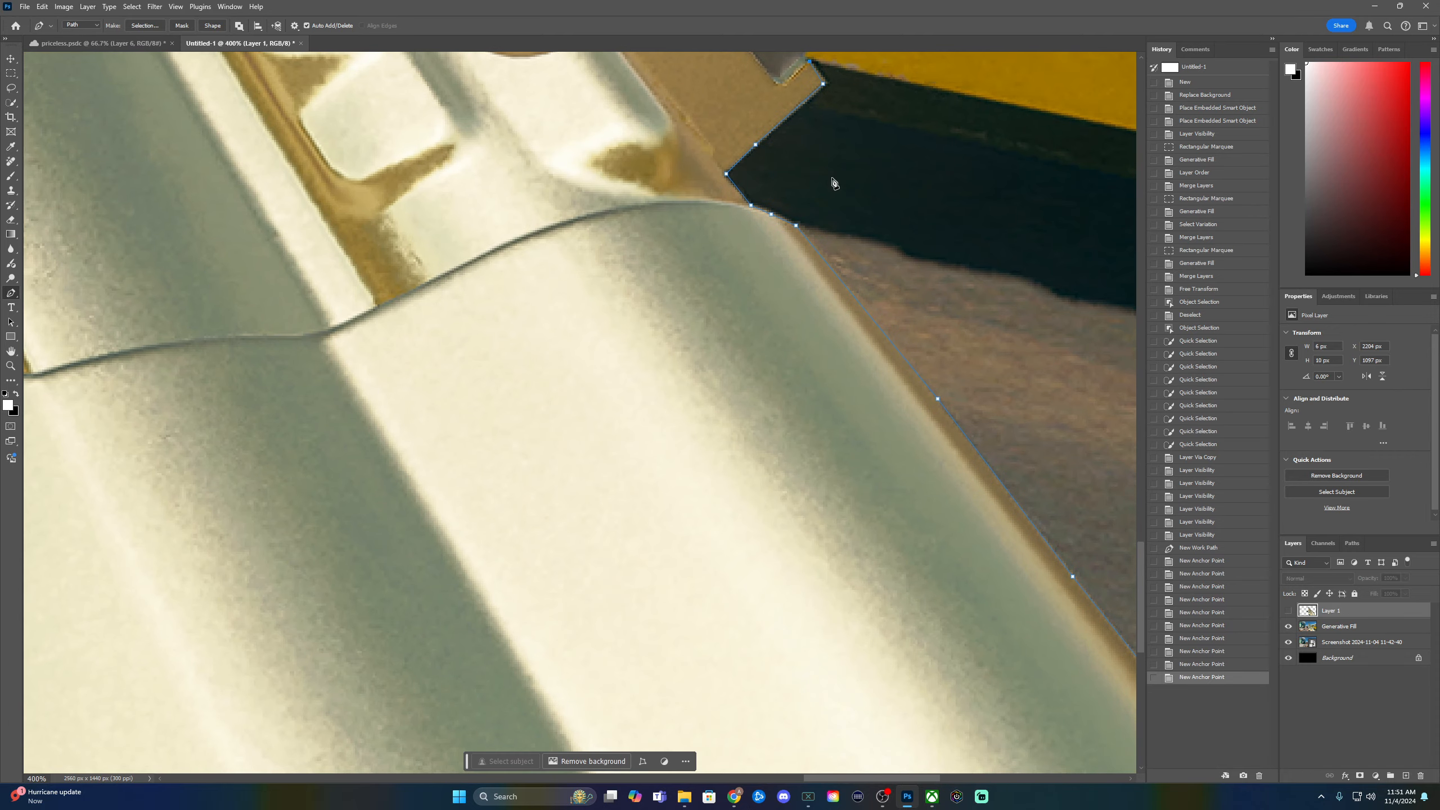
drag(859, 151, 810, 487)
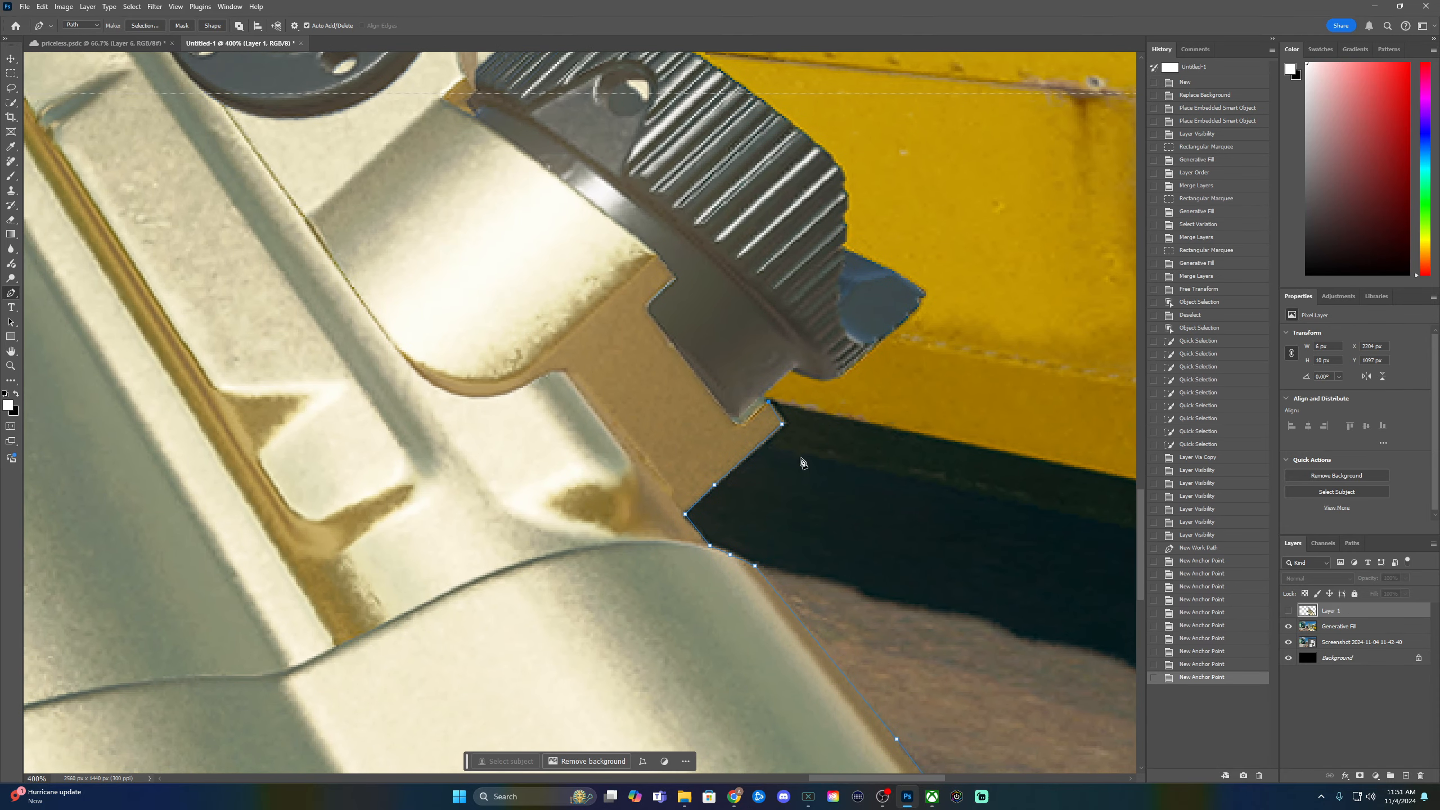
click(762, 397)
click(773, 385)
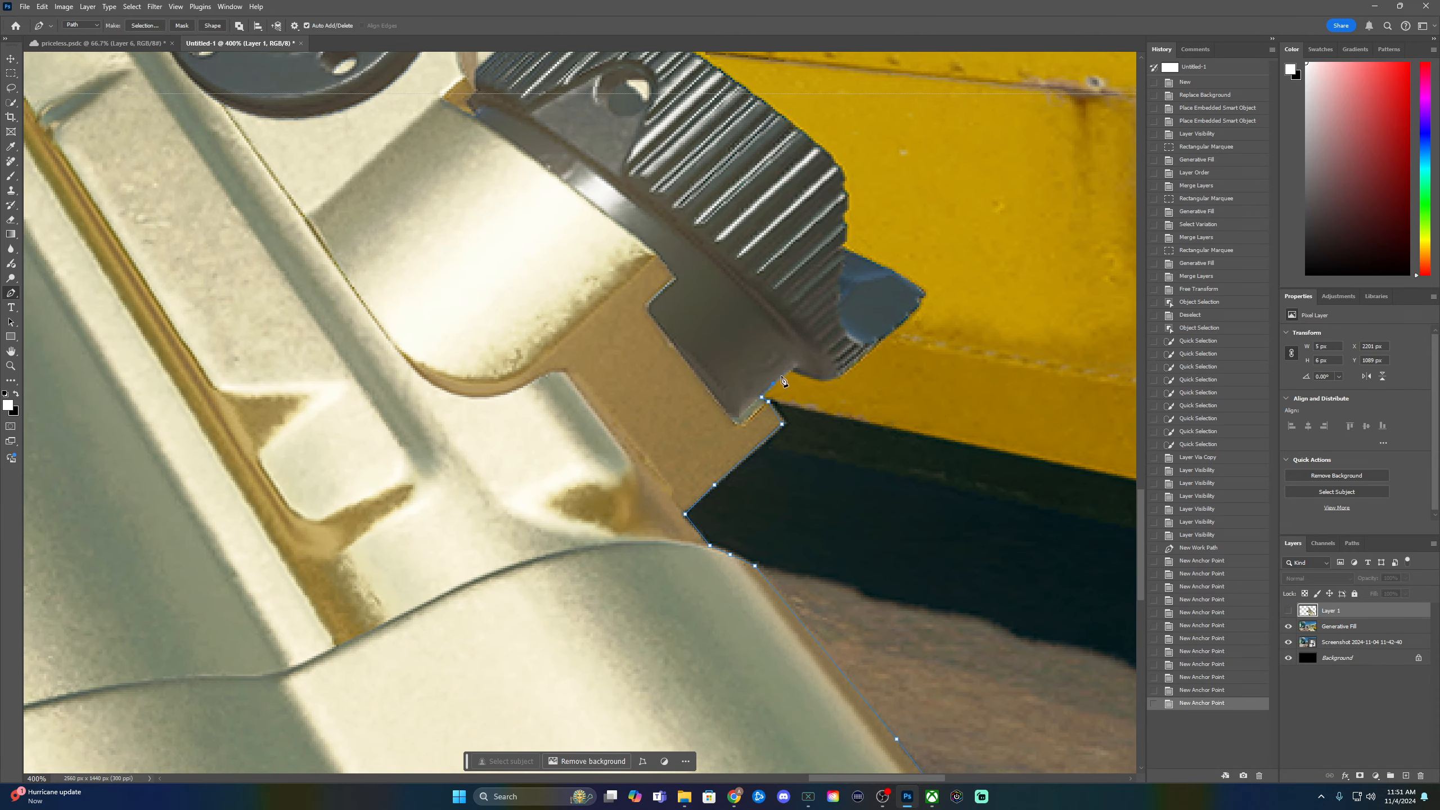
click(792, 370)
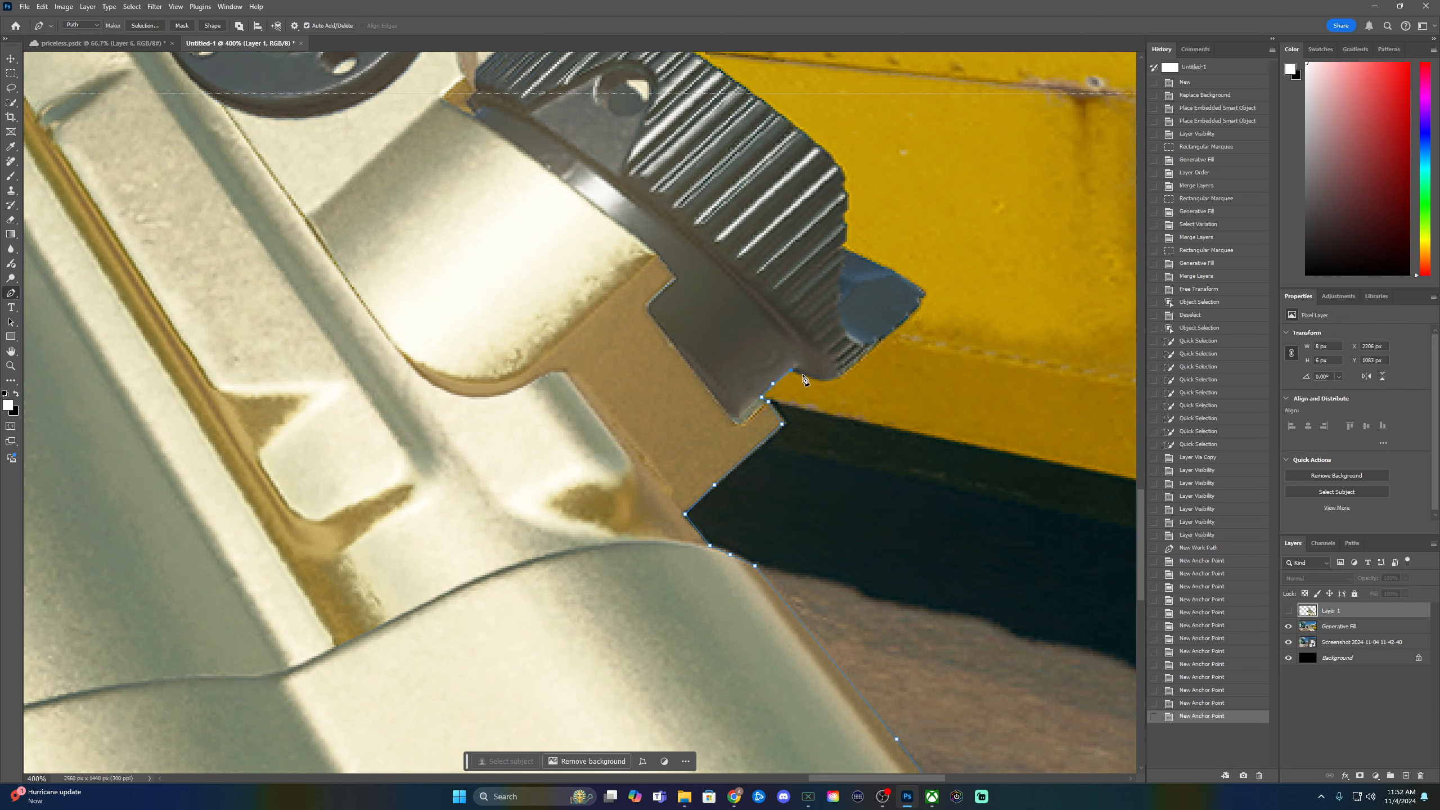
- Trace the path around the ribbed knob's lower end and its pointed blue-grey tip
click(803, 376)
click(840, 377)
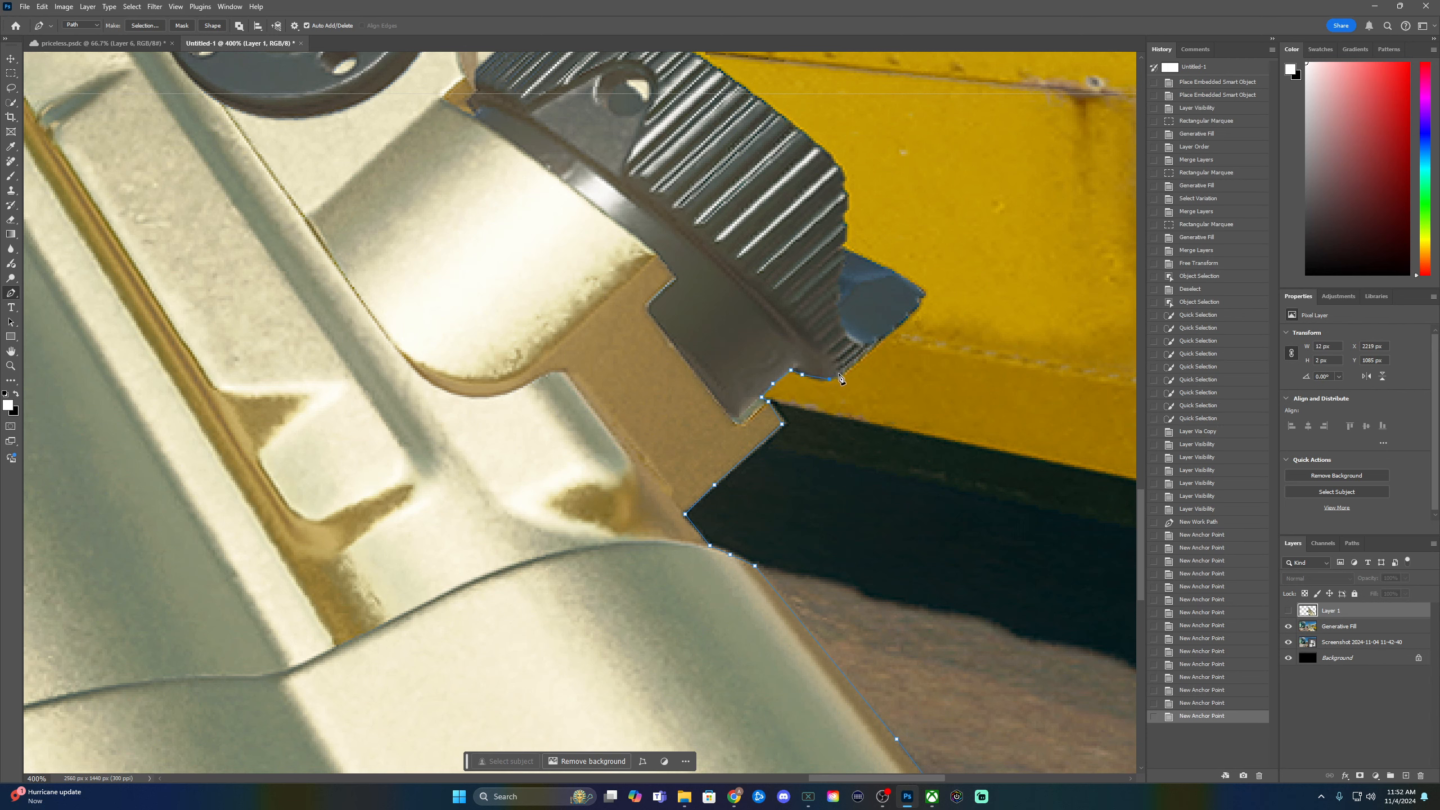
click(846, 375)
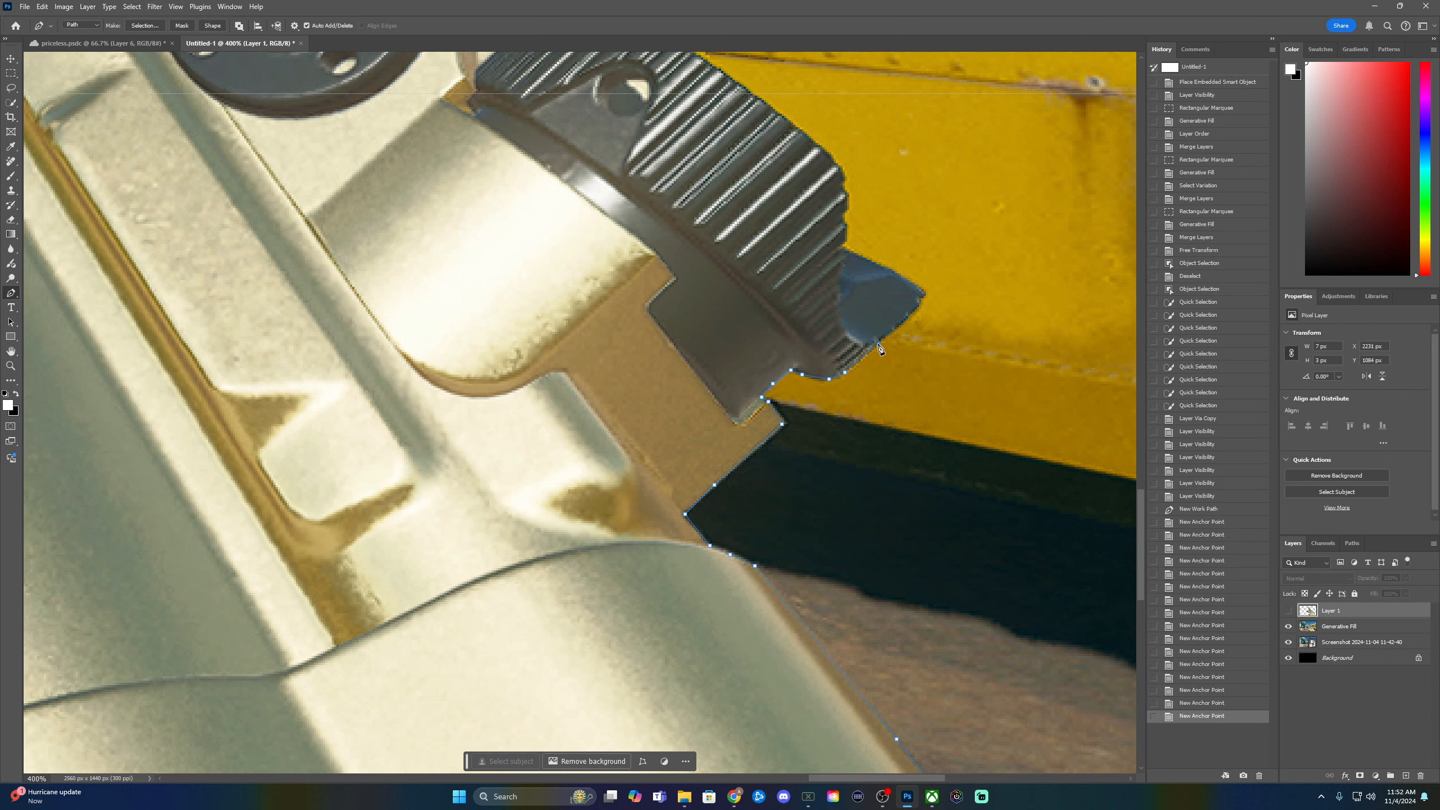
click(878, 343)
click(922, 302)
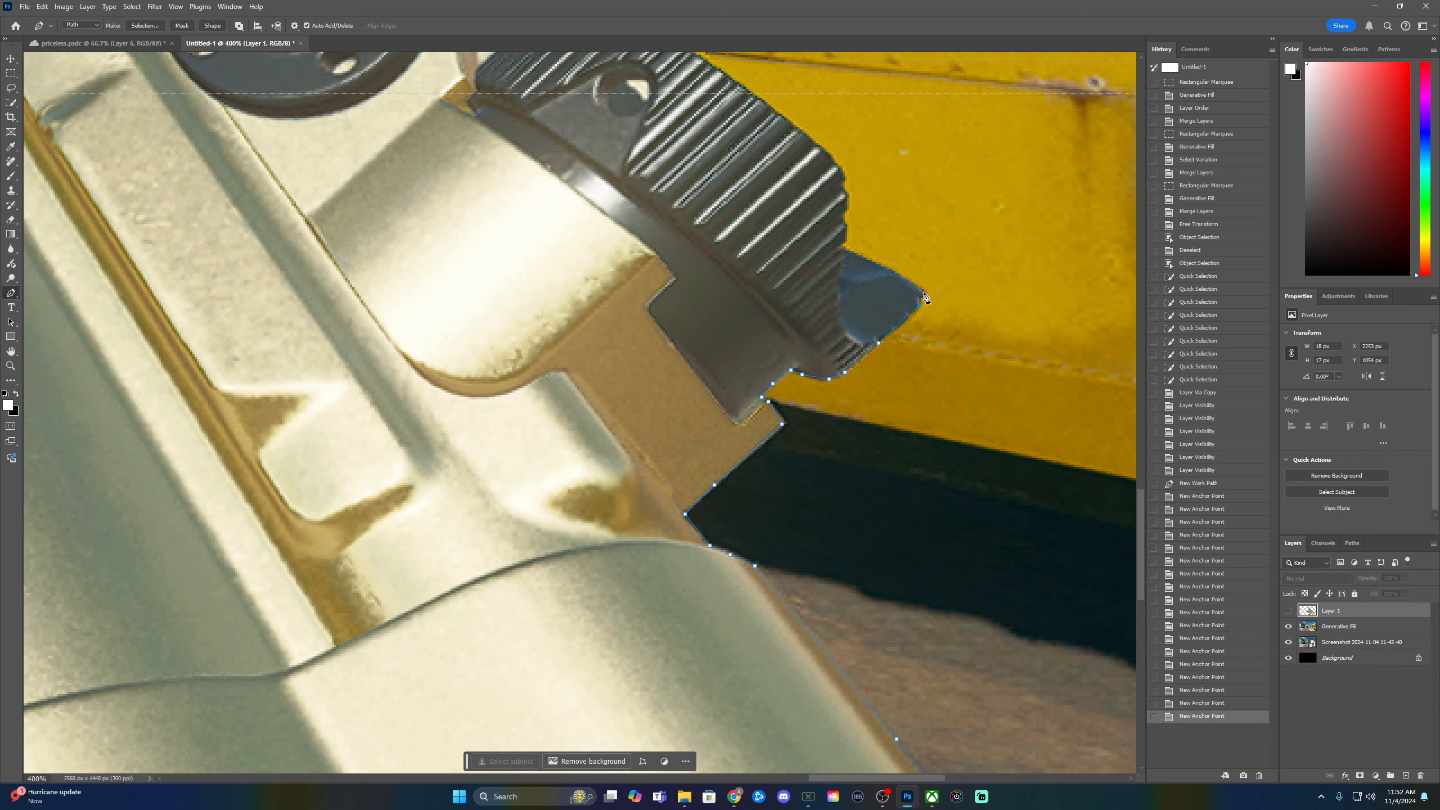
click(925, 293)
click(896, 274)
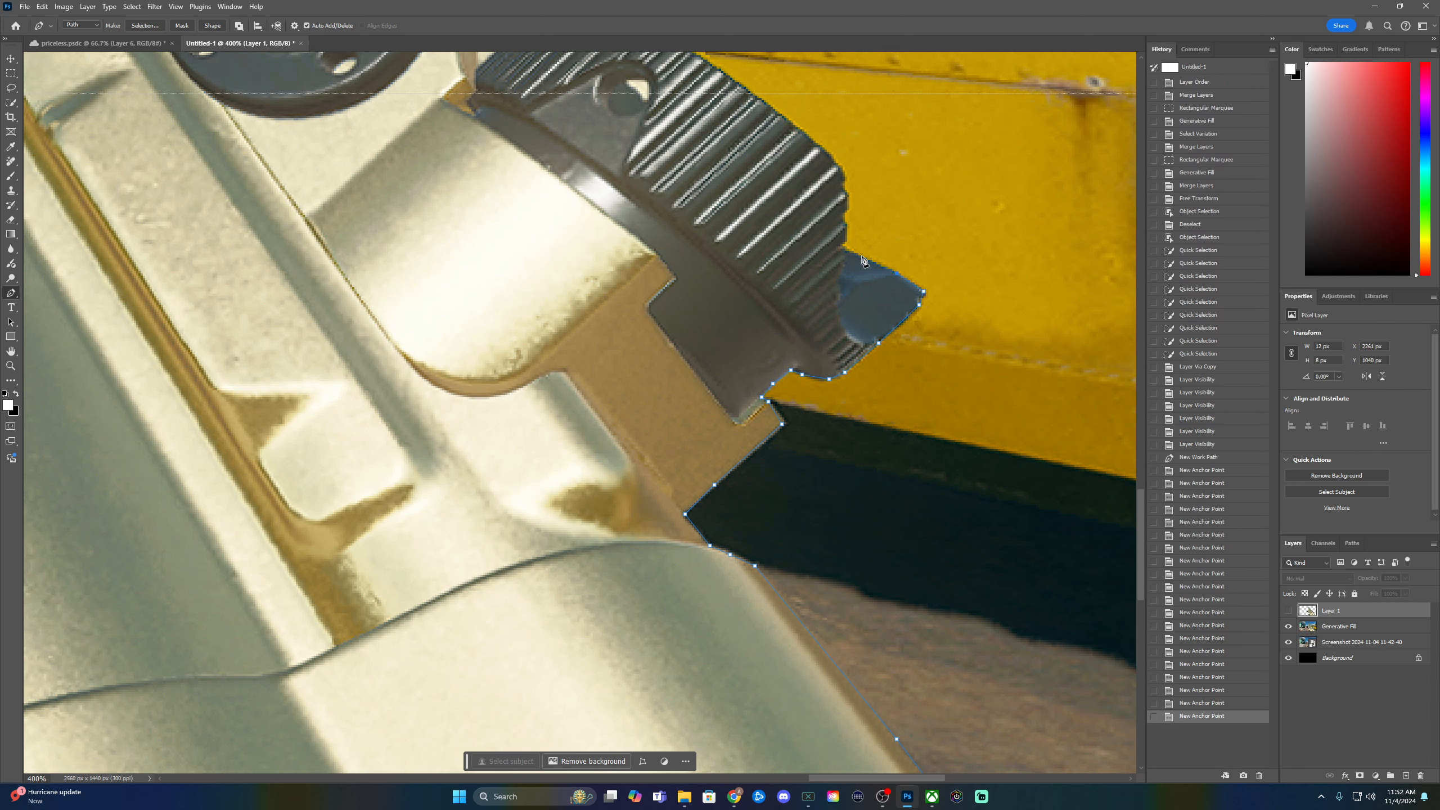
click(859, 255)
click(847, 252)
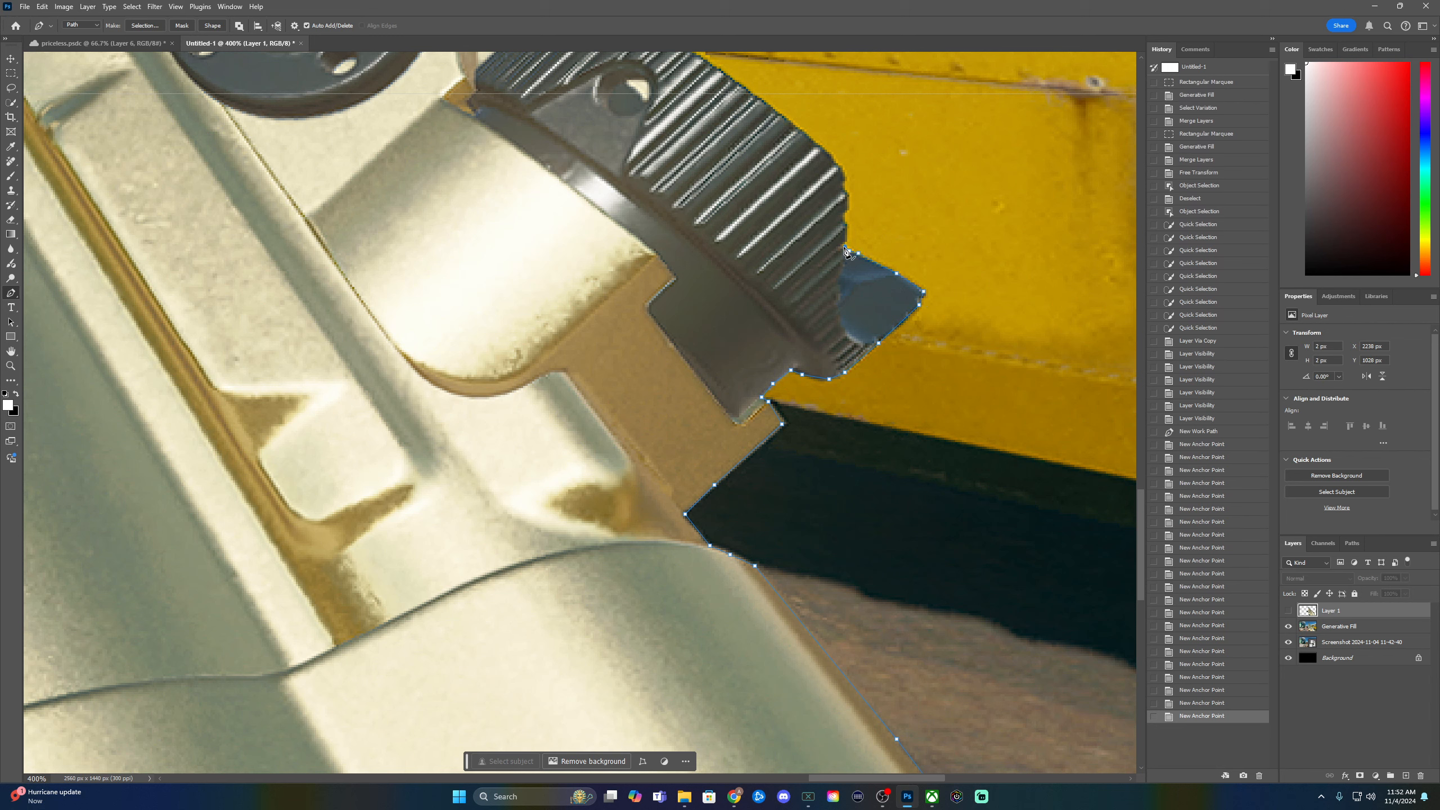
- Add closely spaced anchor points along the ribbed knob's serrated side, from the blue-grey tip up to its shoulder
click(846, 249)
click(845, 243)
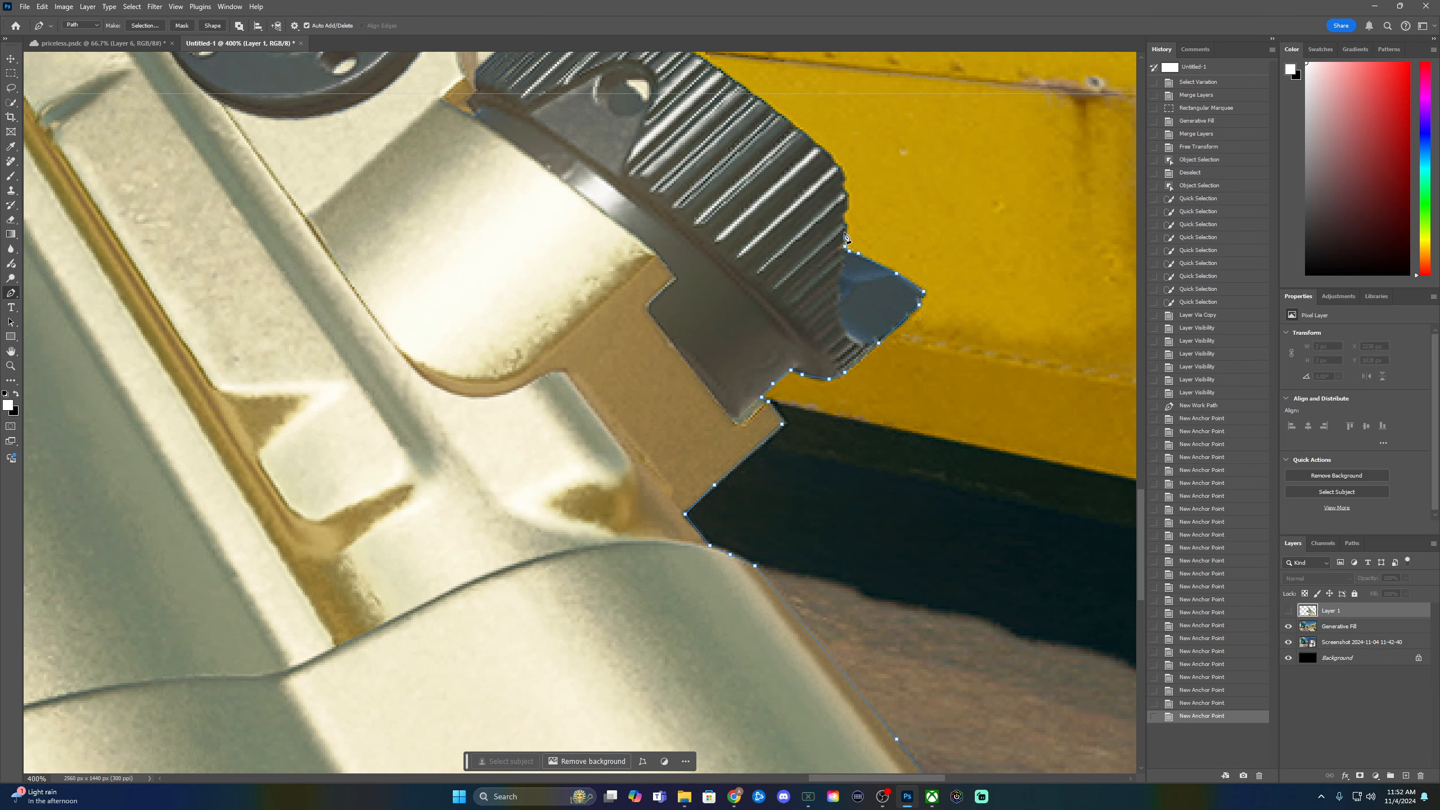
click(845, 232)
click(845, 225)
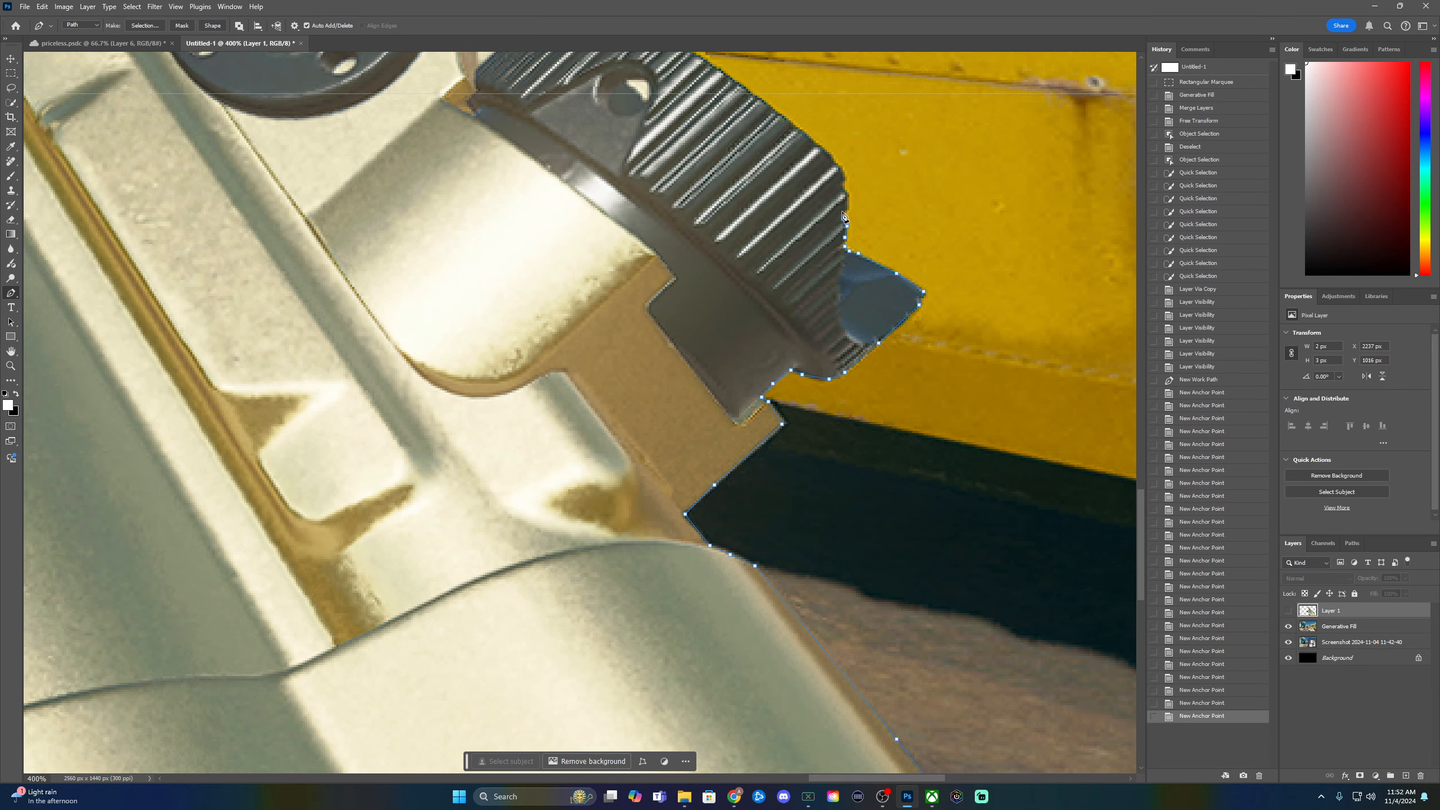
click(846, 217)
click(845, 209)
click(844, 200)
click(843, 191)
click(845, 174)
click(834, 160)
- Extend the path along the ribbed knob's upper edge toward the rounded gold housing
drag(834, 160, 855, 507)
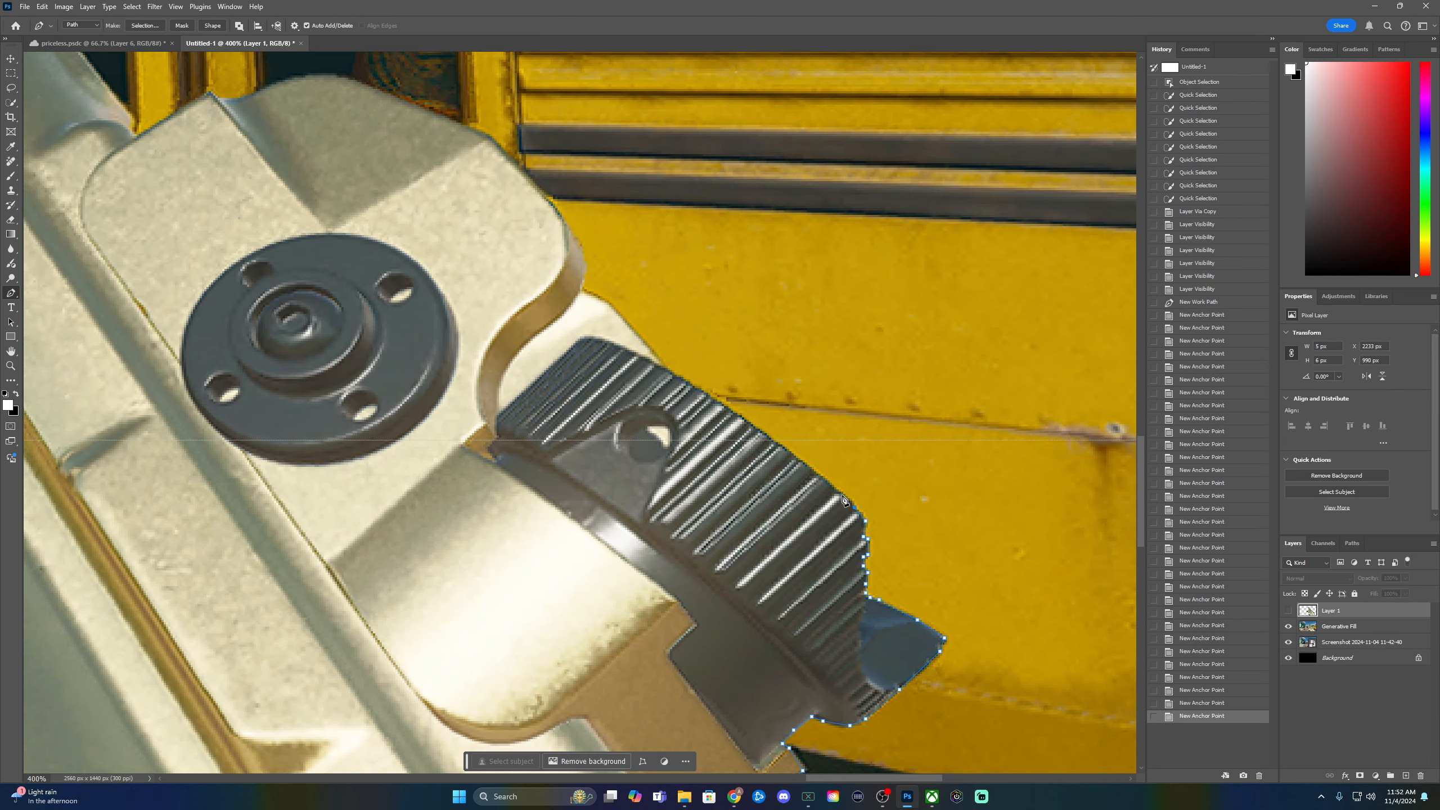
click(835, 489)
click(783, 447)
click(726, 406)
click(667, 372)
- Trace the rounded gold housing's outer curve beside the bus and undo the last misplaced anchor point
click(578, 242)
click(564, 222)
click(558, 210)
drag(558, 210, 791, 632)
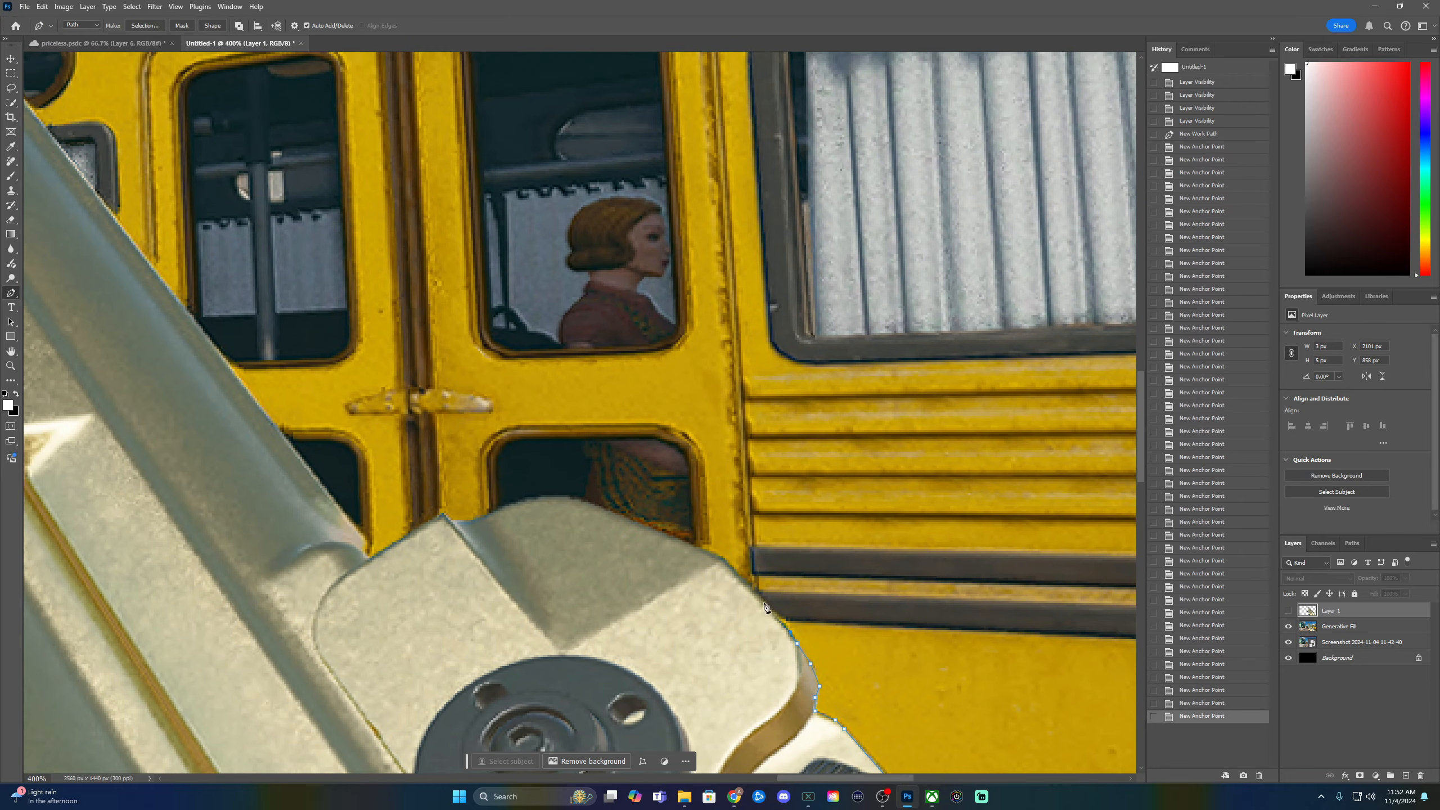
click(739, 579)
click(718, 558)
click(685, 545)
key(ctrl+z)
- Carry the path over the gold housing's peak and down to where it meets the long gold tube
click(472, 521)
click(444, 515)
drag(443, 514, 600, 482)
click(551, 509)
click(501, 487)
- Extend the path up the long gold tube's edge, past the bus roof, to the small notch against the sky
drag(414, 389, 630, 698)
click(581, 622)
click(393, 379)
drag(370, 383, 740, 734)
click(481, 363)
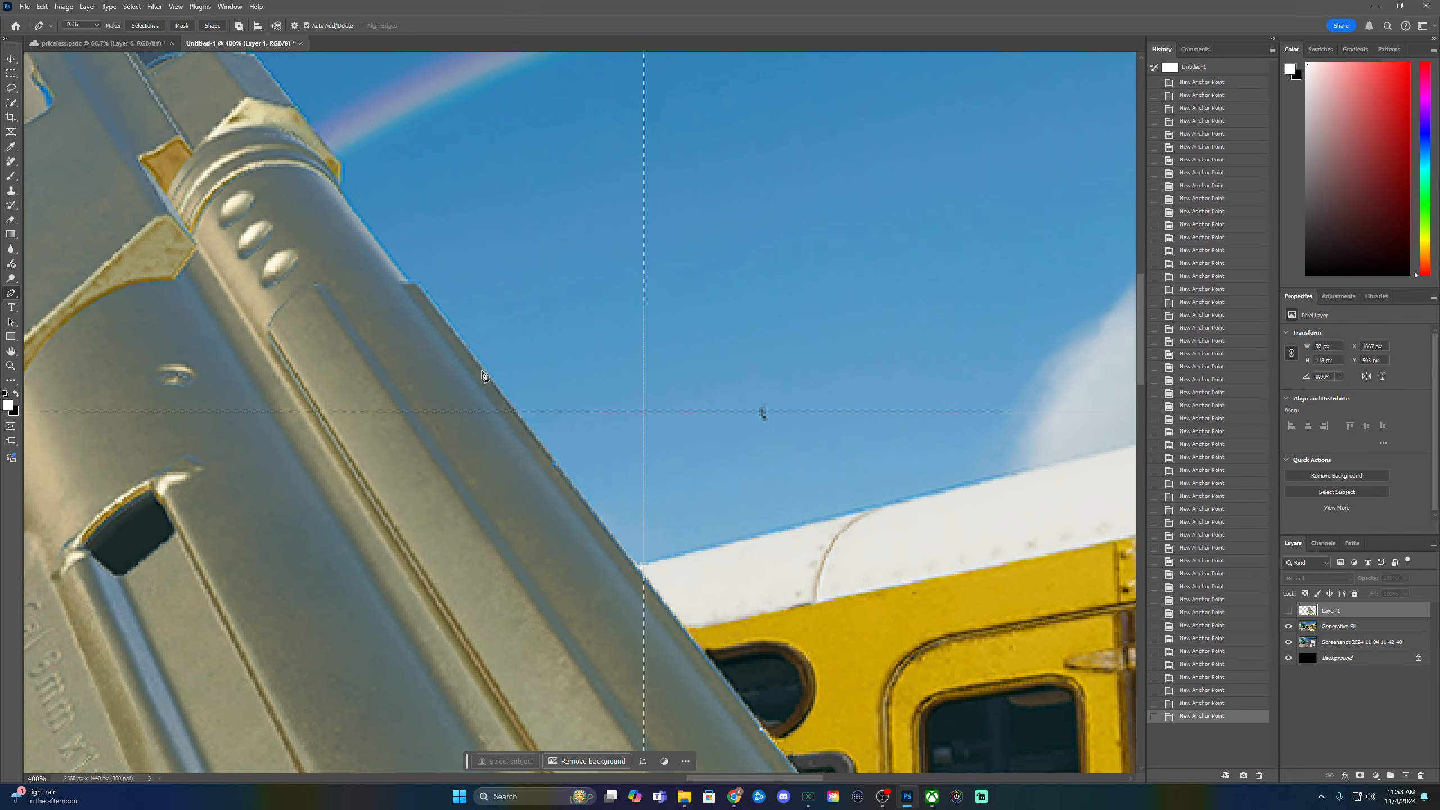
click(419, 283)
click(408, 280)
- Trace the path around the ridged gold collar near the muzzle
drag(407, 280, 572, 450)
click(533, 400)
click(507, 340)
drag(508, 339, 617, 518)
click(596, 488)
click(572, 454)
click(529, 404)
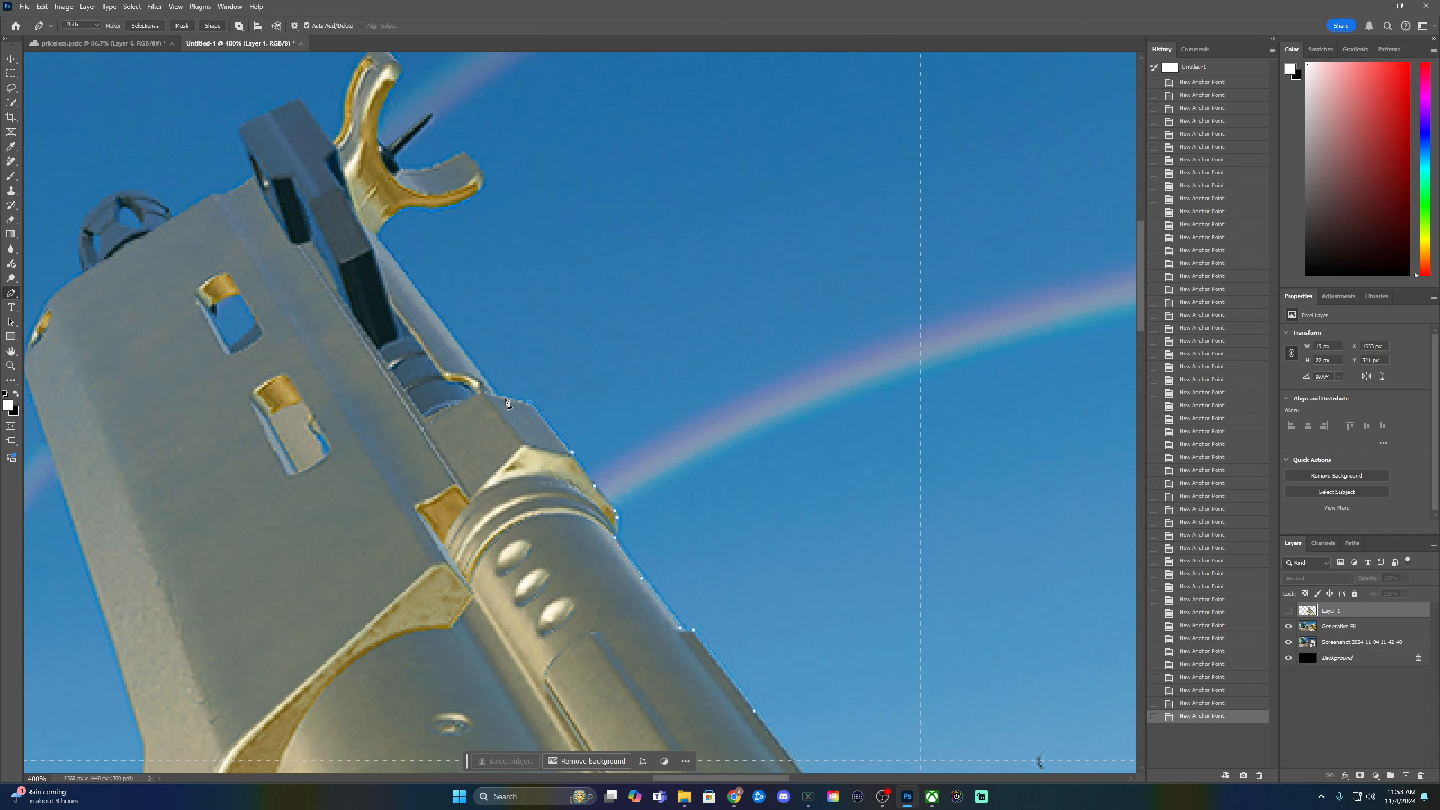
- Continue the path along the thin tube above the collar up to the base of the gold forked sight
click(498, 396)
click(480, 373)
click(385, 248)
drag(385, 248, 675, 611)
click(668, 600)
- Outline the gold forked sight's lower prong and replace the misplaced anchor point on its inner edge
click(754, 563)
click(770, 552)
click(769, 535)
click(760, 520)
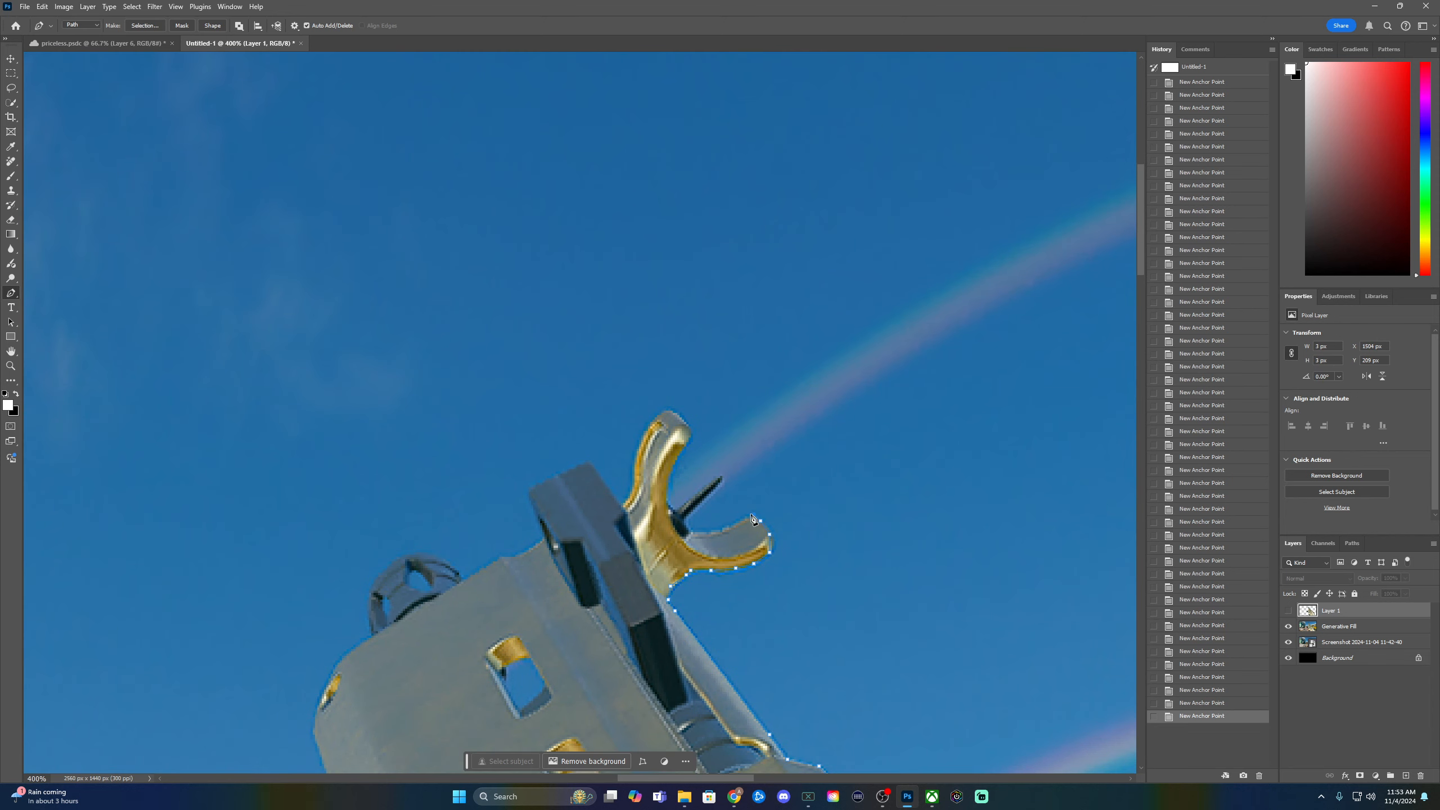
click(753, 514)
click(711, 534)
key(ctrl+z)
click(730, 528)
- Trace the path around the forked sight's upper prong and down its far side to the dark block
click(670, 509)
click(668, 484)
click(675, 459)
click(689, 425)
click(652, 423)
click(639, 445)
click(635, 474)
click(624, 504)
- Outline the dark rectangular sight block and bring the path down to the top of the gun casing
click(607, 485)
click(590, 463)
click(531, 489)
click(533, 509)
click(520, 554)
- Trace the path around the round black part protruding from the top of the gun casing
click(471, 577)
click(452, 565)
click(416, 551)
click(368, 602)
- Follow the casing's rounded front corner and long edge down against the sky and rainbow
drag(449, 640, 772, 296)
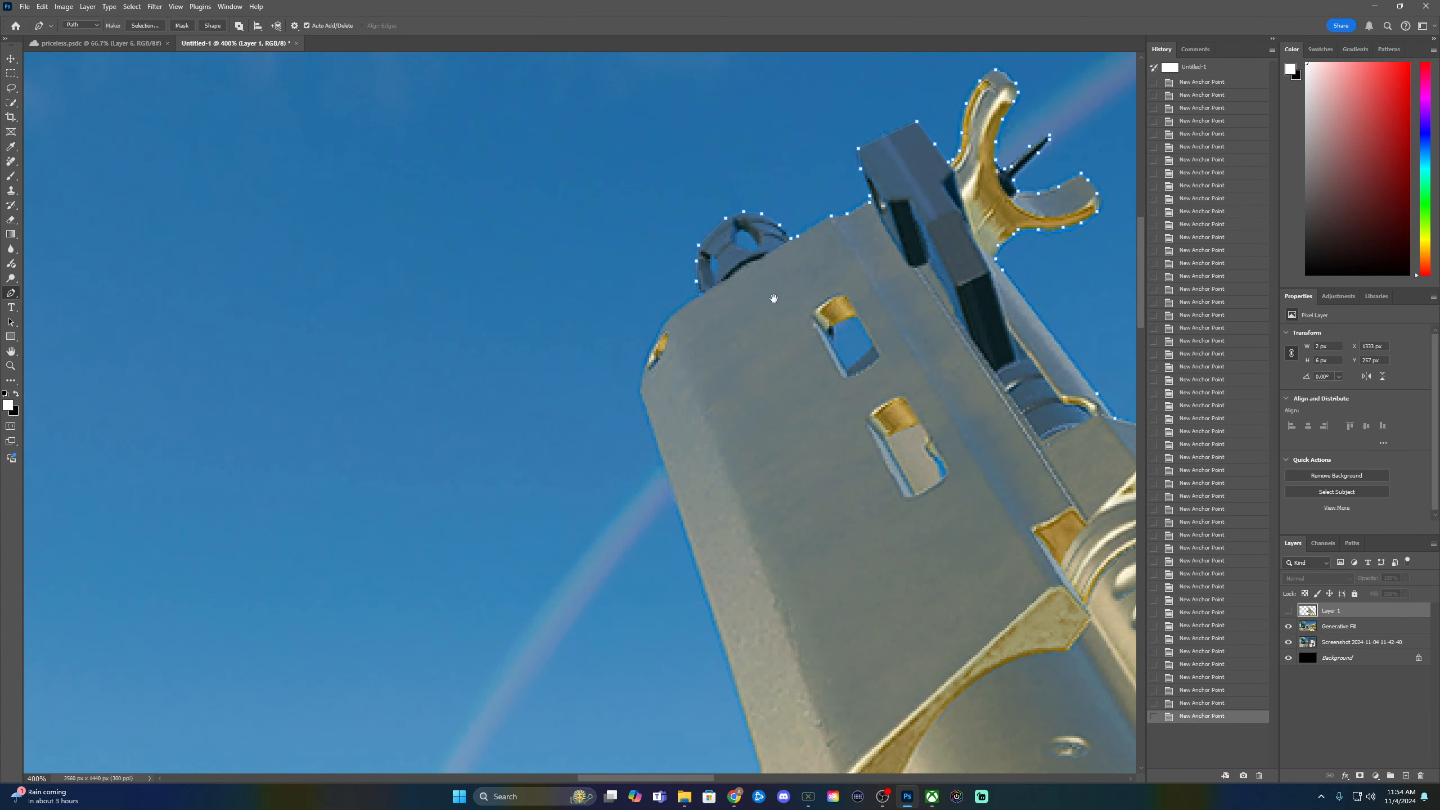
click(679, 316)
click(650, 352)
click(637, 391)
click(650, 425)
drag(731, 681, 583, 352)
click(597, 402)
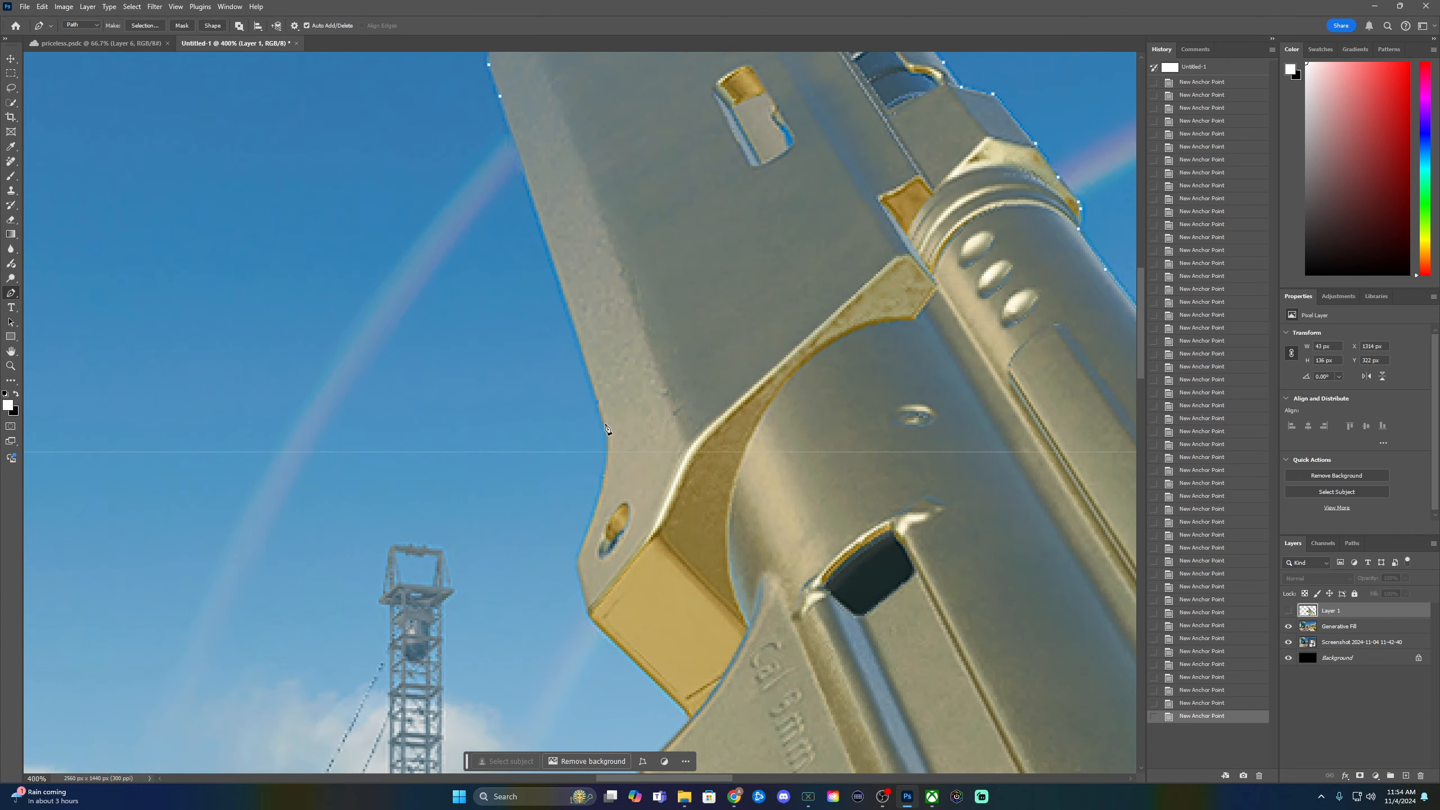
- Trace the concave casing edge beside the pin hole and the corner of the gold block below it
click(598, 499)
click(585, 605)
click(590, 620)
click(610, 637)
- Continue the path from the gold block along the magazine well's sloping upper edge and around its front corner
drag(683, 685, 617, 442)
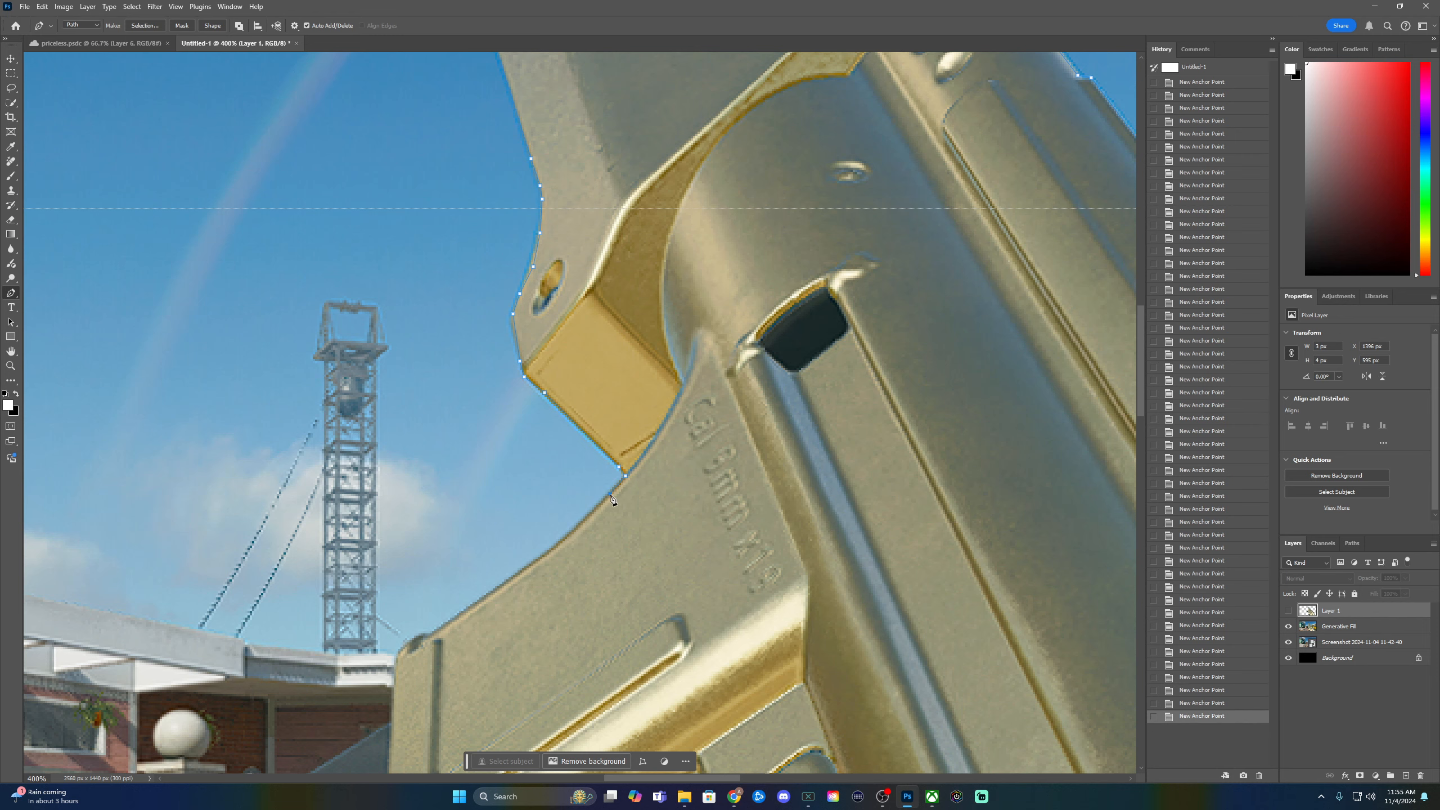
click(497, 589)
click(443, 627)
click(425, 636)
click(414, 638)
click(400, 648)
click(396, 654)
- Extend the path down the magazine well's side and along the dark magazine's upper edge to the hand
drag(431, 670, 498, 338)
click(458, 371)
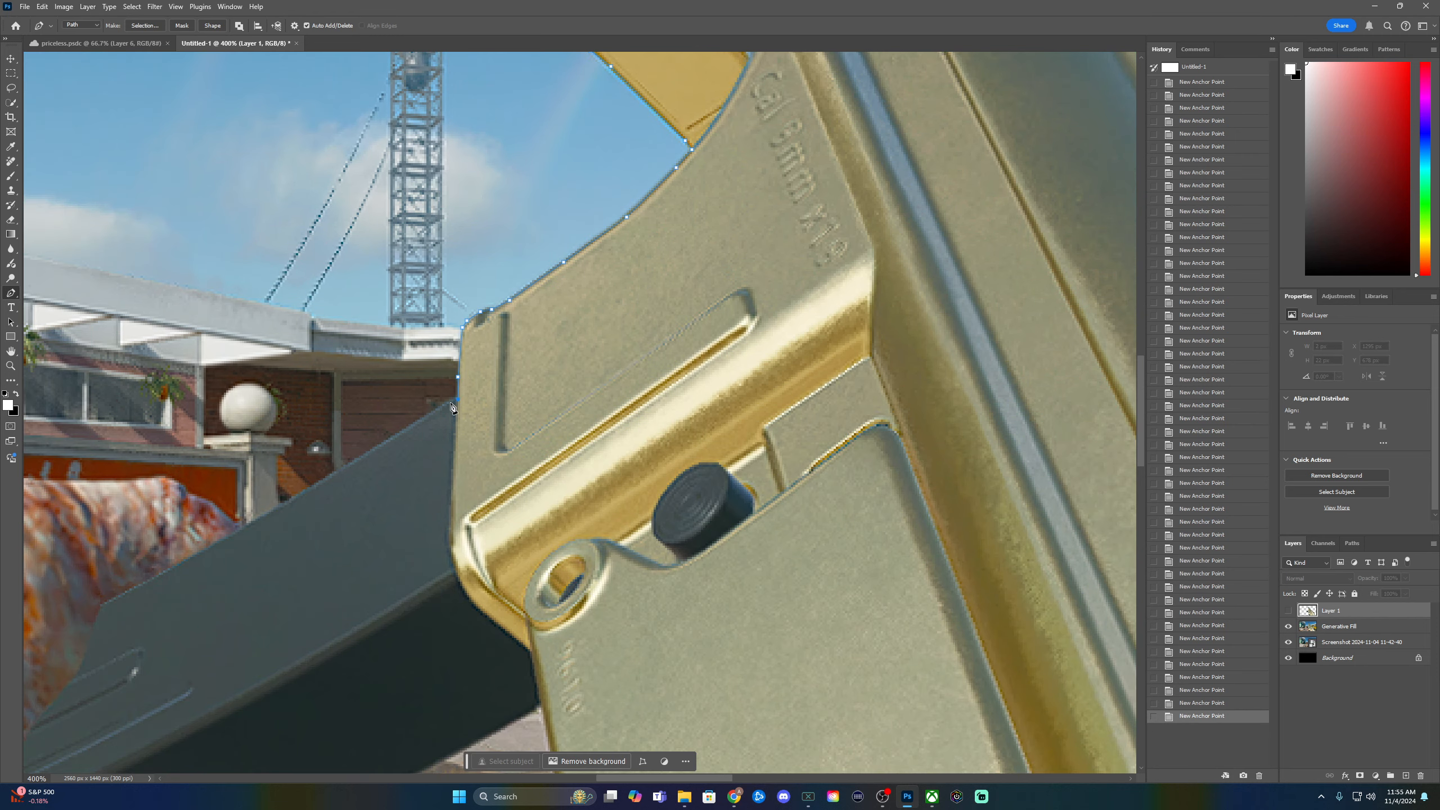
click(527, 449)
click(422, 507)
click(397, 518)
- Trace the magazine's end where it borders the bloody hand
drag(398, 539, 480, 350)
click(473, 358)
click(459, 385)
click(449, 403)
click(429, 428)
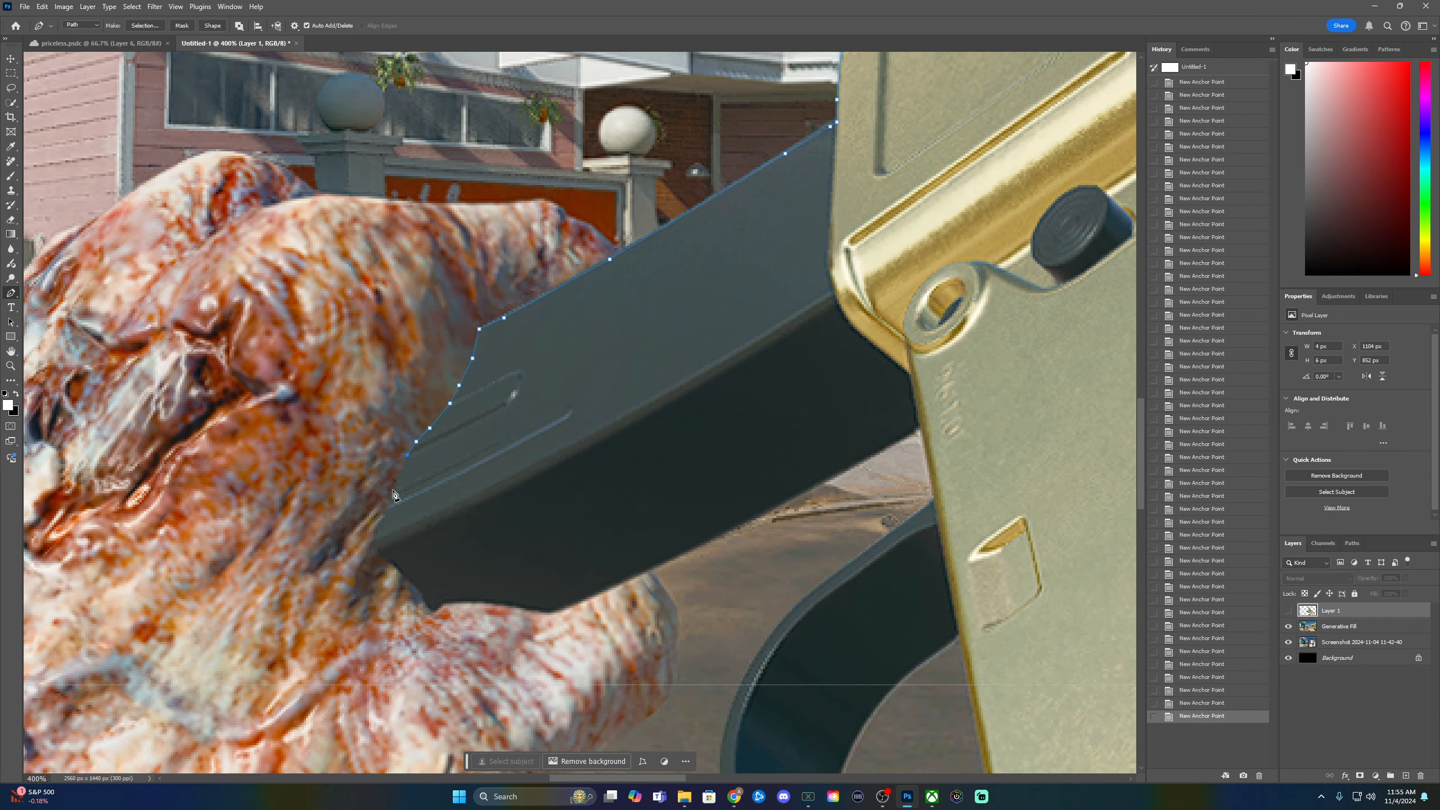
- Outline the magazine's lower corner and underside where the hand's fingers overlap it
click(408, 579)
click(420, 595)
click(428, 609)
click(436, 610)
click(443, 604)
click(517, 608)
click(552, 612)
click(564, 610)
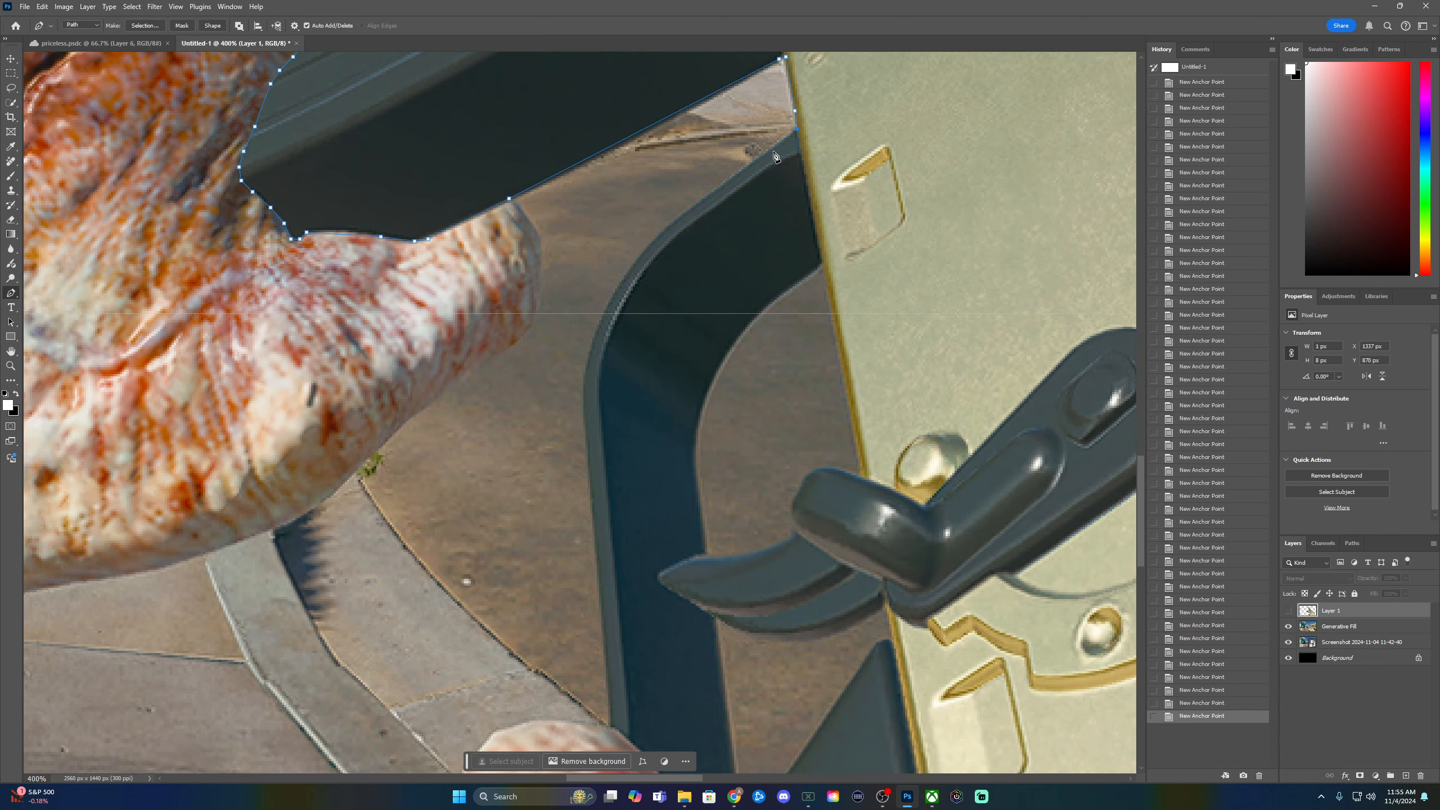
- Trace the path around the dark trigger guard's curved outer edge from the magazine well downward
click(732, 178)
click(686, 211)
click(651, 242)
click(626, 277)
click(607, 304)
click(591, 338)
click(586, 367)
click(588, 448)
- Continue the path down the trigger guard and along its border with the lower hand, and check the whole outline
drag(606, 698, 590, 471)
click(594, 497)
click(608, 509)
click(635, 534)
click(651, 558)
key(ctrl+minus)
key(ctrl+minus)
key(ctrl+minus)
key(ctrl+minus)
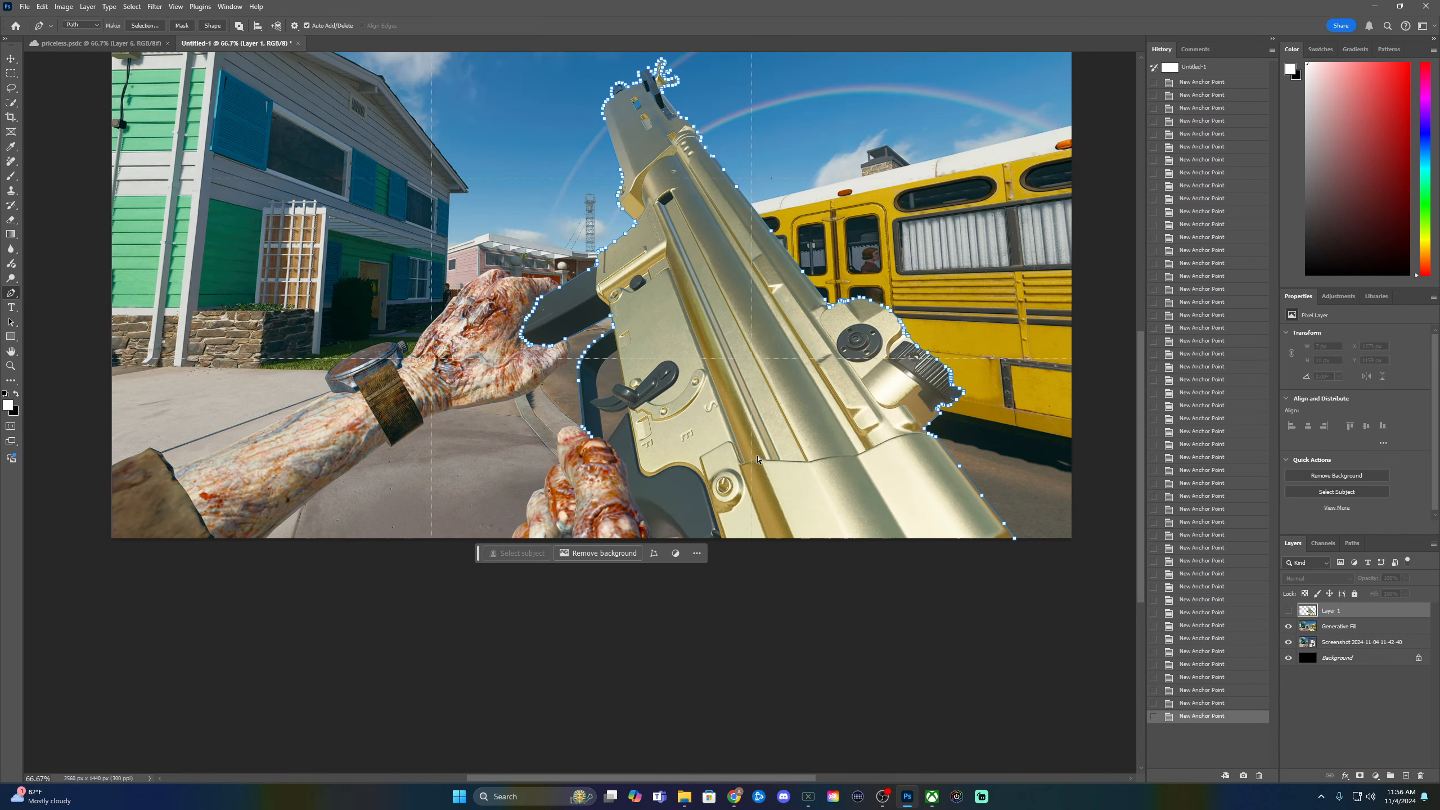
- Trace the path up the trigger guard's inner edge, under the trigger, and onto the grip's front edge
key(ctrl+equal)
key(ctrl+equal)
click(651, 488)
click(642, 424)
click(639, 403)
click(681, 413)
click(701, 407)
click(724, 400)
click(710, 431)
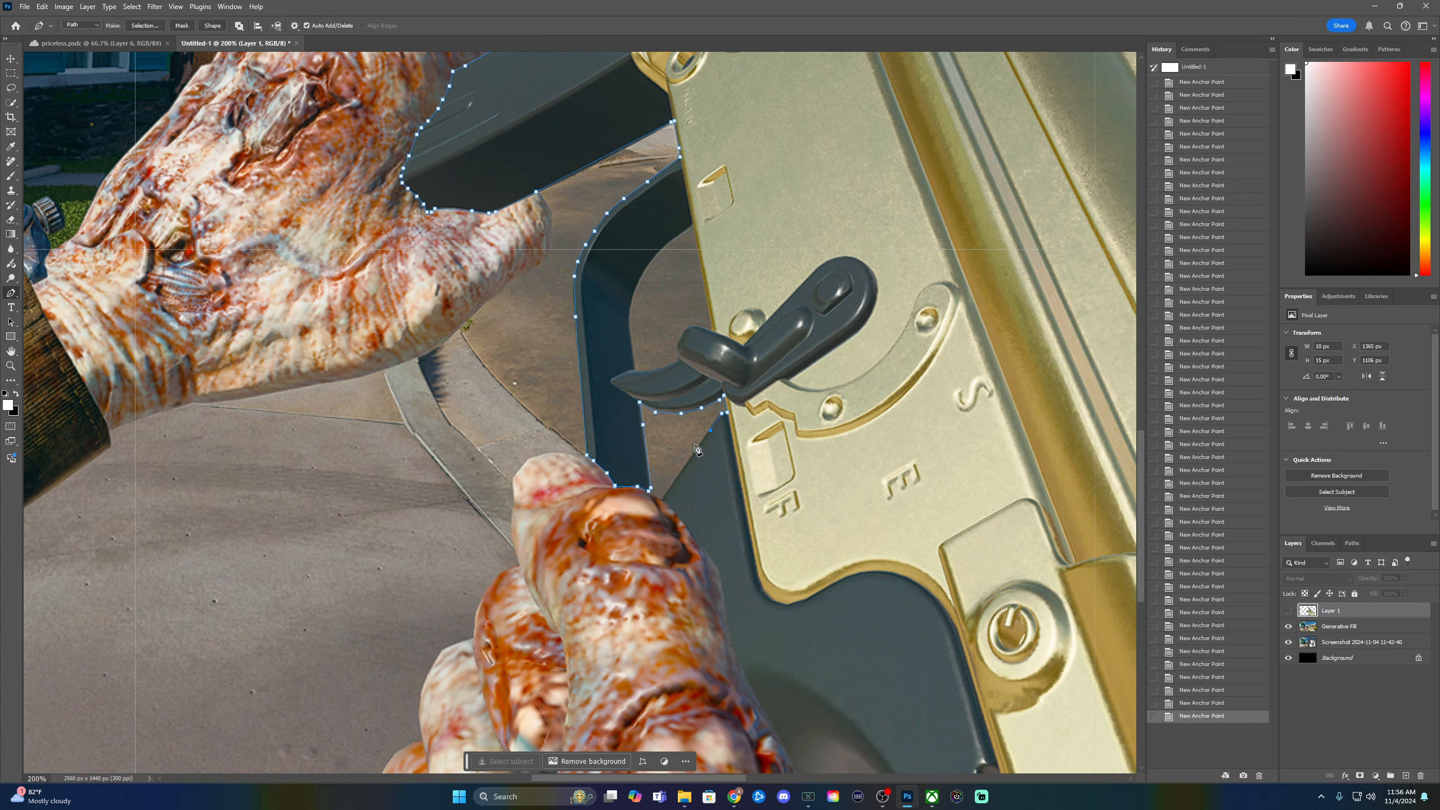
- Continue the path down the grip's front edge and along its border with the lower bloody hand
click(668, 490)
click(678, 517)
click(697, 542)
click(713, 558)
click(719, 571)
drag(828, 575, 740, 386)
click(638, 420)
click(644, 450)
click(653, 474)
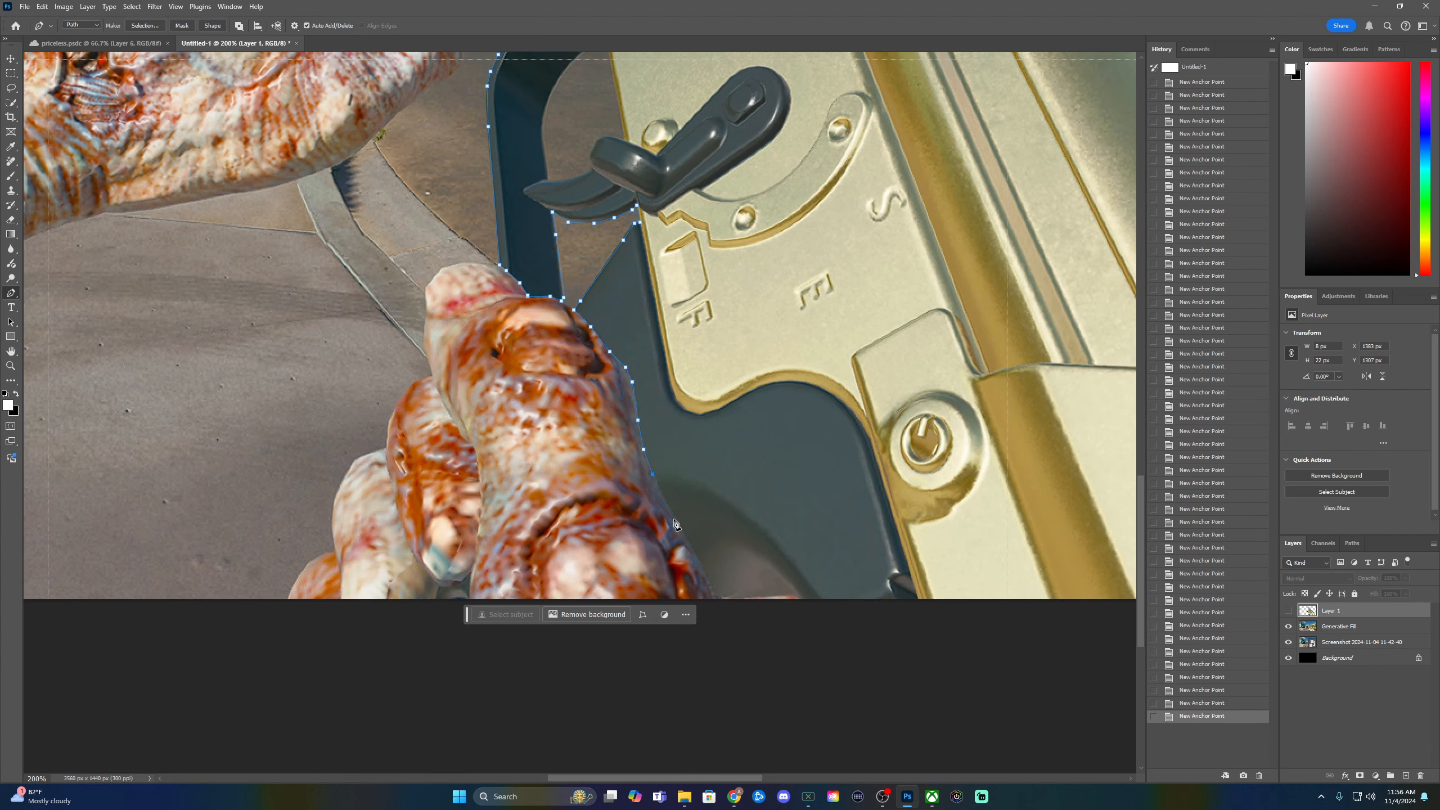
- Redo the last hand-border points, follow the grip to the image's lower edge, and close the gun path at its starting point
key(ctrl+z)
key(ctrl+z)
scroll(724, 599, up, 2)
click(578, 413)
click(598, 410)
click(672, 407)
click(705, 406)
click(721, 407)
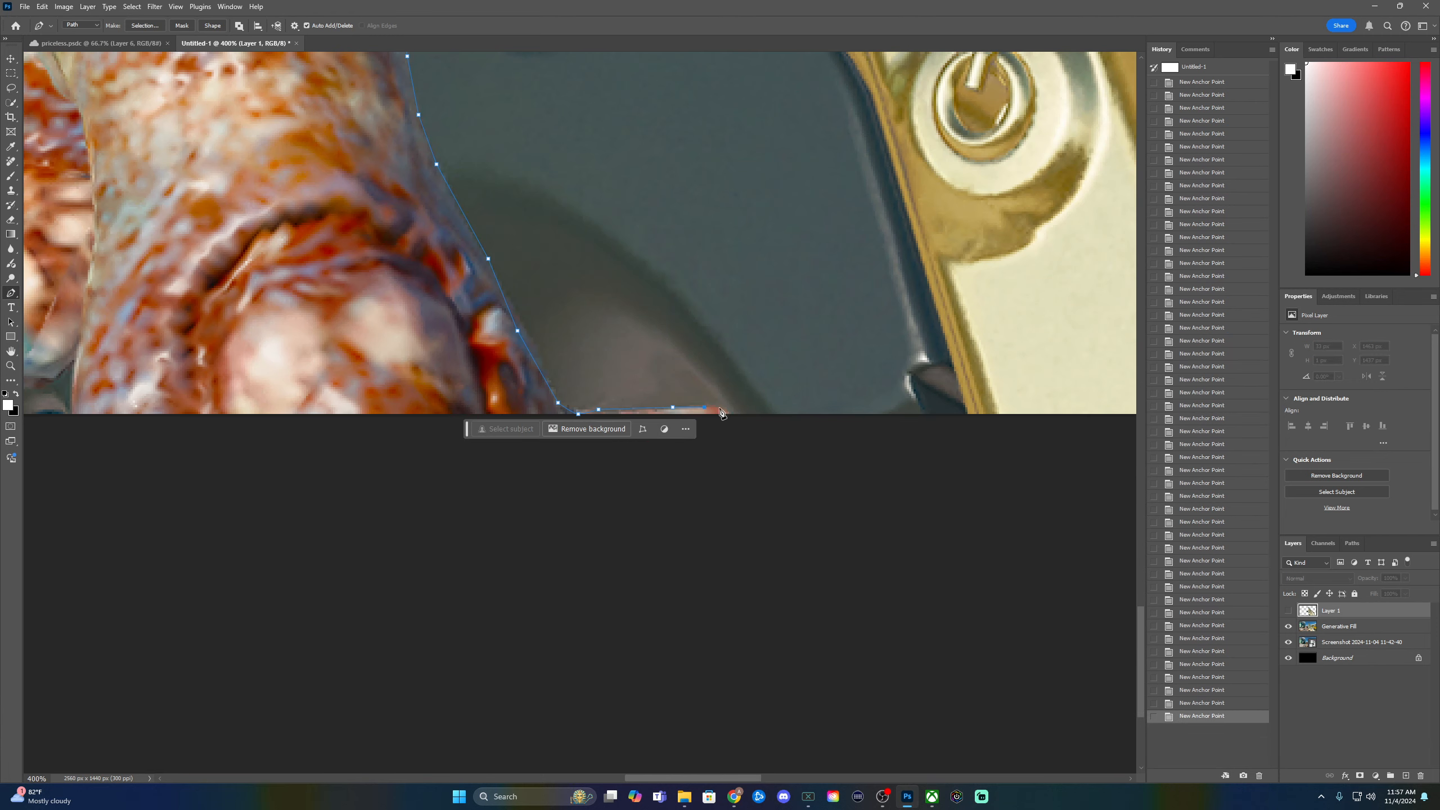
scroll(723, 415, down, 3)
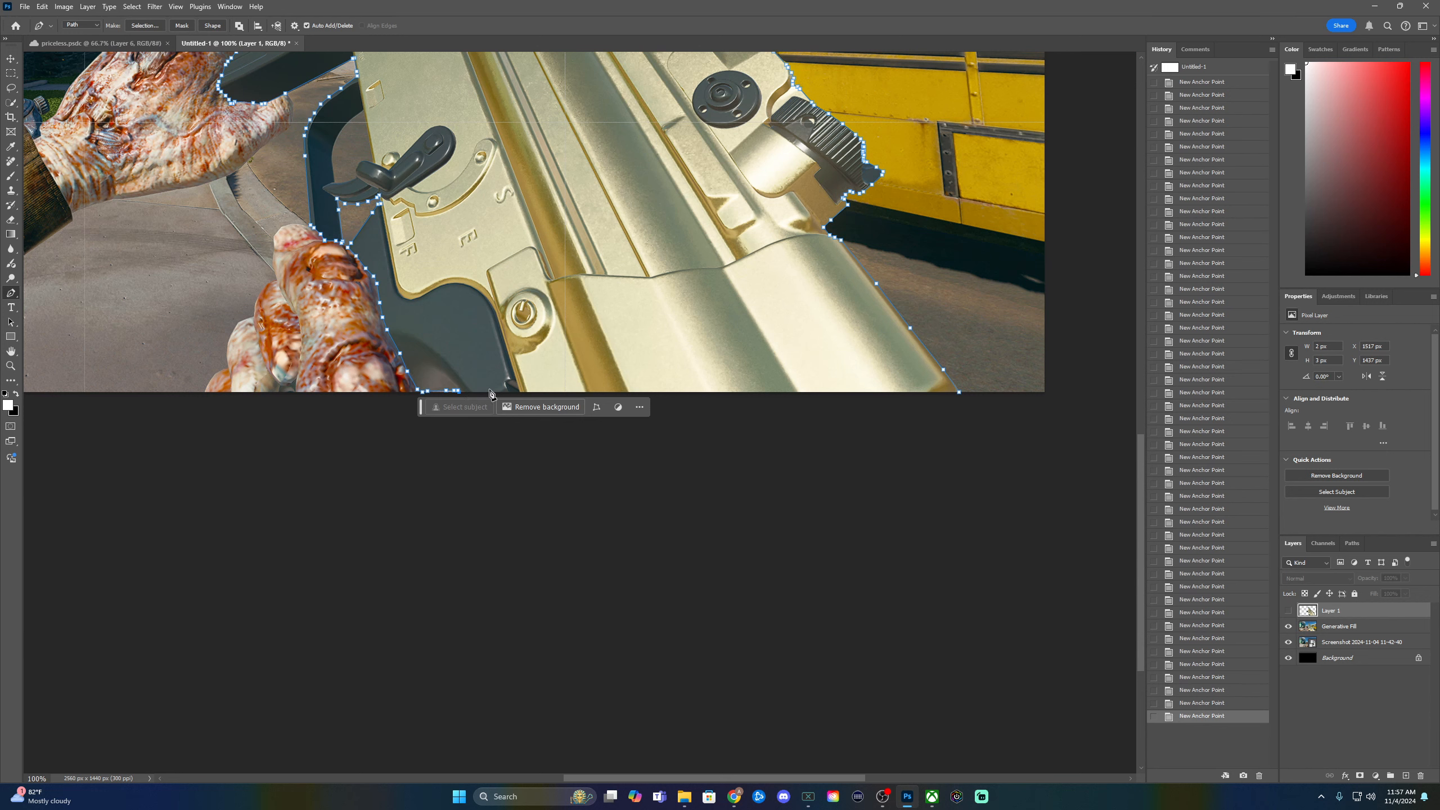
click(960, 399)
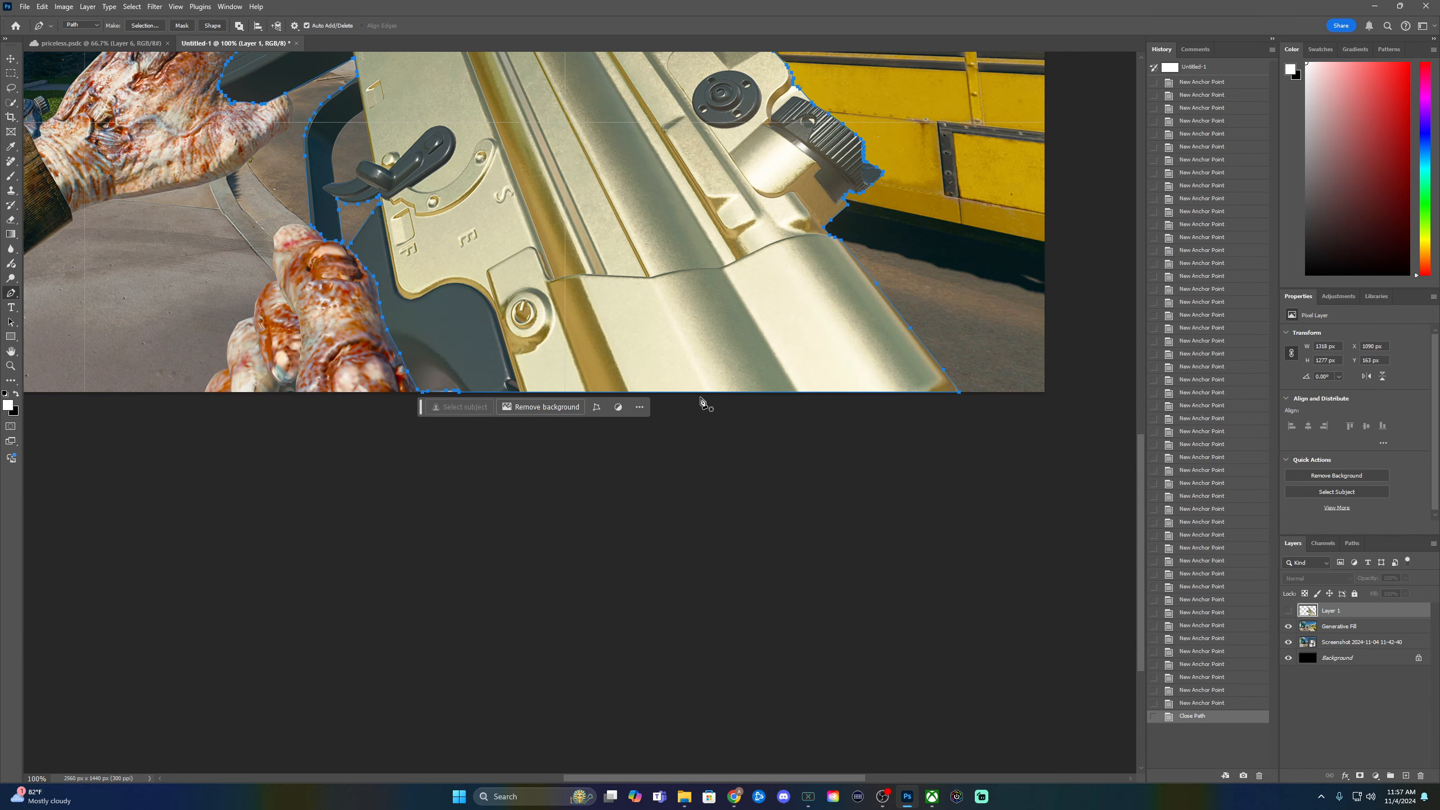
- Convert the closed gun path into a new anti-aliased selection with a 1-pixel feather radius
drag(571, 311, 657, 443)
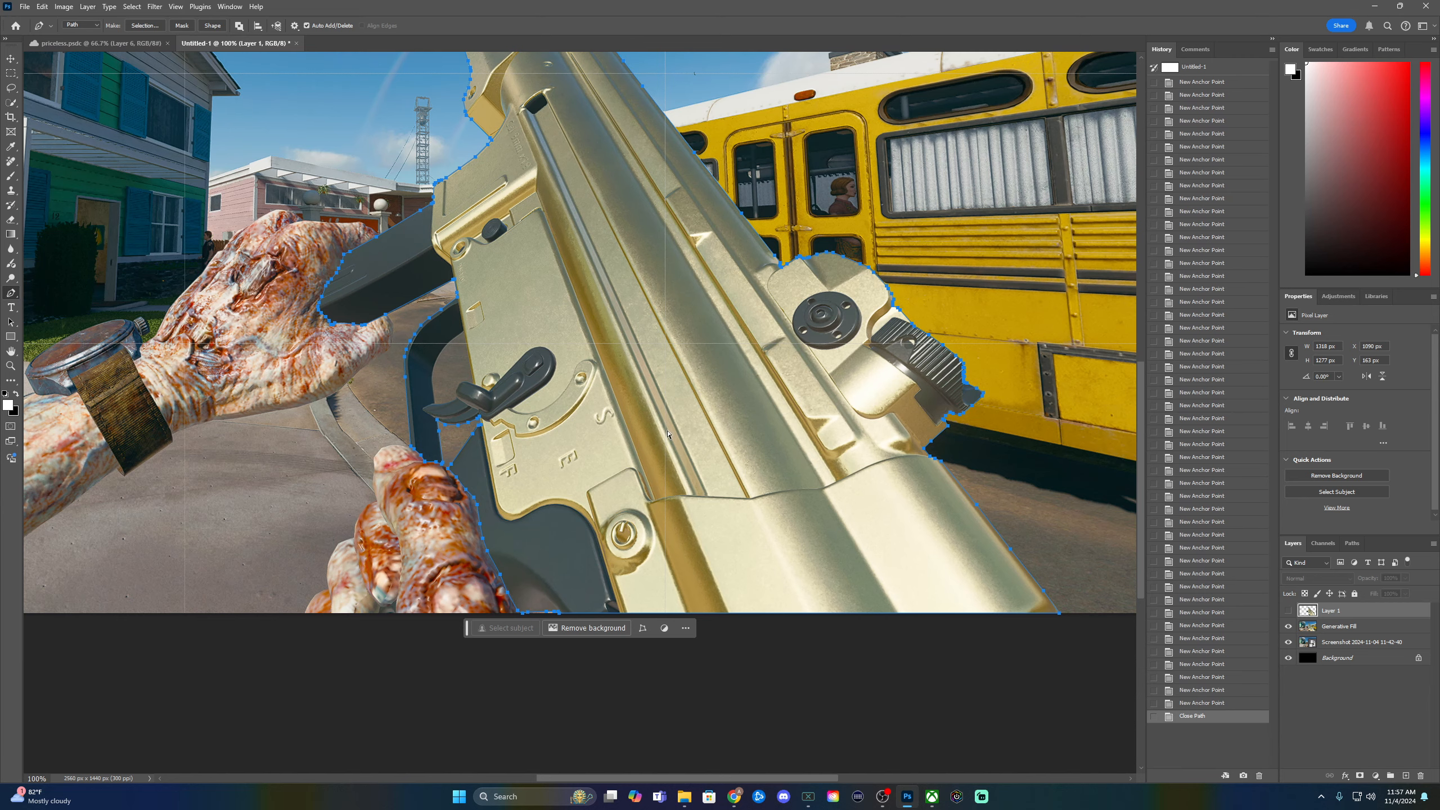
key(ctrl+minus)
key(ctrl+minus)
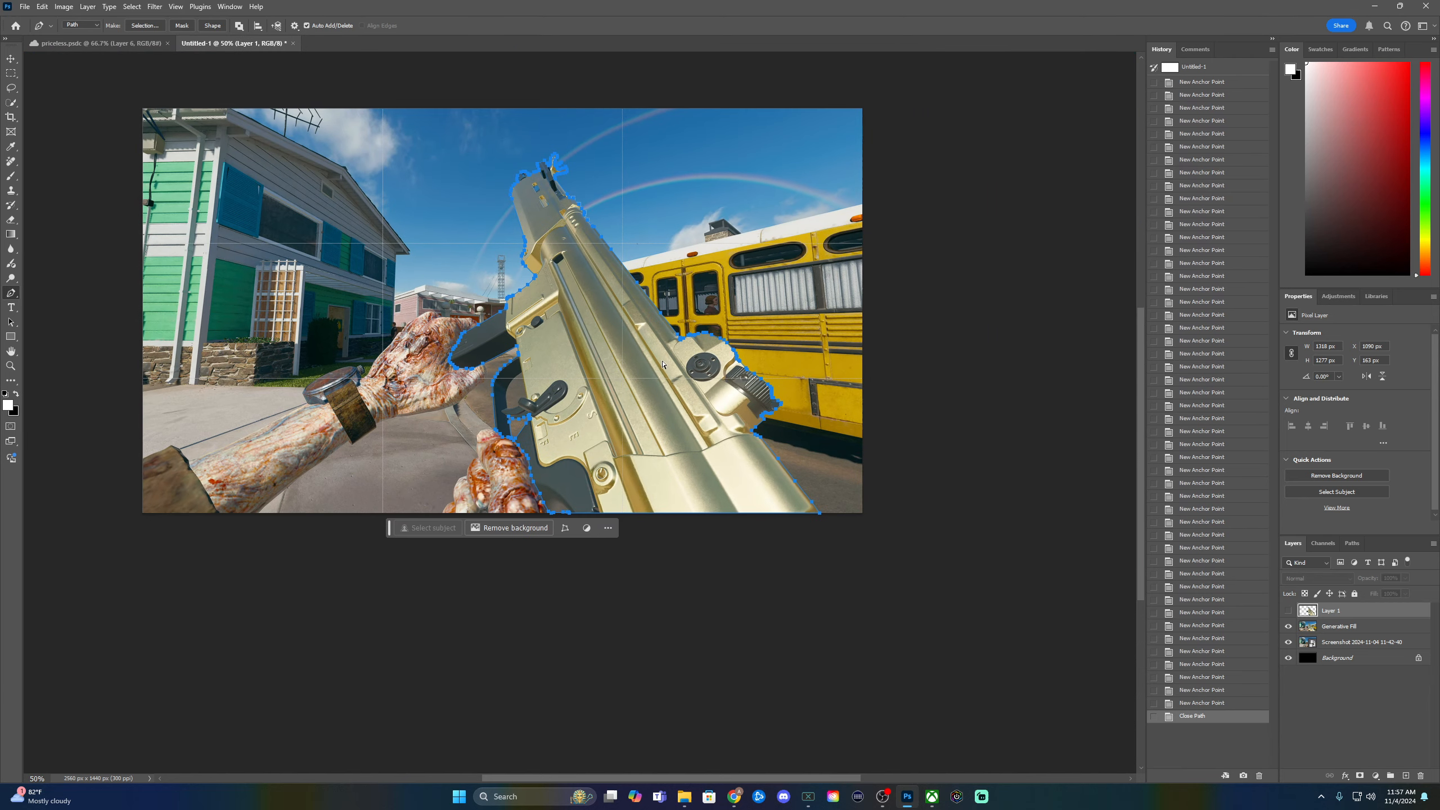
right_click(583, 306)
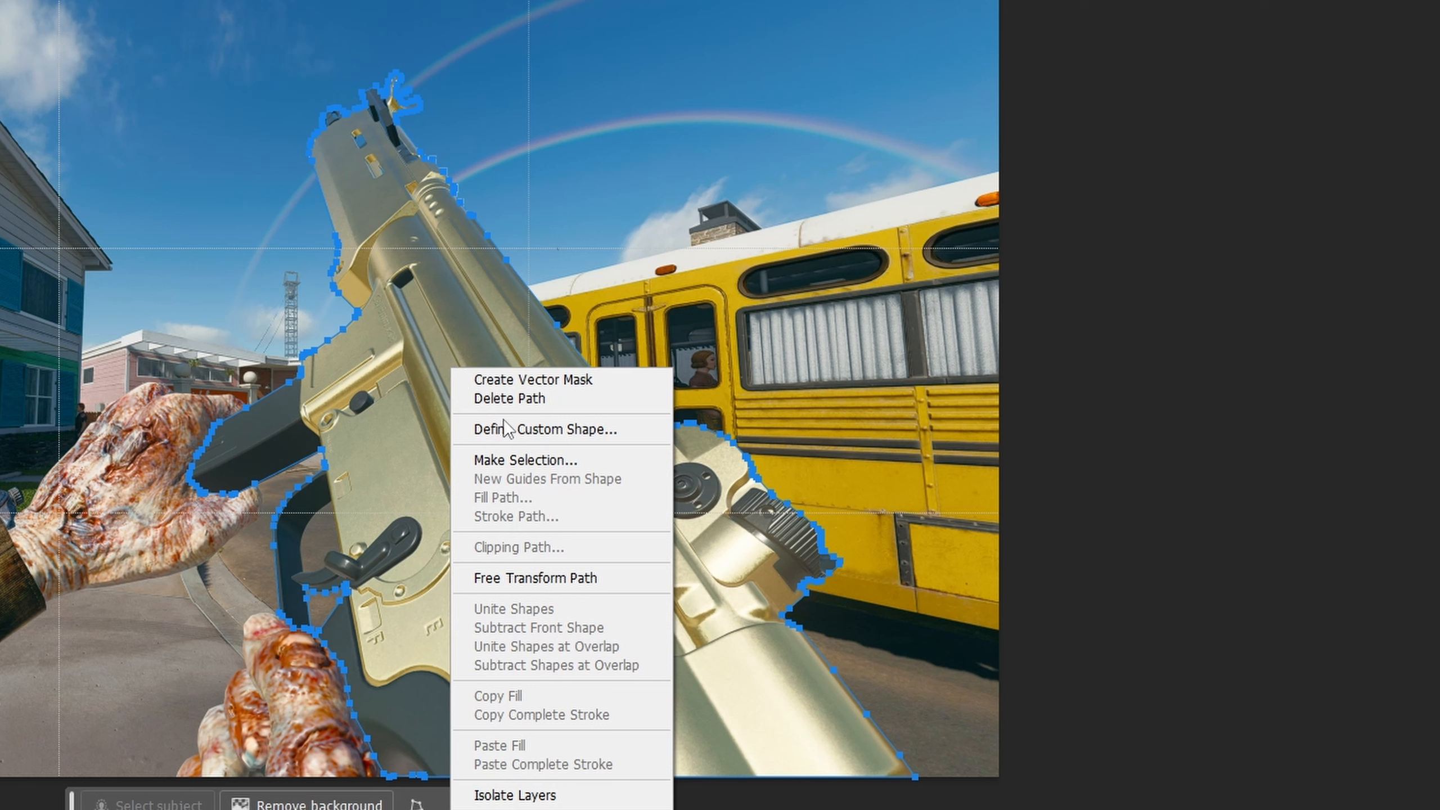
click(533, 461)
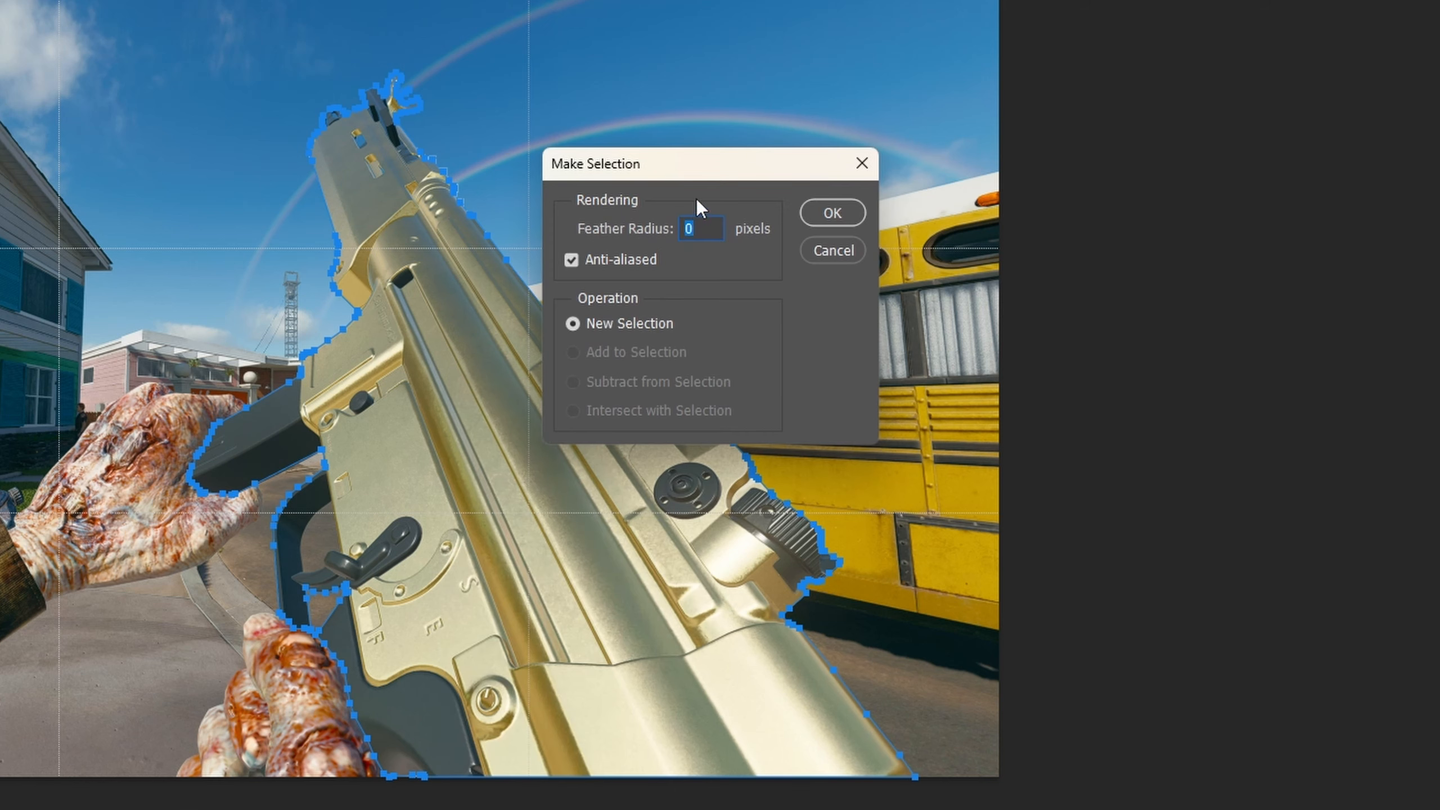
text(1)
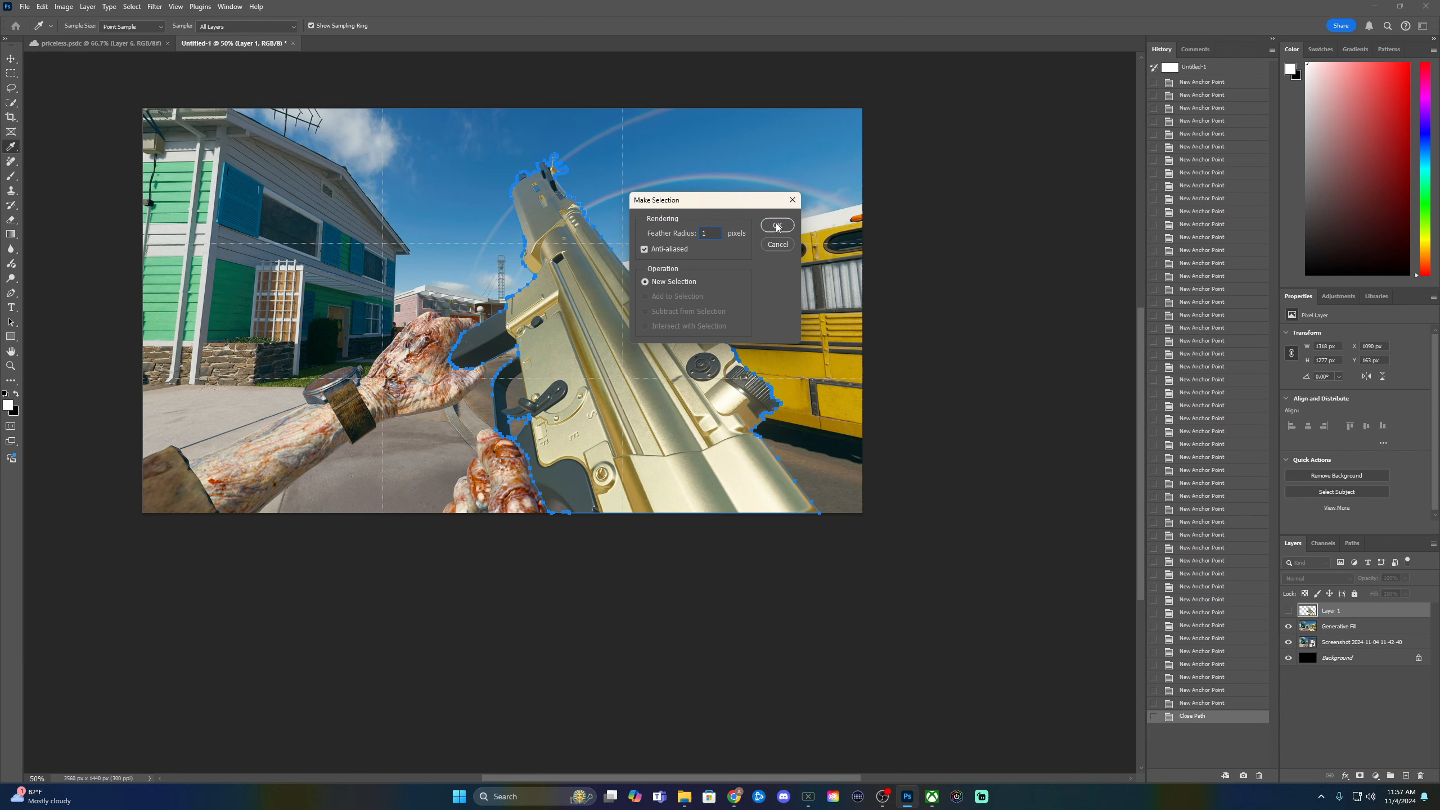
click(777, 226)
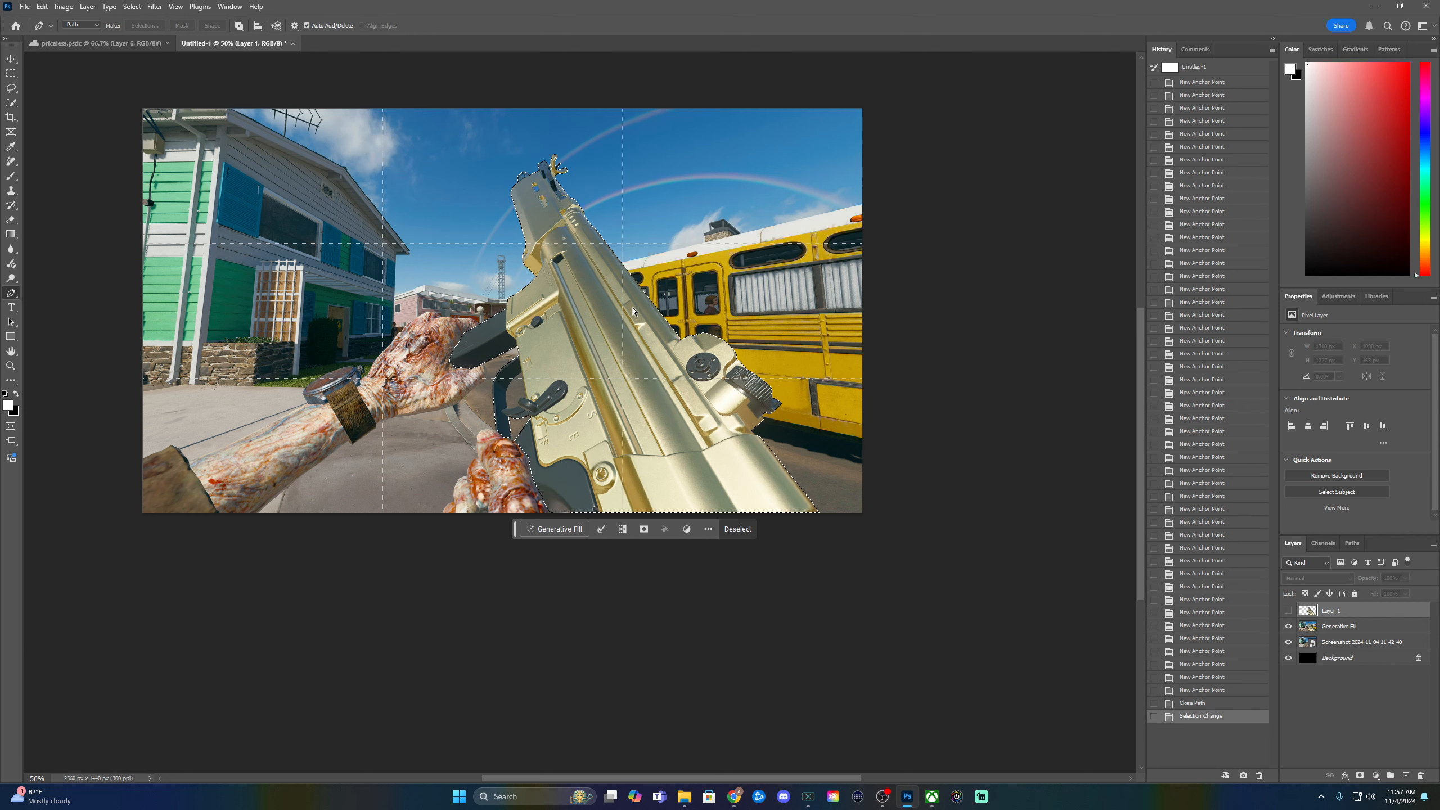
- Copy the selected gun to a new layer and hide the Generative Fill and screenshot layers
key(ctrl+j)
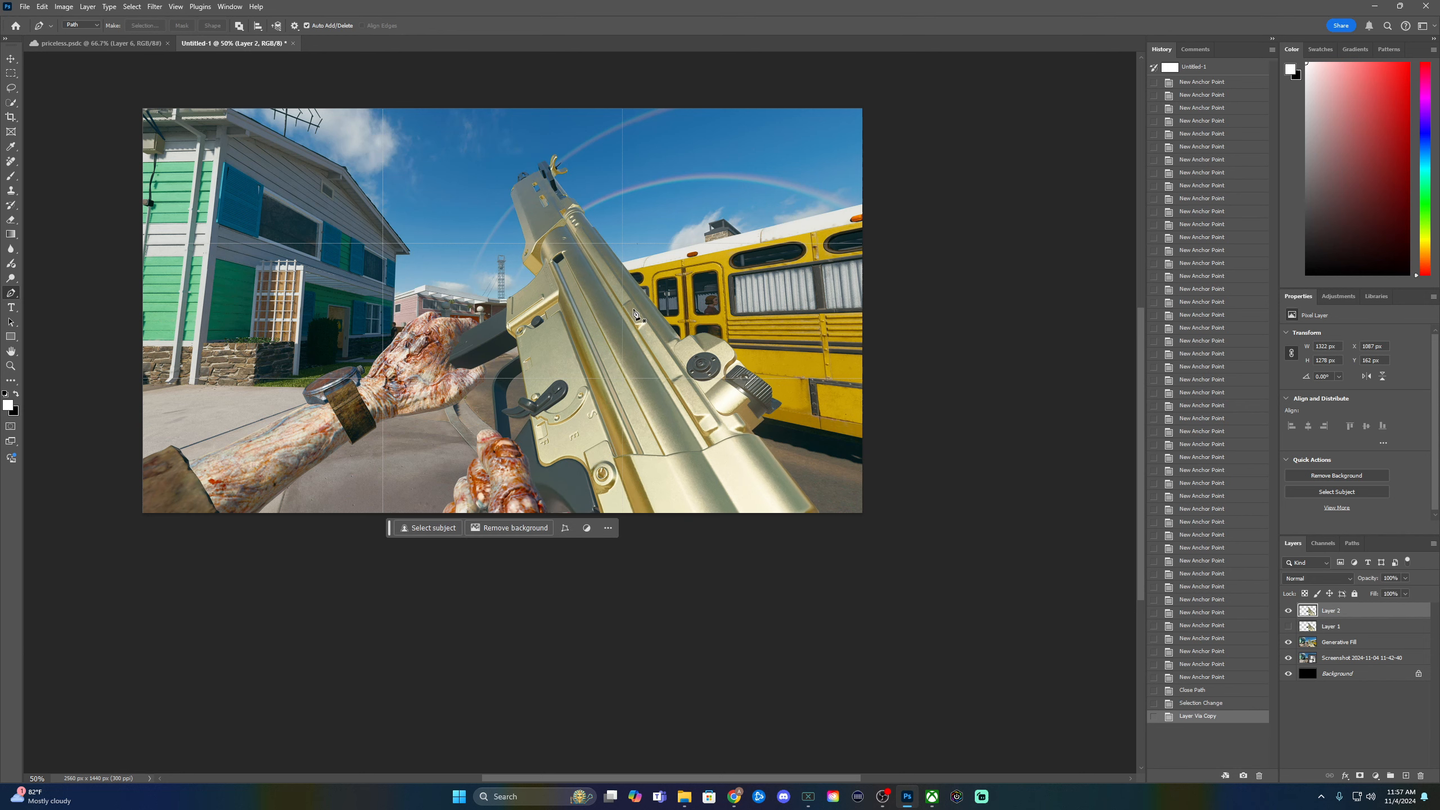
click(1288, 642)
click(1289, 657)
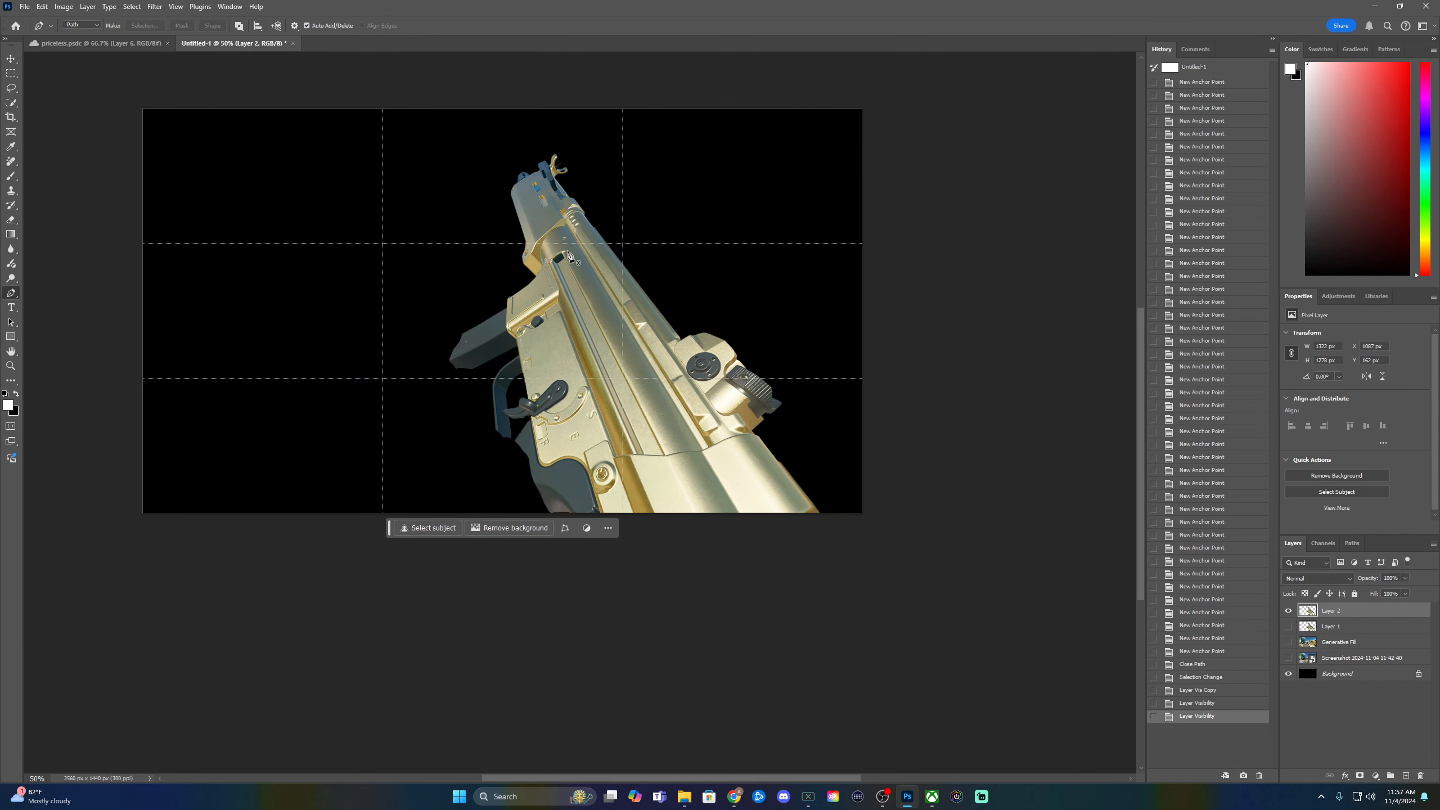
- Trace a closed Pen path around the blue sky patch inside the upper slot near the gun's muzzle
scroll(547, 165, up, 5)
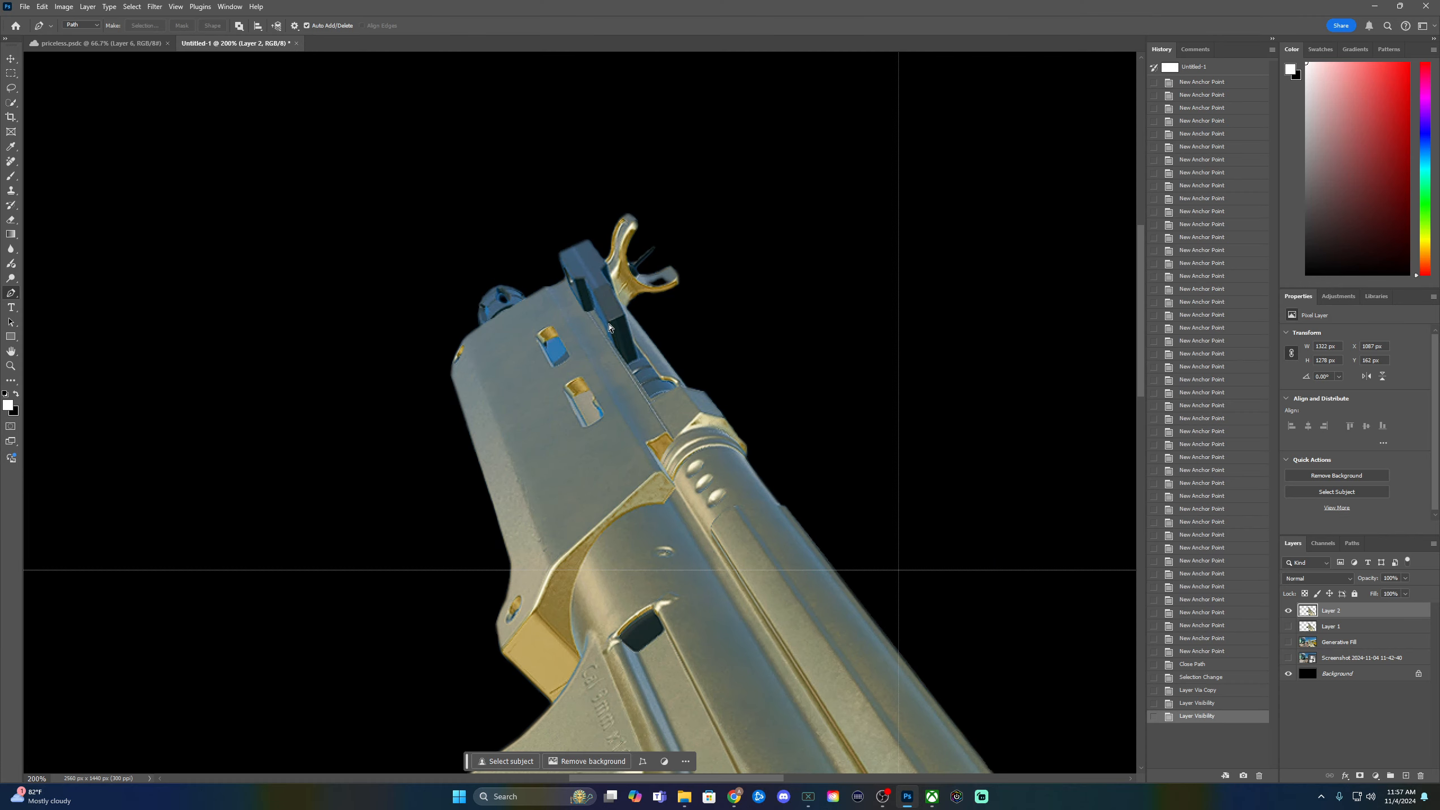
scroll(607, 329, up, 3)
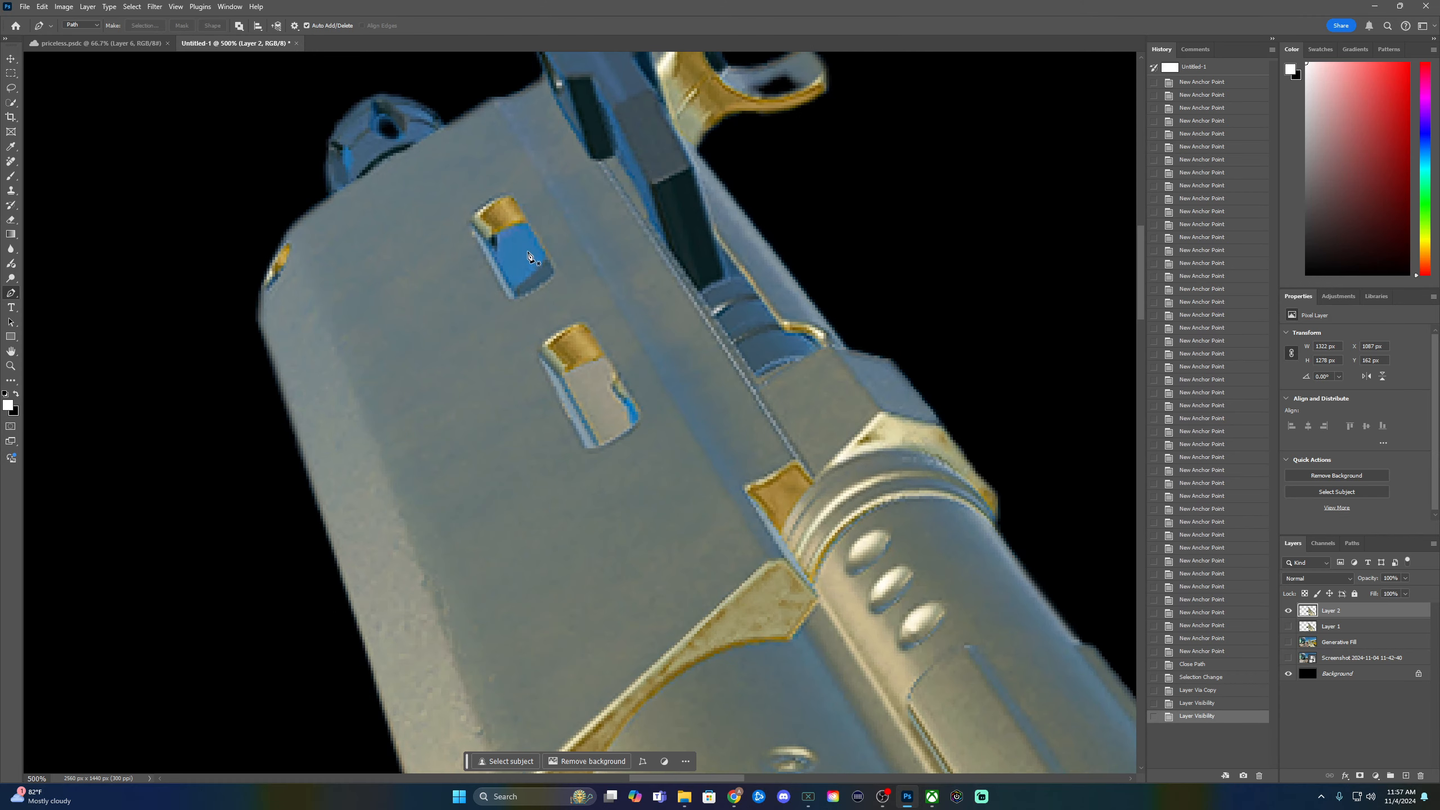
drag(529, 253, 591, 388)
click(557, 384)
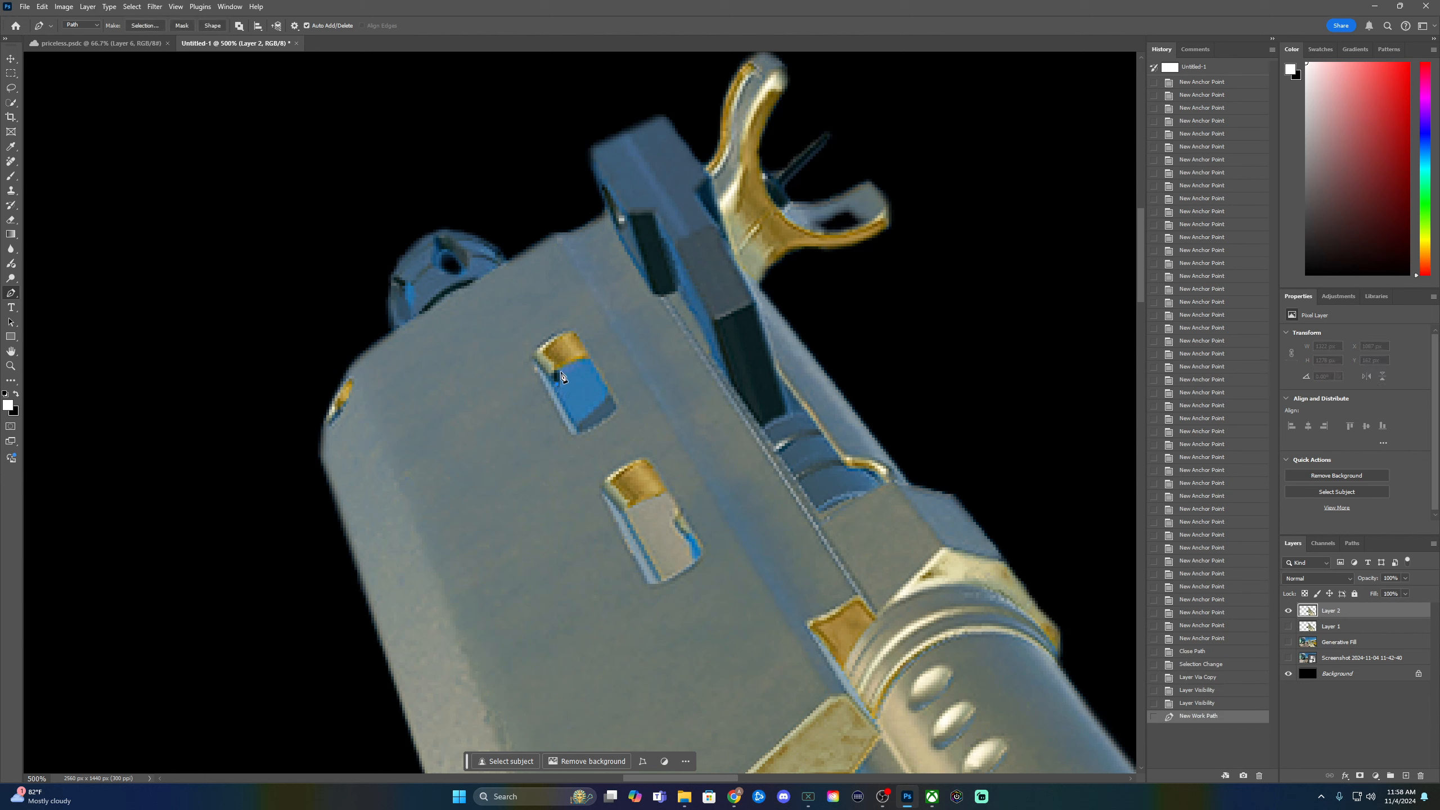
click(560, 368)
click(581, 359)
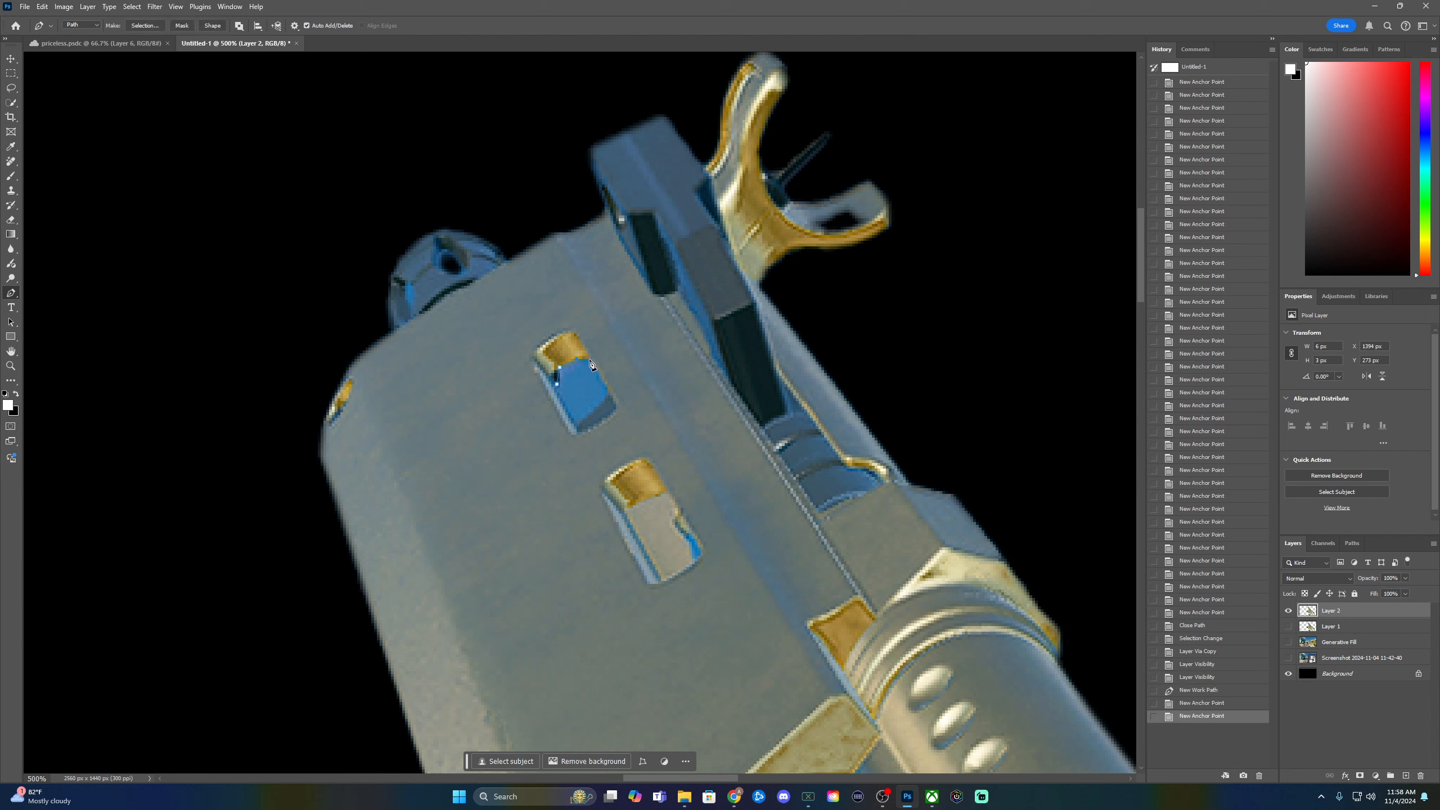
click(606, 390)
click(608, 401)
click(593, 412)
click(583, 420)
click(576, 422)
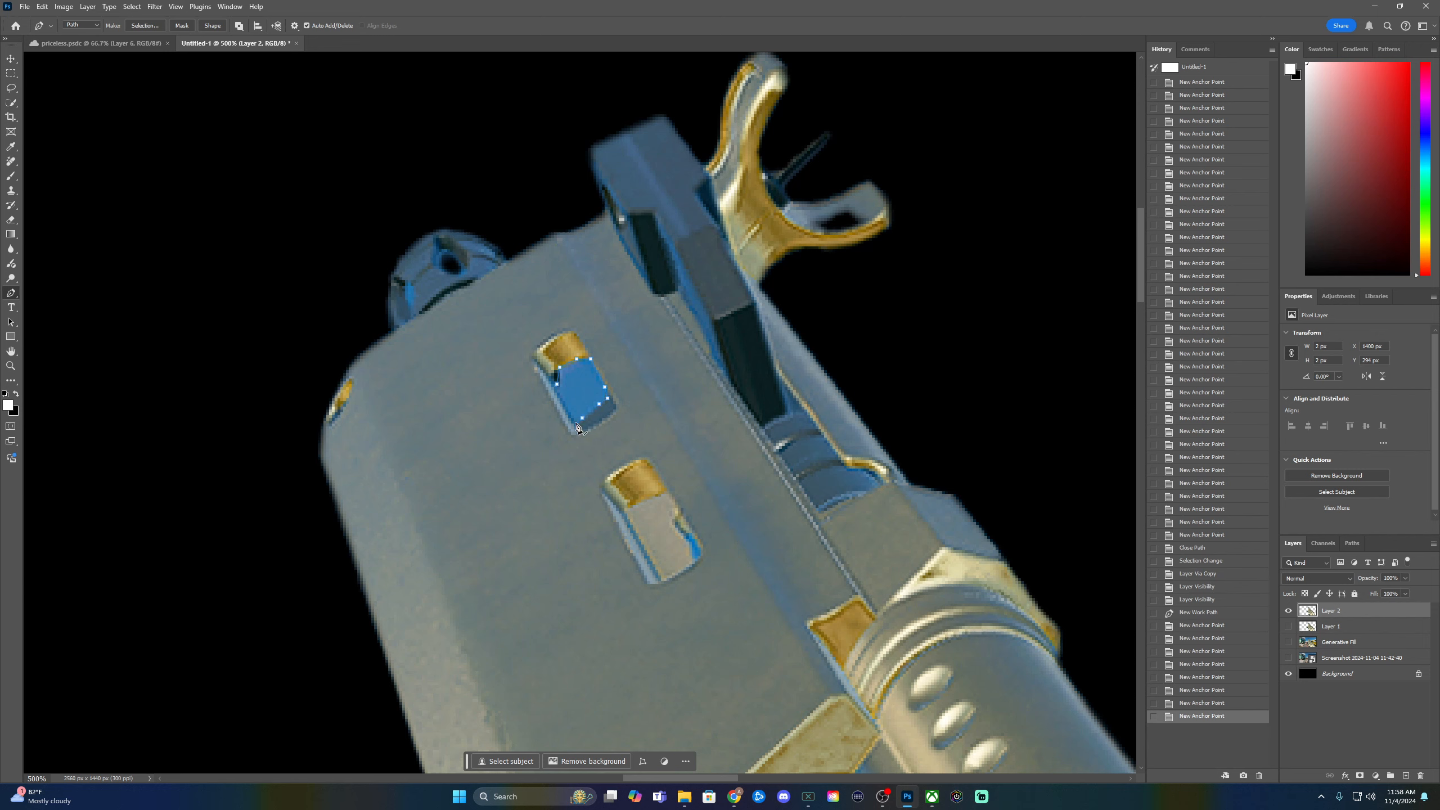
click(560, 393)
click(561, 388)
- Turn the slot path into a selection with a 1-pixel feather, delete the blue patch inside it, and deselect
right_click(584, 386)
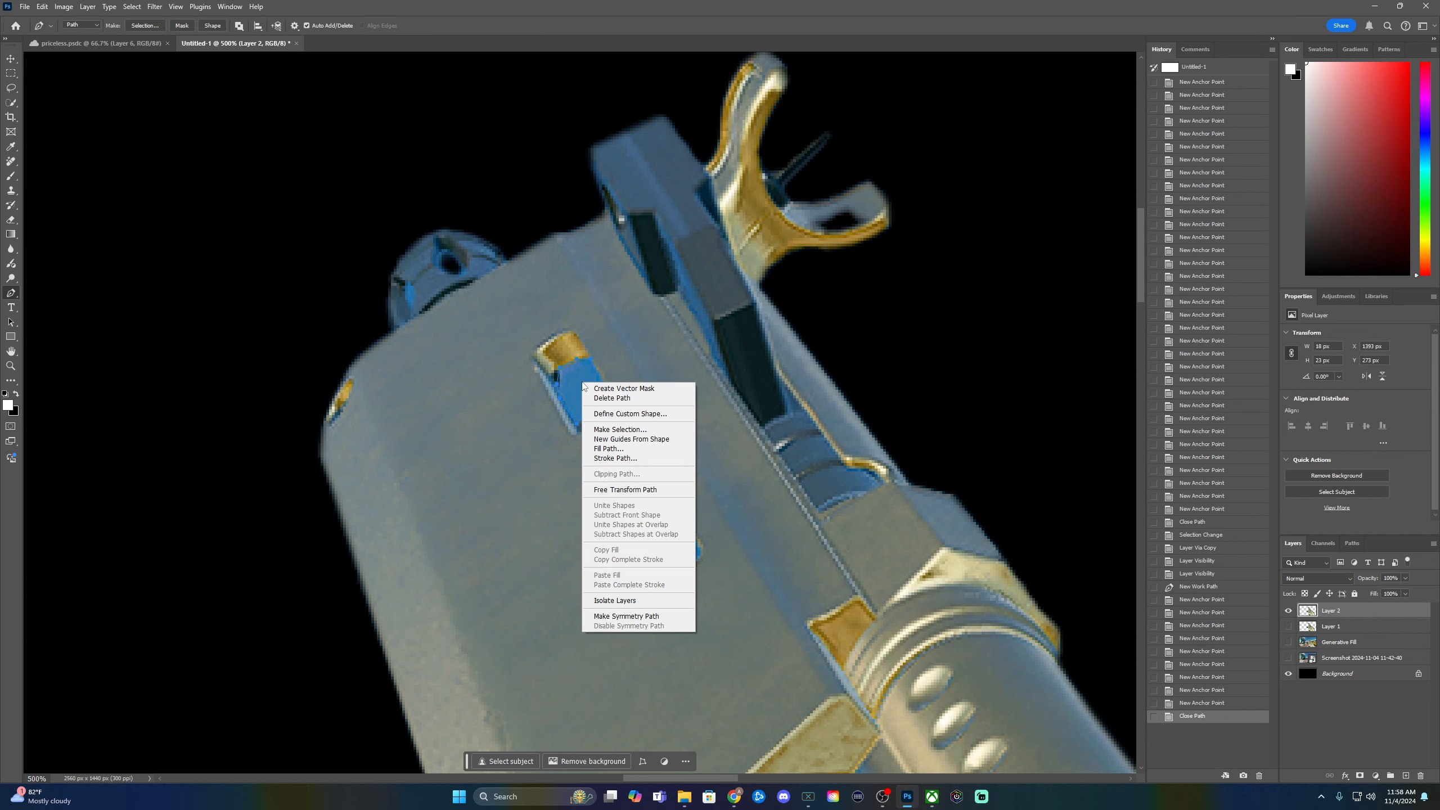
click(617, 429)
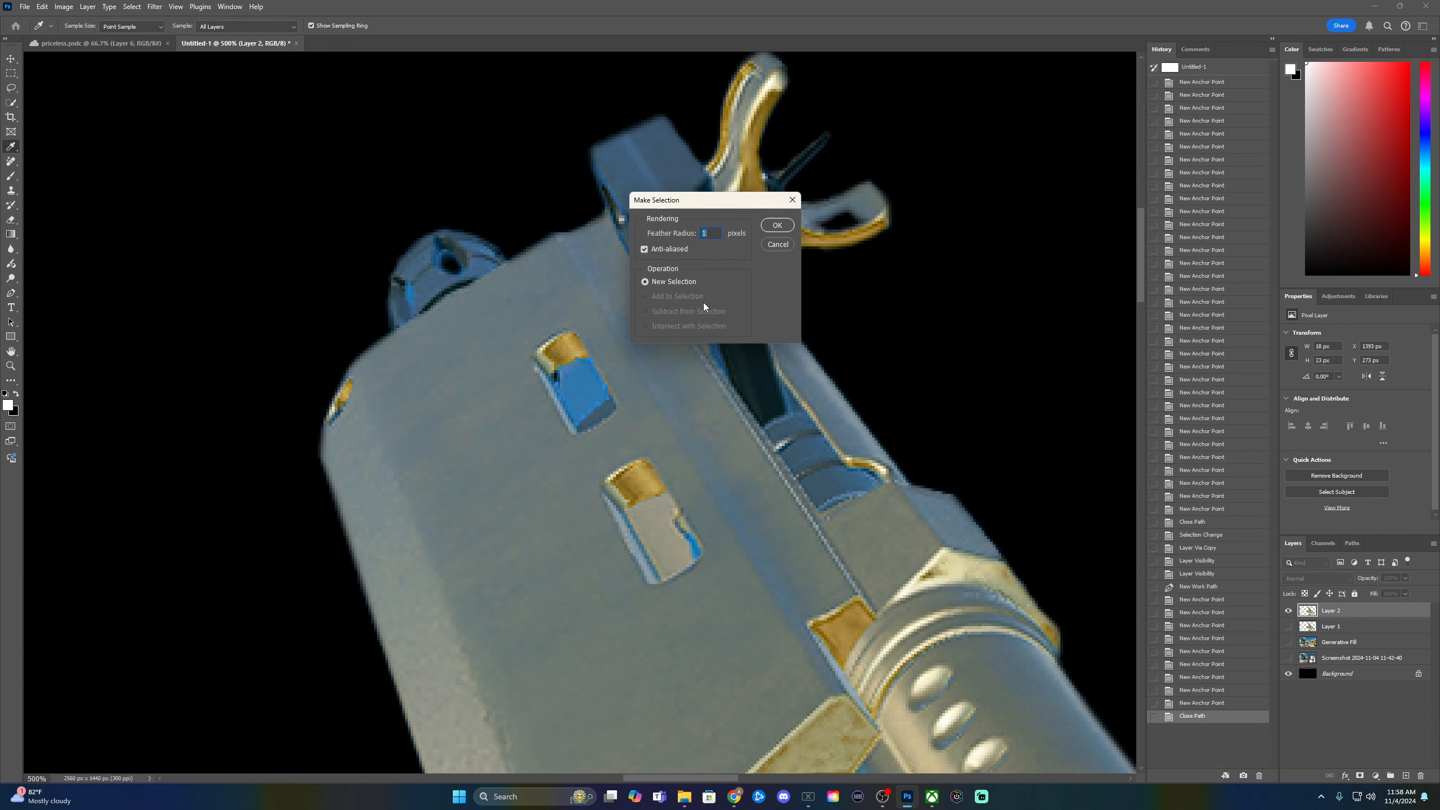
click(774, 226)
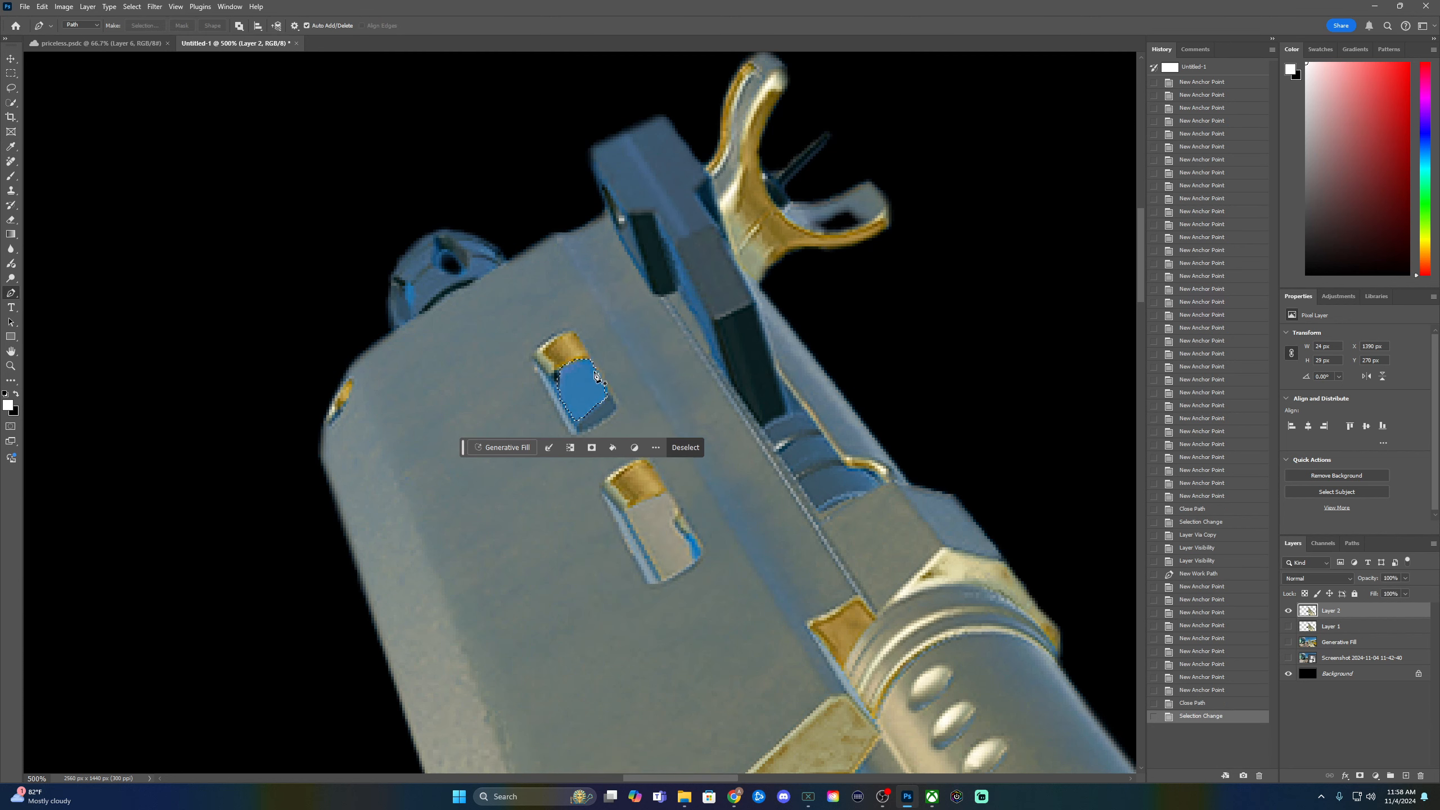
key(Delete)
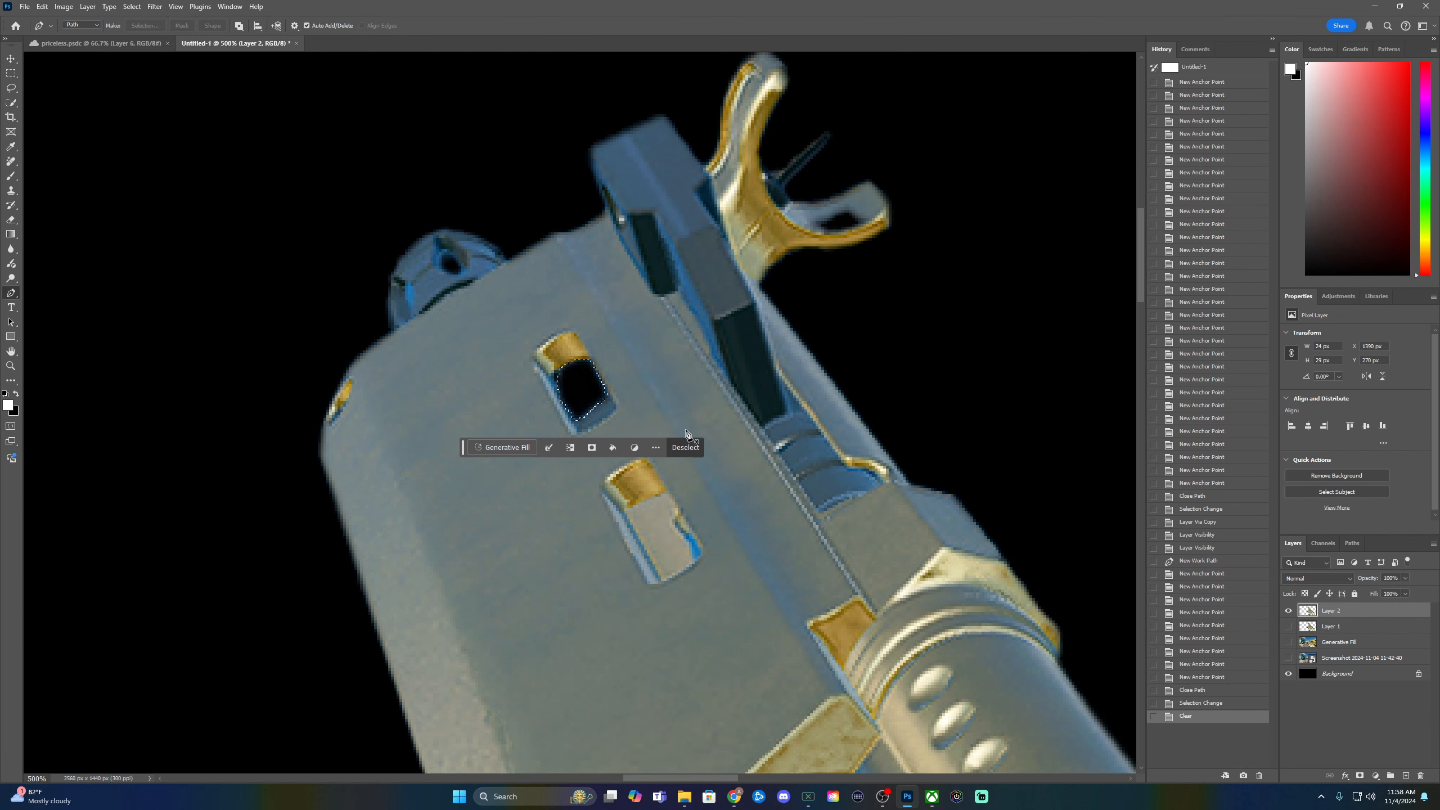
click(690, 448)
- Hide Layer 2, Layer 1 and the Generative Fill layer, leaving the original gameplay screenshot visible
scroll(744, 503, down, 6)
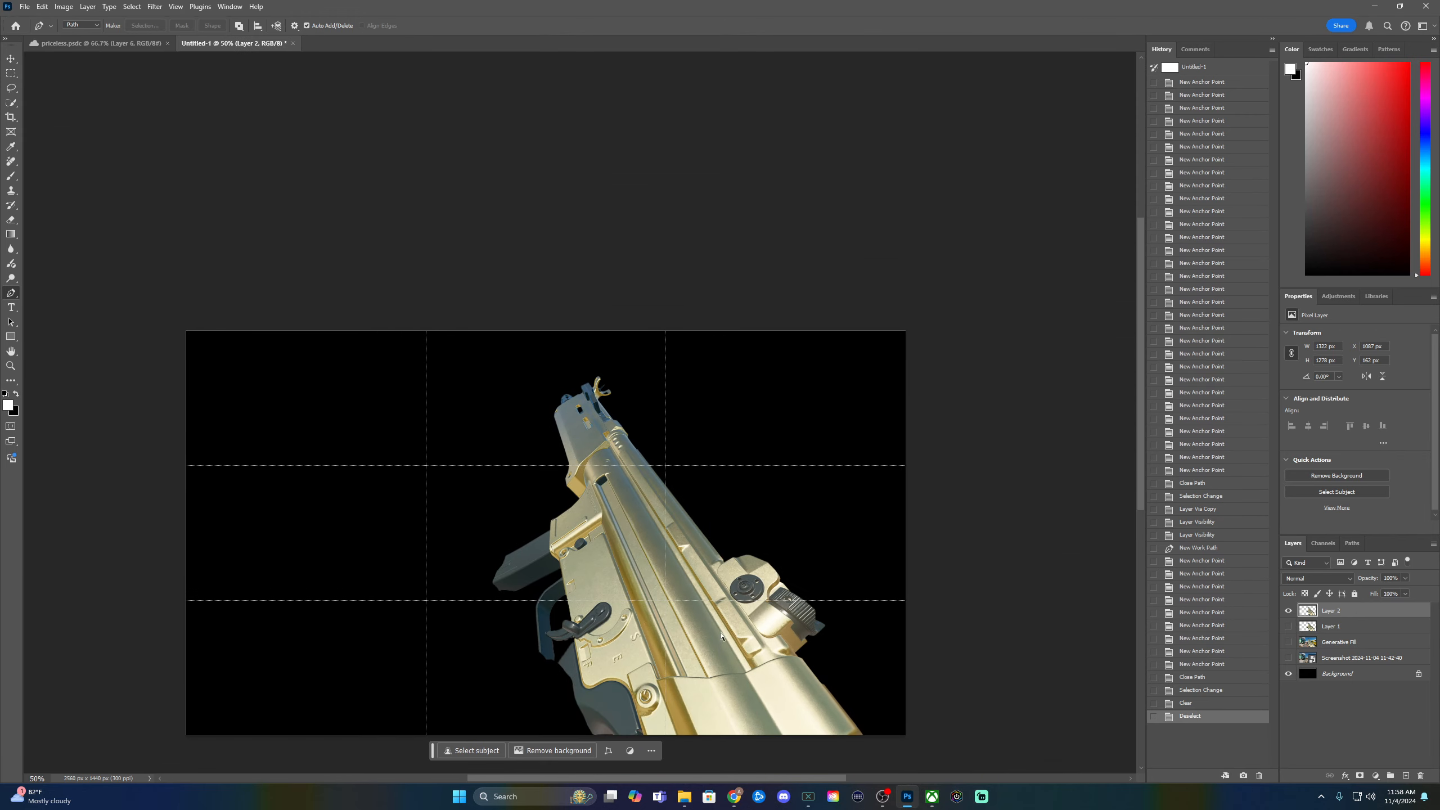
key(ctrl+minus)
drag(618, 555, 601, 503)
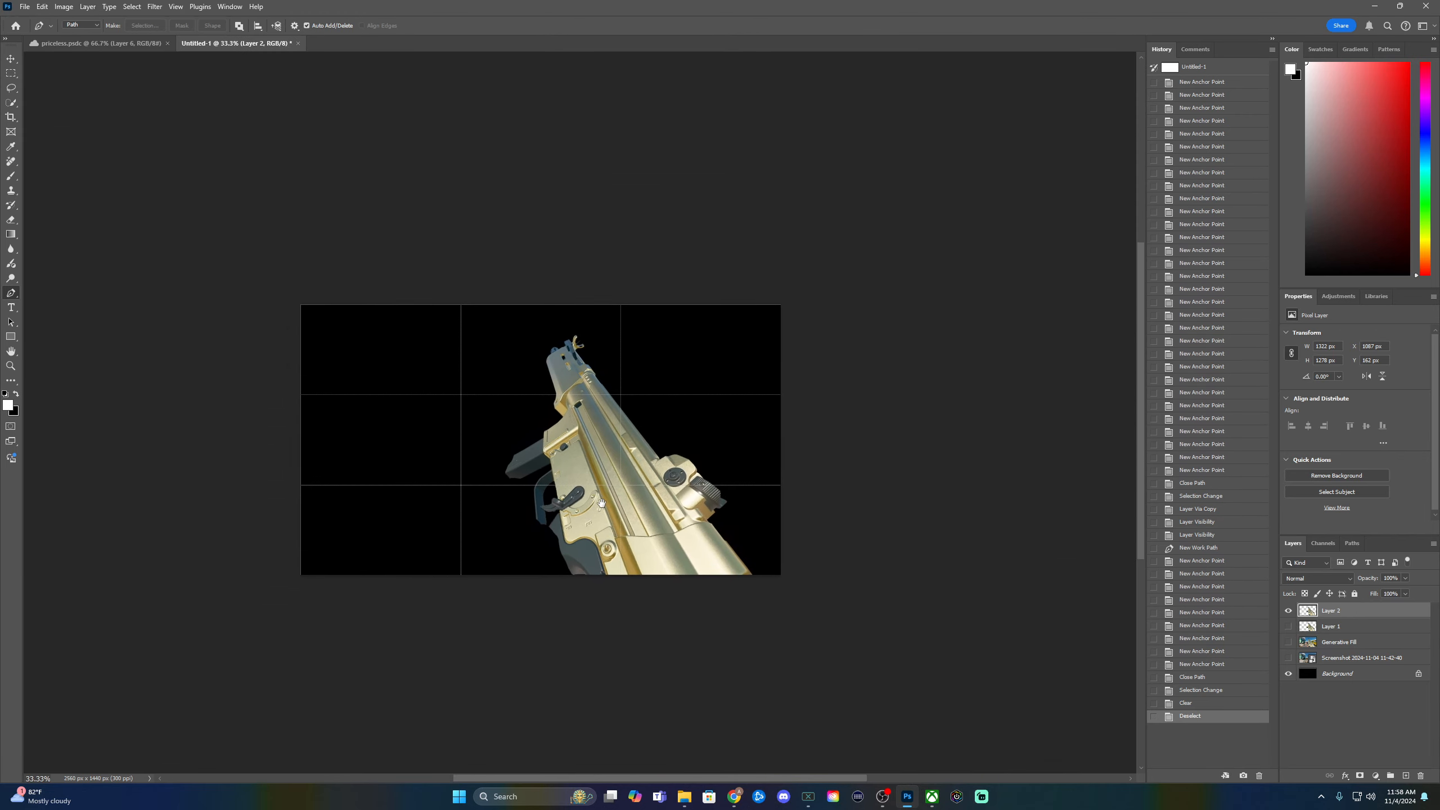
key(ctrl+plus)
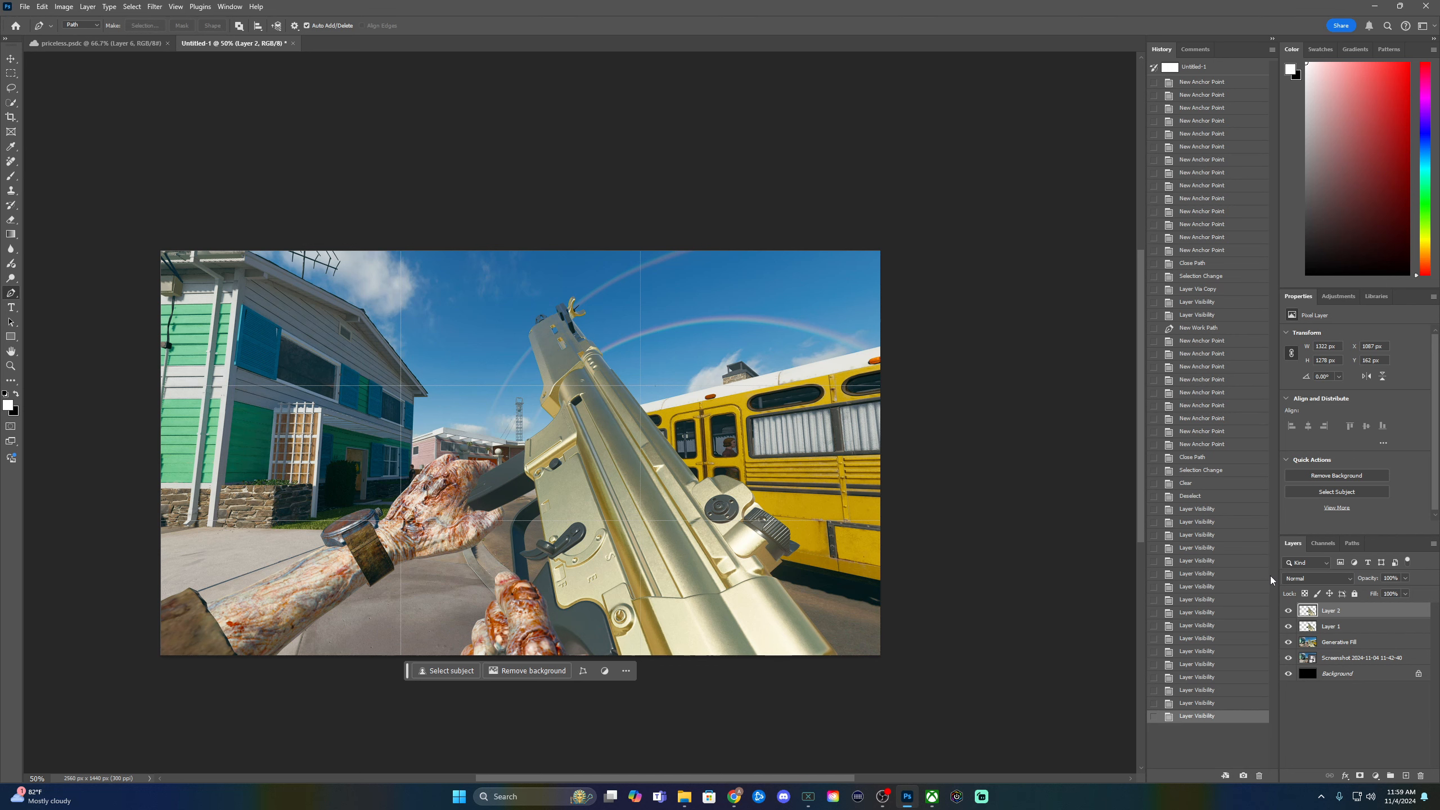
click(1288, 612)
click(1288, 627)
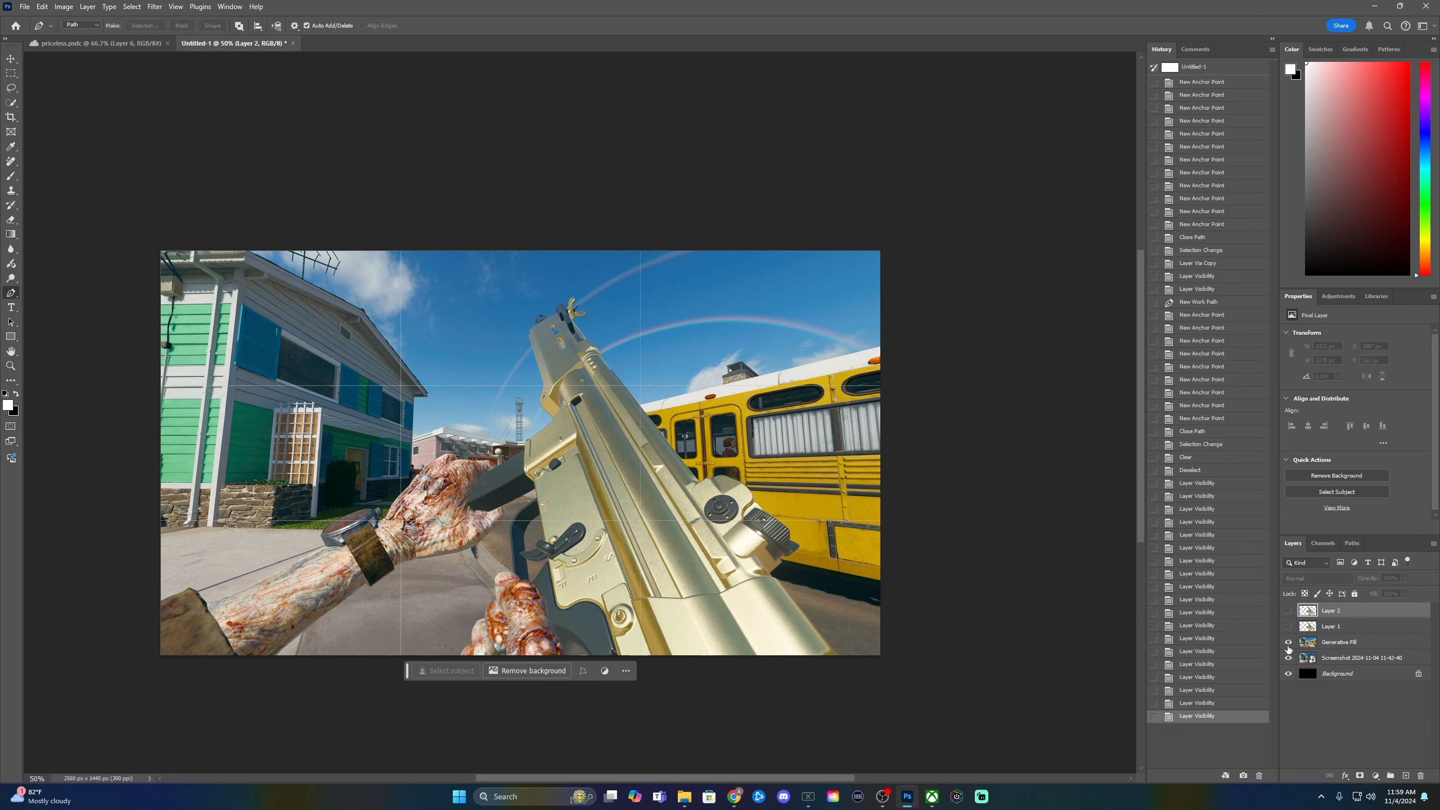
click(1288, 643)
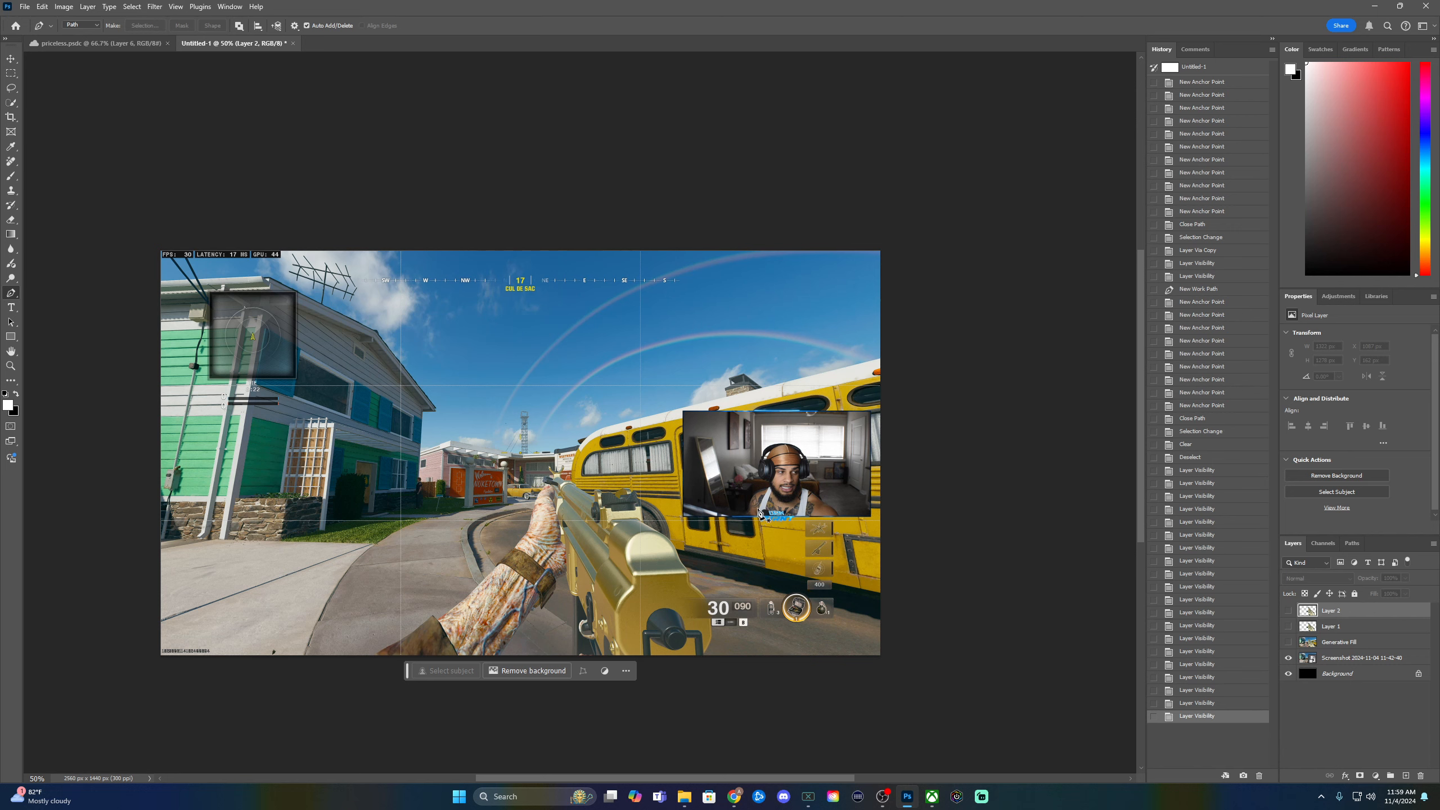
- Start a Pen path around the webcam overlay, placing anchors at its top-left, top-right and bottom-right corners
key(ctrl+plus)
key(ctrl+plus)
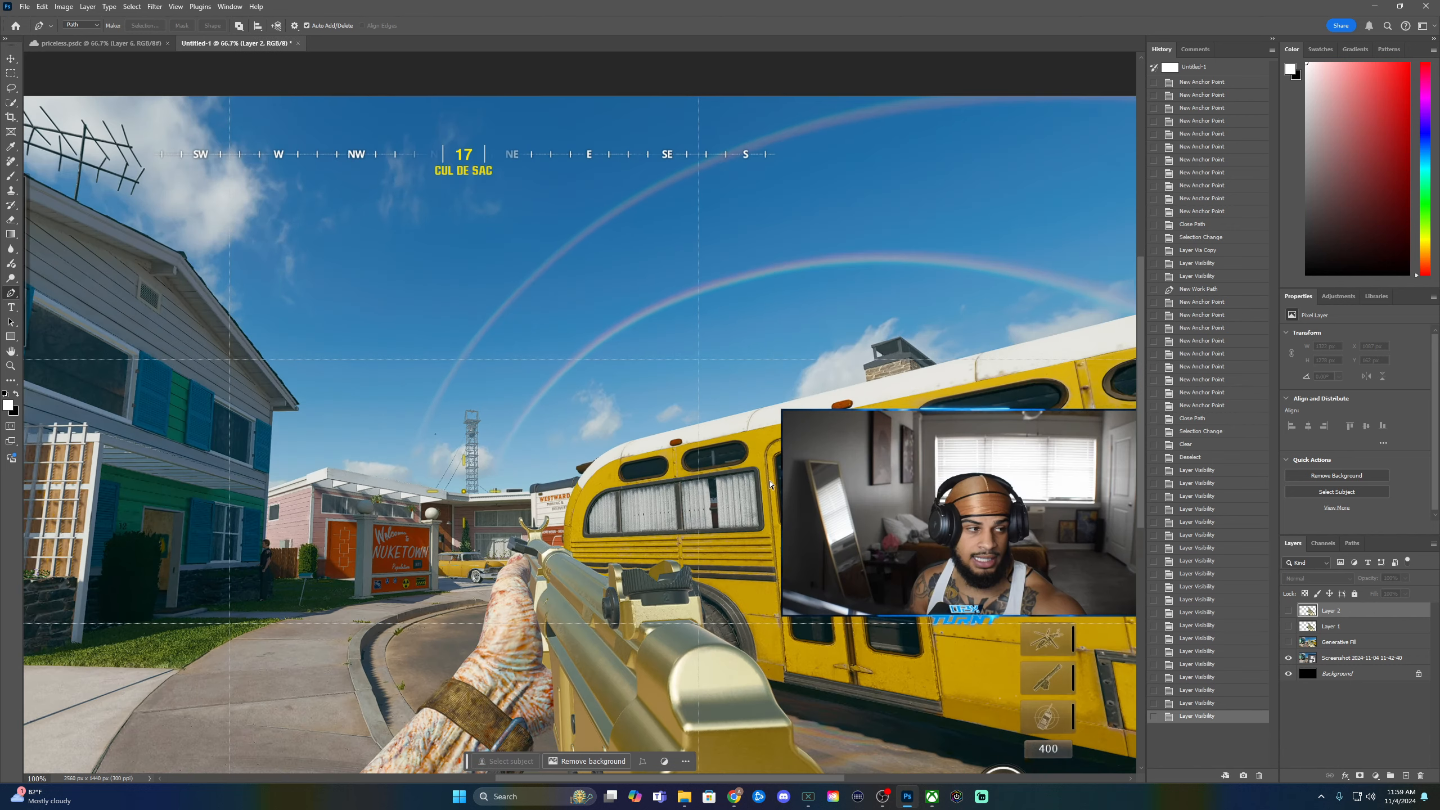
drag(770, 485, 475, 316)
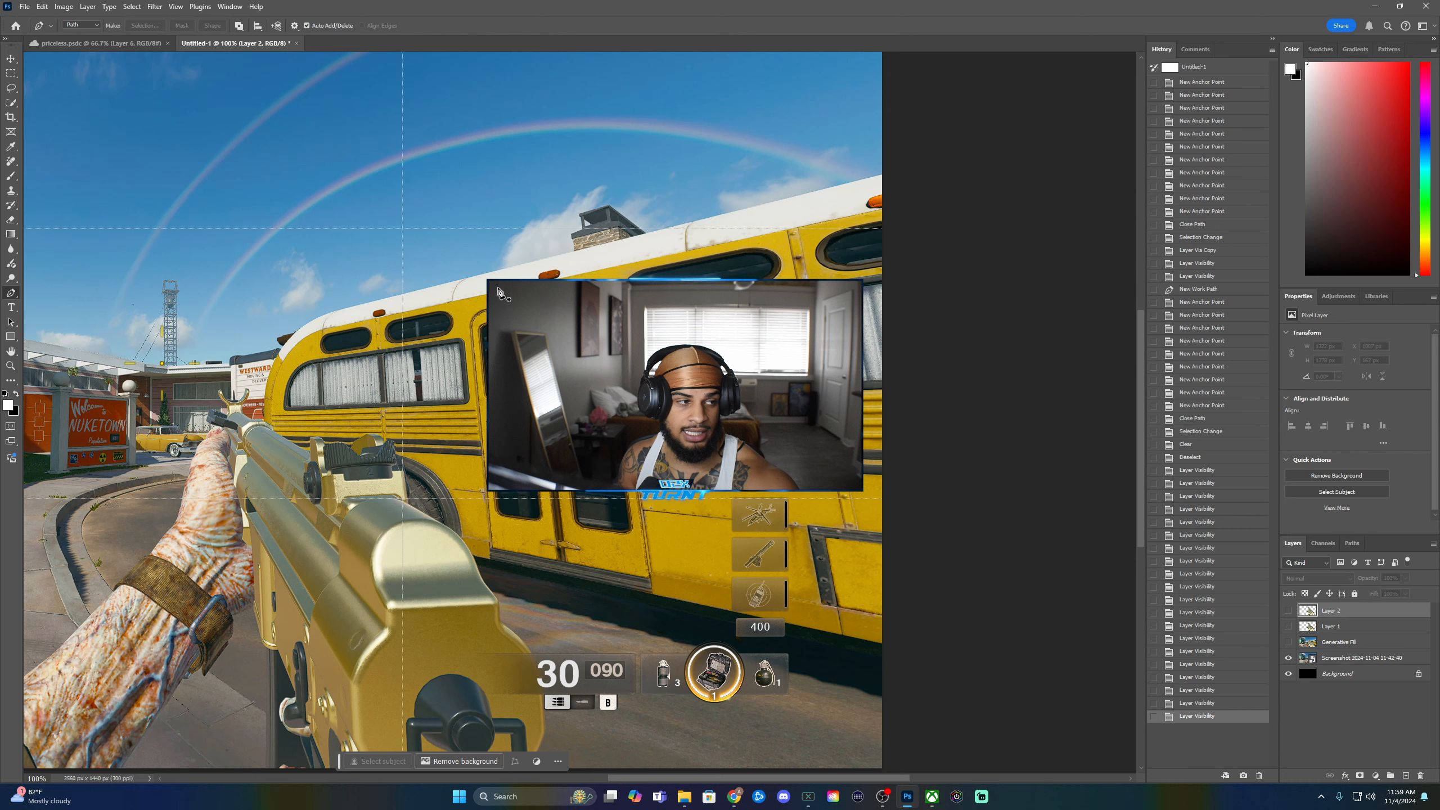
key(ctrl+plus)
key(ctrl+plus)
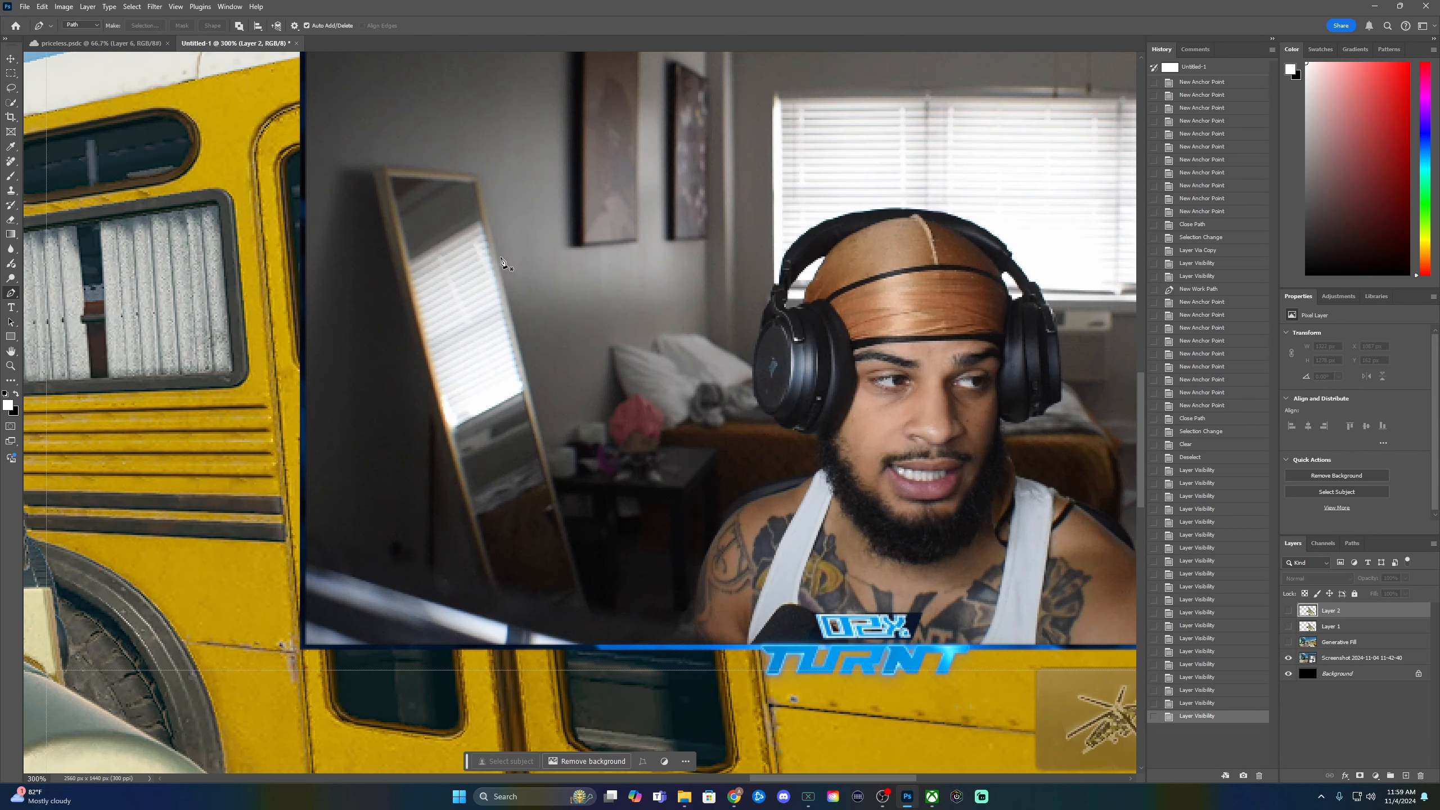
drag(384, 199, 444, 419)
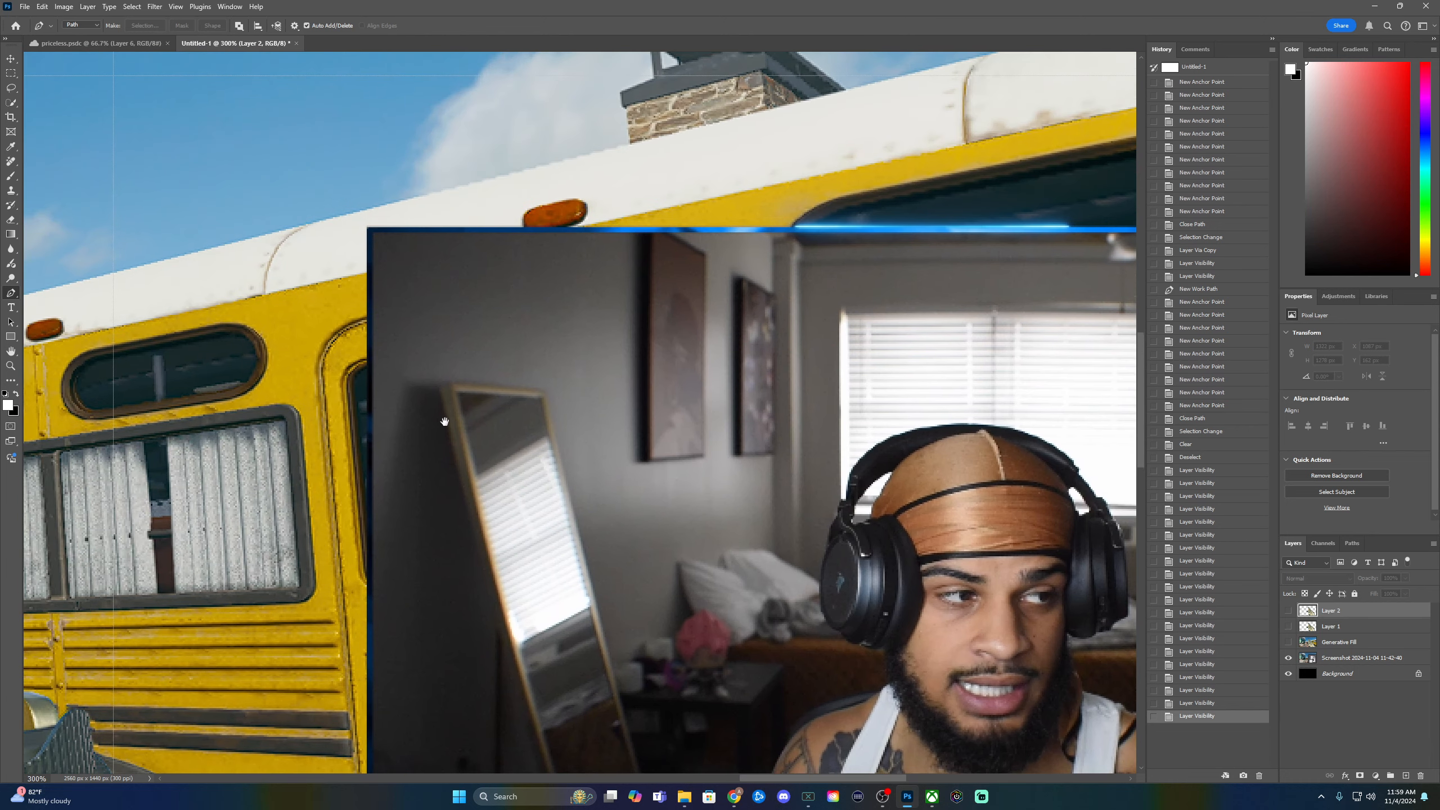
click(363, 228)
drag(802, 244, 159, 237)
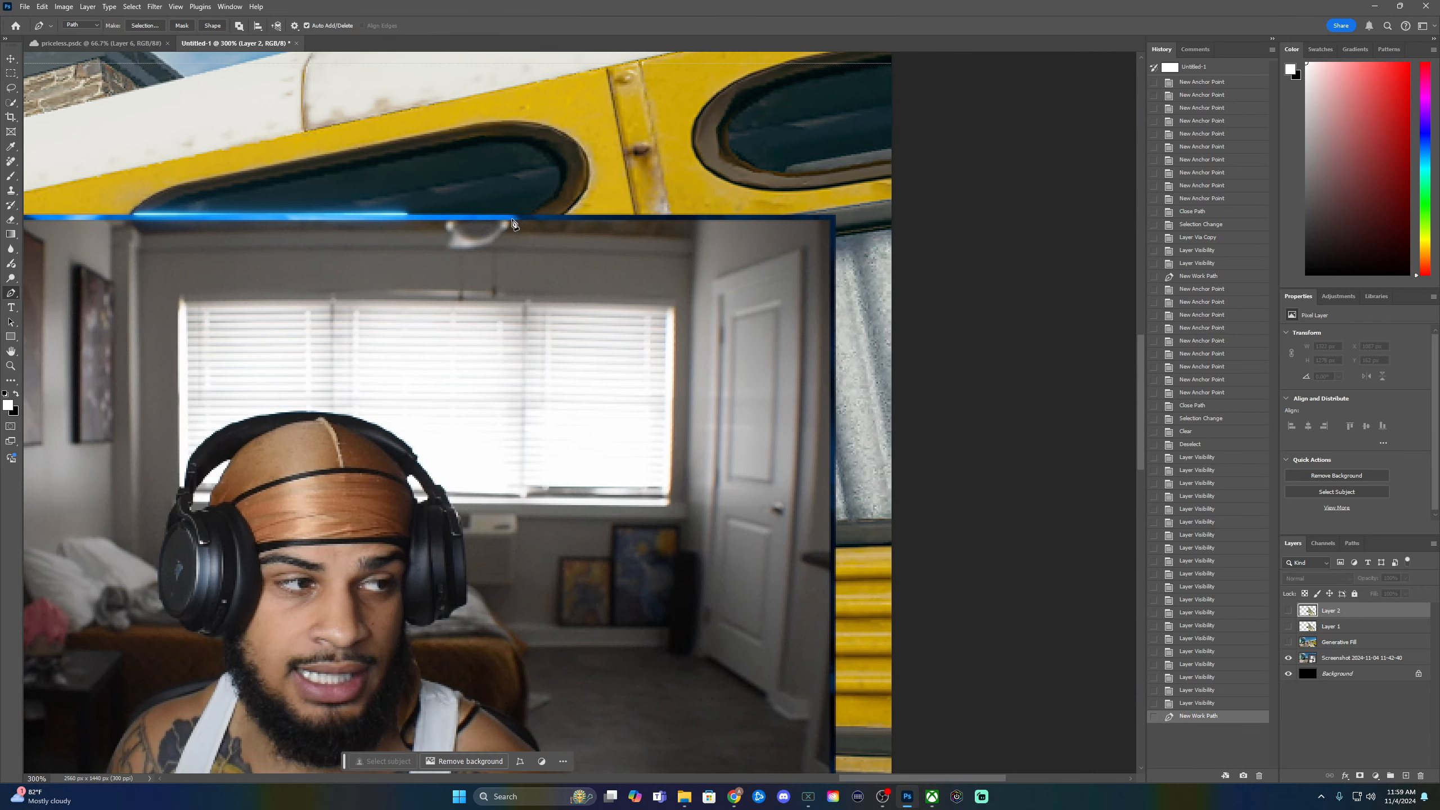
click(837, 220)
scroll(842, 599, down, 5)
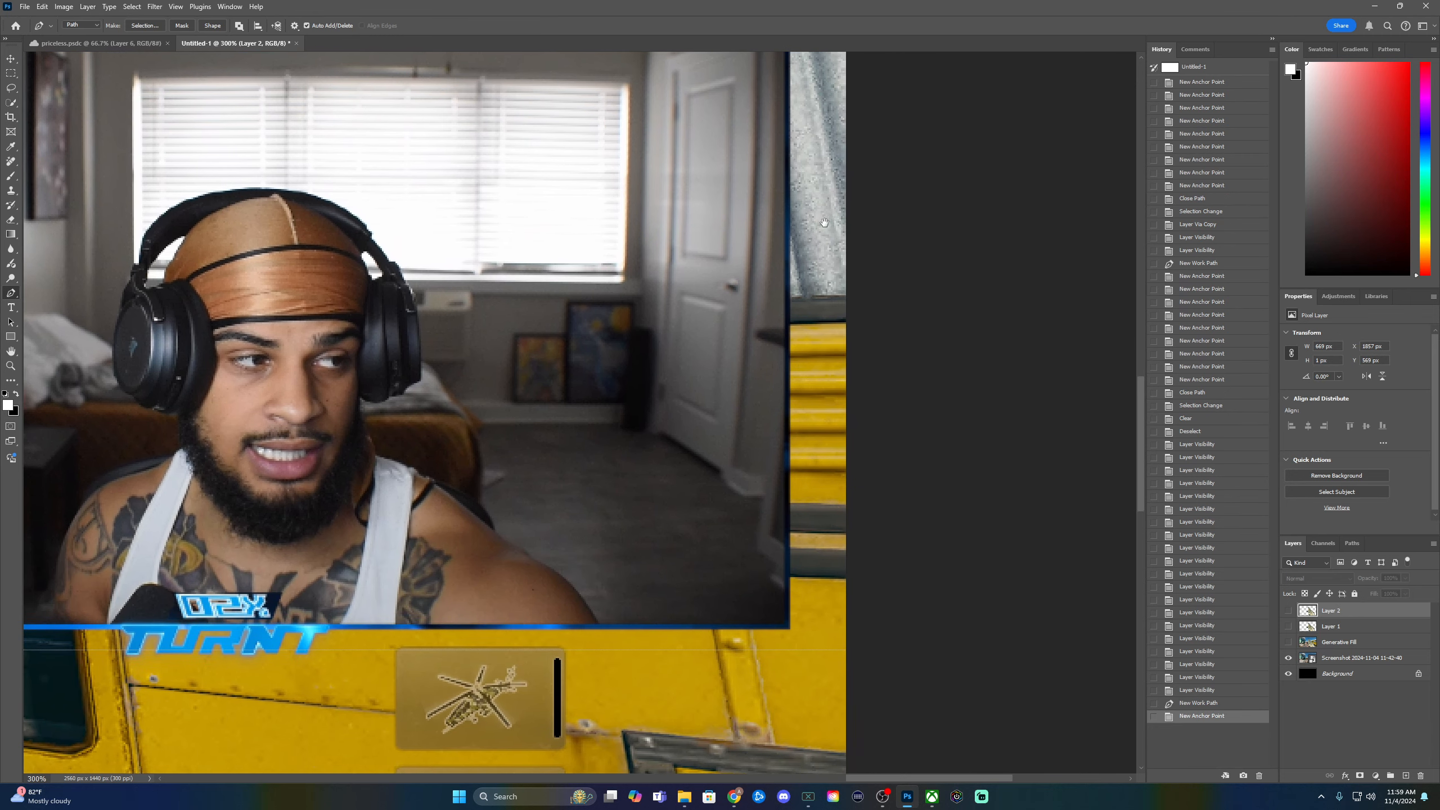
click(791, 629)
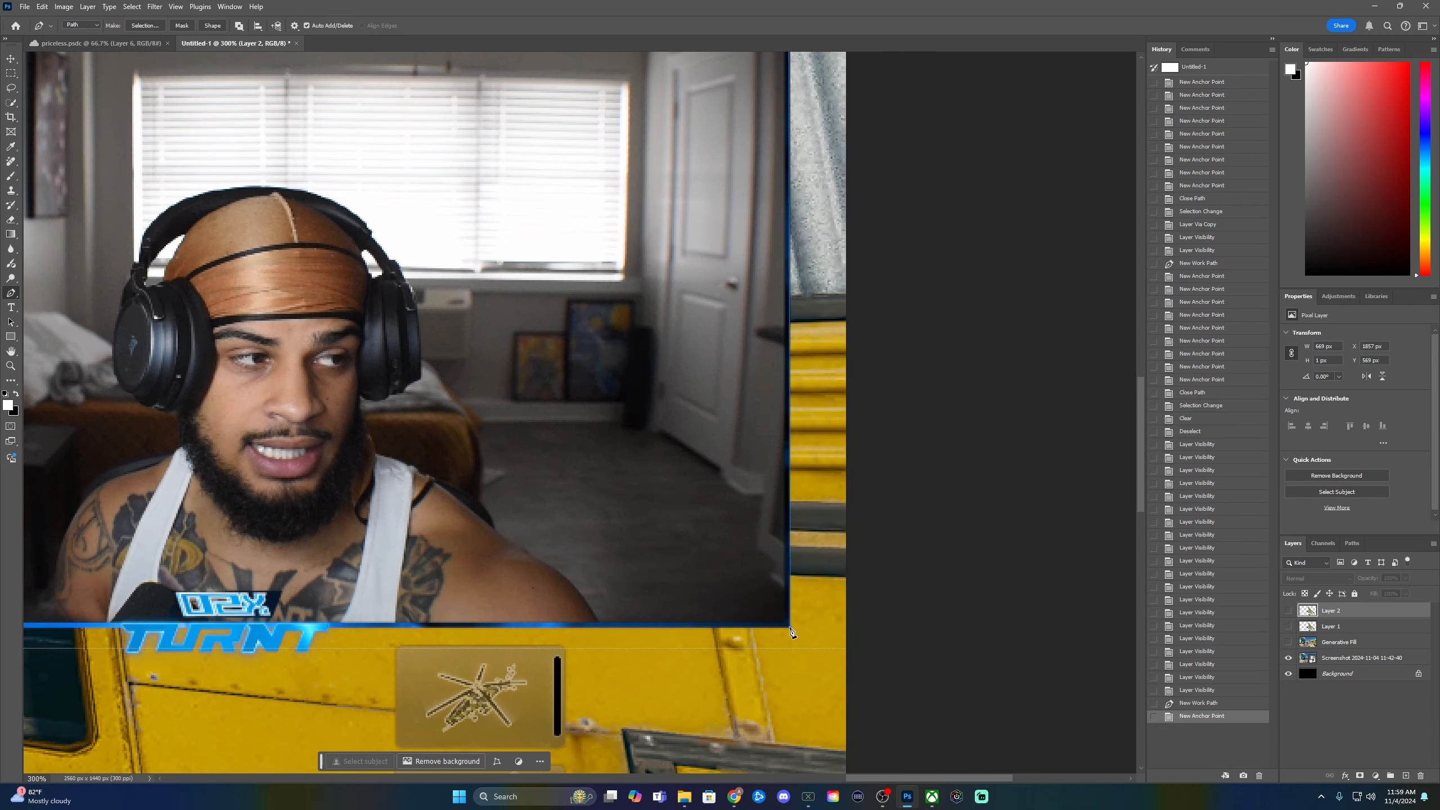
- Continue the Pen path along the overlay's bottom edge and around the last letter of the blue logo hanging below it
drag(521, 631, 689, 626)
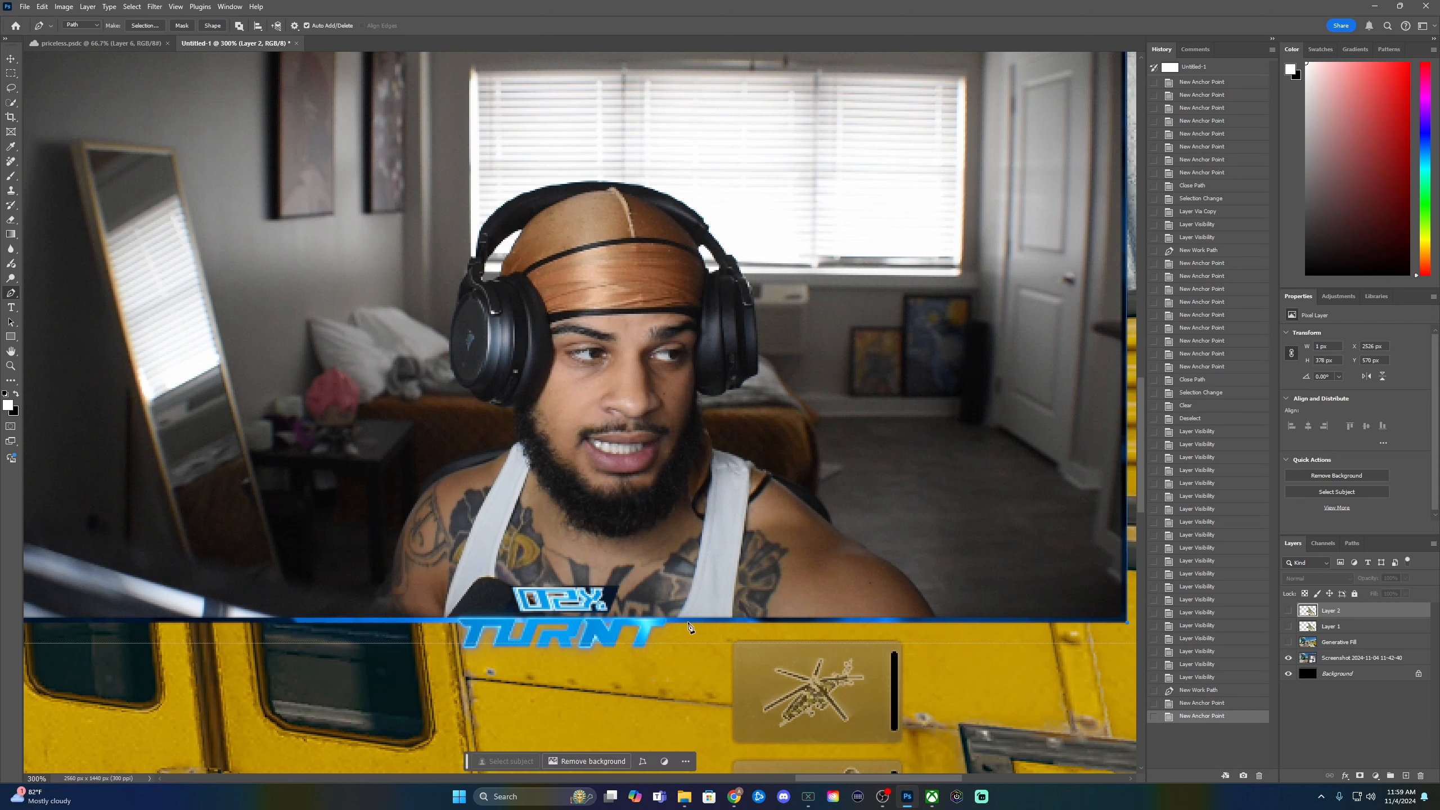
click(667, 626)
click(662, 630)
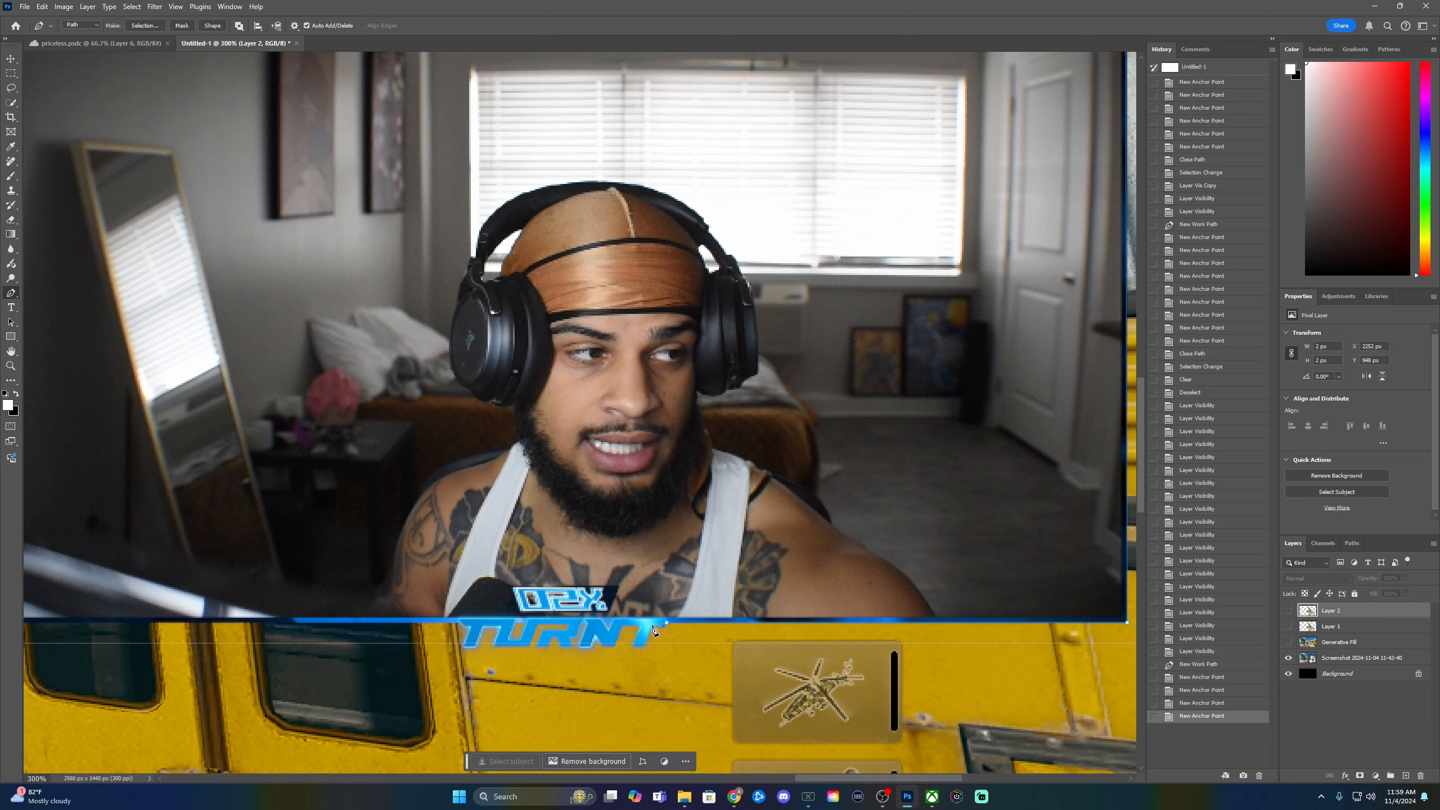
click(649, 641)
click(645, 649)
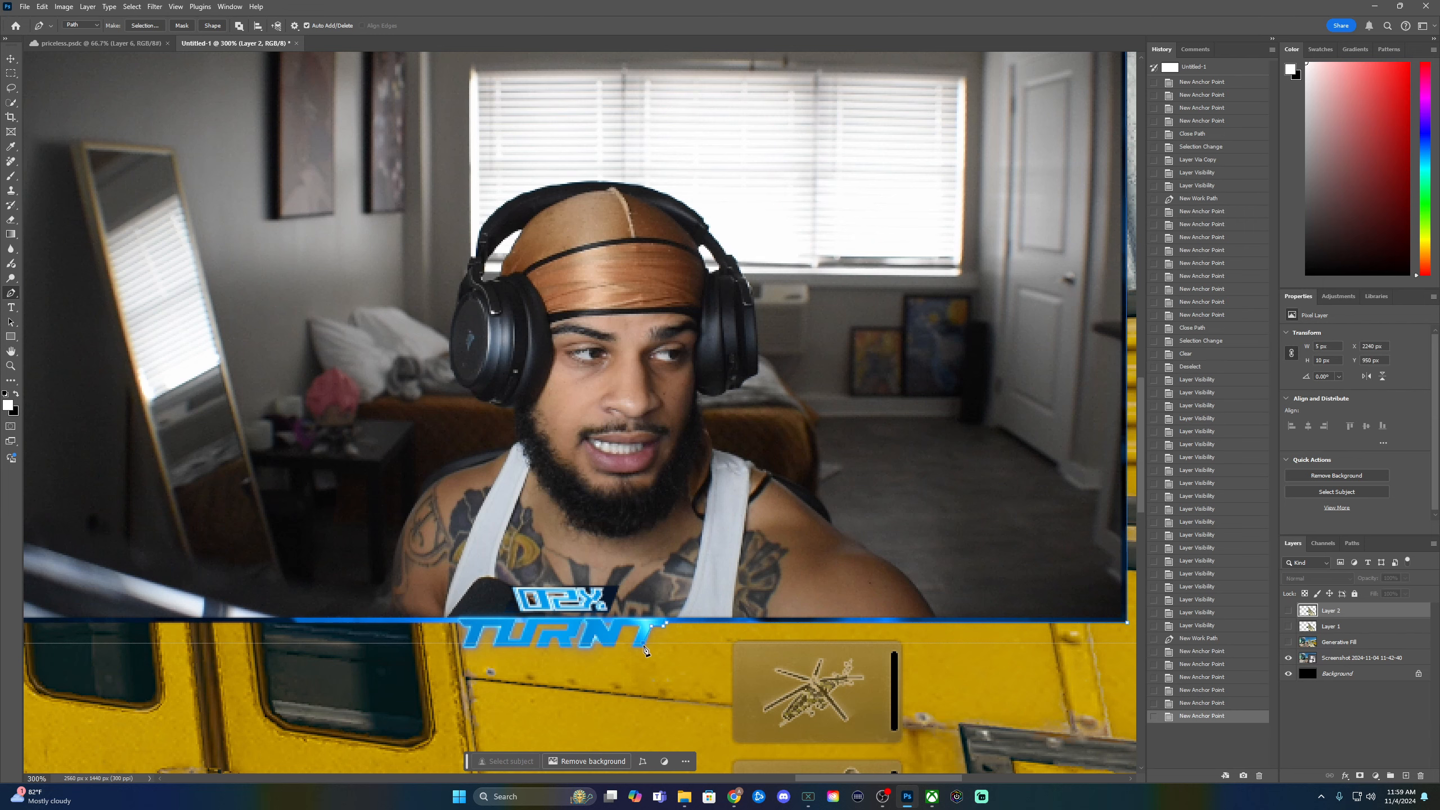
key(ctrl+z)
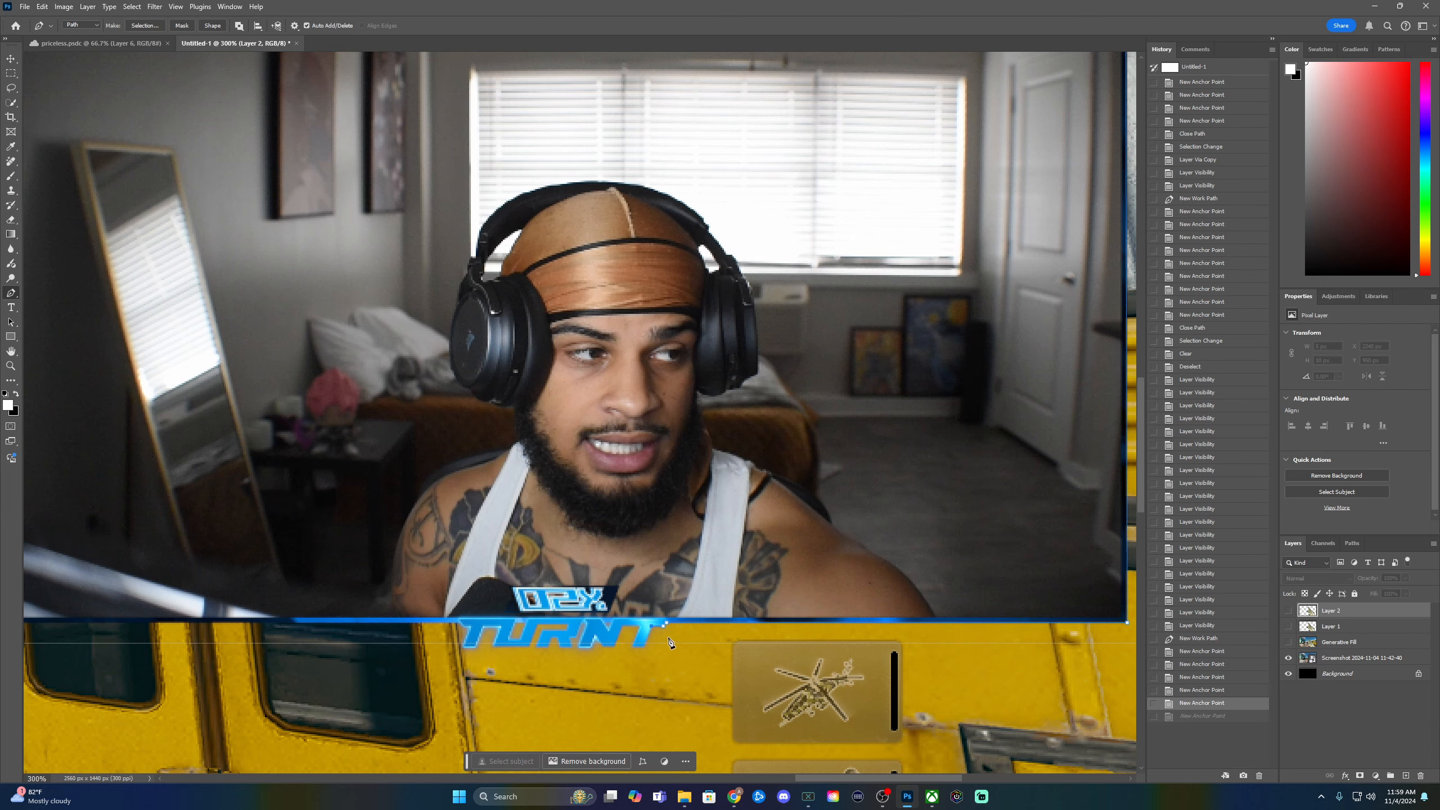
key(ctrl+plus)
key(ctrl+plus)
drag(760, 672, 756, 411)
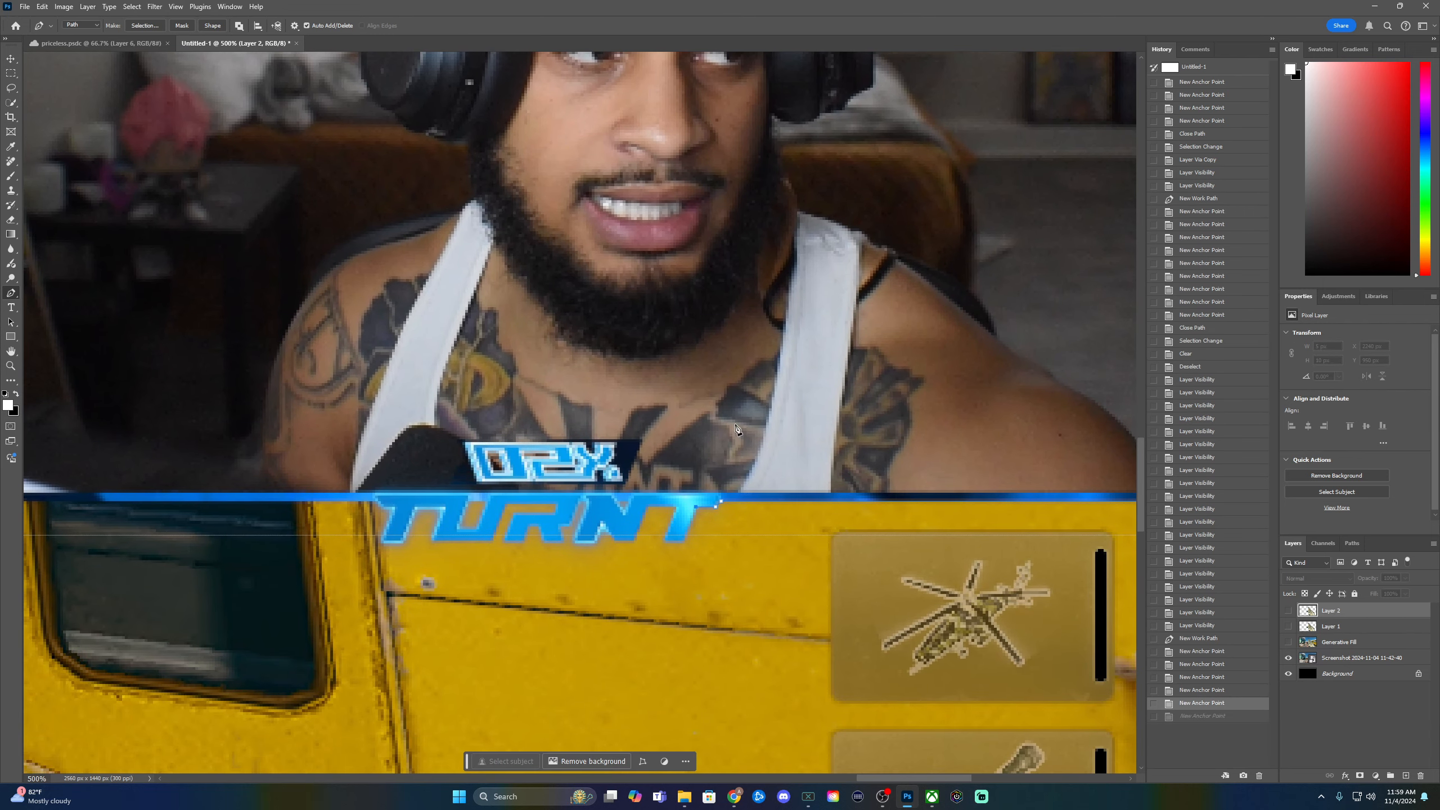
click(683, 541)
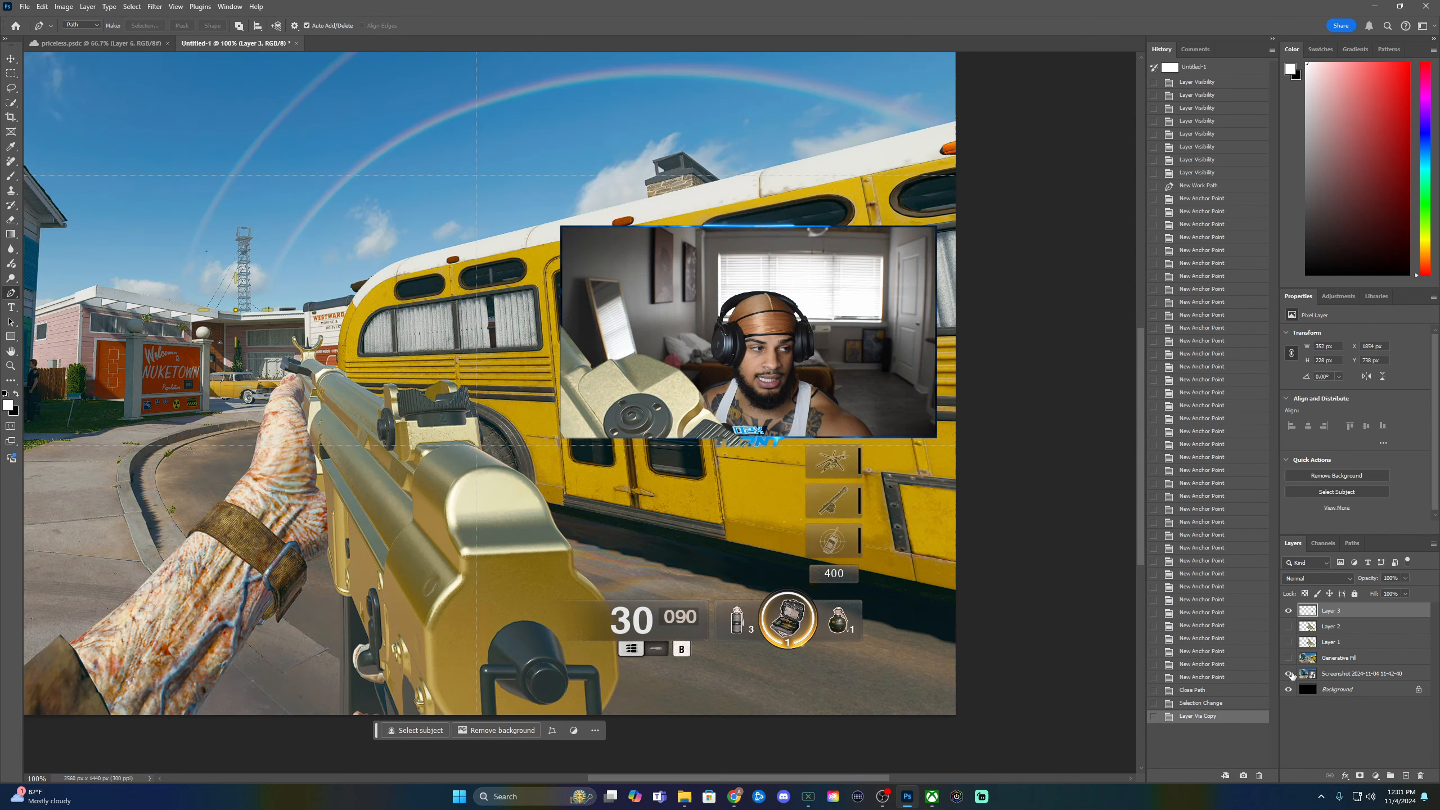
- Toggle the visibility of the screenshot layer and Layer 3 to check what the new layer contains
click(1289, 673)
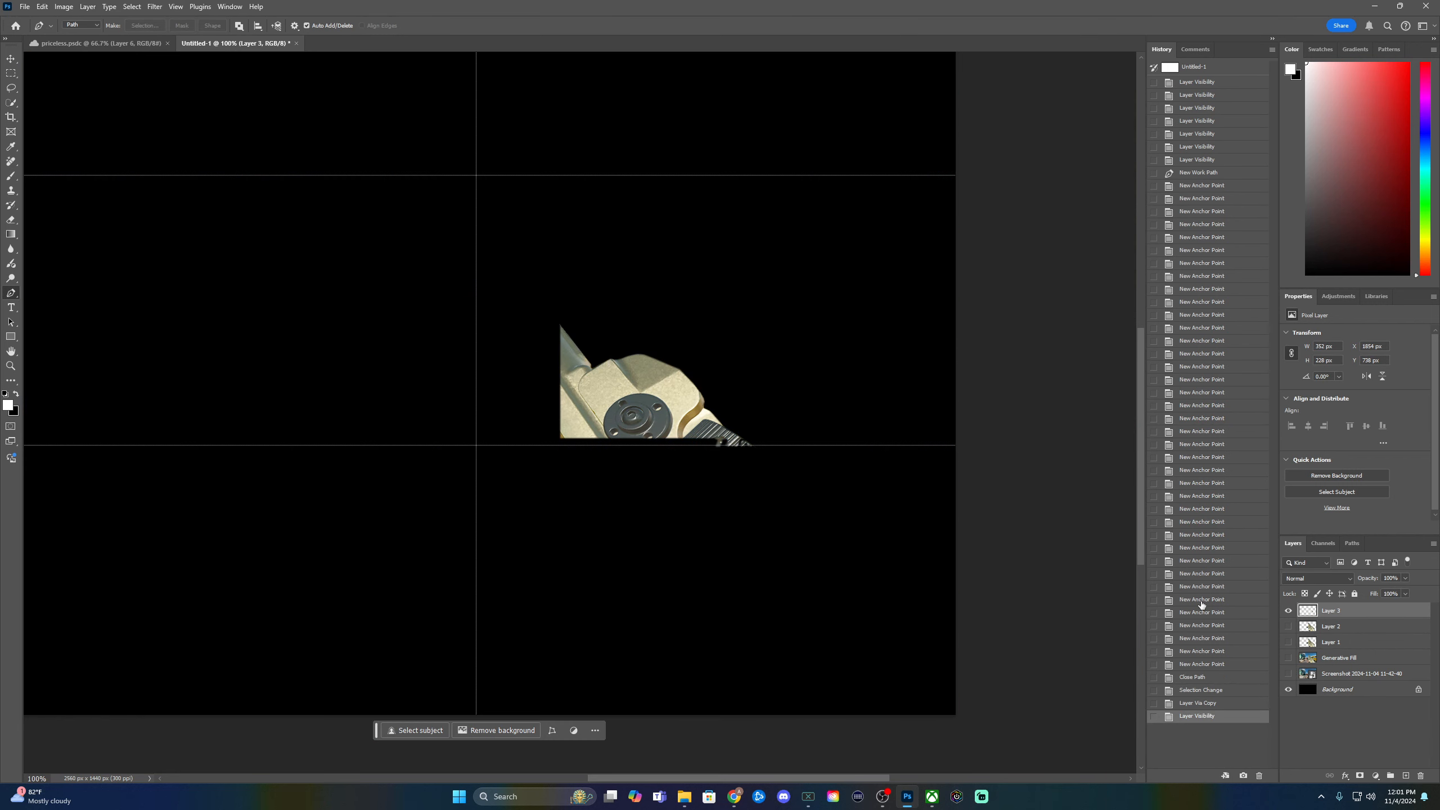
click(1289, 674)
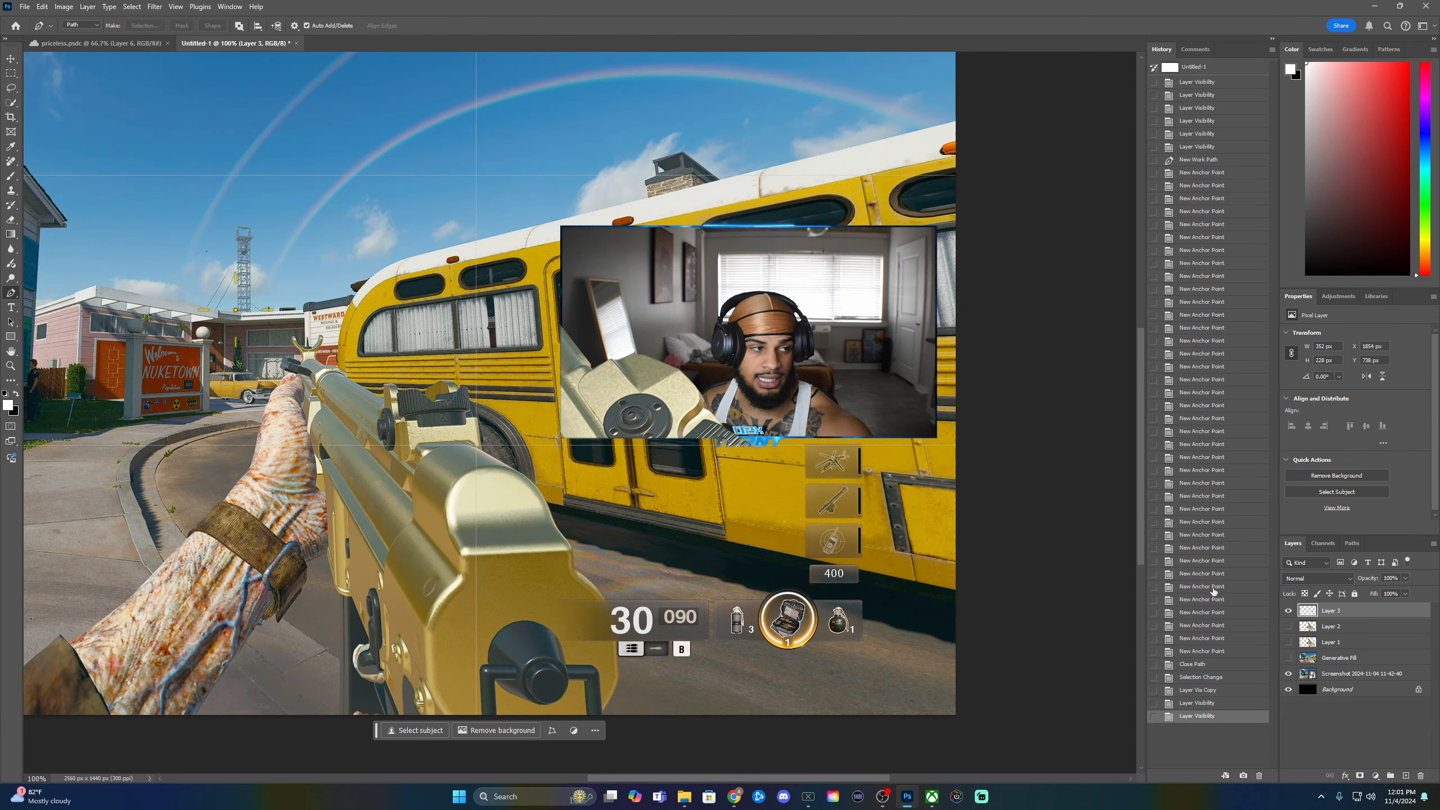
click(1288, 611)
click(1288, 611)
click(1288, 611)
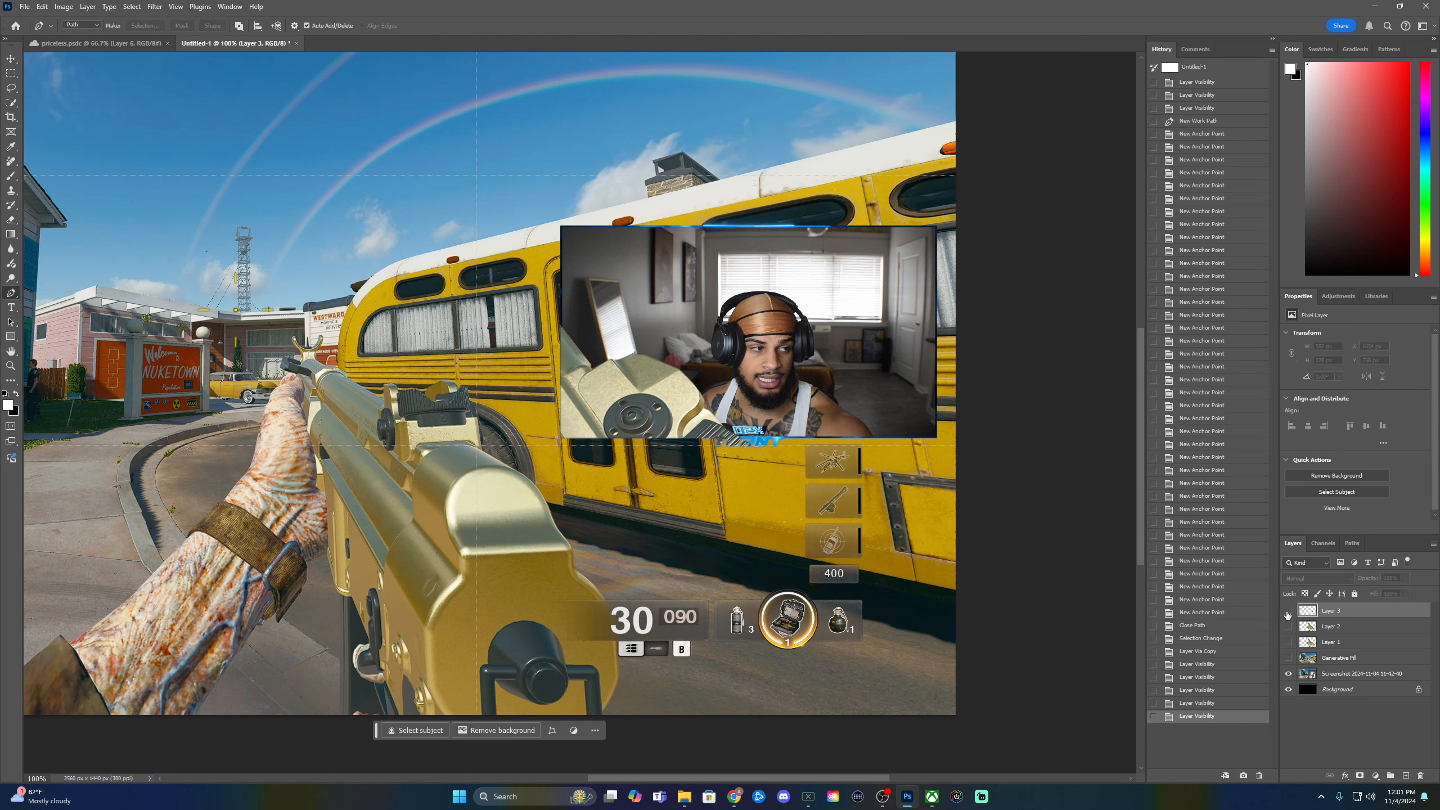
- Undo the visibility changes and the copy taken from the wrong layer, back to the active webcam selection
click(1338, 674)
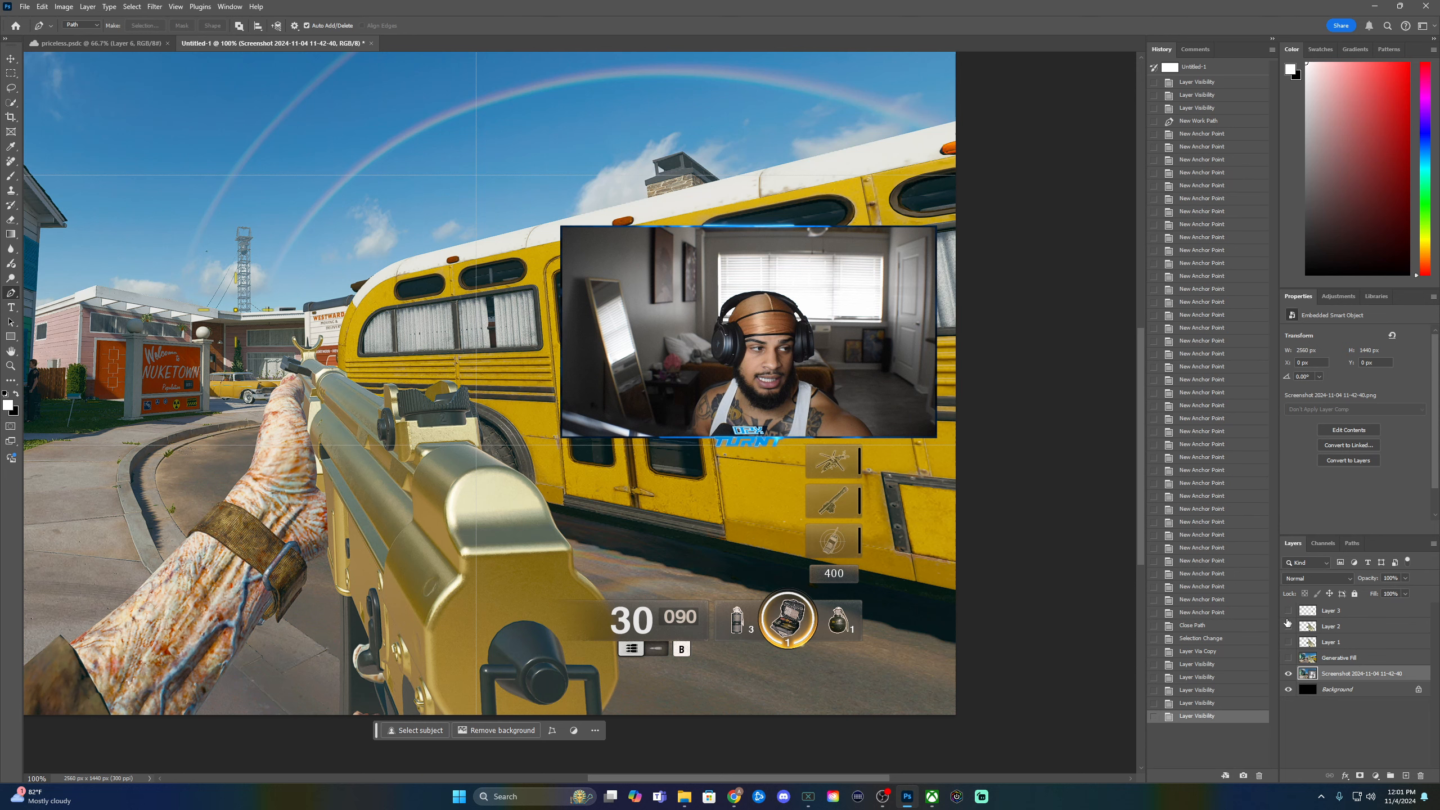
key(ctrl+z)
key(ctrl+z)
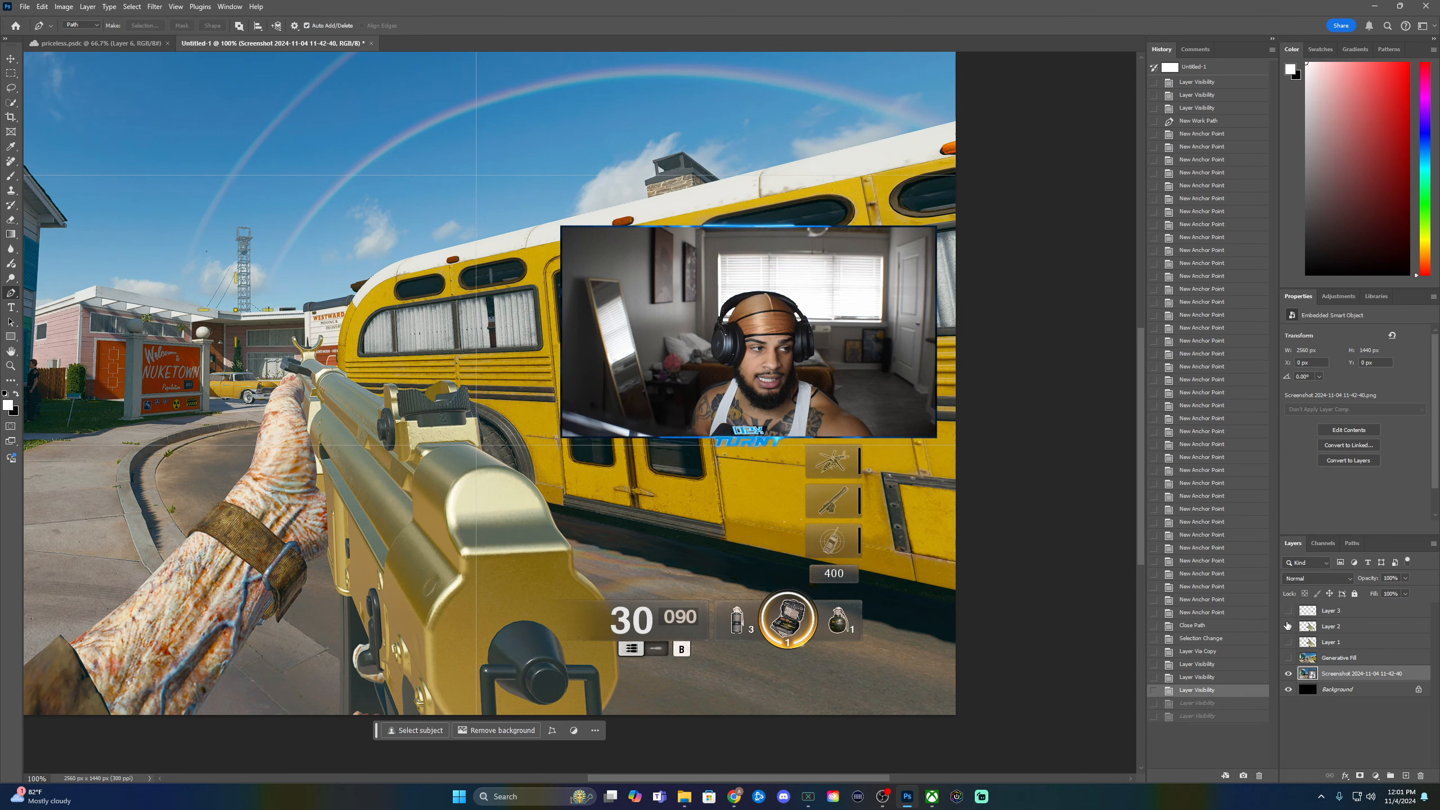
key(ctrl+z)
key(ctrl+z)
key(ctrl+z)
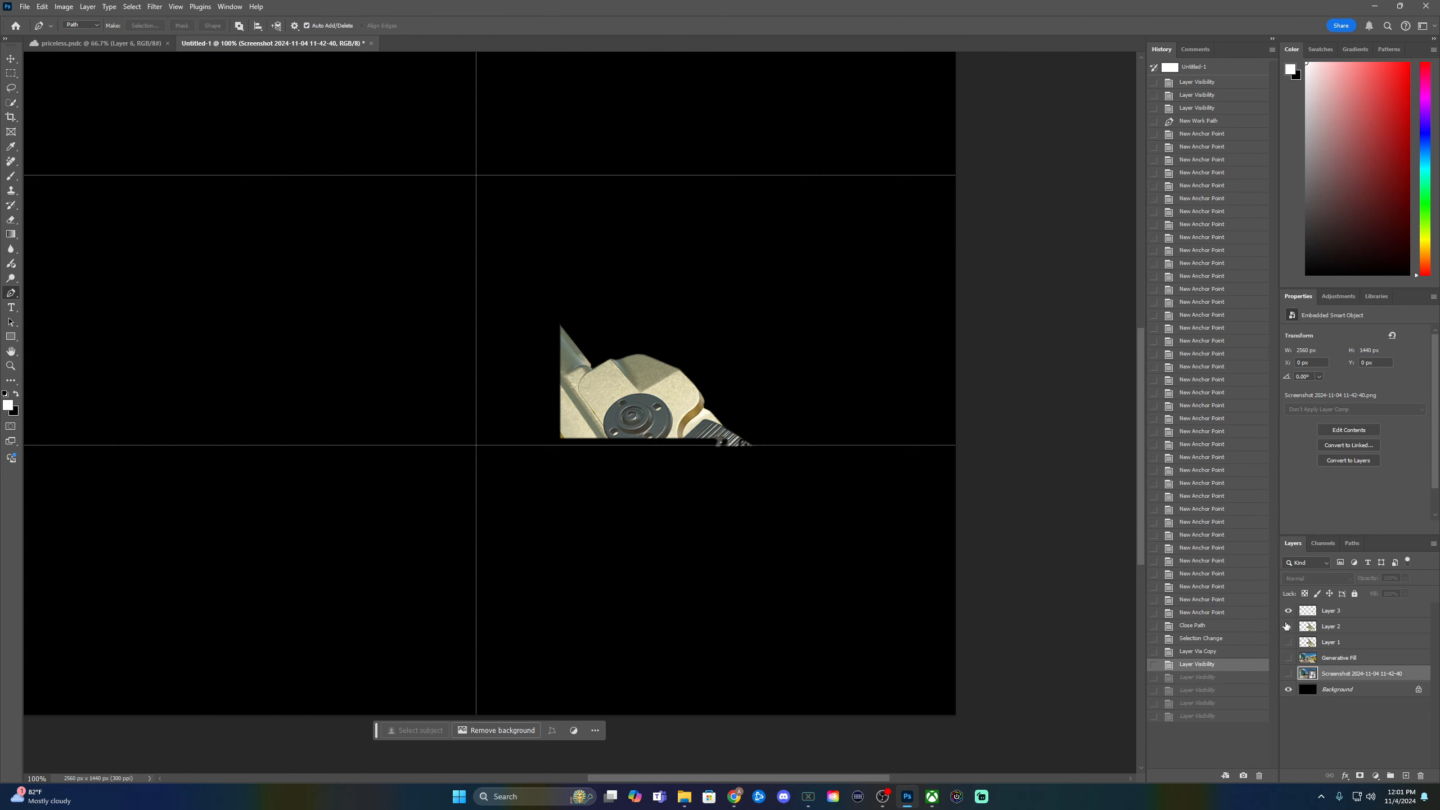
key(ctrl+z)
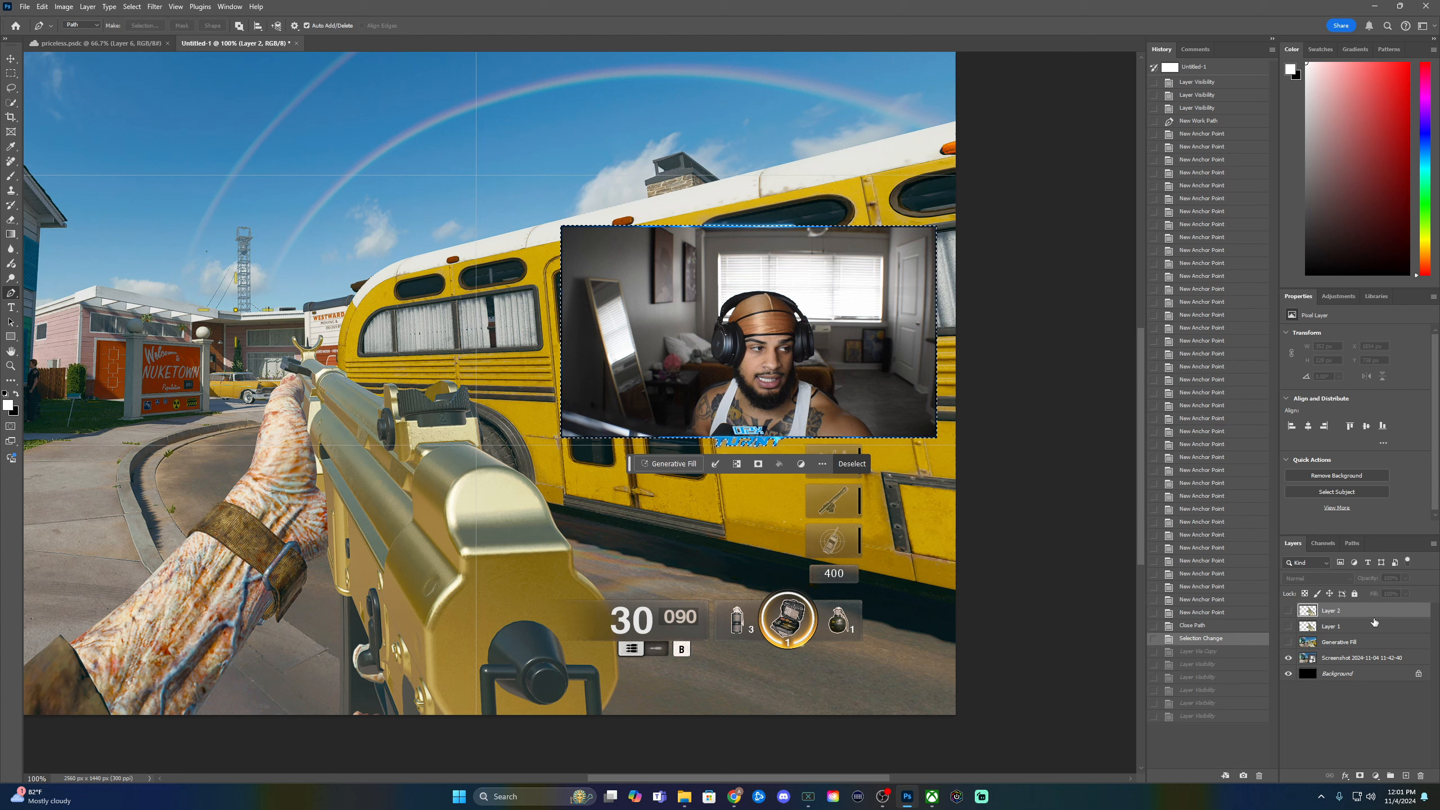
- Copy the webcam selection from the gameplay screenshot layer to a new layer and hide the screenshot layer
click(1336, 658)
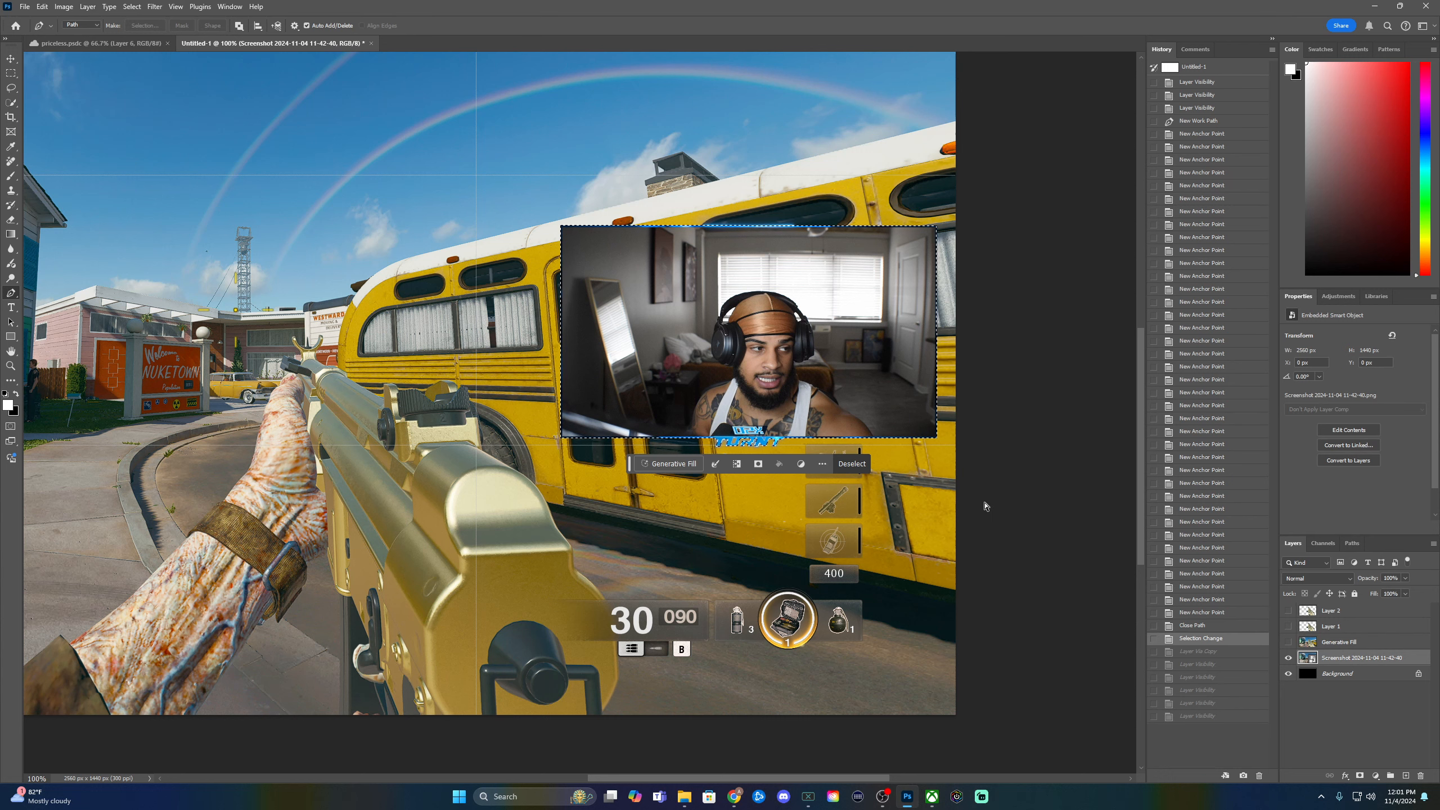
key(ctrl+j)
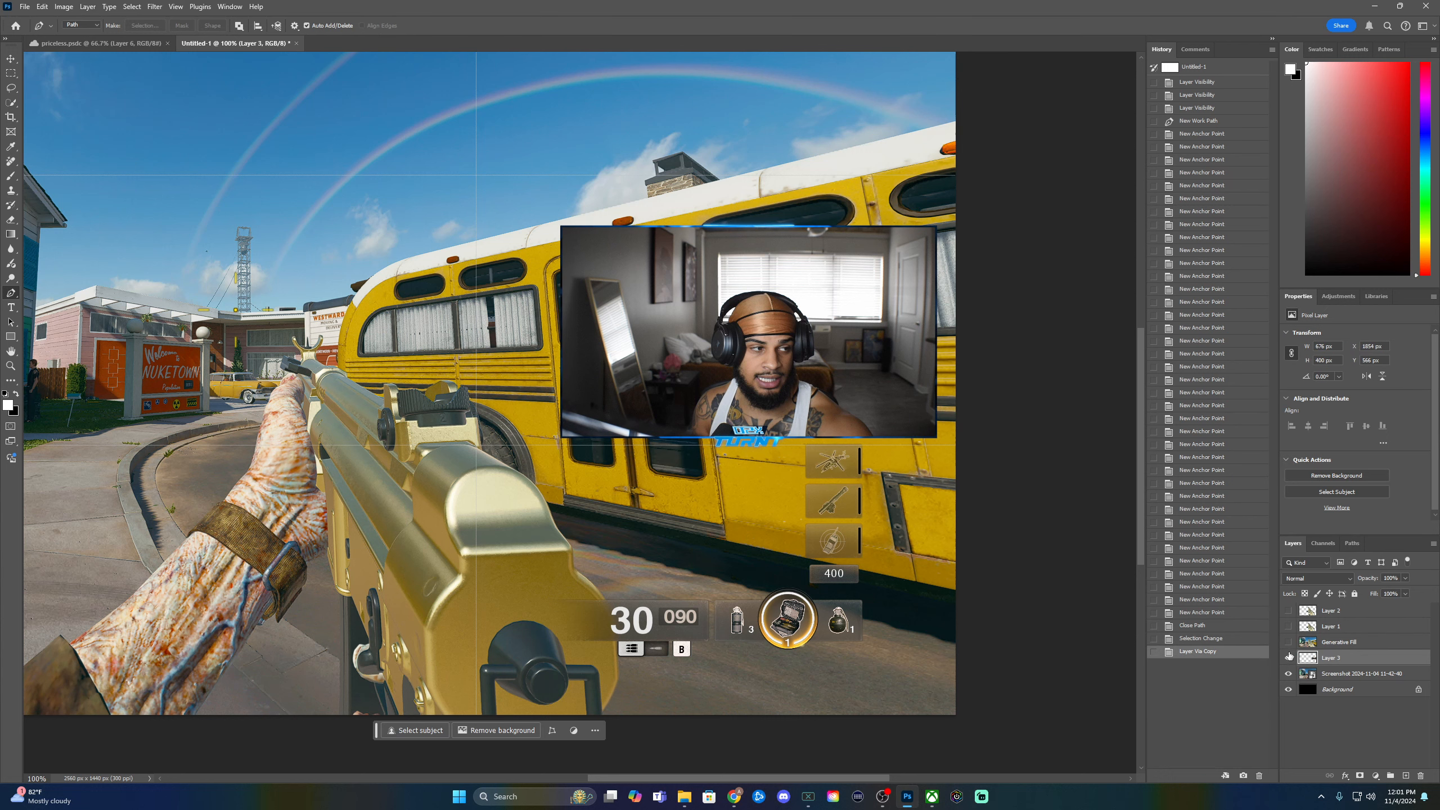
click(1288, 673)
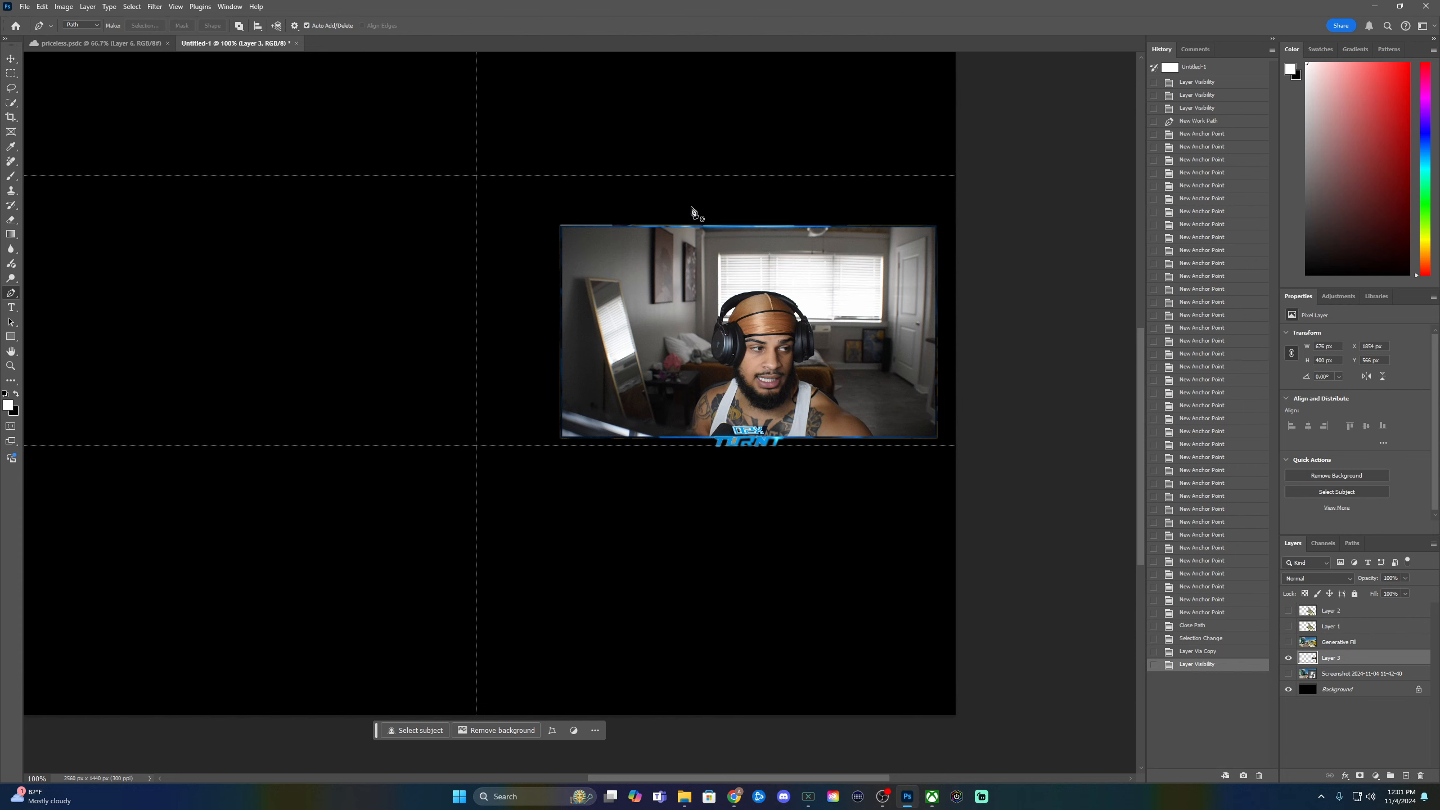
- Trace a closed Pen path around the yellow patch inside the letter U of the logo below the webcam frame
key(ctrl+plus)
key(ctrl+plus)
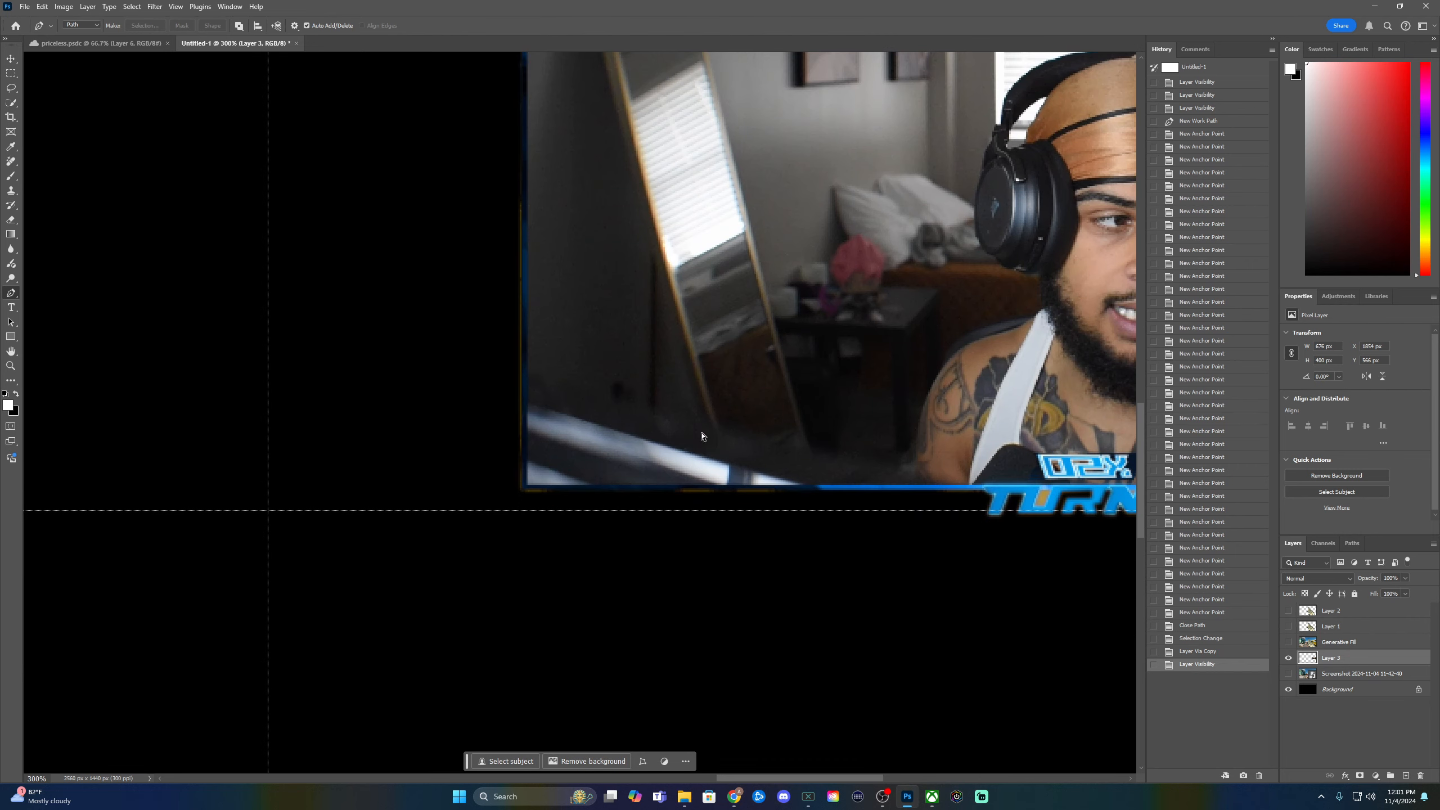
drag(1017, 374, 643, 320)
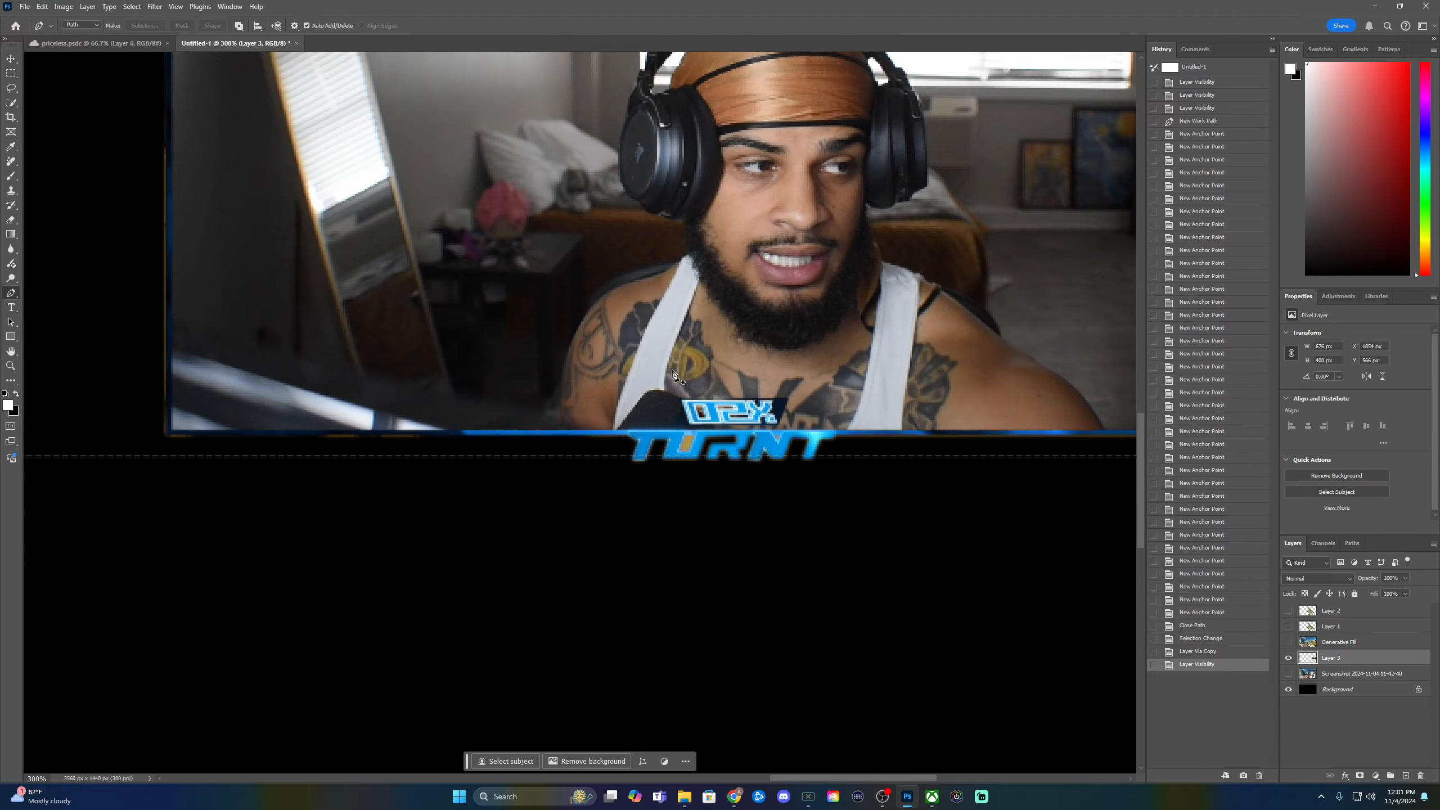
key(ctrl+plus)
key(ctrl+plus)
key(ctrl+plus)
key(ctrl+plus)
key(ctrl+plus)
key(ctrl+plus)
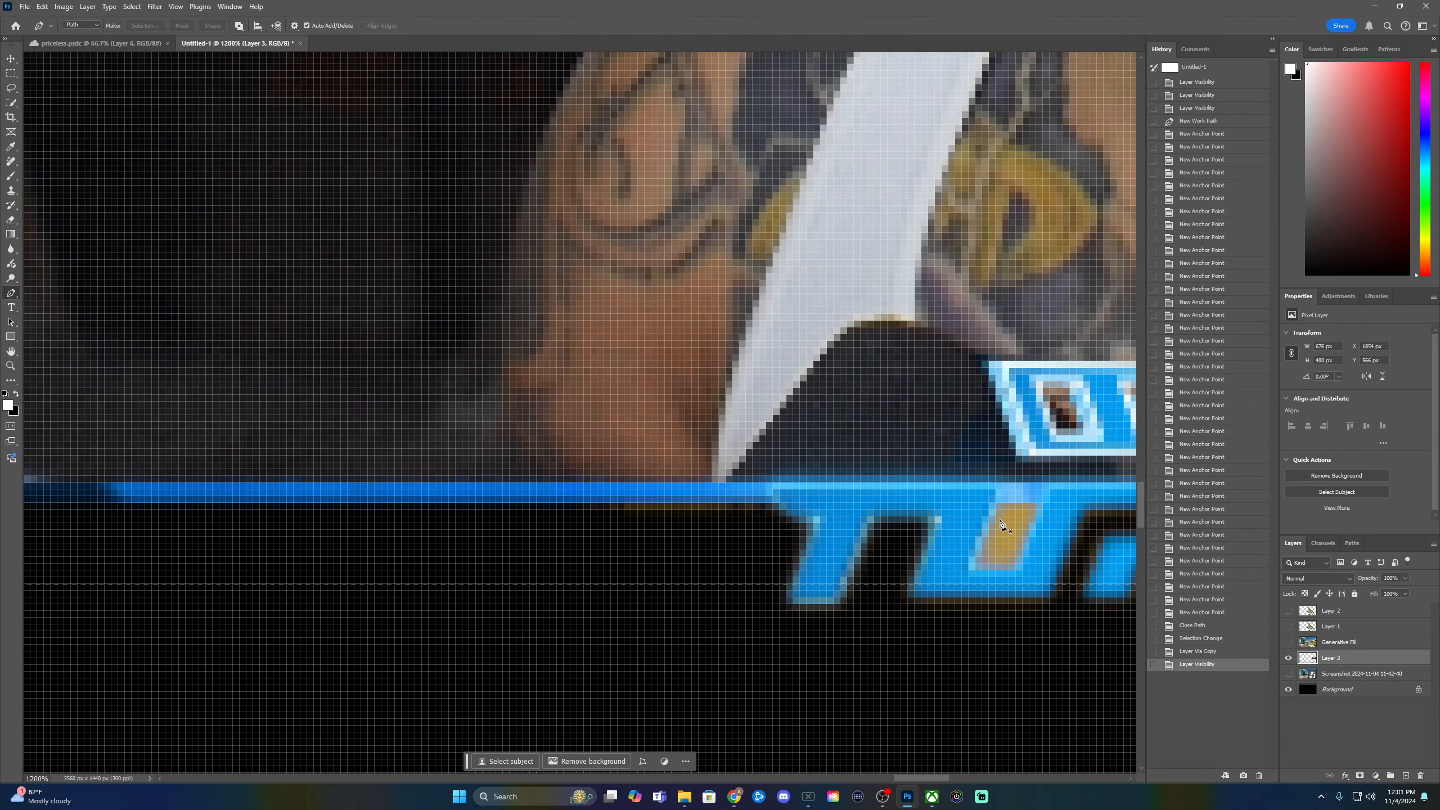
click(995, 505)
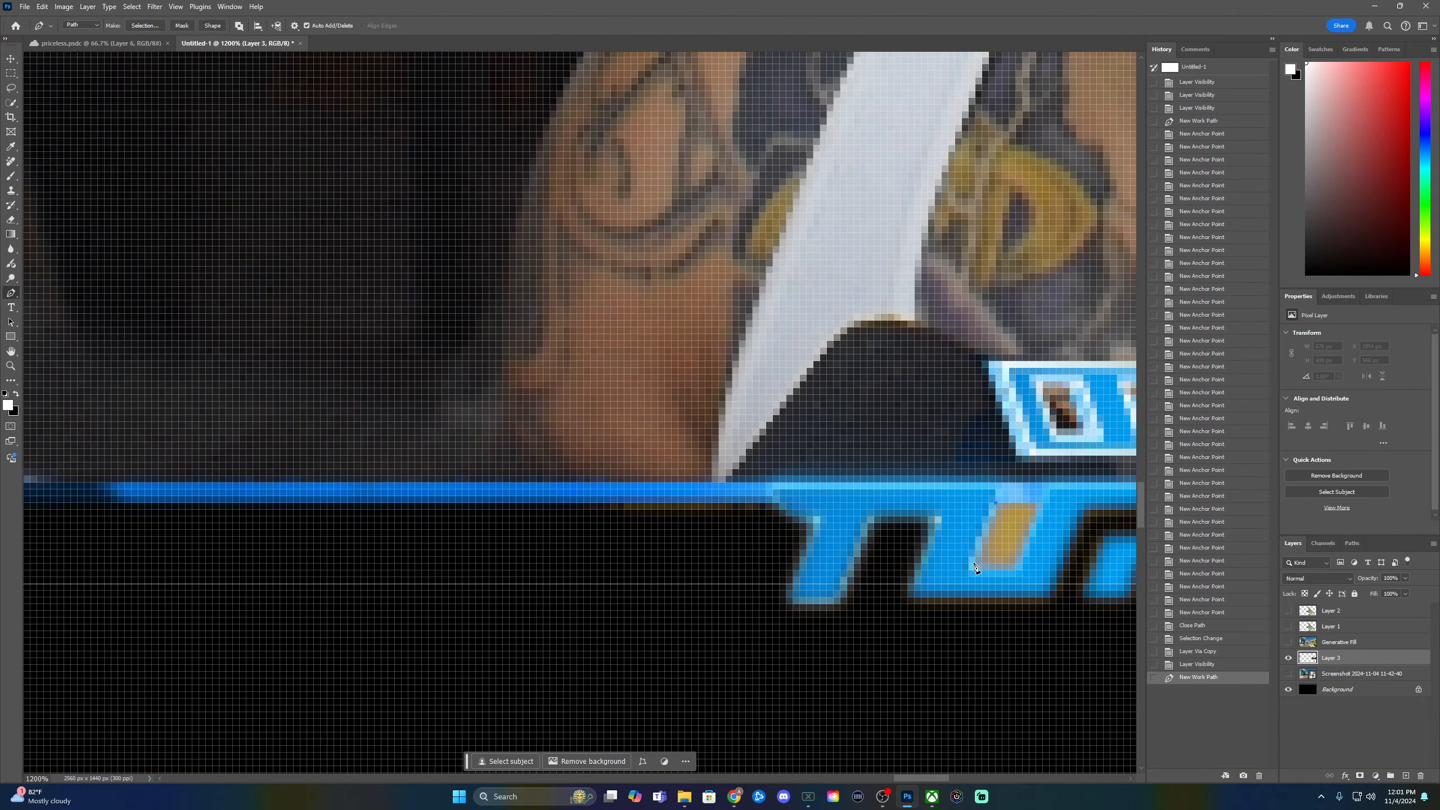
click(976, 567)
click(1016, 564)
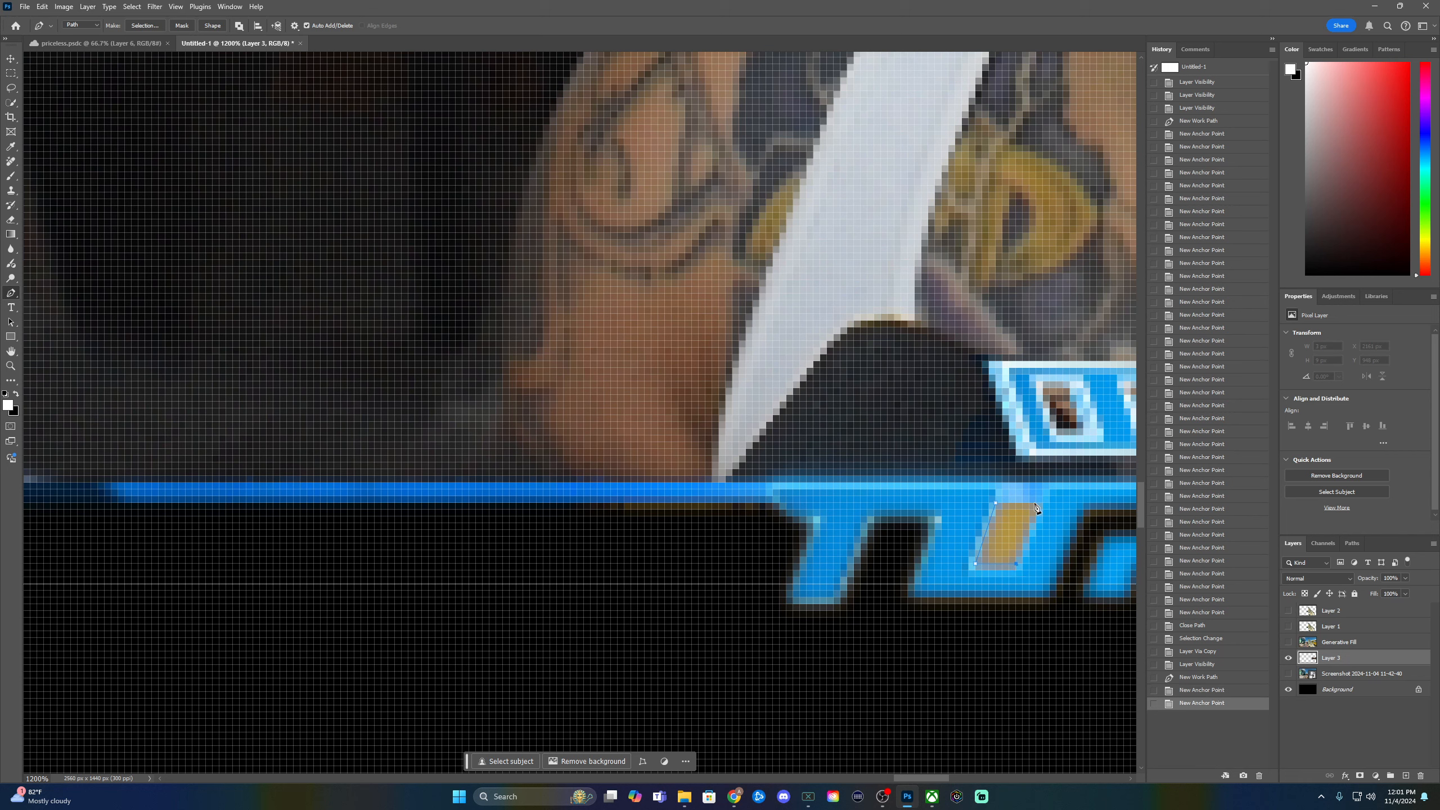
click(1036, 505)
click(1005, 507)
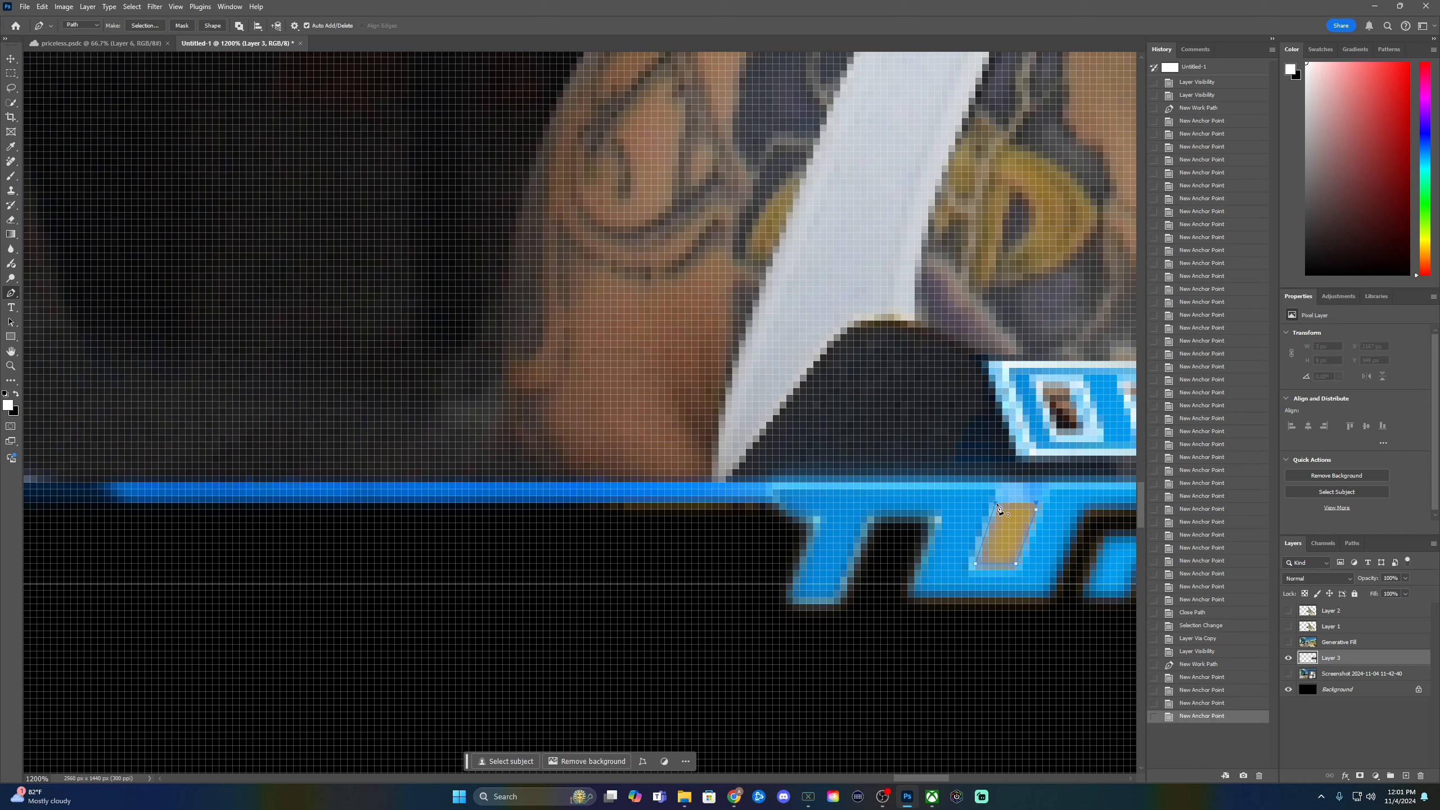
click(998, 507)
- Turn the path into a selection with a 1-pixel feather and delete the yellow patch inside the letter U
right_click(1006, 518)
click(1026, 565)
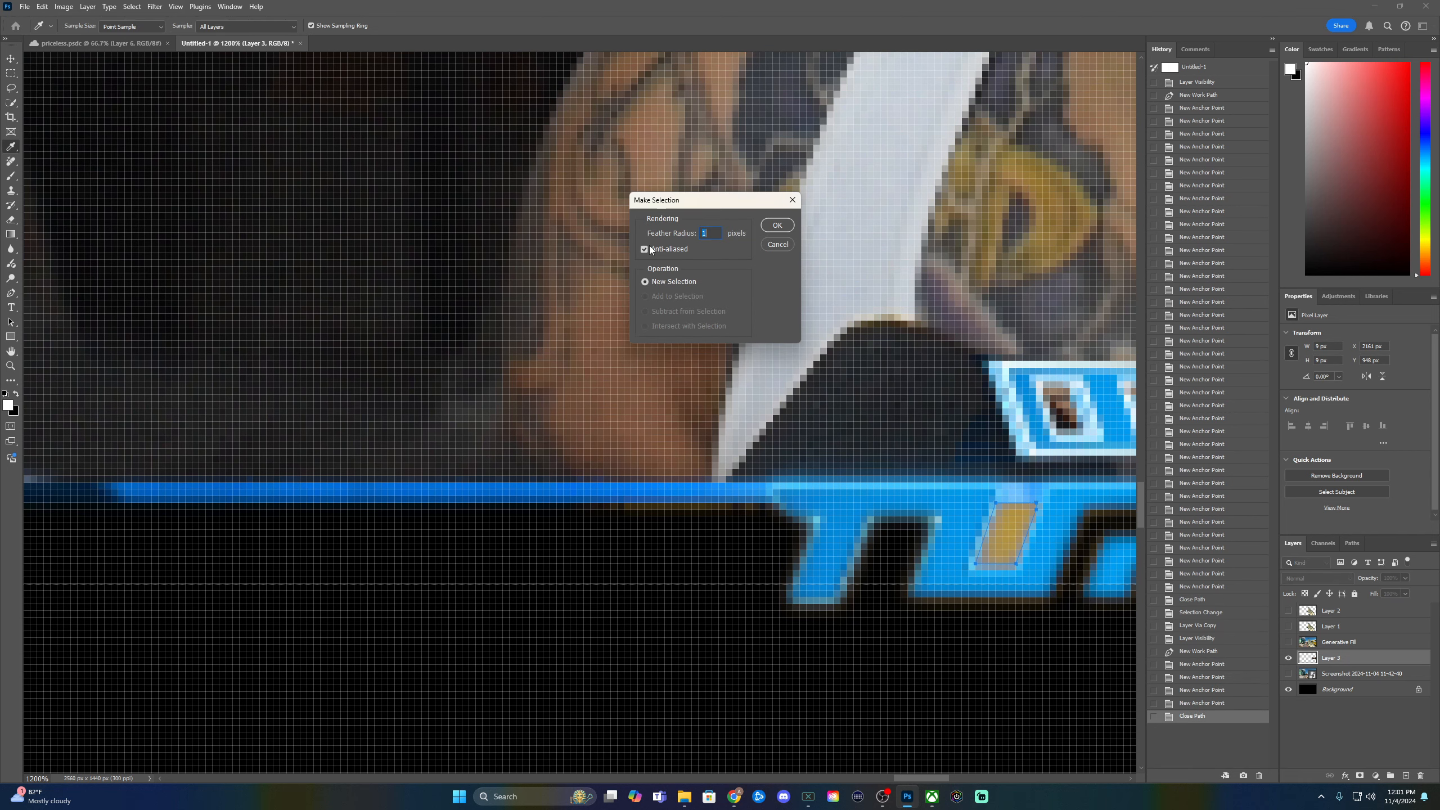
click(777, 225)
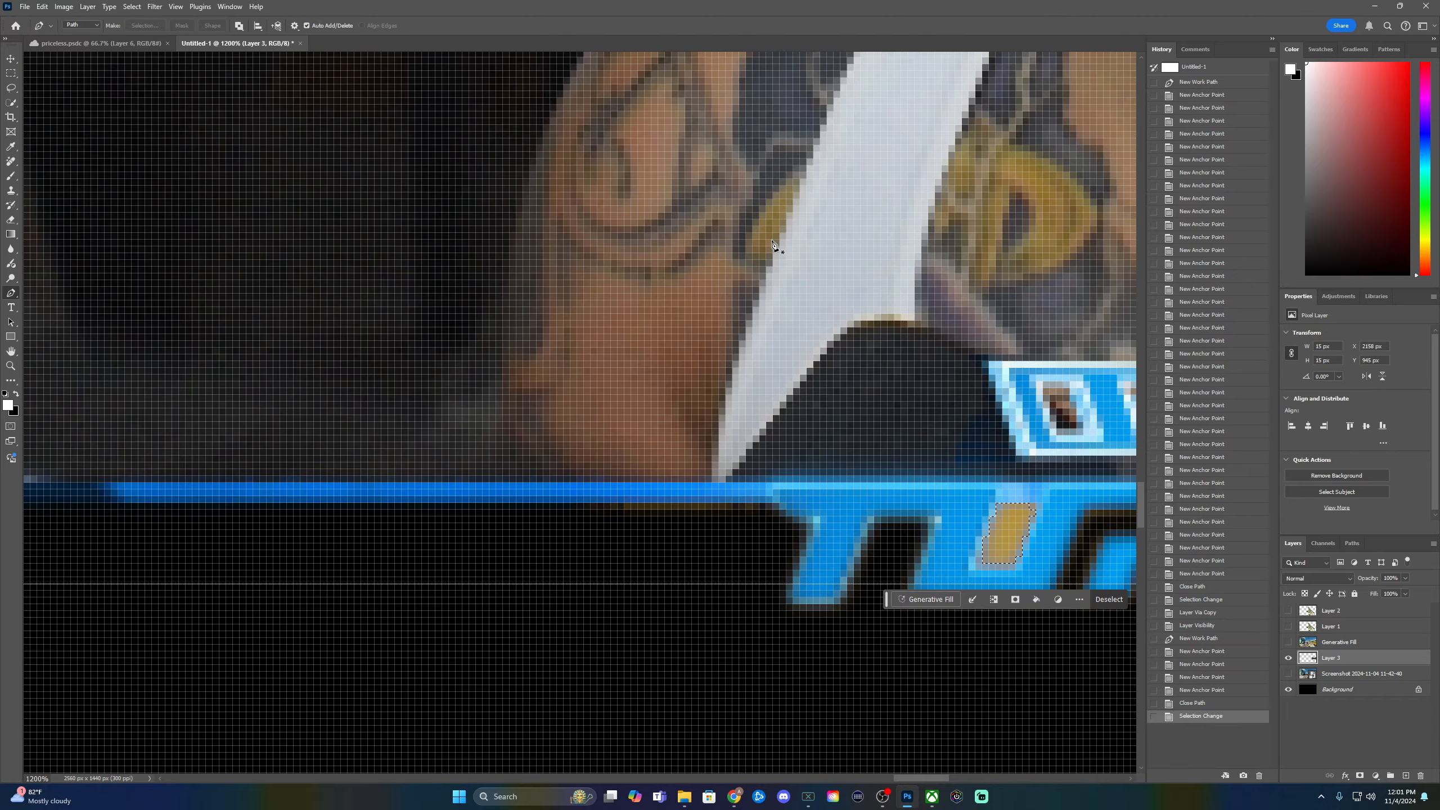
key(Delete)
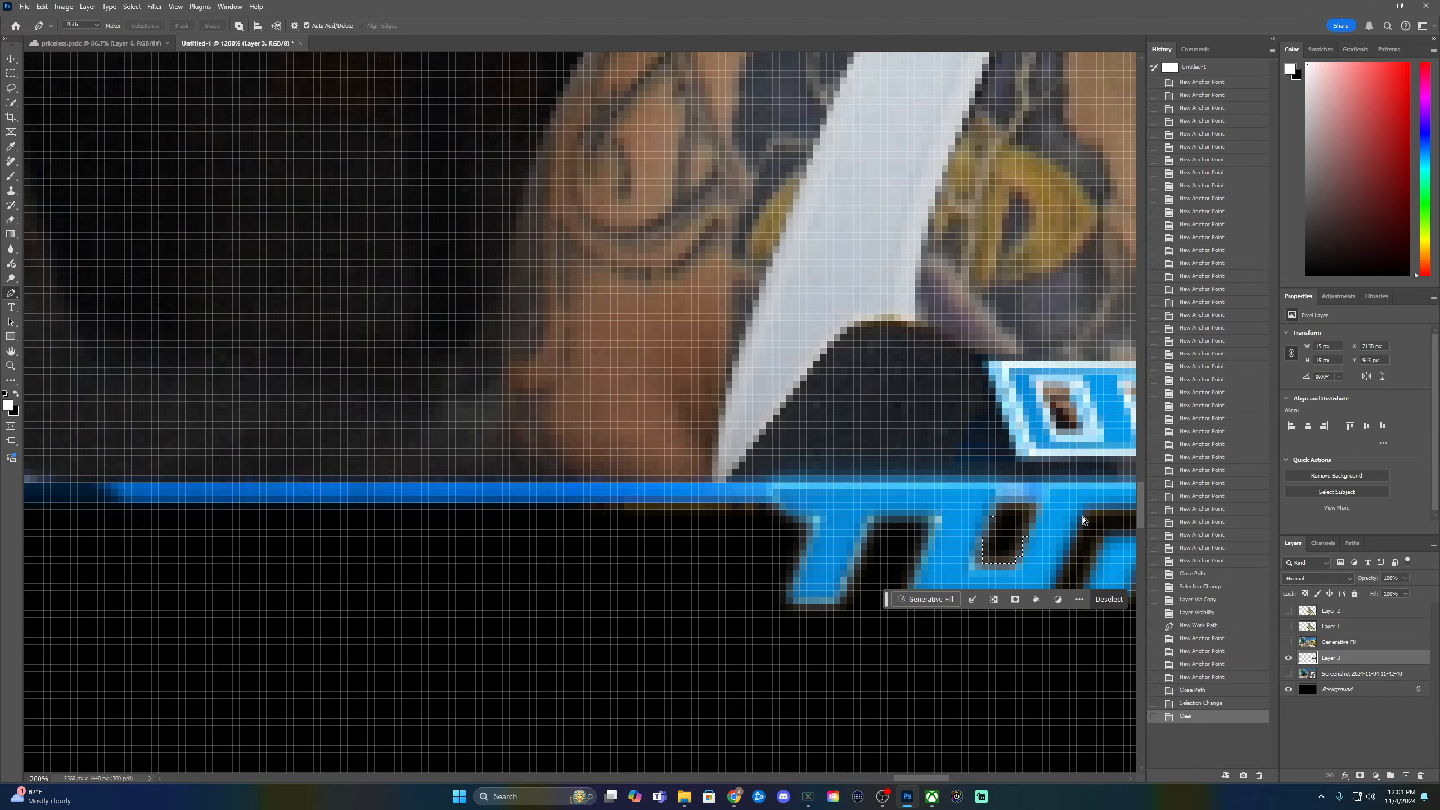
- Show the Generative Fill layer and move the webcam cutout, Layer 3, directly above it
key(ctrl+minus)
key(ctrl+minus)
key(ctrl+minus)
key(ctrl+minus)
key(ctrl+minus)
key(ctrl+minus)
key(ctrl+minus)
key(ctrl+minus)
key(ctrl+minus)
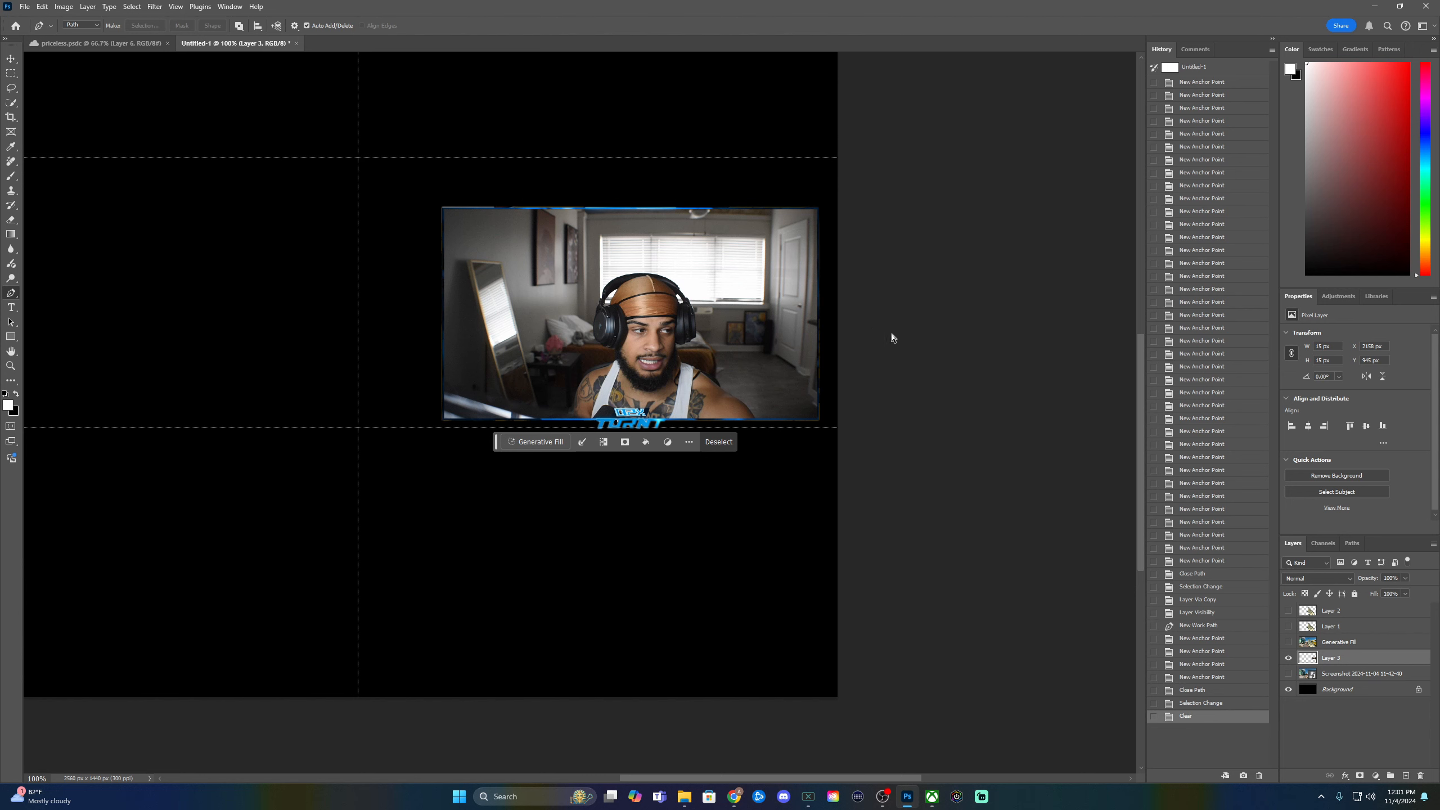
click(1288, 643)
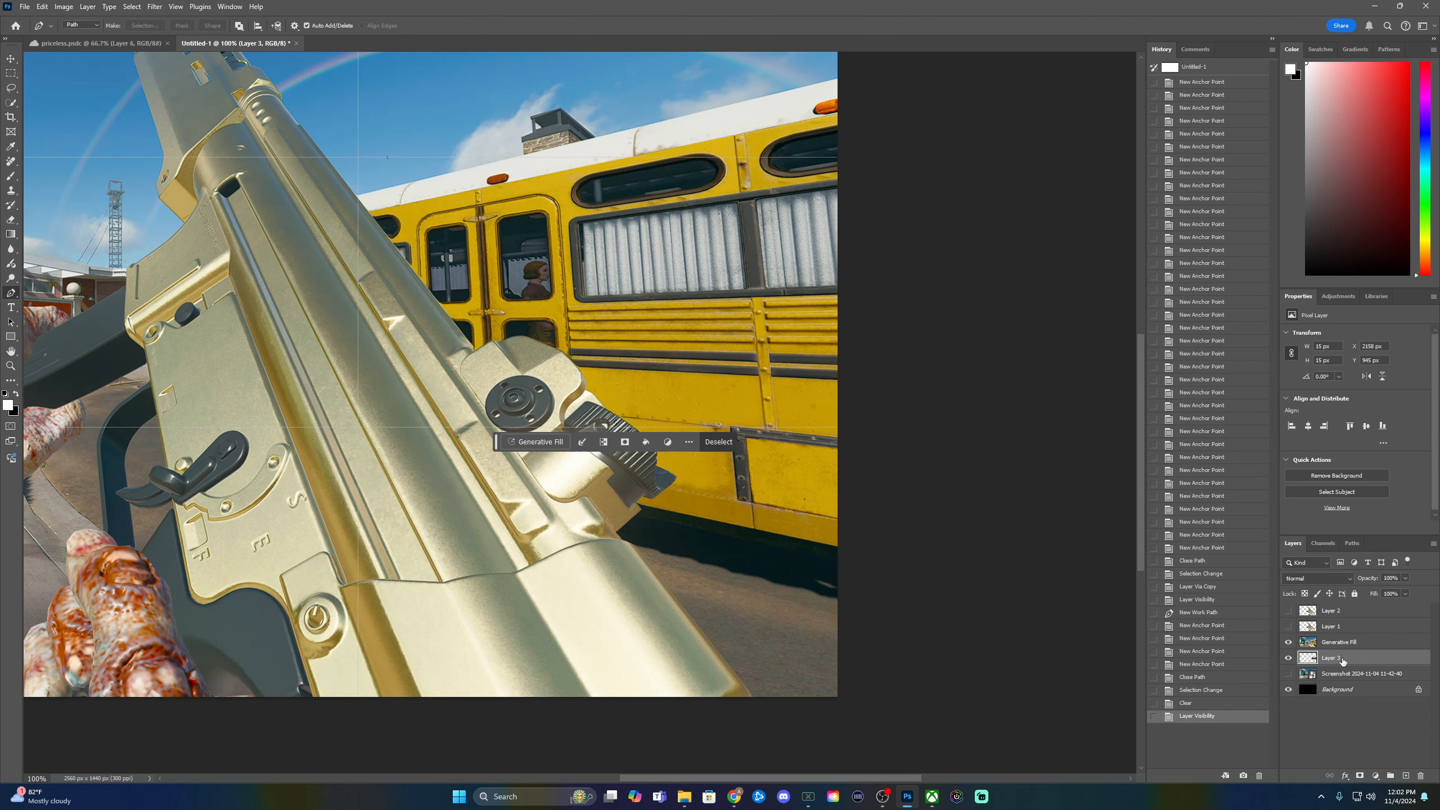
drag(1343, 661, 1343, 640)
key(ctrl+minus)
key(ctrl+minus)
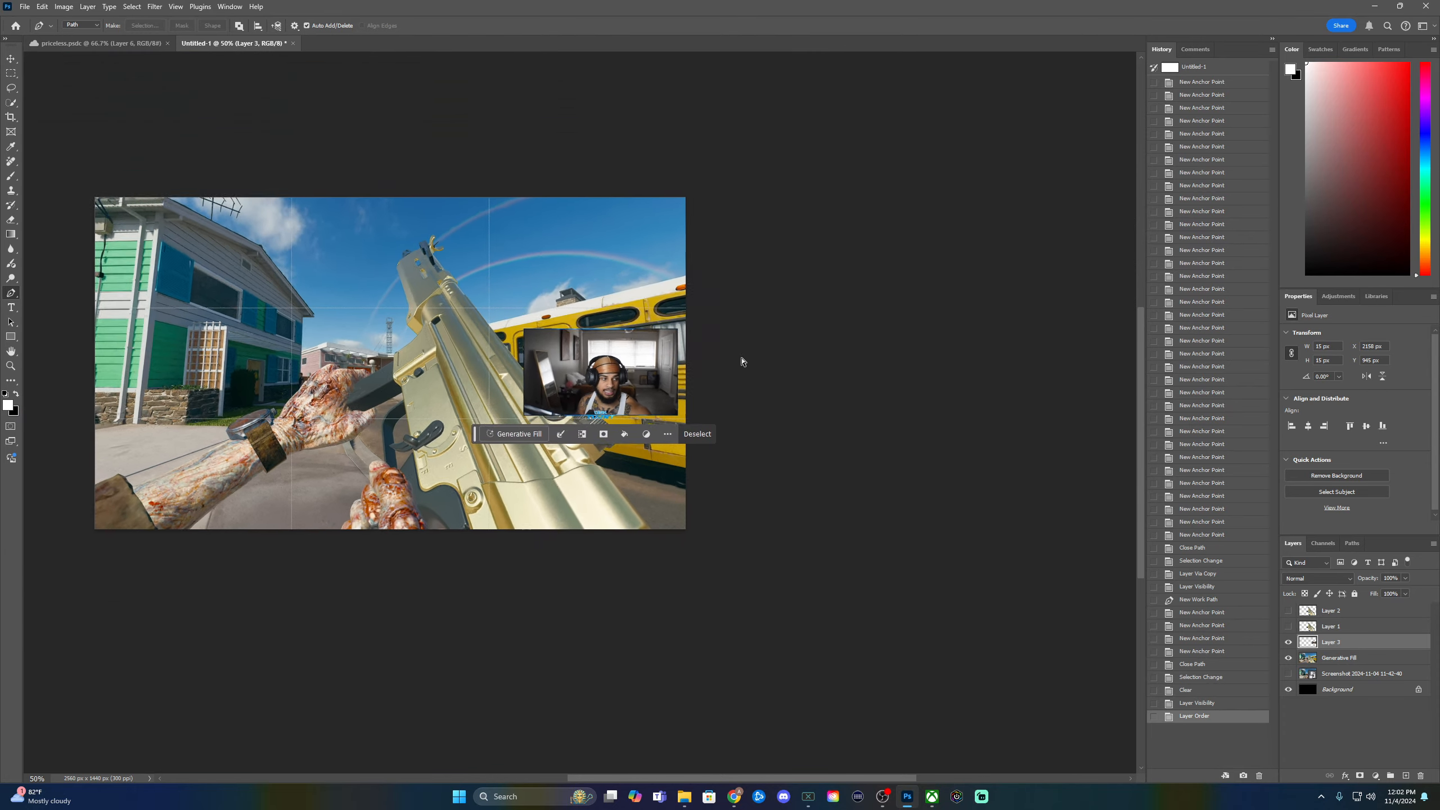
- Move the webcam cutout over the green house with the Move tool and hide its layer, Layer 3
key(ctrl+minus)
key(ctrl+minus)
click(12, 59)
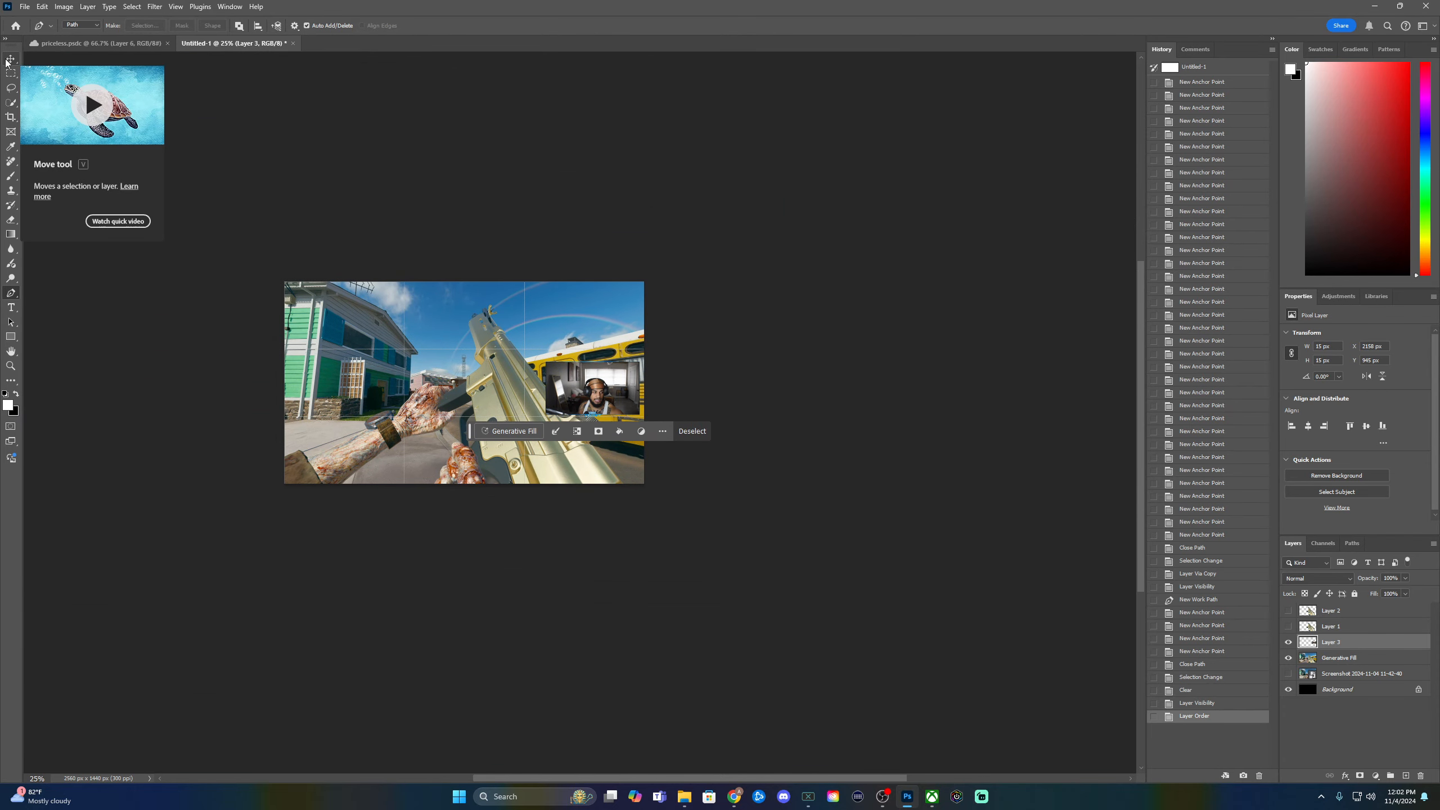
drag(590, 402, 568, 374)
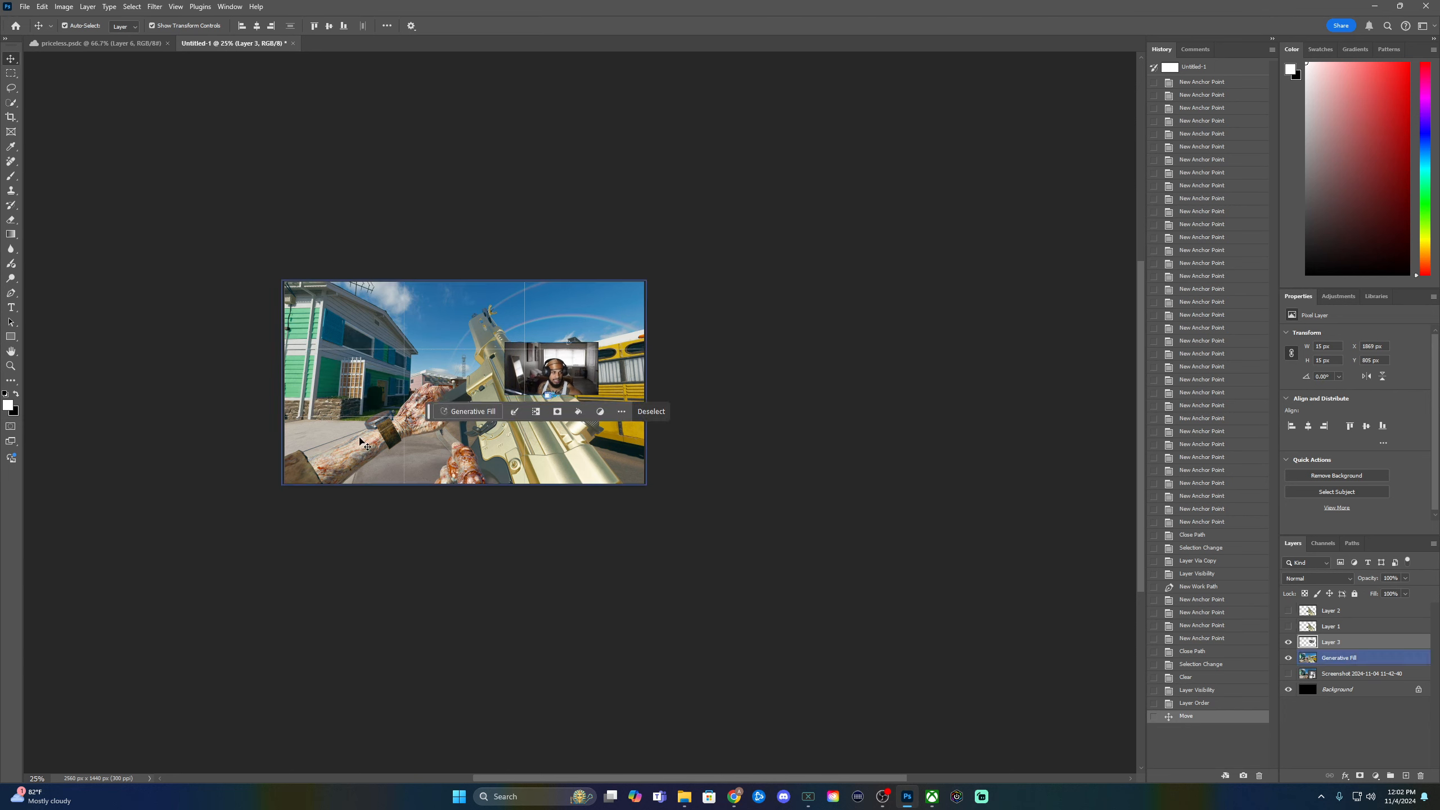
drag(536, 376, 335, 375)
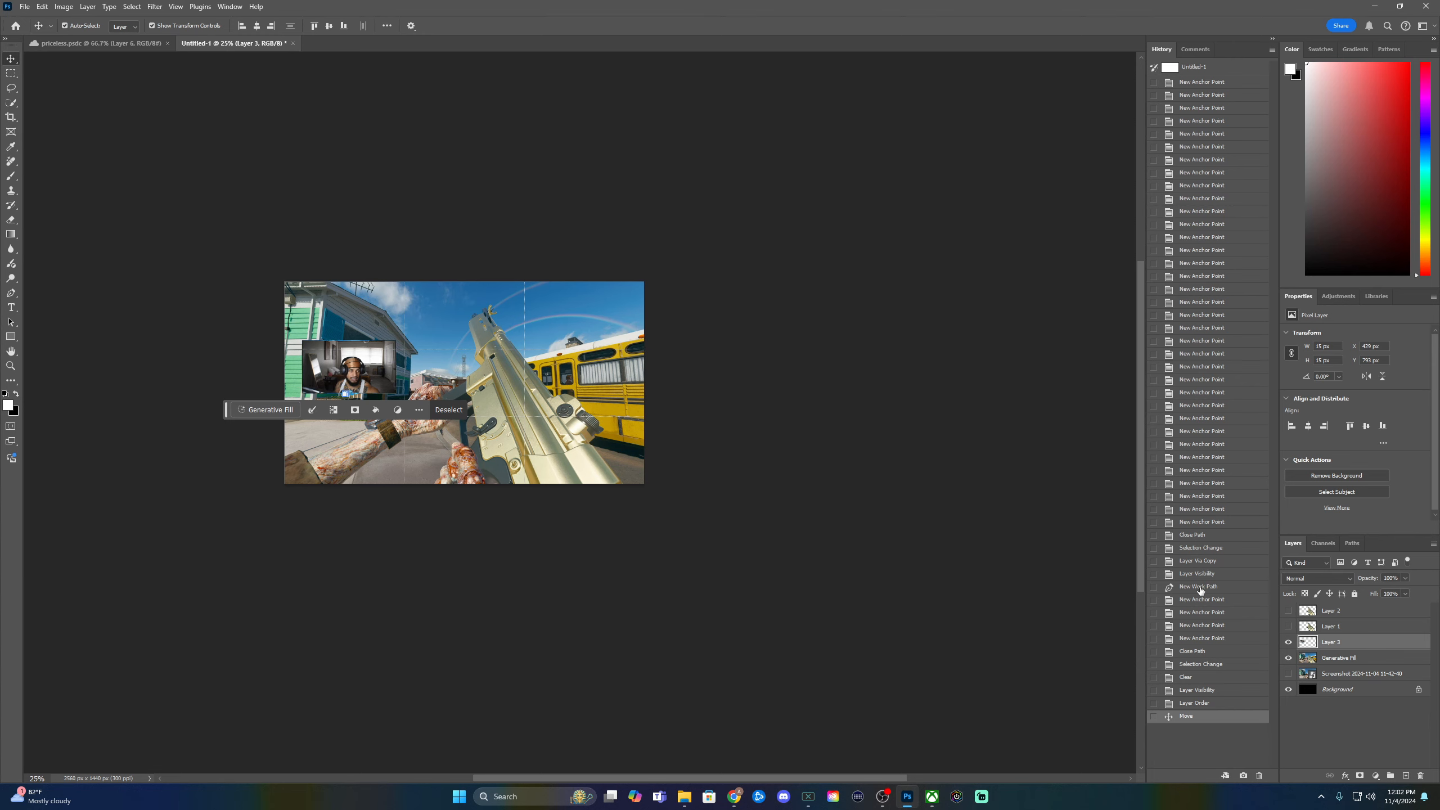
click(1288, 643)
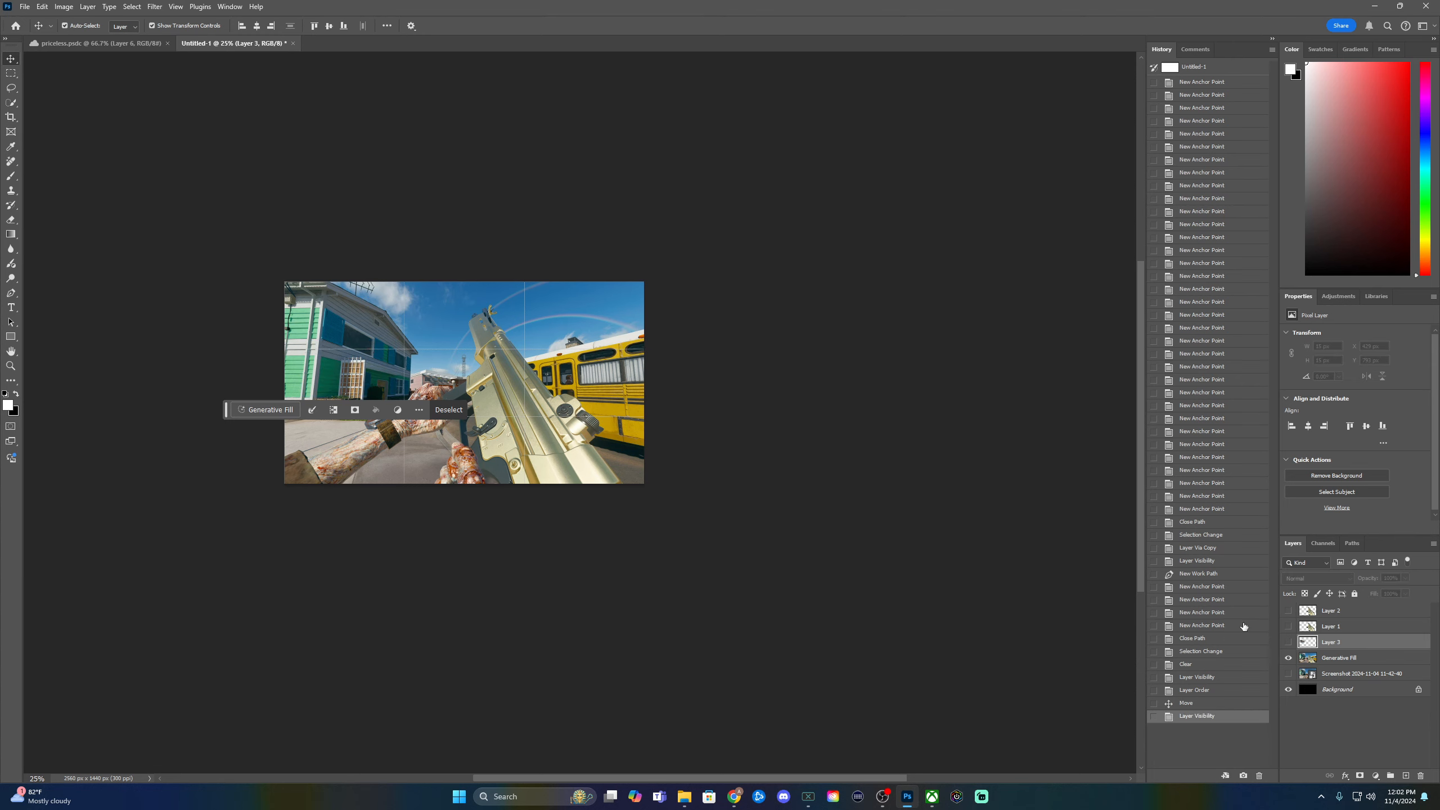
- Show the gun cutout on Layer 2 and make that layer active
scroll(614, 380, up, 3)
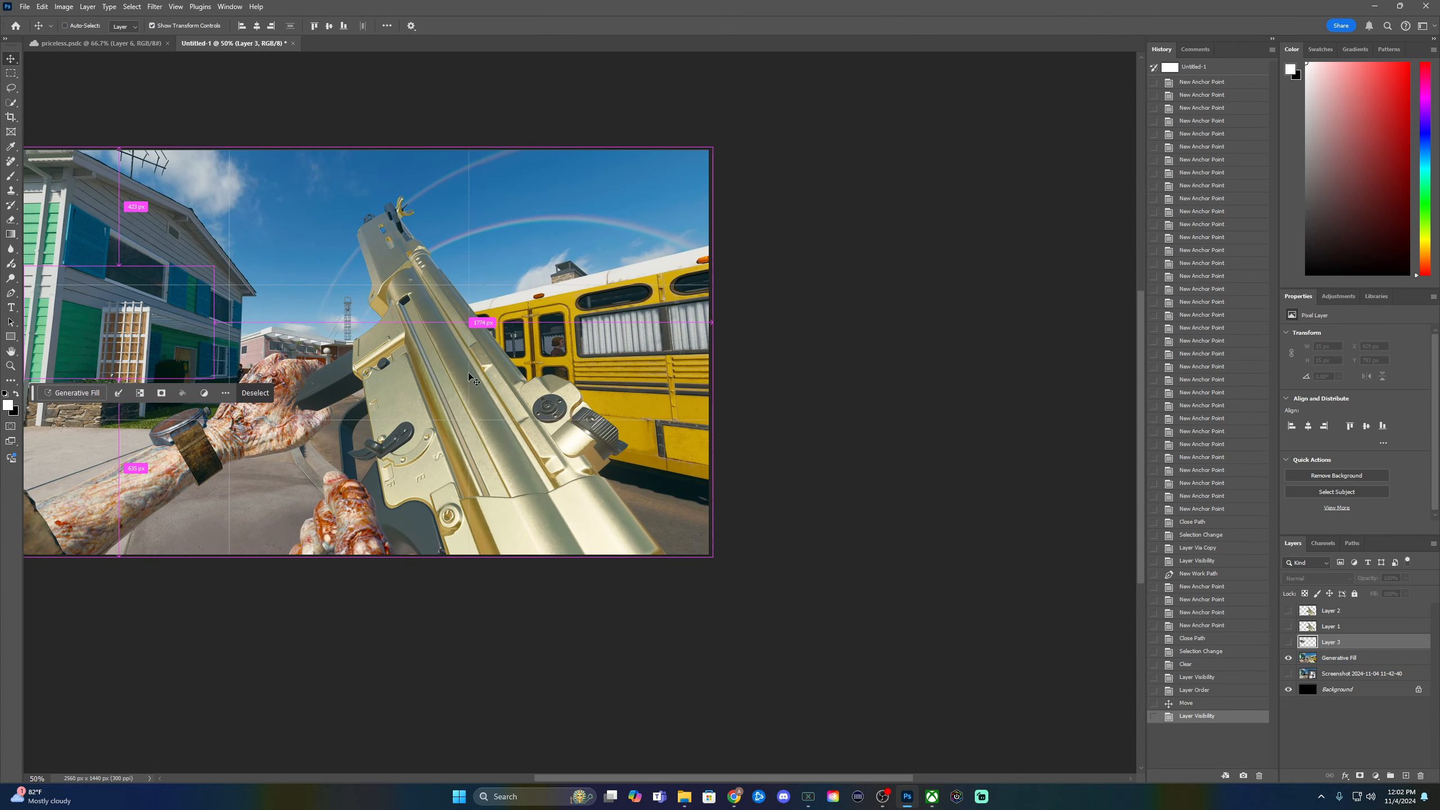
click(1288, 611)
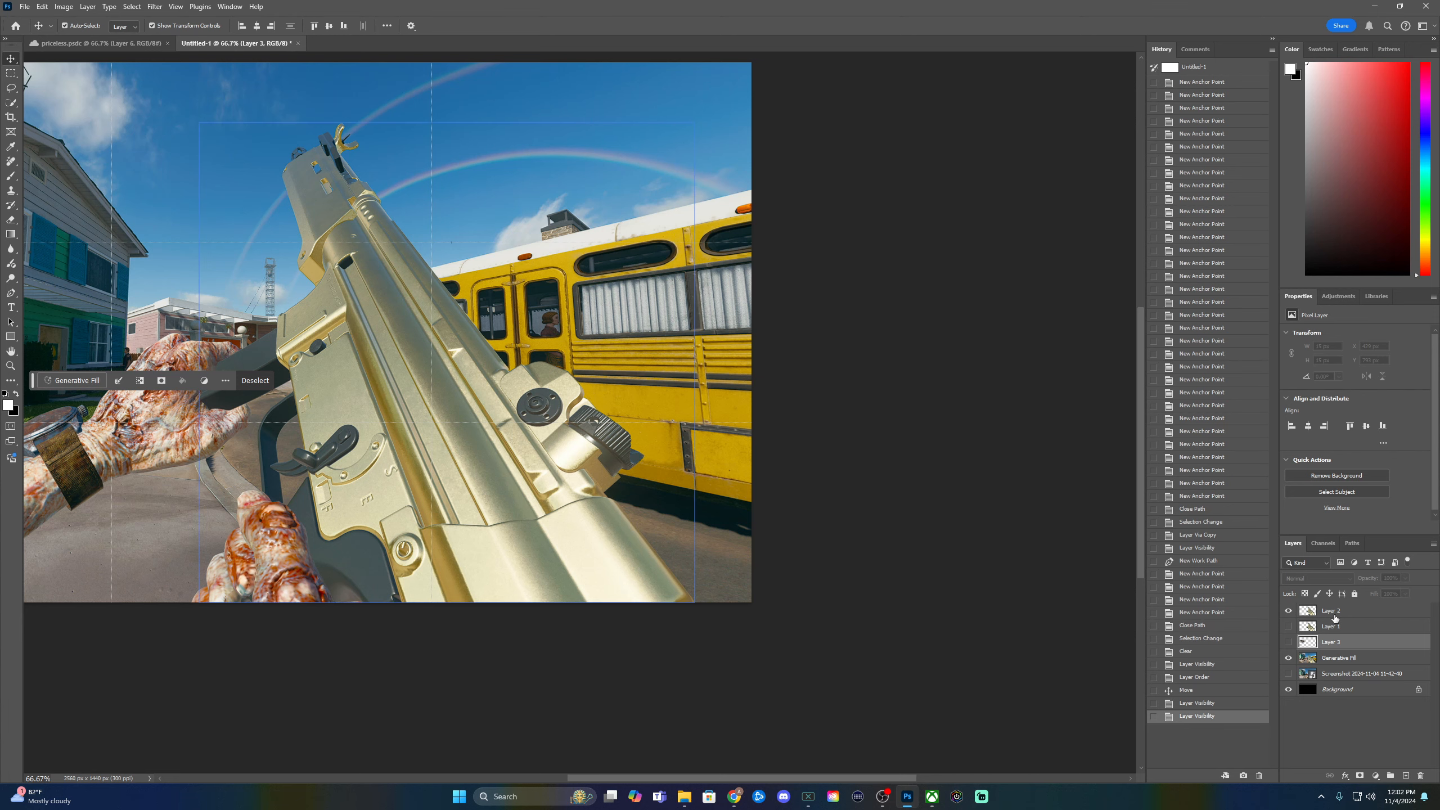
click(1355, 614)
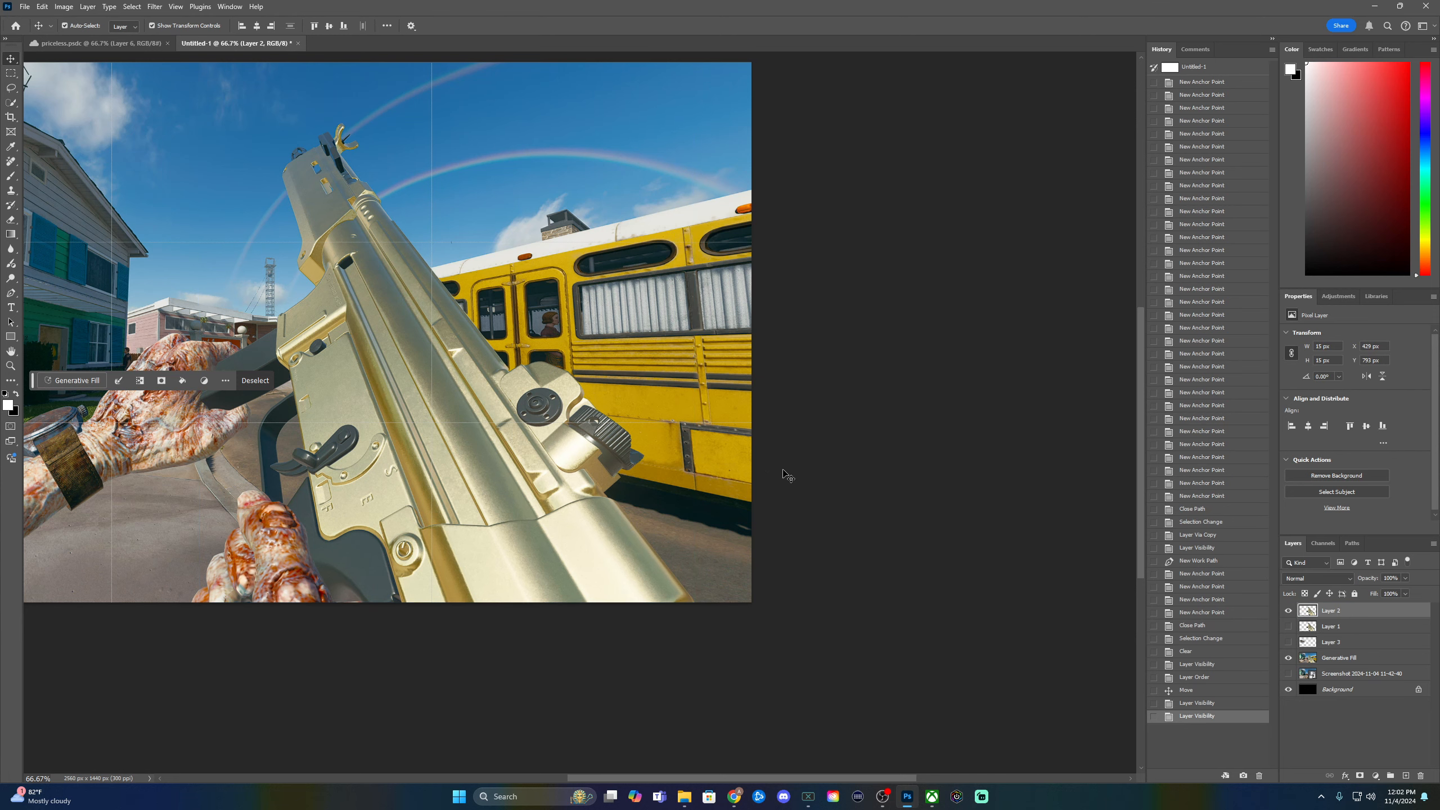
drag(428, 376, 658, 426)
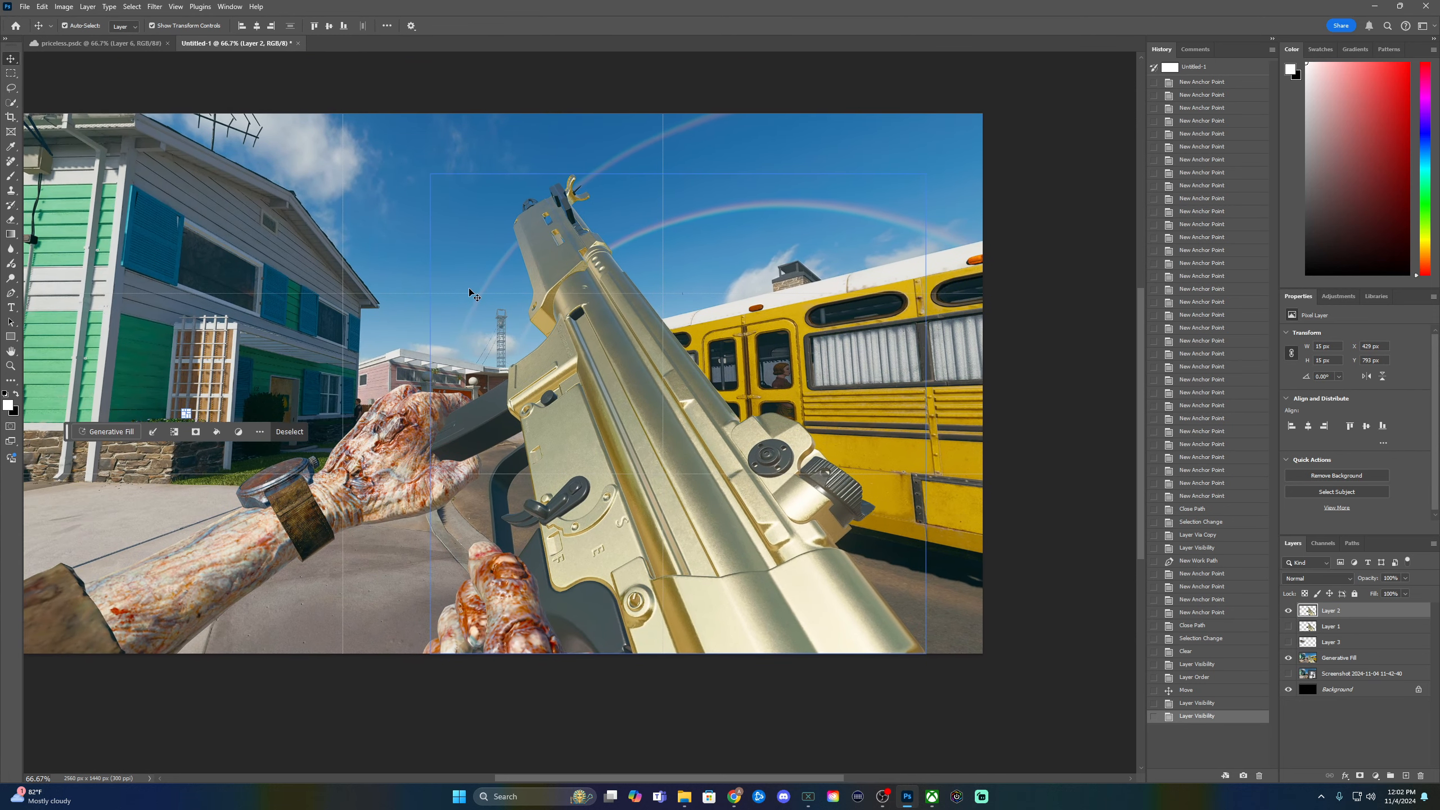
click(153, 7)
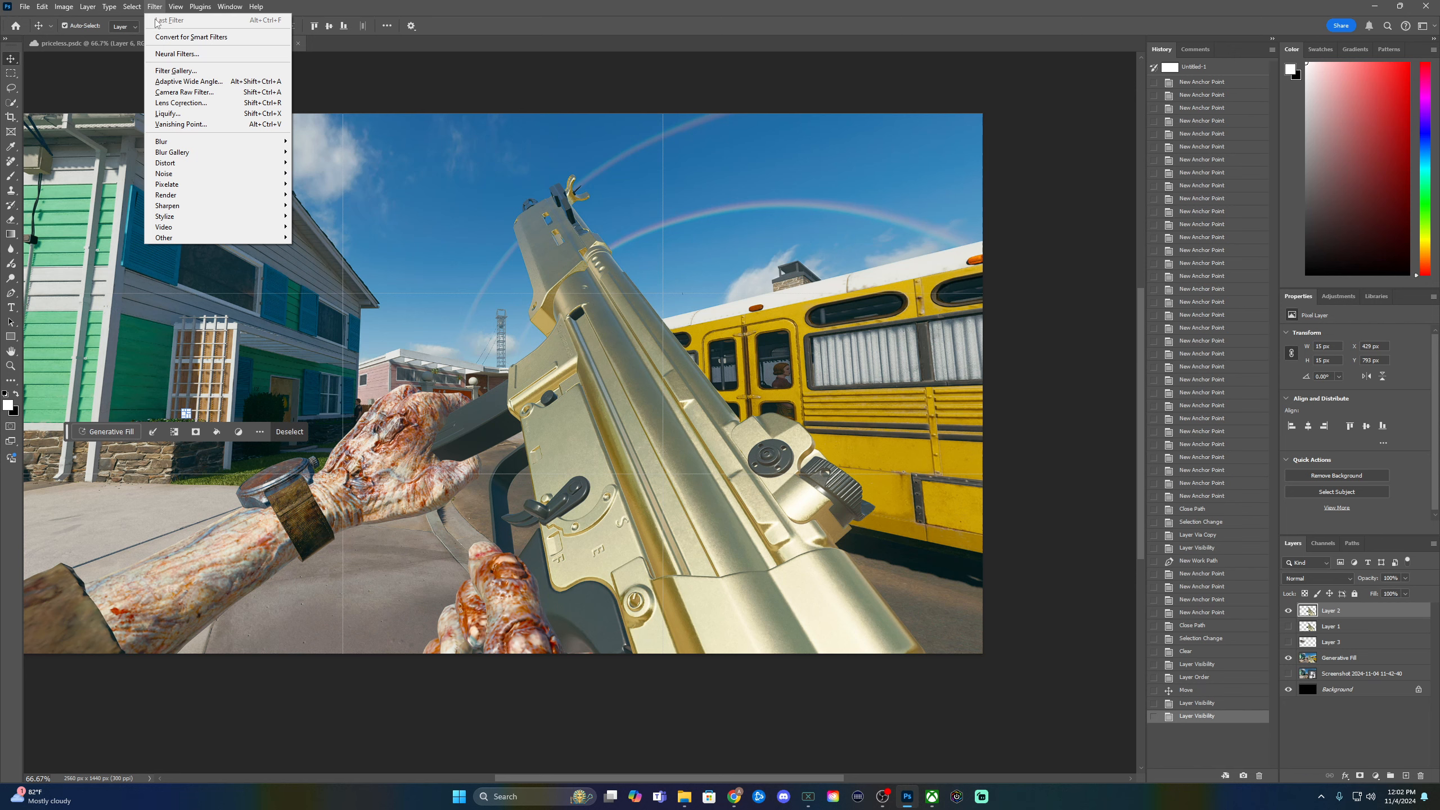
click(173, 98)
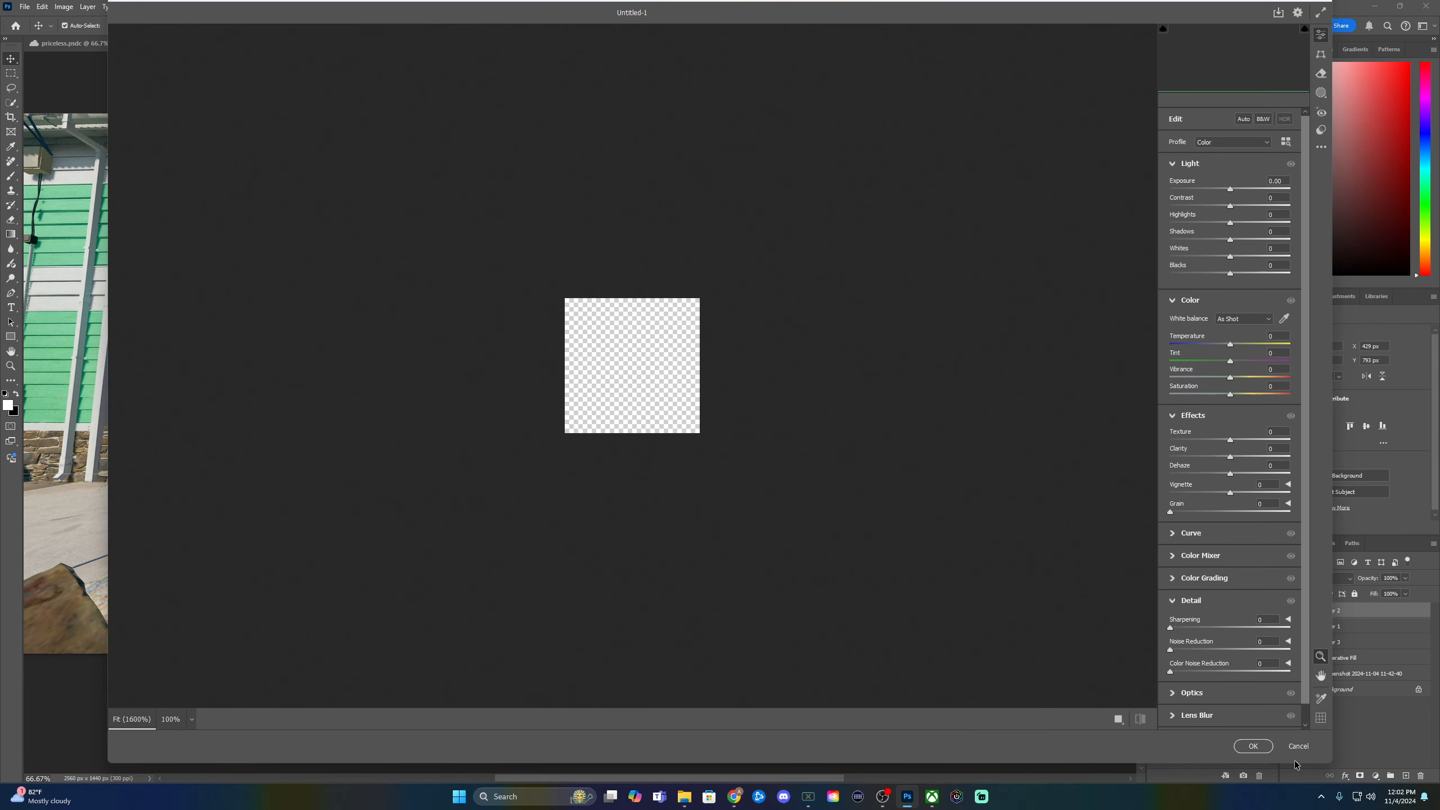
click(1298, 746)
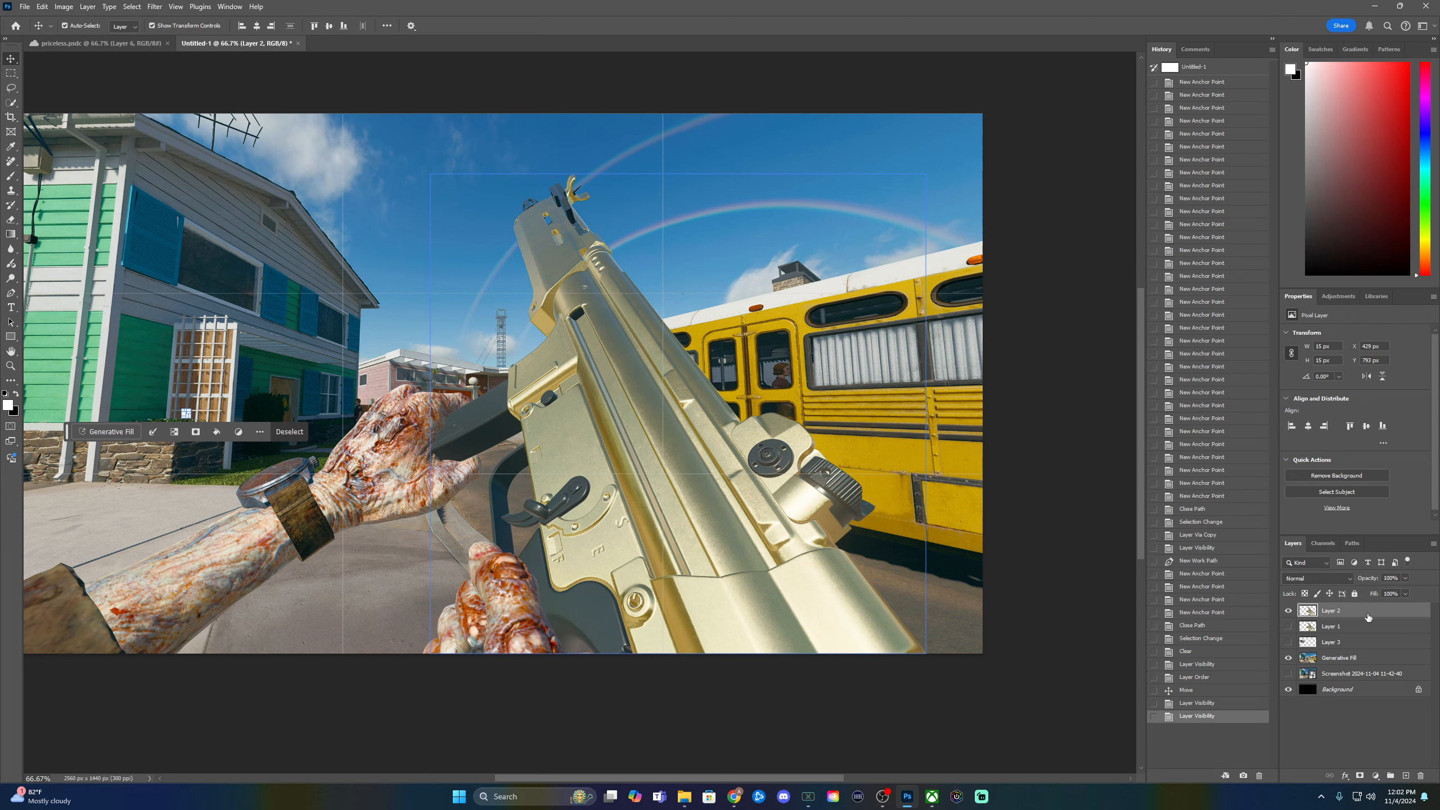
- Clear the active selection and swap the visible background from the Generative Fill layer to the gameplay screenshot layer
click(1290, 613)
click(1290, 612)
click(1289, 659)
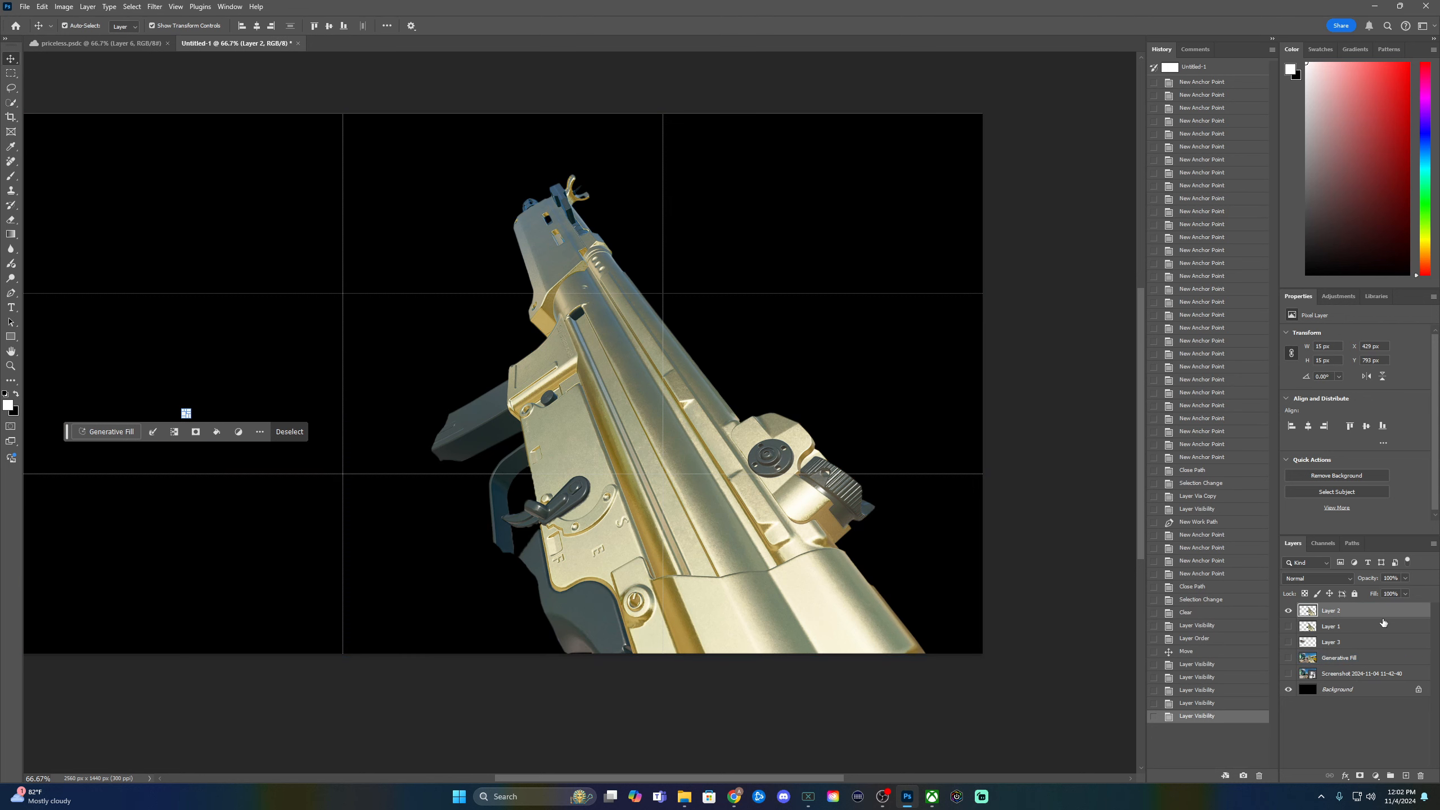
click(155, 7)
click(295, 434)
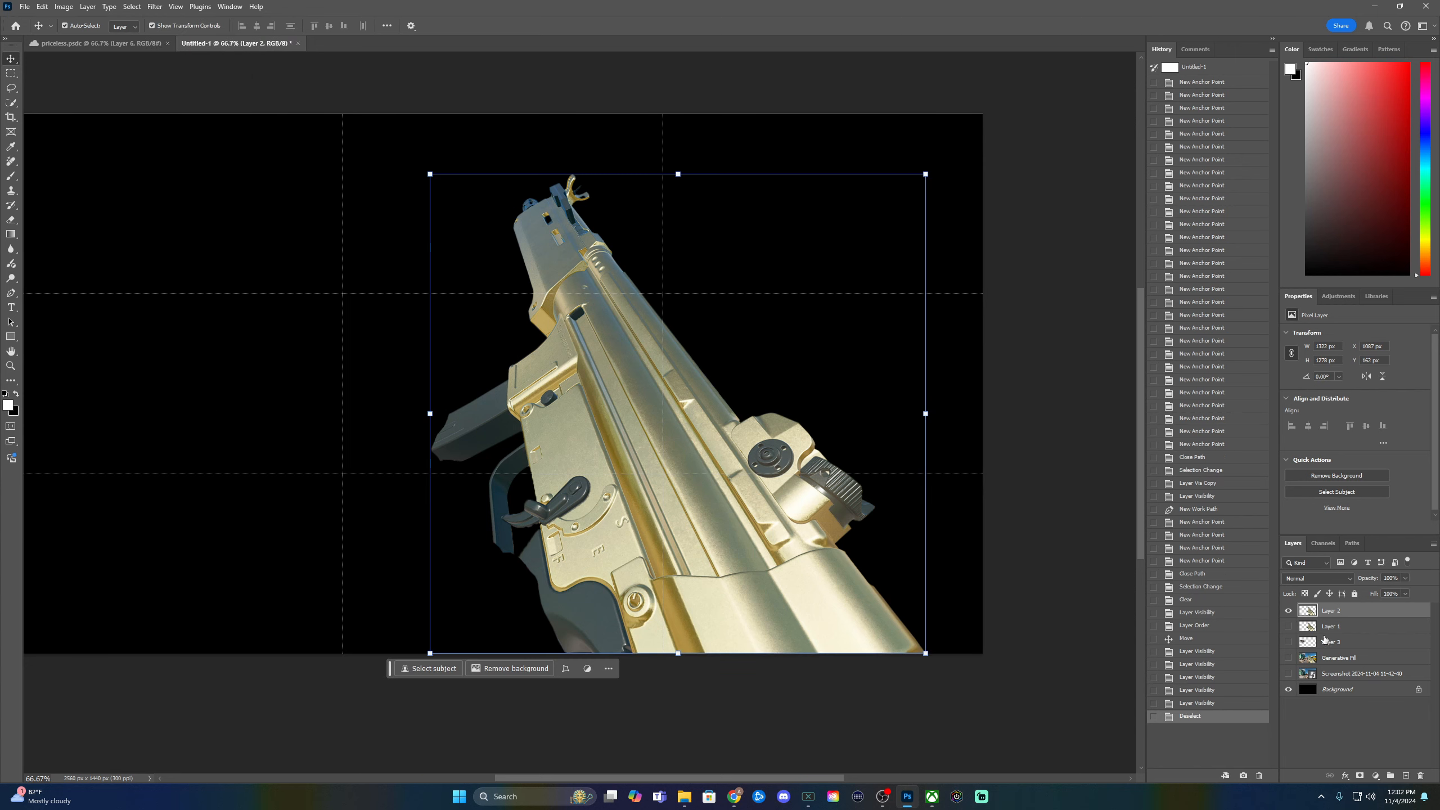
click(1289, 674)
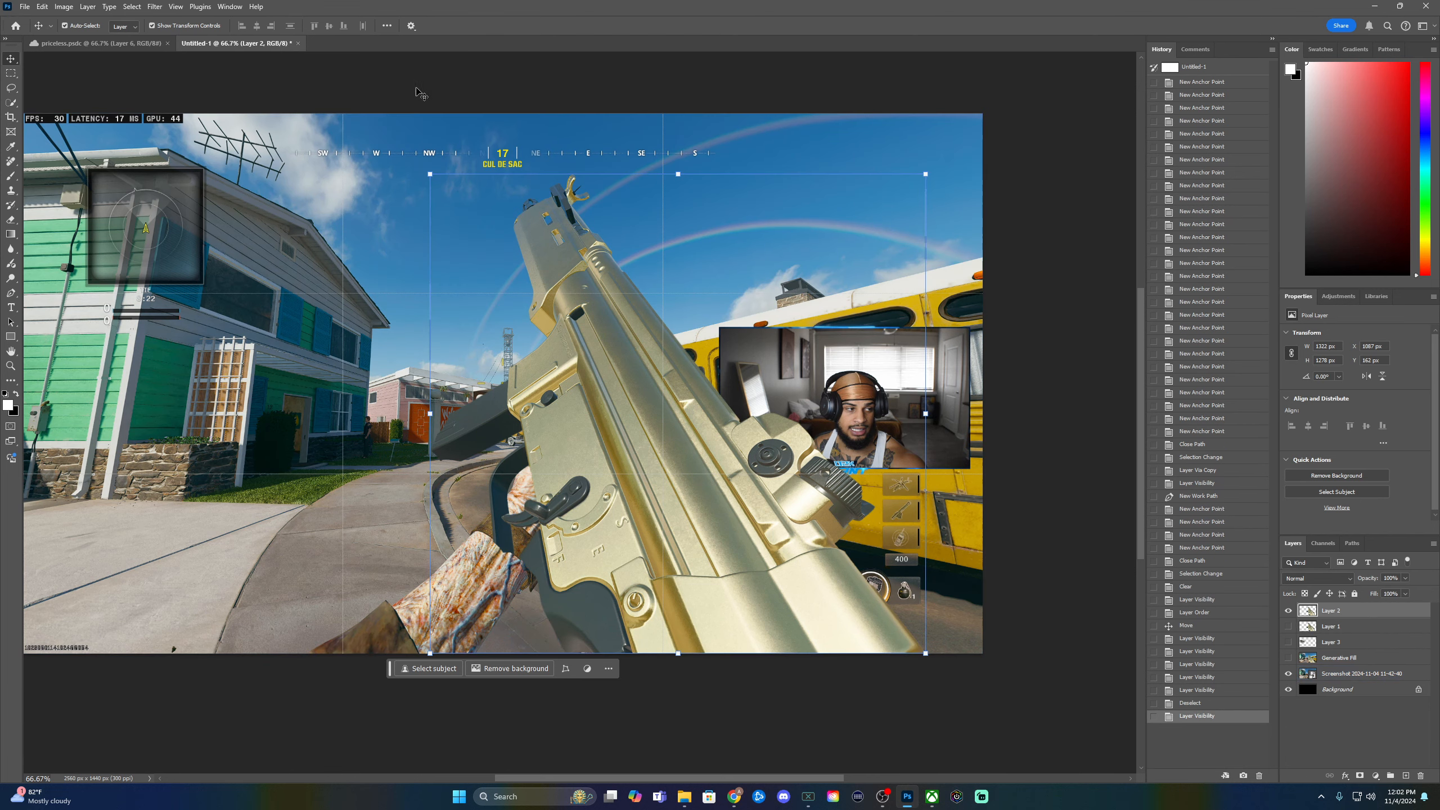
- Open the Camera Raw Filter for the gun cutout and look through its Curve, Color Mixer and Color Grading settings
click(156, 7)
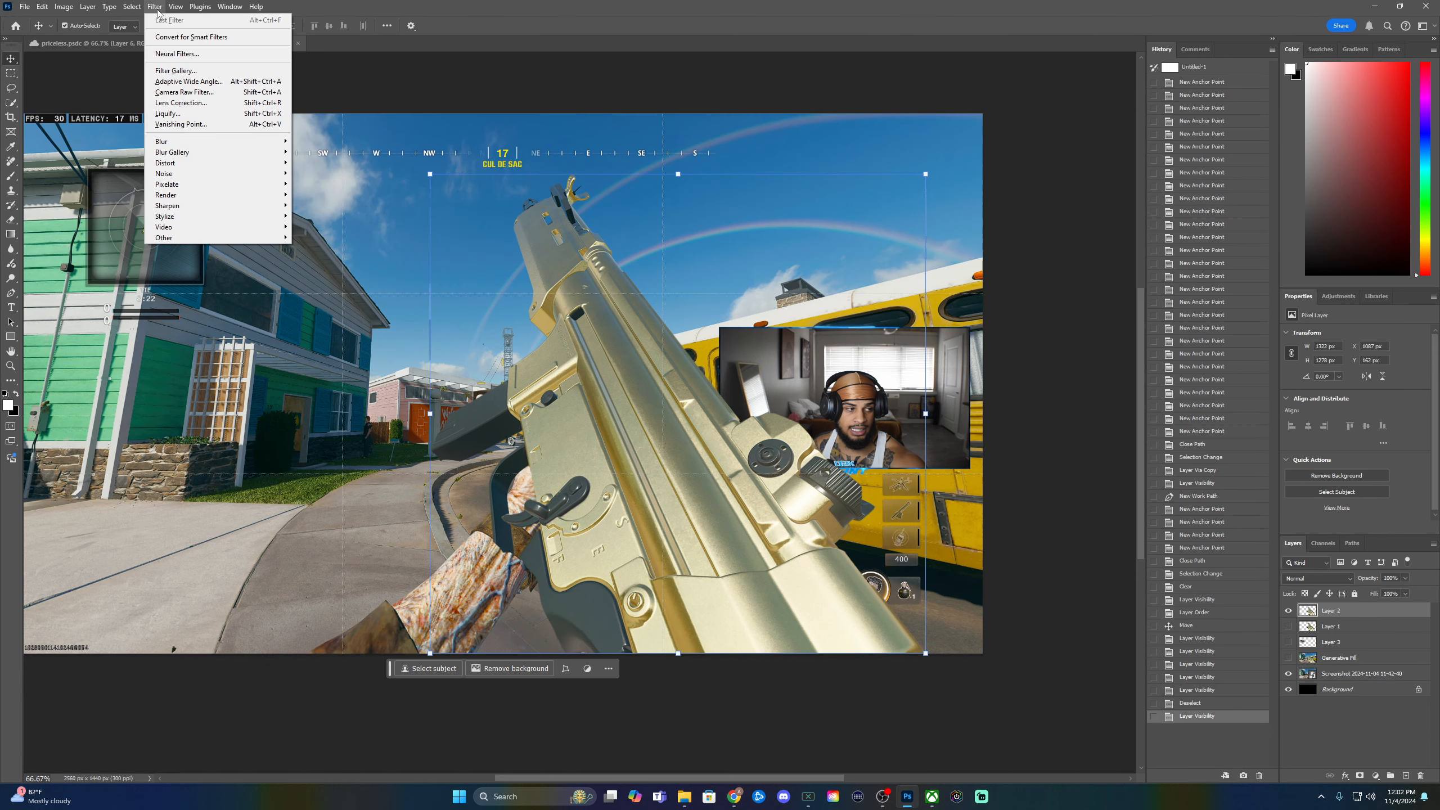
click(200, 97)
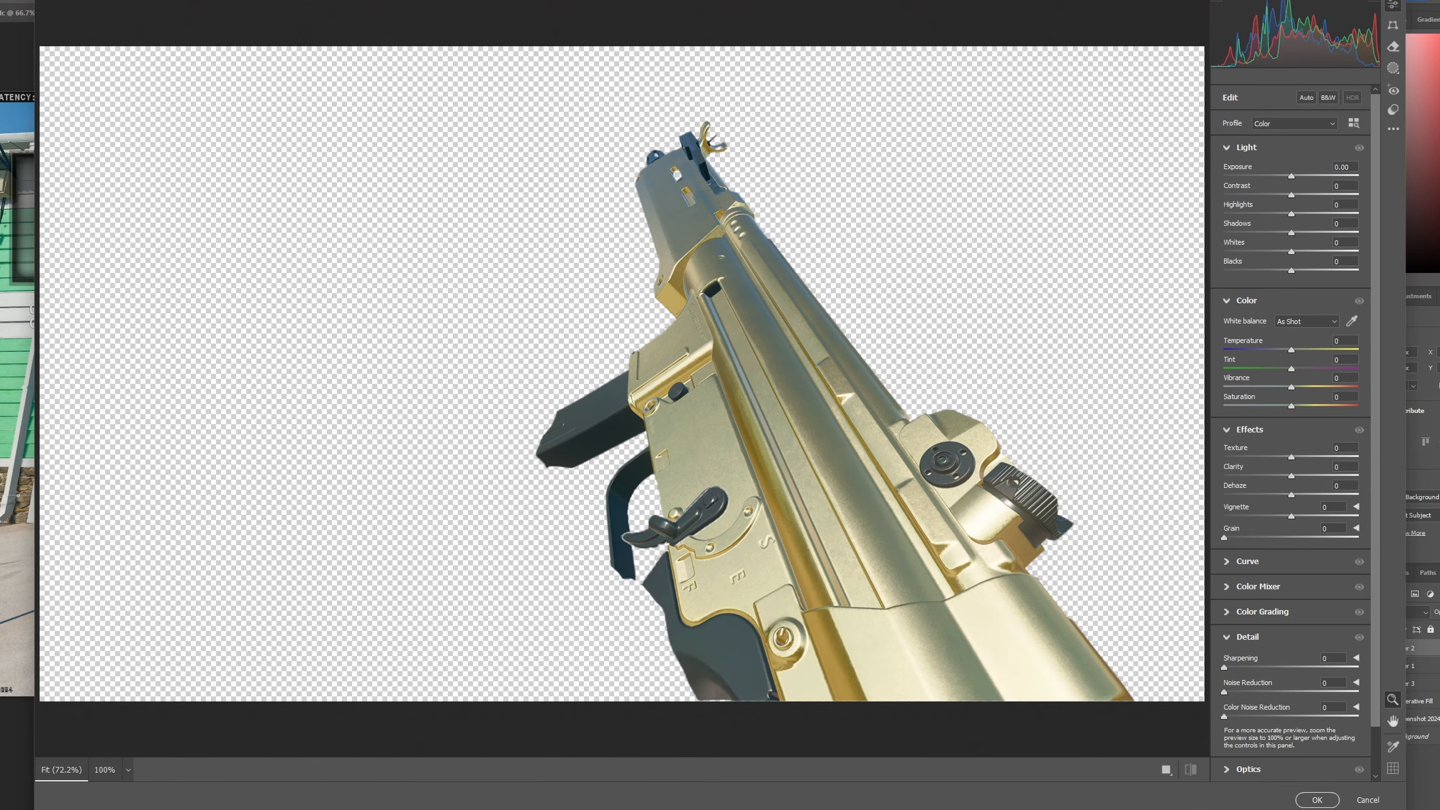
drag(1373, 278, 1380, 456)
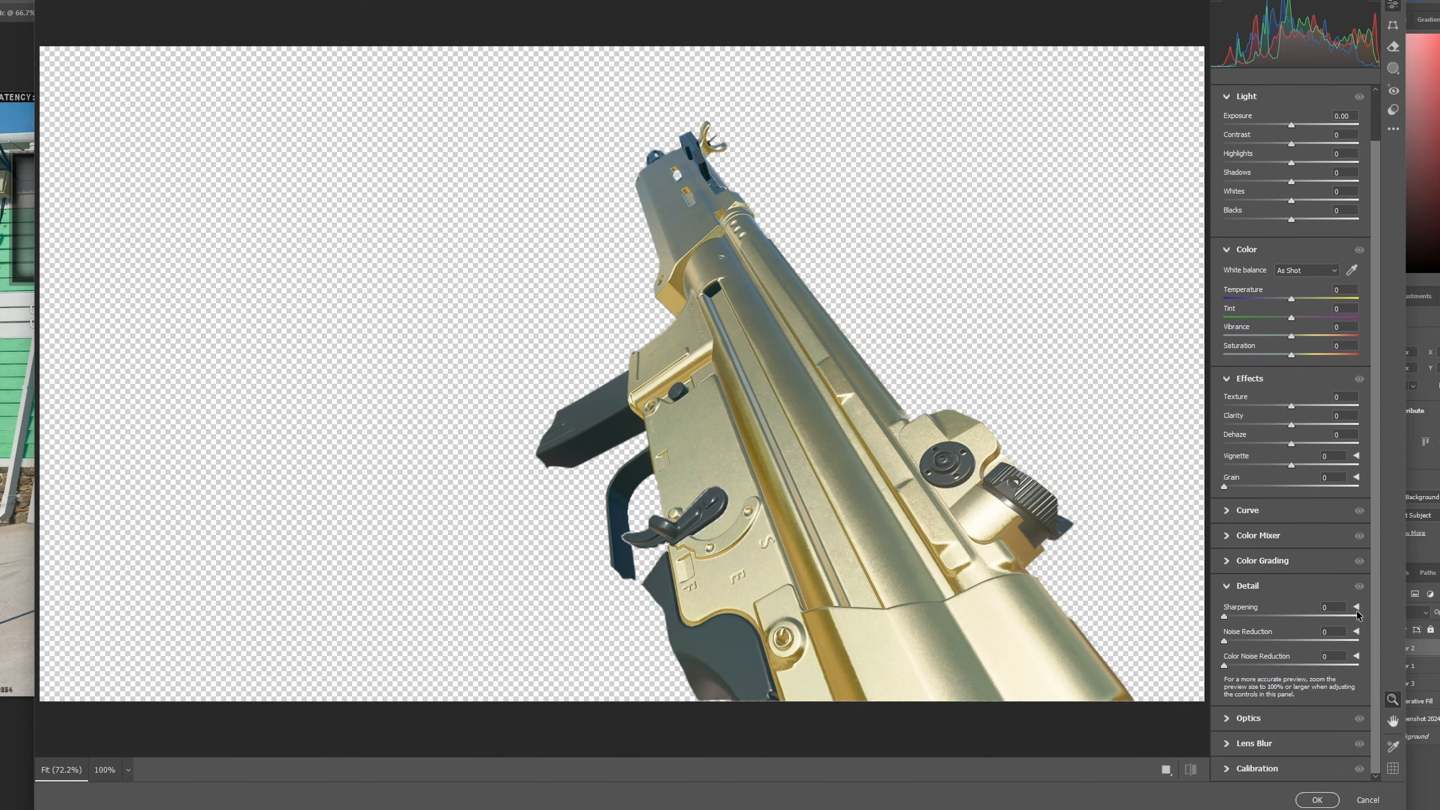
click(1231, 540)
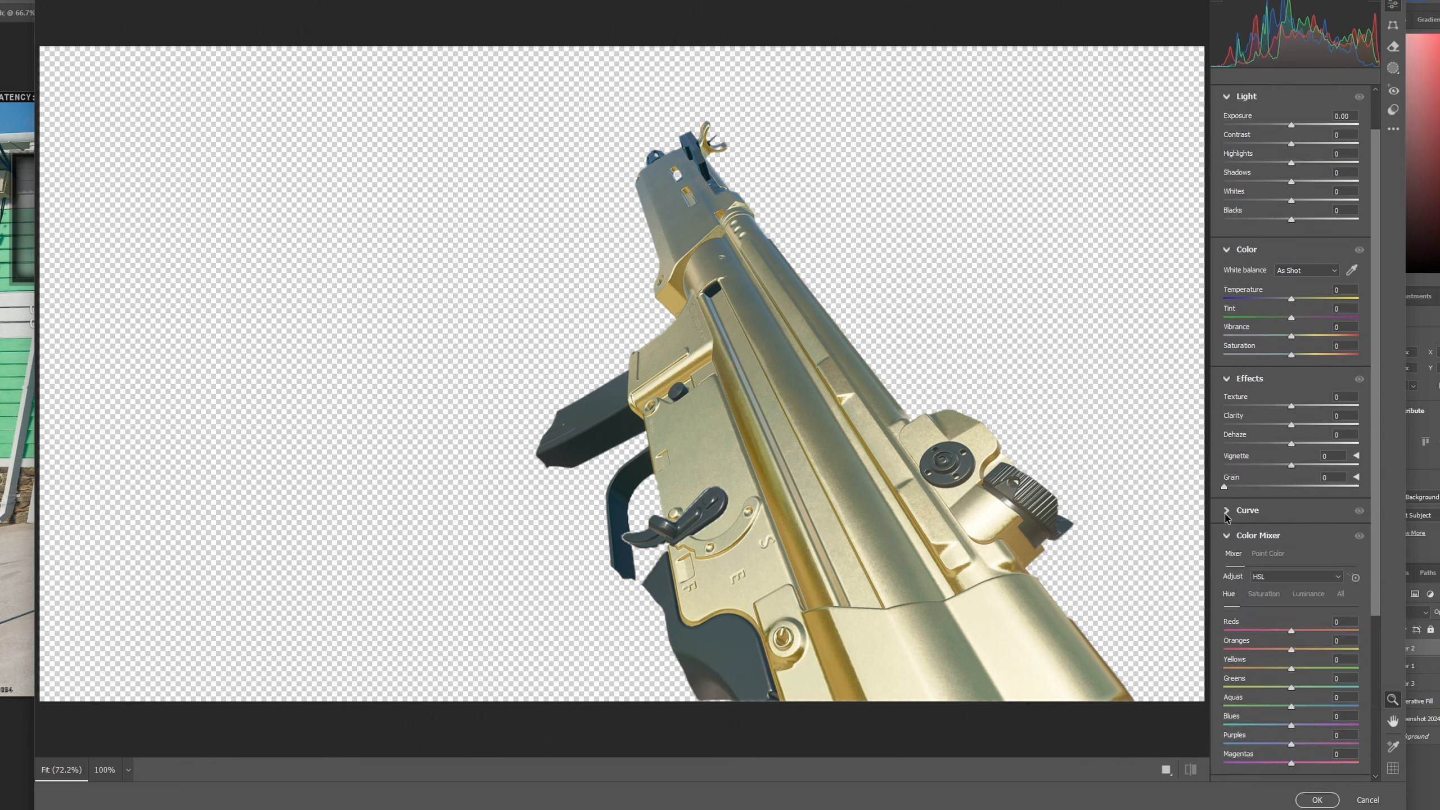
click(1230, 511)
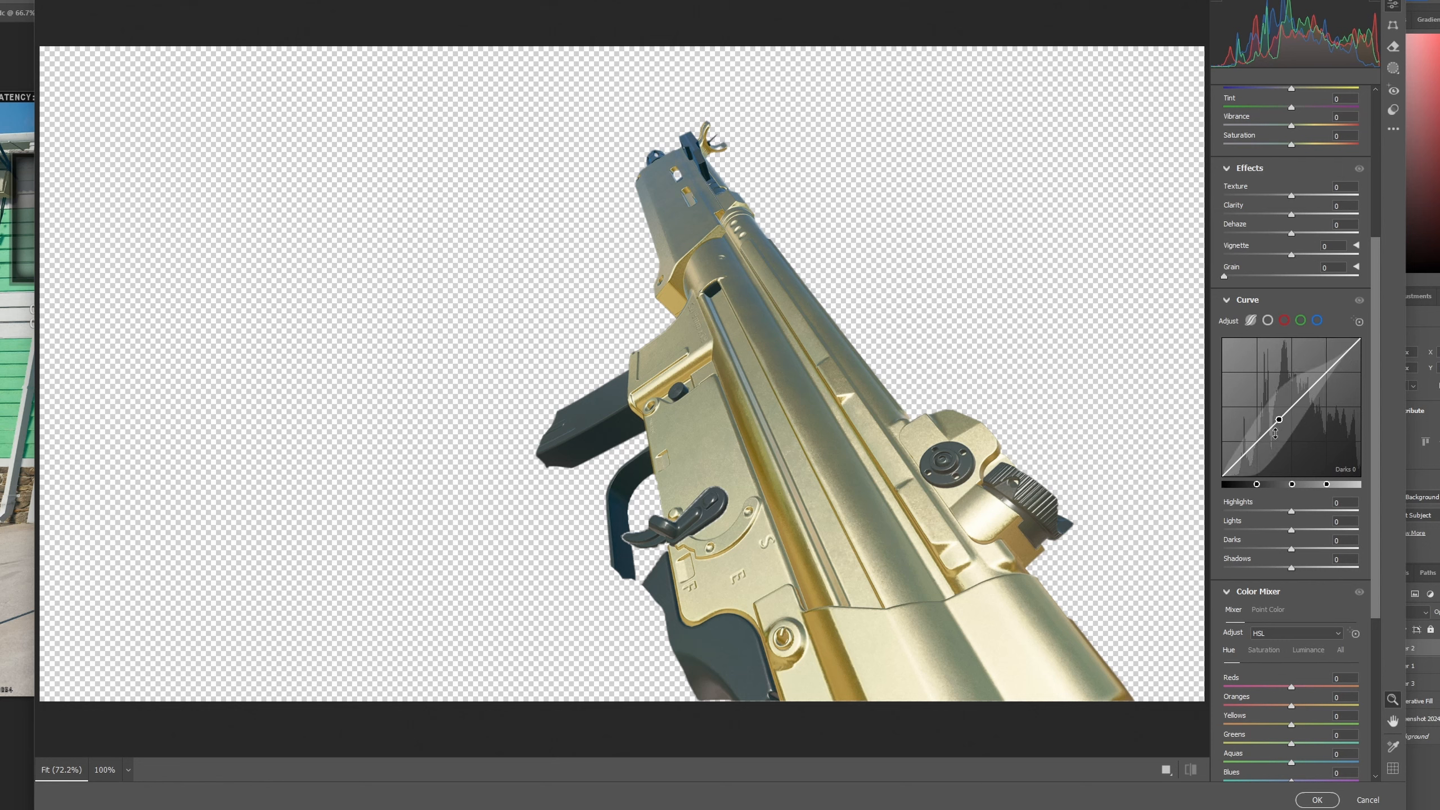
drag(1377, 326, 1386, 497)
click(1239, 562)
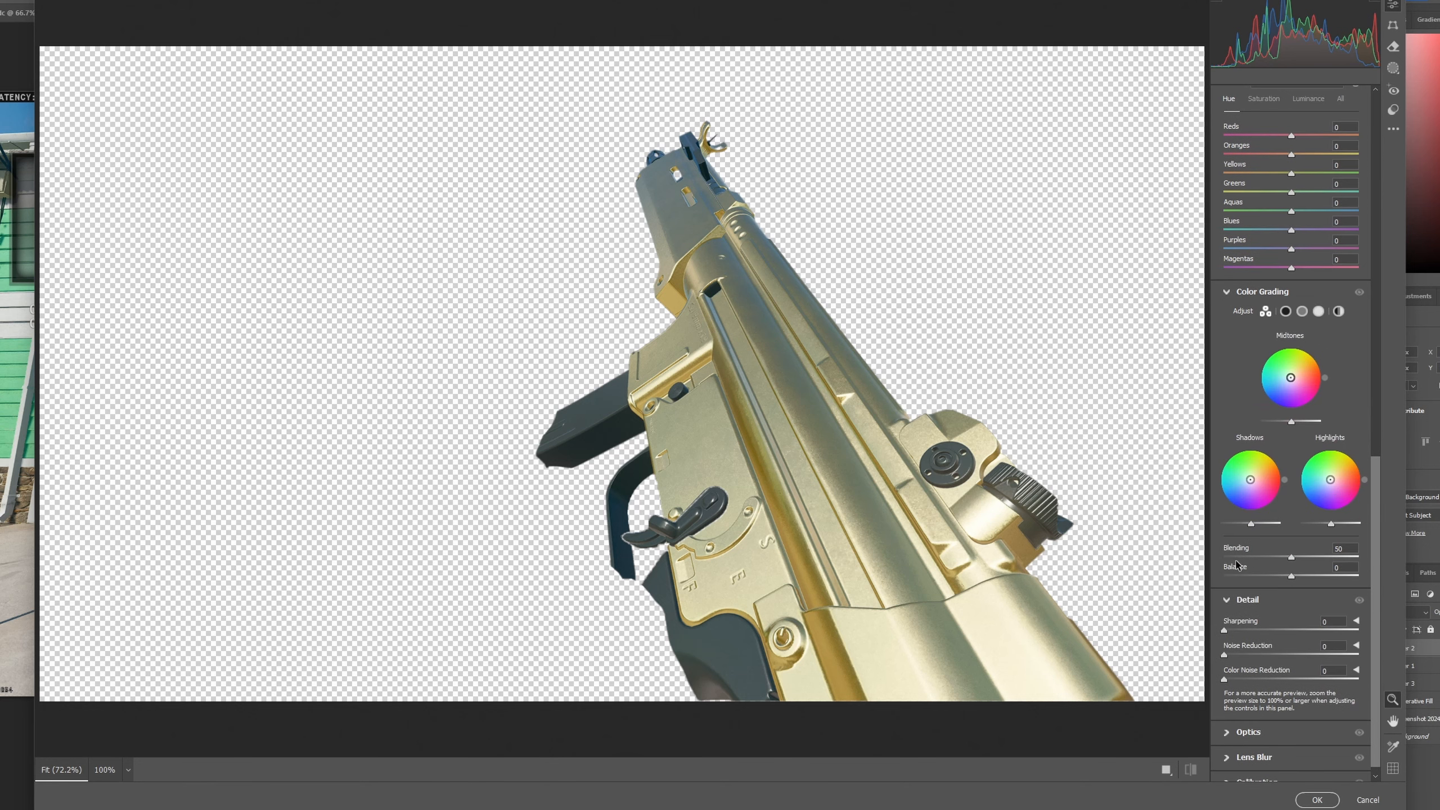
scroll(1239, 362, up, 10)
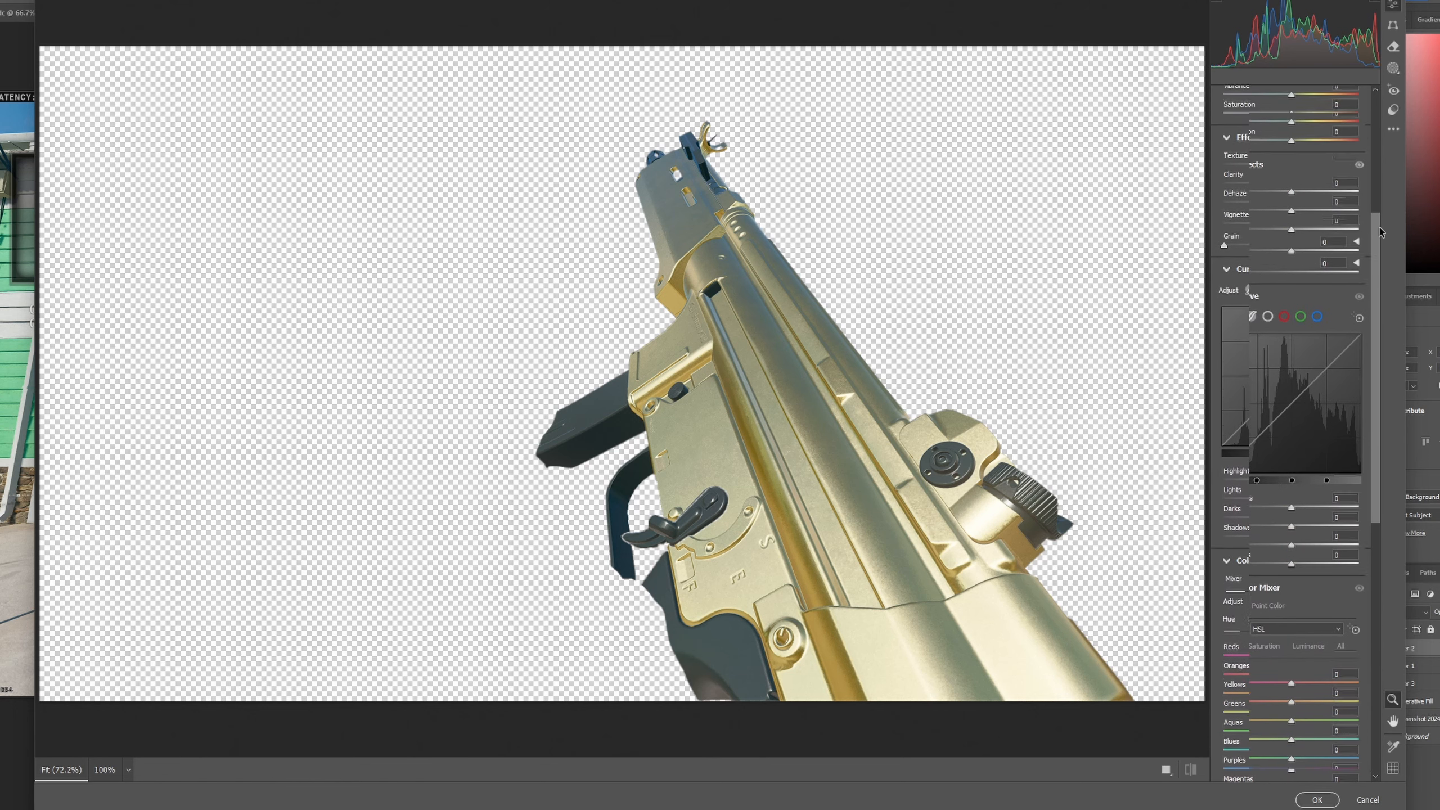
click(1226, 361)
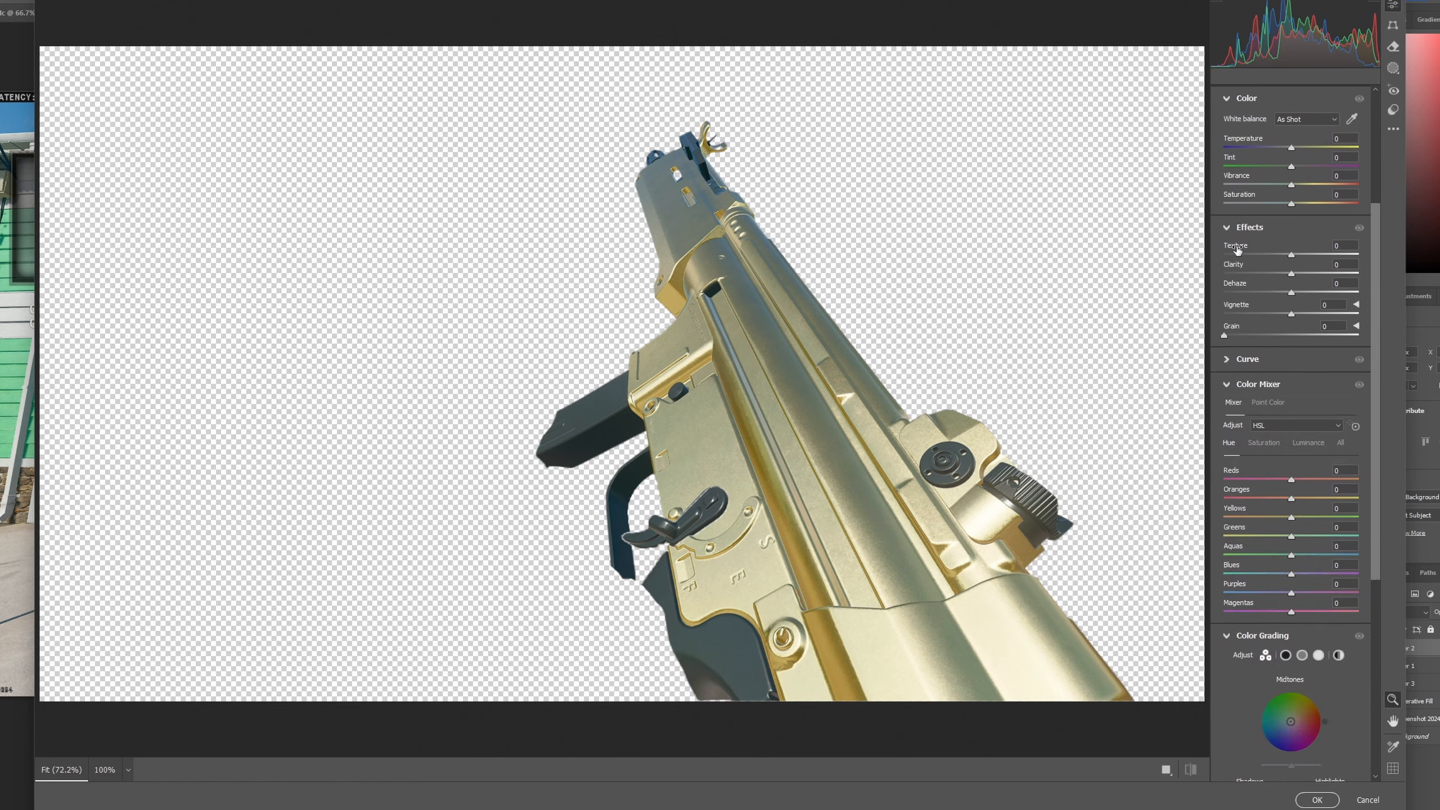
click(1228, 386)
click(1228, 411)
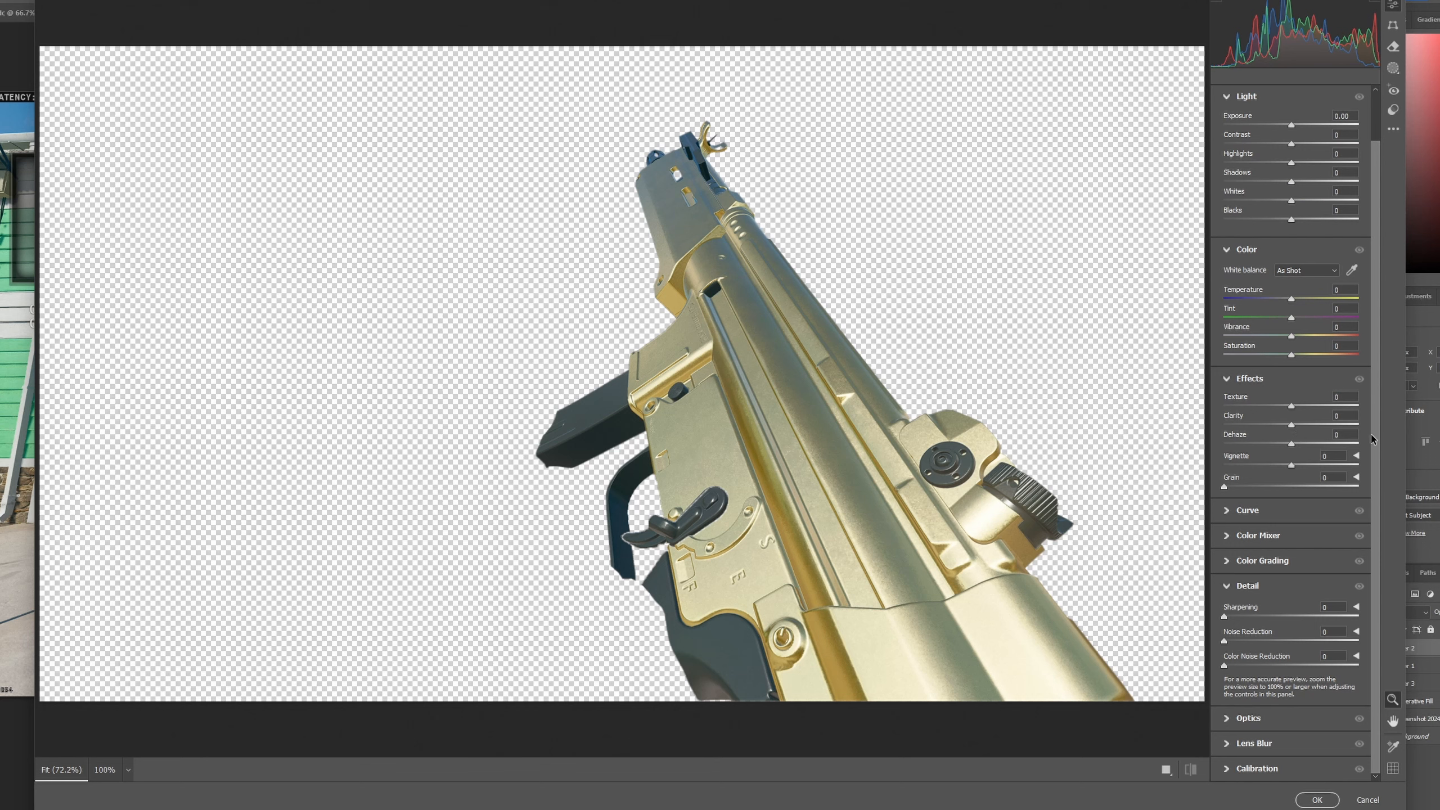
drag(1377, 442, 1373, 324)
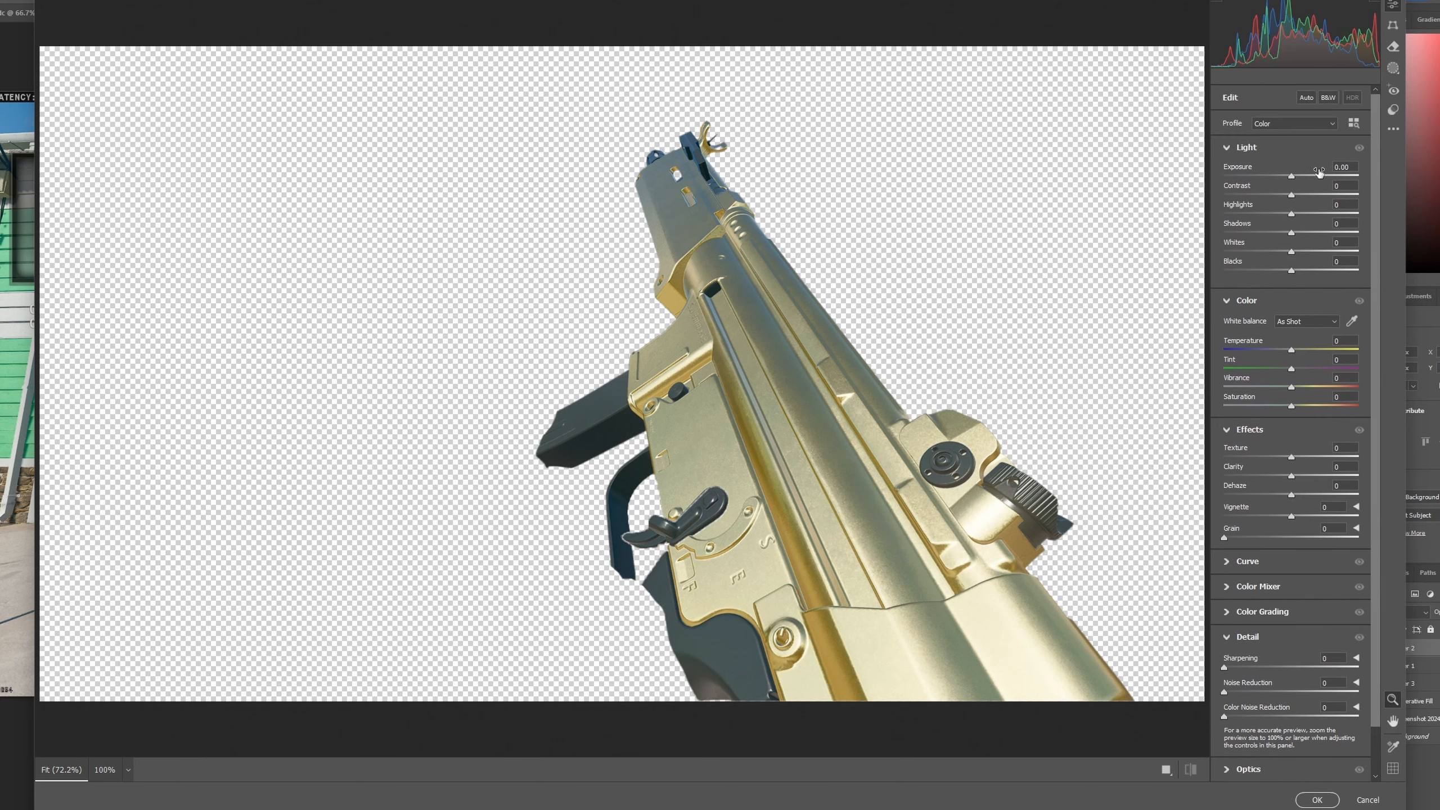
- Set the gun's Exposure to +0.55, Contrast to +55, Highlights to +21, Shadows to -20, Whites to +25 and Blacks to -36
drag(1291, 176, 1300, 181)
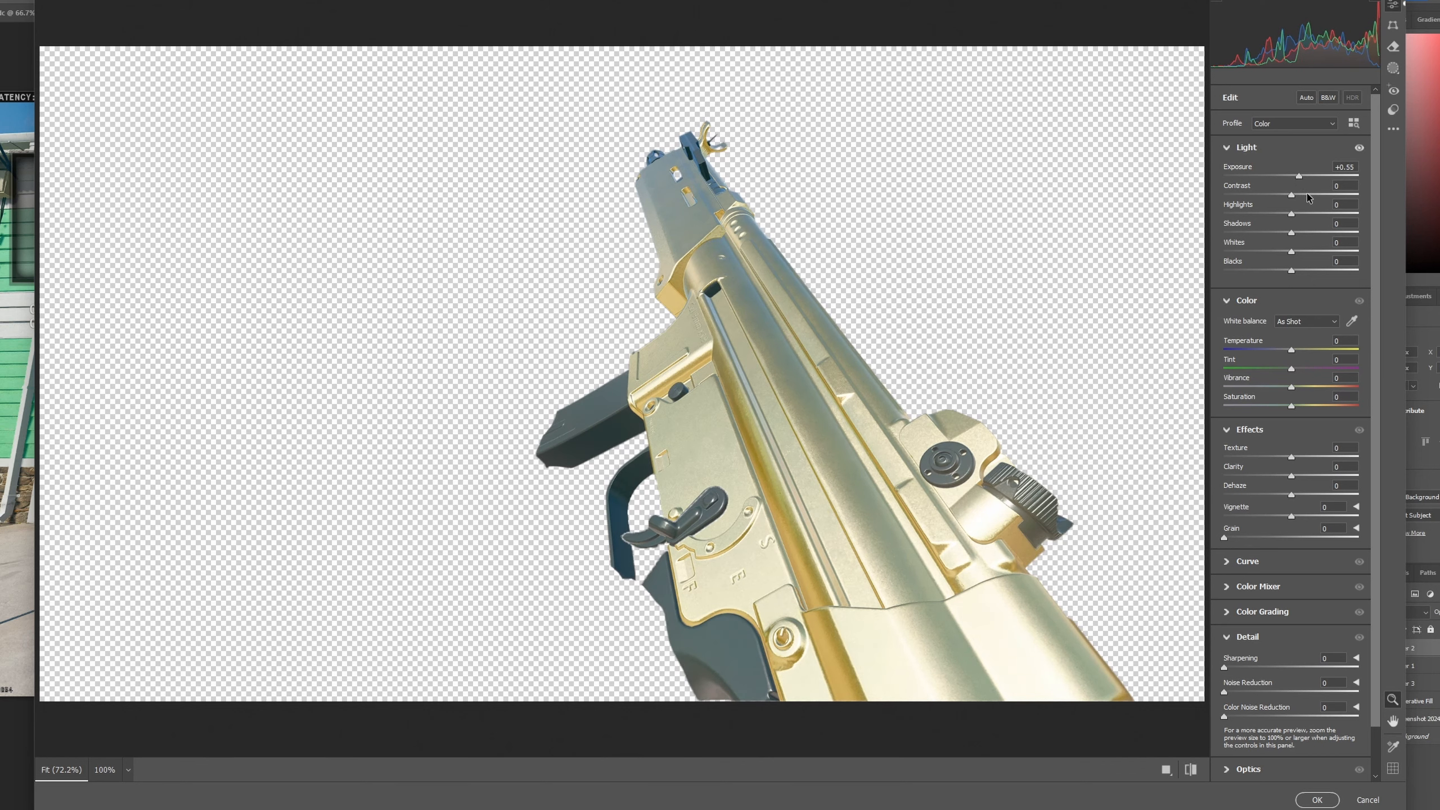
drag(1291, 198, 1422, 232)
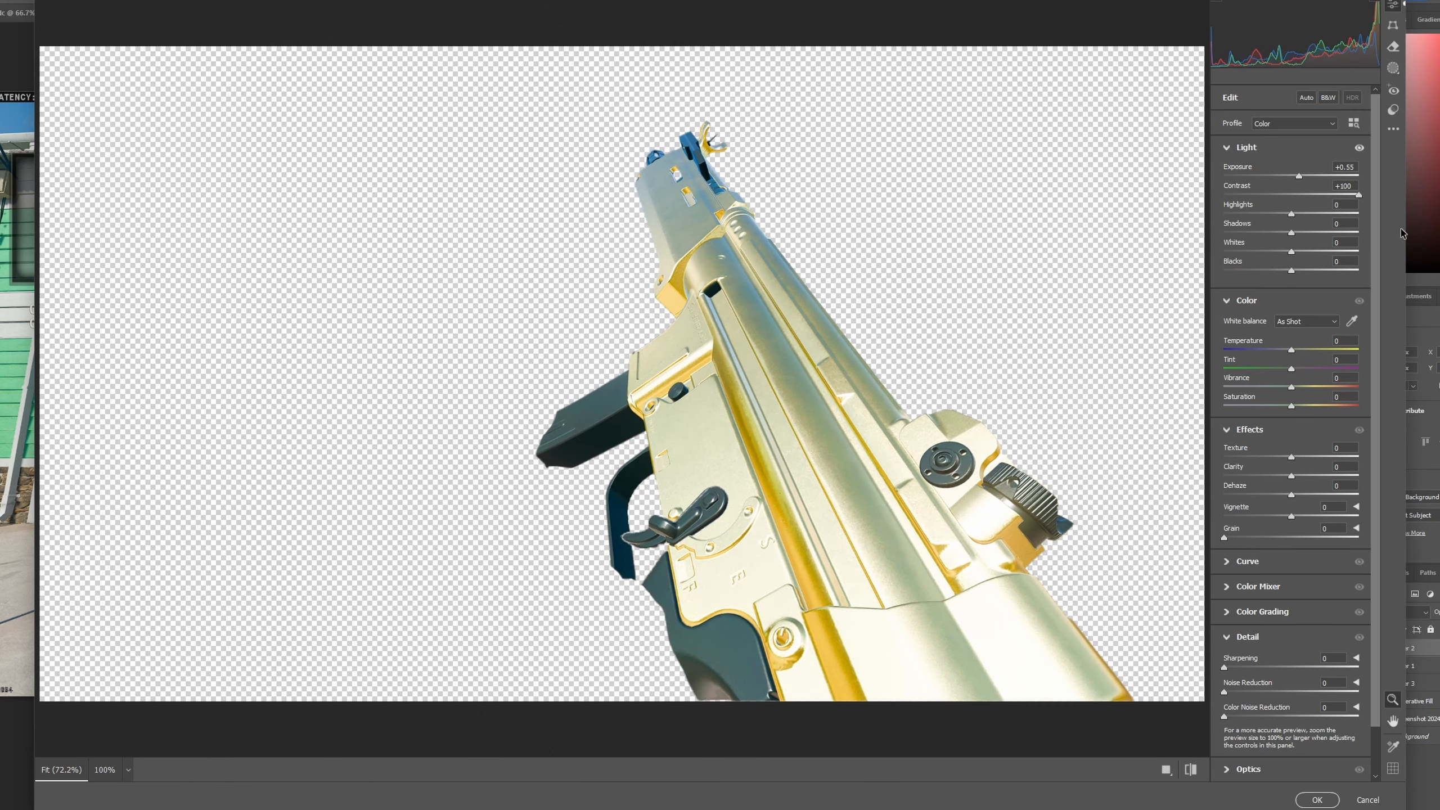
mouse_move(1366, 226)
mouse_down()
mouse_move(1253, 221)
mouse_move(1279, 222)
mouse_move(1240, 236)
mouse_move(1364, 239)
mouse_up()
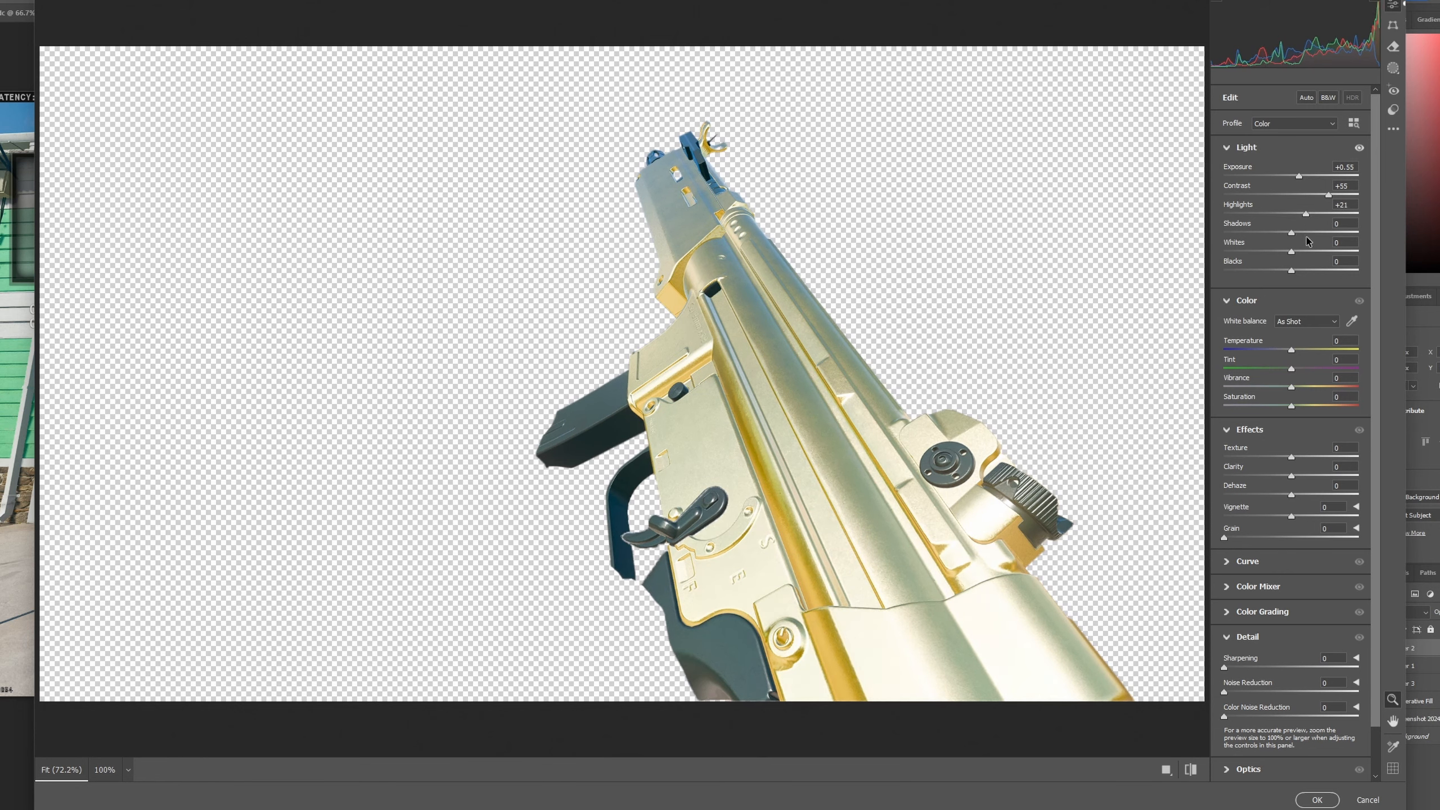
drag(1358, 214, 1305, 214)
mouse_move(1292, 234)
mouse_down()
mouse_move(1249, 239)
mouse_move(1301, 247)
mouse_move(1279, 256)
mouse_up()
drag(1292, 257, 1269, 292)
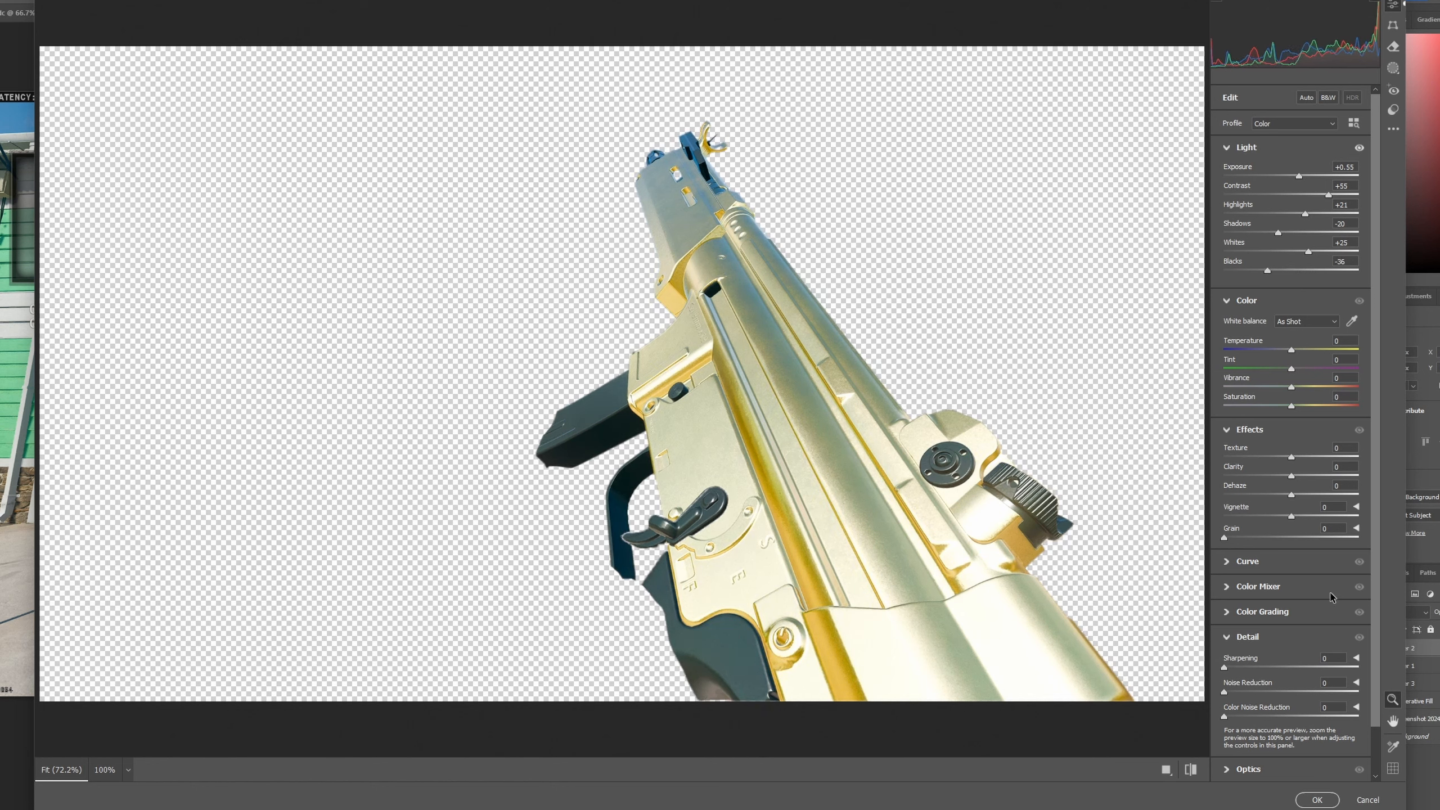
- Set the gun's Texture to +100, and try stronger Clarity and Noise Reduction before resetting both to 0
drag(1287, 459, 1400, 477)
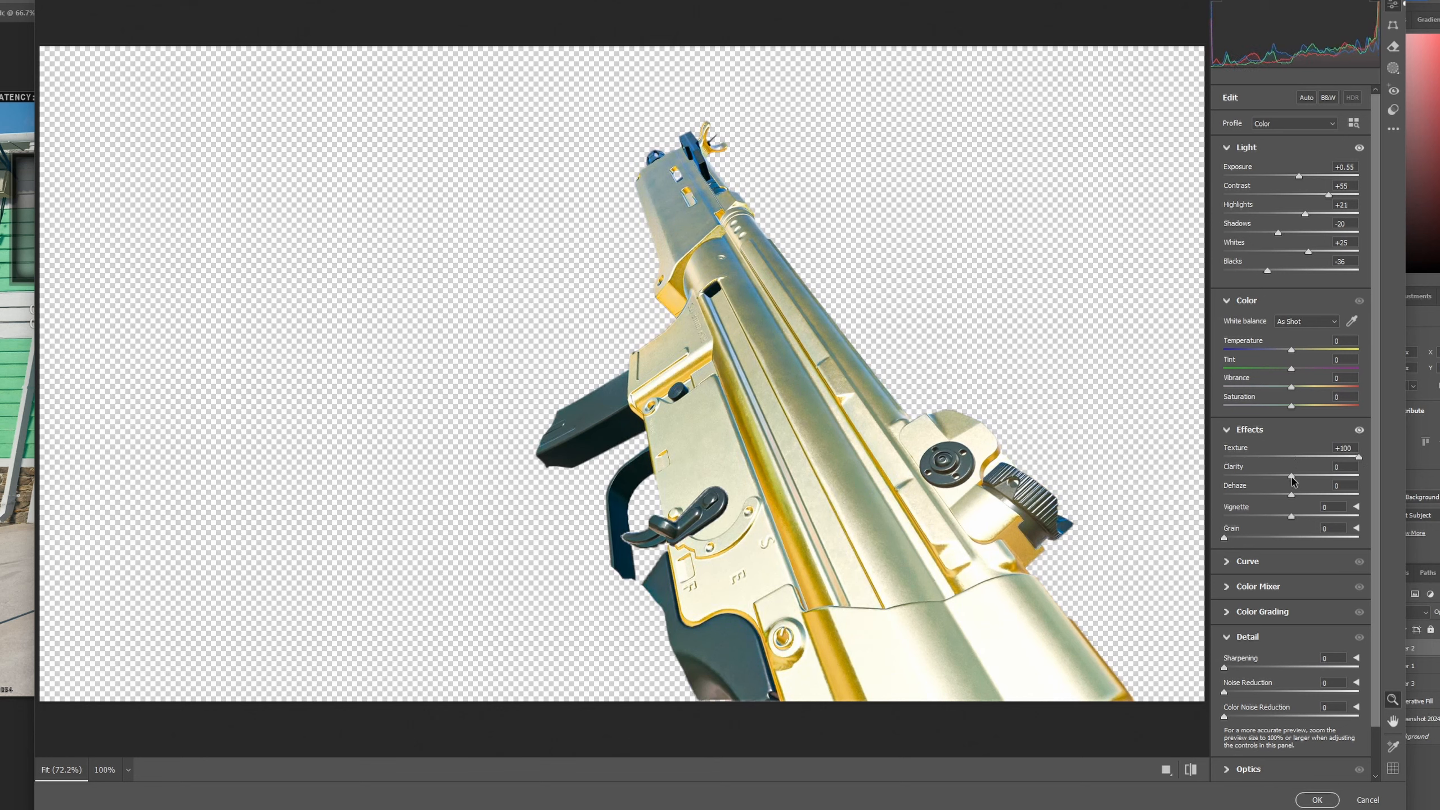
drag(1291, 476, 1390, 486)
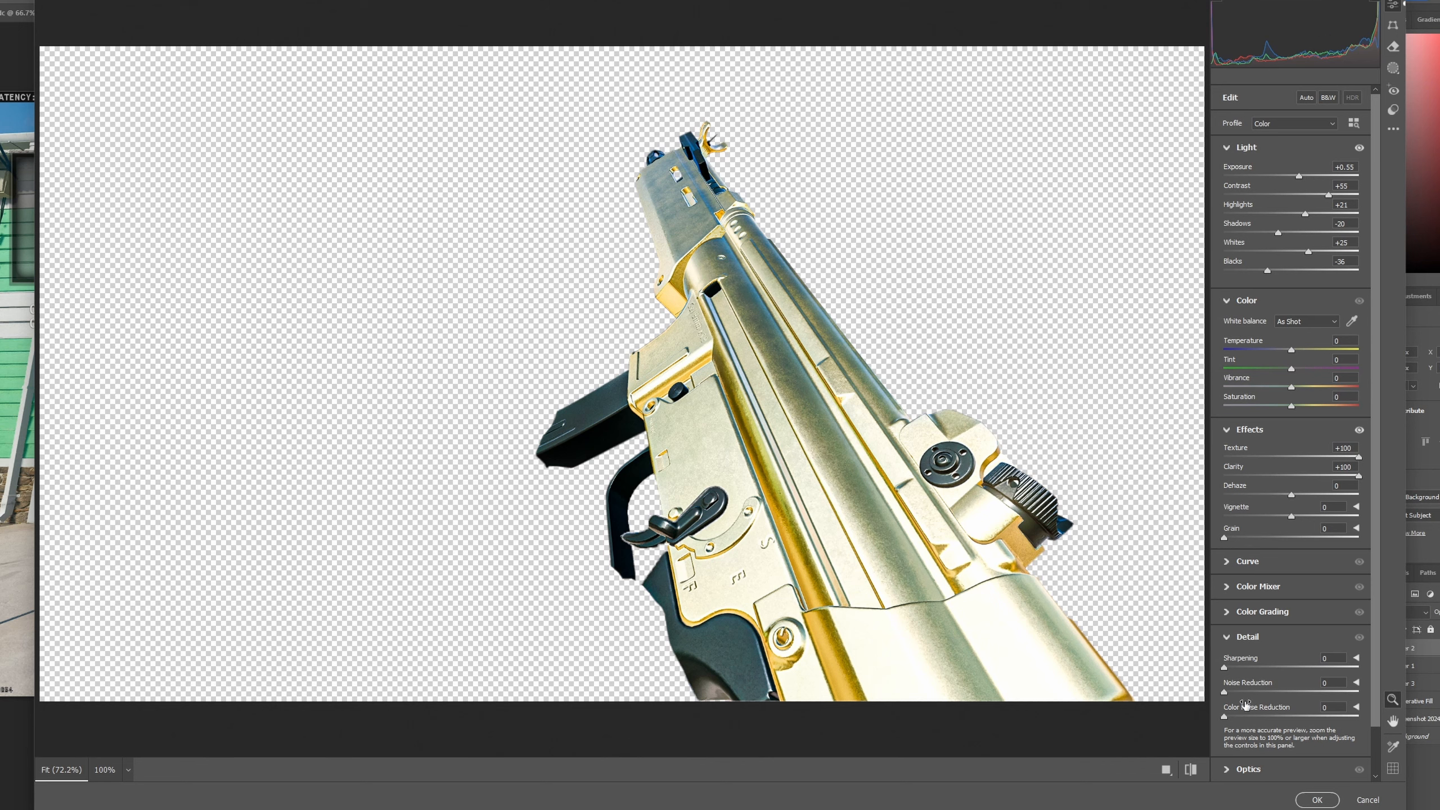
drag(1225, 694, 1326, 699)
drag(1358, 693, 1223, 693)
drag(1359, 475, 1292, 486)
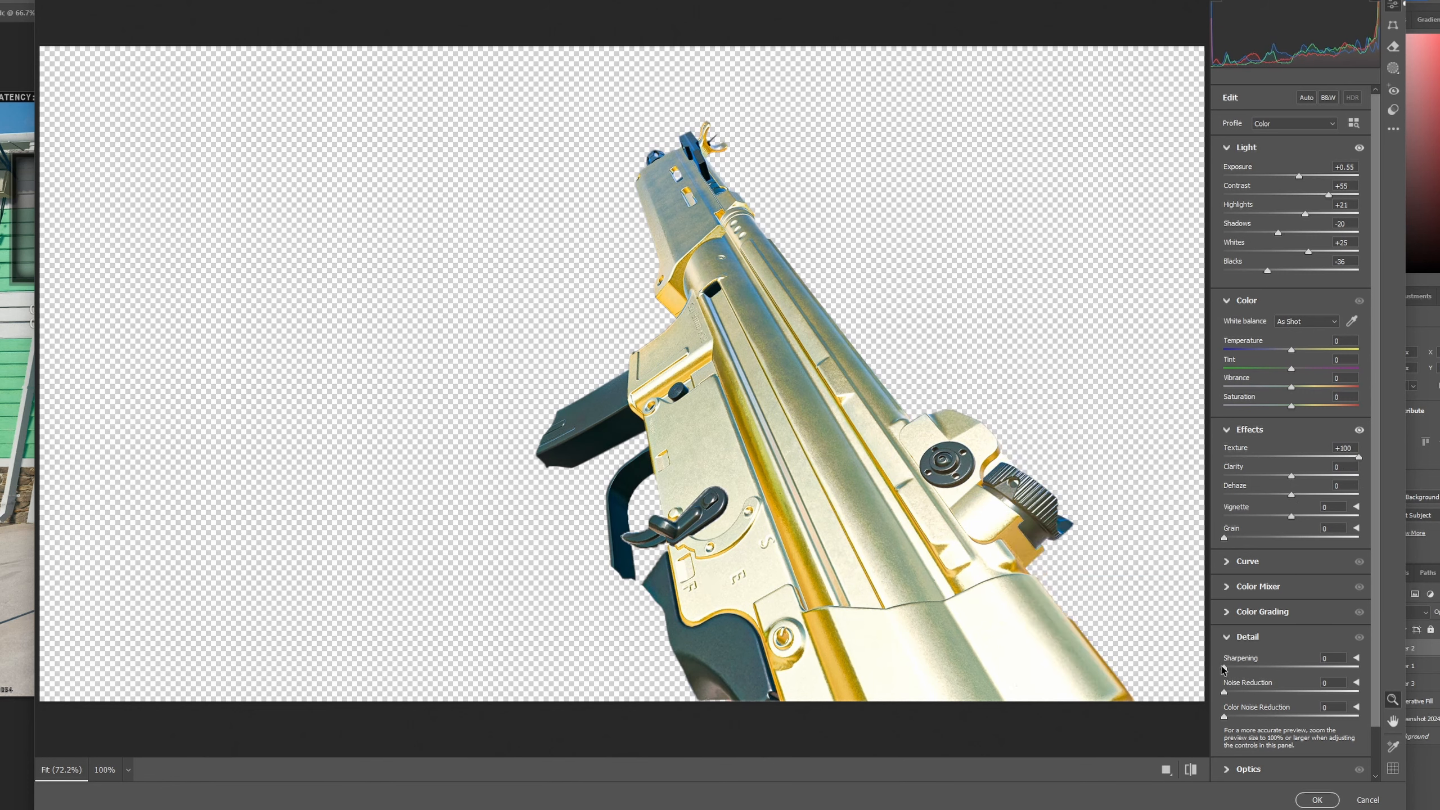
- Set the gun's Sharpening to 114 and Noise Reduction to 47
drag(1253, 669, 1390, 671)
drag(1226, 720, 1303, 706)
drag(1362, 673, 1334, 676)
- Set Temperature to +1, Vibrance to +33, Saturation to +19 and Contrast to +21, and apply the Camera Raw Filter
mouse_move(1293, 353)
mouse_down()
mouse_move(1263, 361)
mouse_move(1315, 367)
mouse_move(1294, 374)
mouse_up()
drag(1292, 372, 1304, 410)
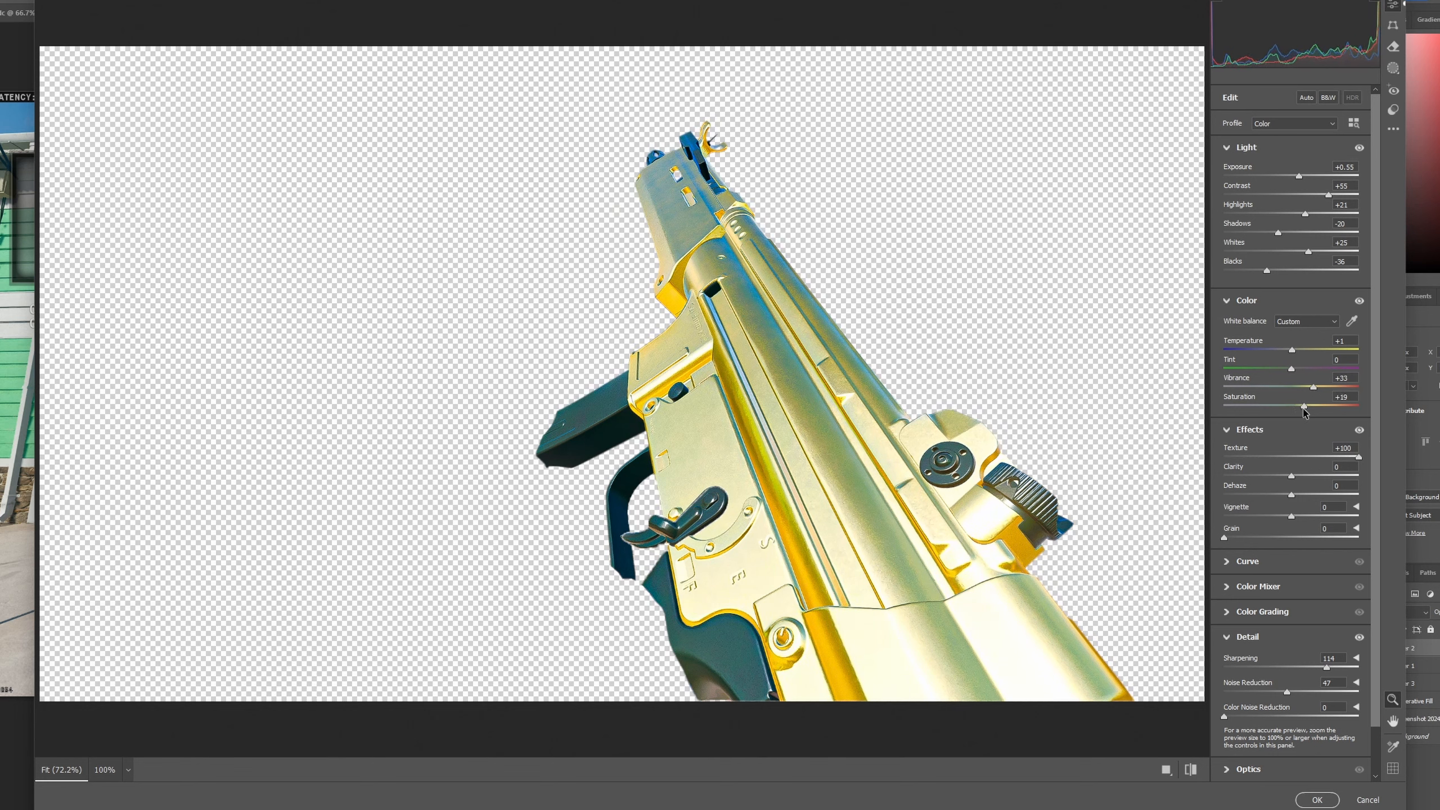
drag(1326, 198, 1305, 218)
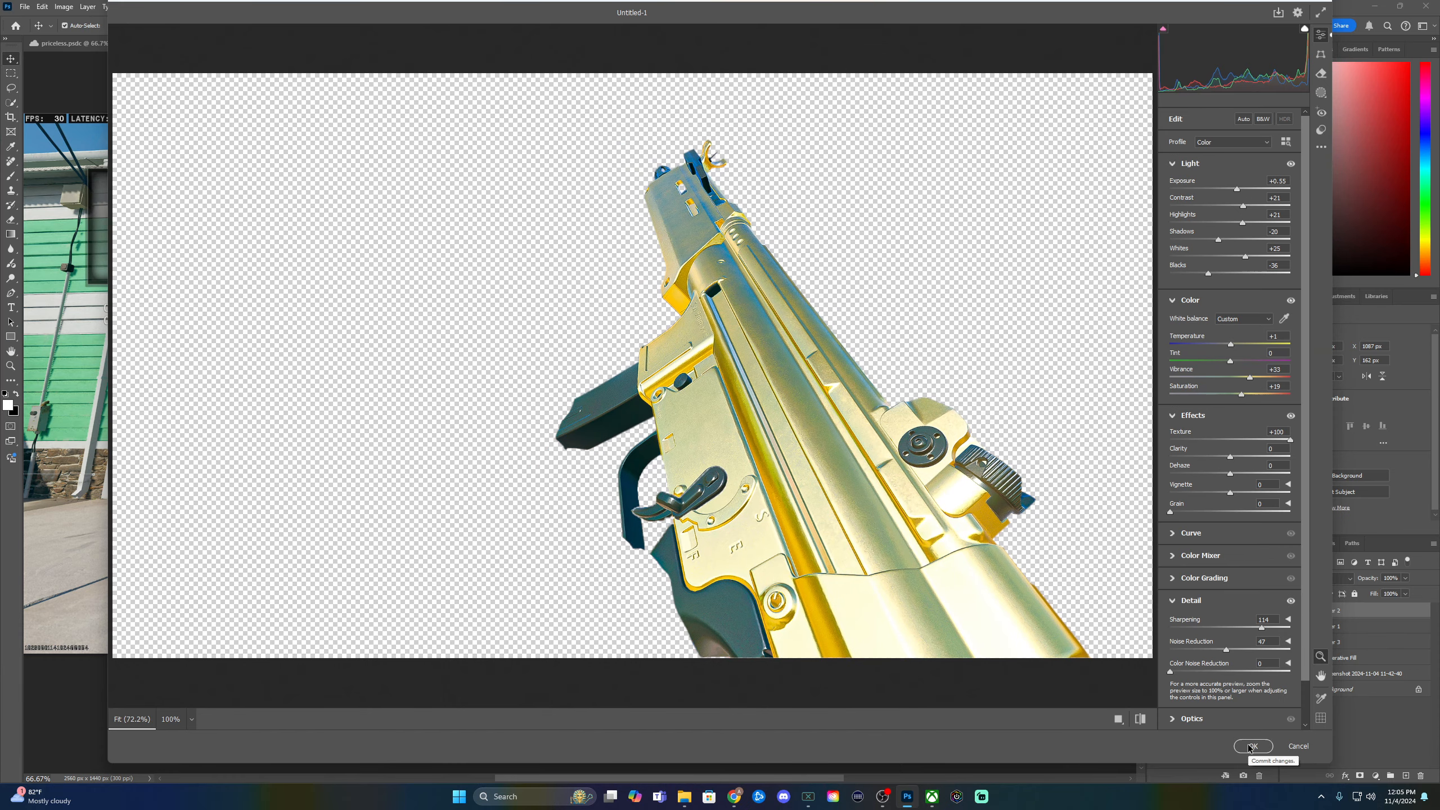
click(1251, 746)
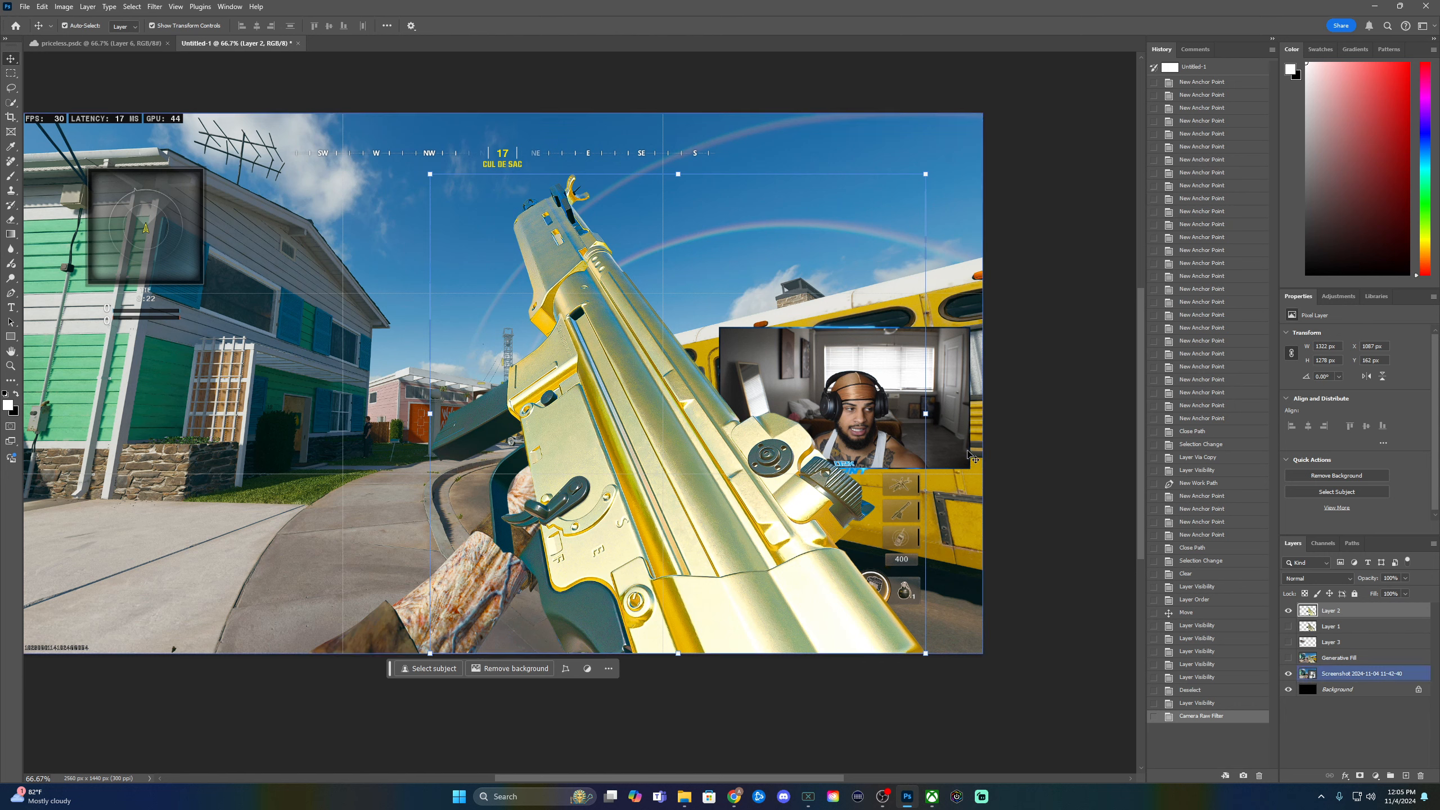
- Show the unfiltered gun on Layer 1 and toggle Layer 2 off and on to compare the two versions
click(1288, 626)
click(1289, 612)
click(1290, 611)
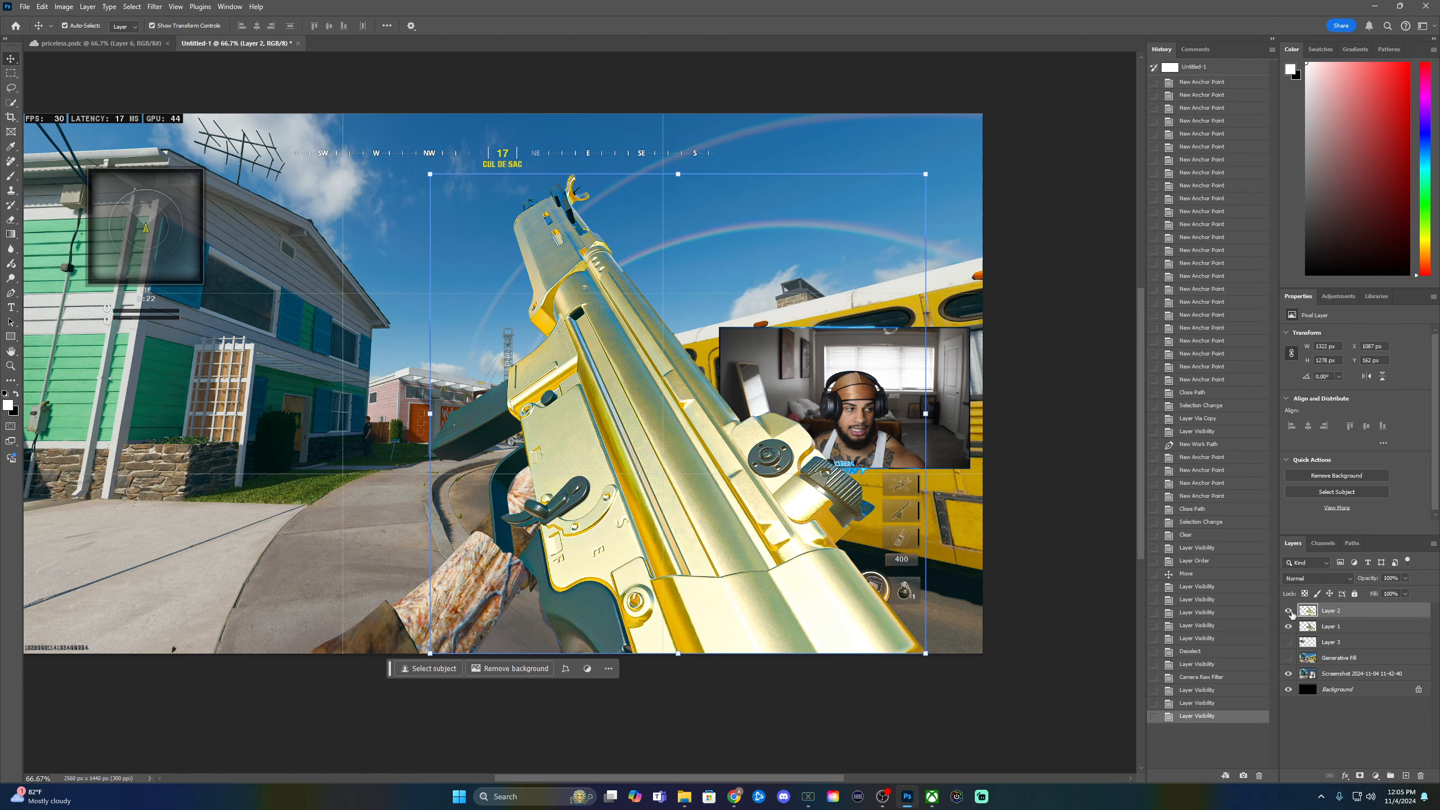
- Toggle Layer 1 and Layer 2 to compare the gun versions, and swap the screenshot background for the Generative Fill layer
click(1289, 626)
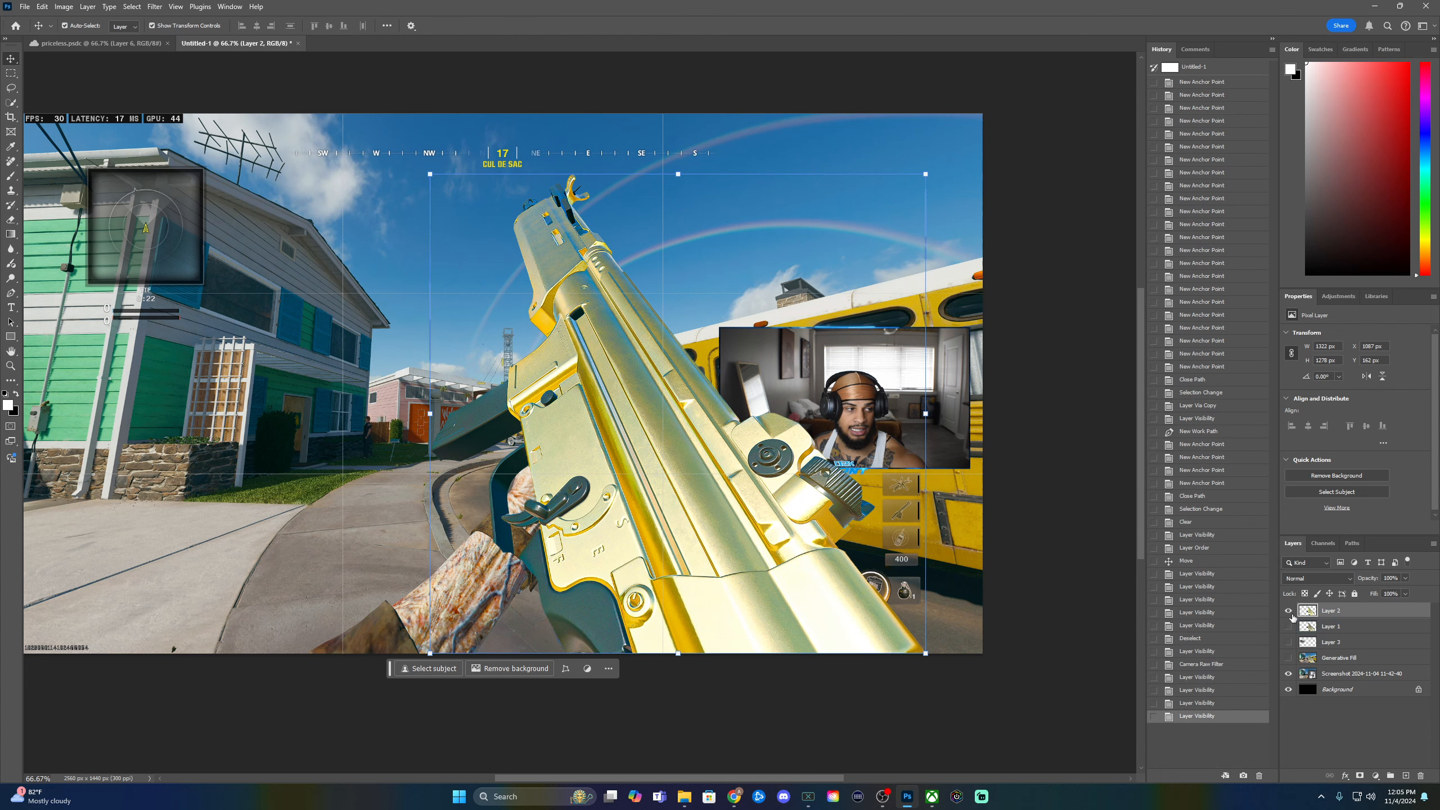
click(1289, 626)
click(1288, 611)
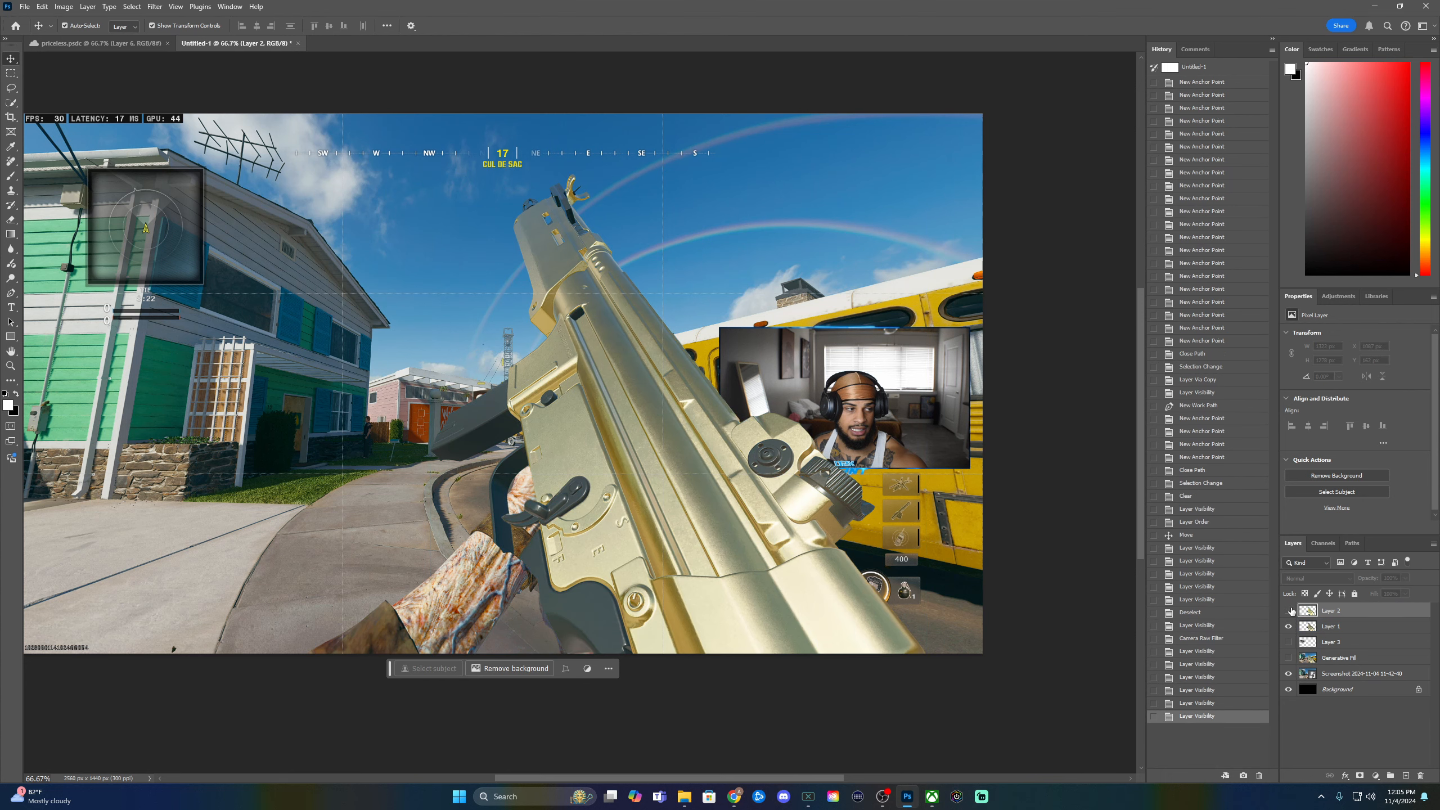
click(1289, 611)
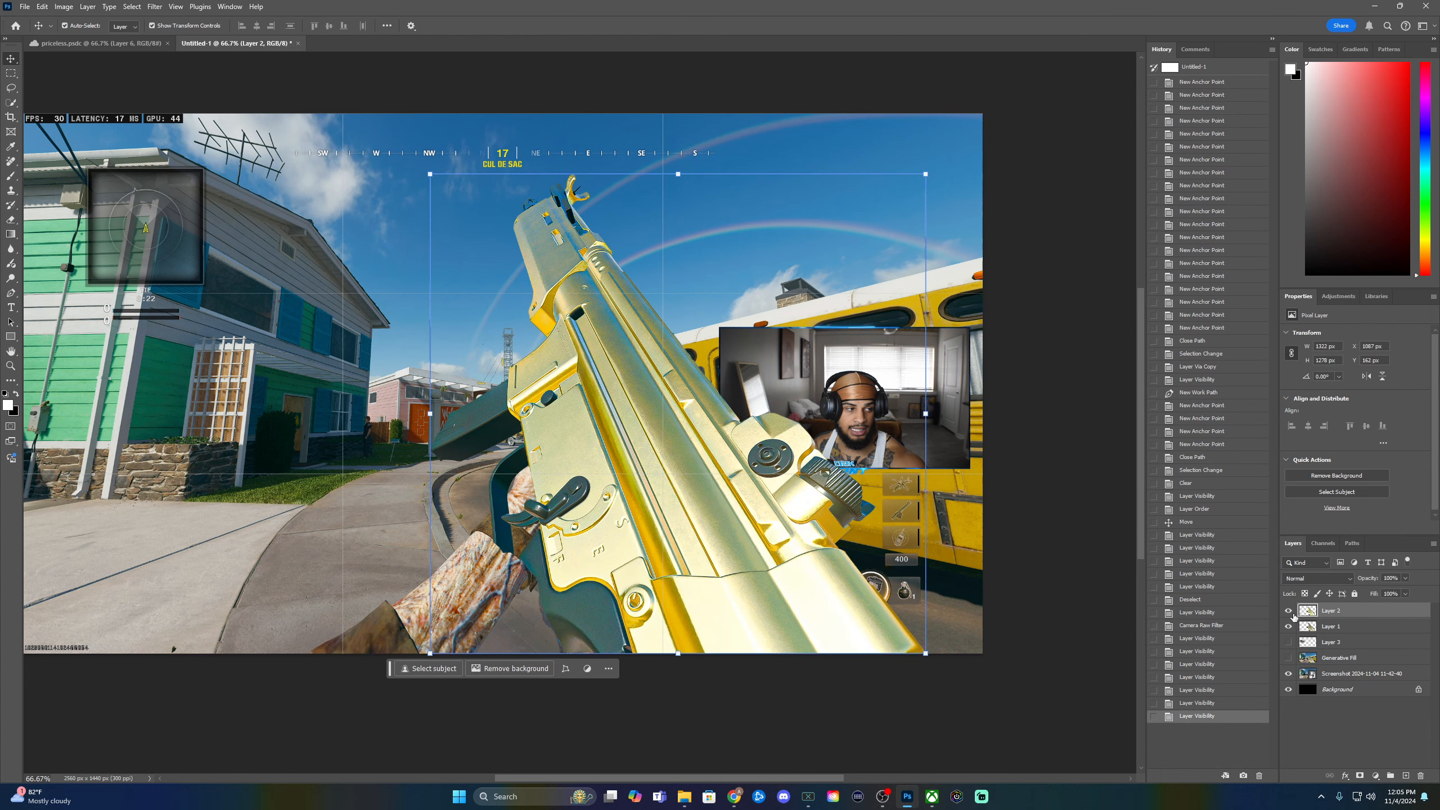
click(1289, 674)
click(1289, 659)
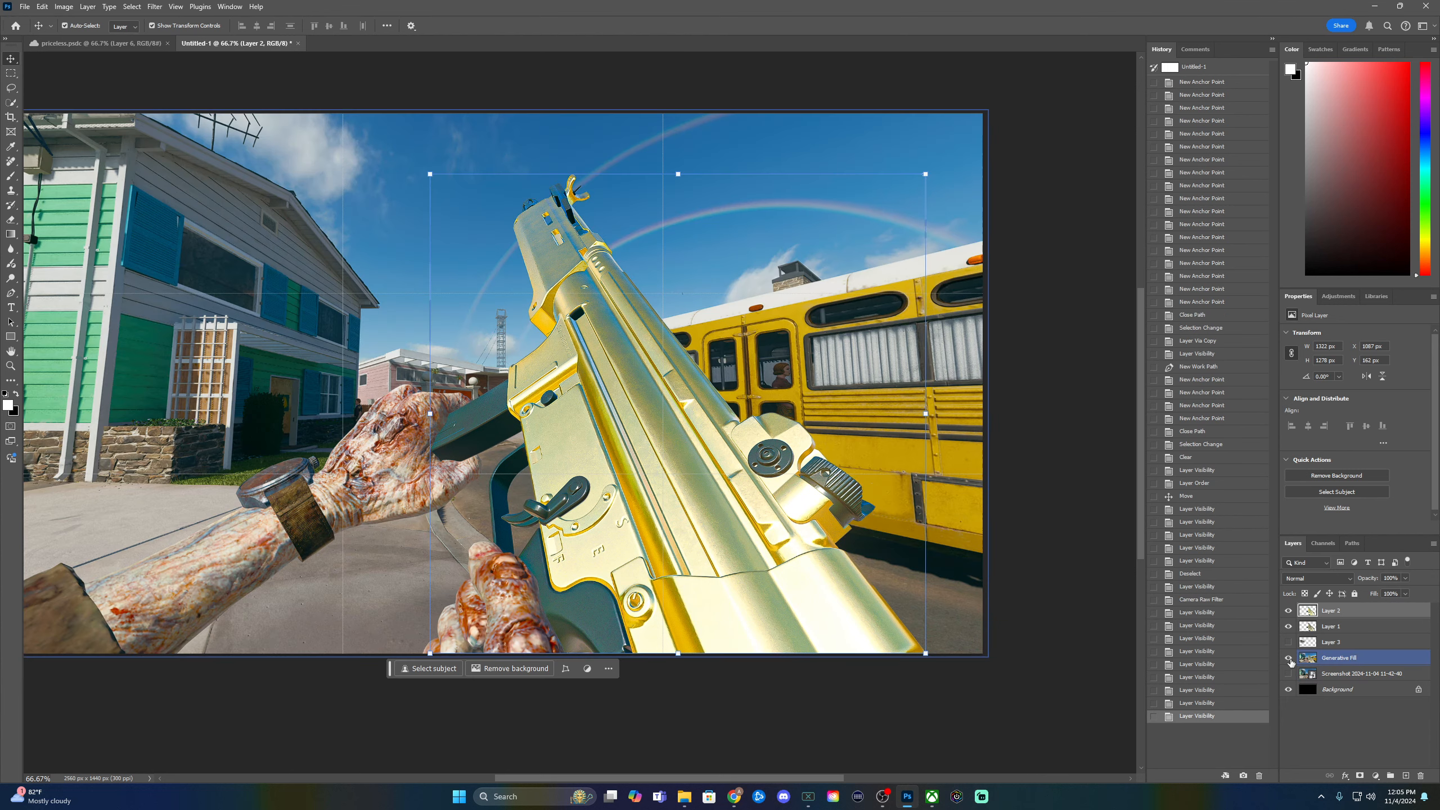
- Add a Drop Shadow to Layer 2, reduce its Size to about 9 px, and toggle the effect to compare
double_click(1363, 612)
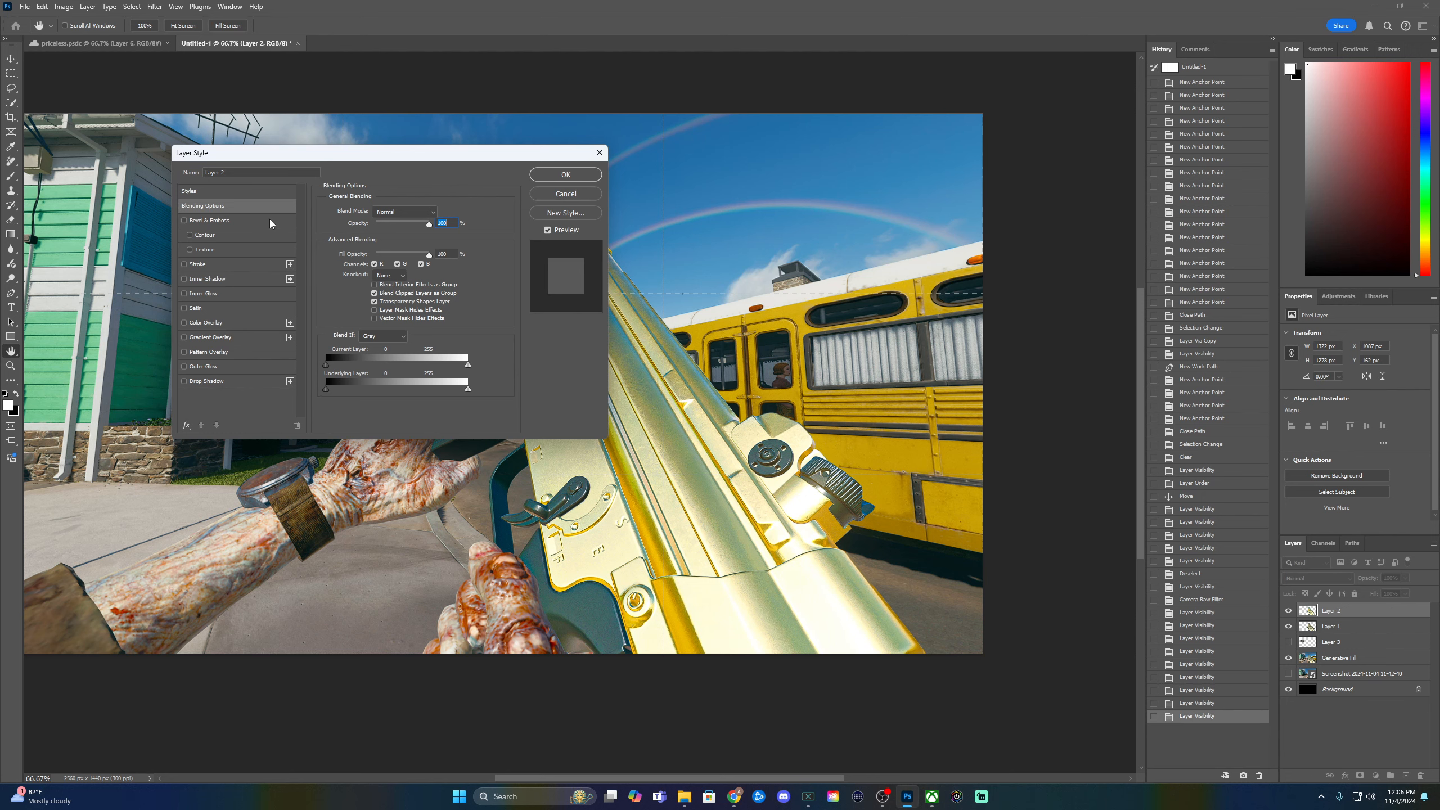
drag(291, 158, 882, 99)
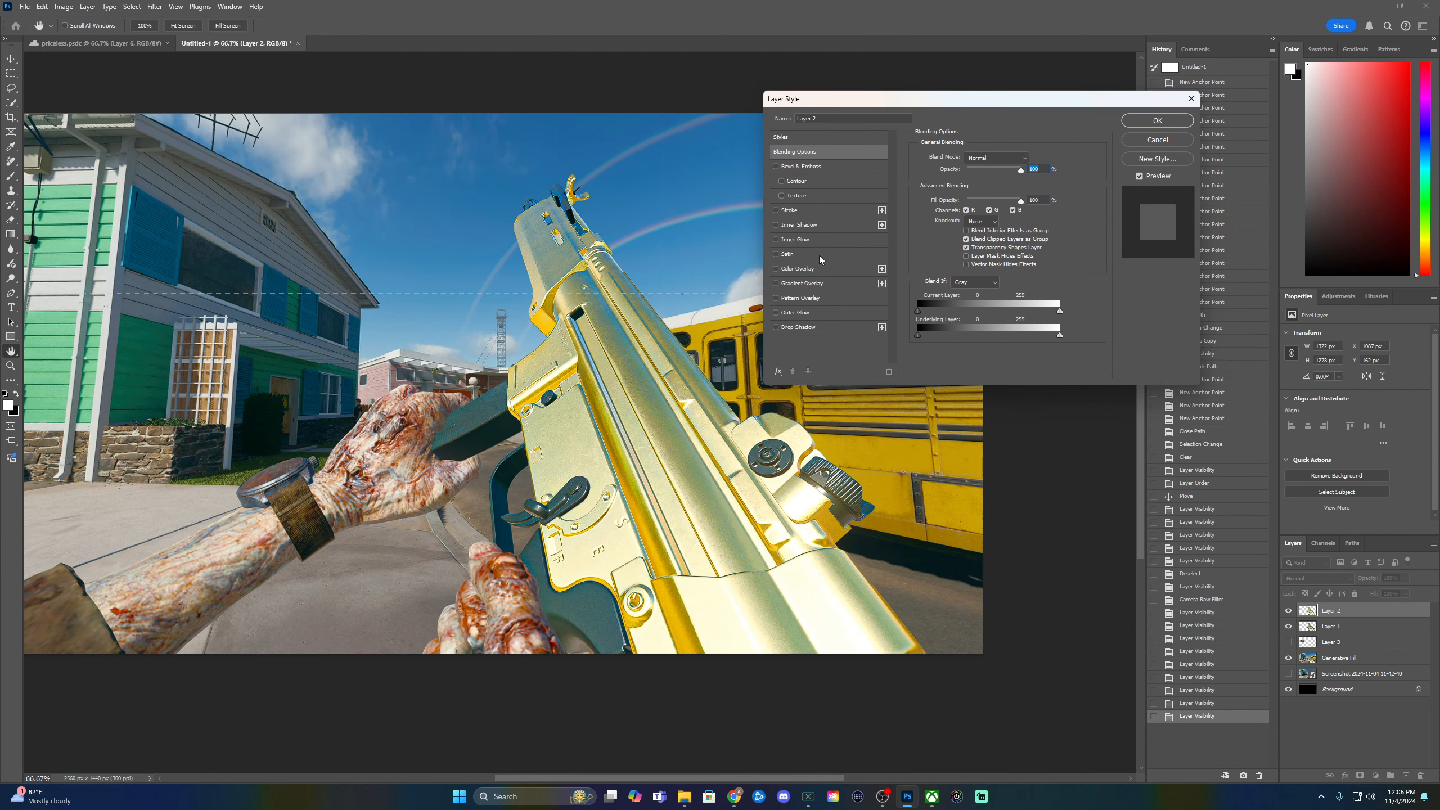
click(776, 328)
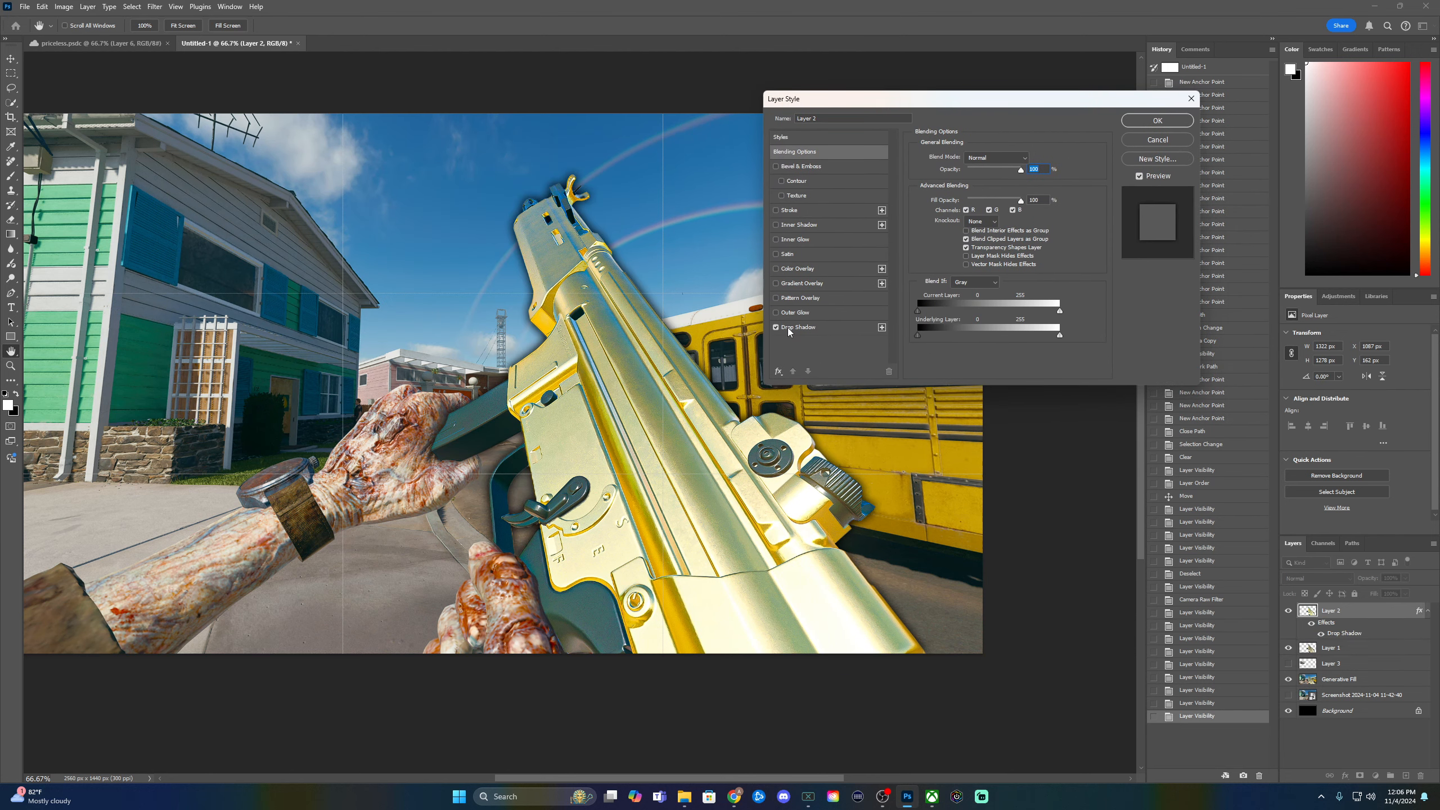
click(810, 332)
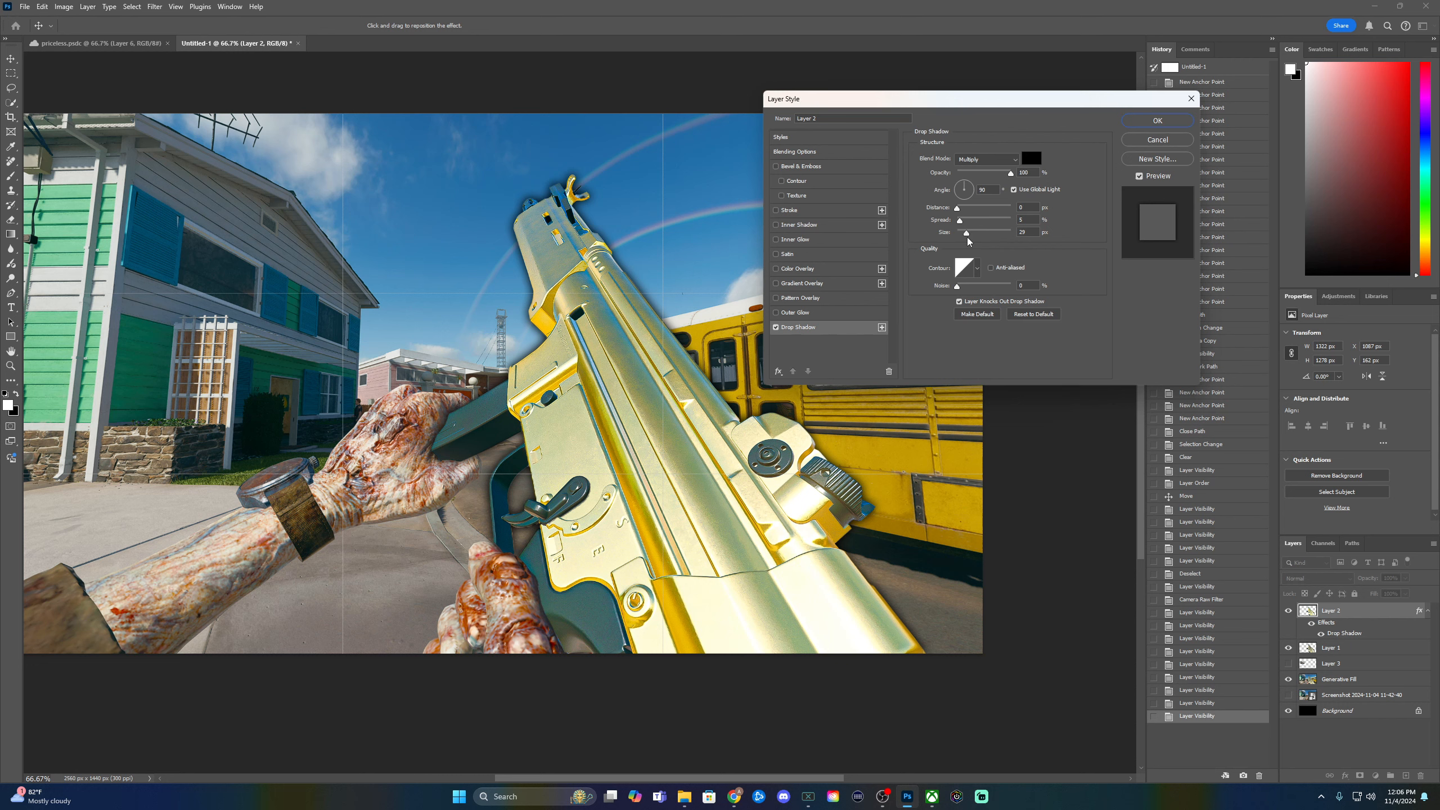
mouse_move(967, 234)
mouse_down()
mouse_move(1049, 240)
mouse_move(966, 248)
mouse_up()
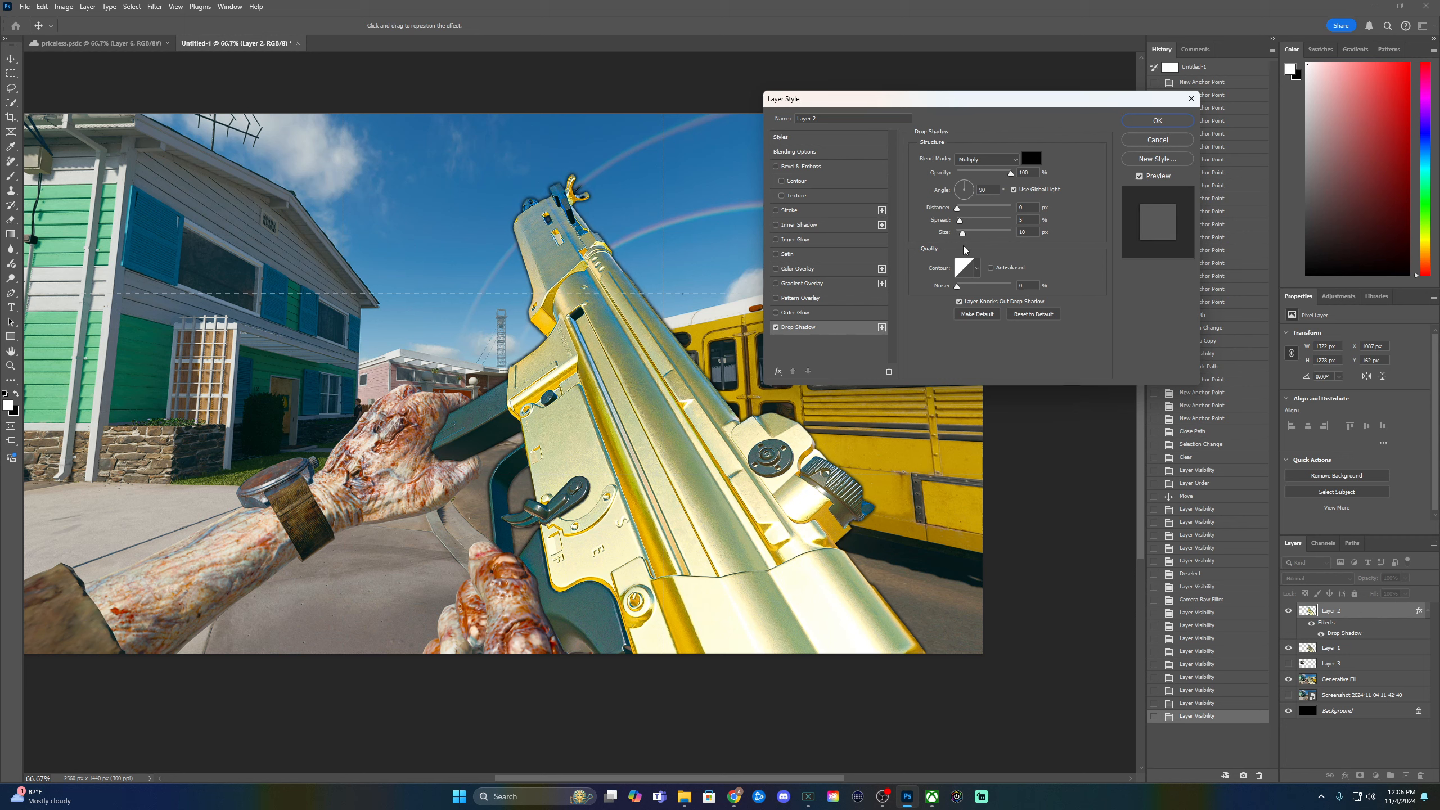
drag(966, 253, 963, 257)
click(778, 329)
click(778, 329)
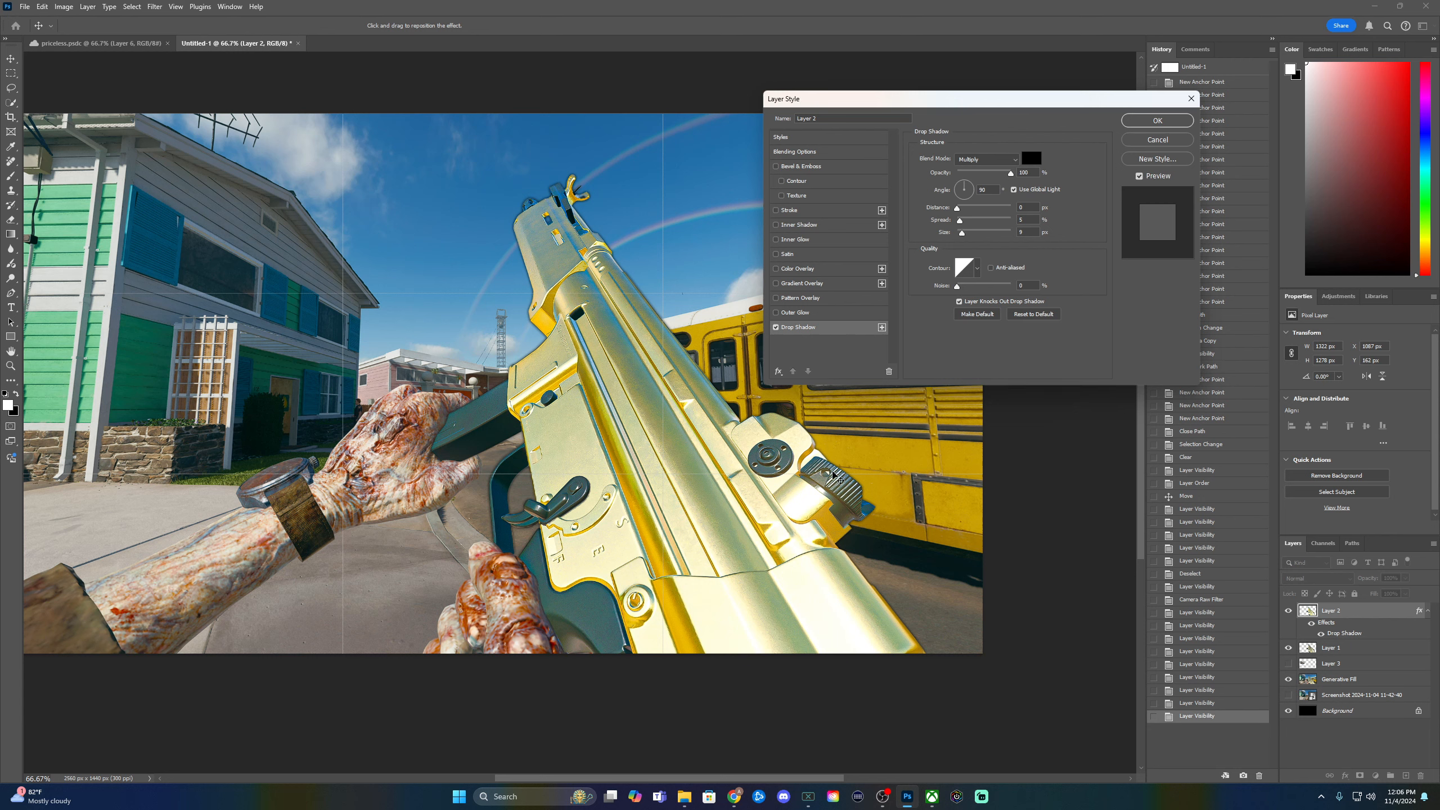
- Try a black outside Stroke of about 10 px around the gun and turn the effect off again
click(776, 211)
click(851, 210)
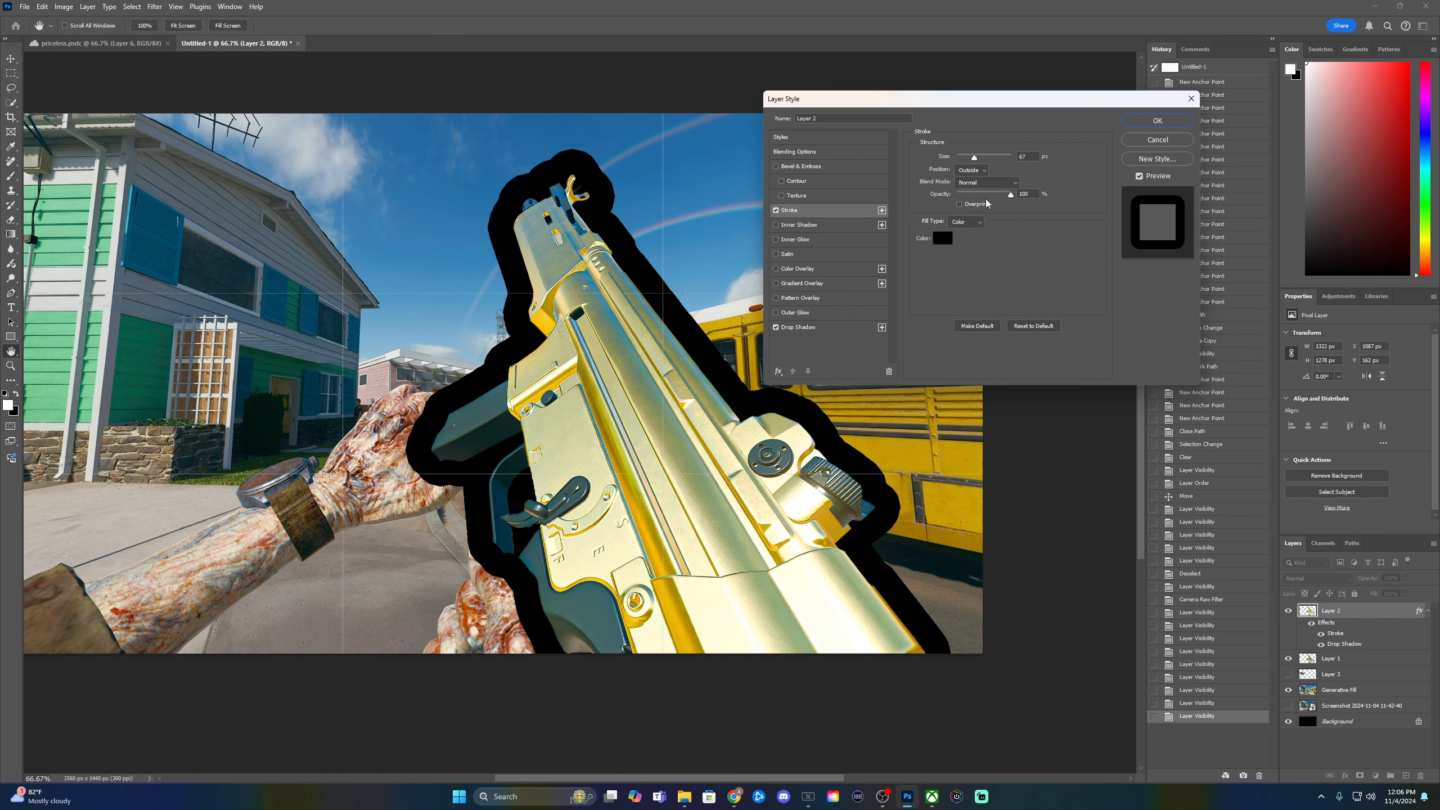
drag(975, 159, 964, 169)
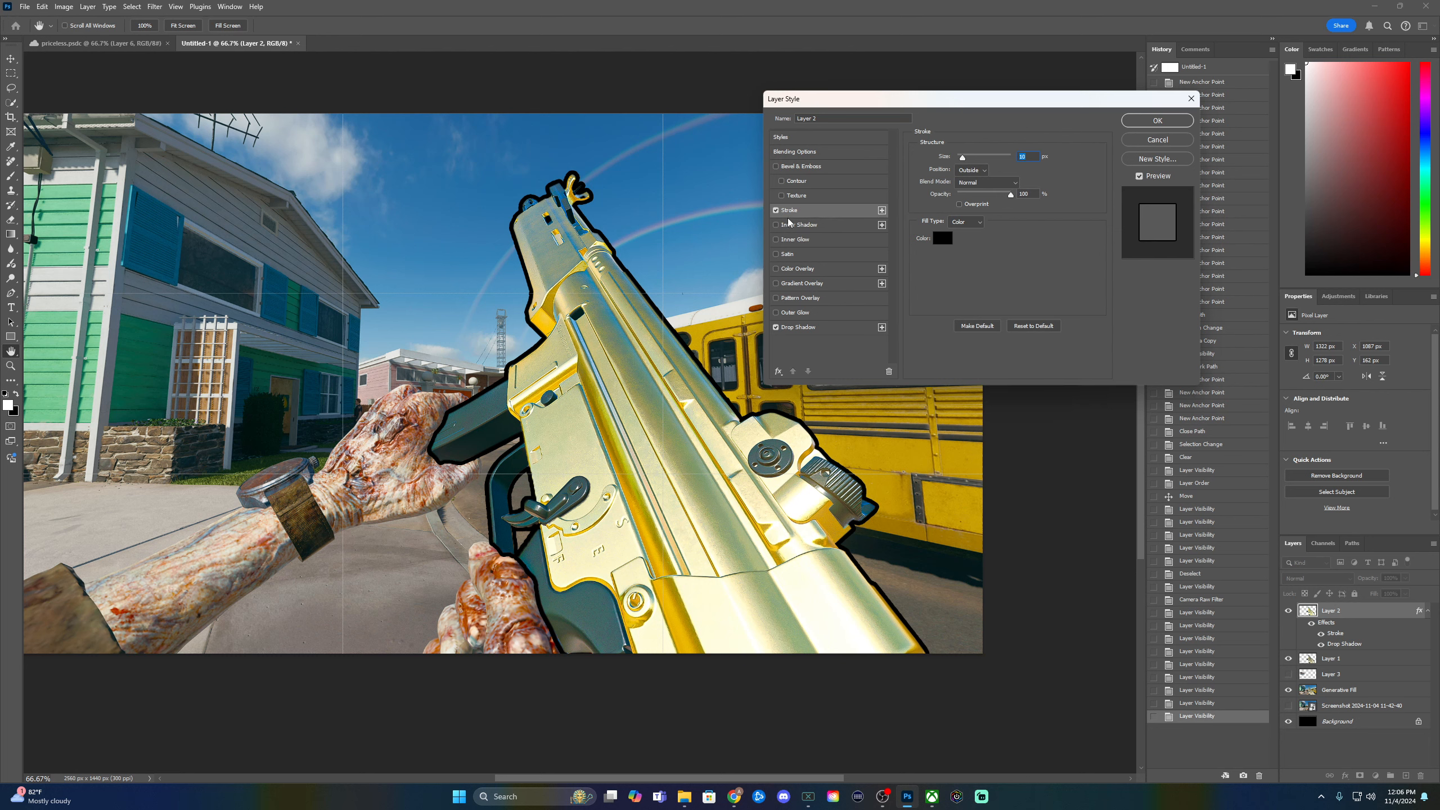
click(776, 211)
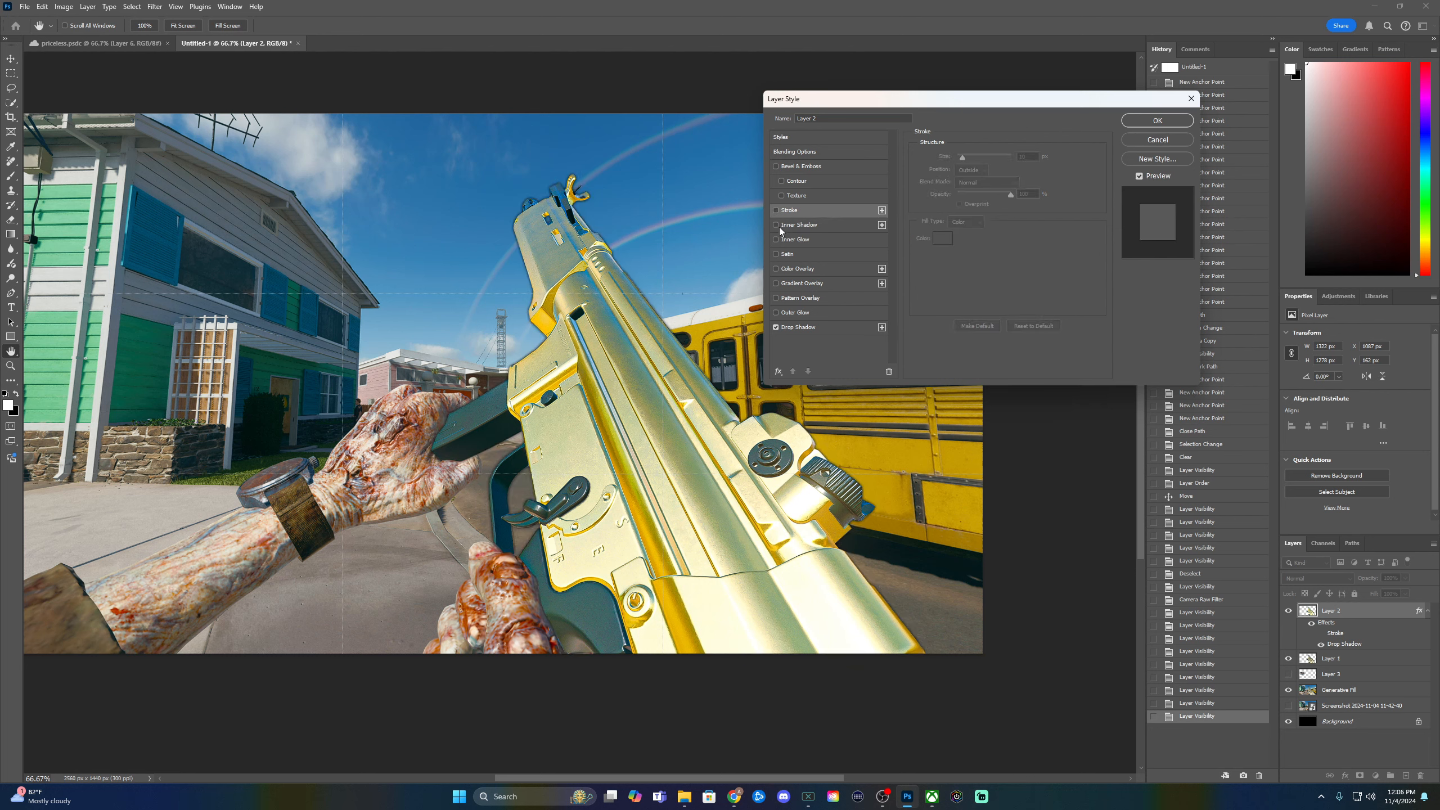
- Try a white Inner Glow on the gun with 92% Opacity, test its Size, and turn the effect off again
click(828, 242)
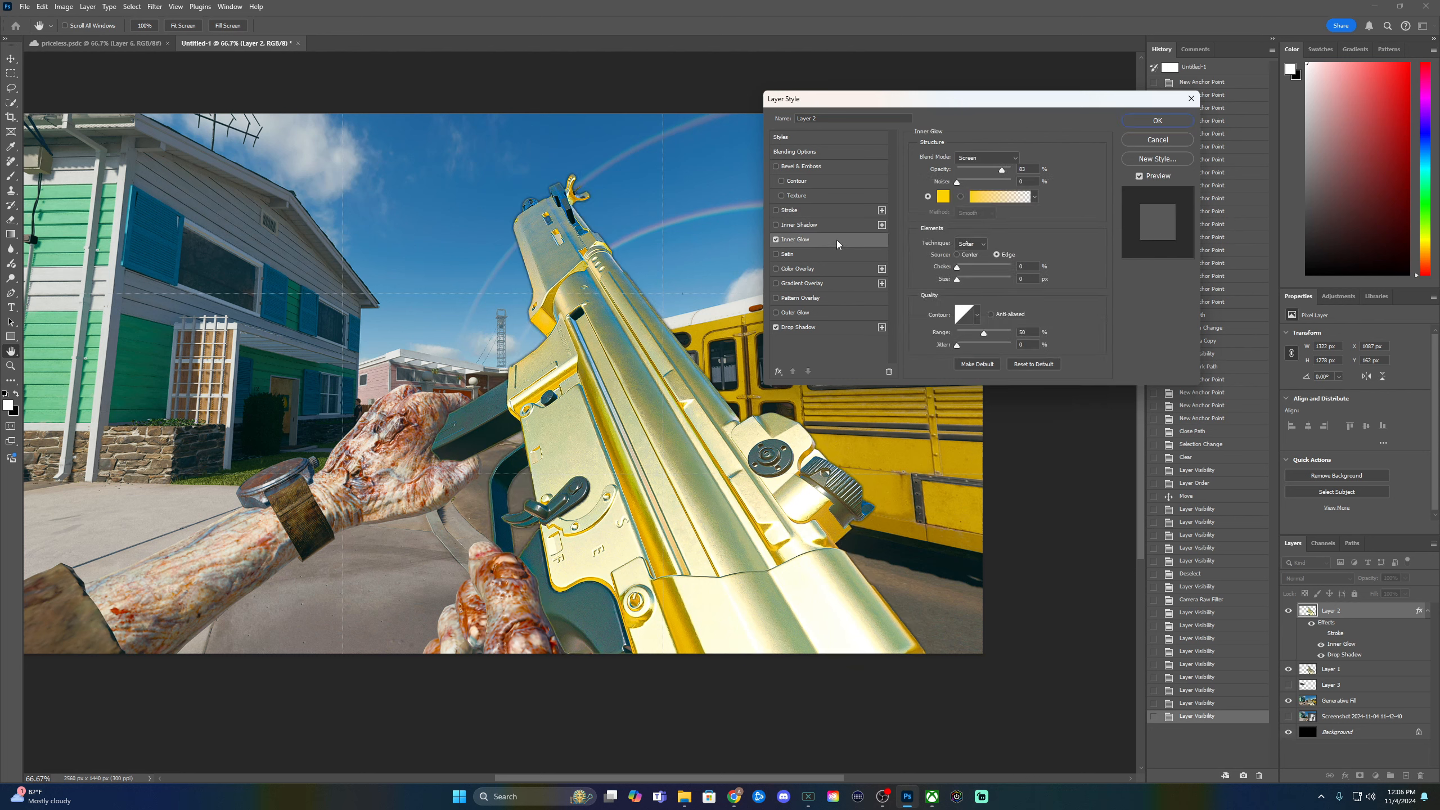
drag(957, 181, 1007, 172)
click(943, 197)
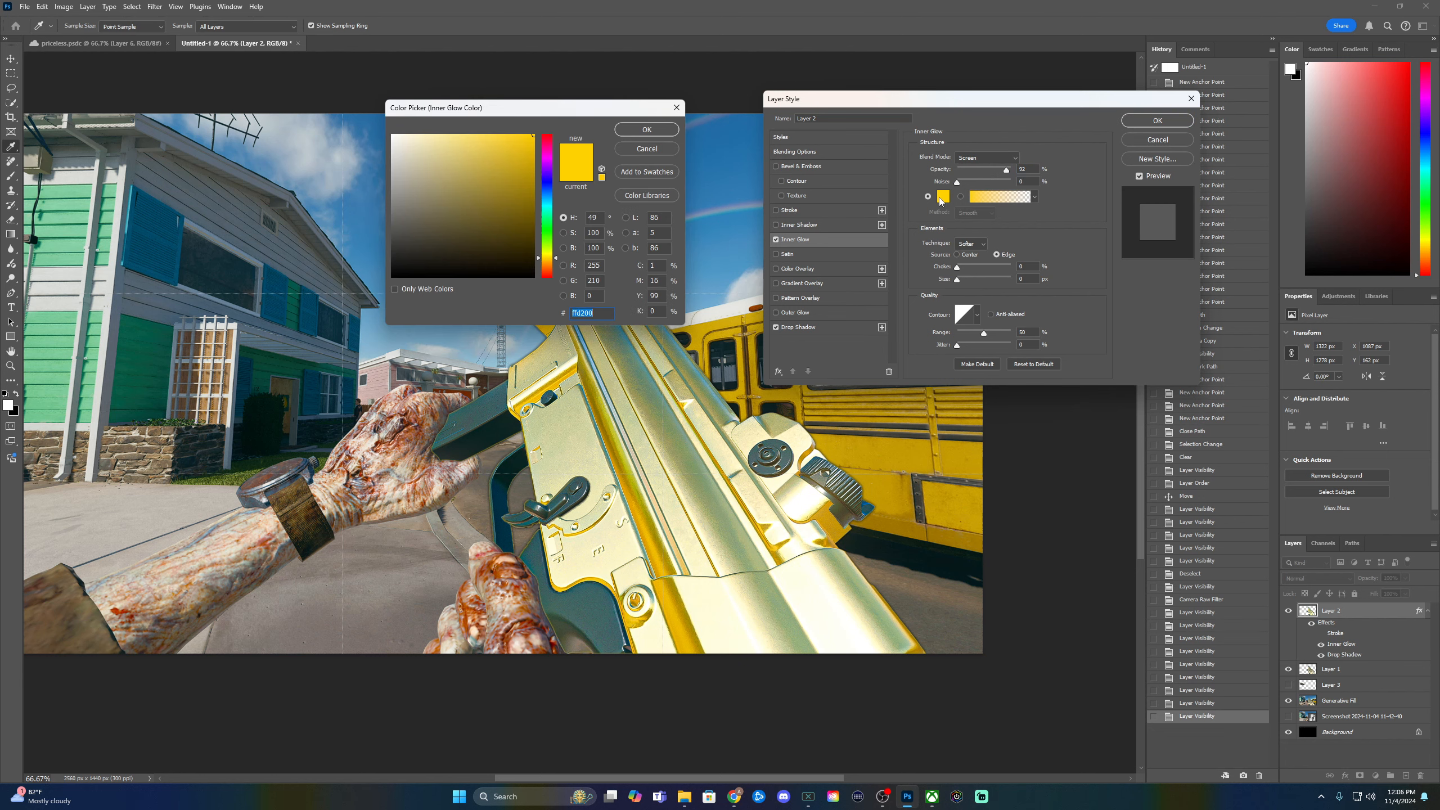
click(392, 135)
click(634, 131)
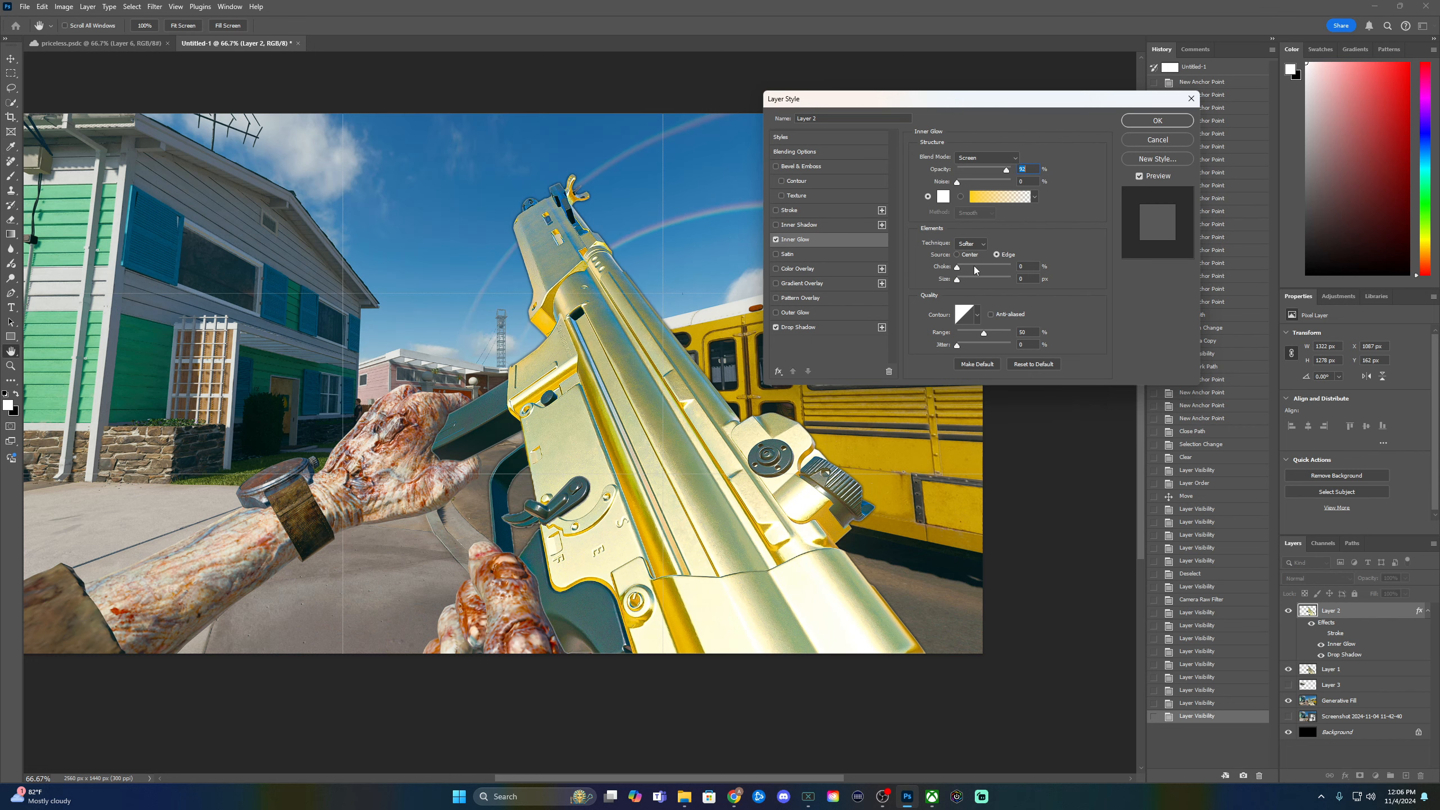
mouse_move(957, 280)
mouse_down()
mouse_move(978, 280)
mouse_move(955, 294)
mouse_up()
click(776, 240)
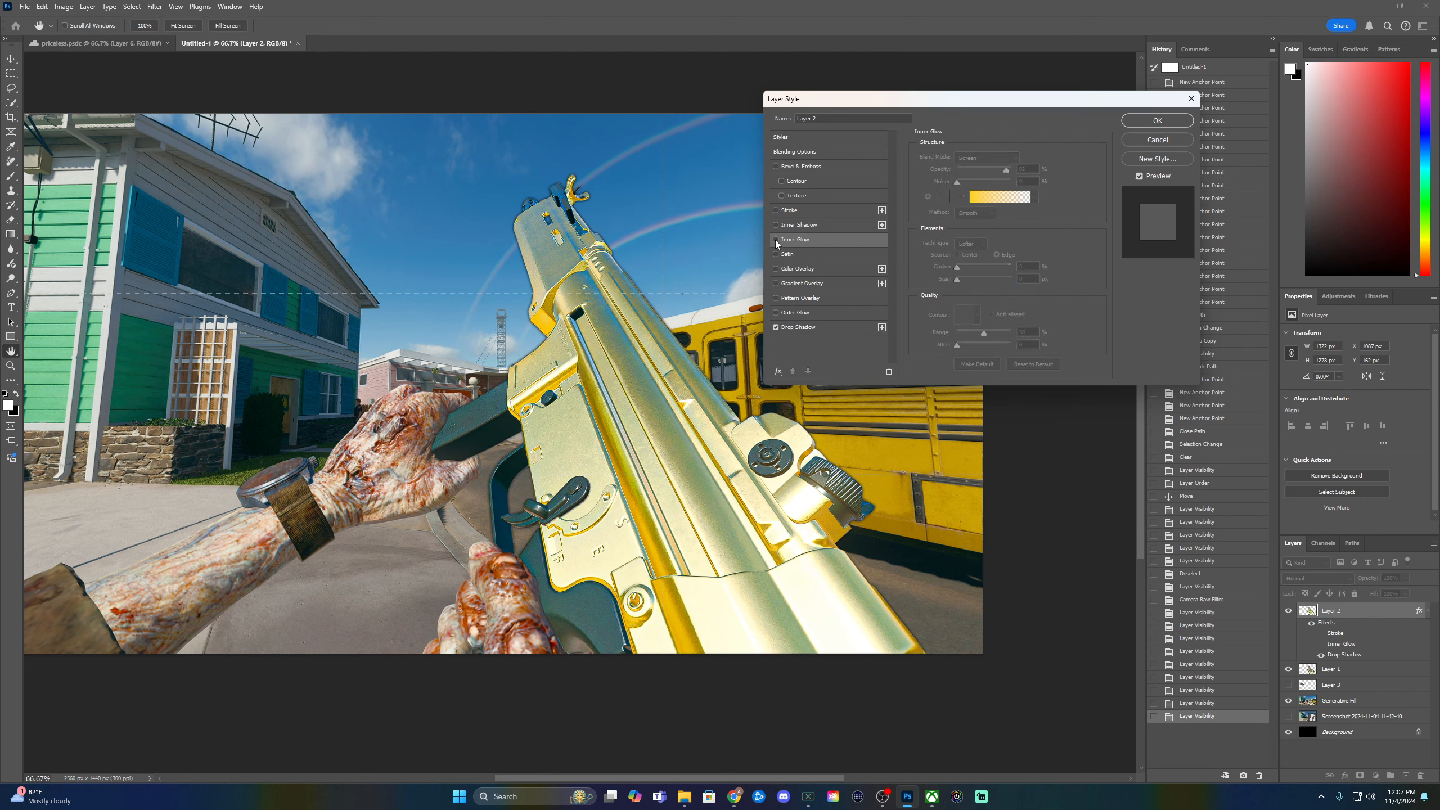
- Try the yellow-green Outer Glow around the gun and turn the effect off again
click(776, 312)
click(812, 314)
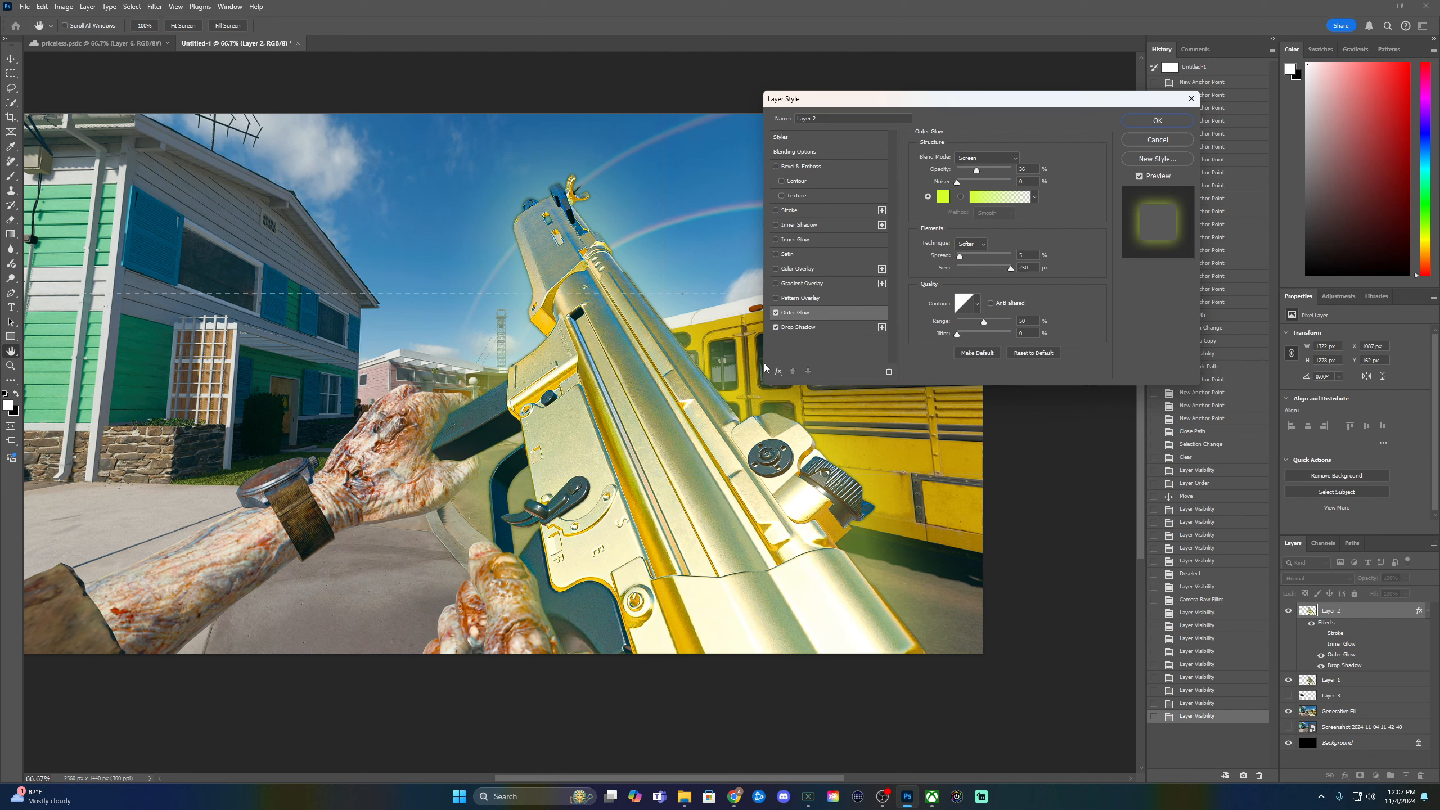
click(776, 312)
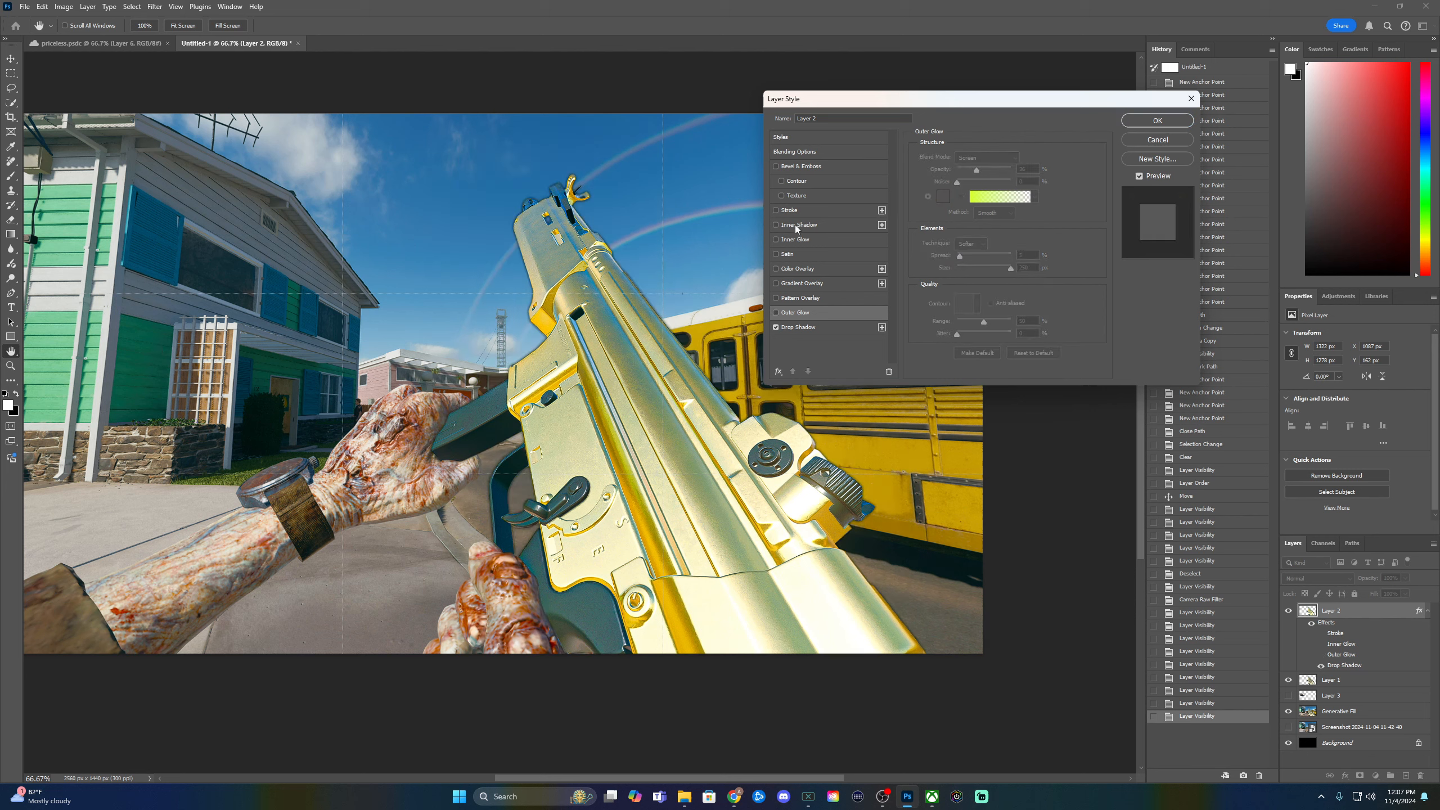
- Add a Gradient Overlay to the gun using the Purple_02 preset and lower its Opacity to 22%
click(832, 283)
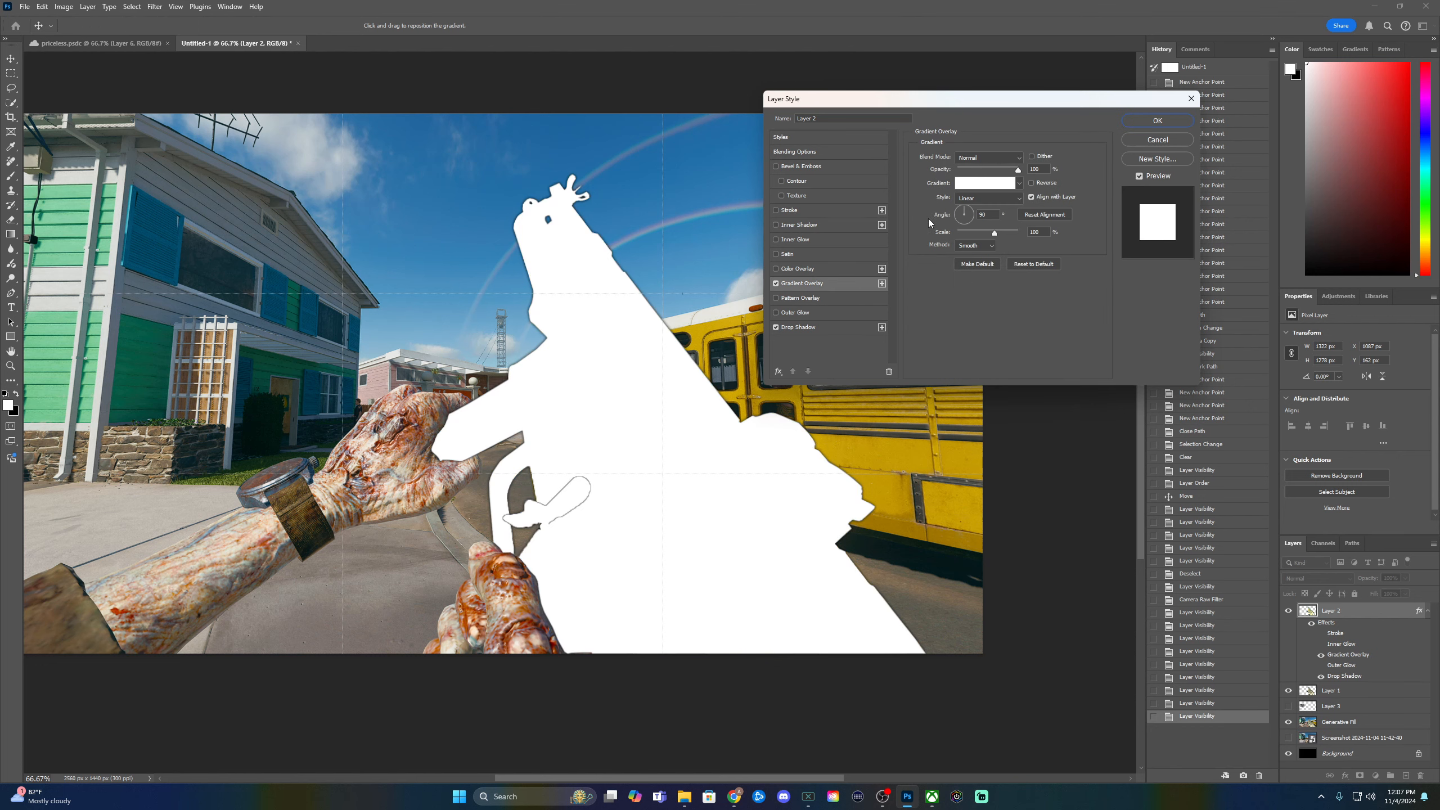
click(990, 184)
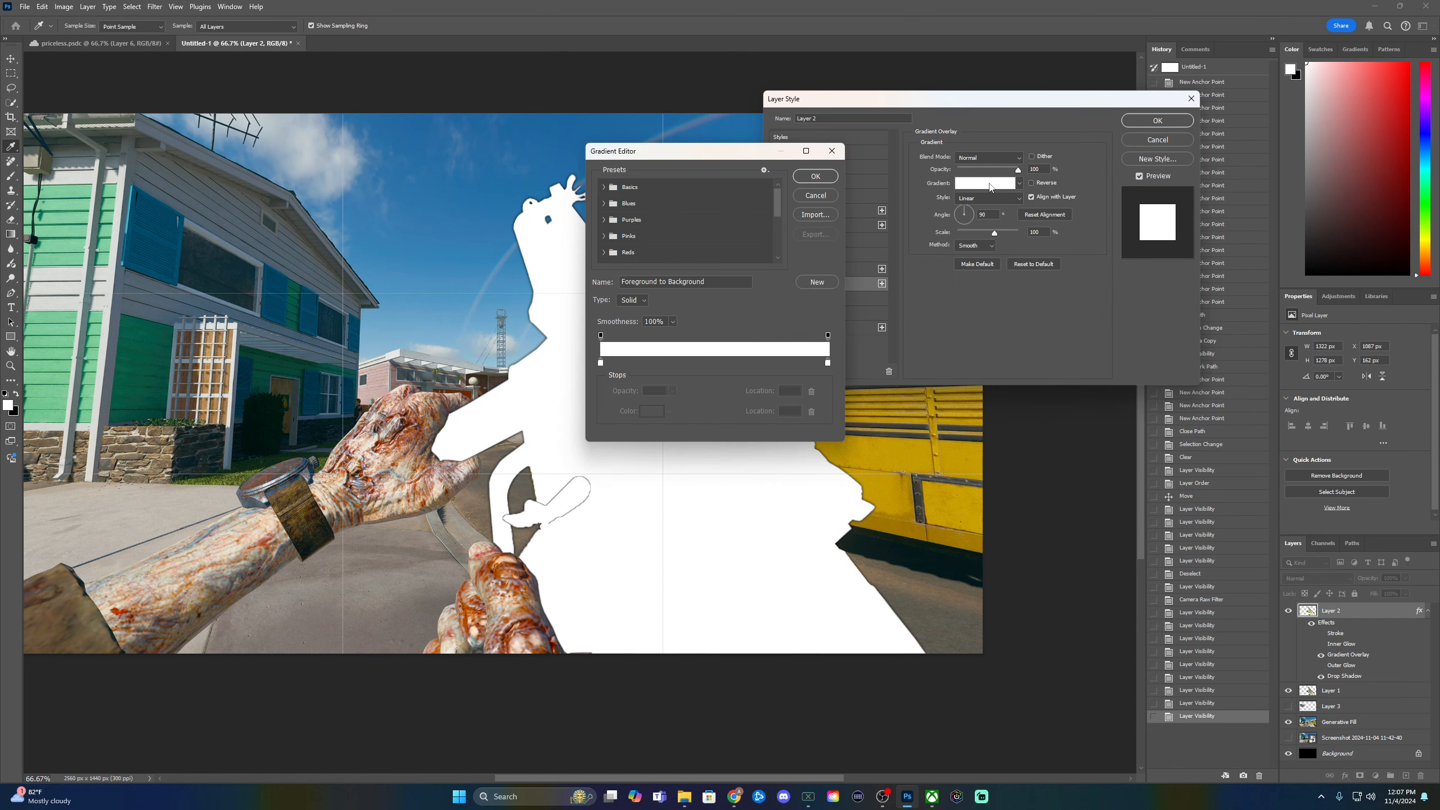
click(604, 220)
click(637, 241)
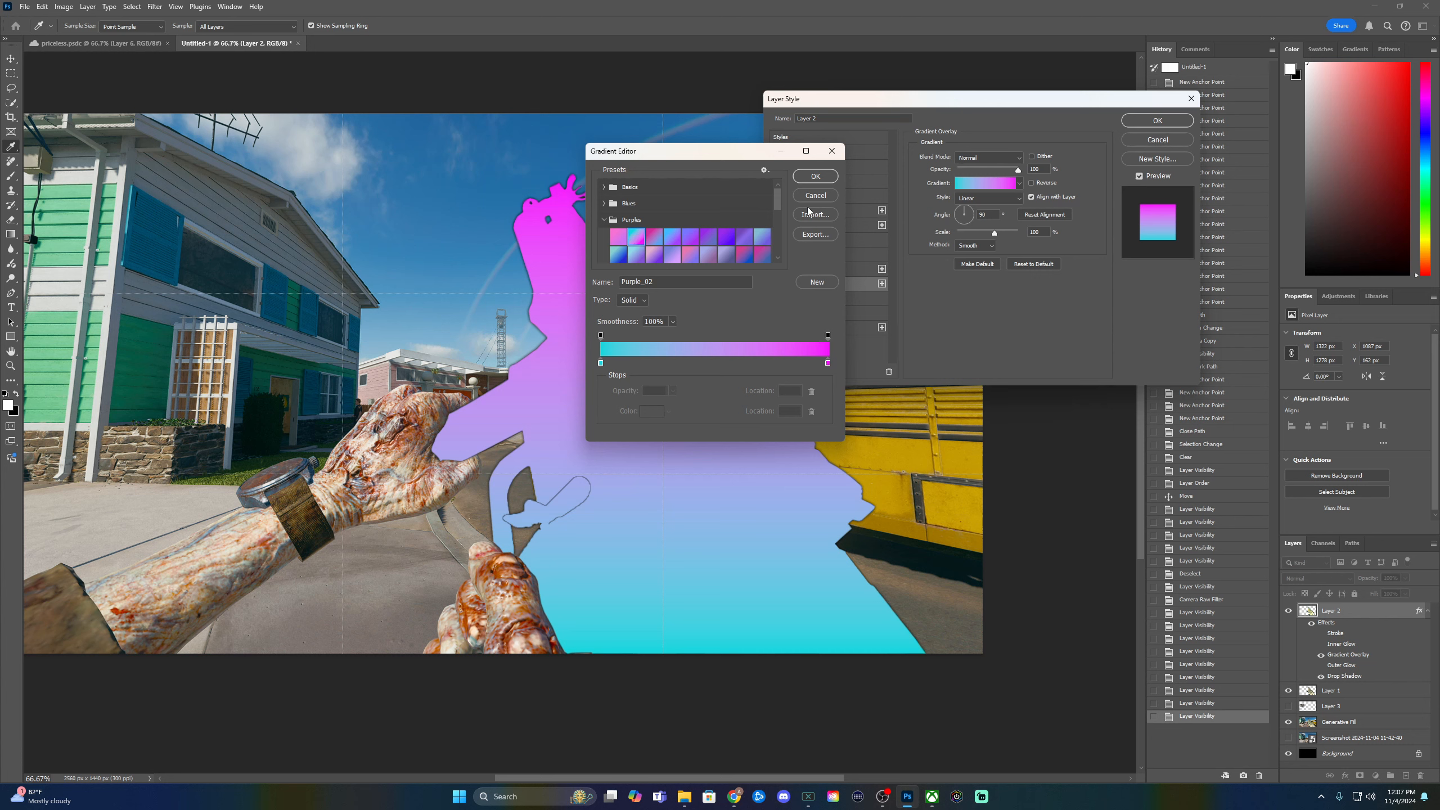
click(825, 179)
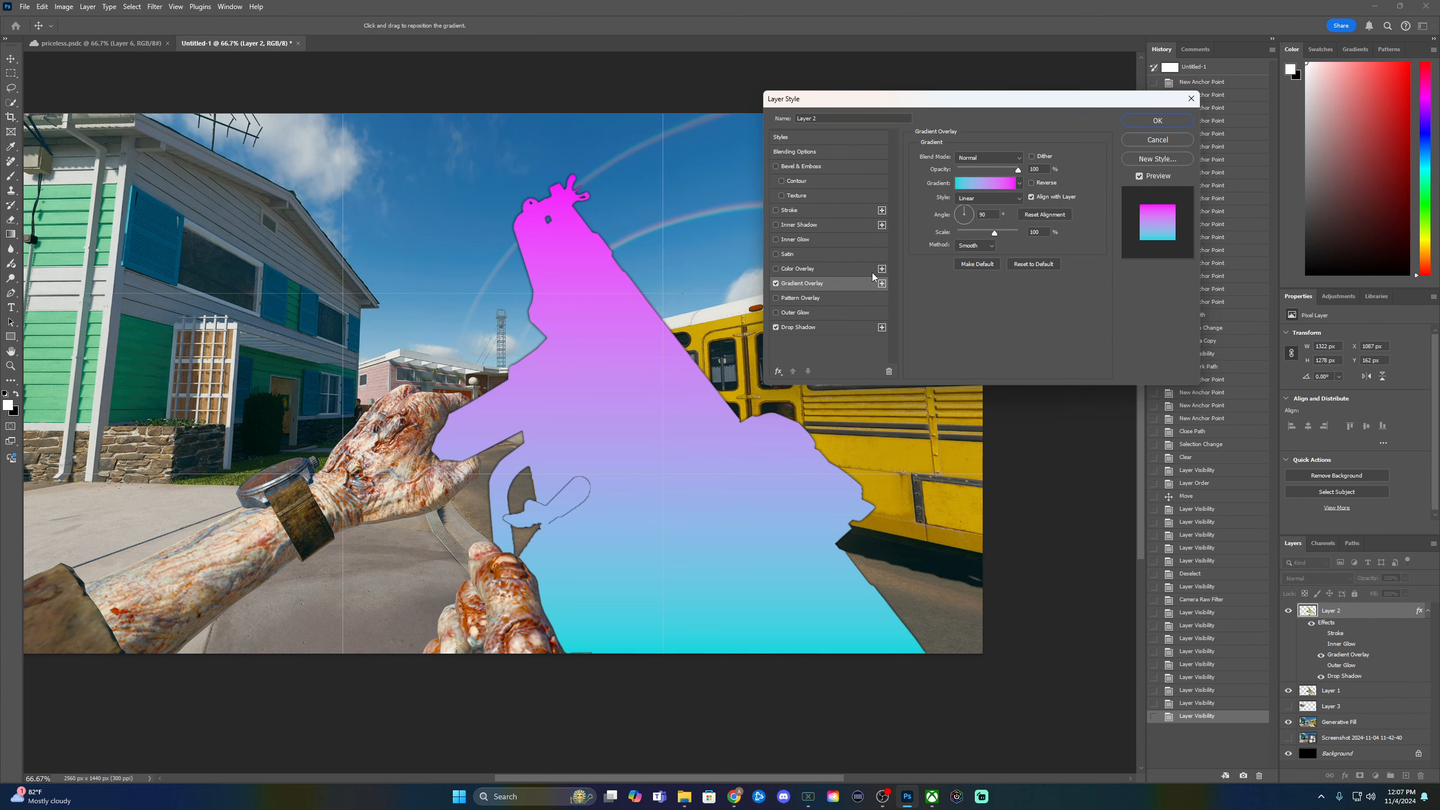
drag(1017, 170, 980, 170)
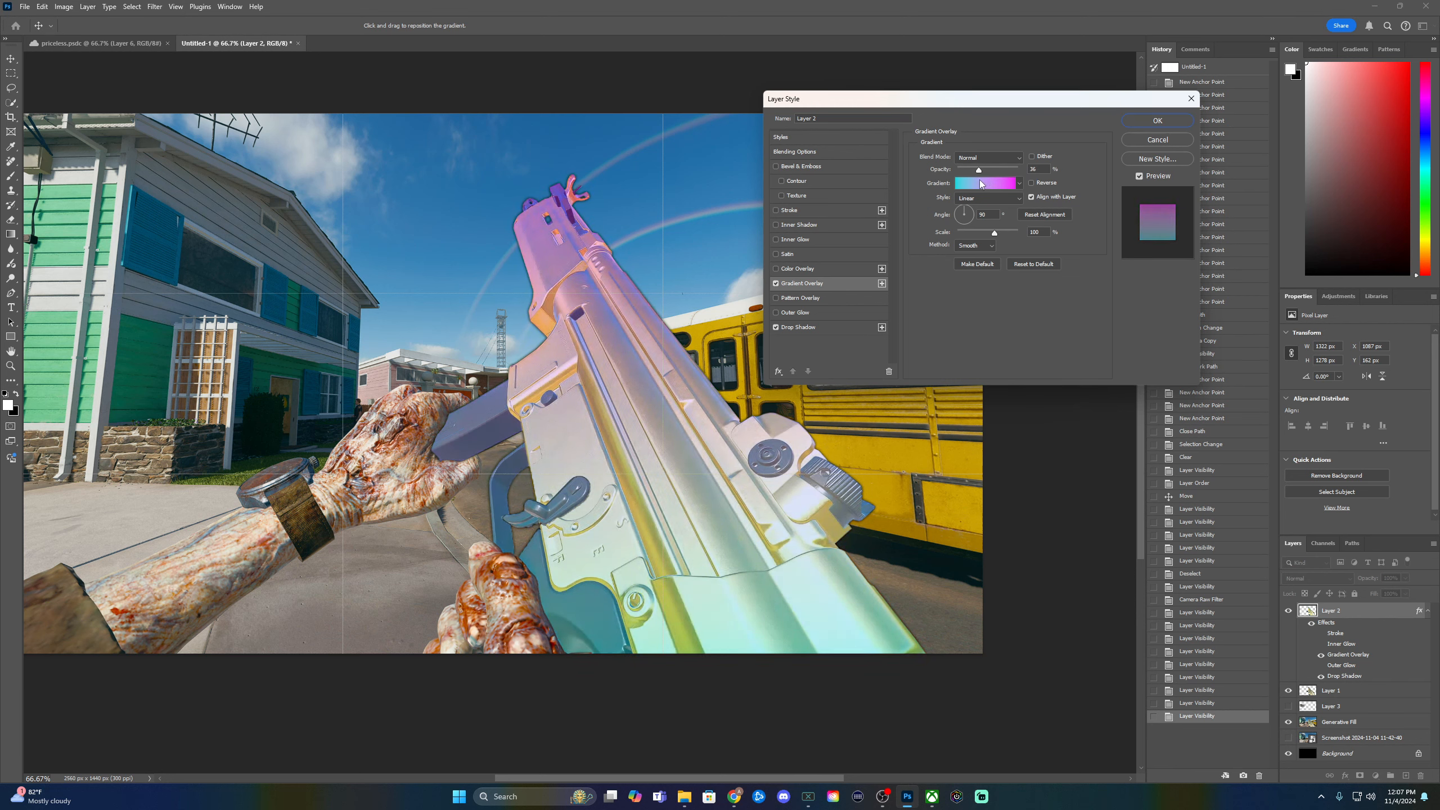
mouse_move(980, 181)
mouse_down()
mouse_move(963, 188)
mouse_move(990, 190)
mouse_move(961, 191)
mouse_move(976, 192)
mouse_up()
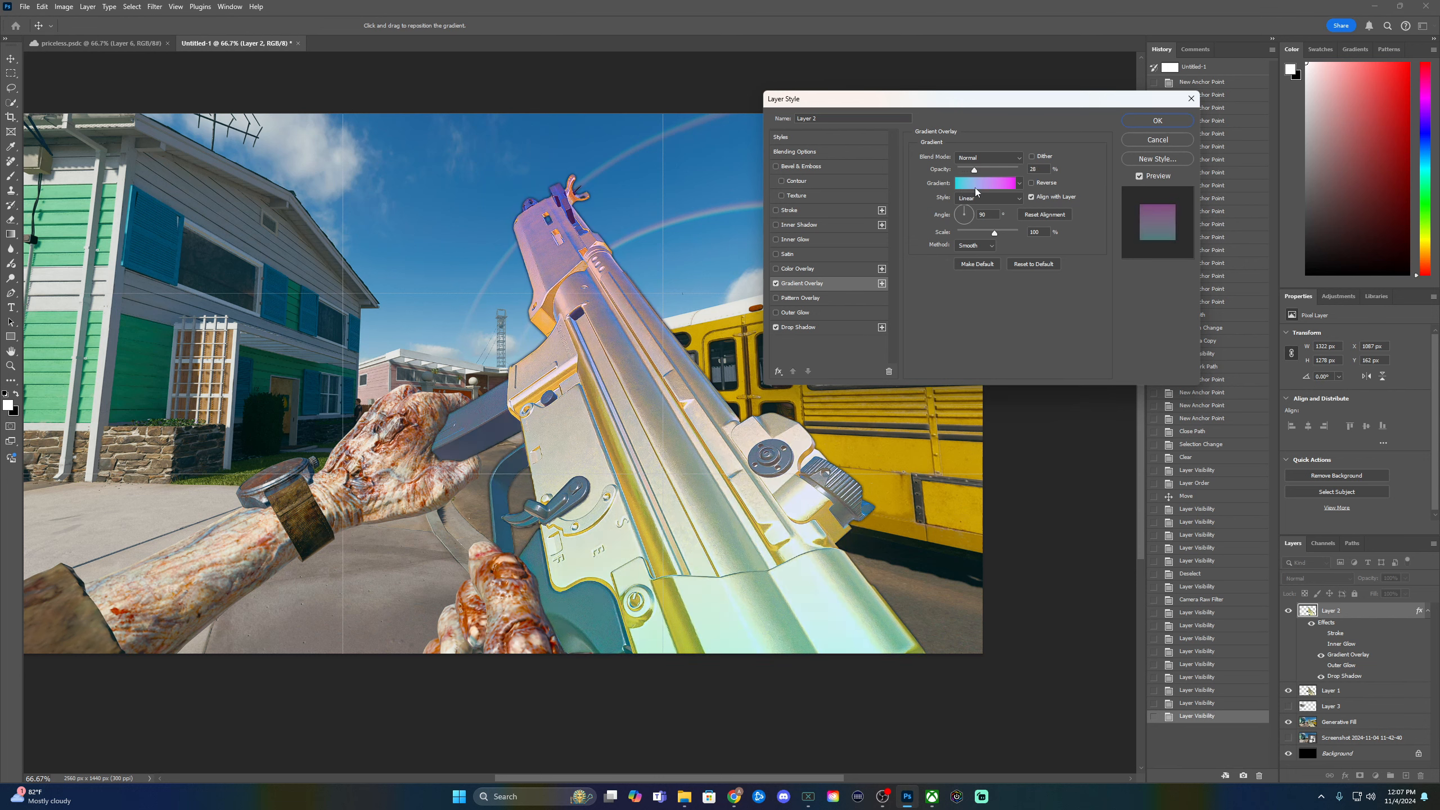
- Replace the overlay gradient with a dark-purple-to-teal preset from the Blues group and lower its Opacity to 0%
click(971, 187)
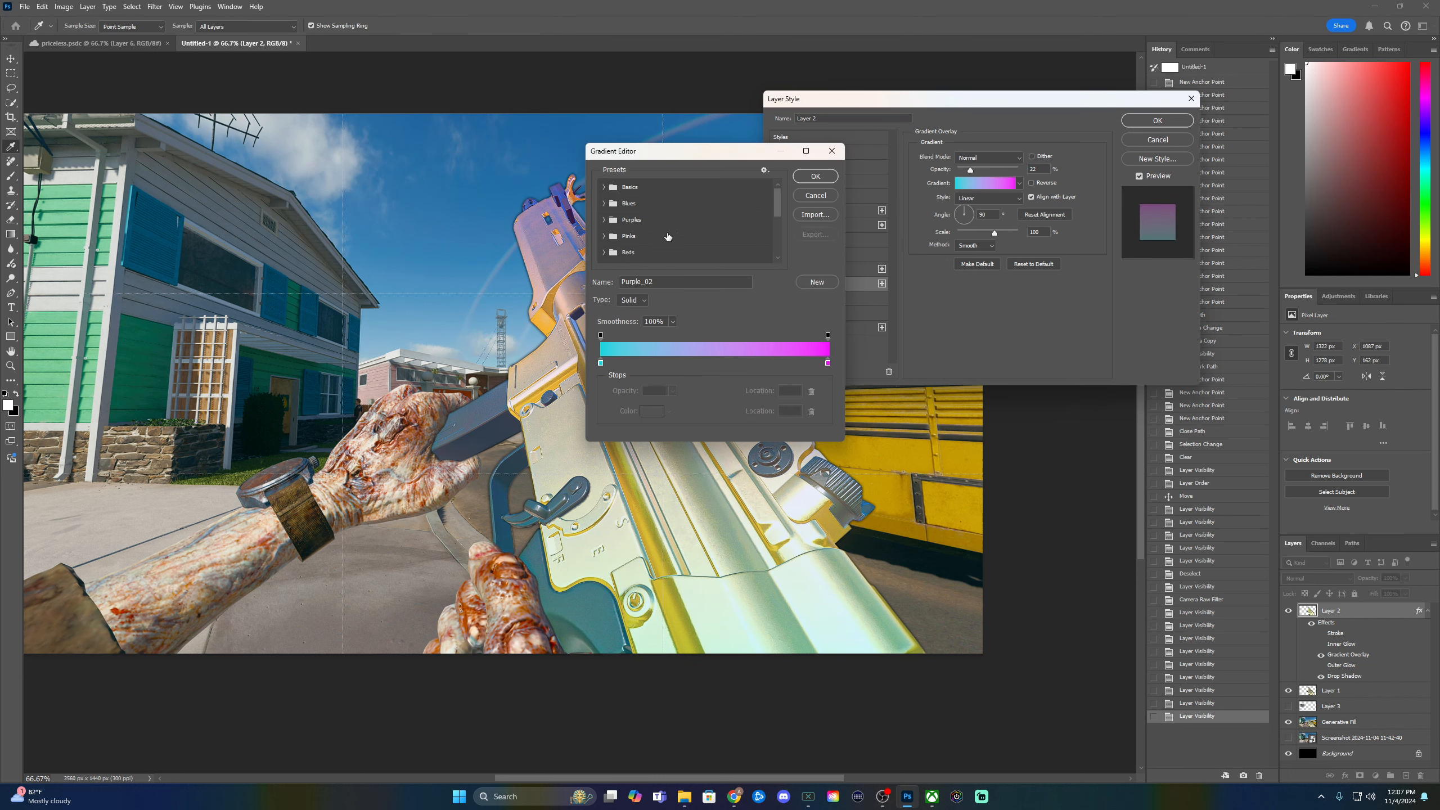
click(604, 204)
scroll(687, 227, down, 1)
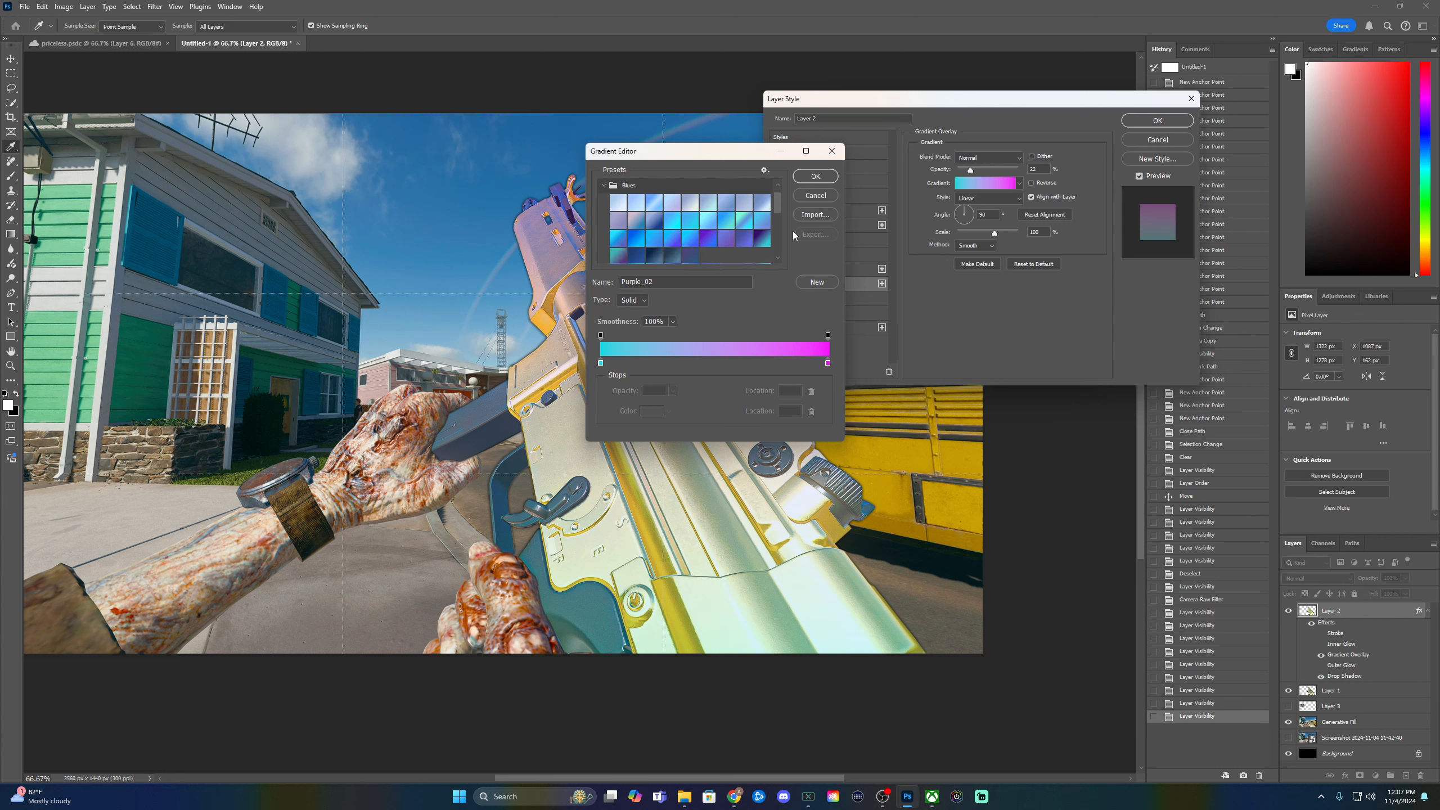
click(763, 239)
click(827, 179)
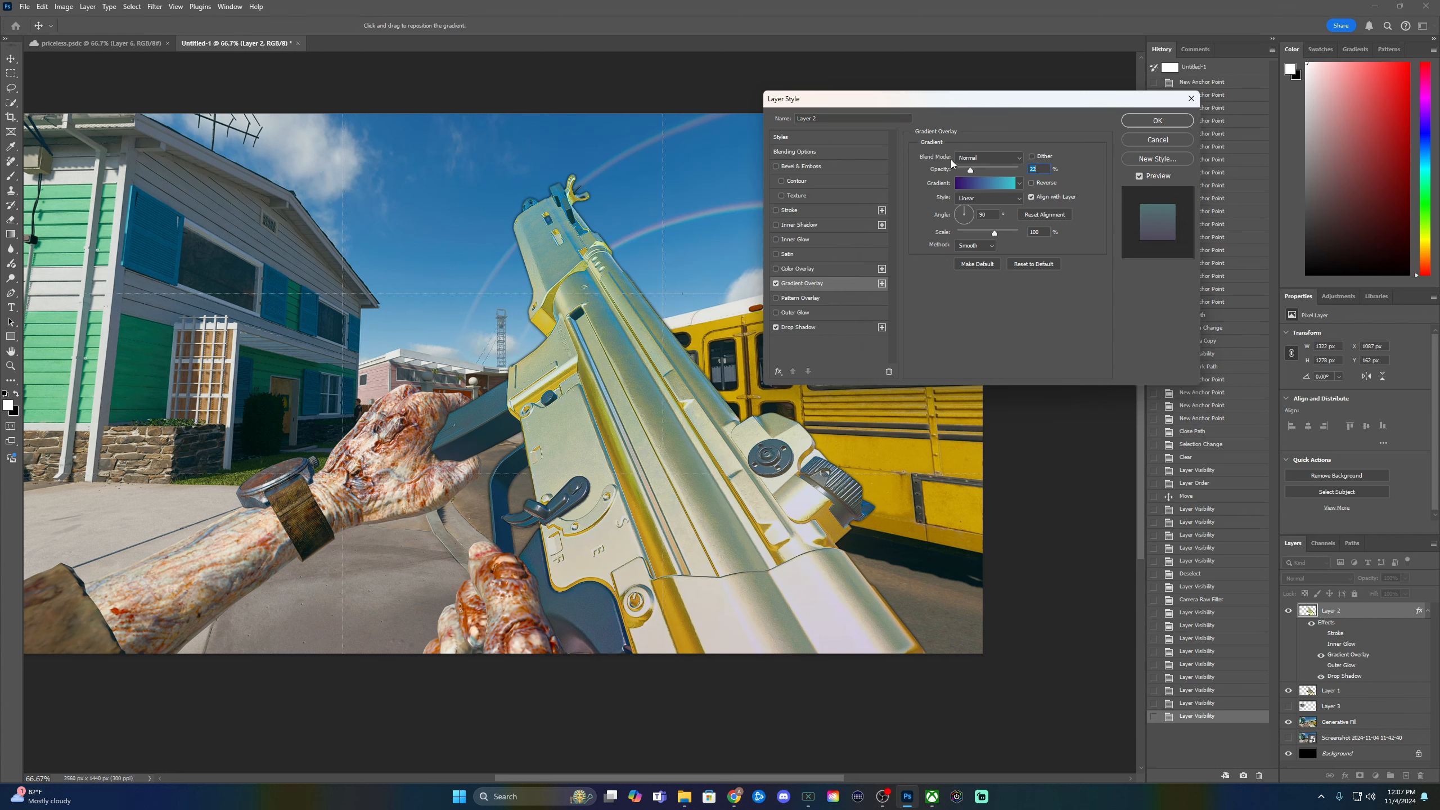
mouse_move(972, 170)
mouse_down()
mouse_move(1005, 164)
mouse_move(965, 170)
mouse_move(966, 194)
mouse_up()
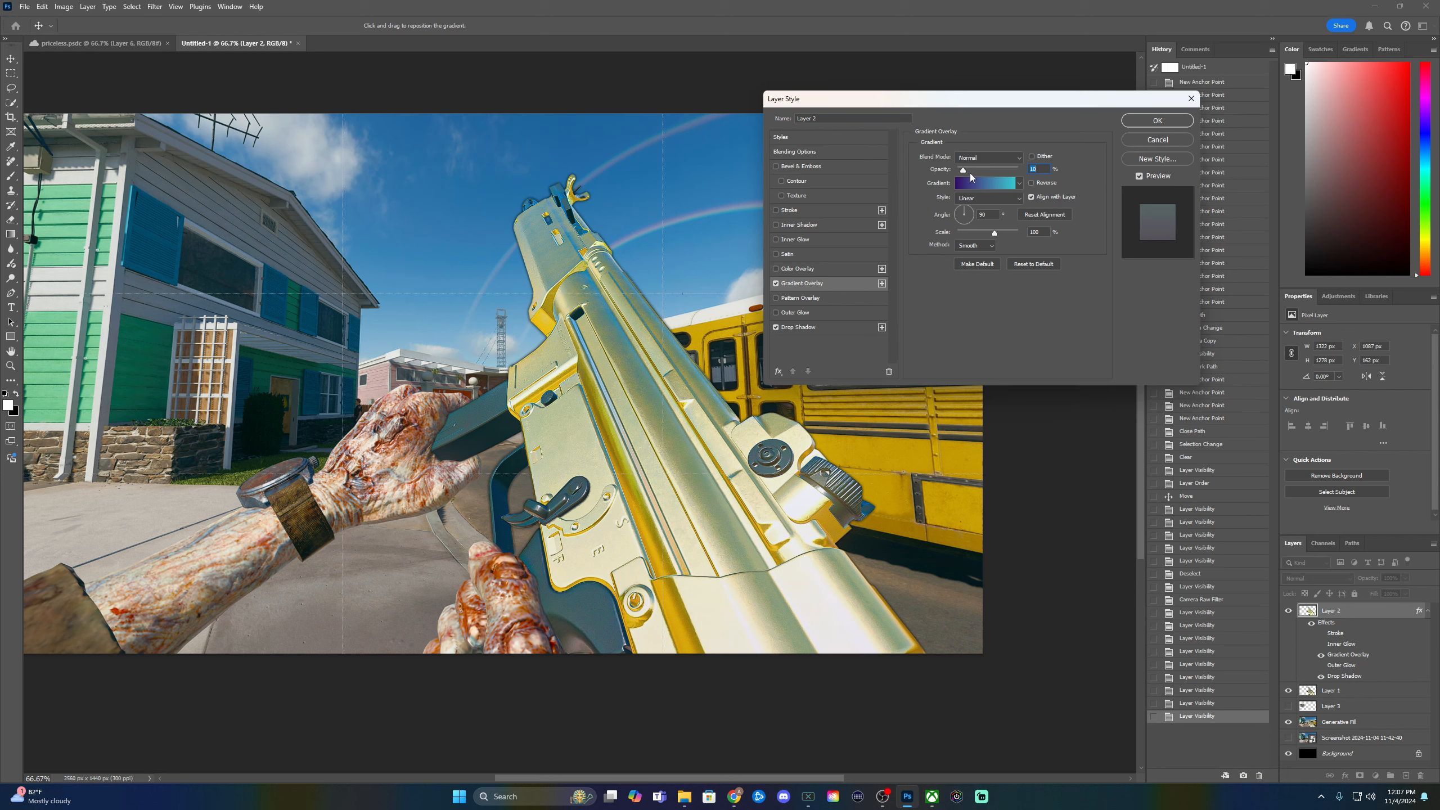
mouse_move(964, 173)
mouse_down()
mouse_move(1005, 164)
mouse_move(1040, 180)
mouse_move(957, 171)
mouse_up()
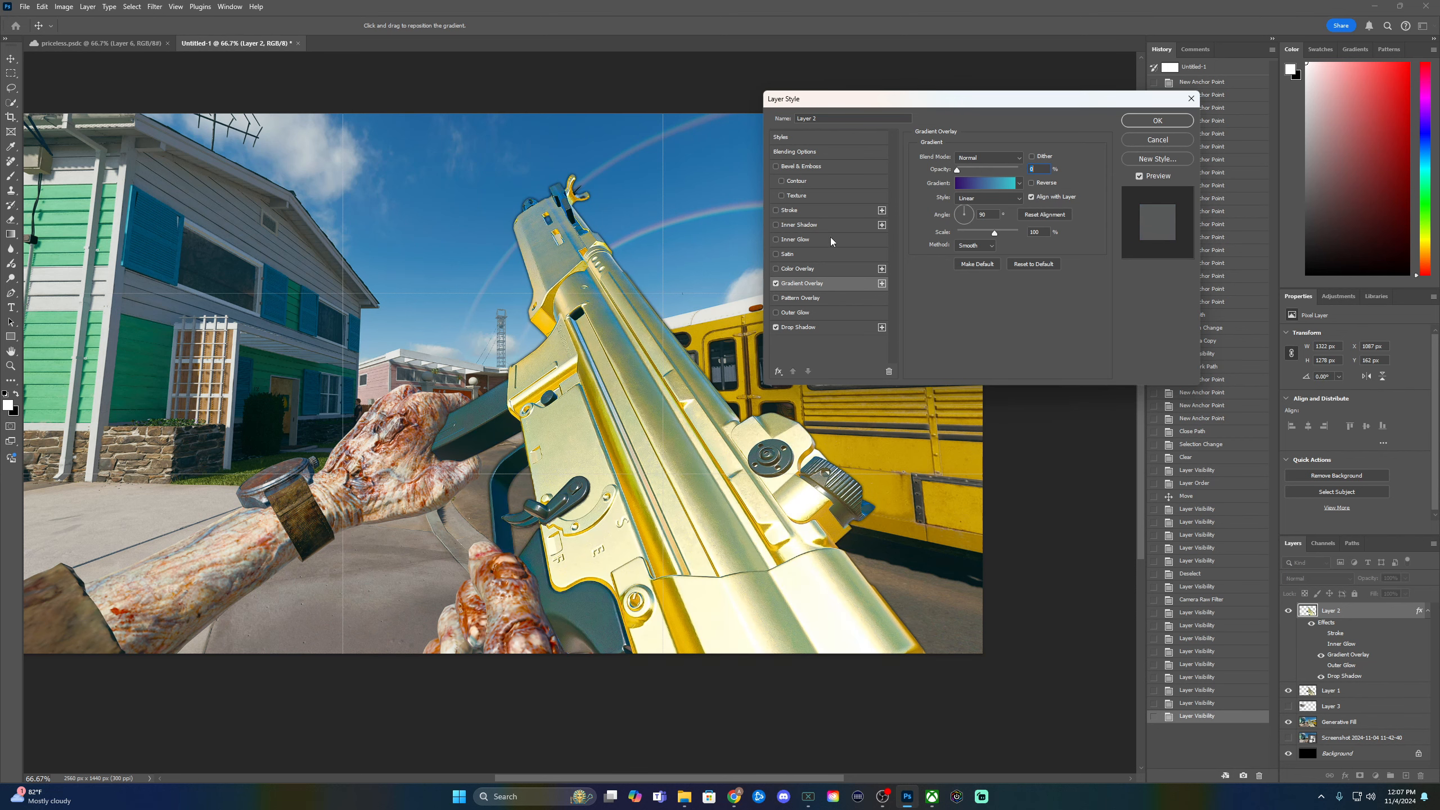
- Turn off the Gradient Overlay effect on Layer 2 and apply the layer style
click(776, 283)
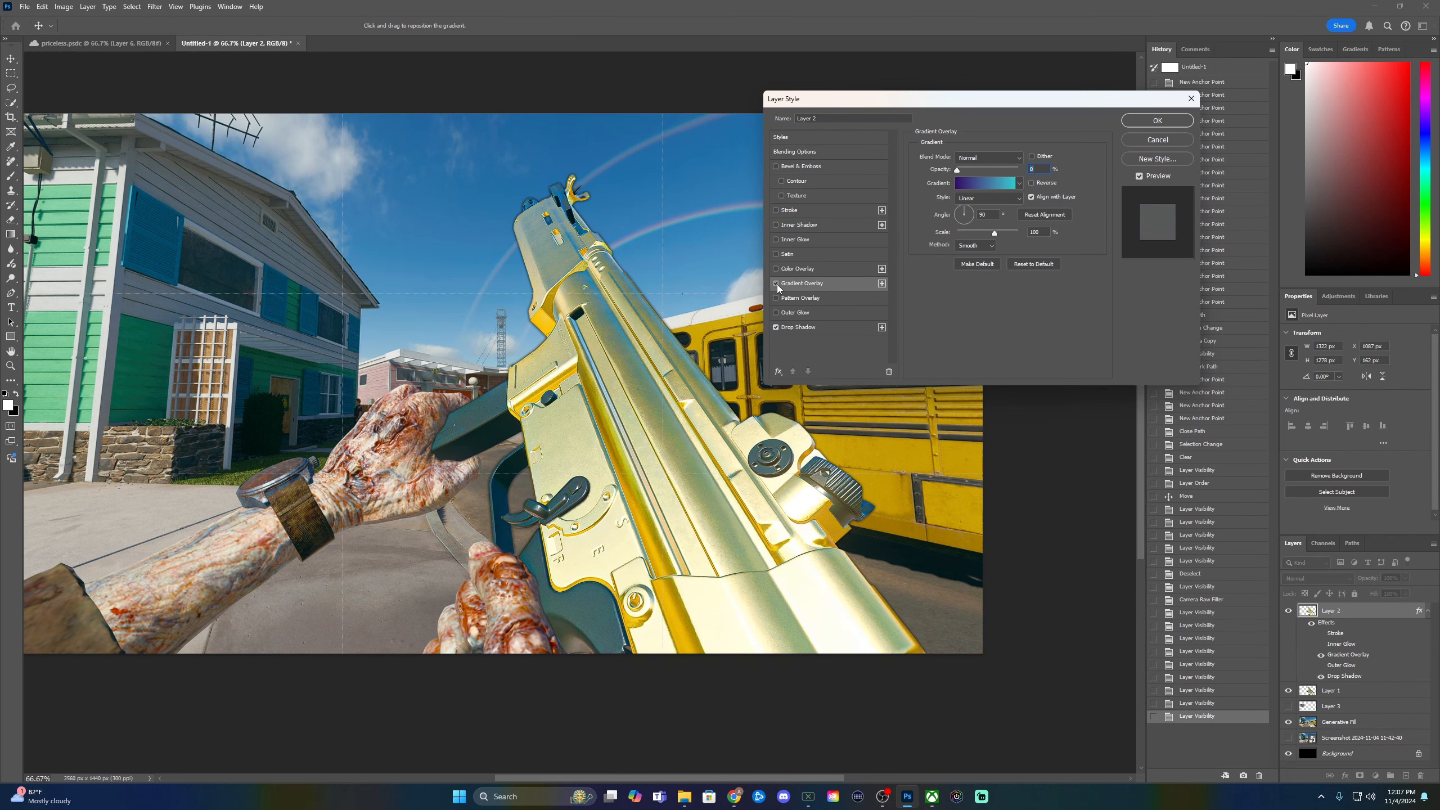
click(1153, 122)
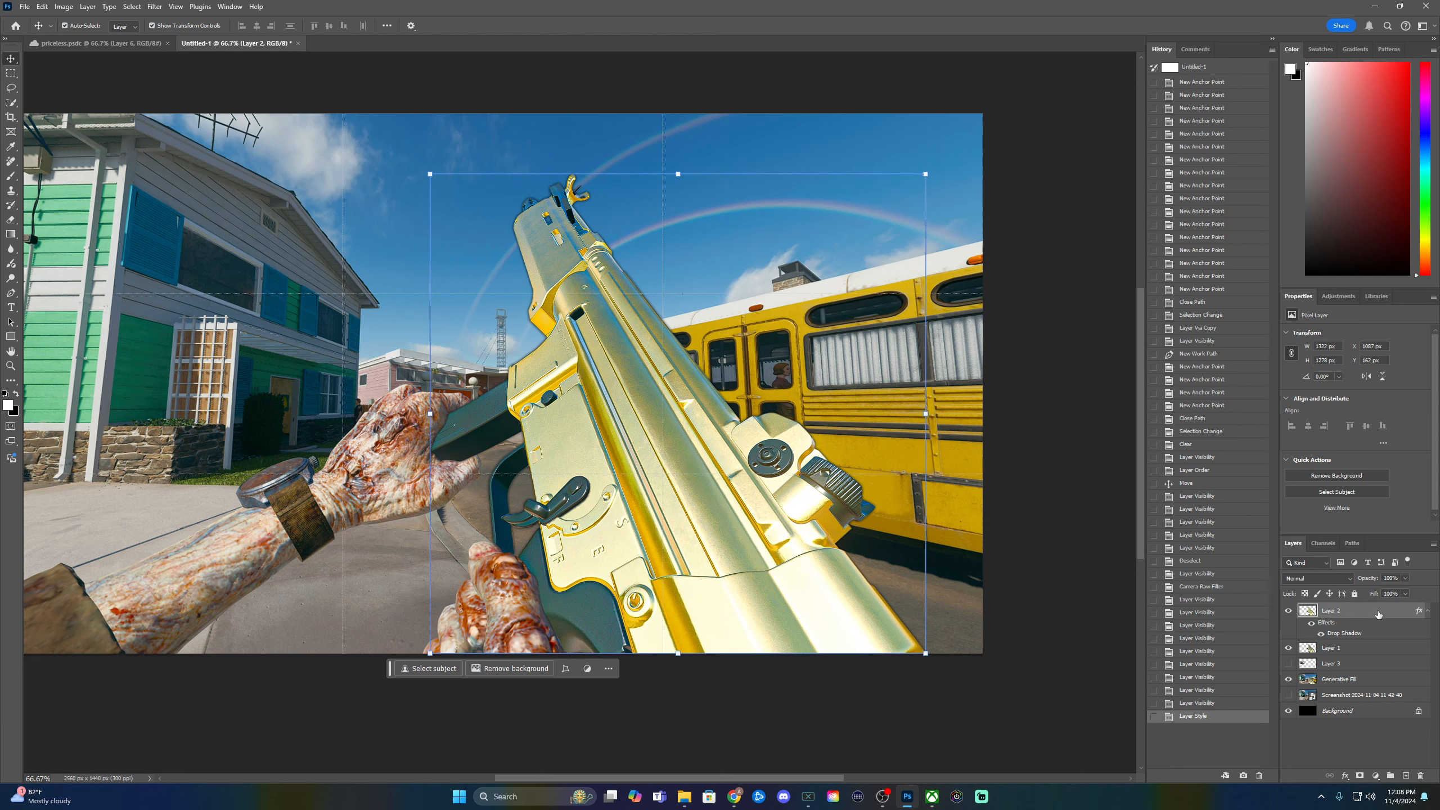
- Add a new blank layer above Layer 2 and clip it to Layer 2, keeping its blend mode at Normal
click(1406, 776)
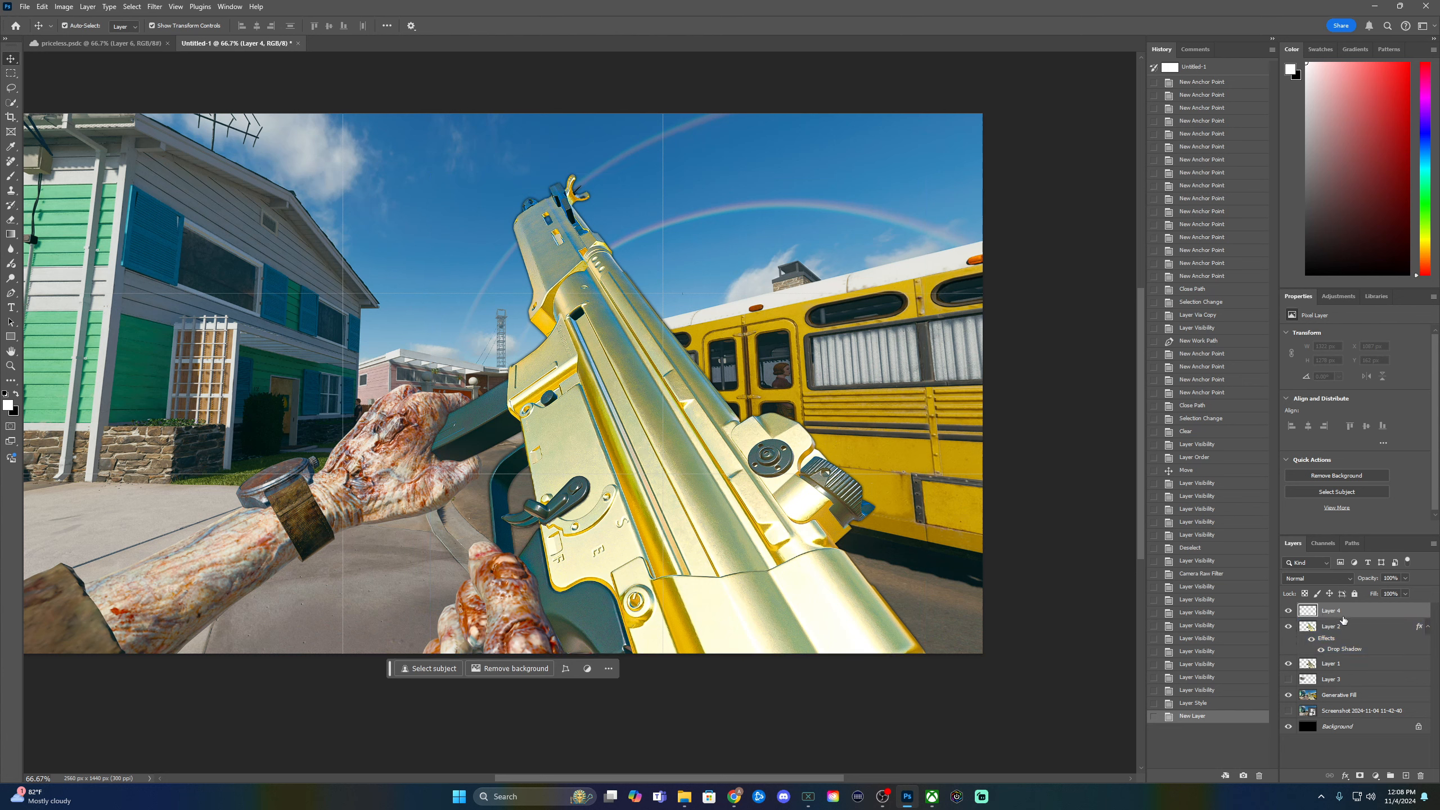
drag(1343, 620, 1341, 616)
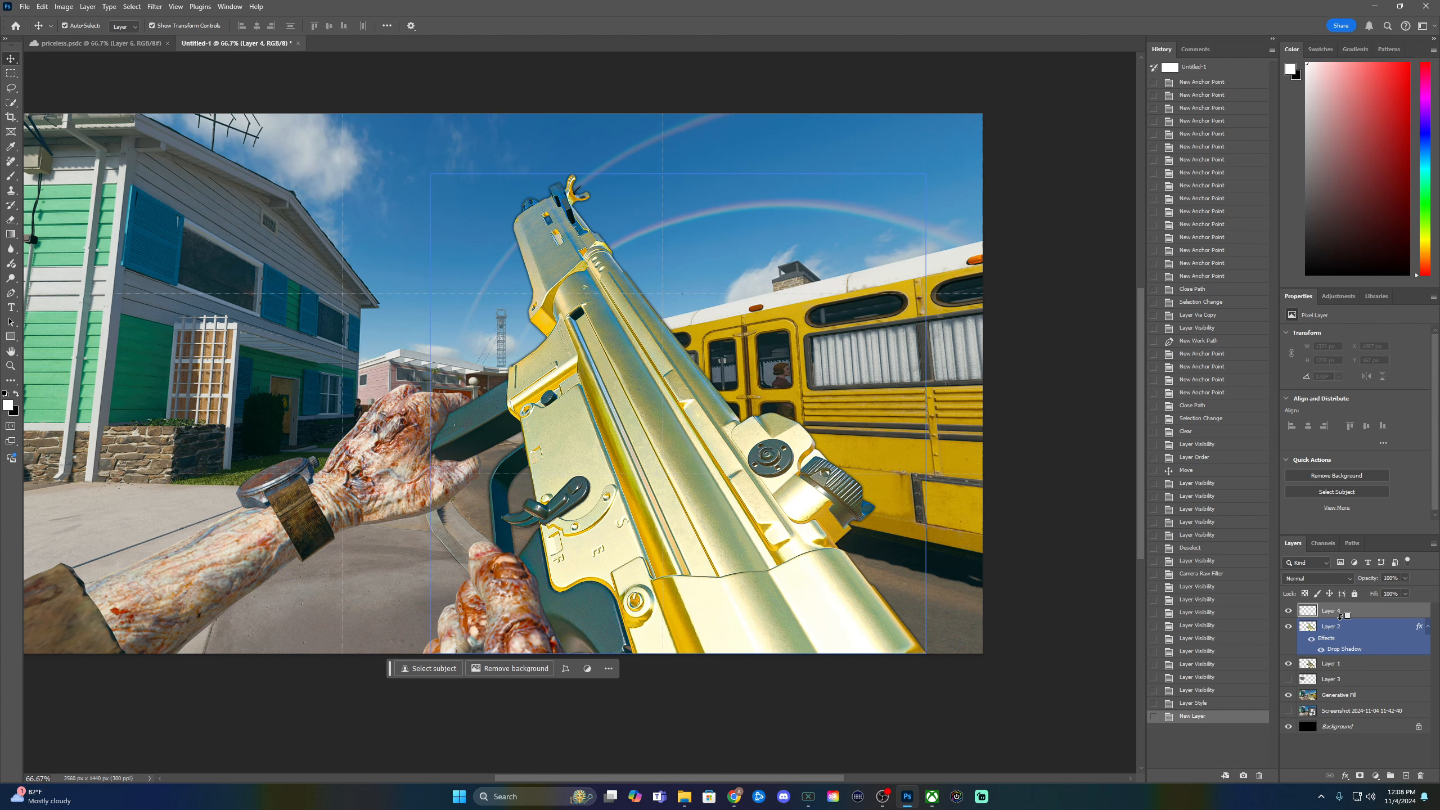
alt+click(1341, 617)
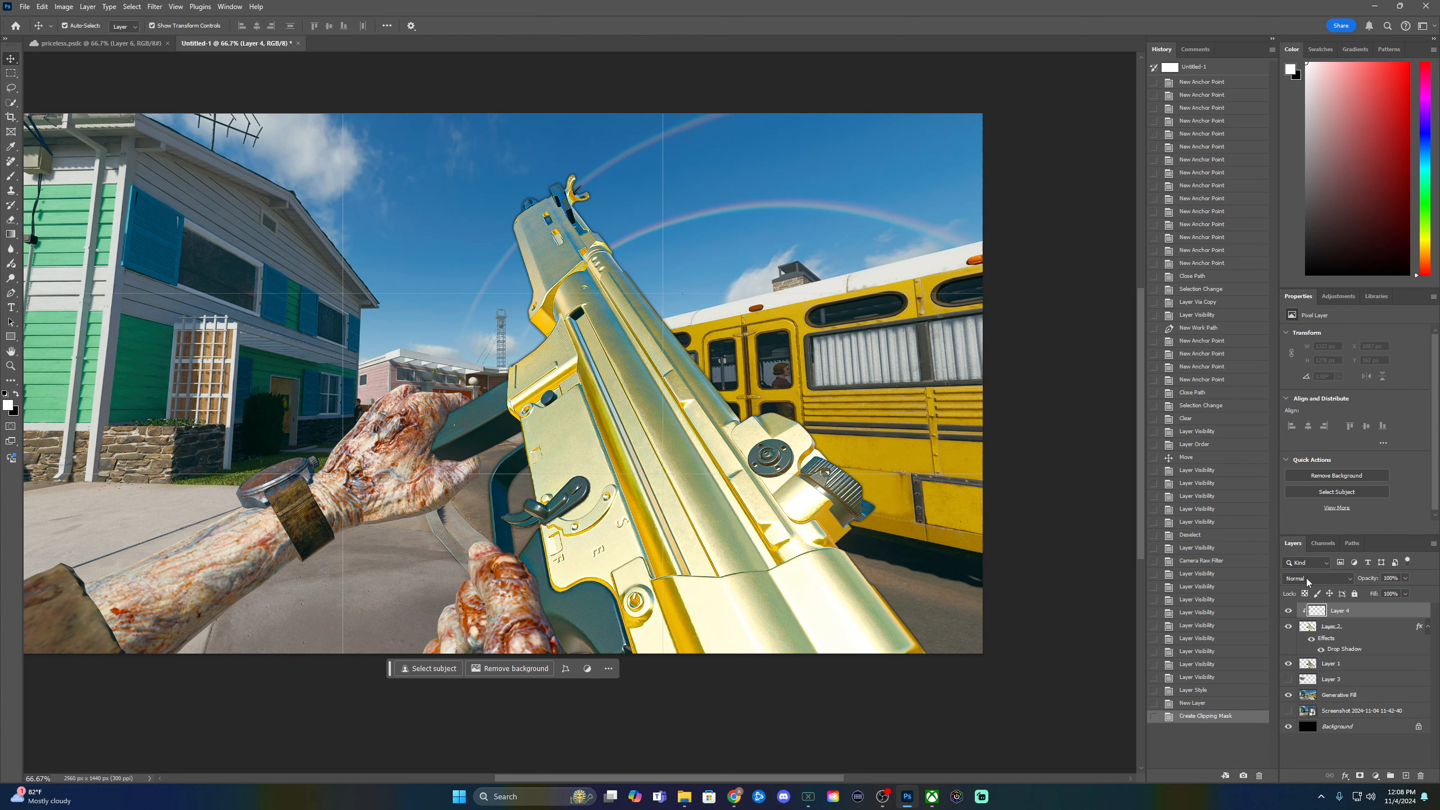
click(1346, 580)
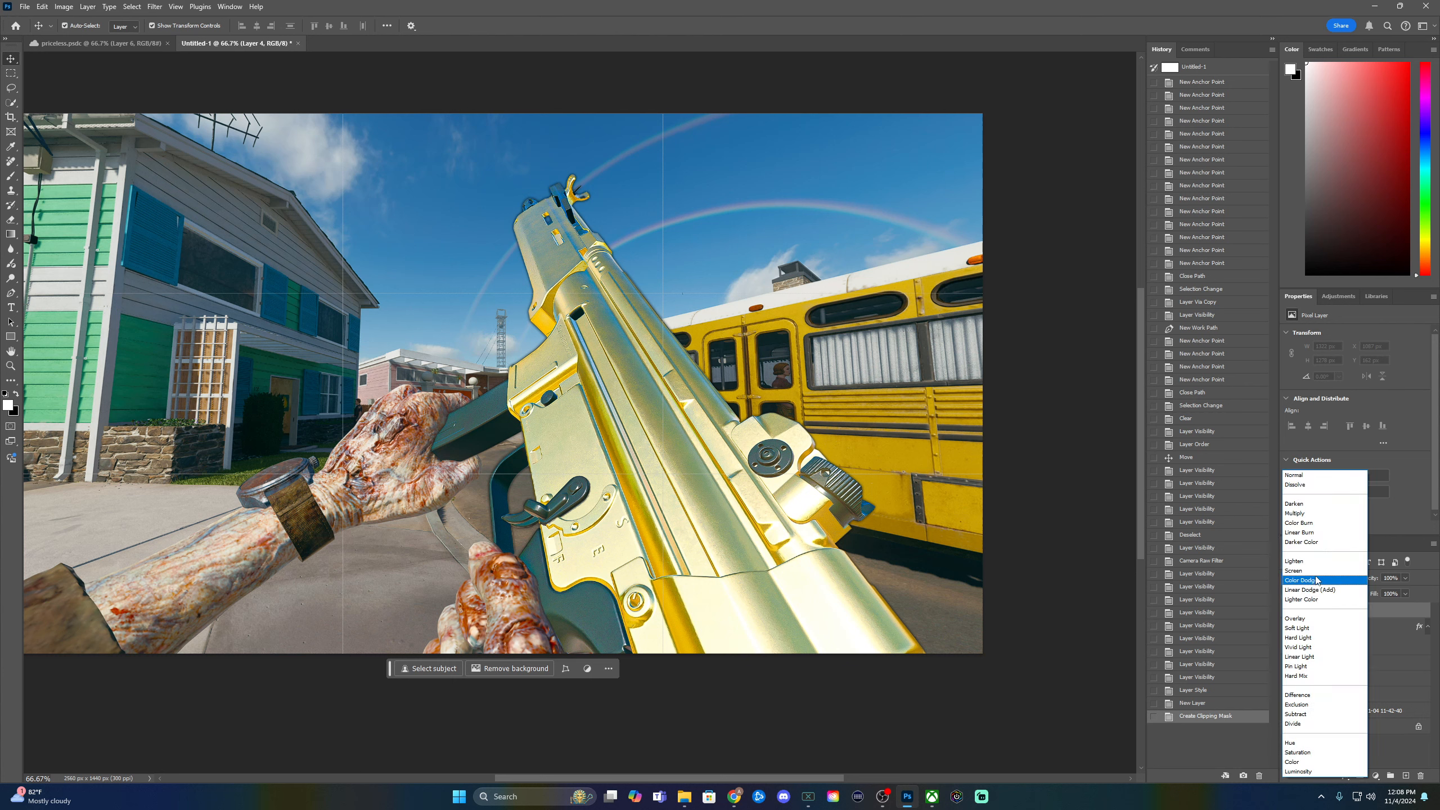
click(1427, 570)
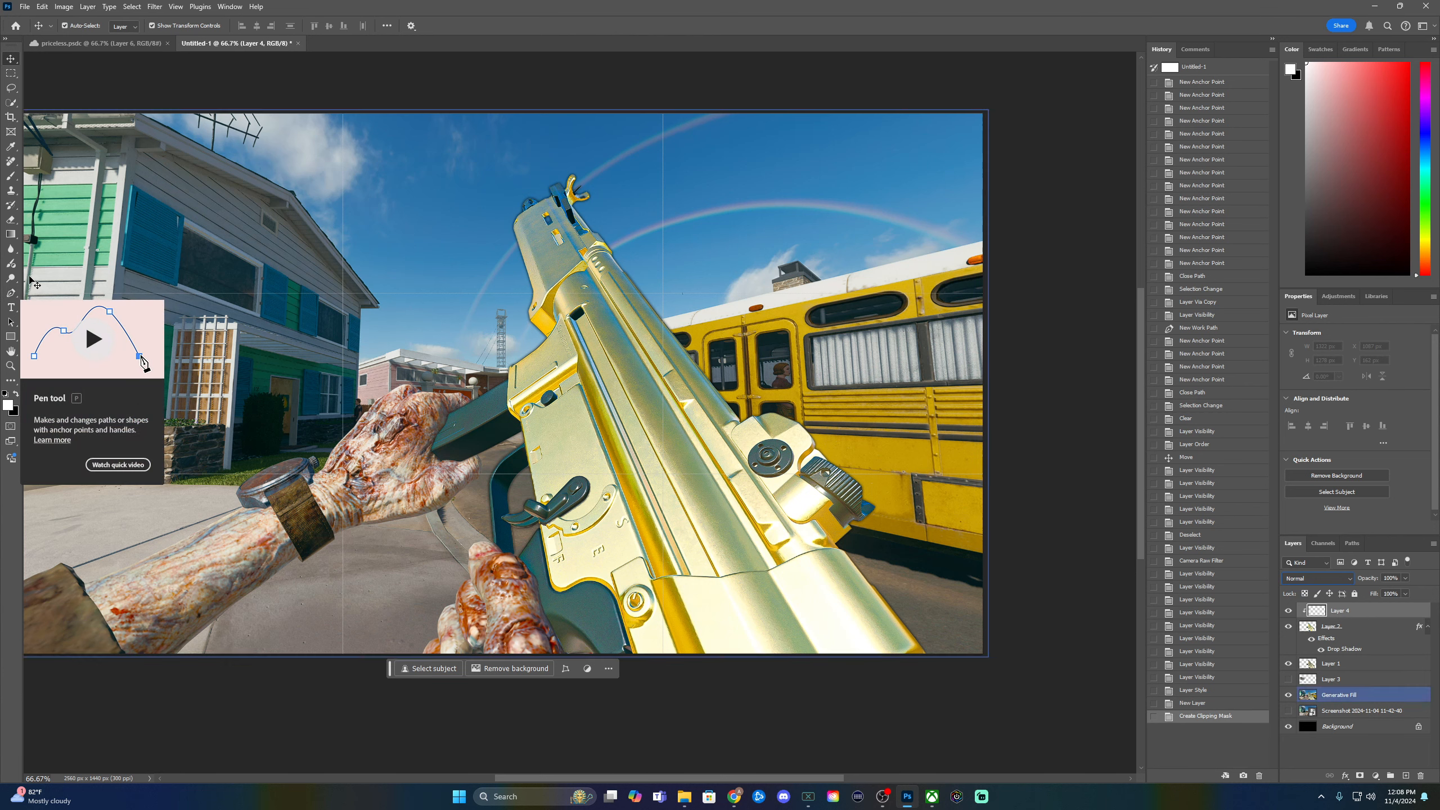
- Set up the Brush tool with 0% hardness and a size of about 64 px
click(12, 176)
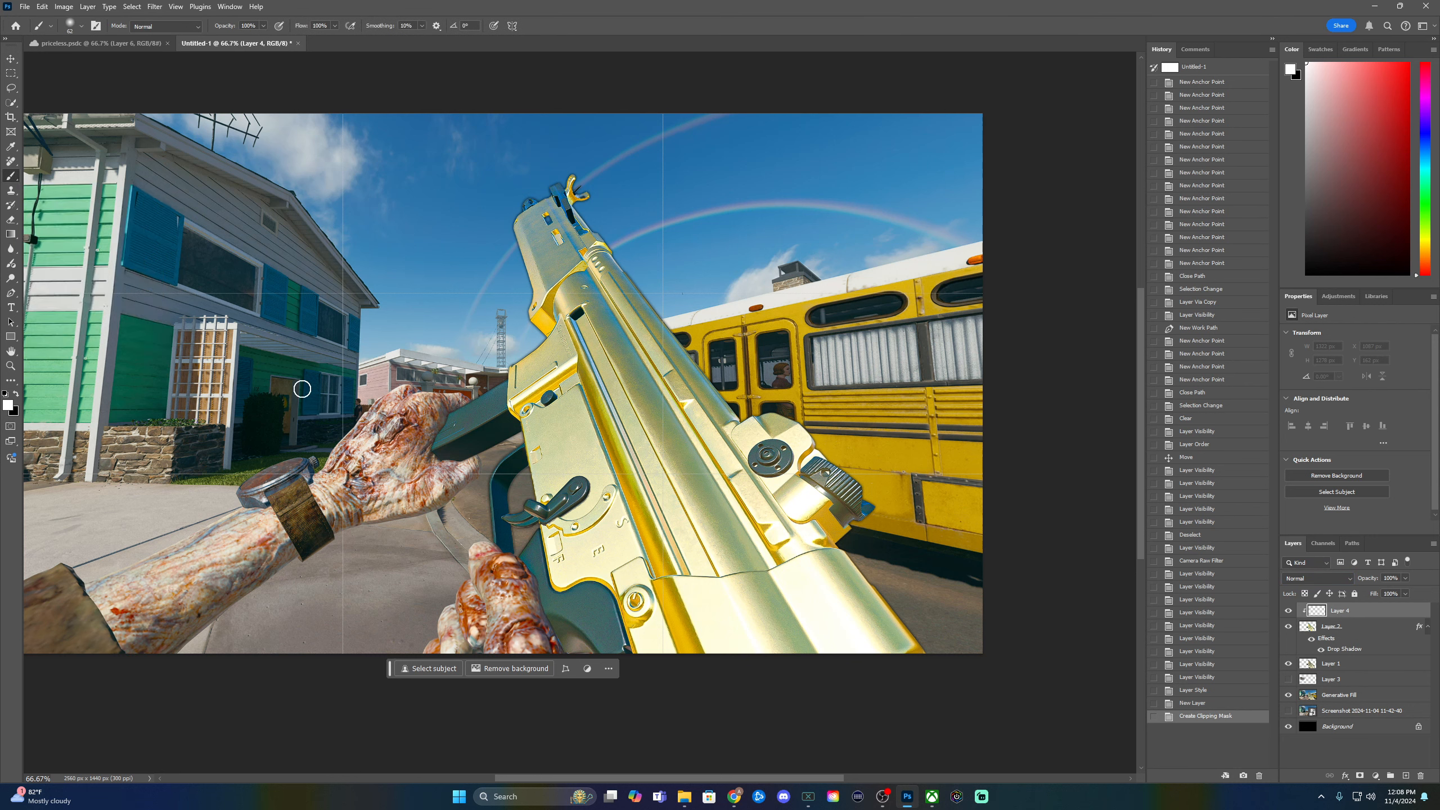
click(140, 29)
click(140, 29)
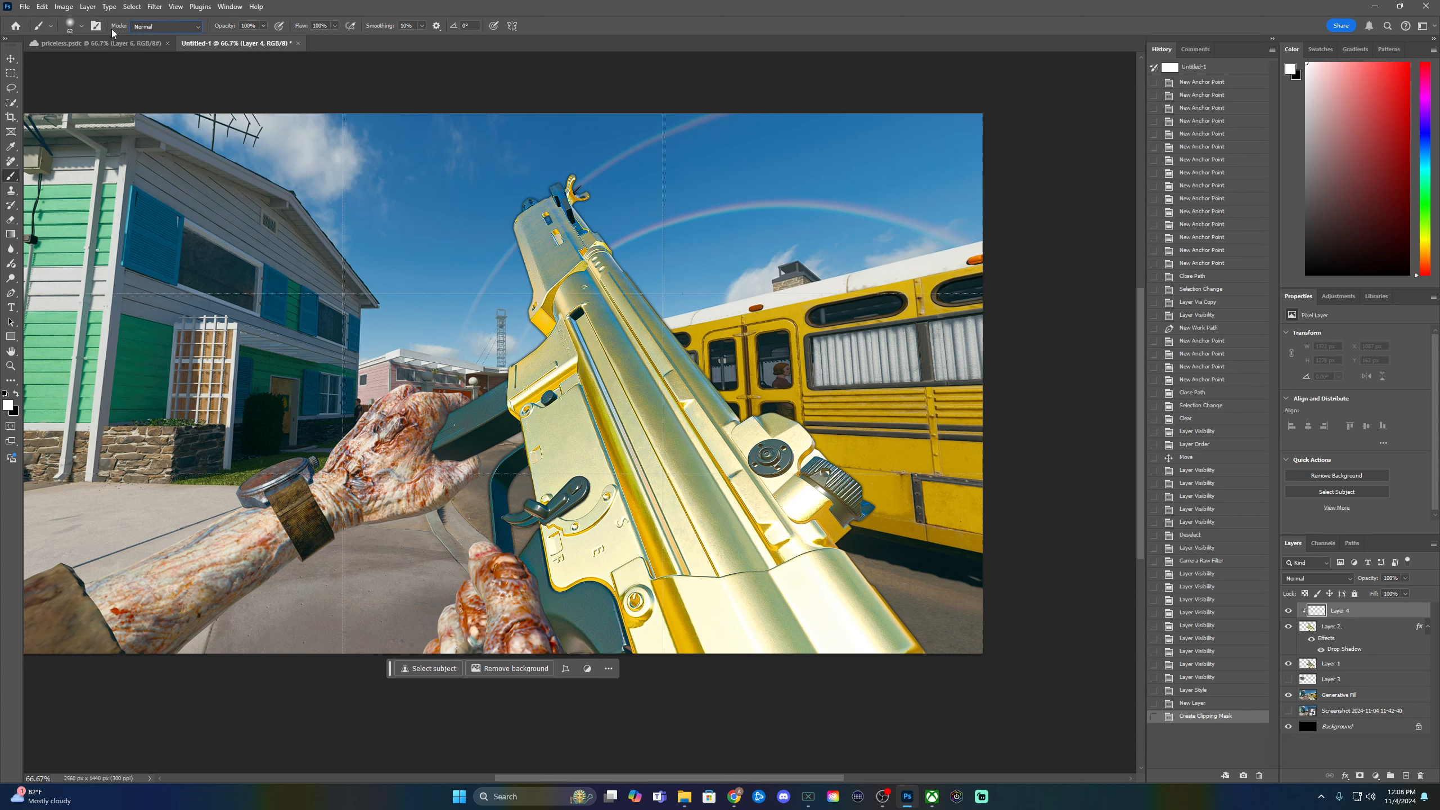
click(81, 26)
mouse_move(63, 87)
mouse_down()
mouse_move(80, 92)
mouse_move(51, 92)
mouse_up()
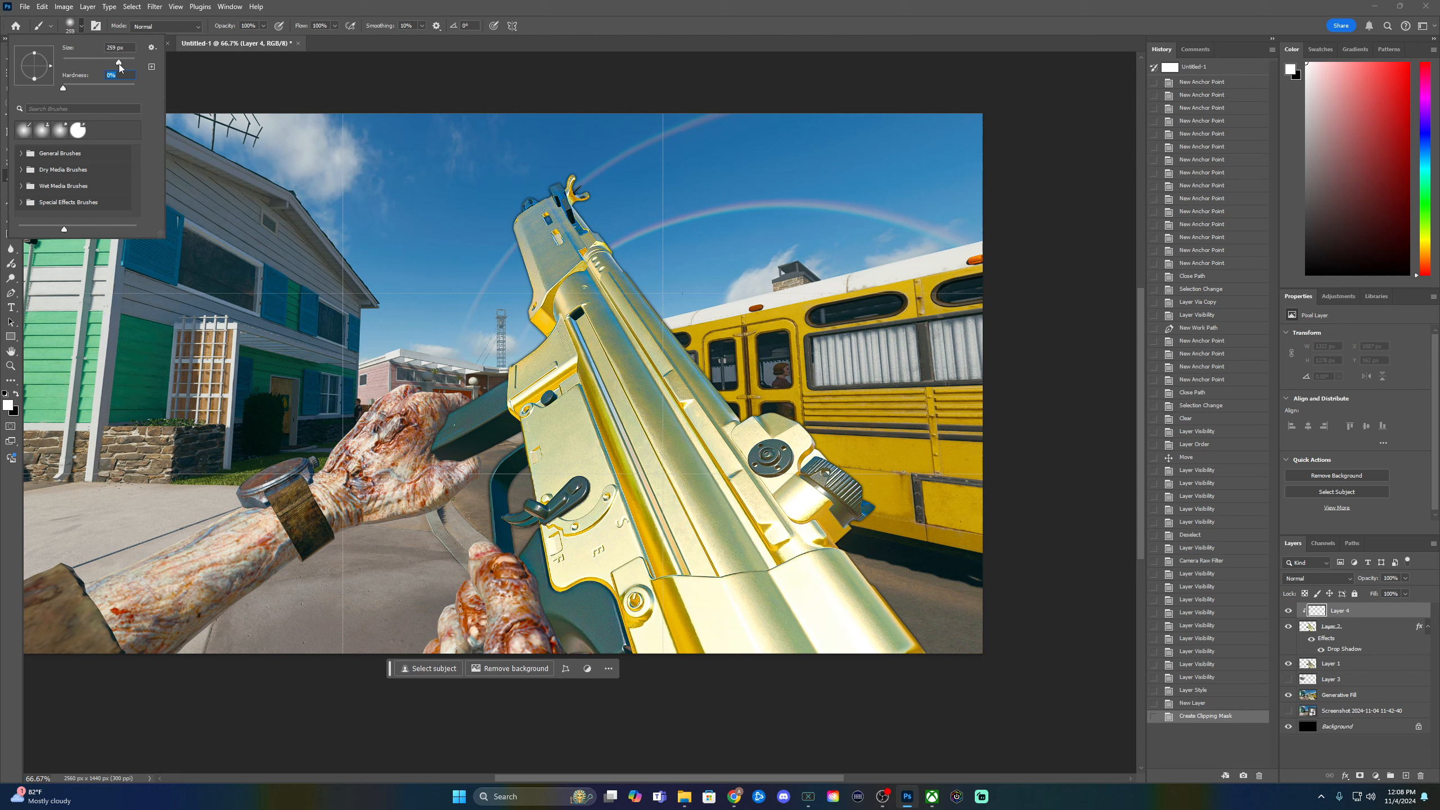
drag(120, 63, 108, 62)
mouse_move(102, 64)
mouse_down()
mouse_move(75, 59)
mouse_move(87, 62)
mouse_up()
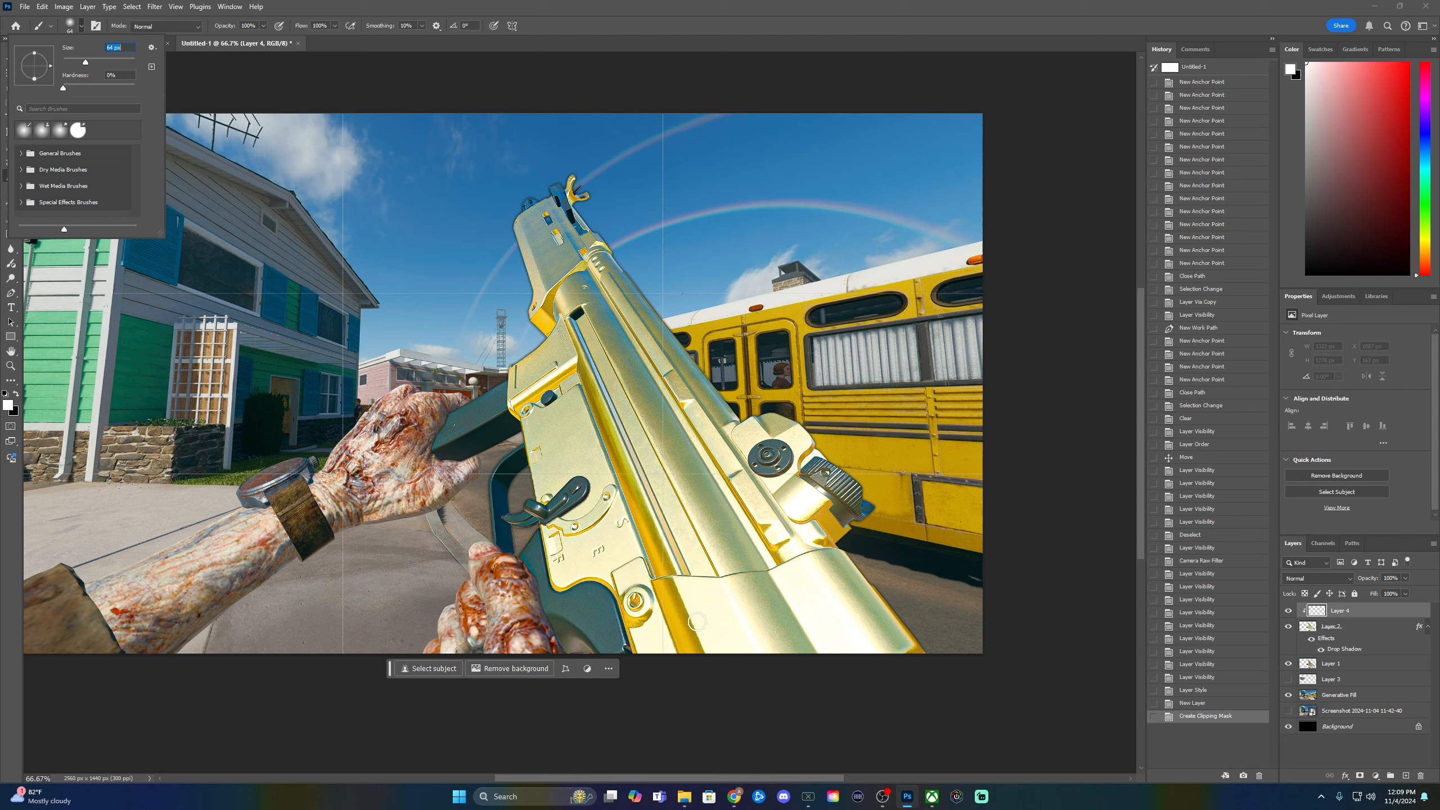
click(352, 101)
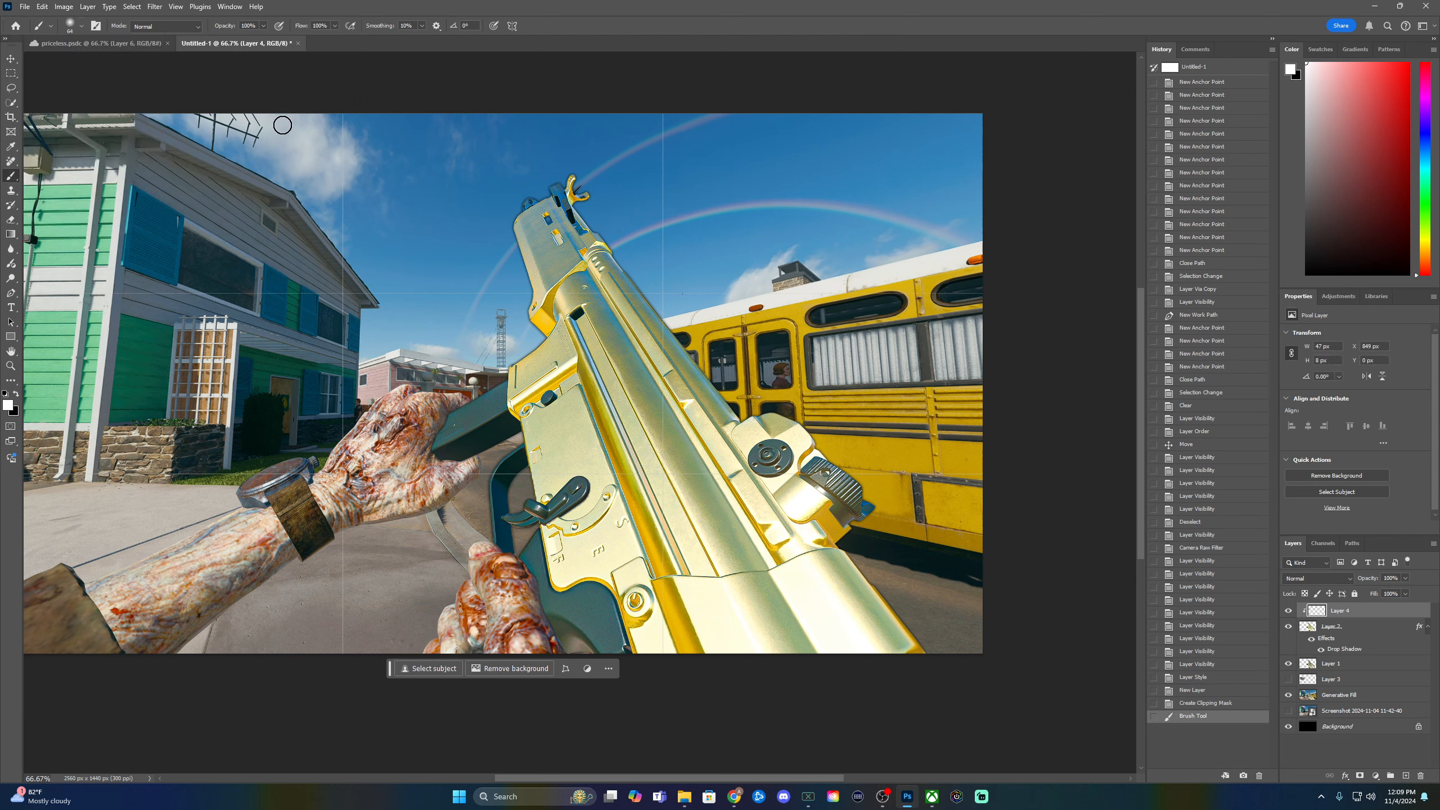
- Set the foreground color to pure white (RGB 255, 255, 255)
click(8, 404)
click(548, 255)
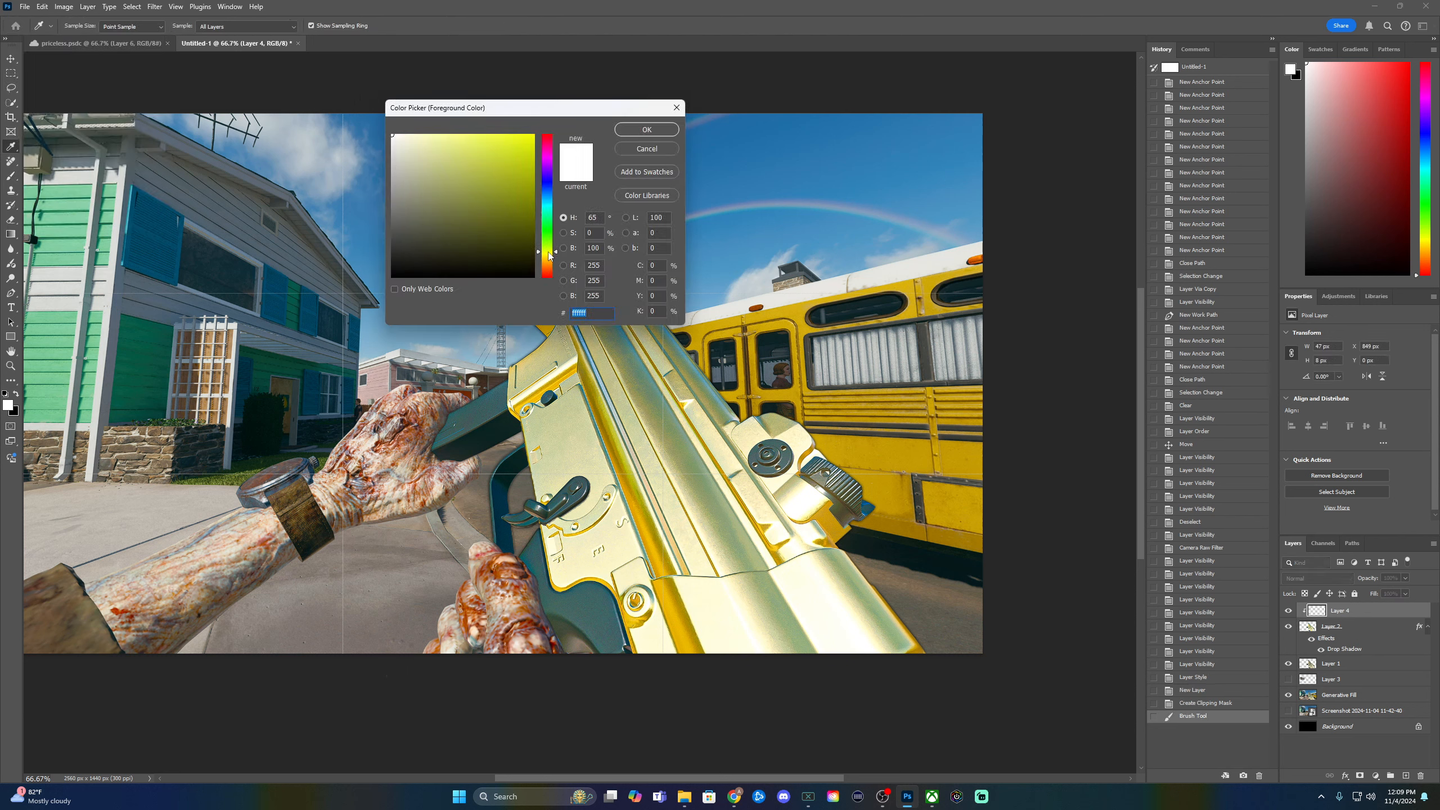
mouse_move(517, 173)
mouse_down()
mouse_move(540, 126)
mouse_move(352, 123)
mouse_up()
click(647, 129)
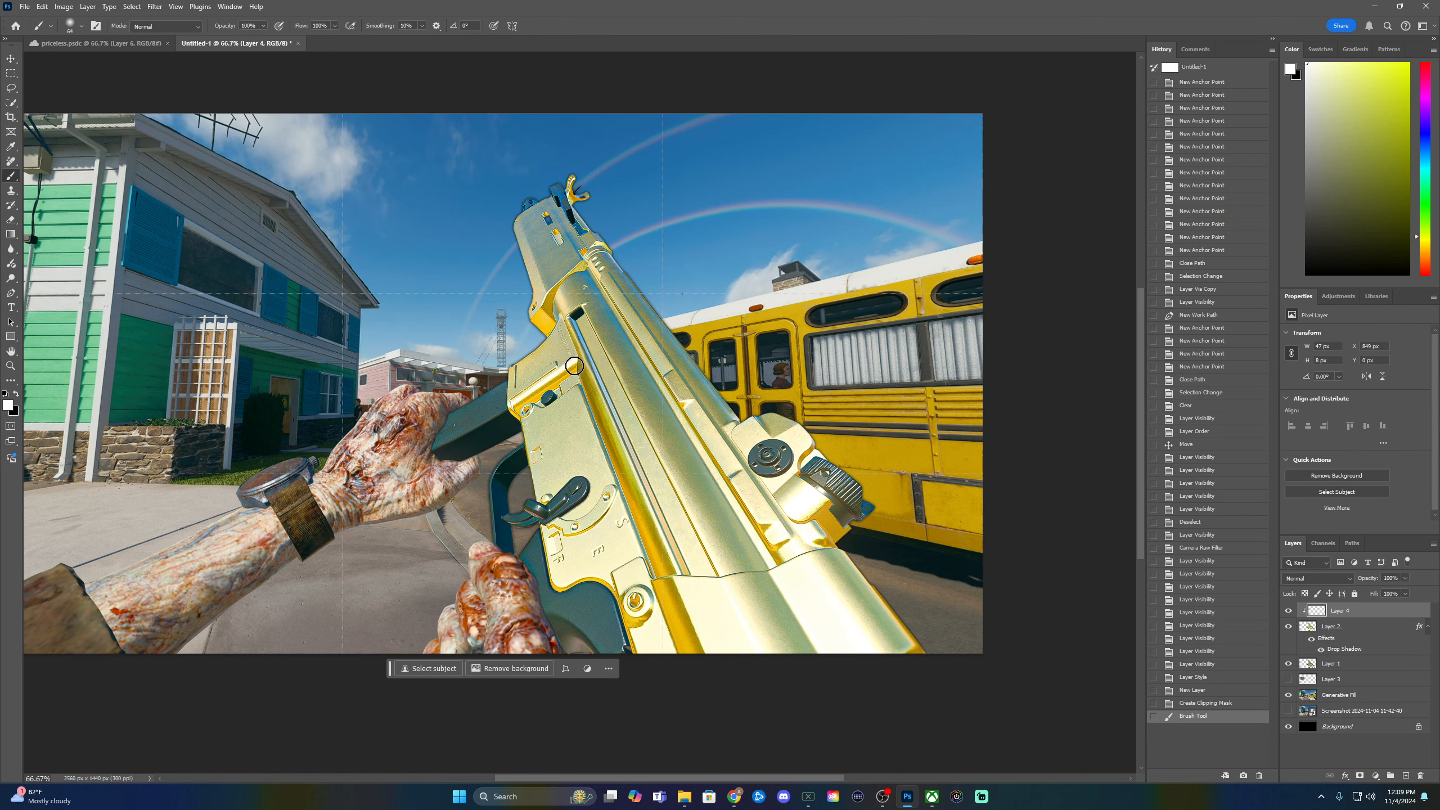
- Paint a soft white highlight along the gold ridge of the gun just above the dark handle, redoing the first stroke
drag(571, 362, 513, 390)
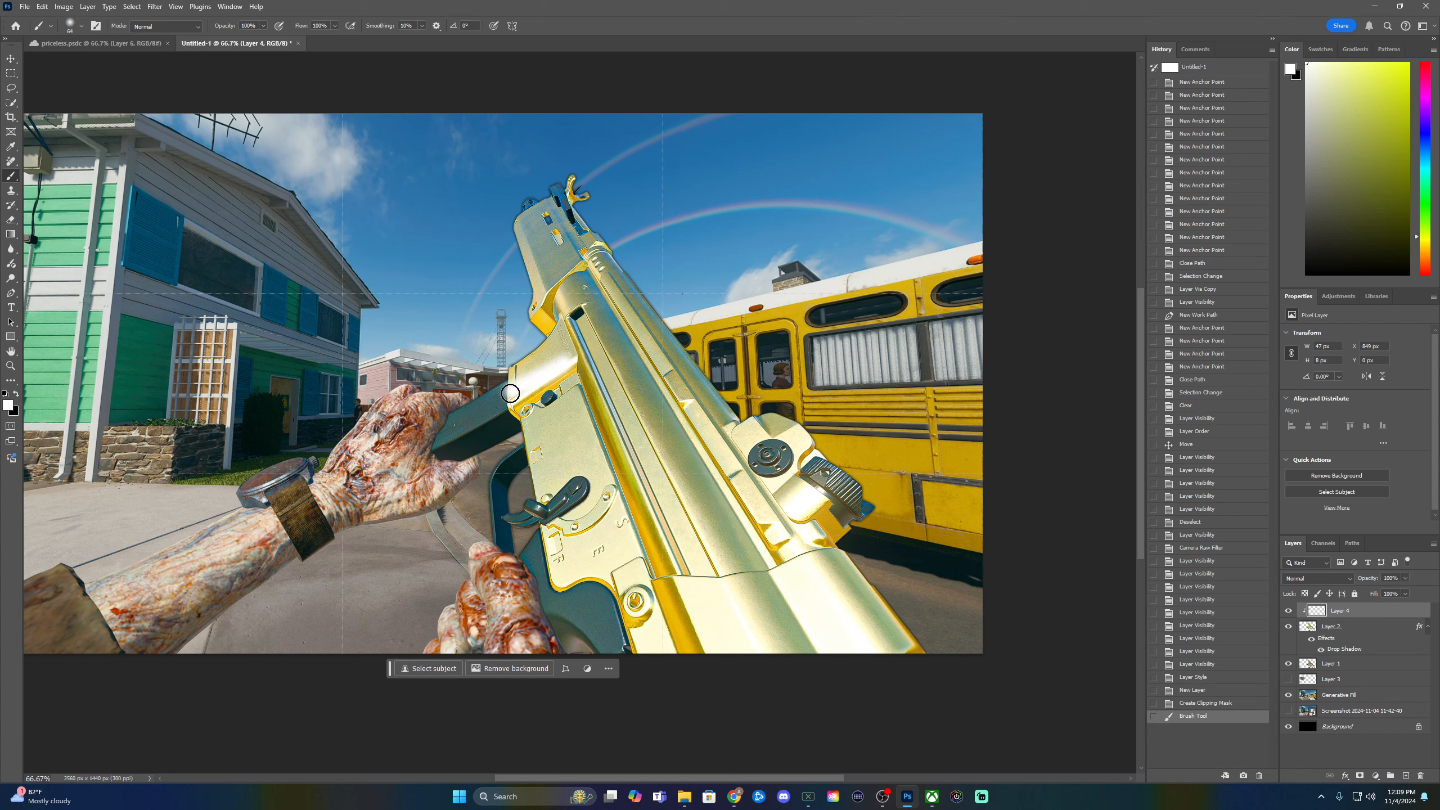
key(ctrl+z)
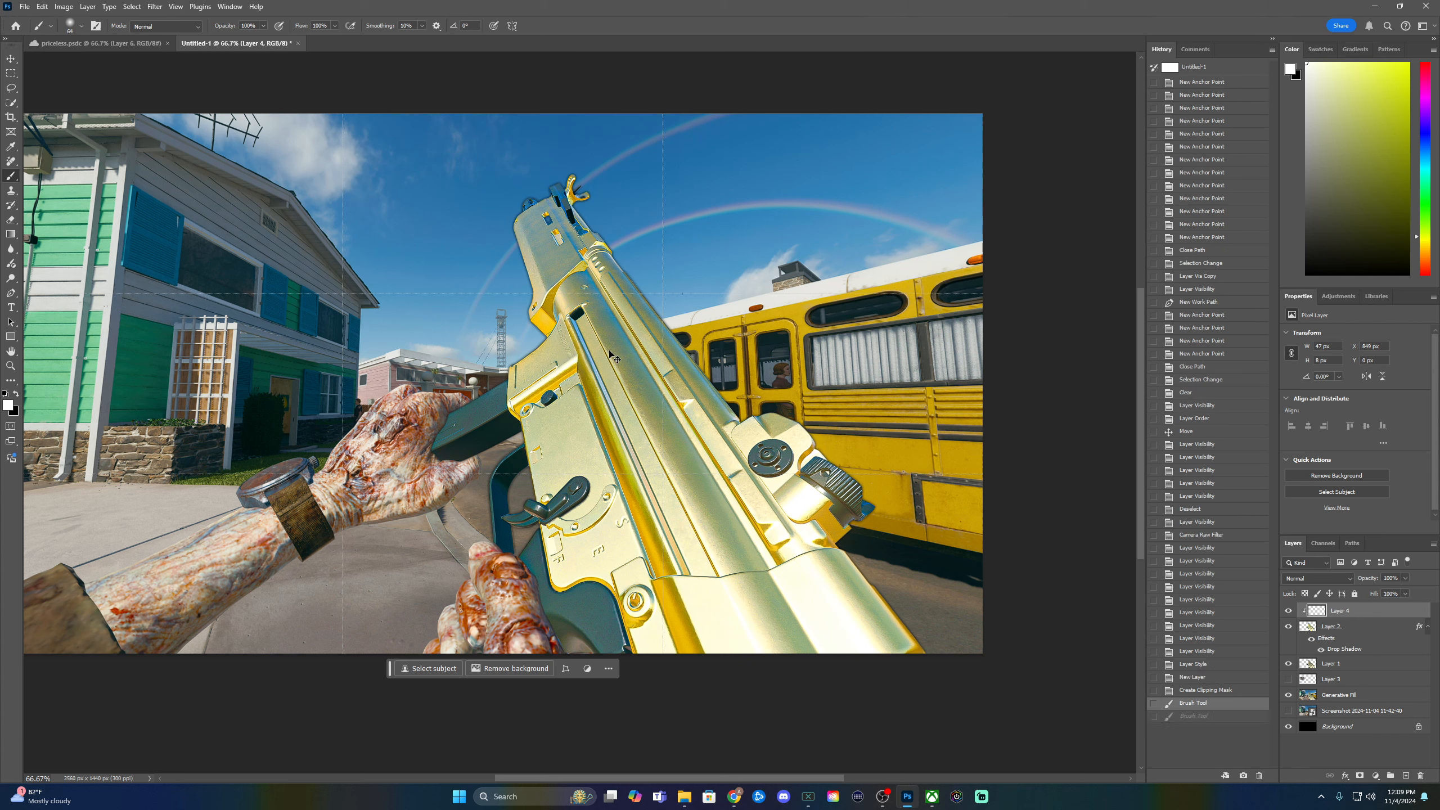
drag(571, 363, 512, 397)
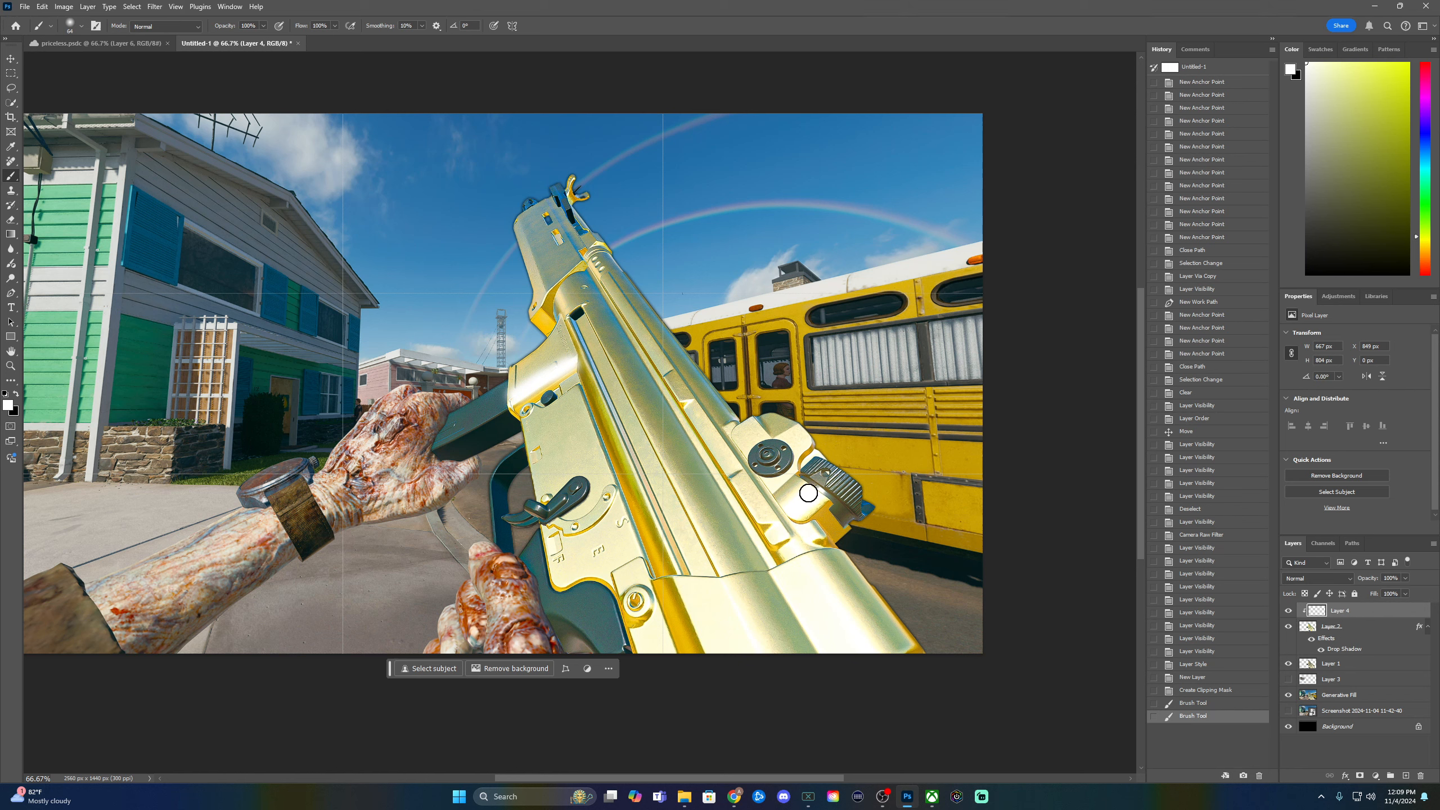
- Paint soft white highlights beside the ribbed knob, across the gun's wide near end and along its bus-side edge
mouse_move(811, 498)
mouse_down()
mouse_move(795, 514)
mouse_move(800, 544)
mouse_move(775, 539)
mouse_up()
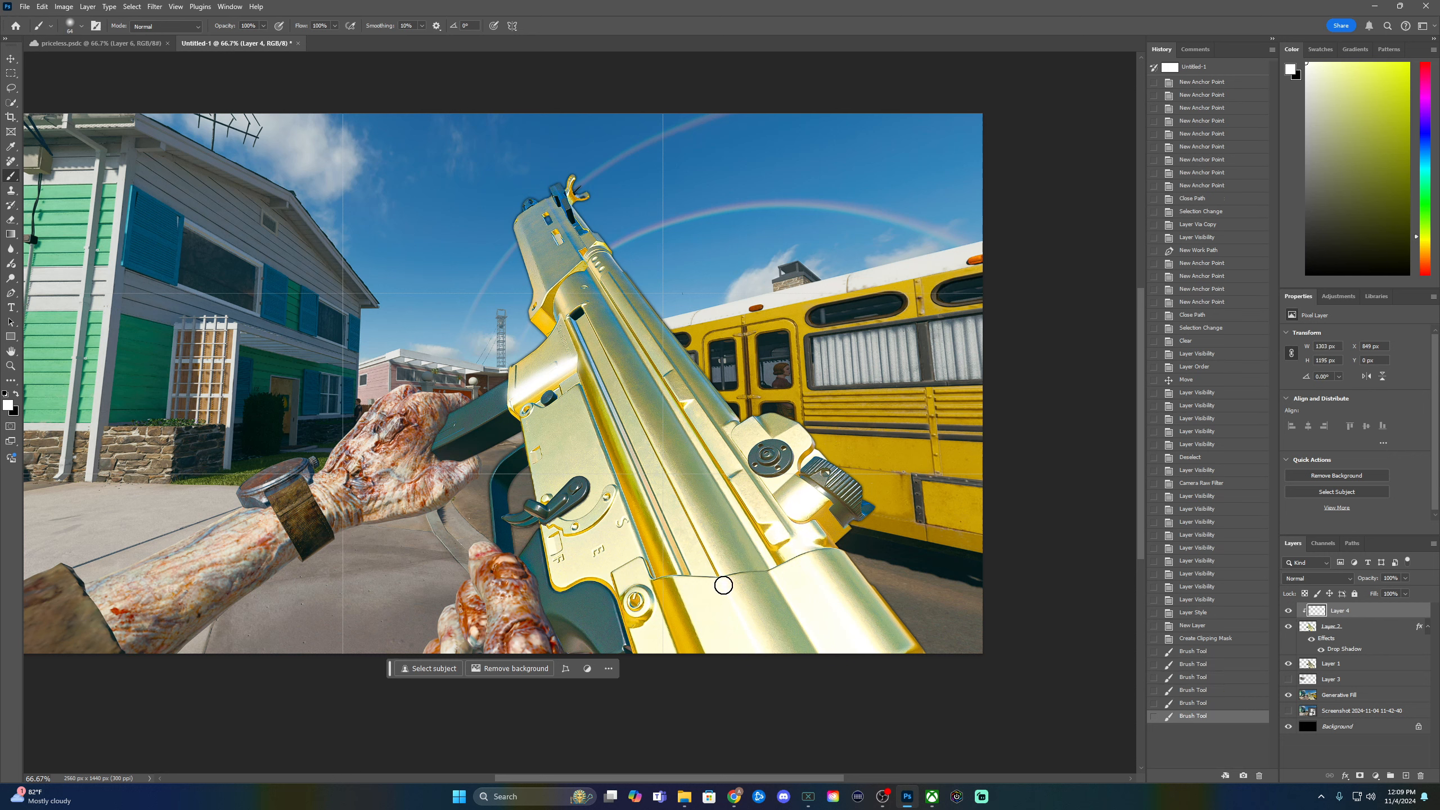
drag(760, 654, 774, 663)
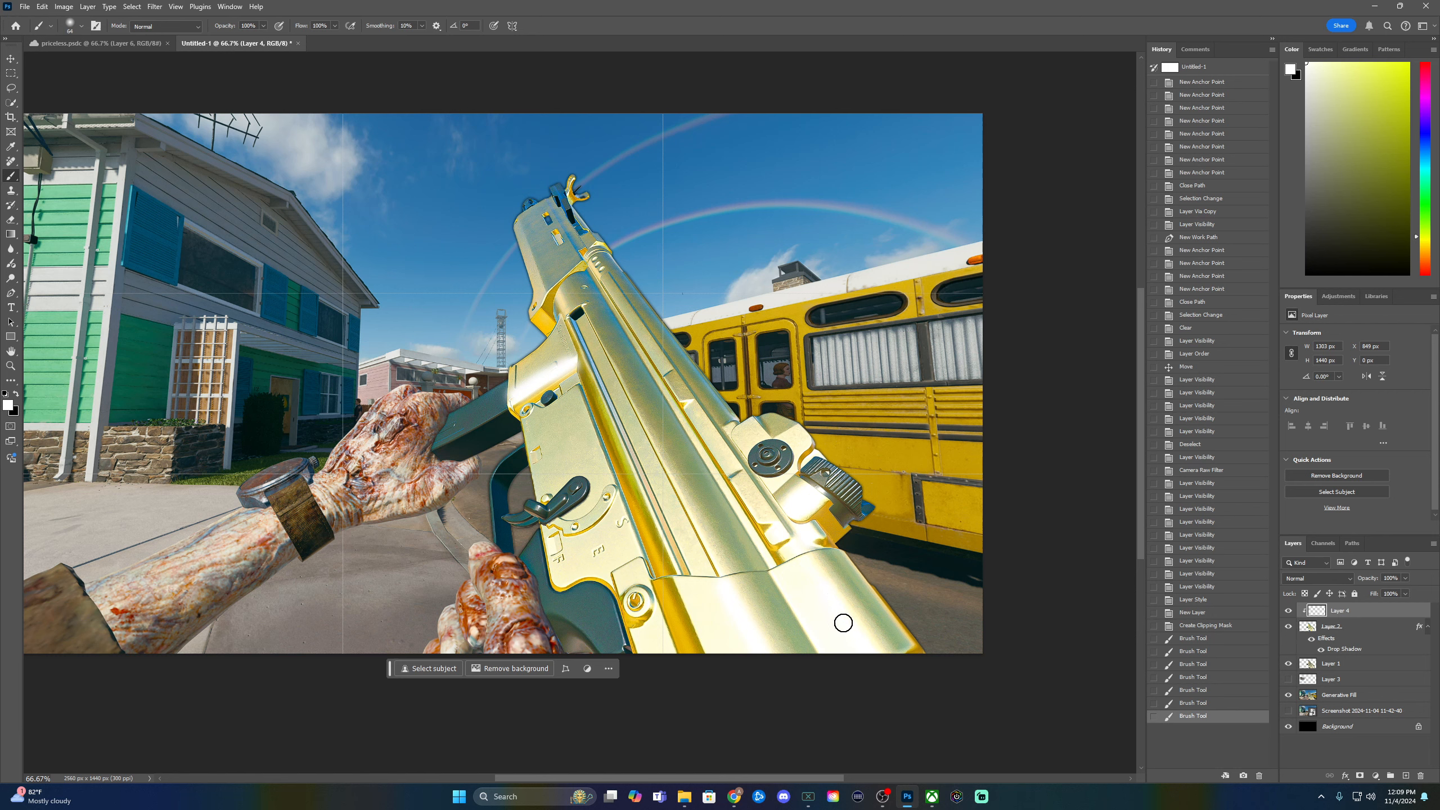
mouse_move(843, 621)
mouse_down()
mouse_move(880, 674)
mouse_move(838, 582)
mouse_up()
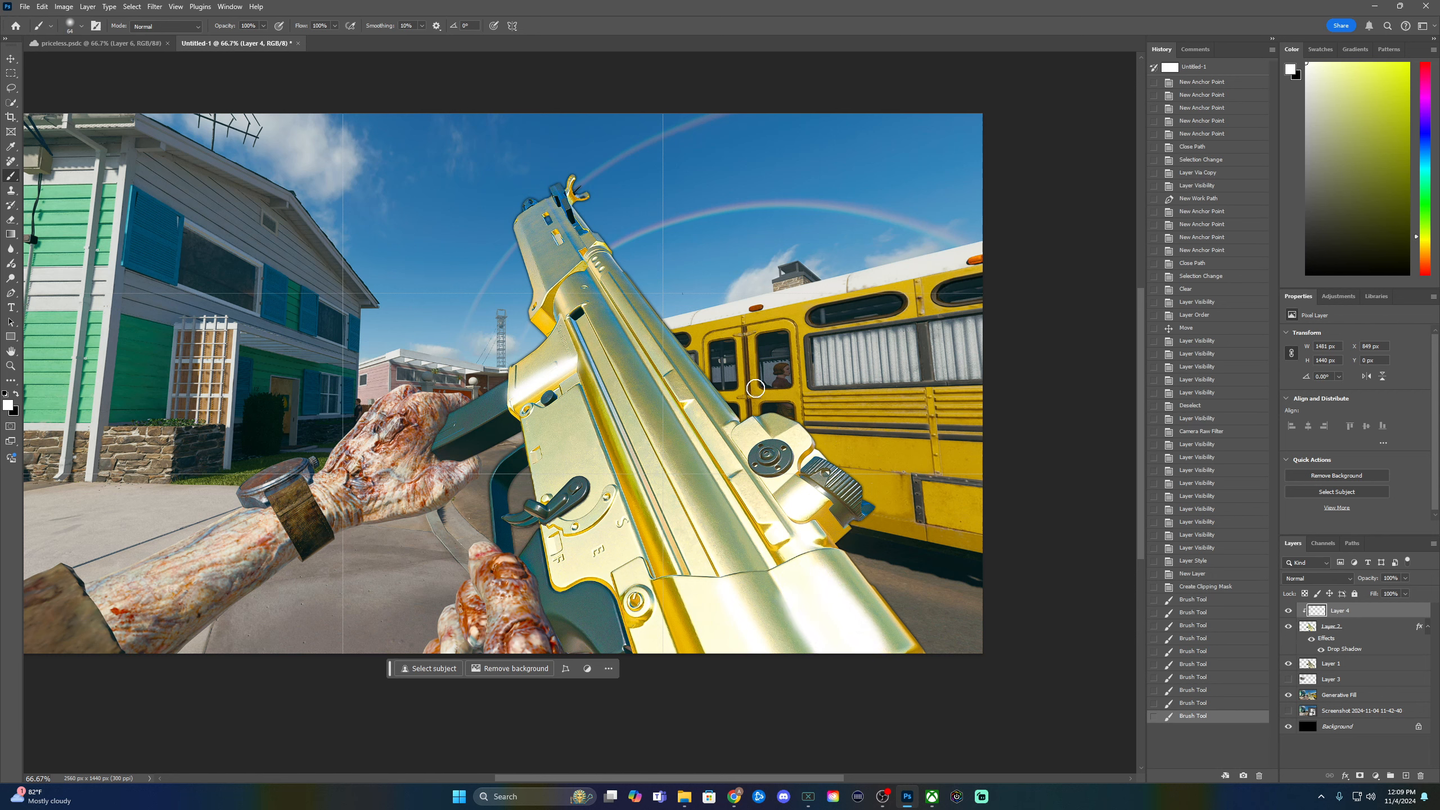
click(737, 422)
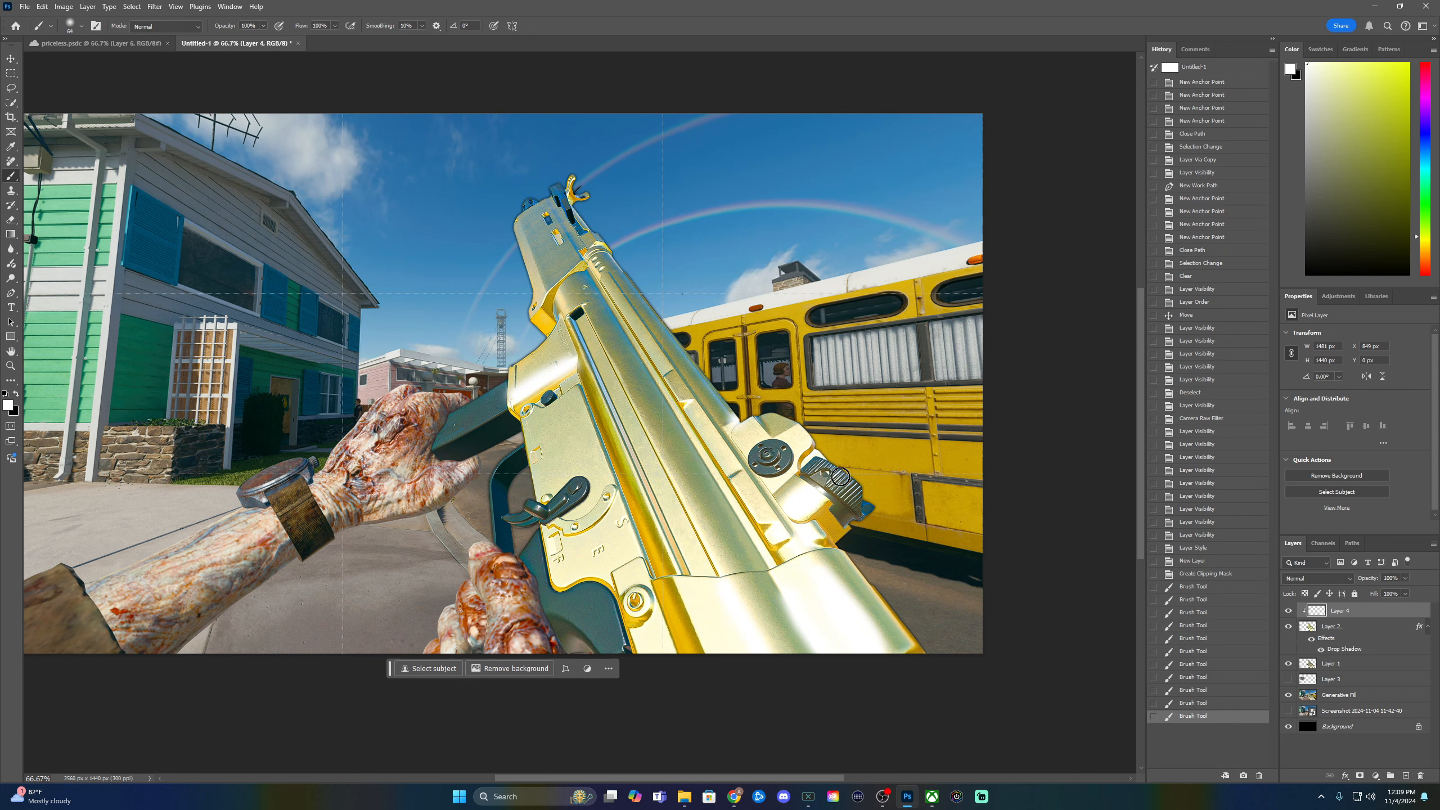
drag(837, 479, 867, 452)
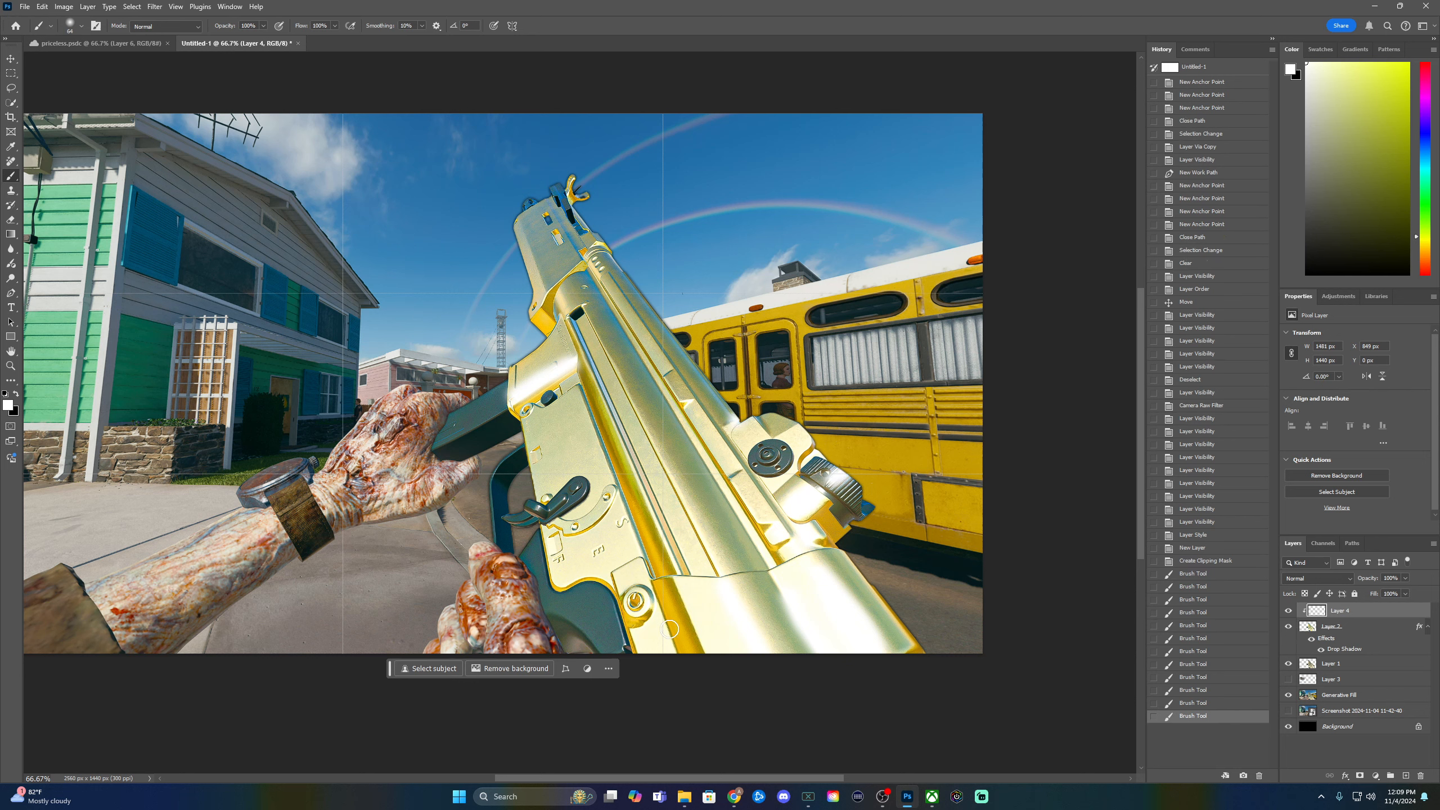
- Reduce the brush to 21 px and paint fine highlights near the gun's far end, its bus-side edge and the round screw
click(83, 26)
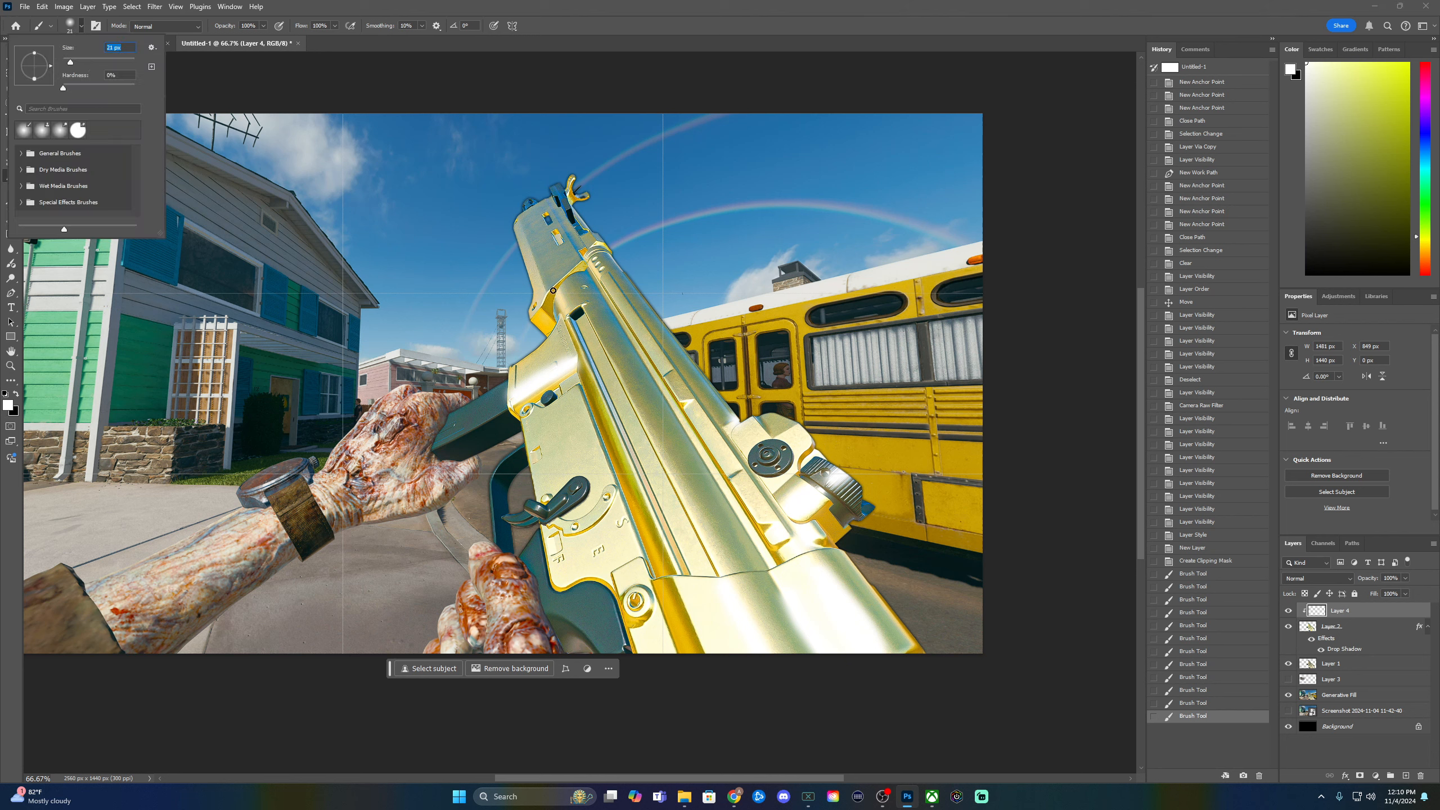
drag(554, 286, 542, 261)
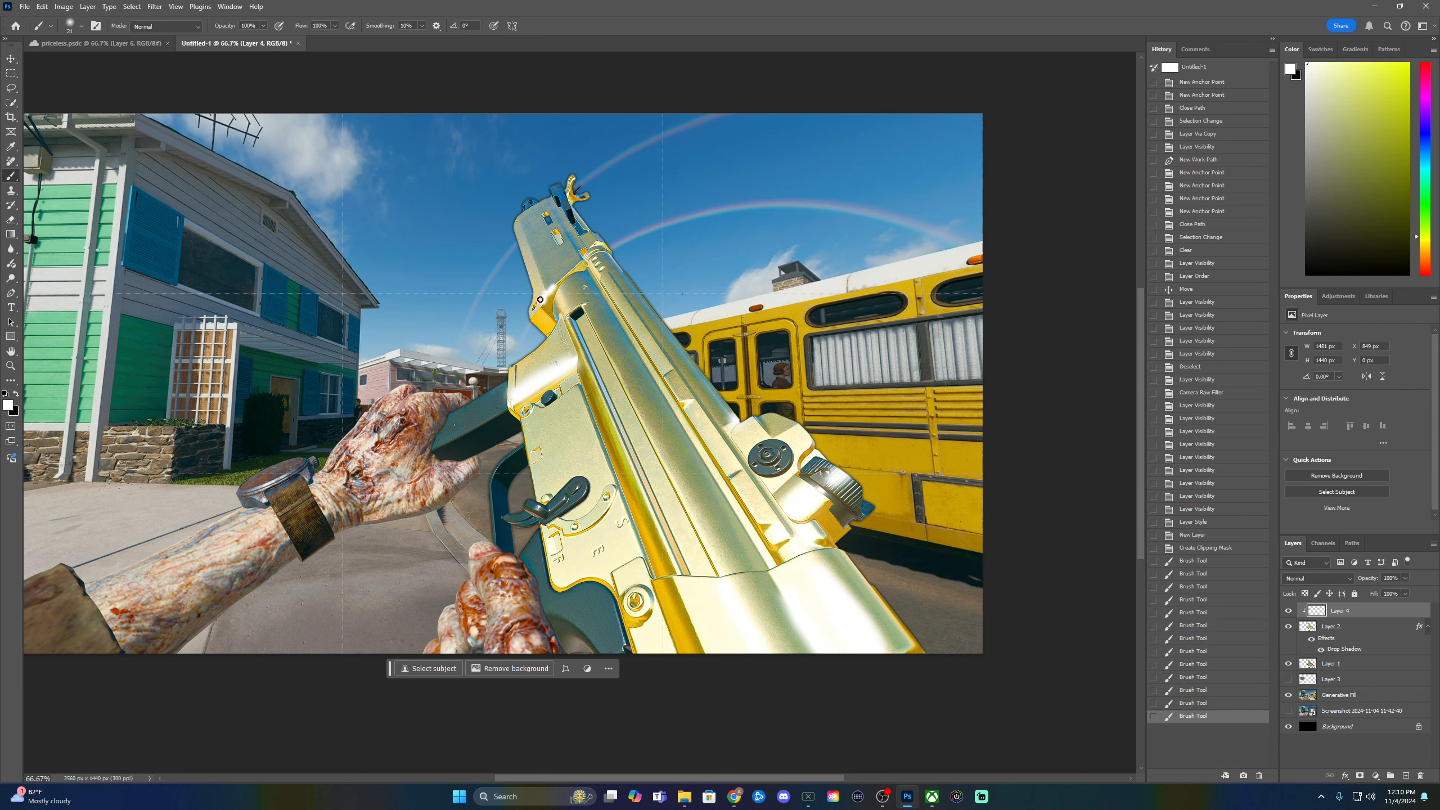
click(595, 246)
drag(599, 246, 626, 278)
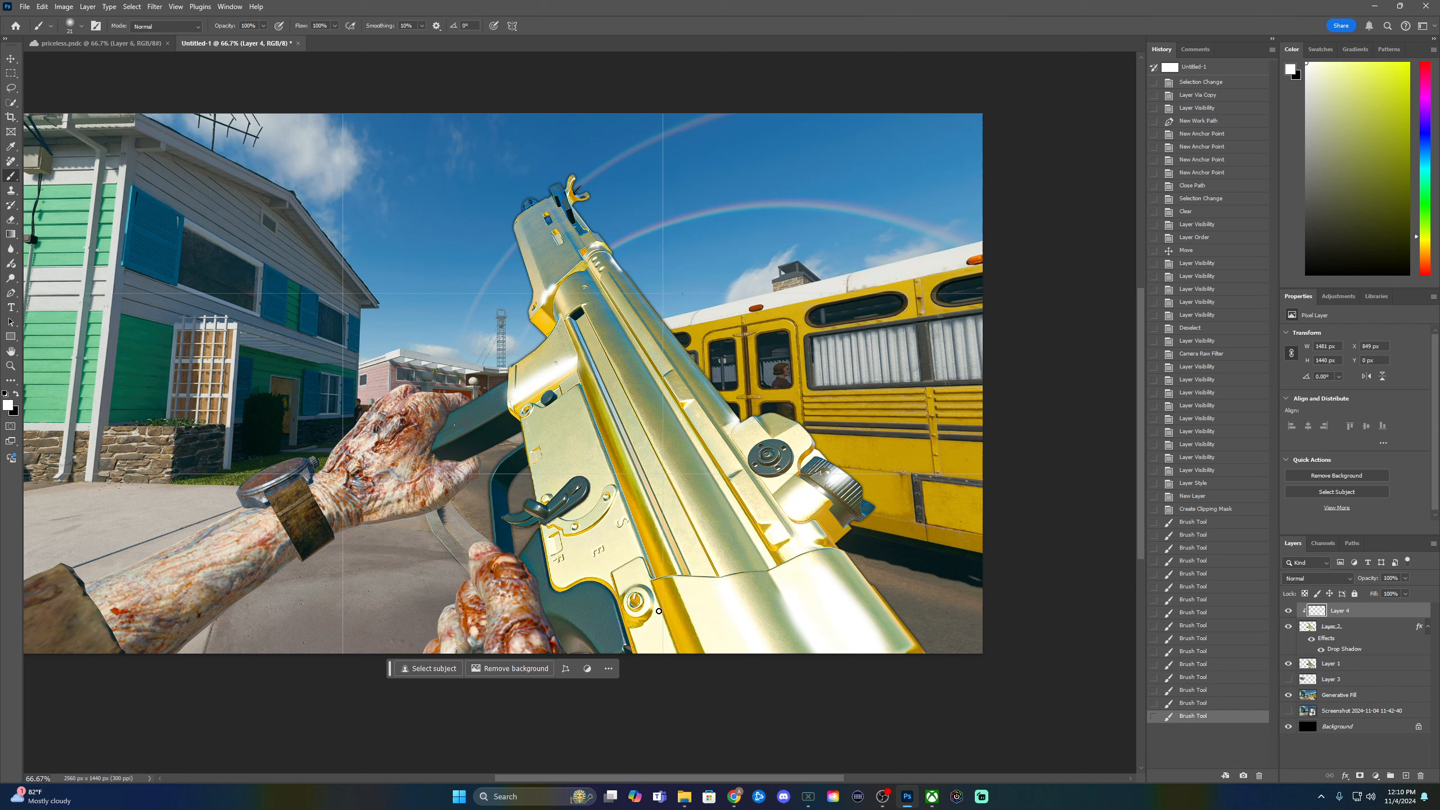
drag(655, 606, 640, 627)
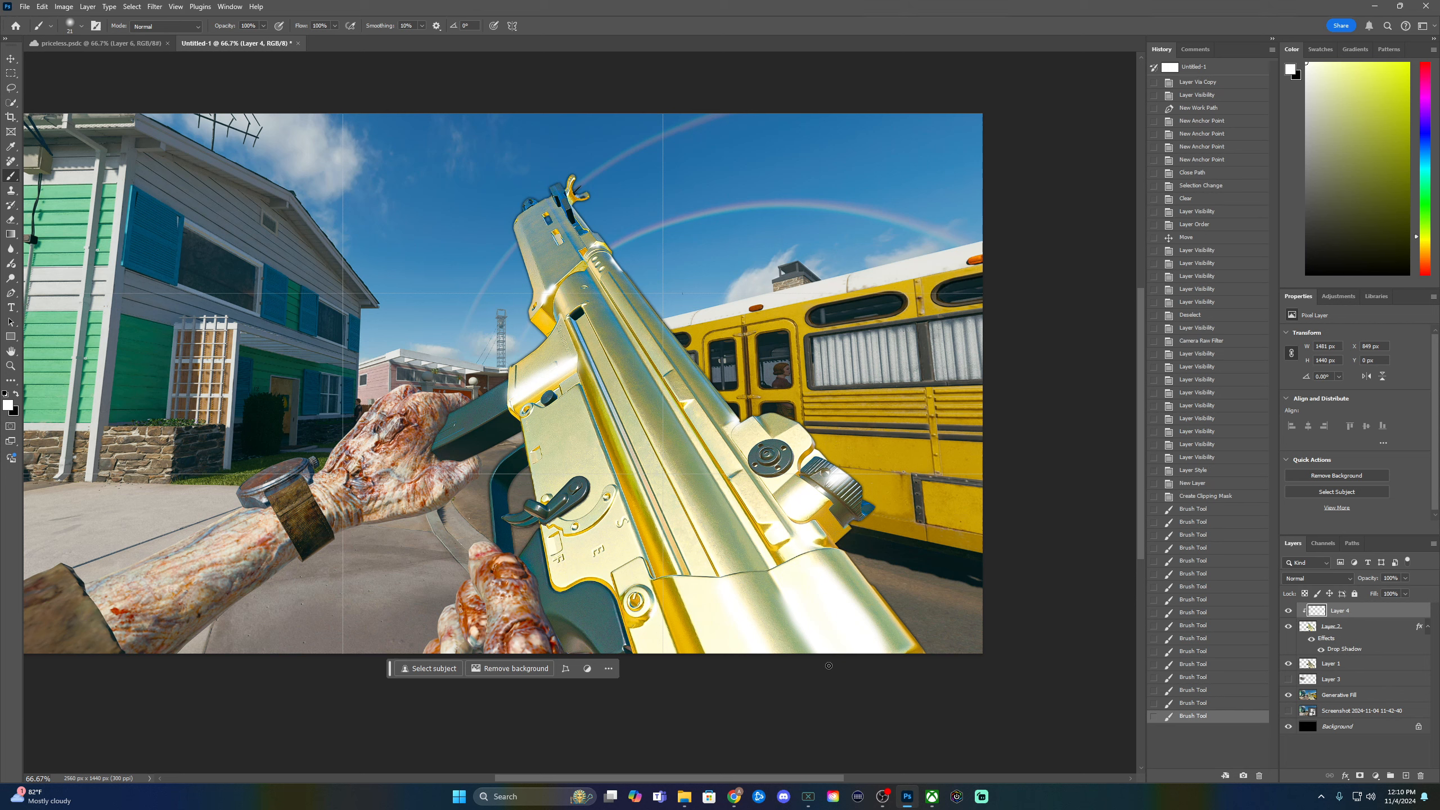
- Enlarge the brush to about 143 px and add soft white highlights along the bus-side edge of the gun's wide near end
click(80, 26)
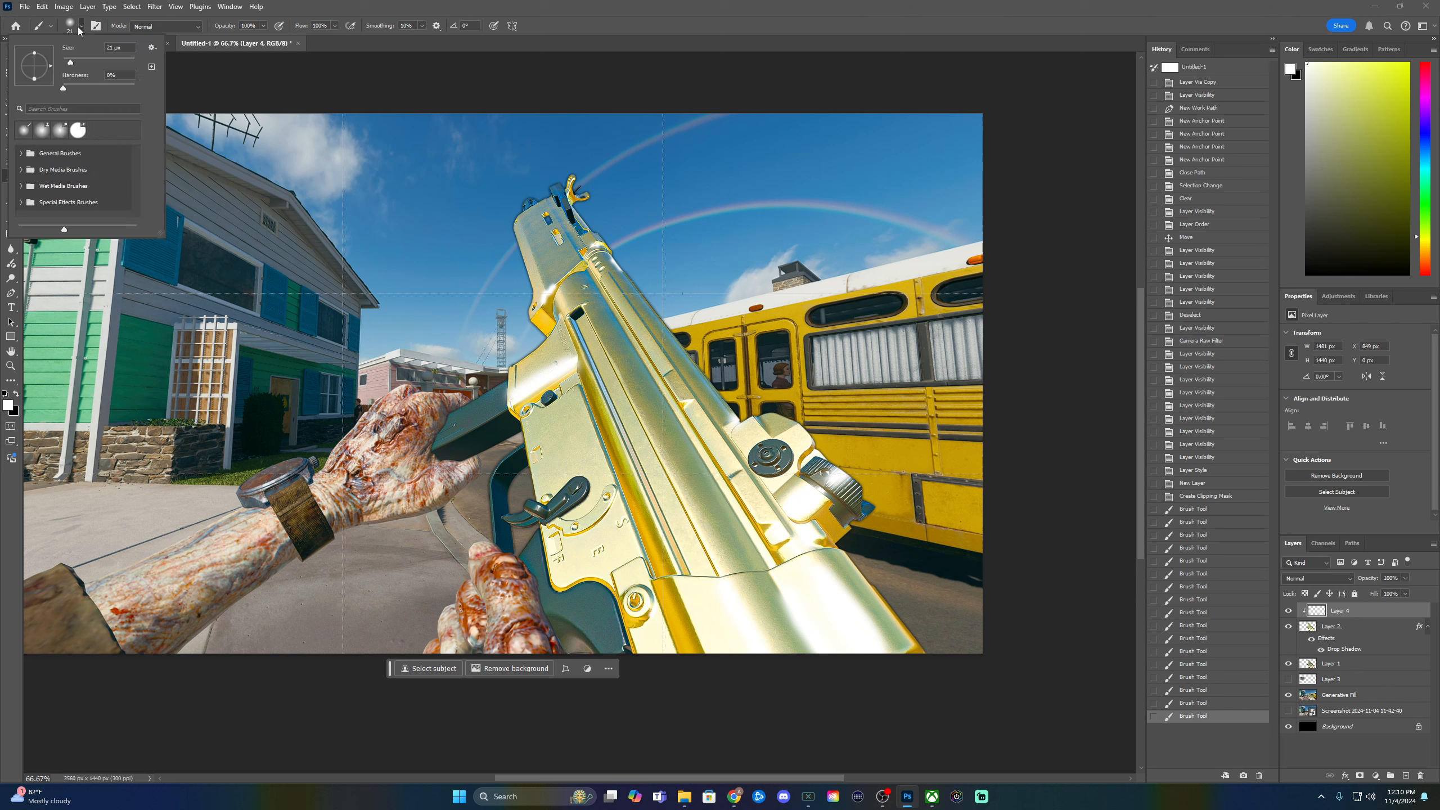
drag(83, 63, 106, 62)
click(940, 645)
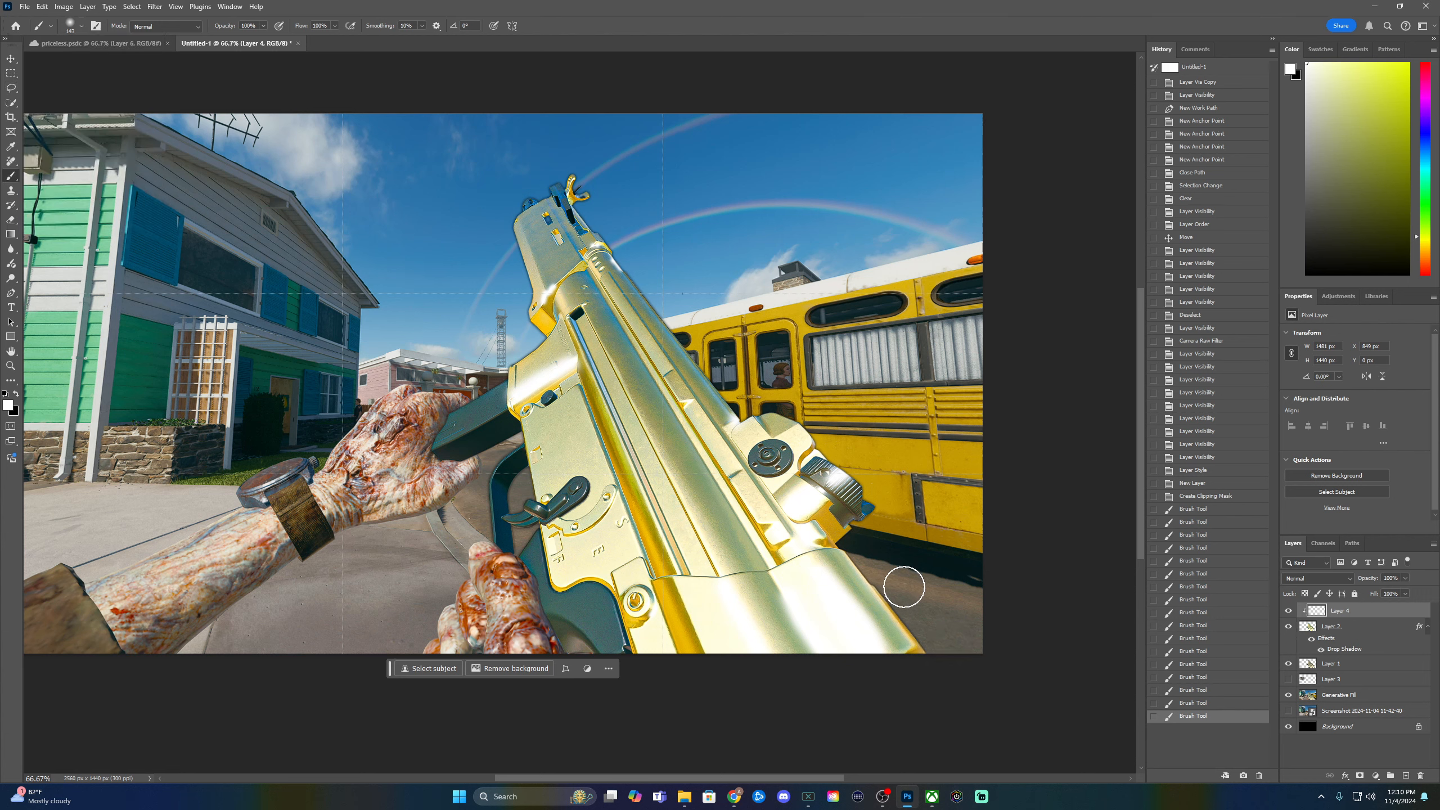
click(910, 590)
mouse_move(844, 559)
mouse_down()
mouse_move(852, 540)
mouse_move(873, 544)
mouse_up()
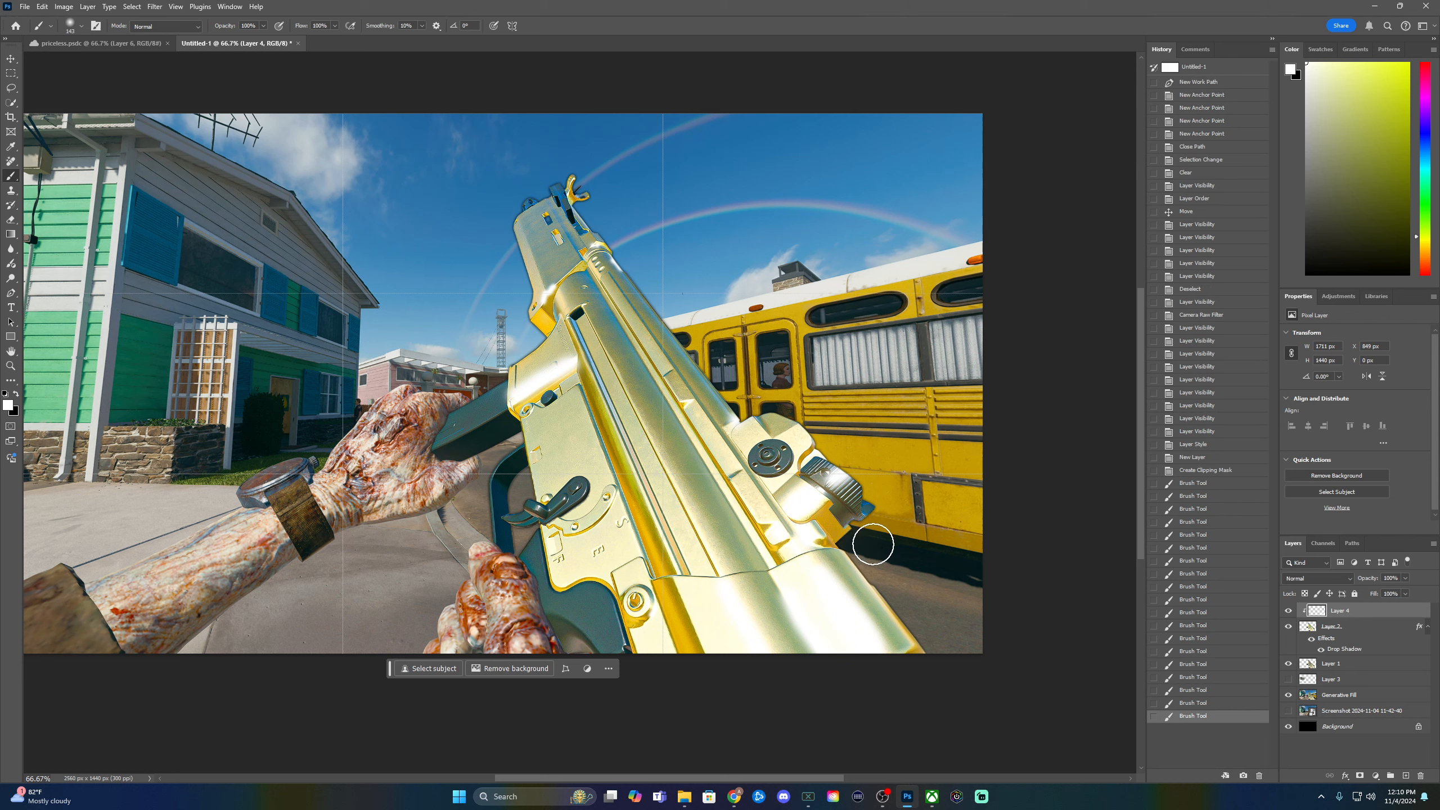
click(877, 473)
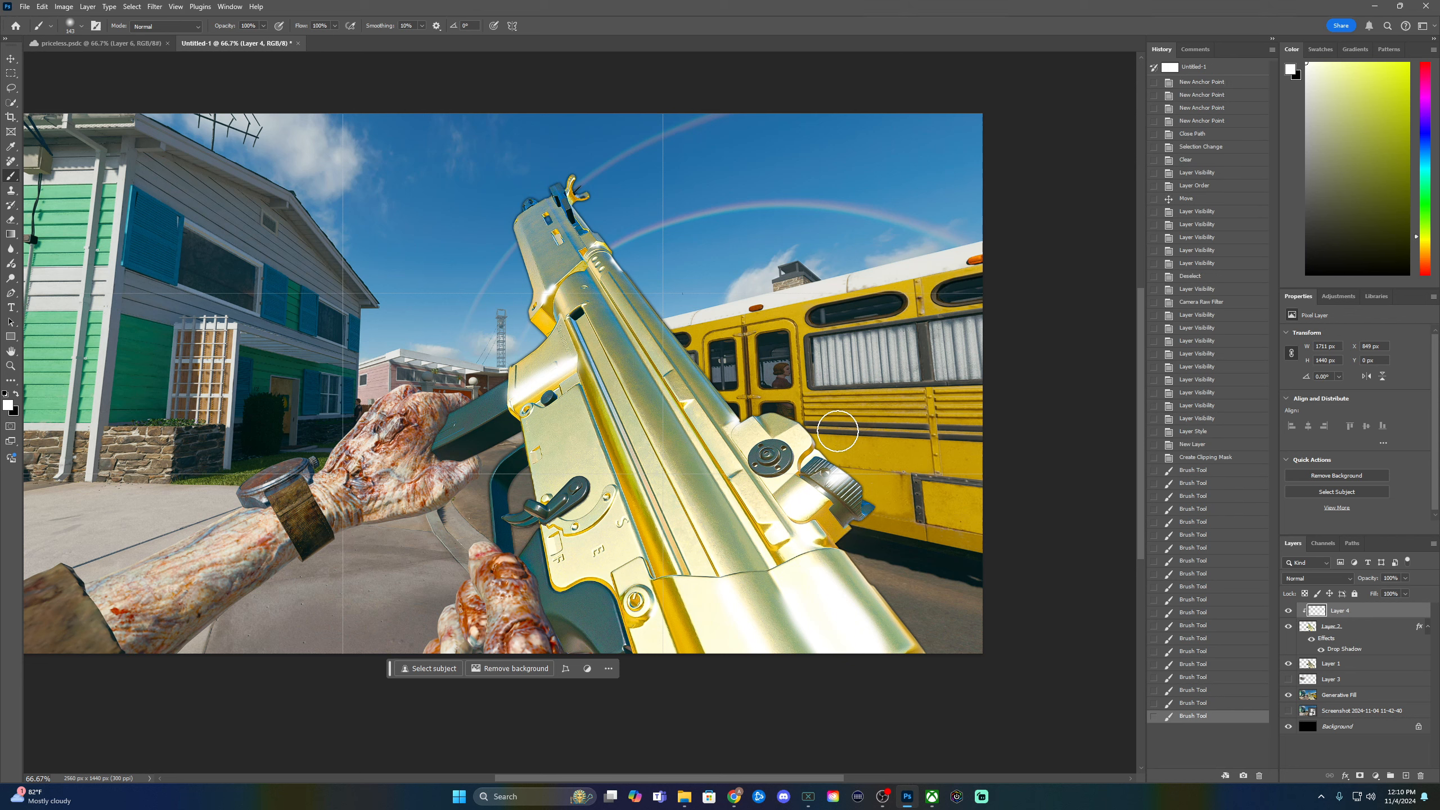
- Dab soft white highlights along the gun's bus-side edge, from the ribbed knob up toward the far end
click(830, 422)
click(812, 410)
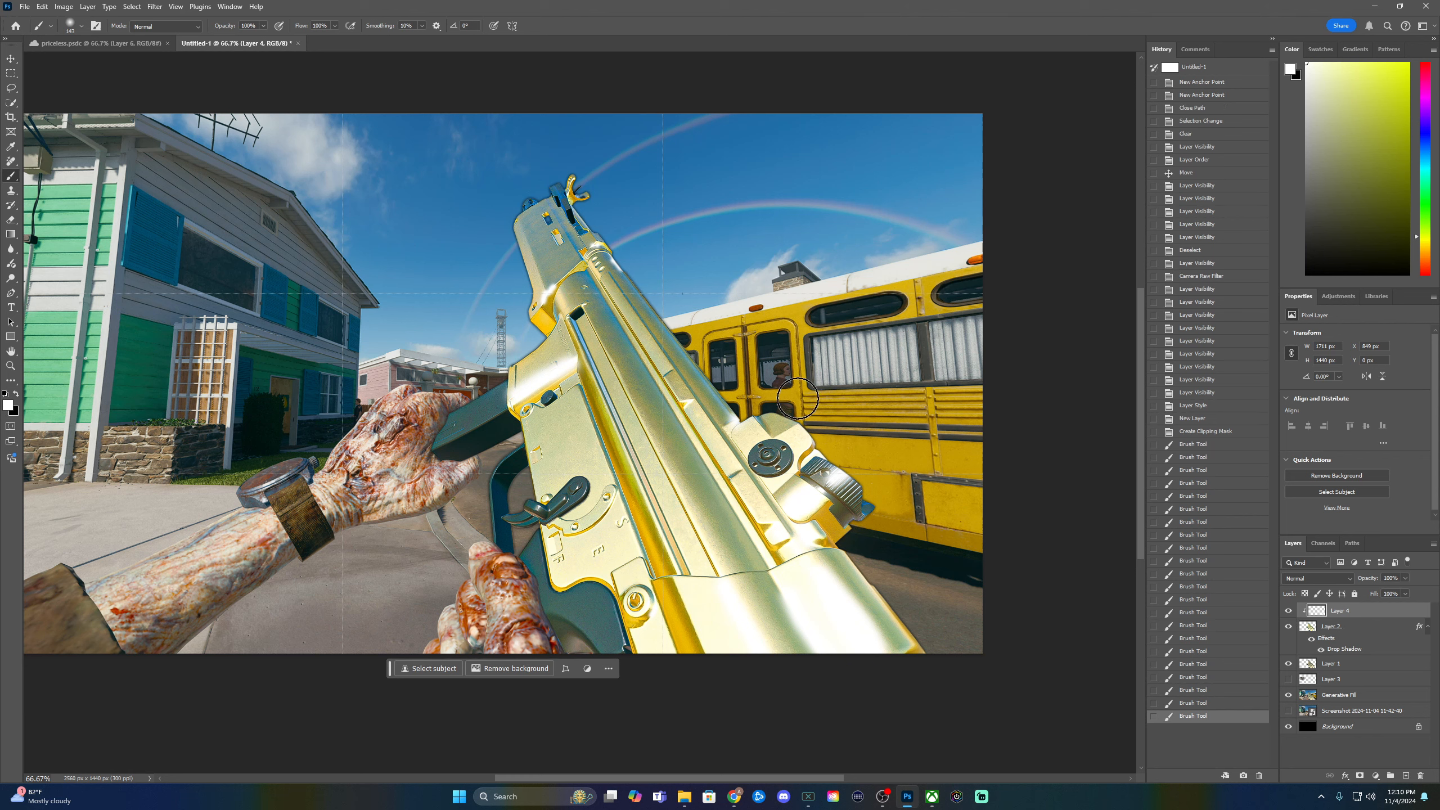
click(794, 400)
click(776, 394)
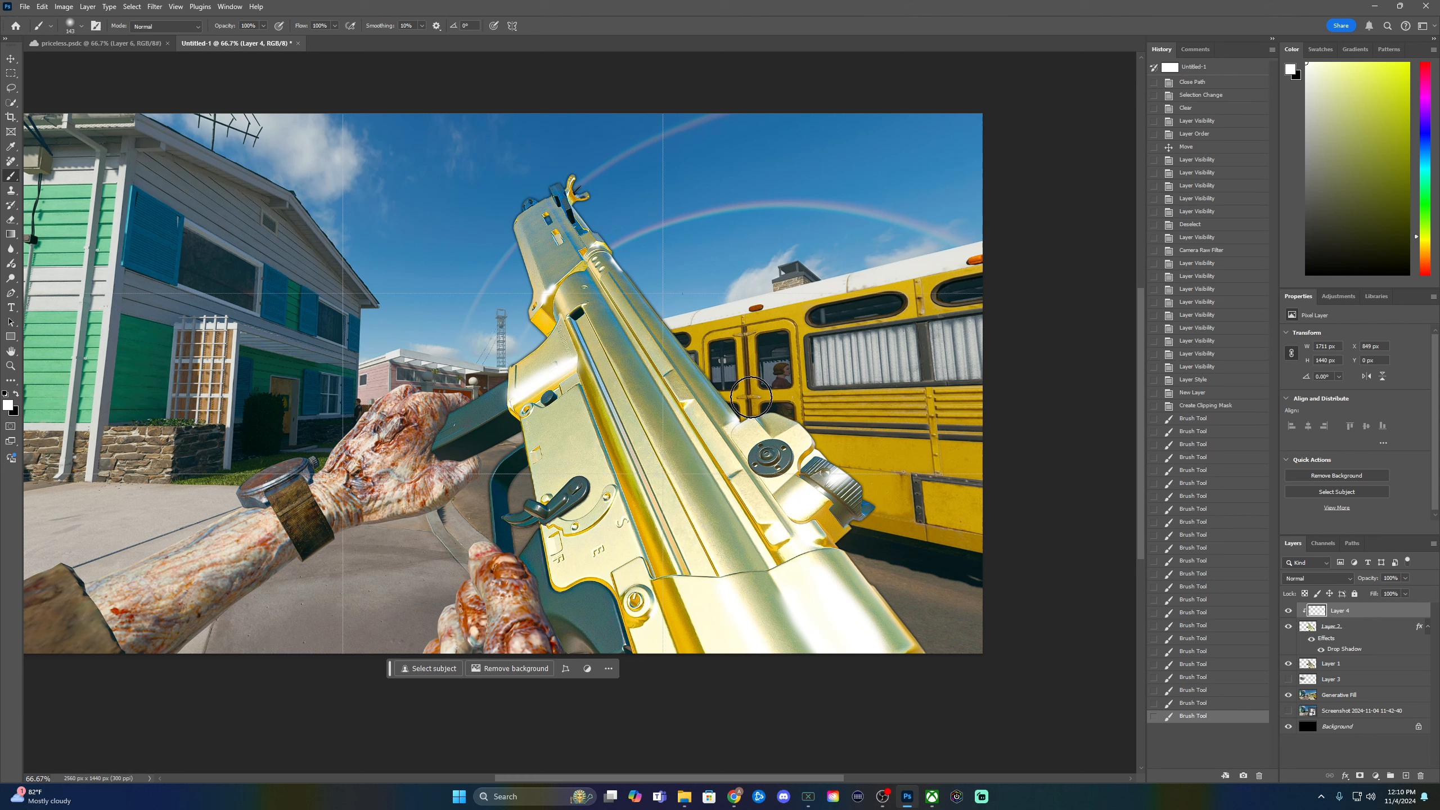
click(751, 392)
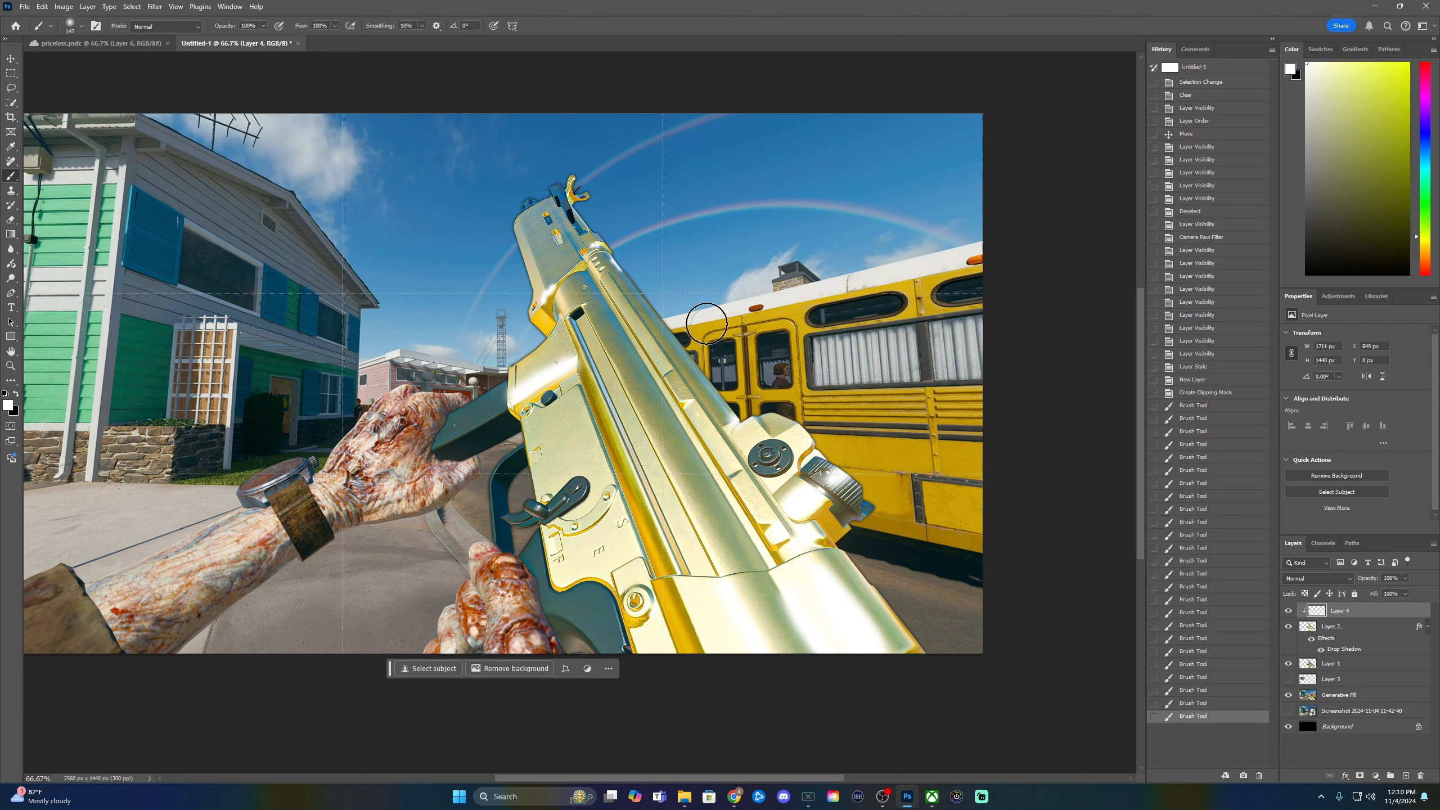
click(710, 349)
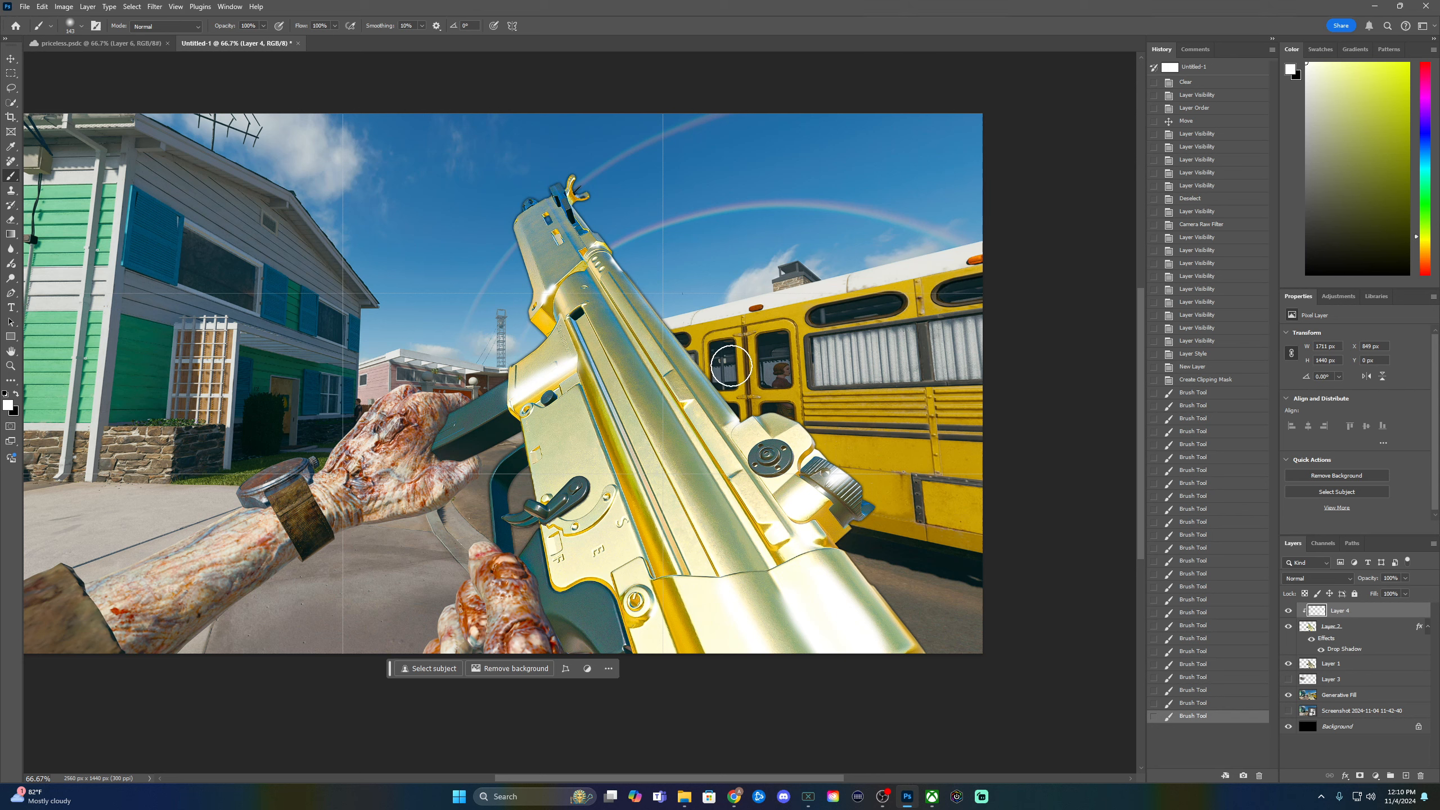
click(751, 392)
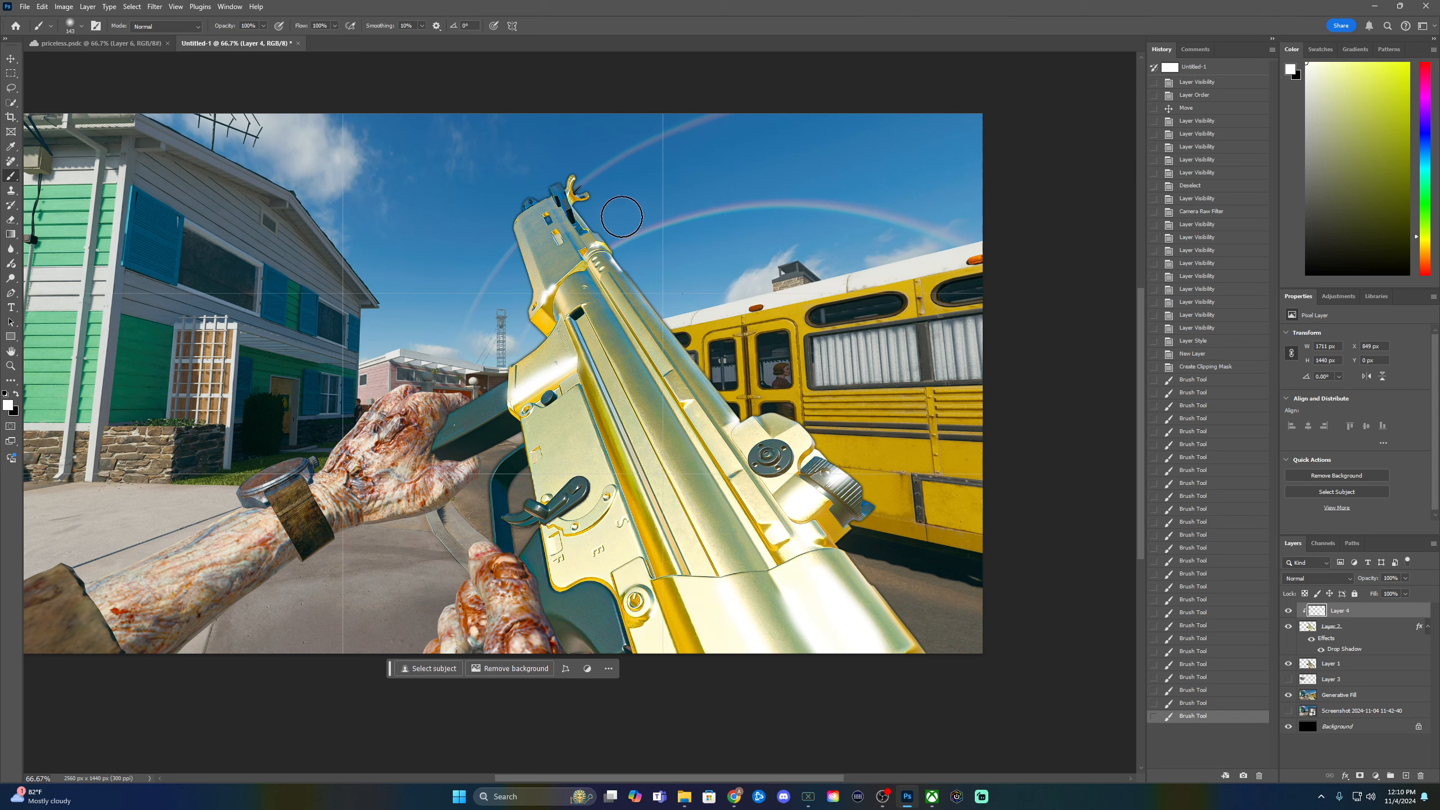
- Dab soft white highlights around the gun's far-end tip and down its house-side edge toward the hands
click(601, 181)
click(595, 171)
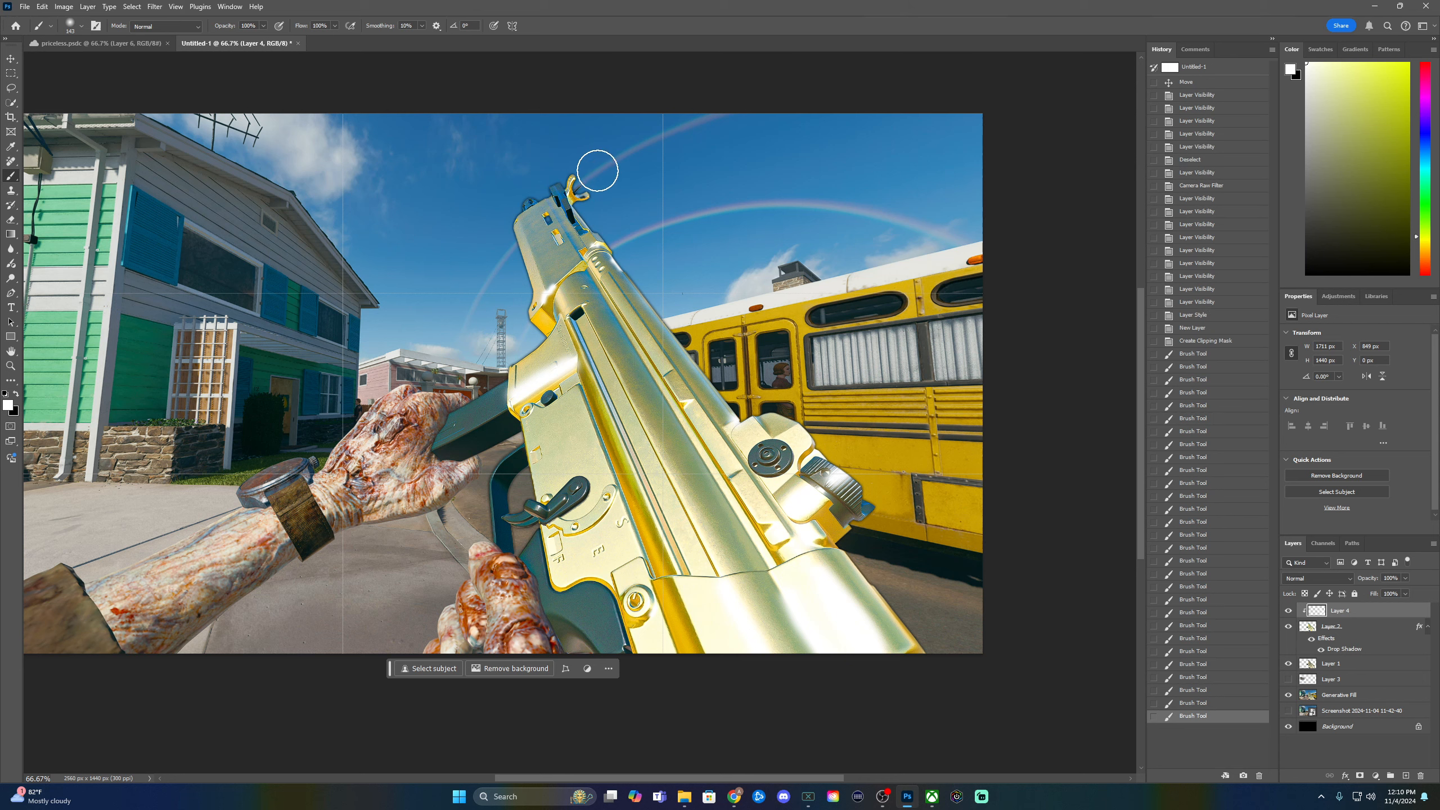
click(566, 138)
click(533, 160)
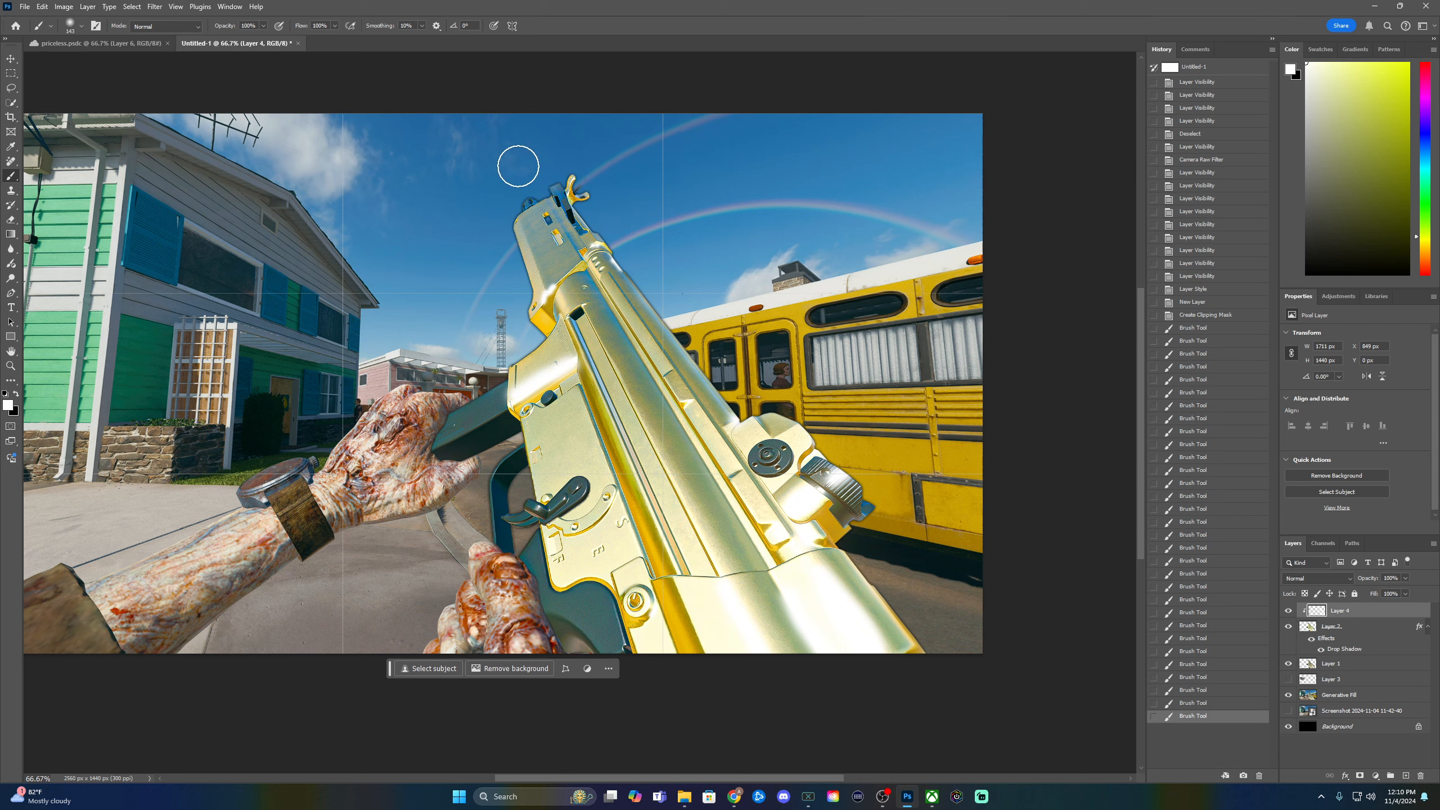
click(494, 300)
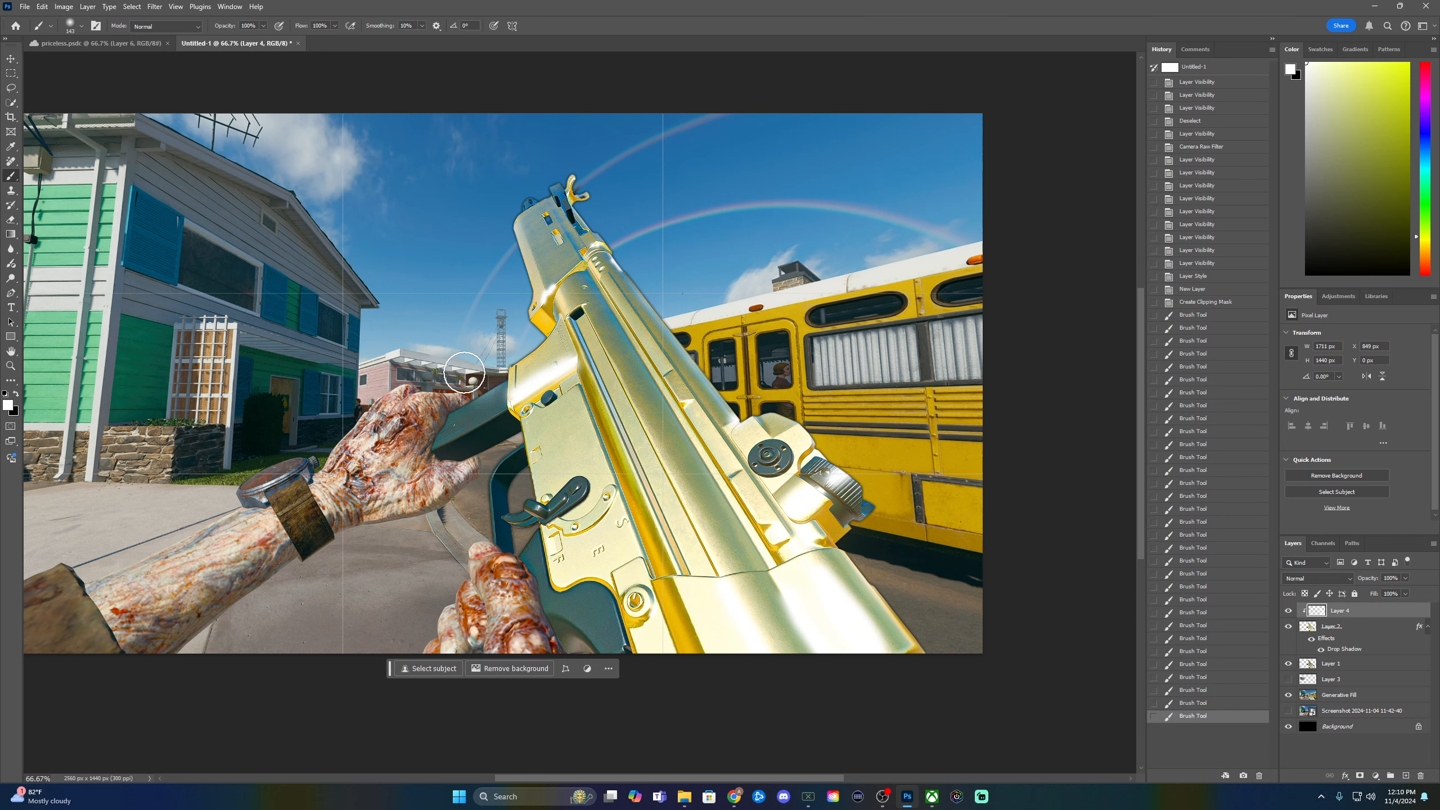
click(460, 373)
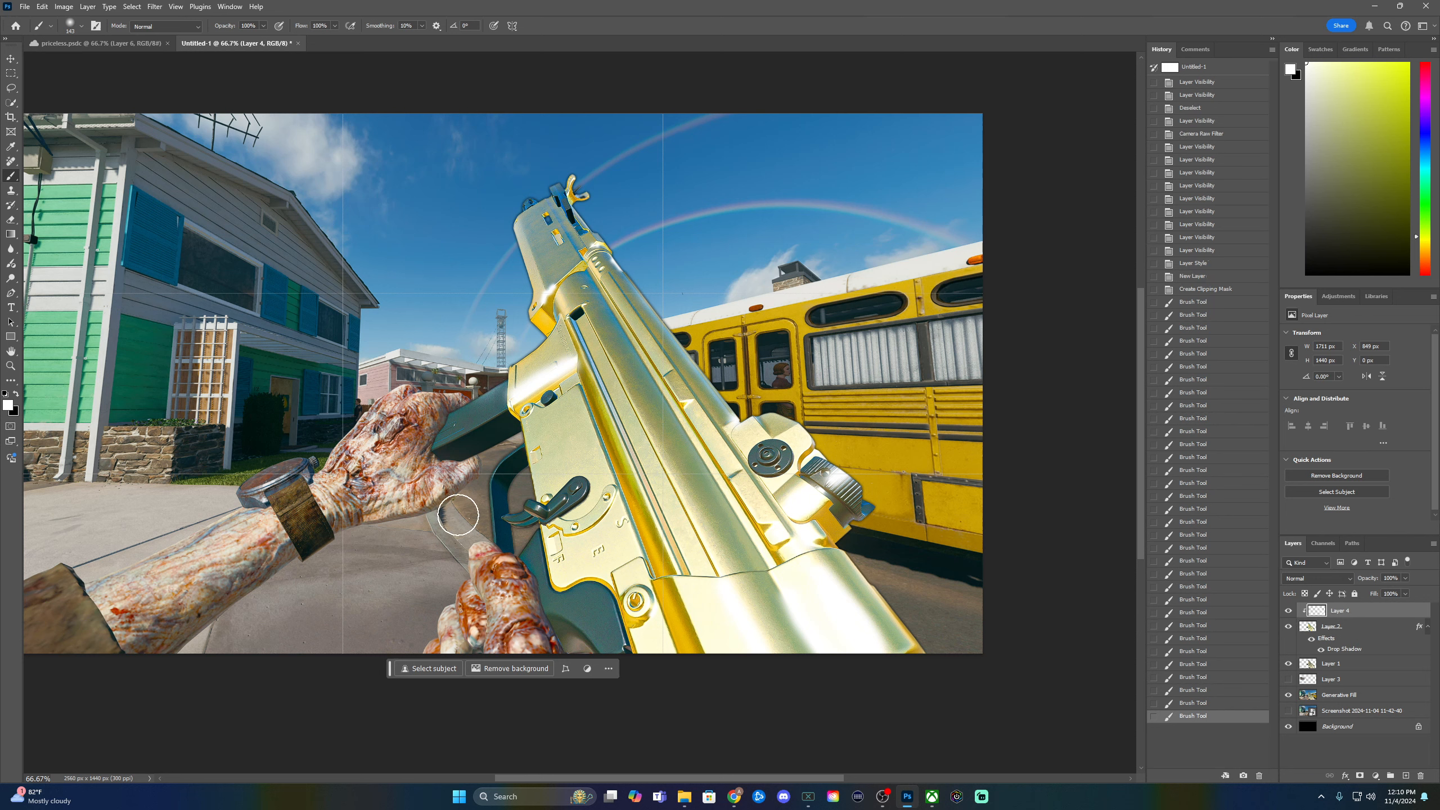
click(450, 538)
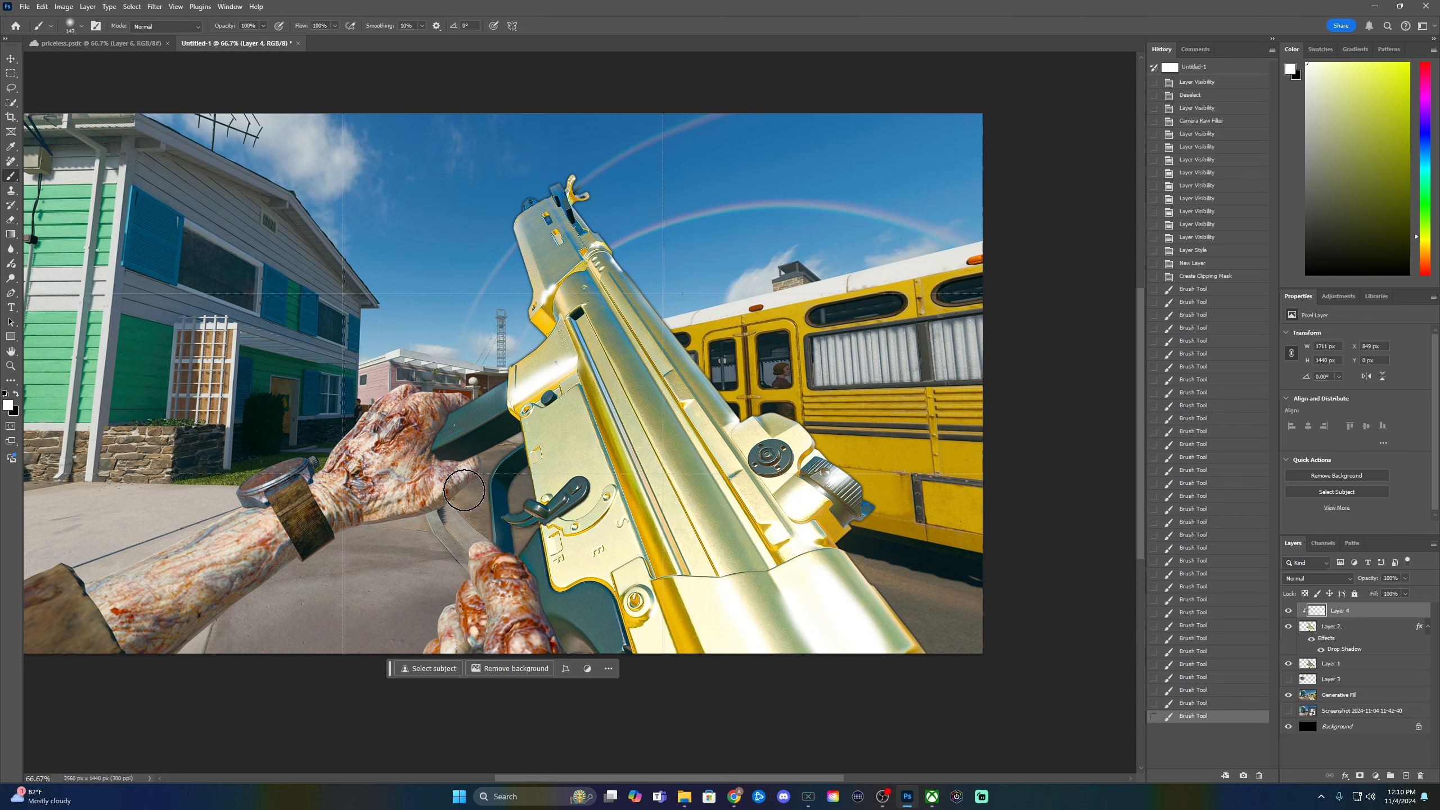
click(471, 490)
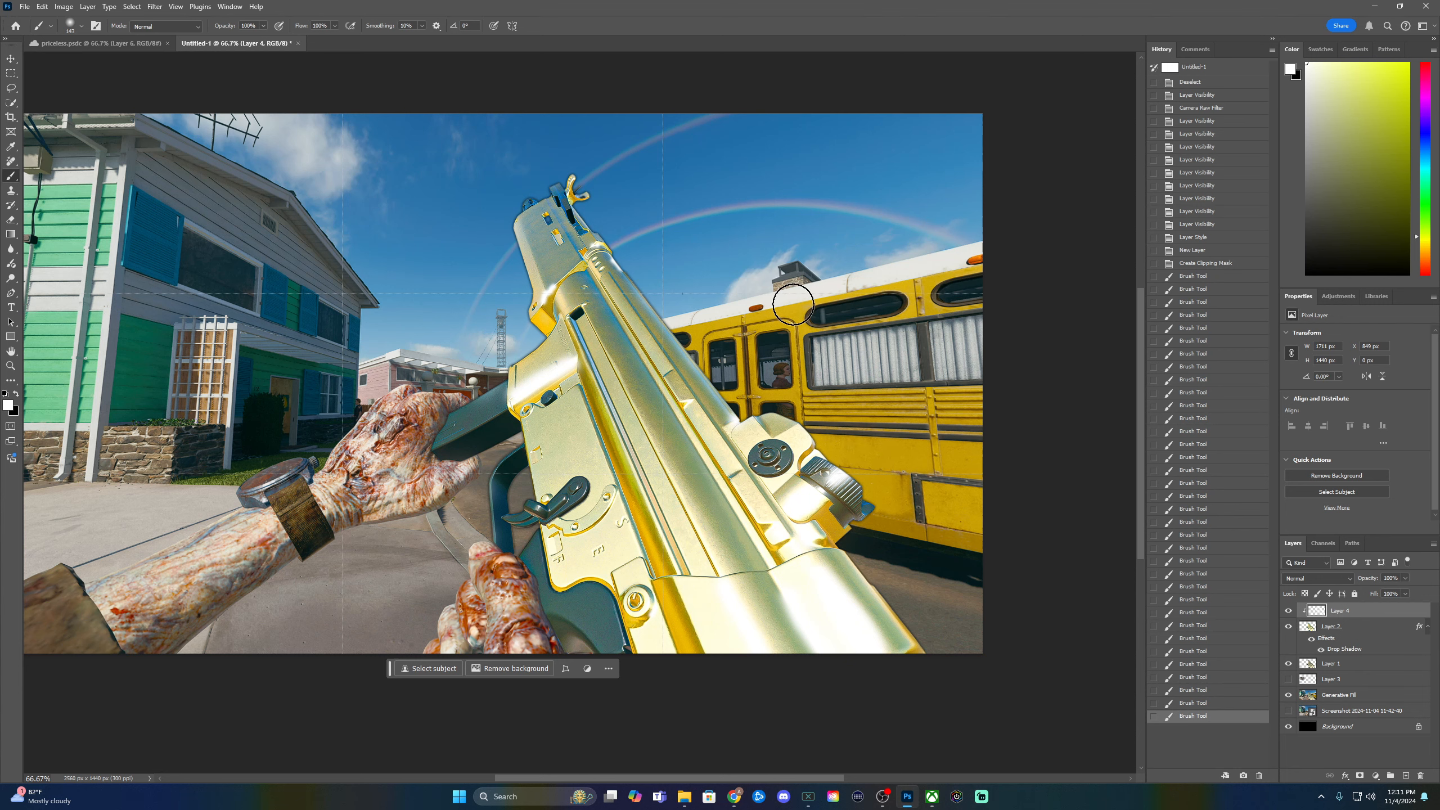
- Examine the highlighted gun in the whole composition at thumbnail size and at working size
key(ctrl+minus)
key(ctrl+minus)
key(ctrl+minus)
key(ctrl+minus)
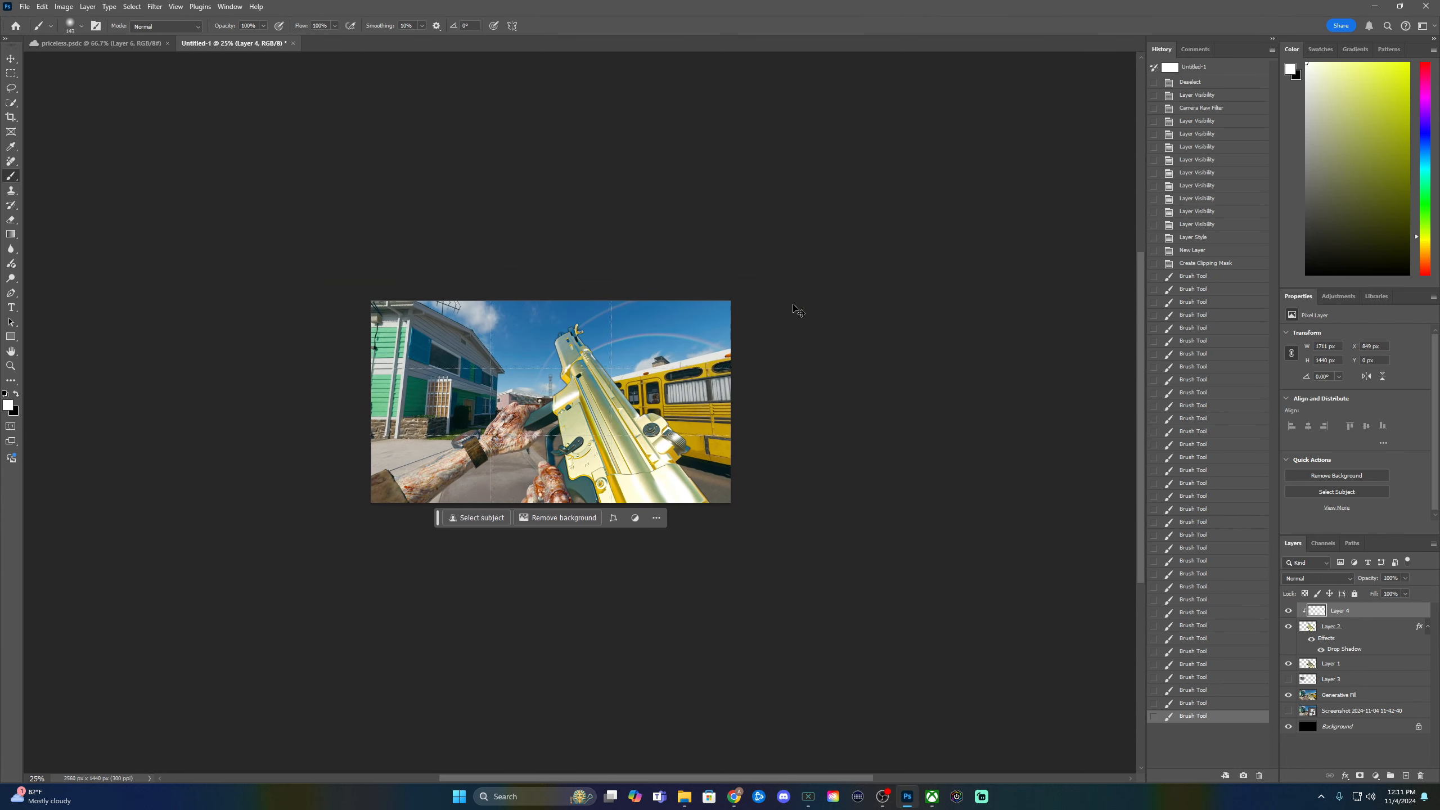
key(ctrl+minus)
key(ctrl+minus)
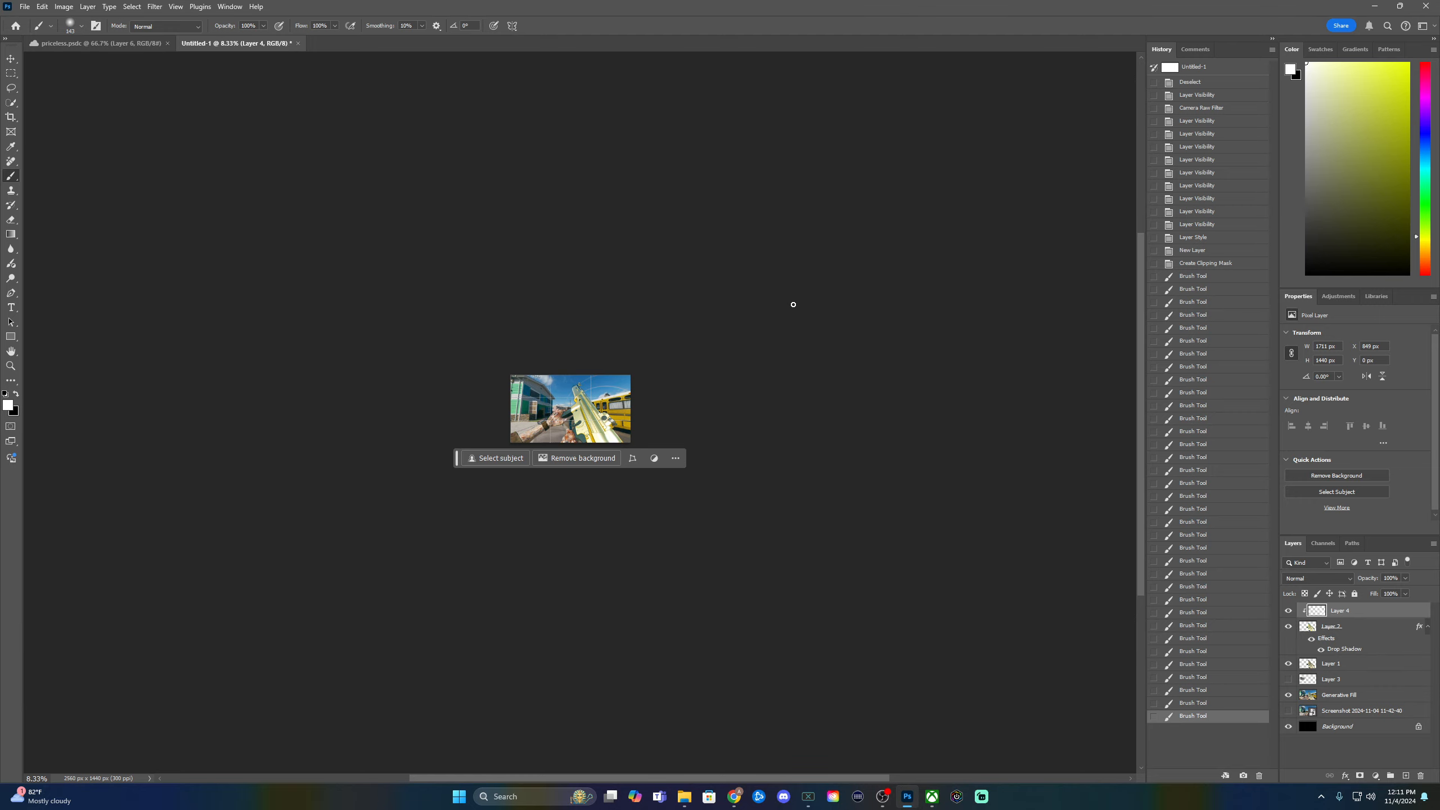
key(ctrl+plus)
key(ctrl+plus)
key(ctrl+plus)
key(ctrl+plus)
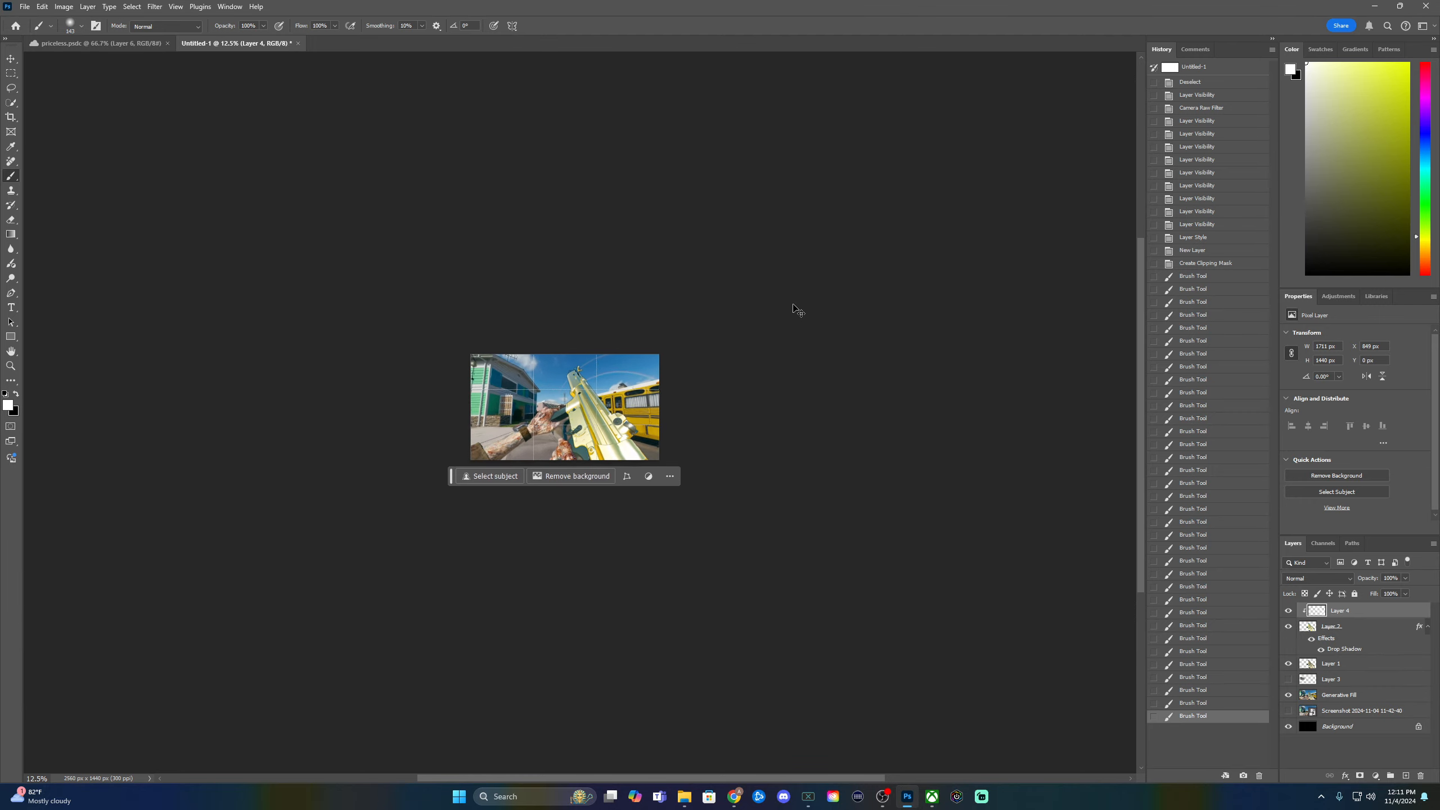
key(ctrl+plus)
key(ctrl+plus)
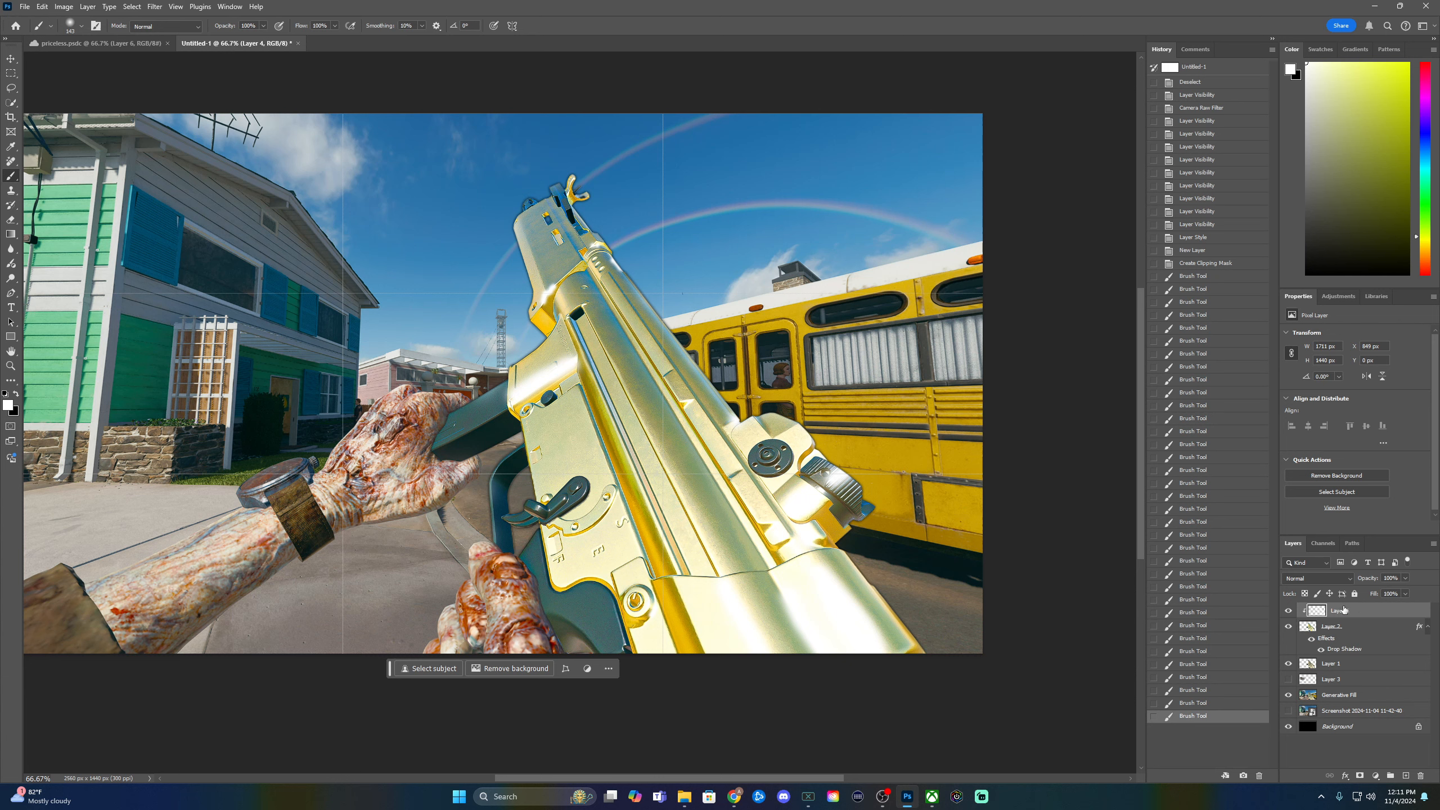
- Try the Color Dodge blend mode on the highlight layer with different opacities, ending at 100%
click(1347, 580)
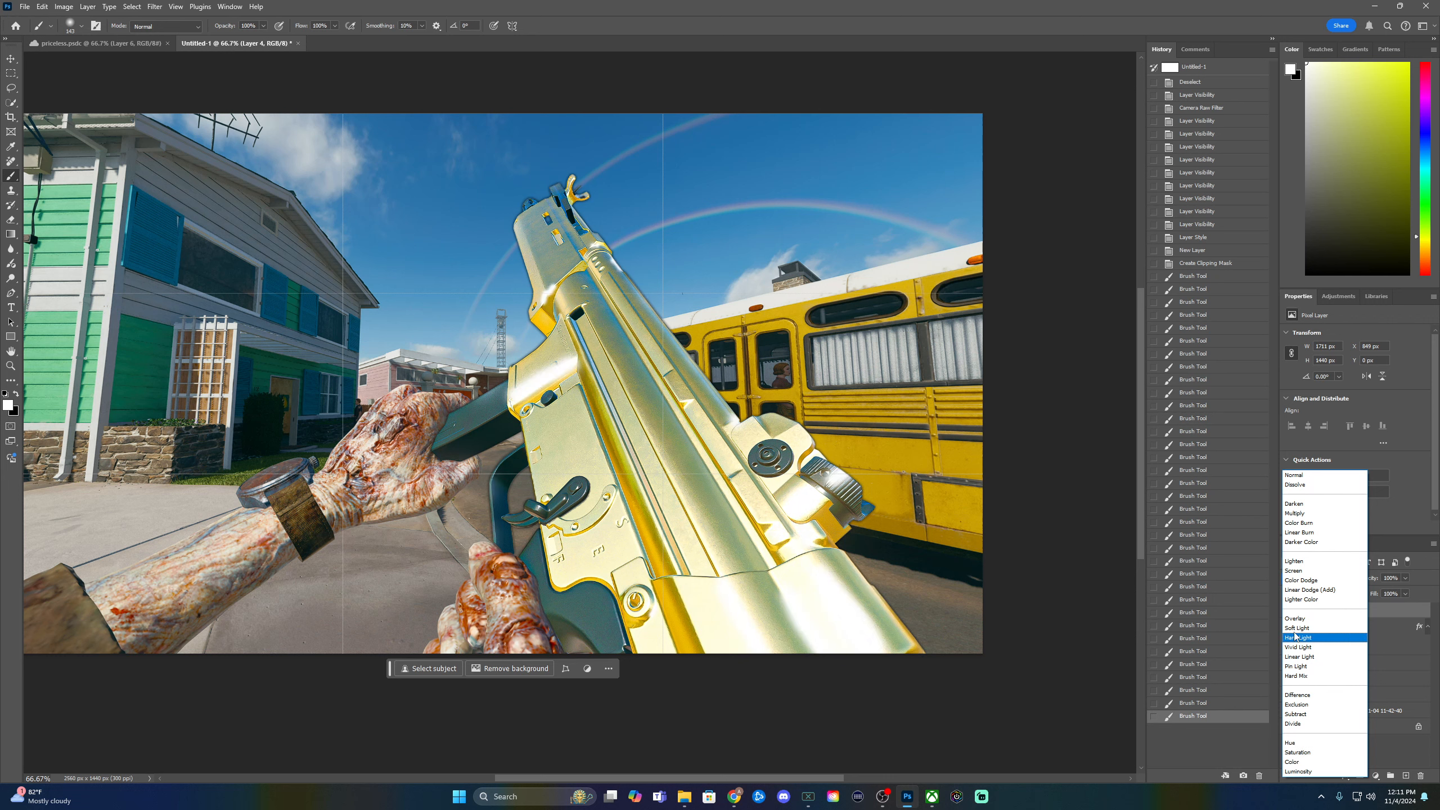
click(1309, 582)
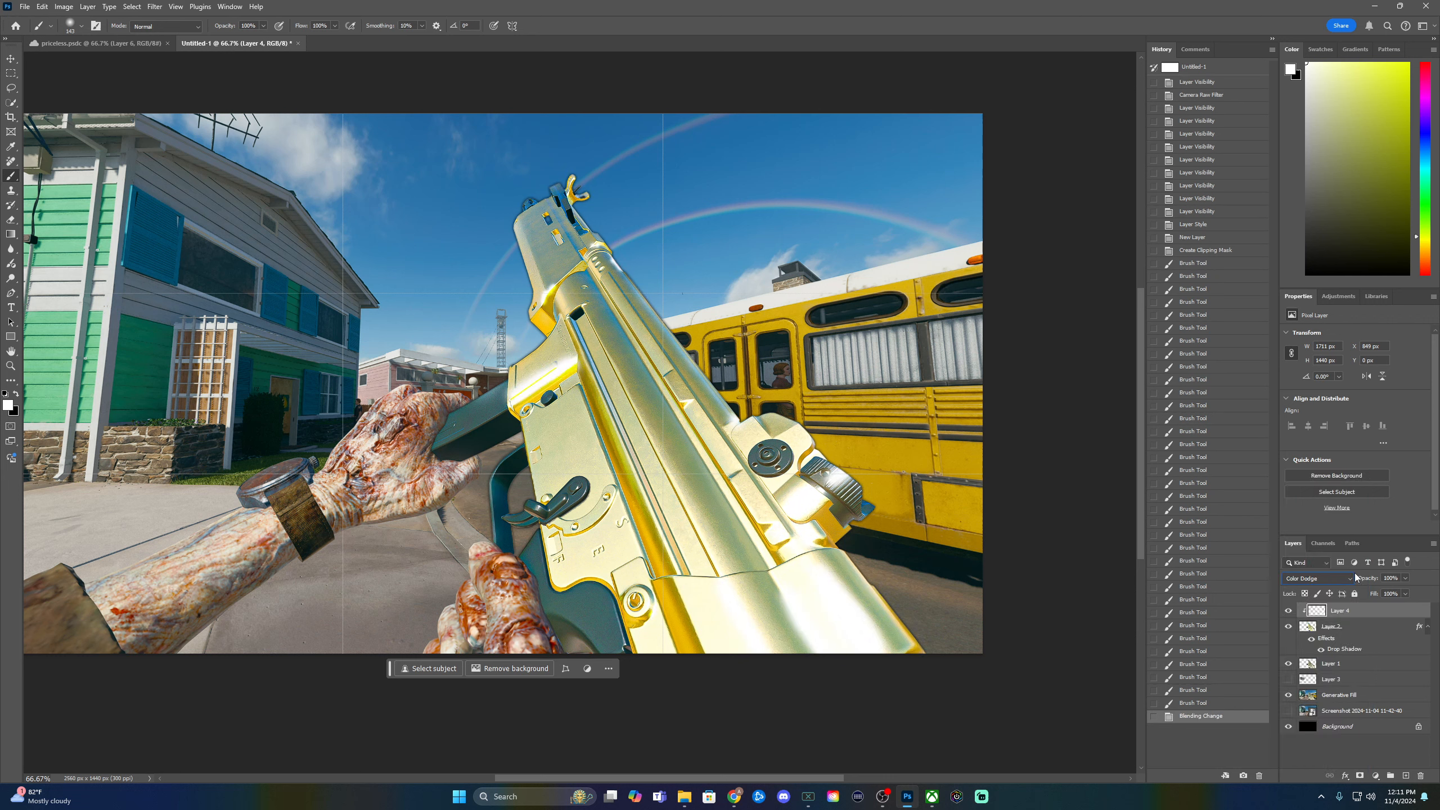
click(1406, 579)
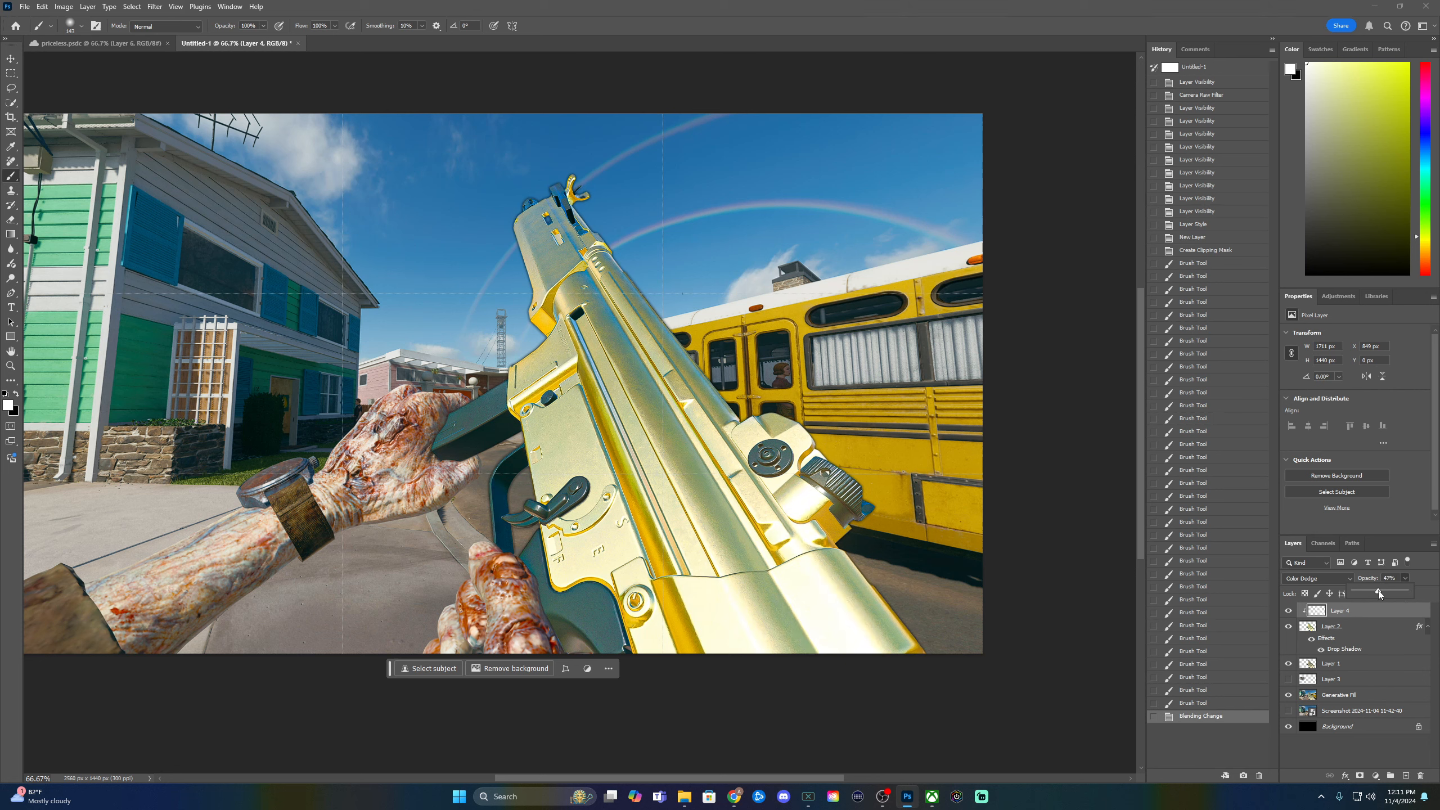
drag(1378, 593, 1389, 593)
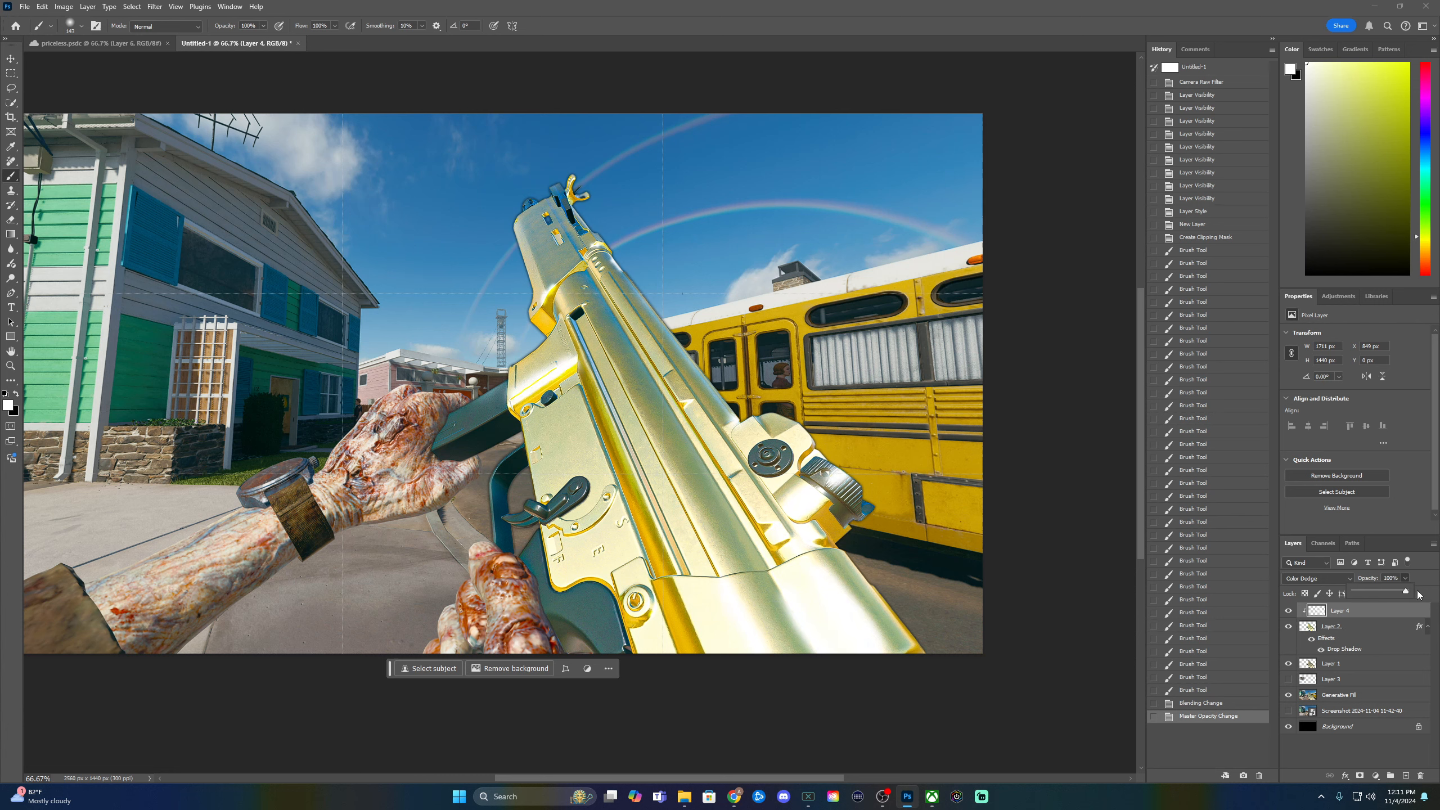
- Try the Linear Dodge (Add) blend mode on the highlight layer at 73% opacity
click(1326, 580)
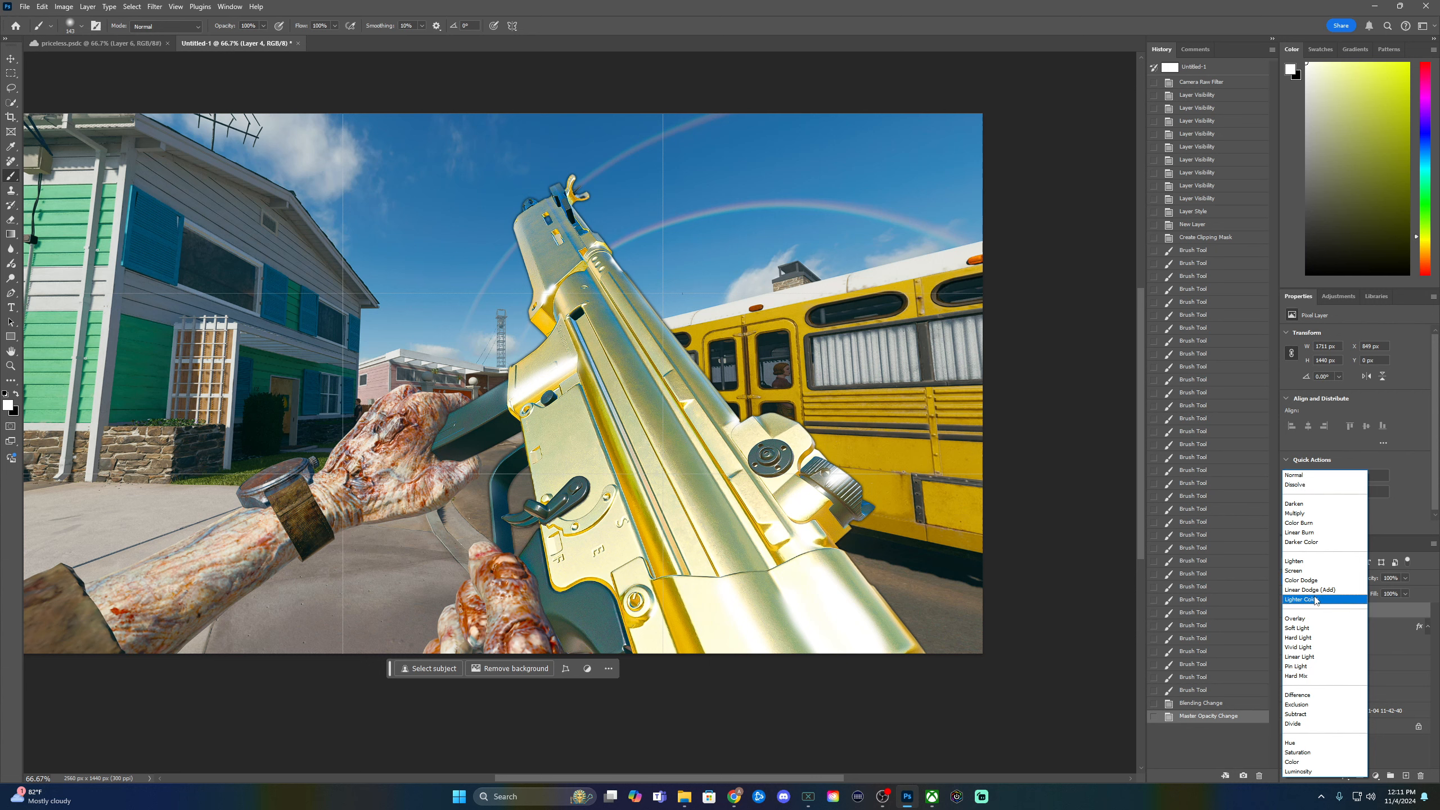
click(1316, 590)
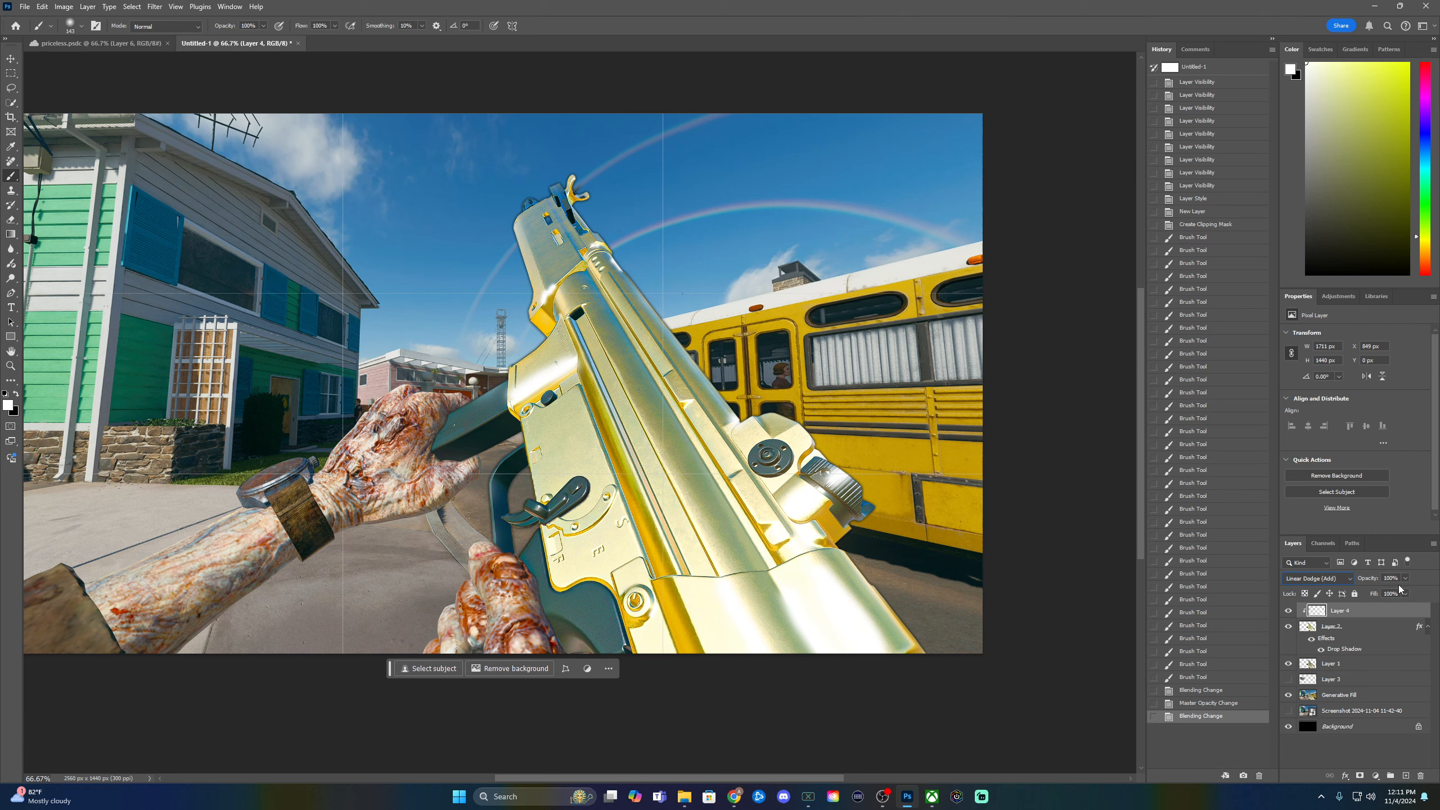
click(1344, 579)
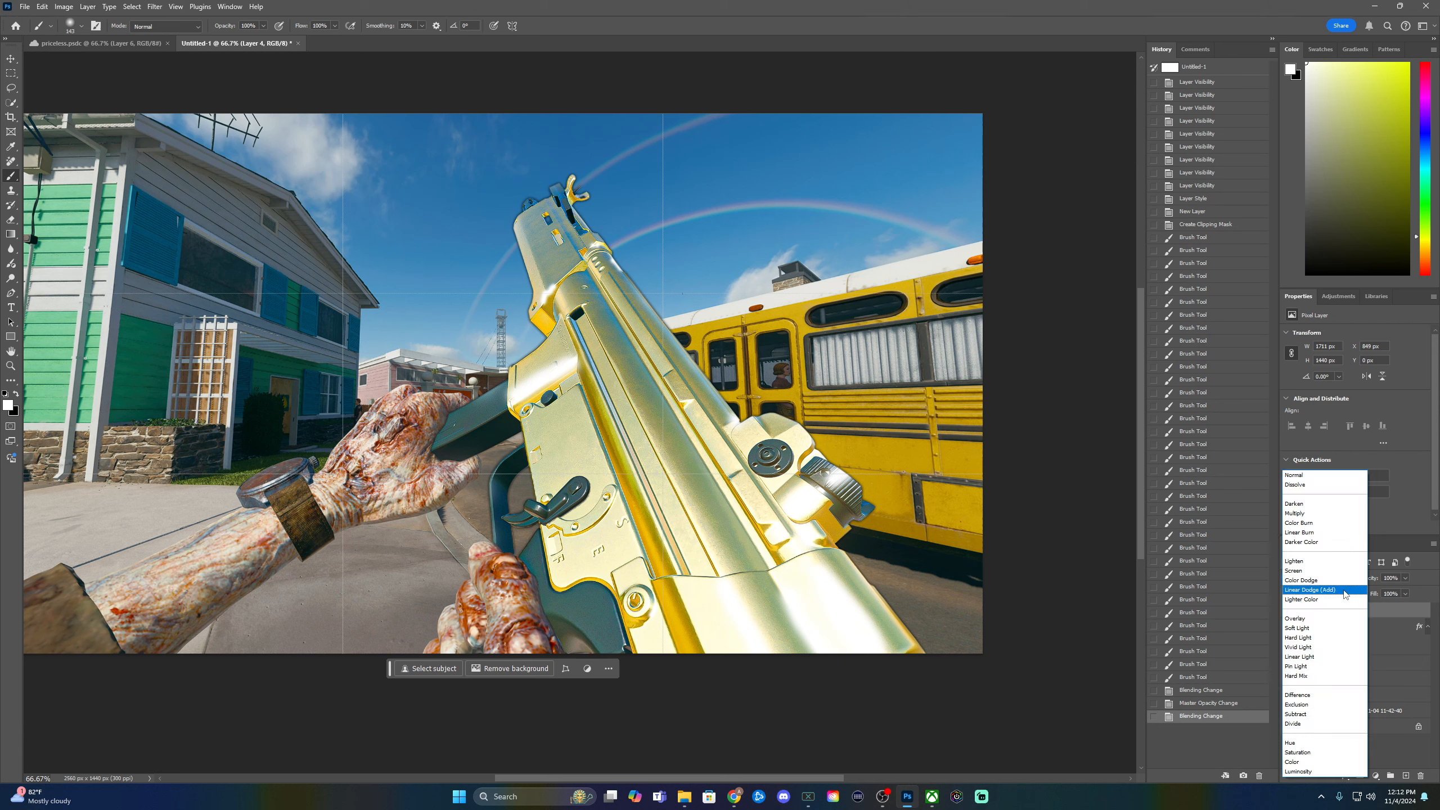
click(1344, 591)
click(1405, 580)
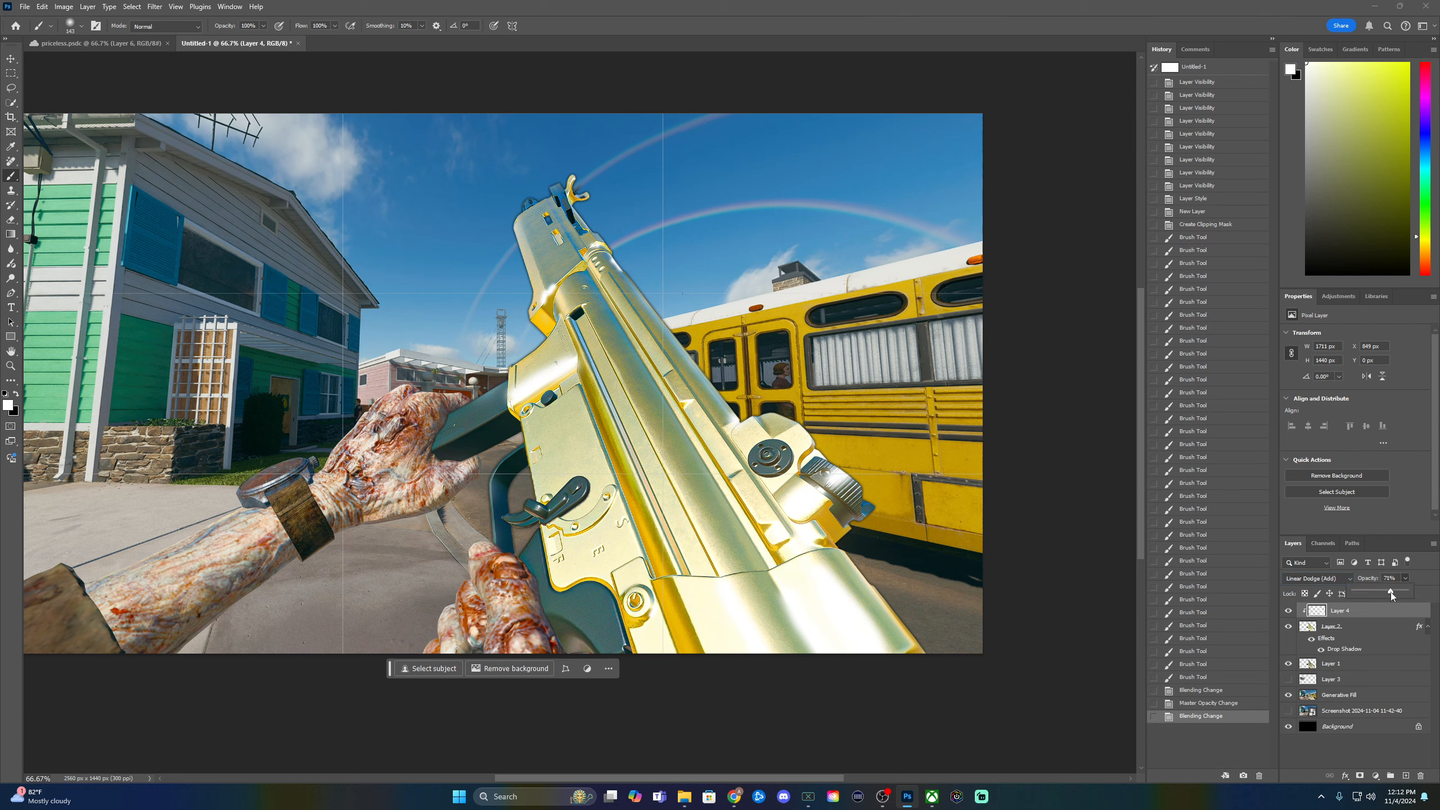
drag(1391, 592, 1387, 594)
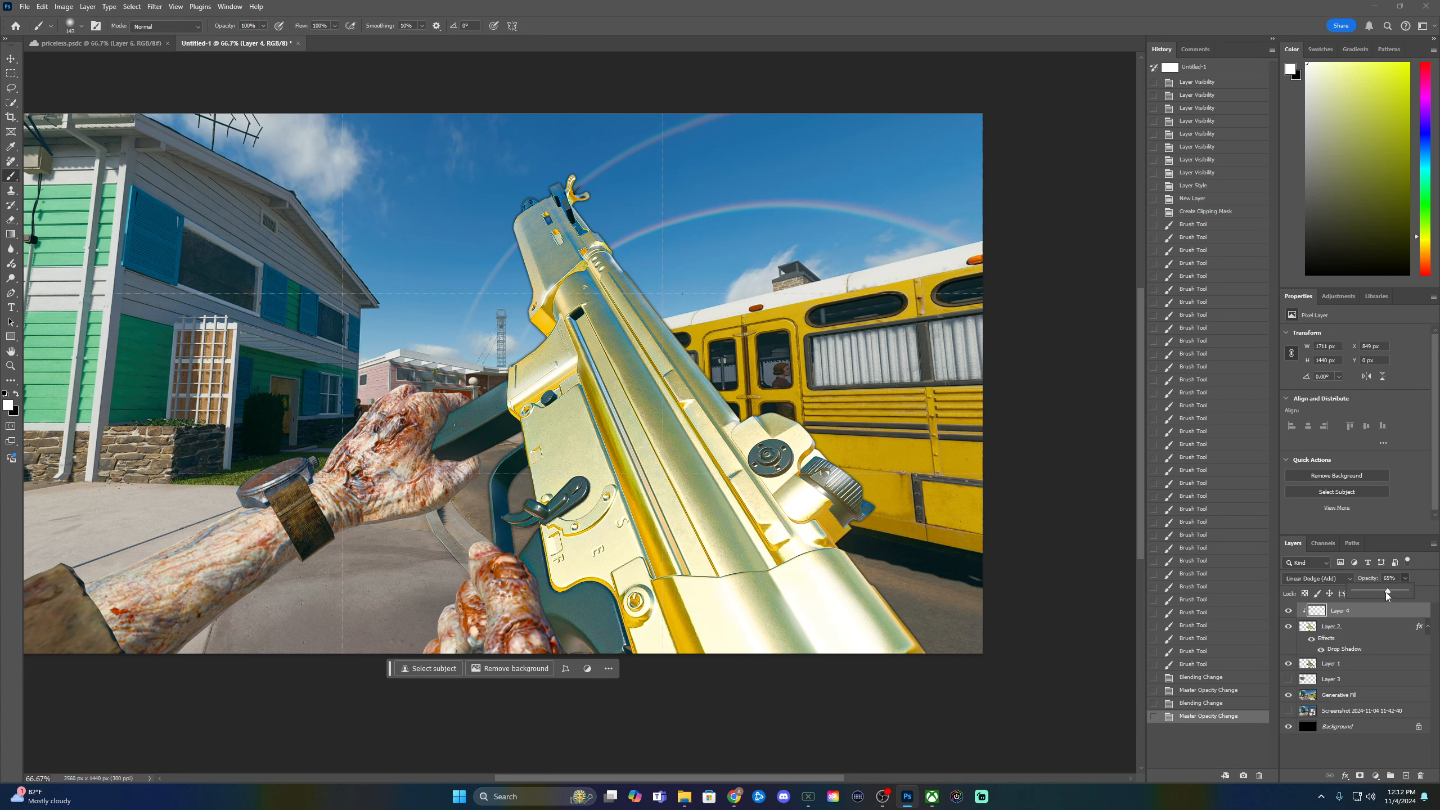
drag(1391, 590, 1394, 592)
- Set the highlight layer's blend mode to Color Dodge and its opacity to 84%
click(1338, 579)
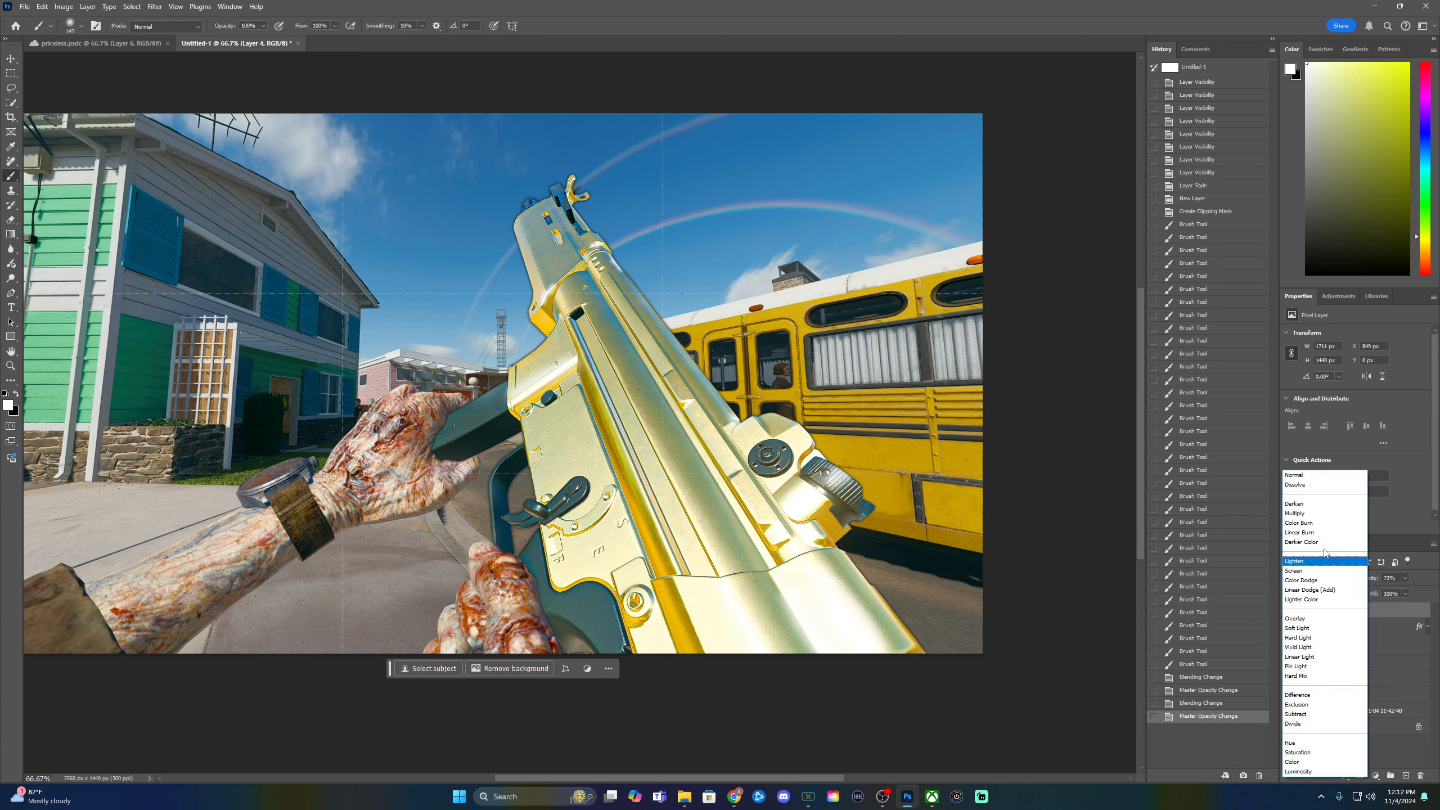
click(1315, 570)
click(1406, 579)
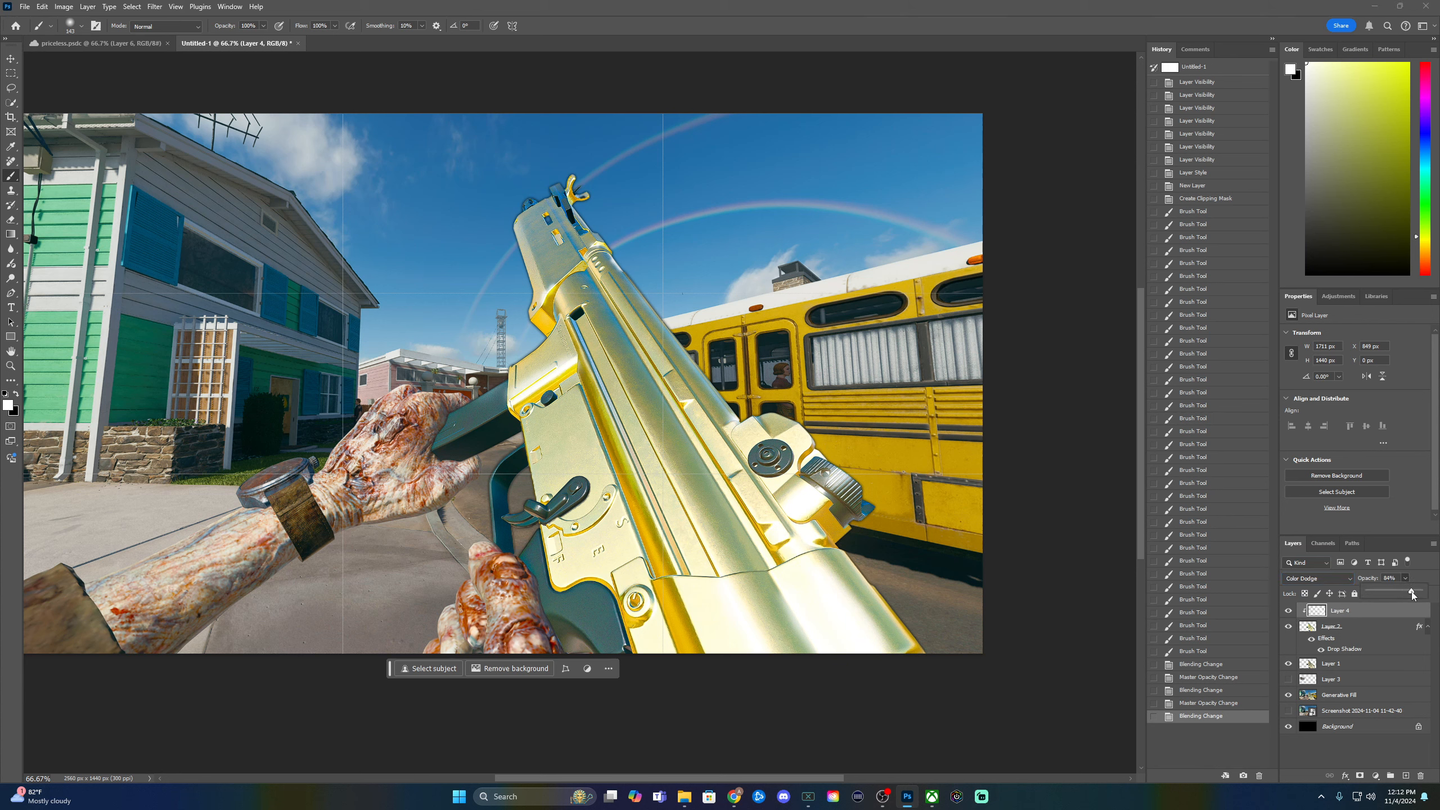
drag(1413, 594, 1412, 593)
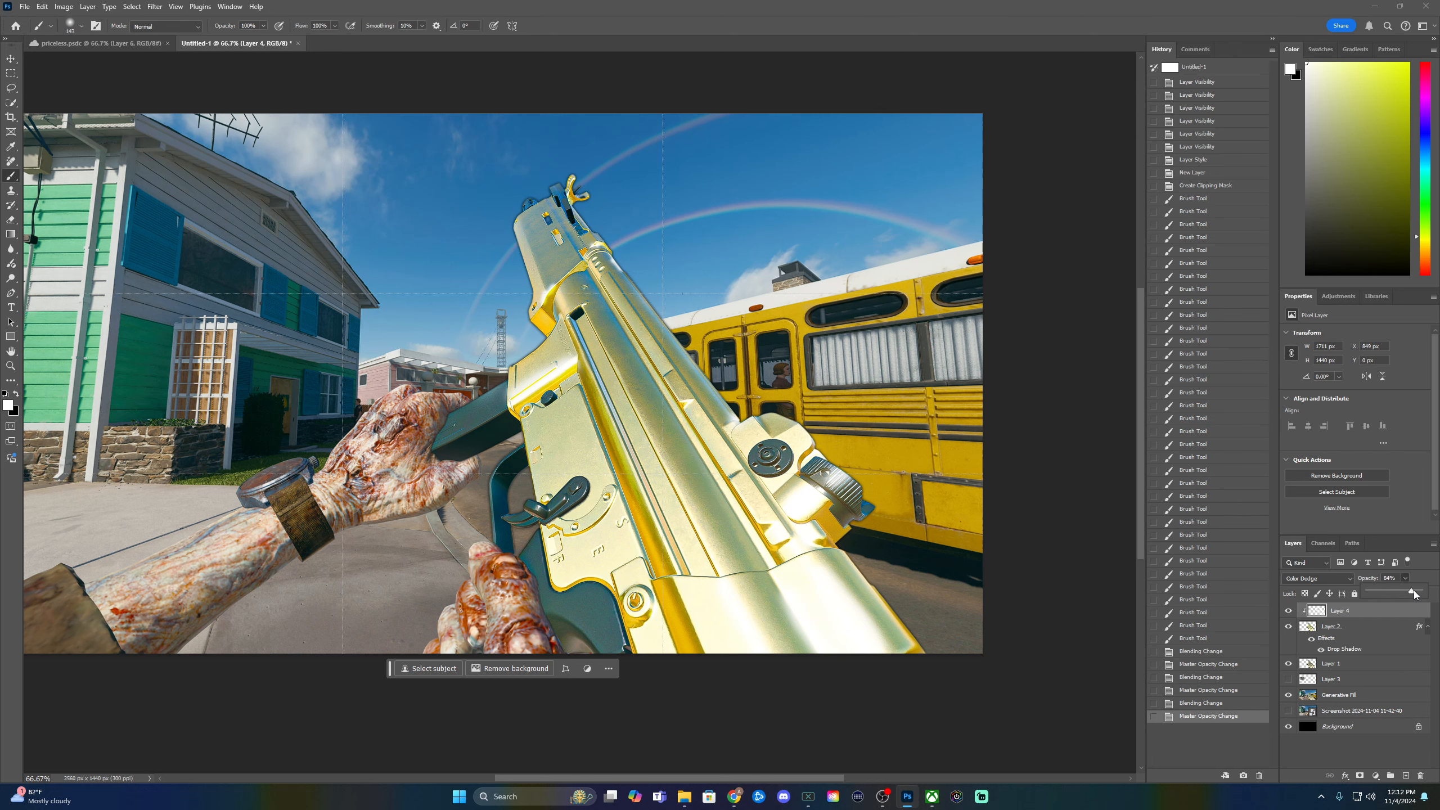
drag(1417, 593, 1414, 596)
- Check how the blended highlights on the gun read at thumbnail size and at working size
key(ctrl+minus)
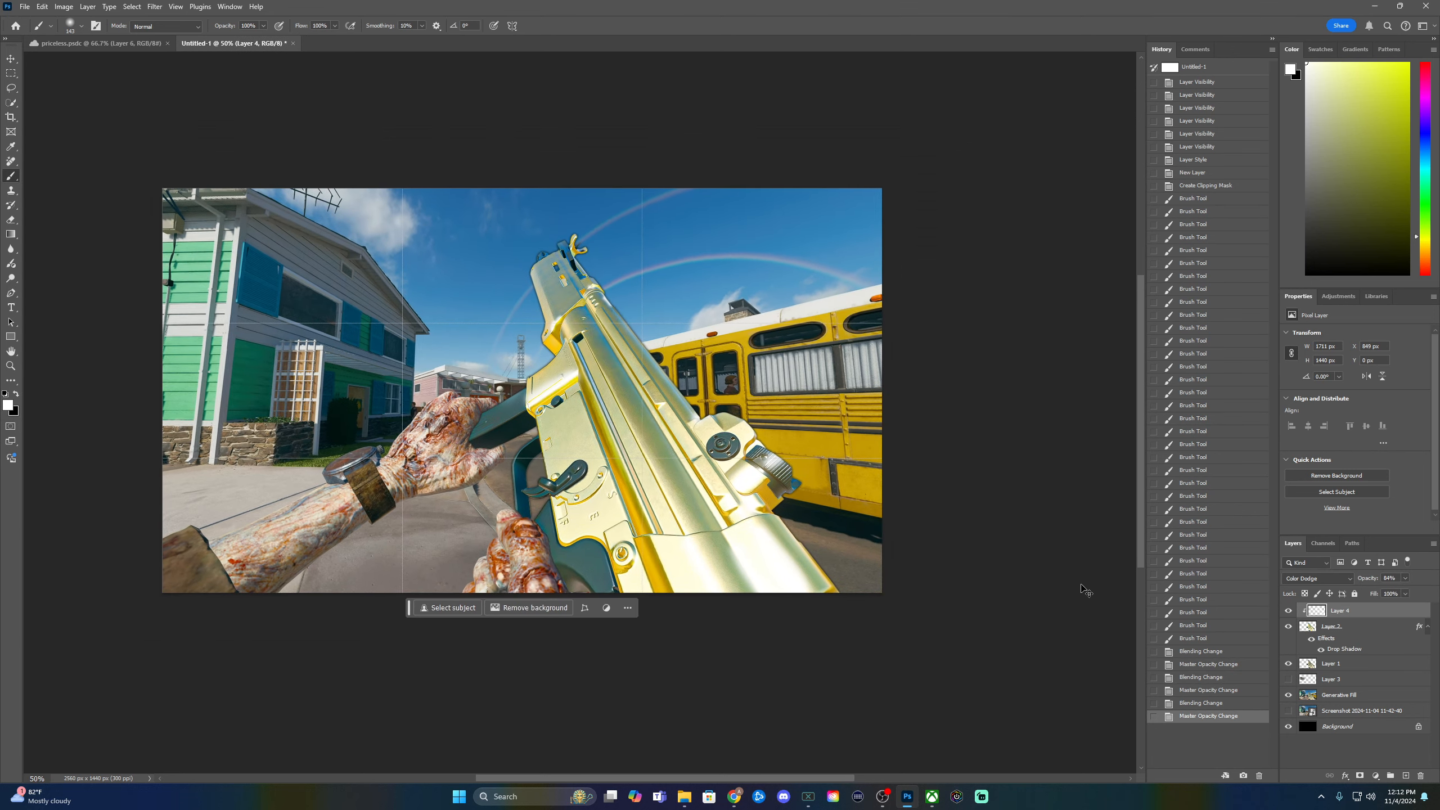
key(ctrl+minus)
key(ctrl+minus)
key(ctrl+minus)
key(ctrl+minus)
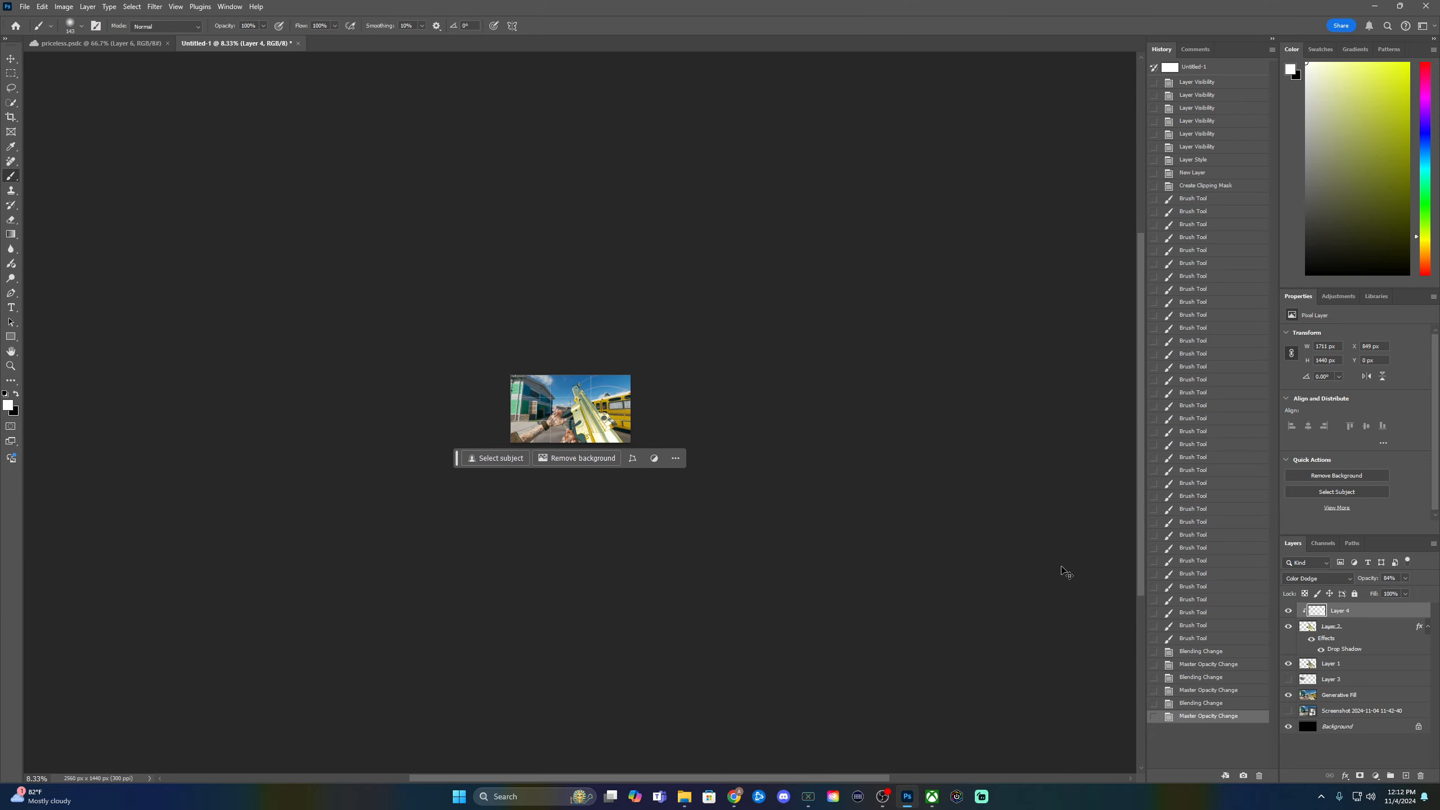
key(ctrl+plus)
key(ctrl+plus)
key(ctrl+plus)
key(ctrl+plus)
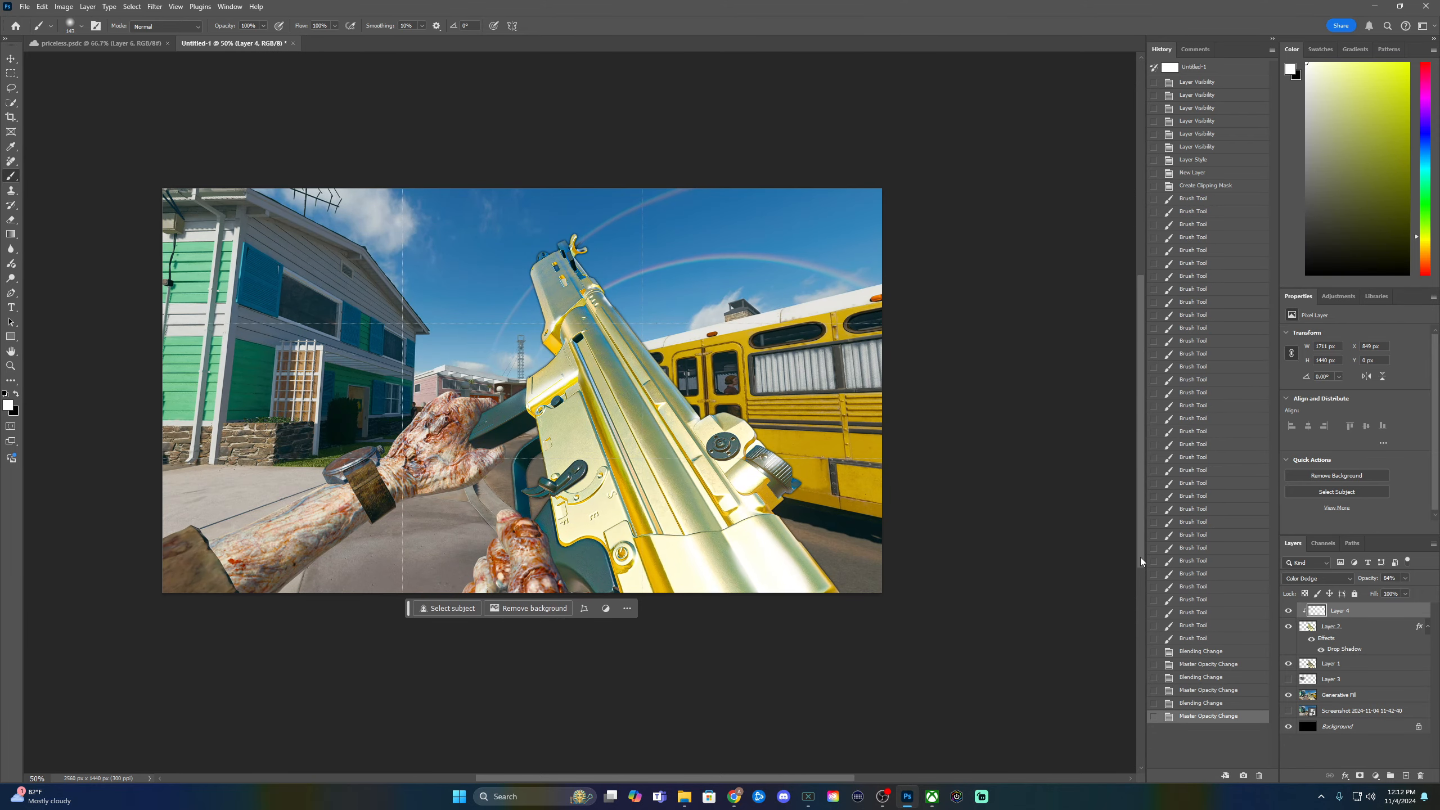
key(ctrl+plus)
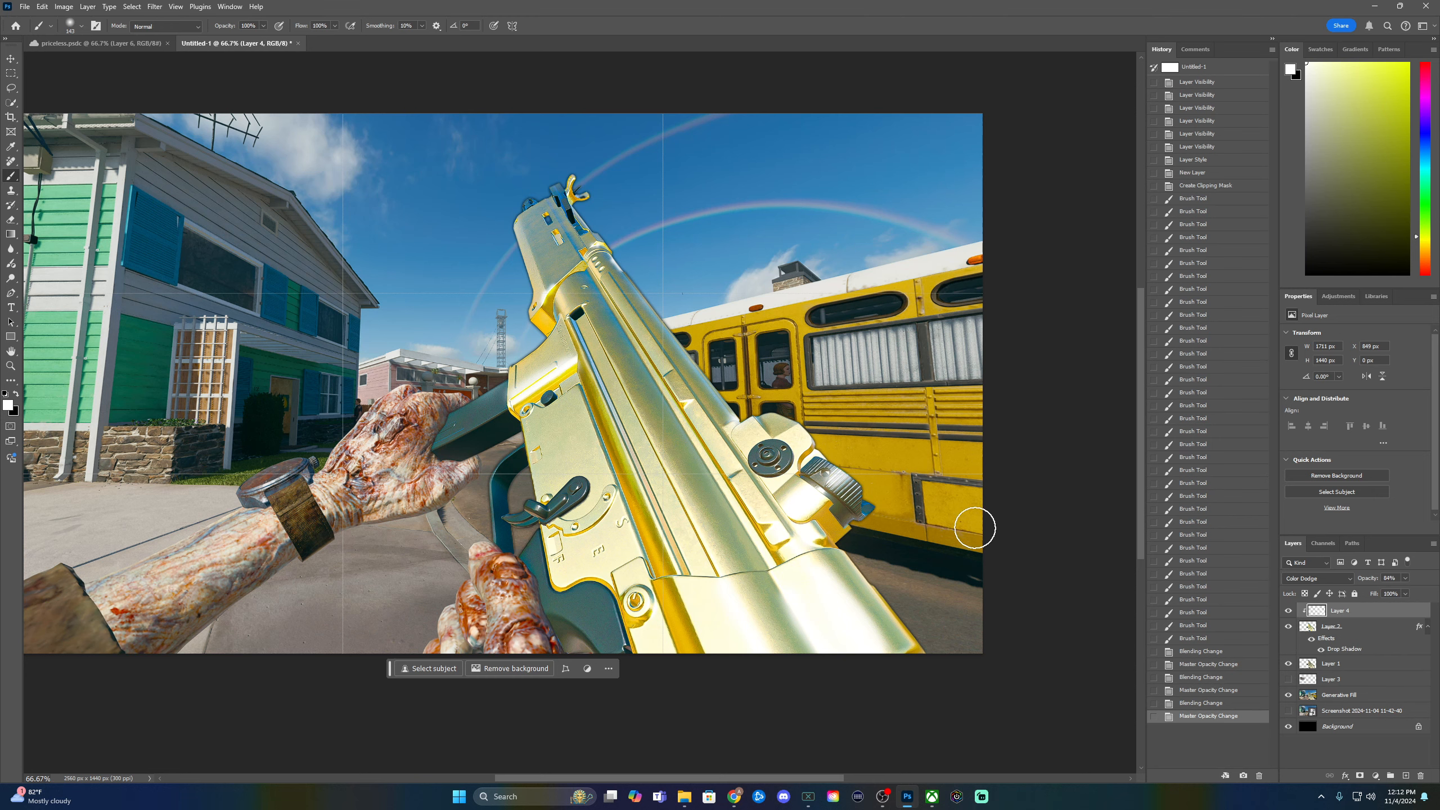
- Open the cloud document starfield from the saved files
click(113, 45)
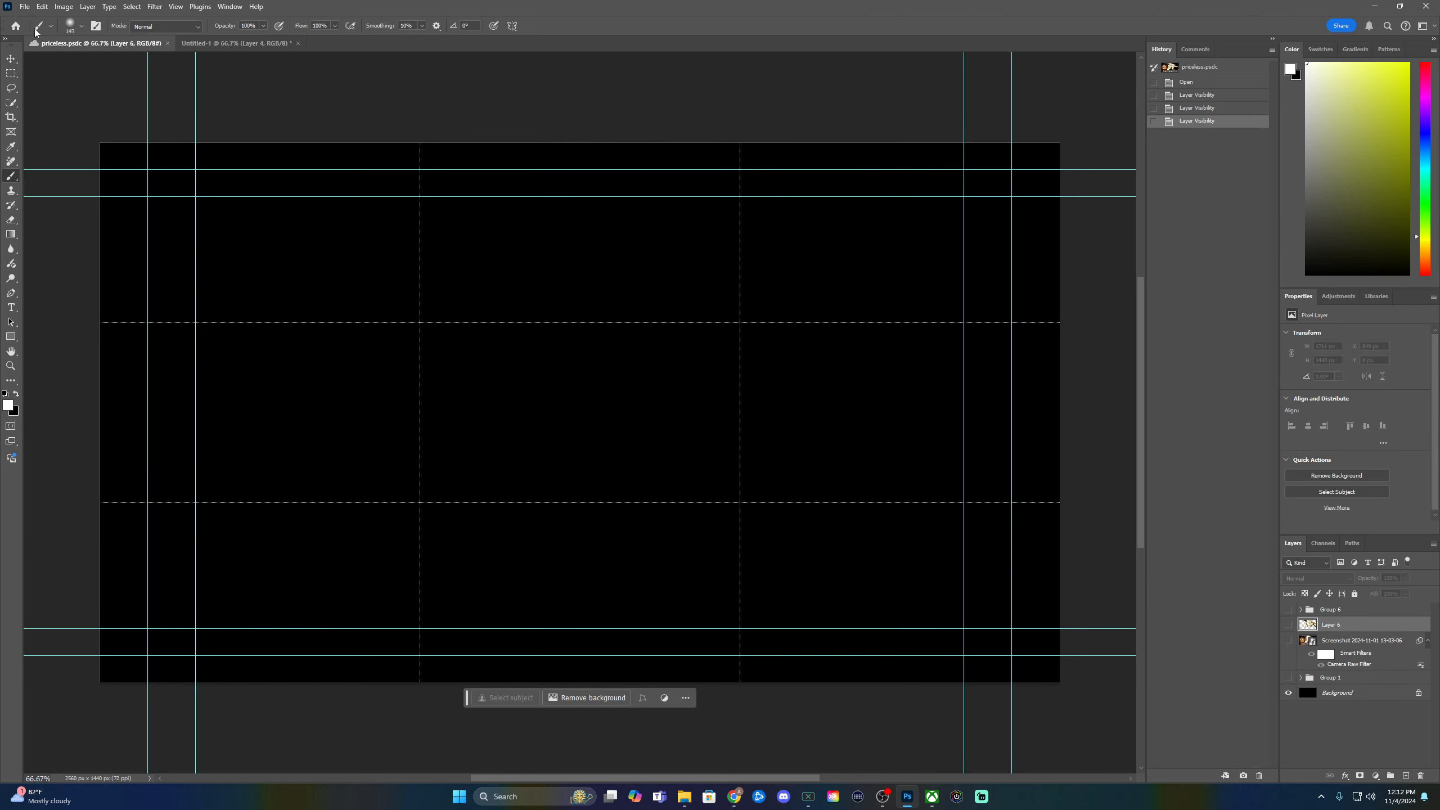
click(15, 26)
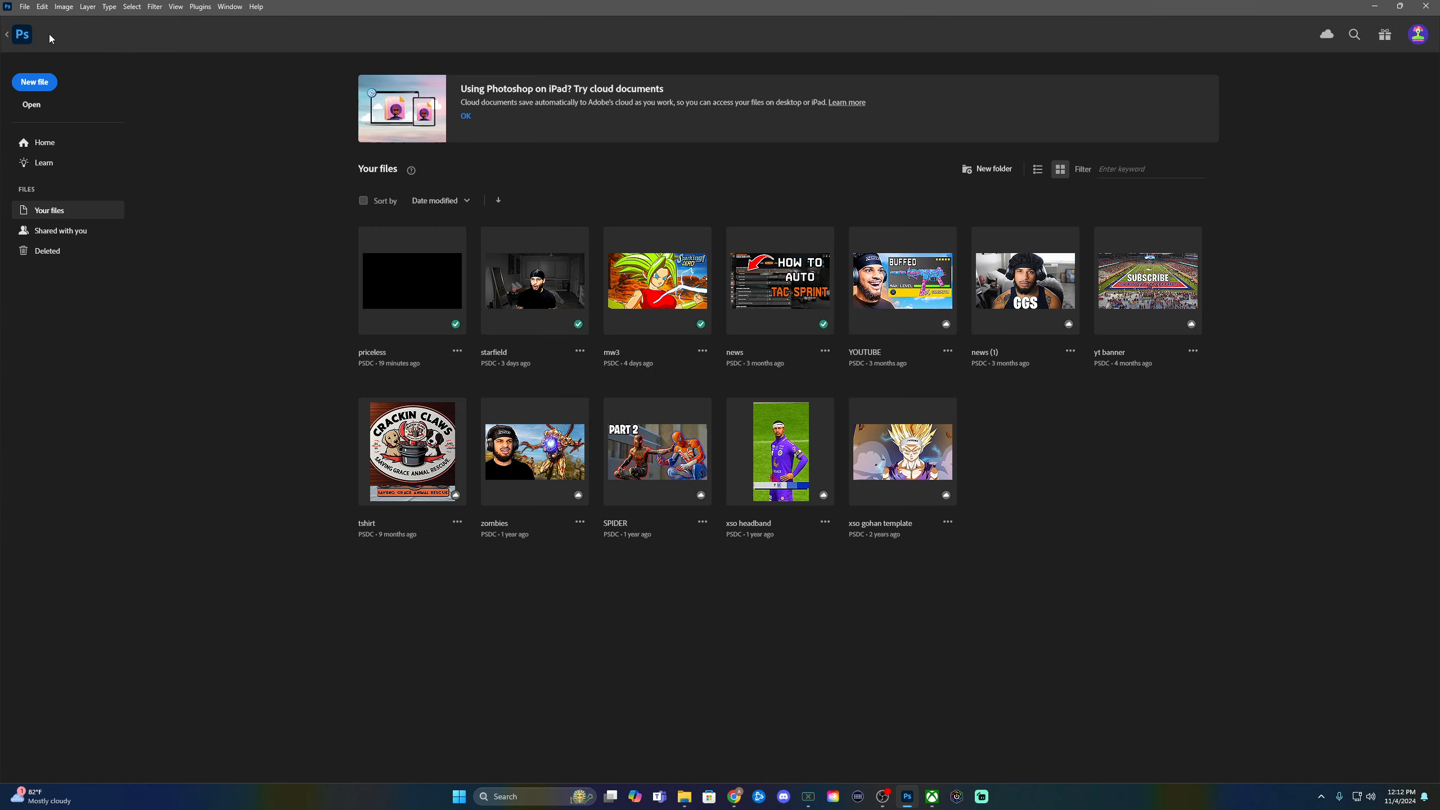
click(528, 296)
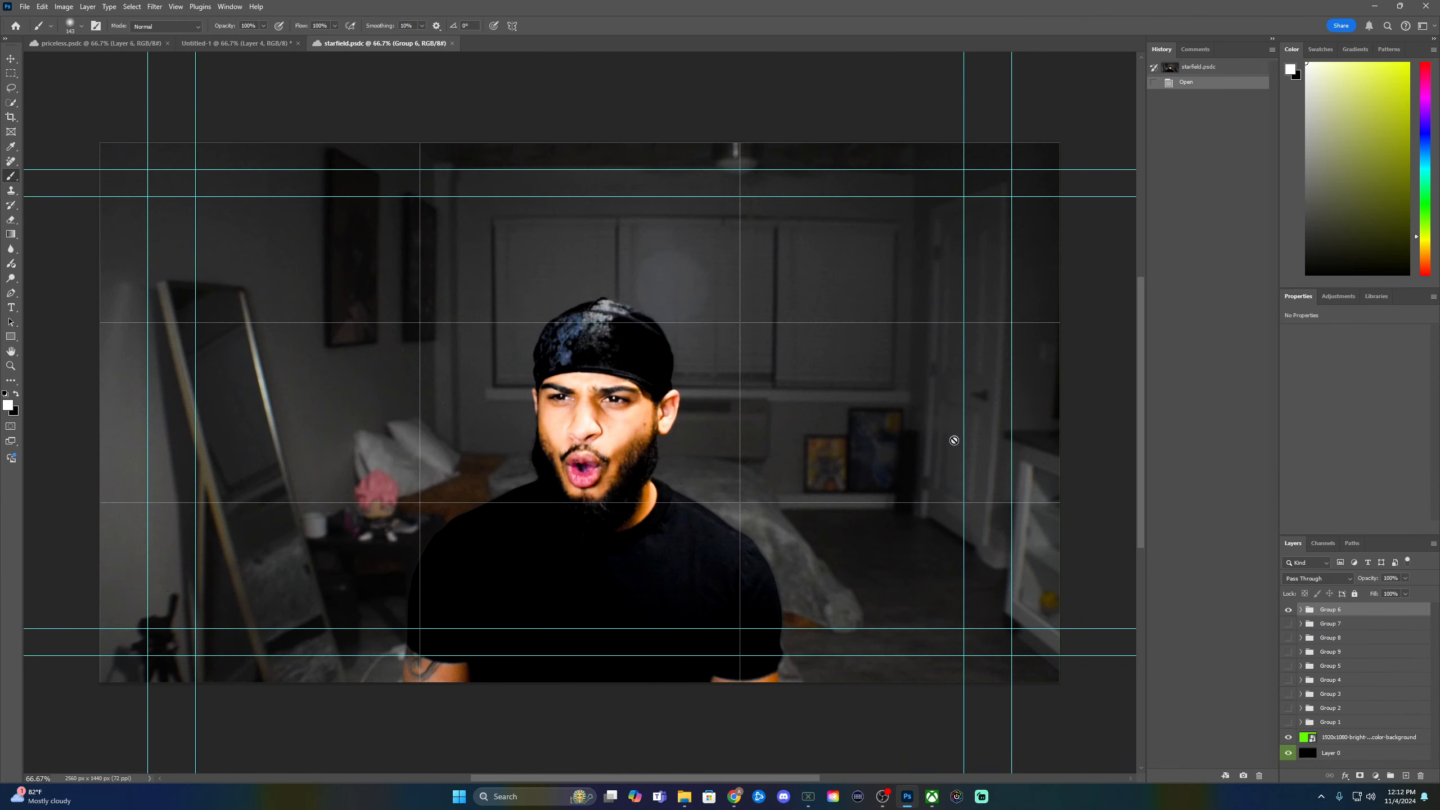
- Preview the portraits in Group 7, Group 8 and Group 9, and hide Groups 6 to 9
click(1289, 624)
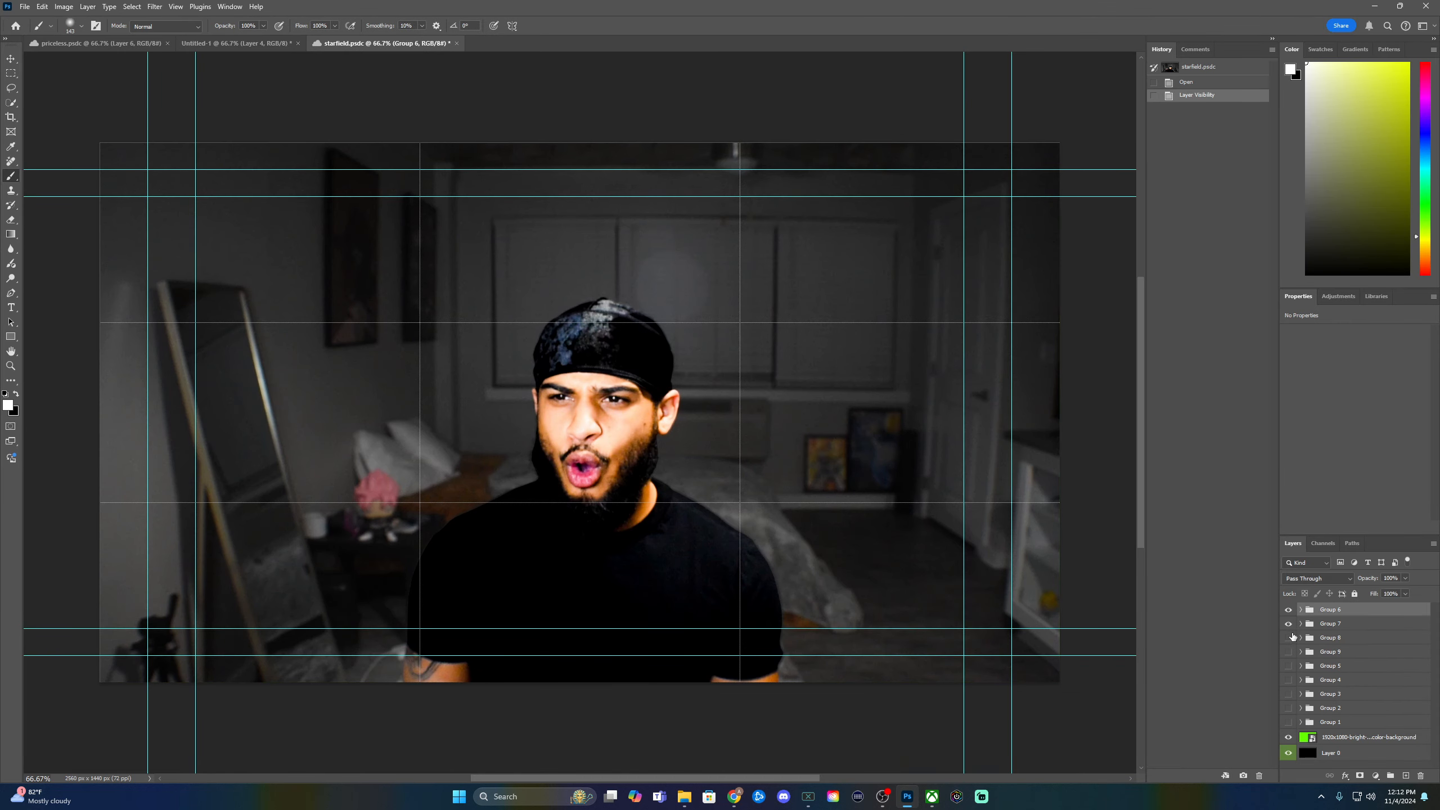
click(1290, 638)
click(1288, 620)
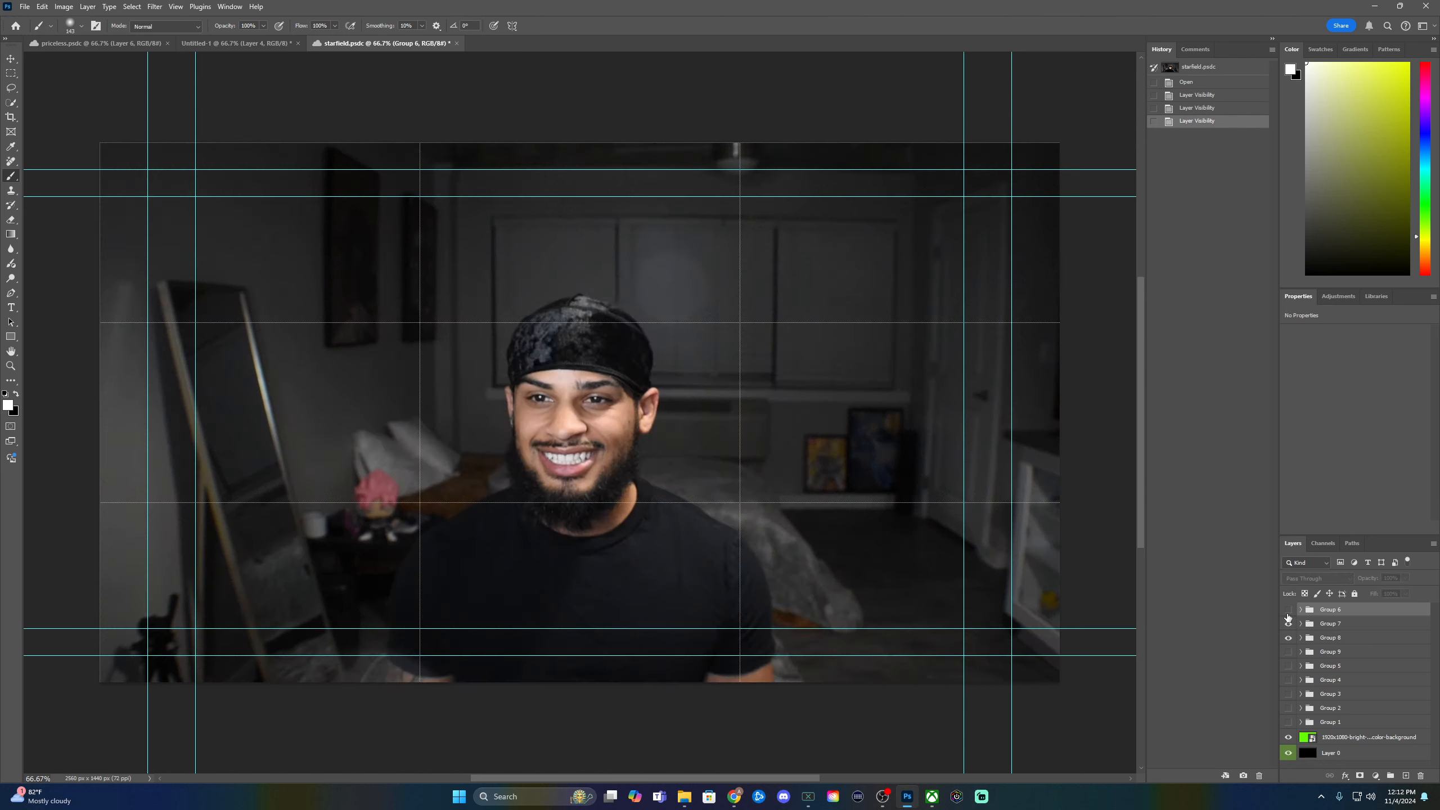
click(1288, 652)
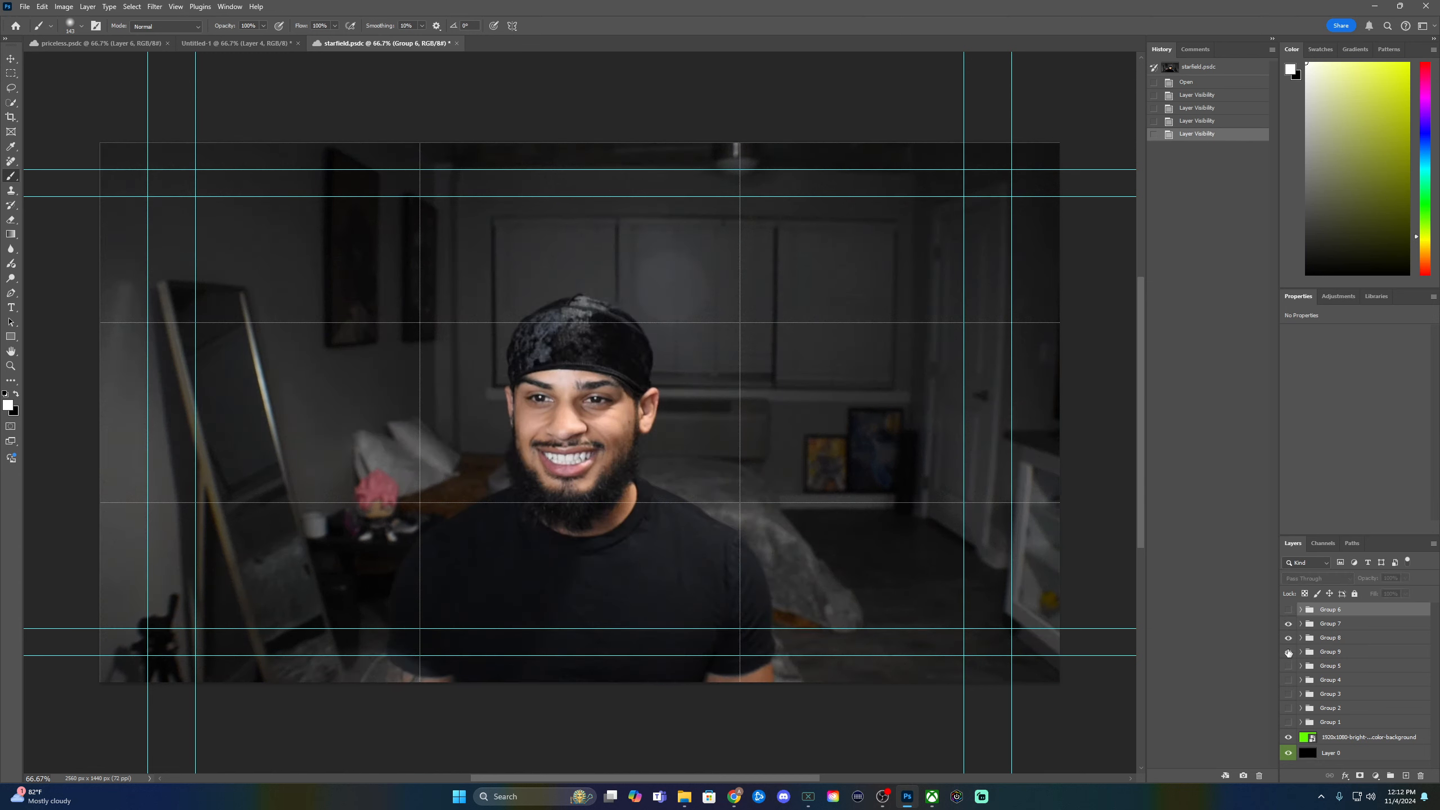
click(1289, 624)
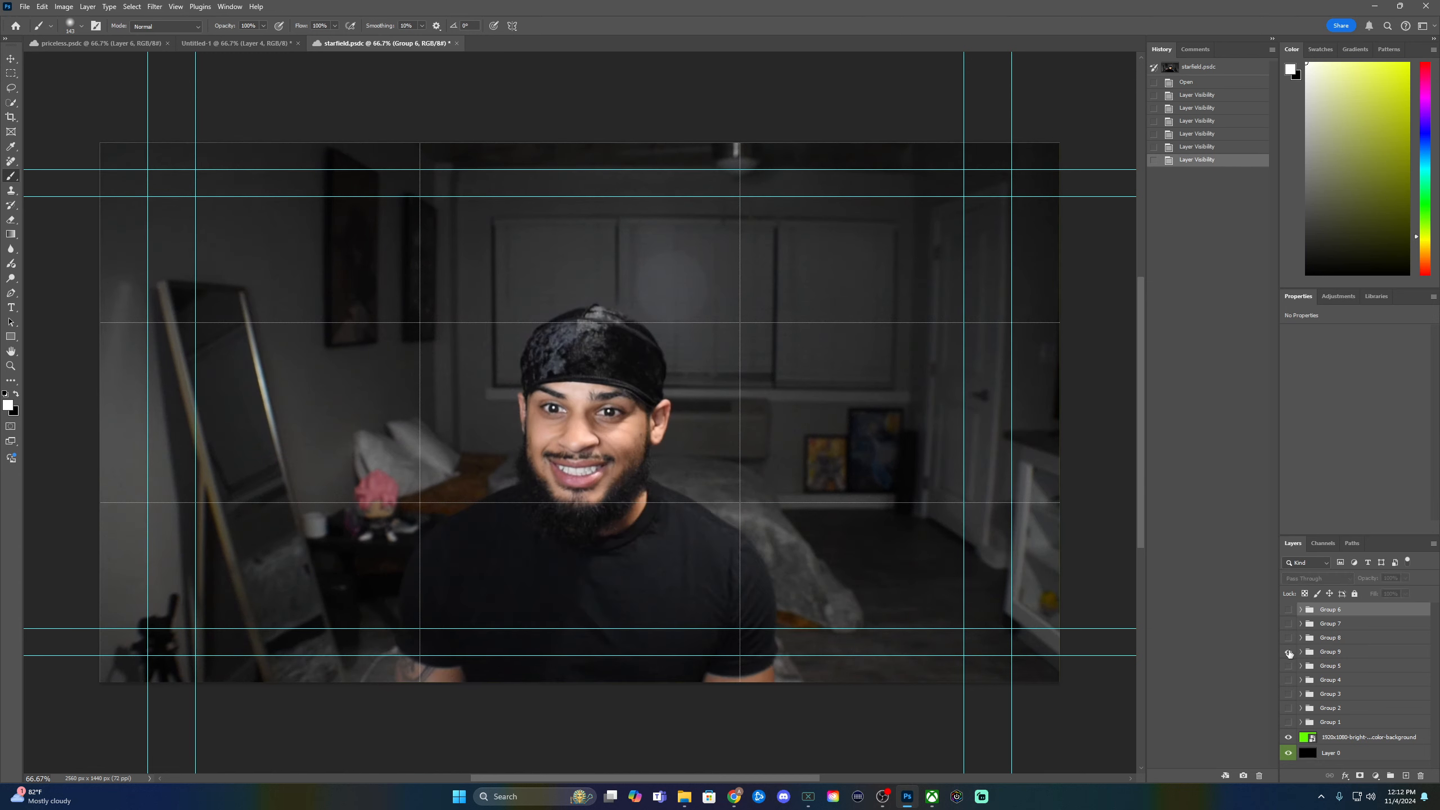
click(1288, 653)
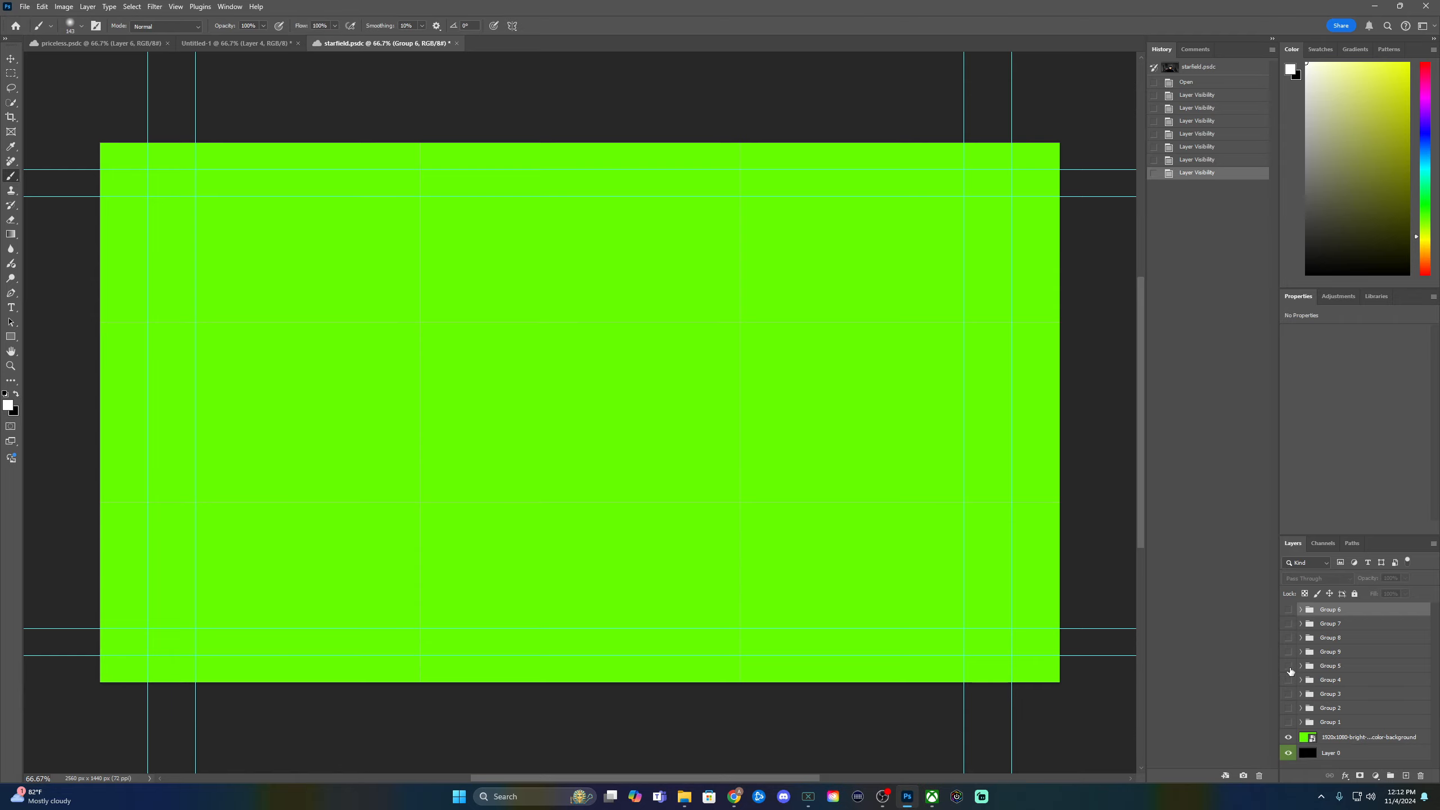
- Show the portrait in Group 4 on the green background, keeping Group 5 hidden after previewing it
click(1288, 667)
click(1289, 681)
click(1288, 668)
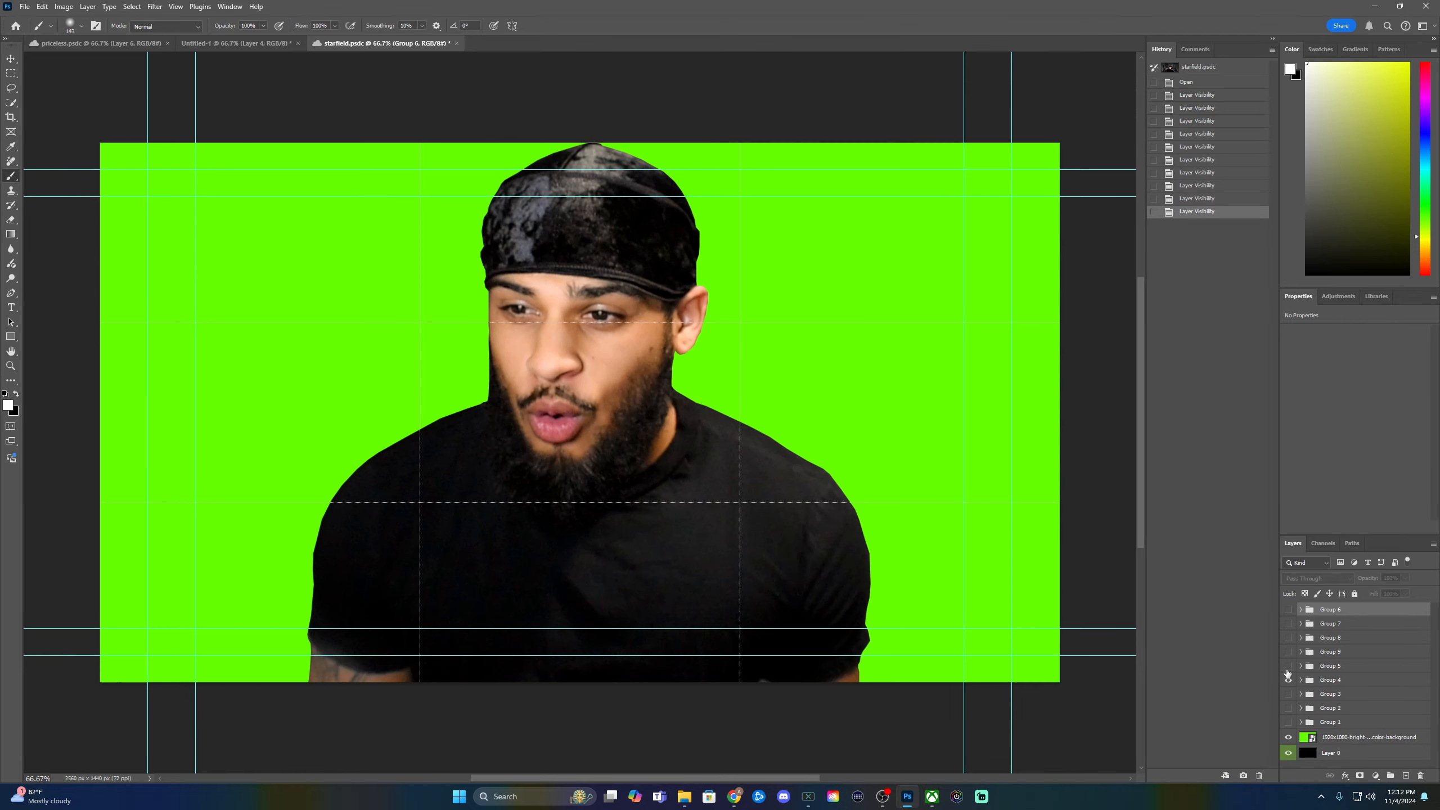
- Hide Group 4 and preview the portrait in Group 3
click(1288, 681)
click(1289, 695)
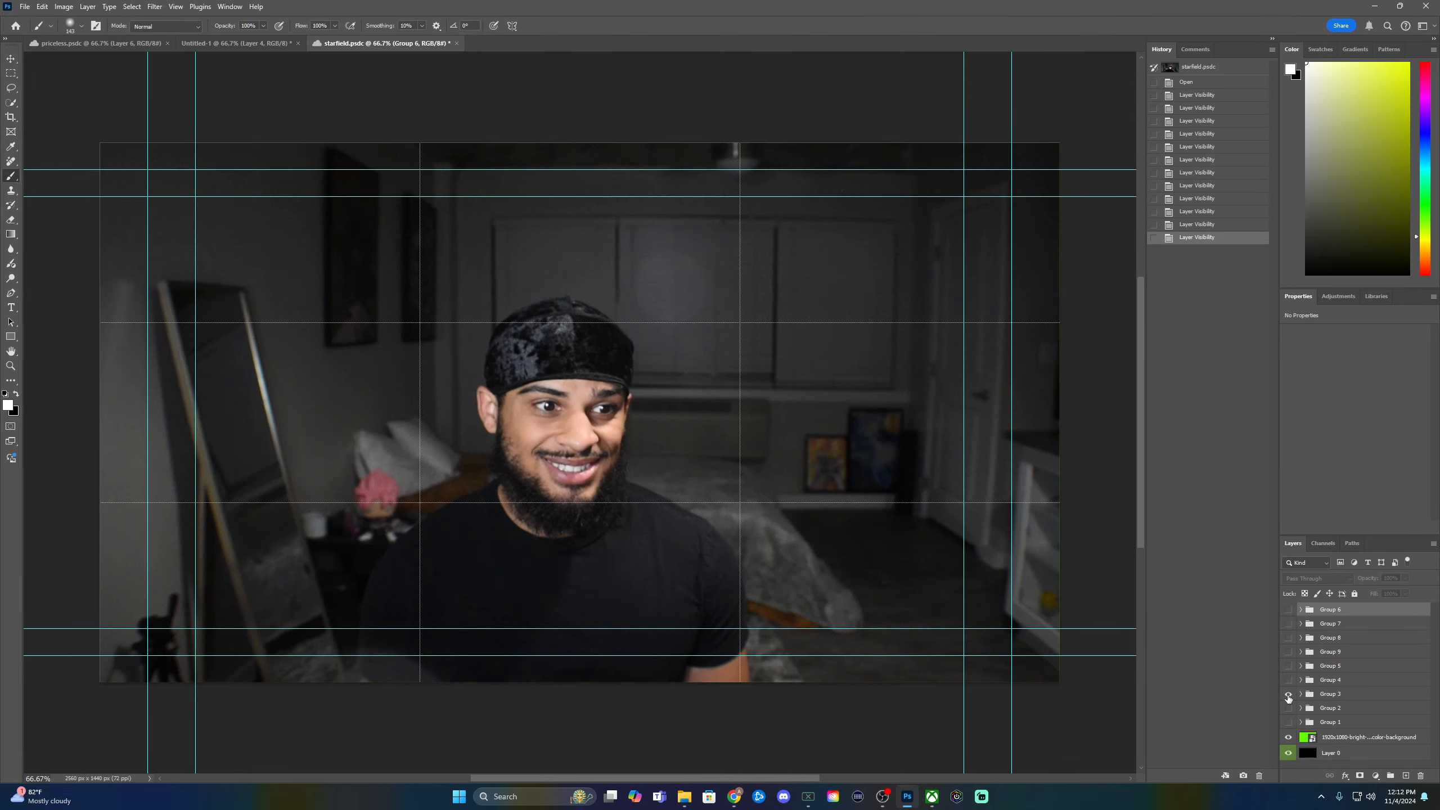
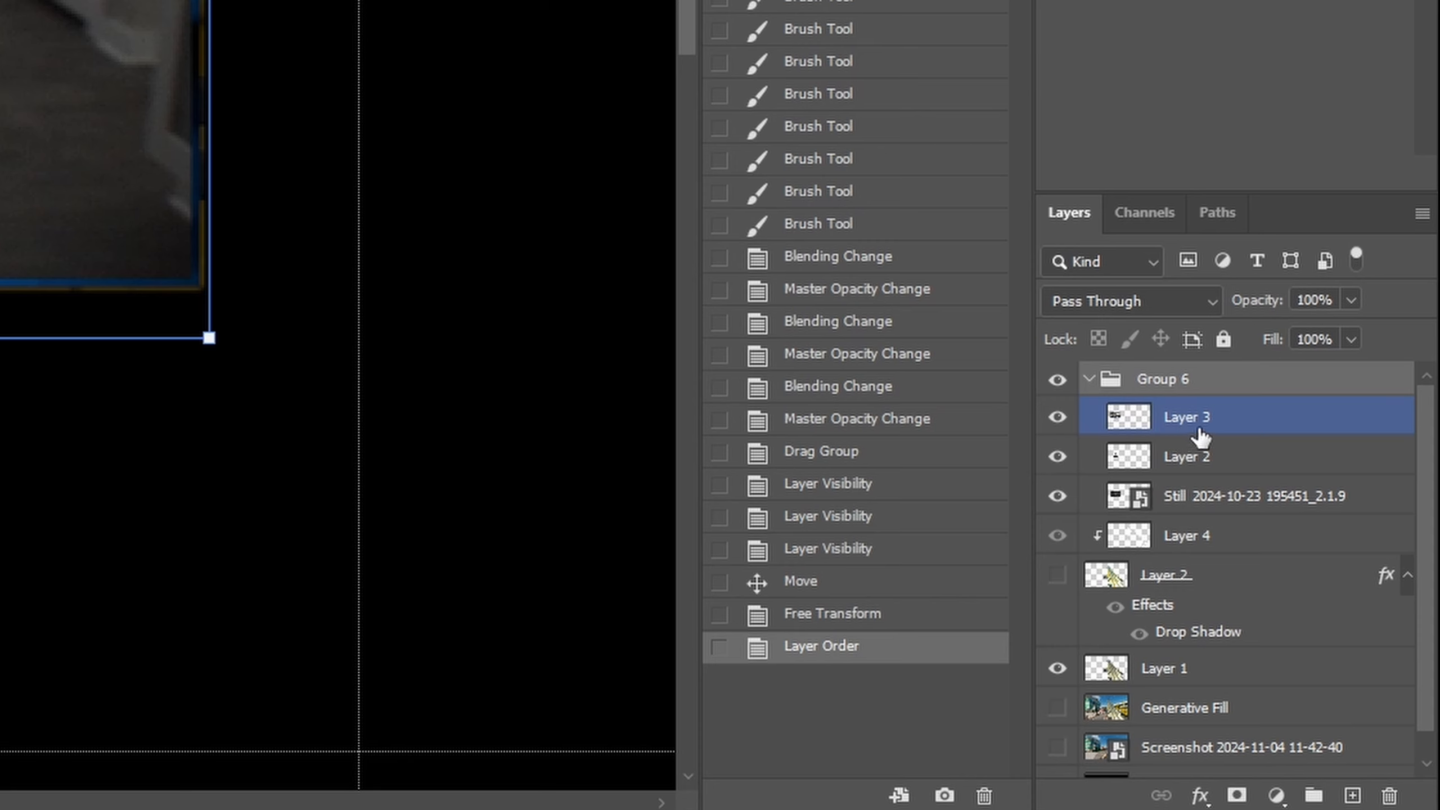
- Move Layer 3 directly below the Still 2024-10-23 layer inside Group 6 and collapse the group
drag(1200, 434, 1203, 502)
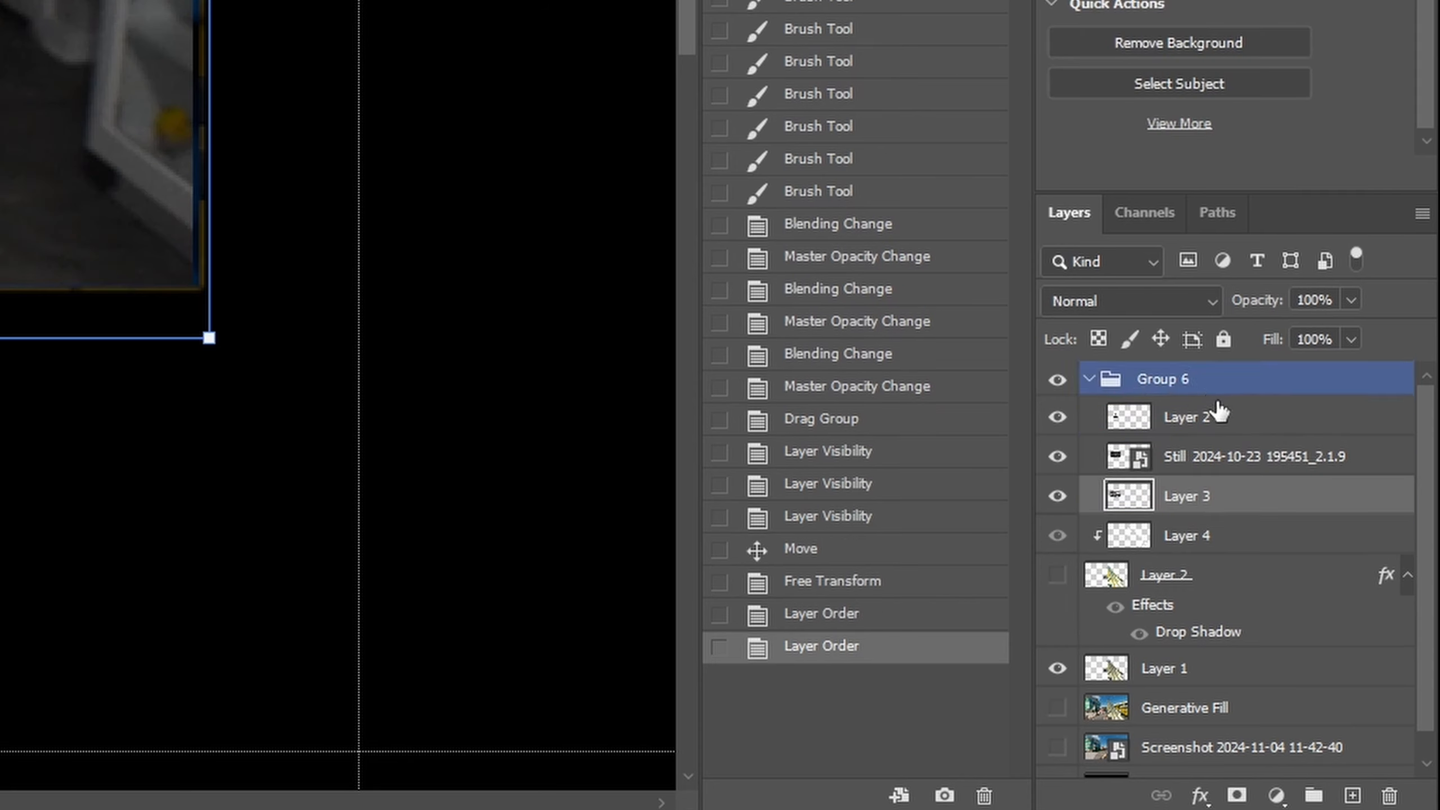
click(1089, 379)
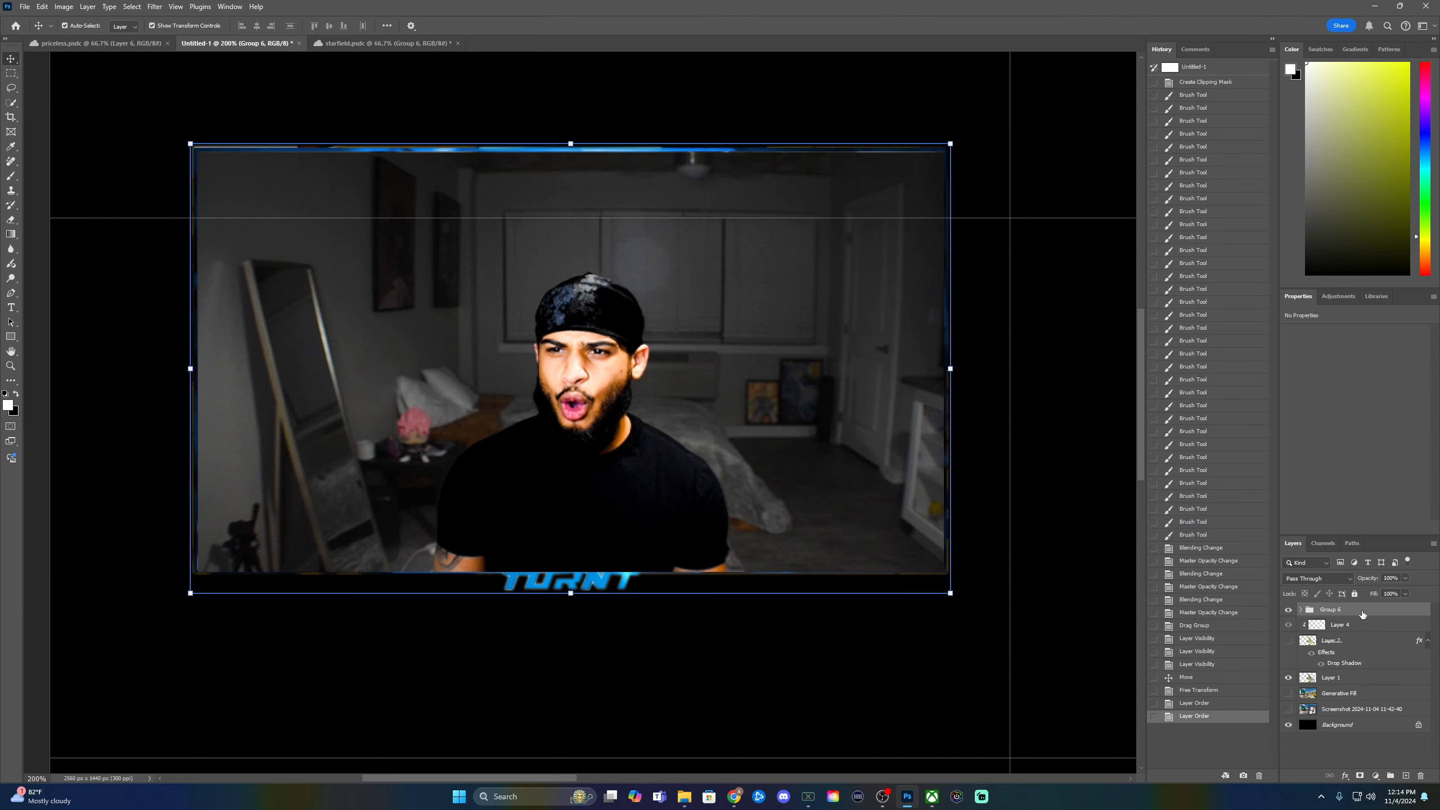
- Show the highlighted gun on Layer 2 and the Generative Fill background, and hide Layer 1
key(ctrl+minus)
key(ctrl+minus)
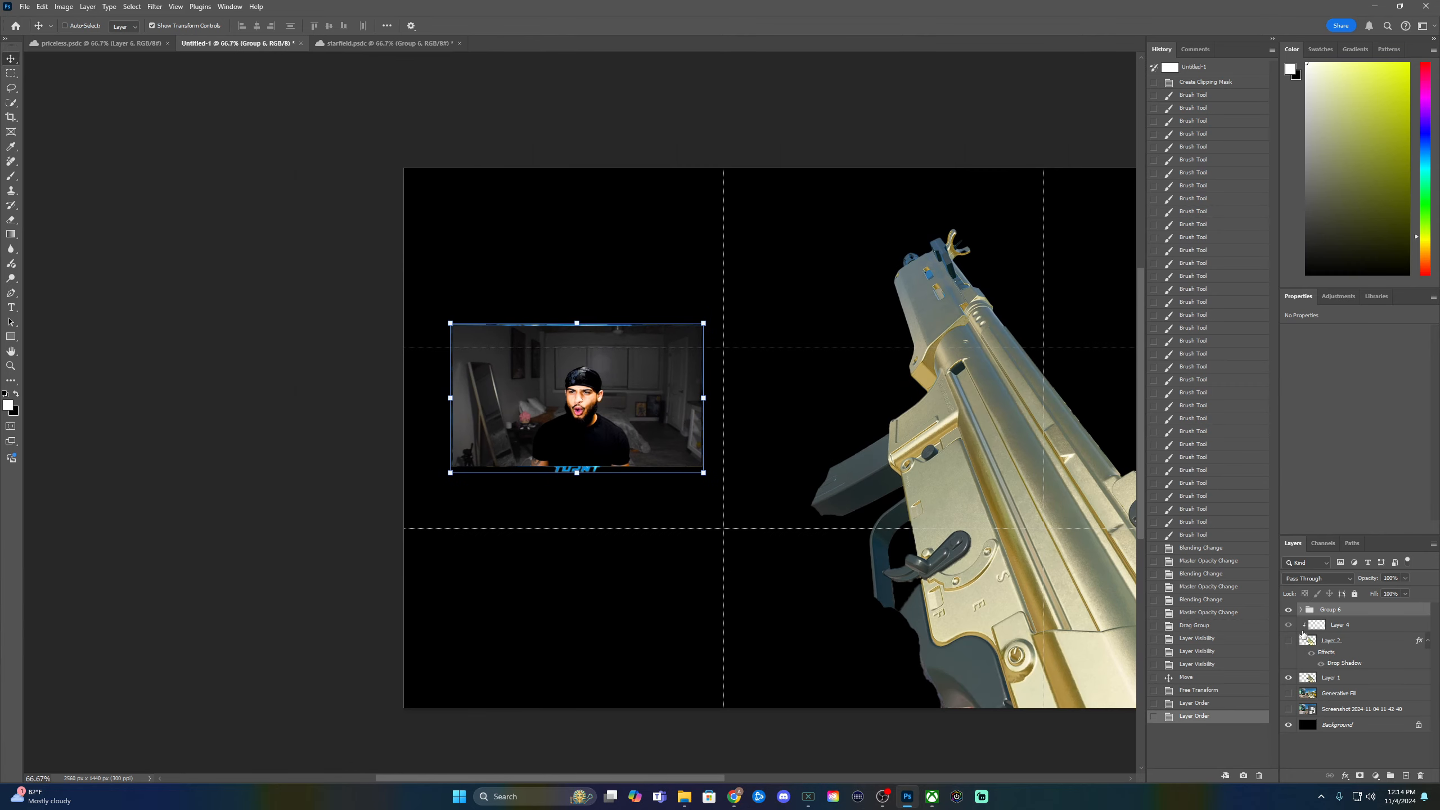
click(1289, 641)
click(1289, 677)
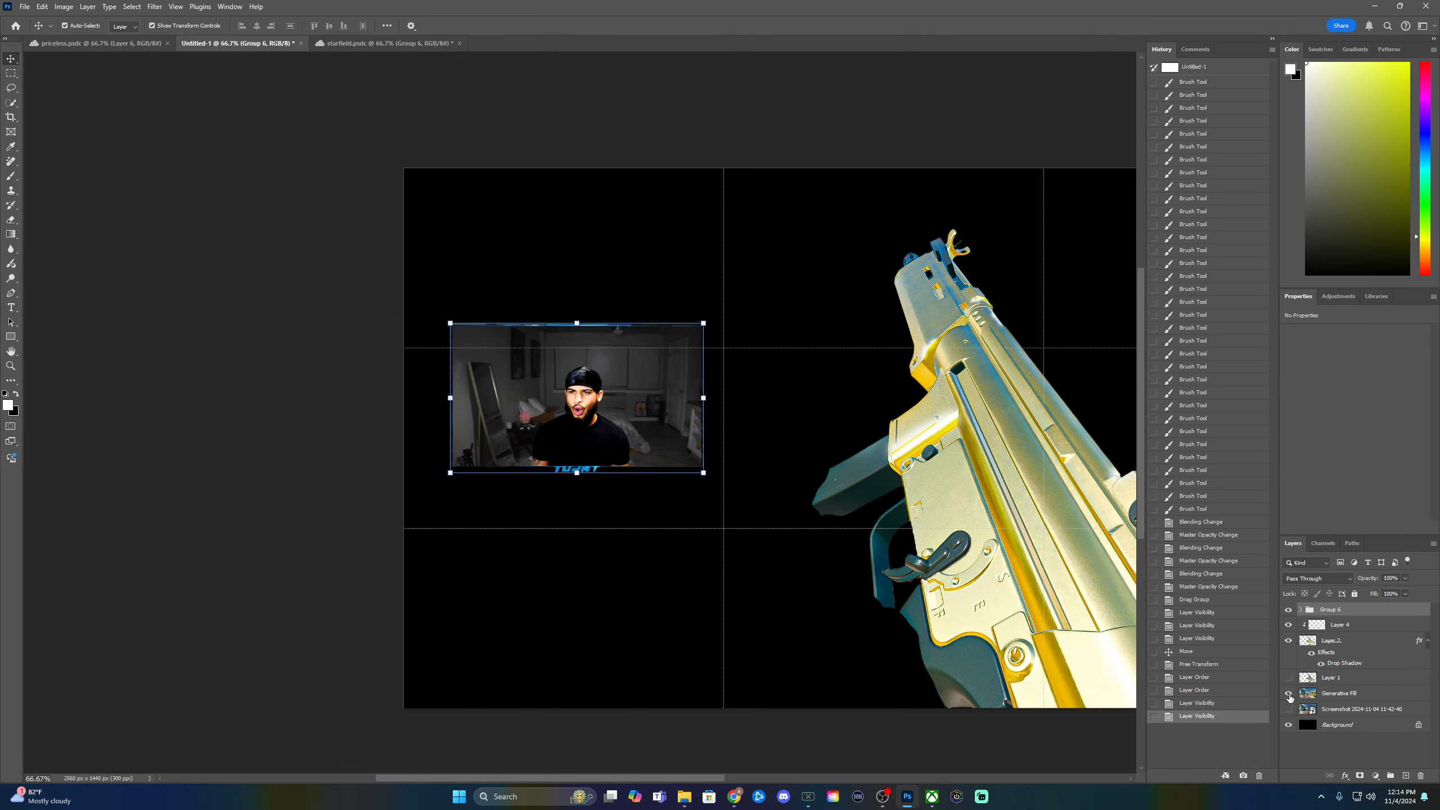
click(1290, 694)
- Examine the webcam frame's size against the full scene at thumbnail size and at working size
key(ctrl+minus)
key(ctrl+minus)
key(ctrl+minus)
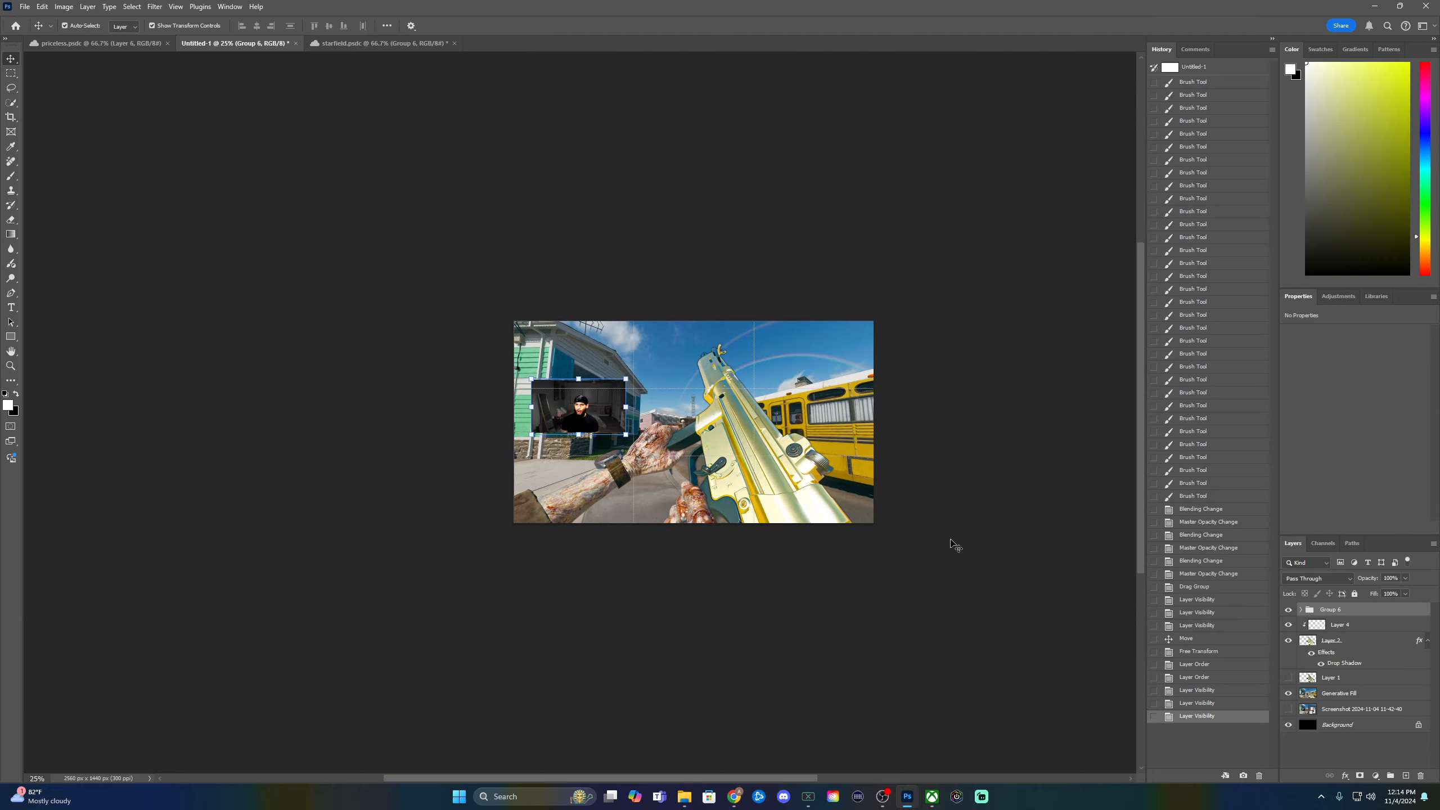
key(ctrl+plus)
key(ctrl+plus)
key(ctrl+plus)
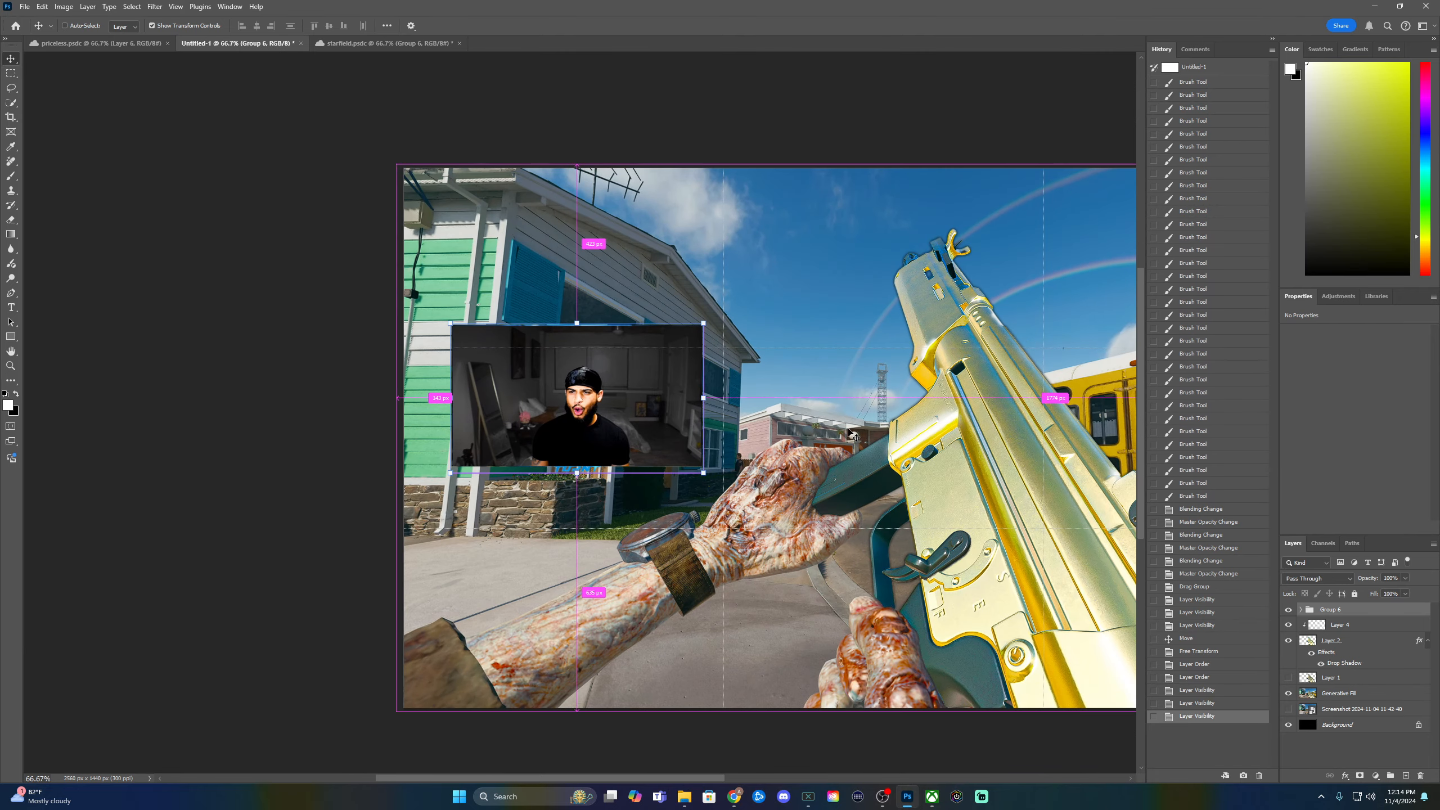
key(ctrl+minus)
key(ctrl+minus)
key(ctrl+minus)
key(ctrl+minus)
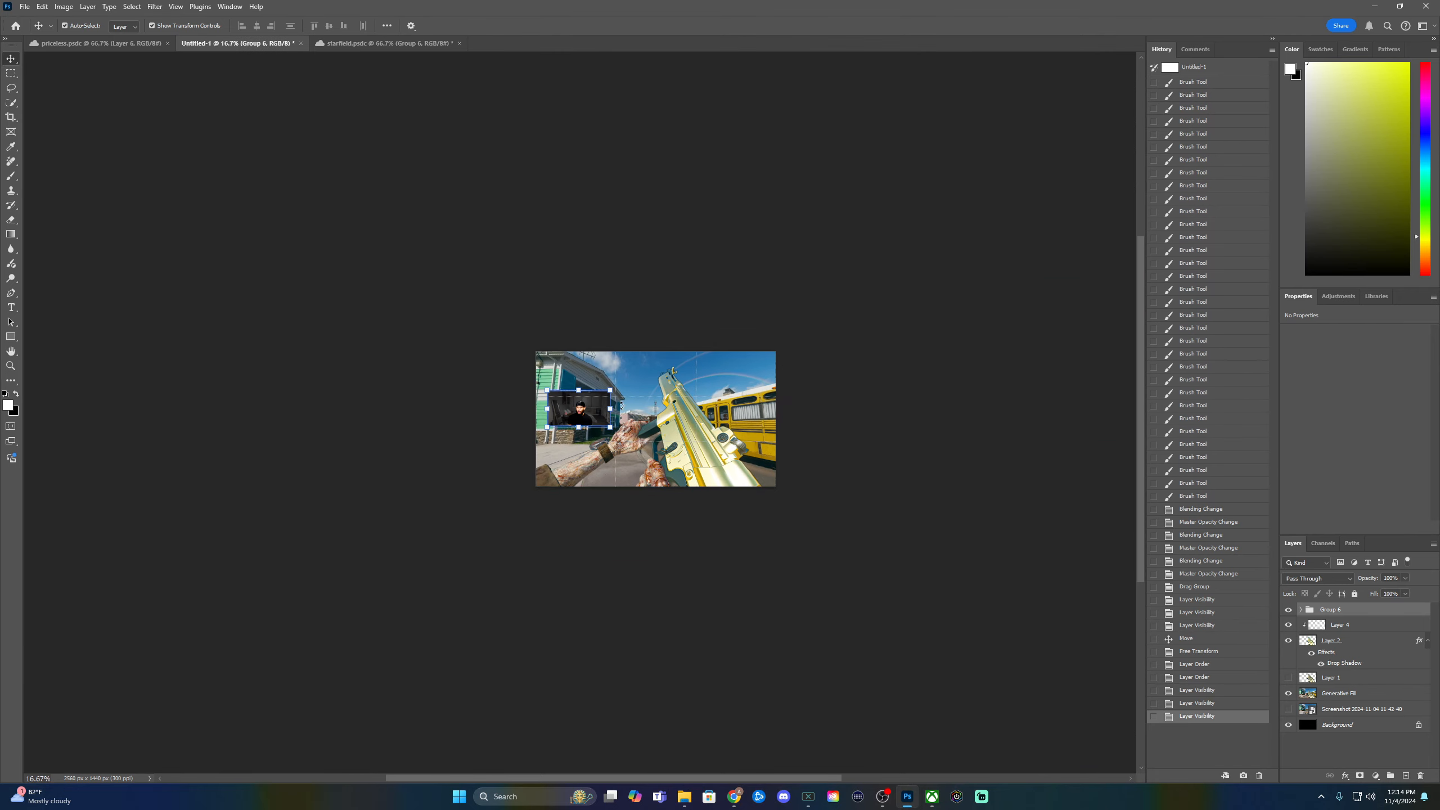
key(ctrl+plus)
key(ctrl+plus)
key(ctrl+plus)
key(ctrl+plus)
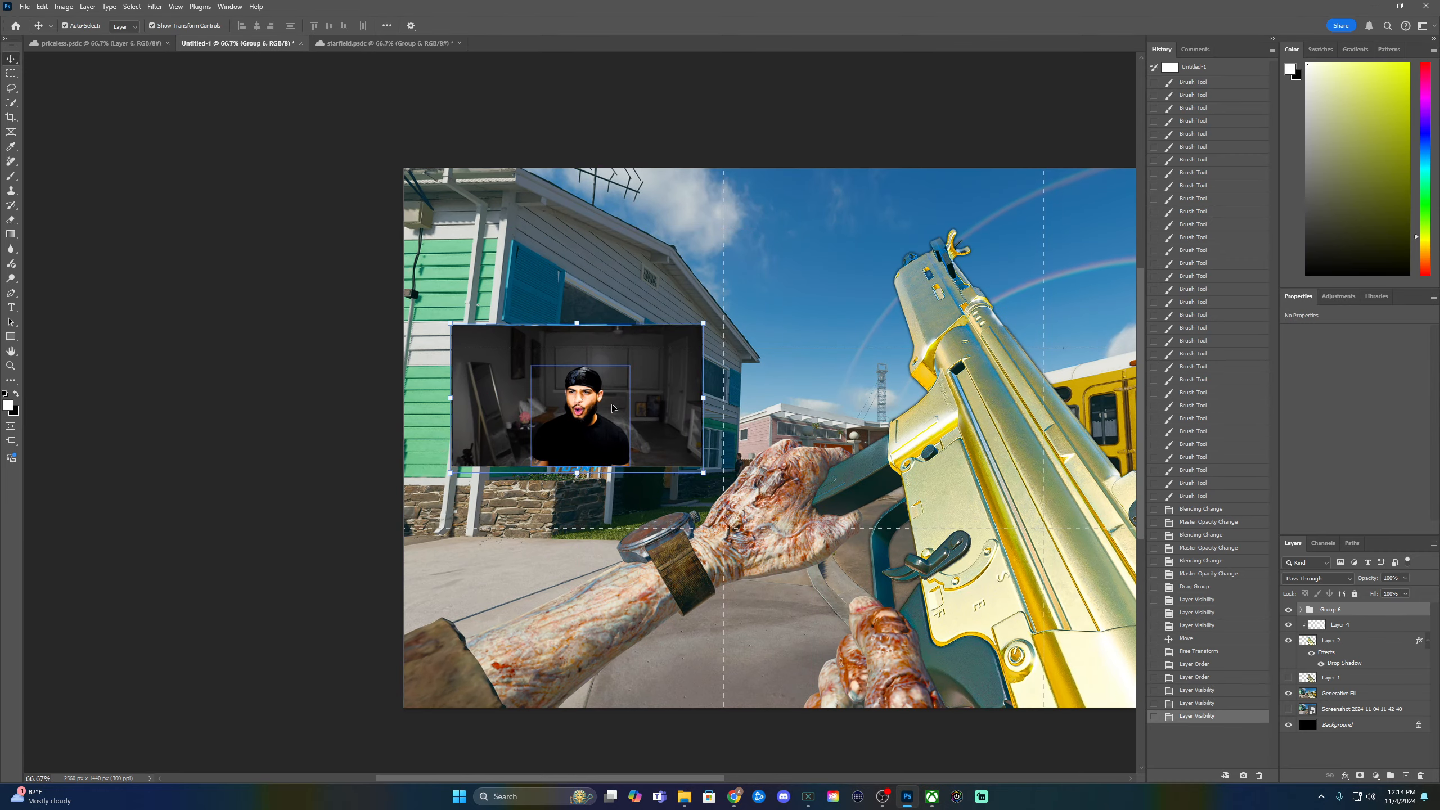
- Scale the portrait cutout on Layer 2 in Group 6 to about 118% and flip it horizontally
key(ctrl+minus)
key(ctrl+plus)
key(ctrl+plus)
key(ctrl+plus)
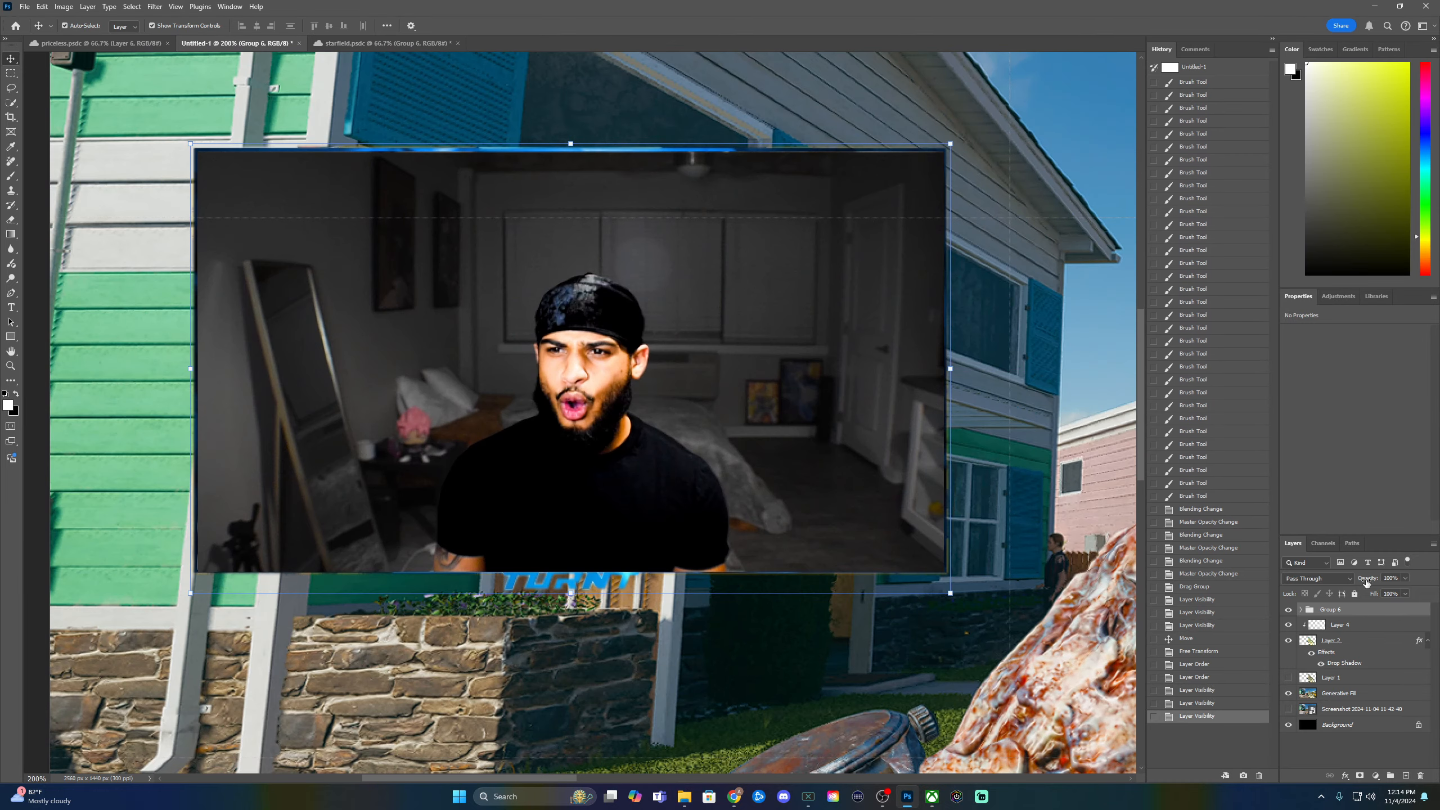
click(1300, 610)
click(1360, 625)
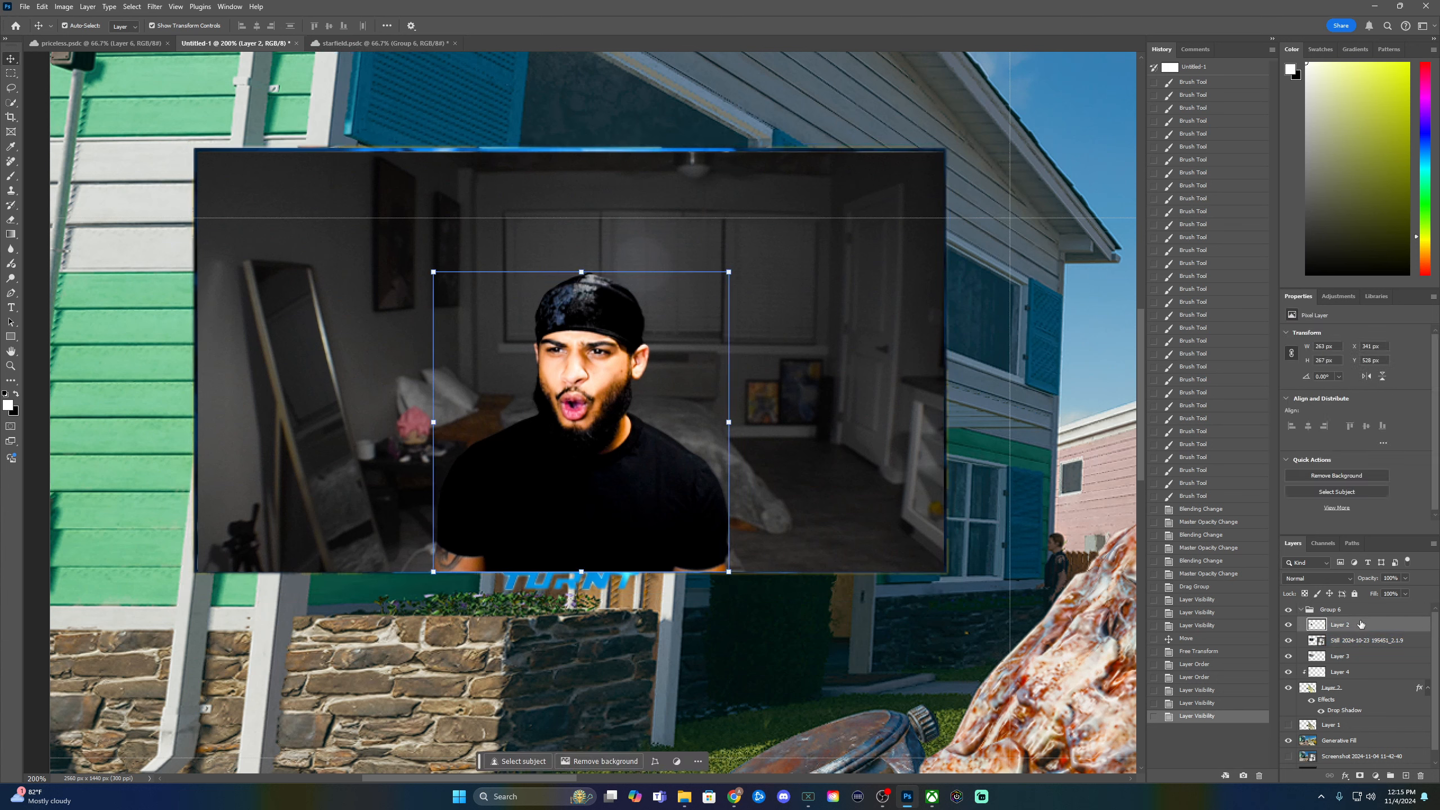
key(ctrl+t)
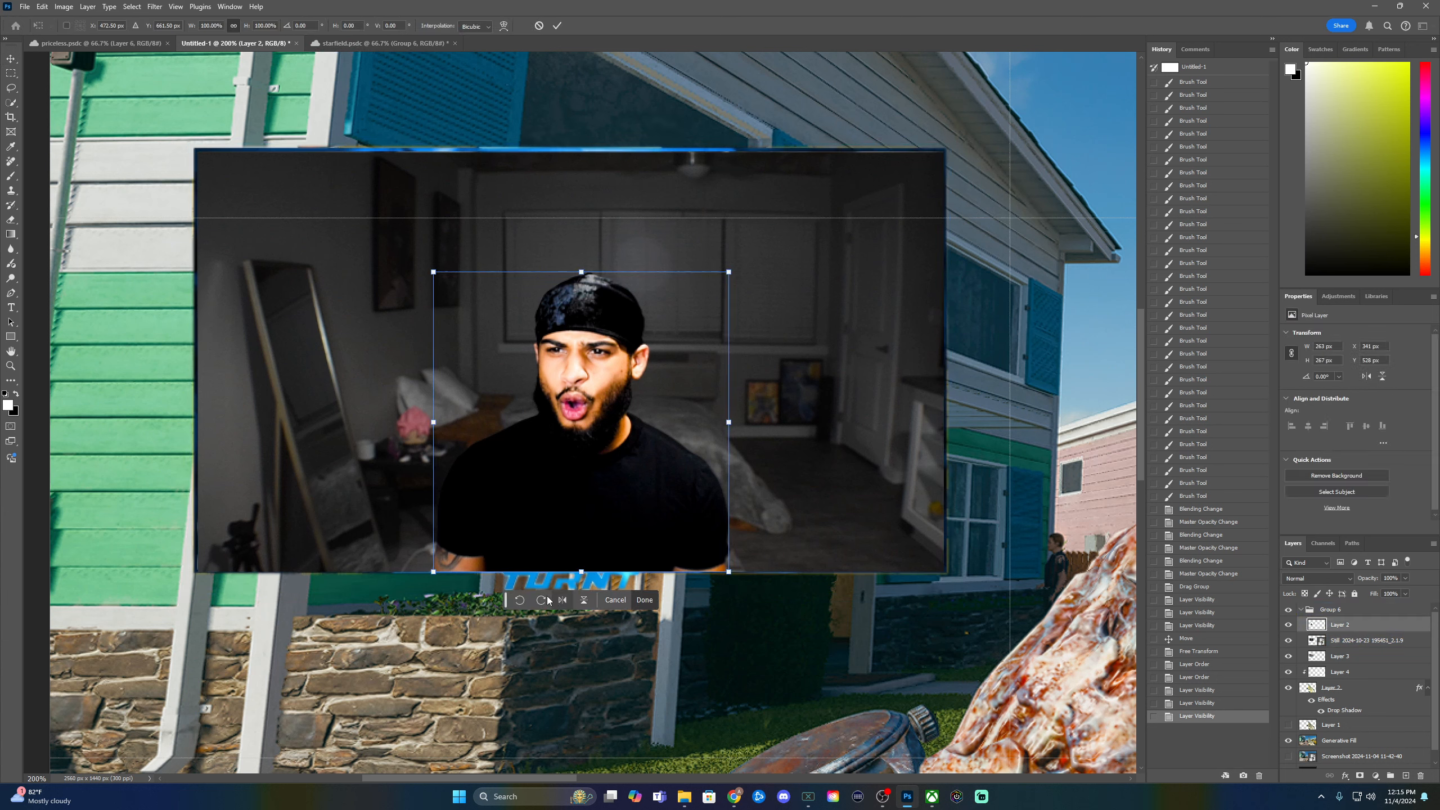
drag(581, 272, 554, 219)
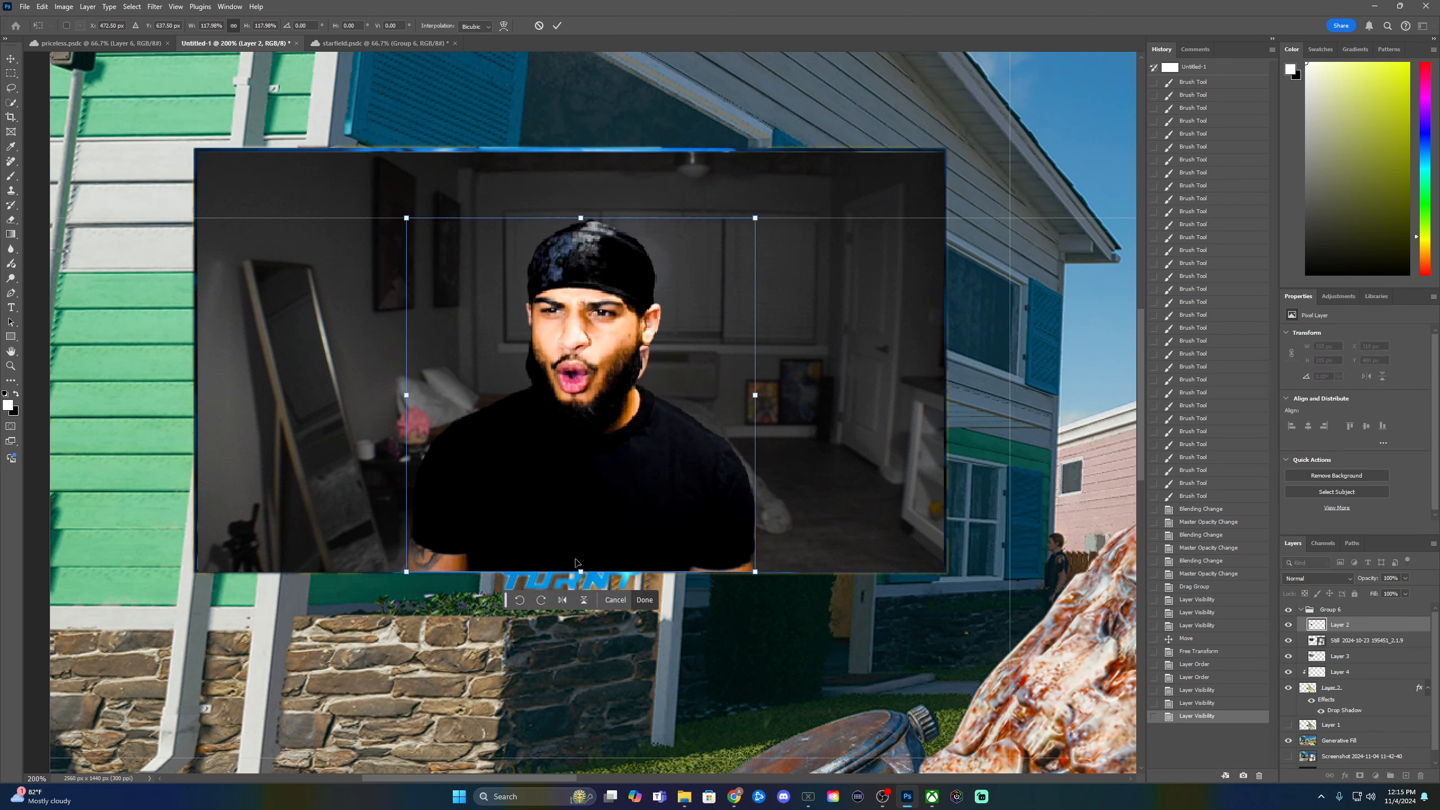
click(562, 601)
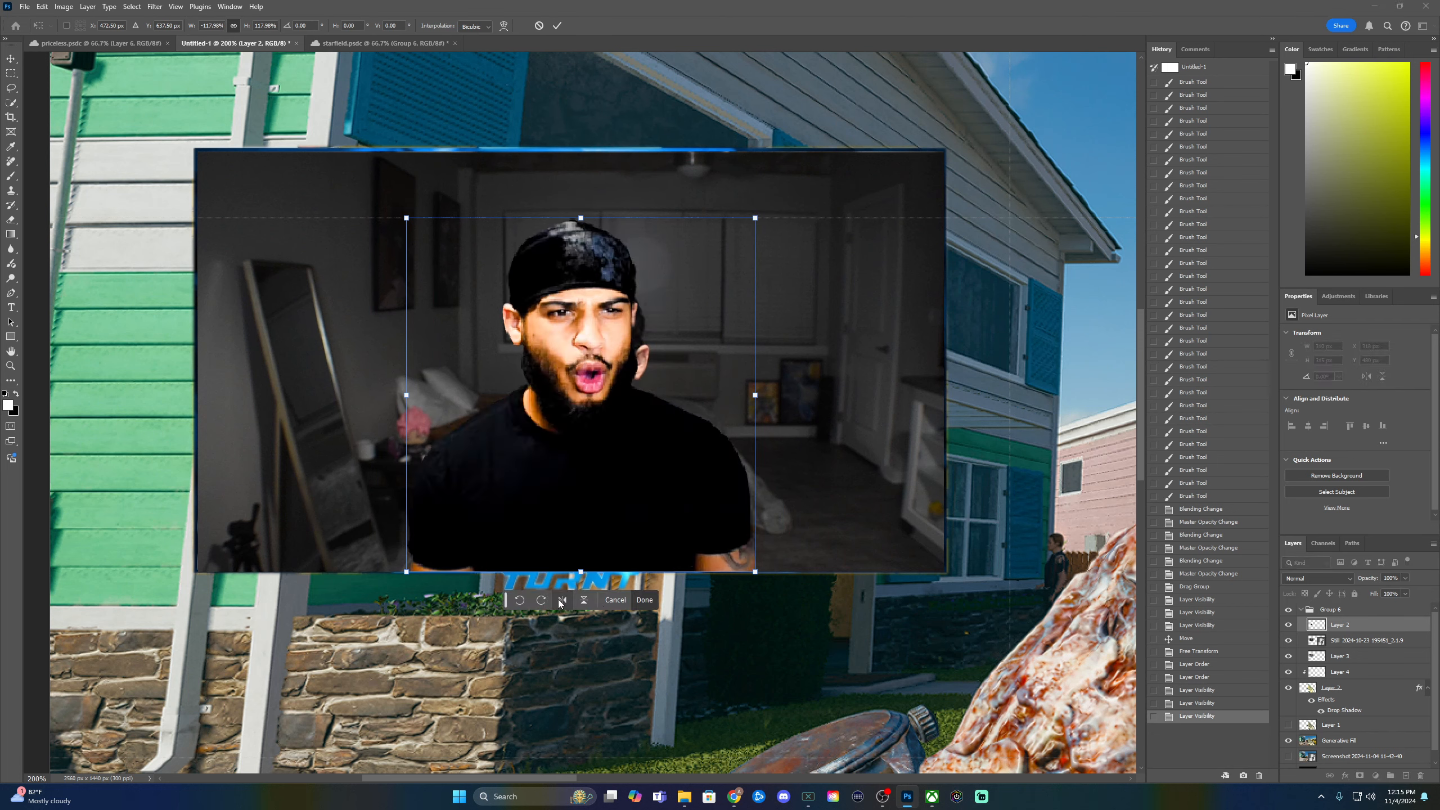
- Enlarge the flipped portrait to about 237% so the head rises above the webcam frame, and apply the transform
drag(582, 217, 624, 53)
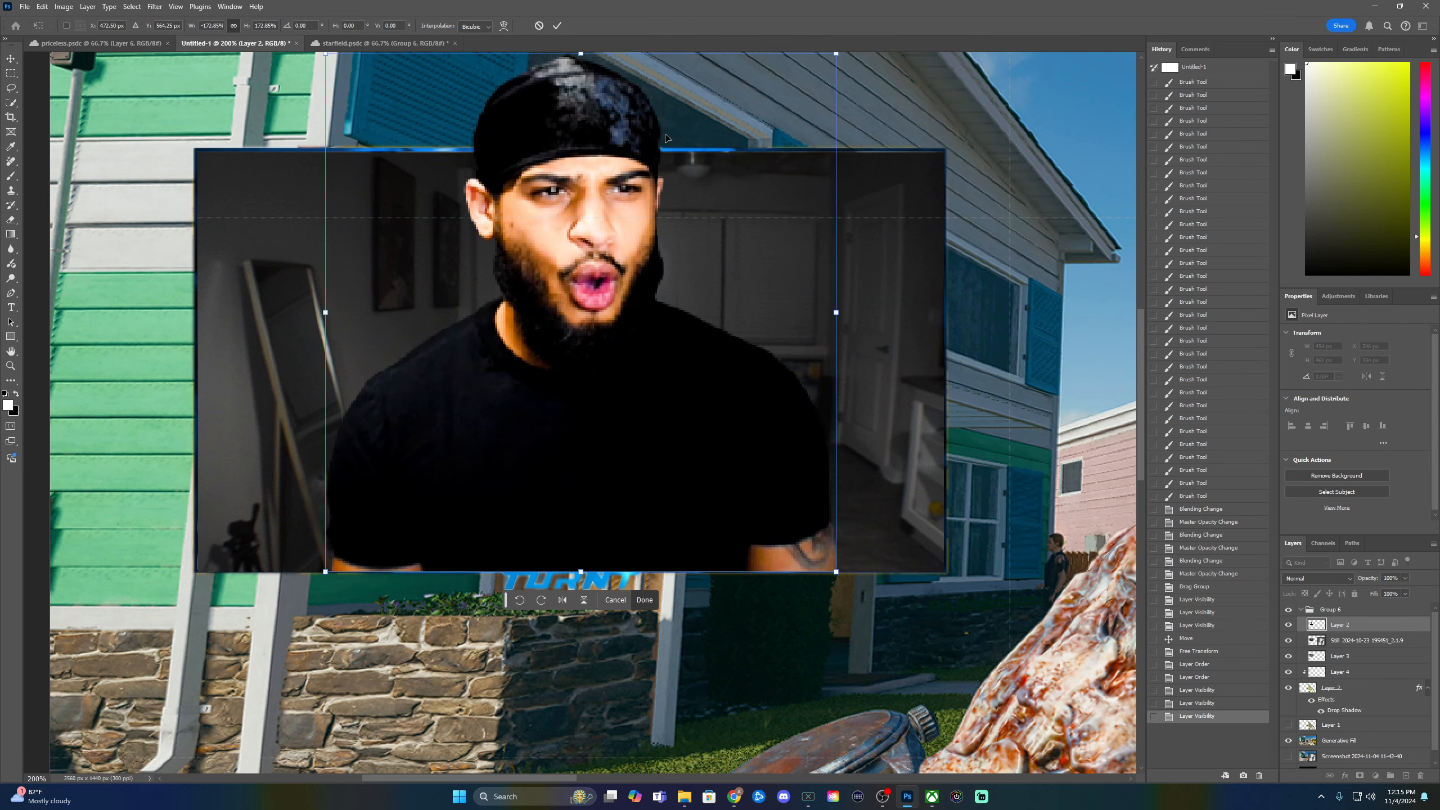
key(ctrl+minus)
key(ctrl+minus)
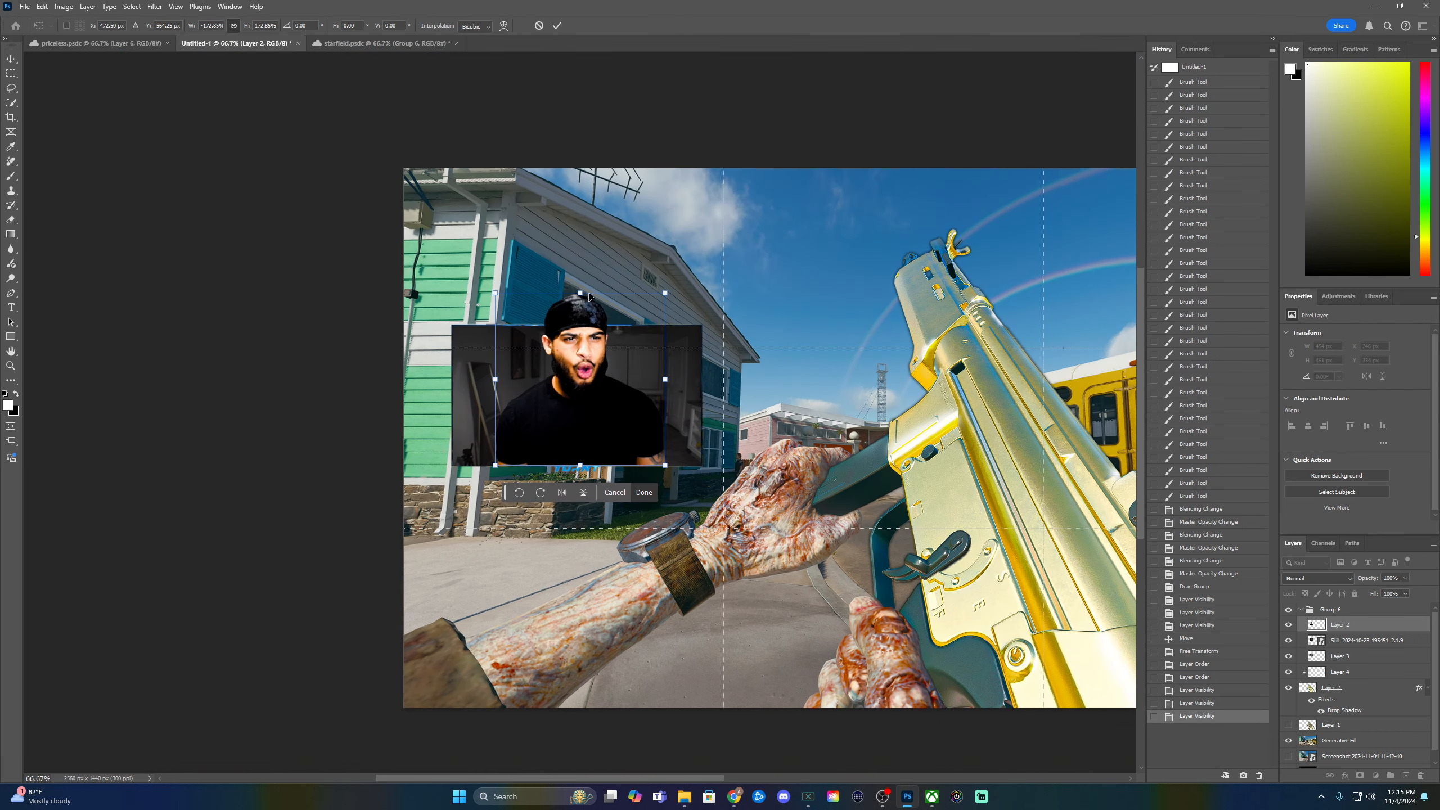
drag(581, 291, 594, 229)
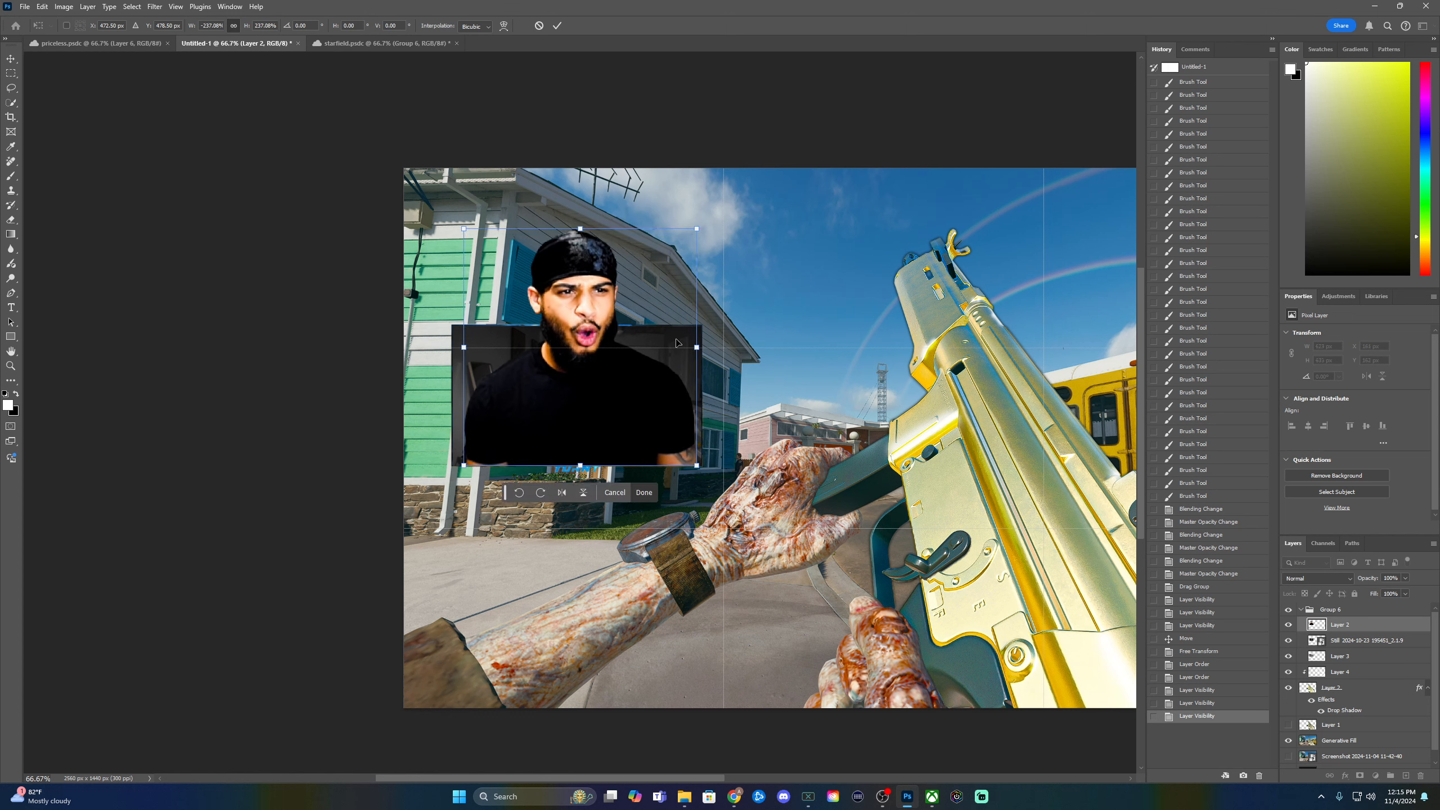
click(644, 493)
- Check how the enlarged portrait reads at thumbnail size and at working size, and collapse Group 6
key(ctrl+minus)
key(ctrl+minus)
key(ctrl+minus)
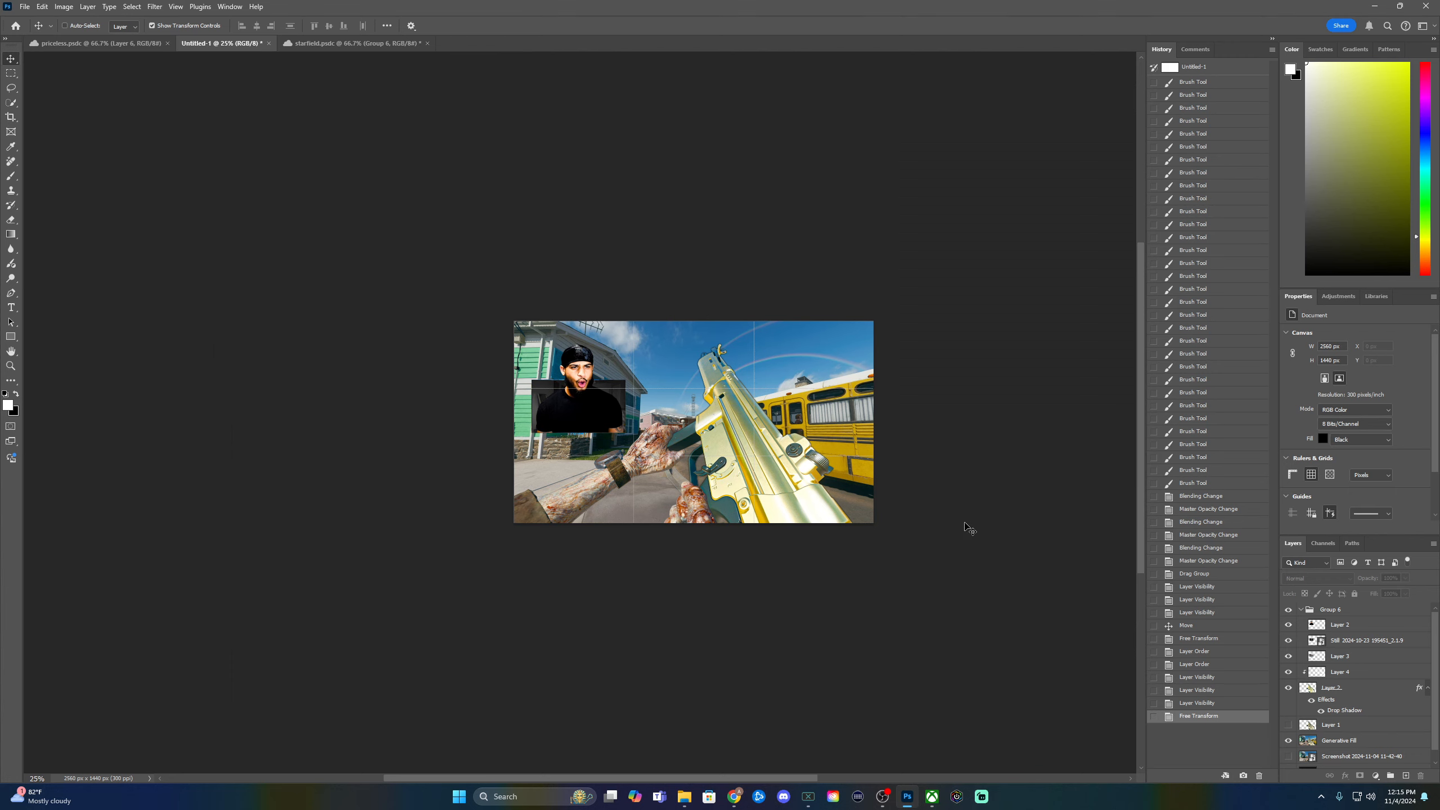
key(ctrl+plus)
key(ctrl+plus)
key(ctrl+plus)
key(ctrl+plus)
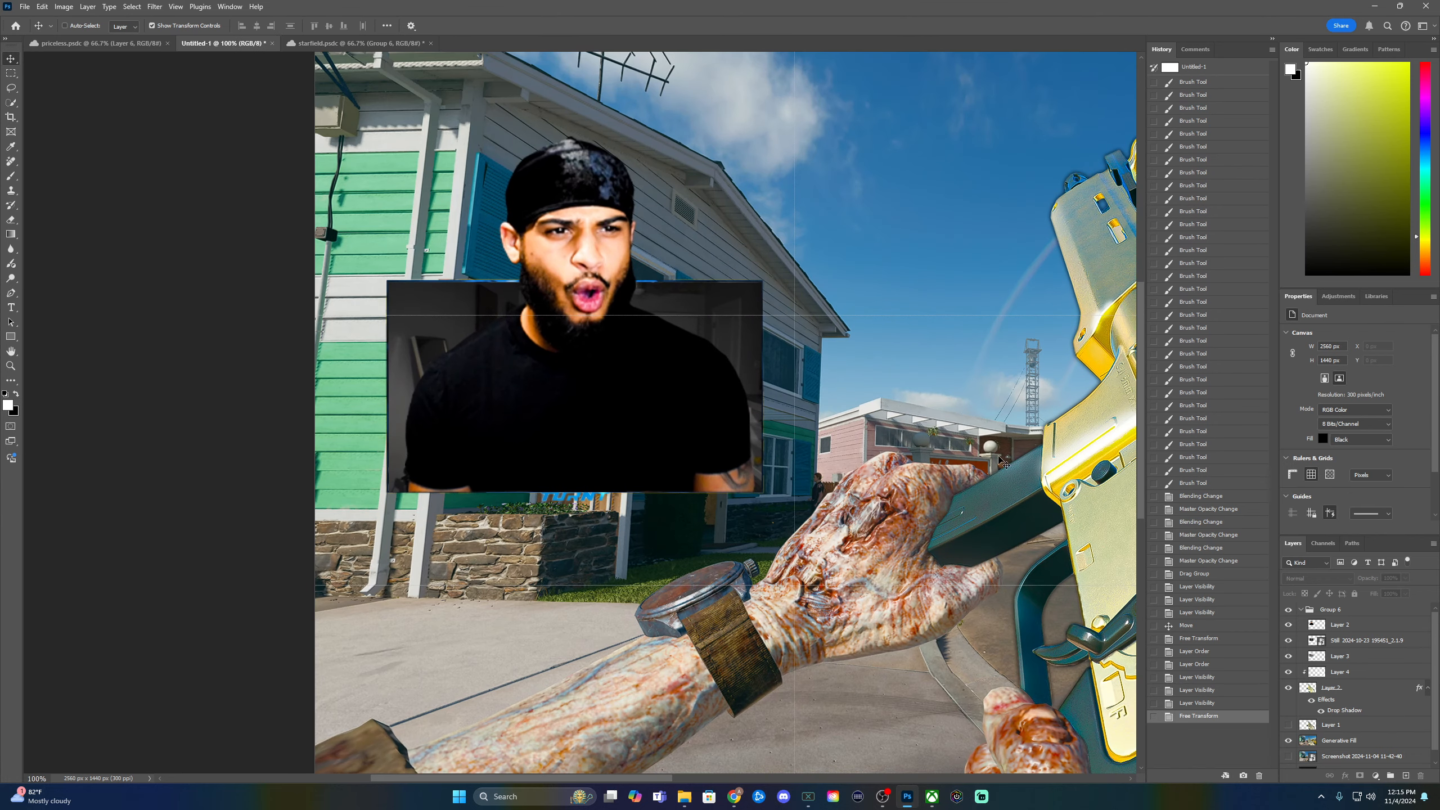
click(1418, 627)
click(1307, 611)
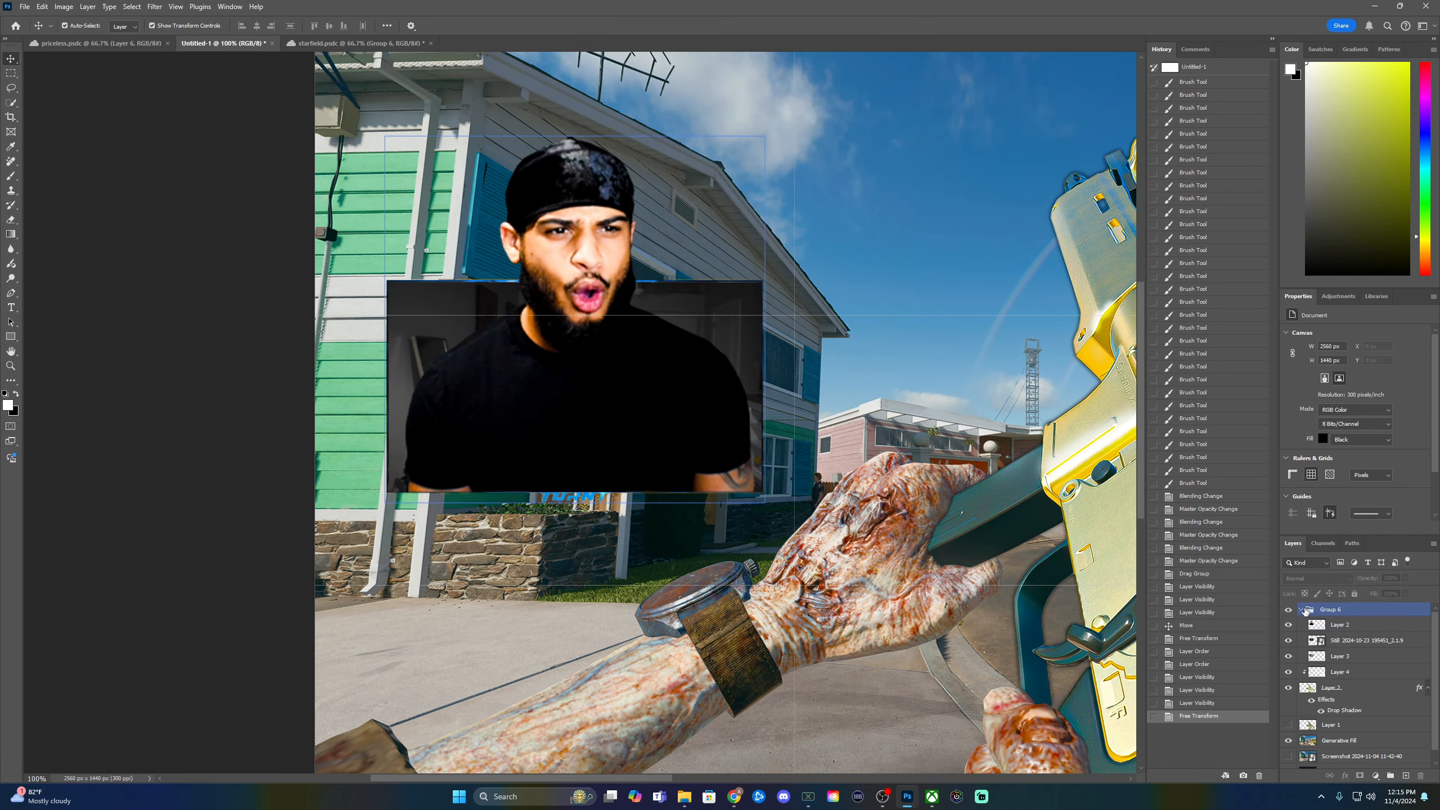
click(1302, 610)
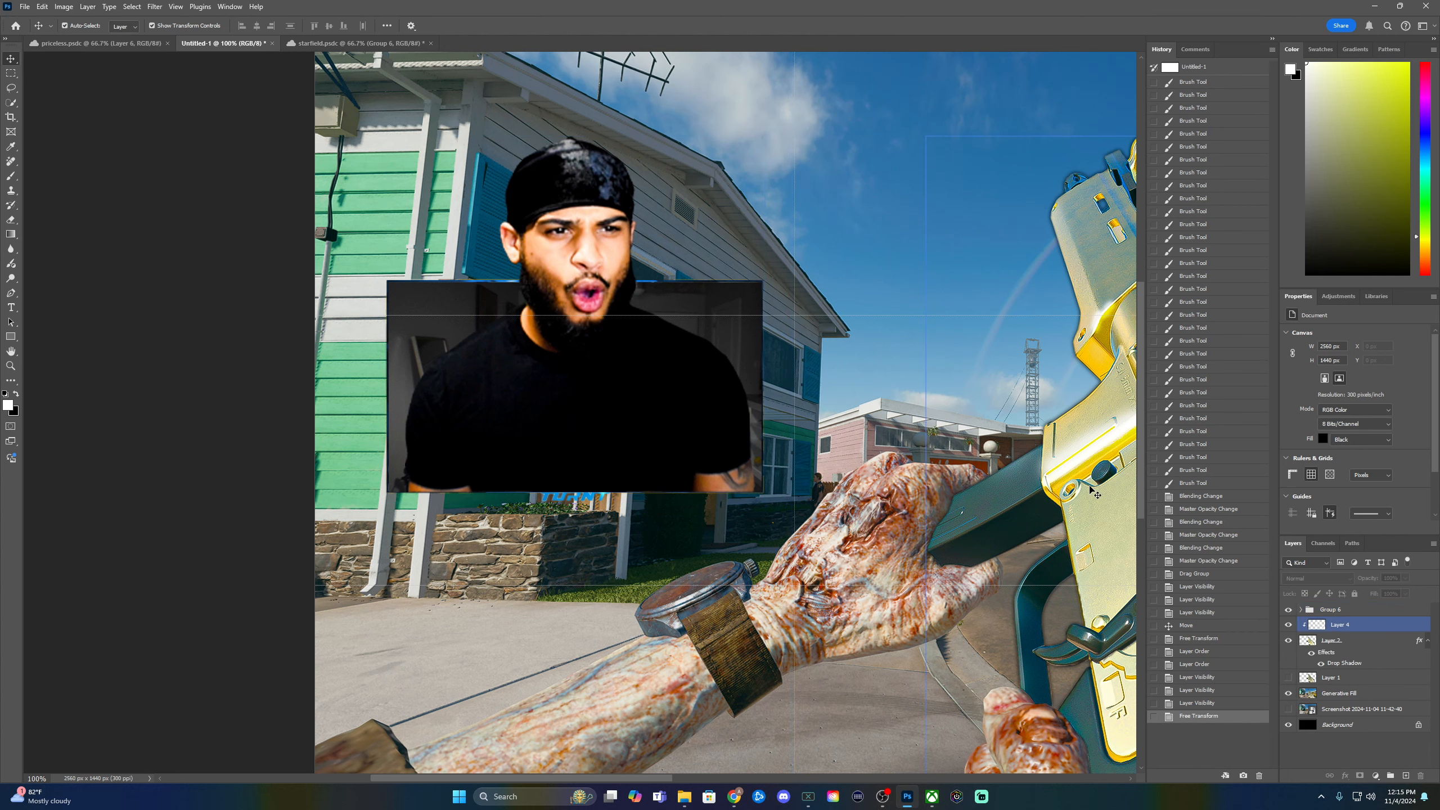
scroll(1032, 409, down, 5)
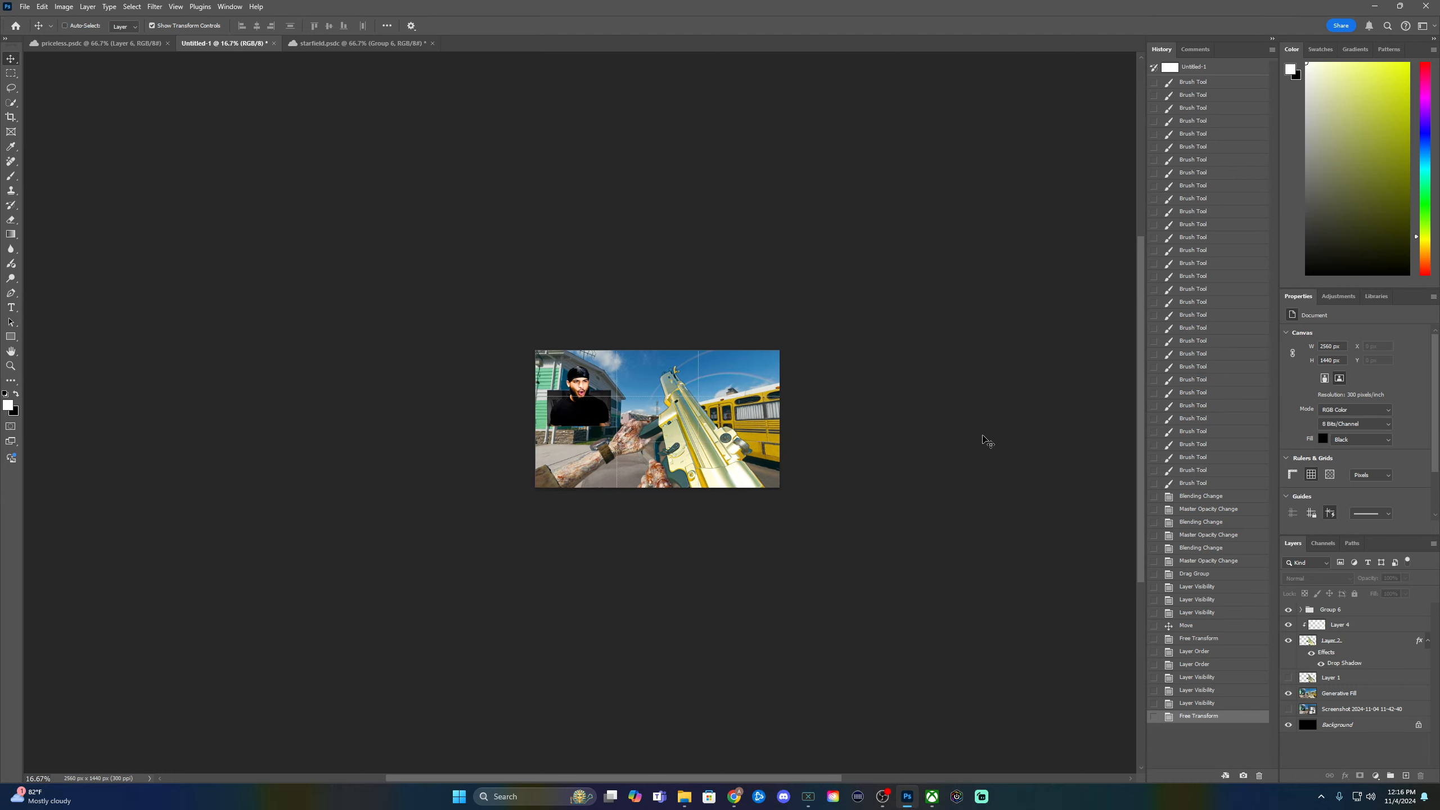
scroll(986, 441, up, 4)
- Enlarge Group 6 to about 872 px wide and position it over the house, clear of the gun
click(1348, 608)
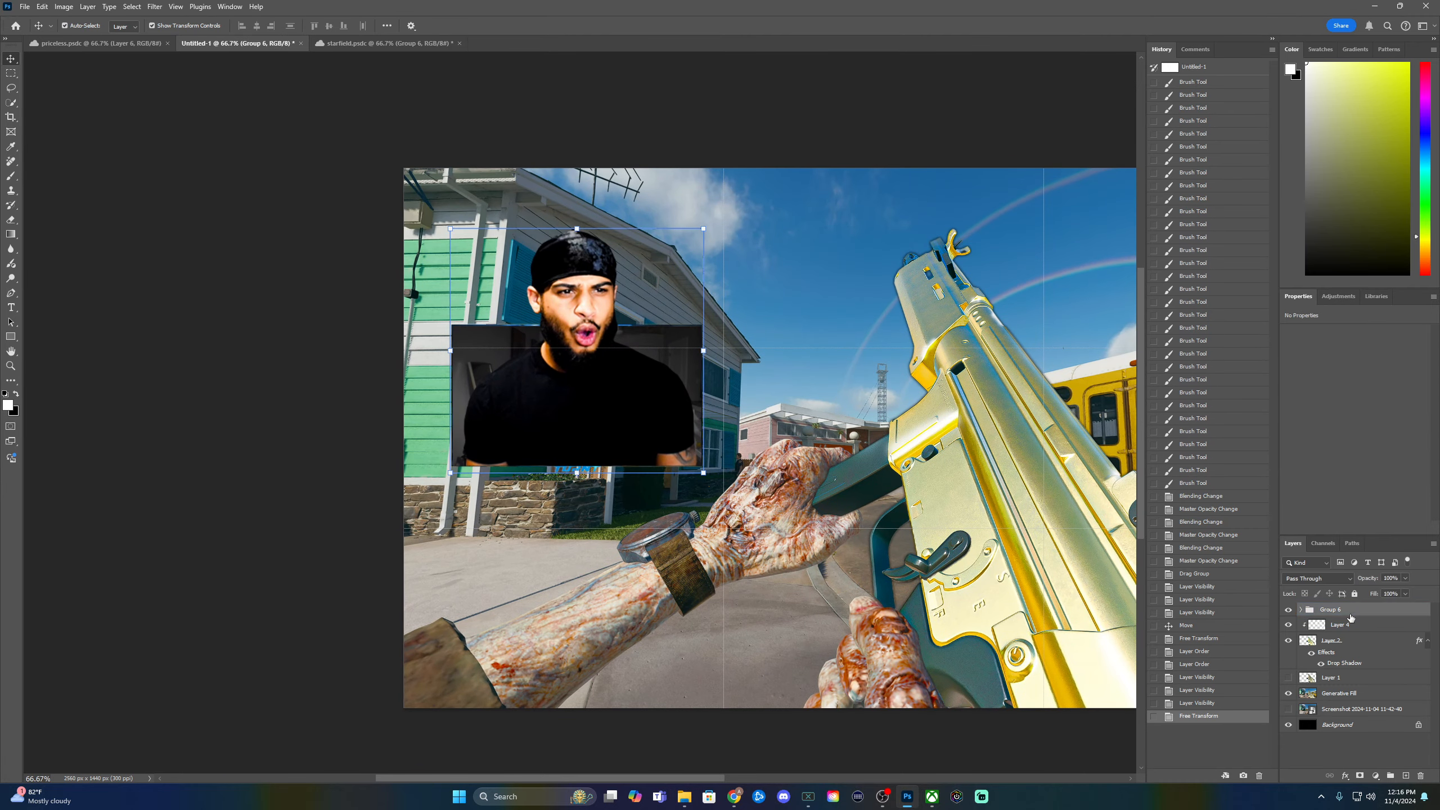
key(ctrl+t)
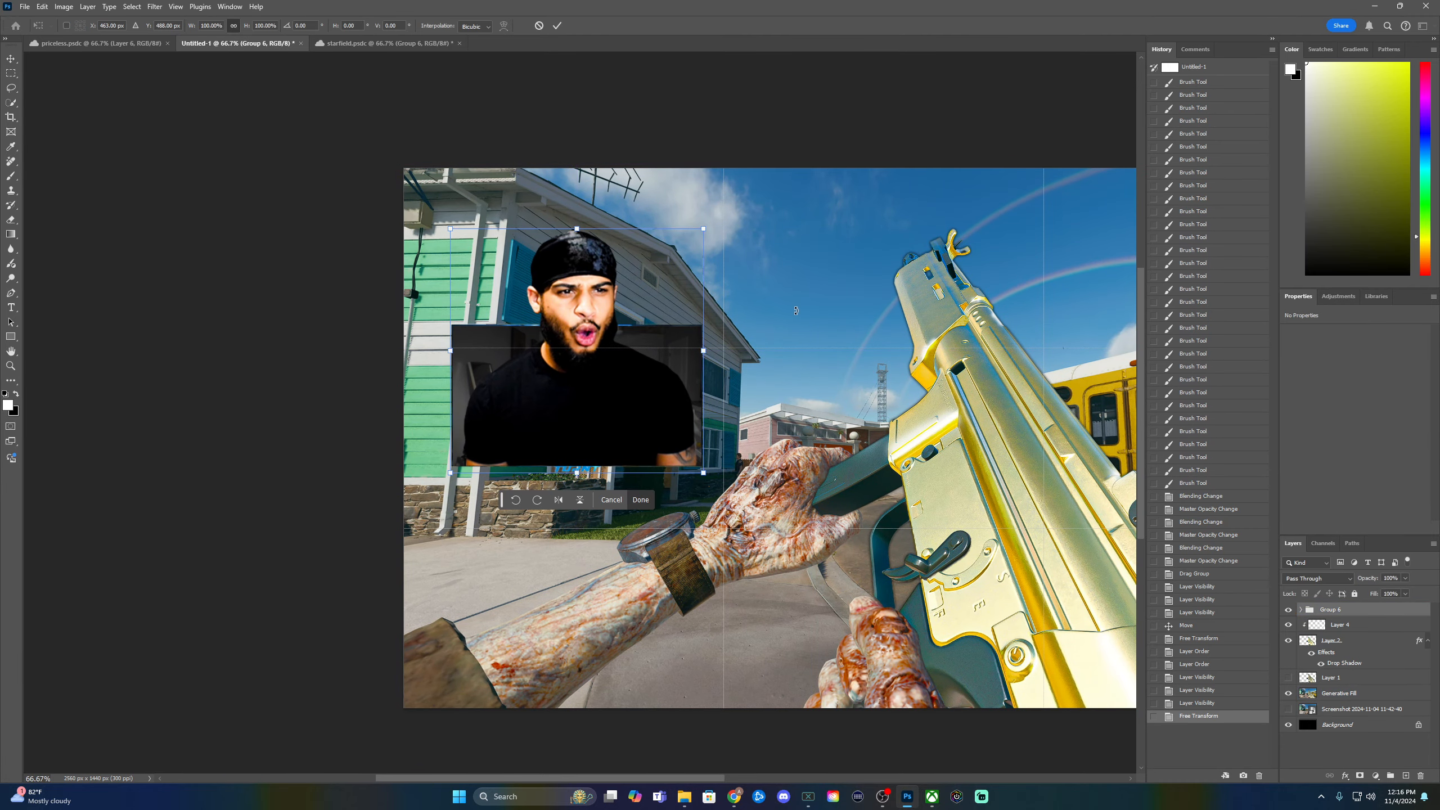
drag(710, 355, 794, 352)
drag(691, 395, 671, 399)
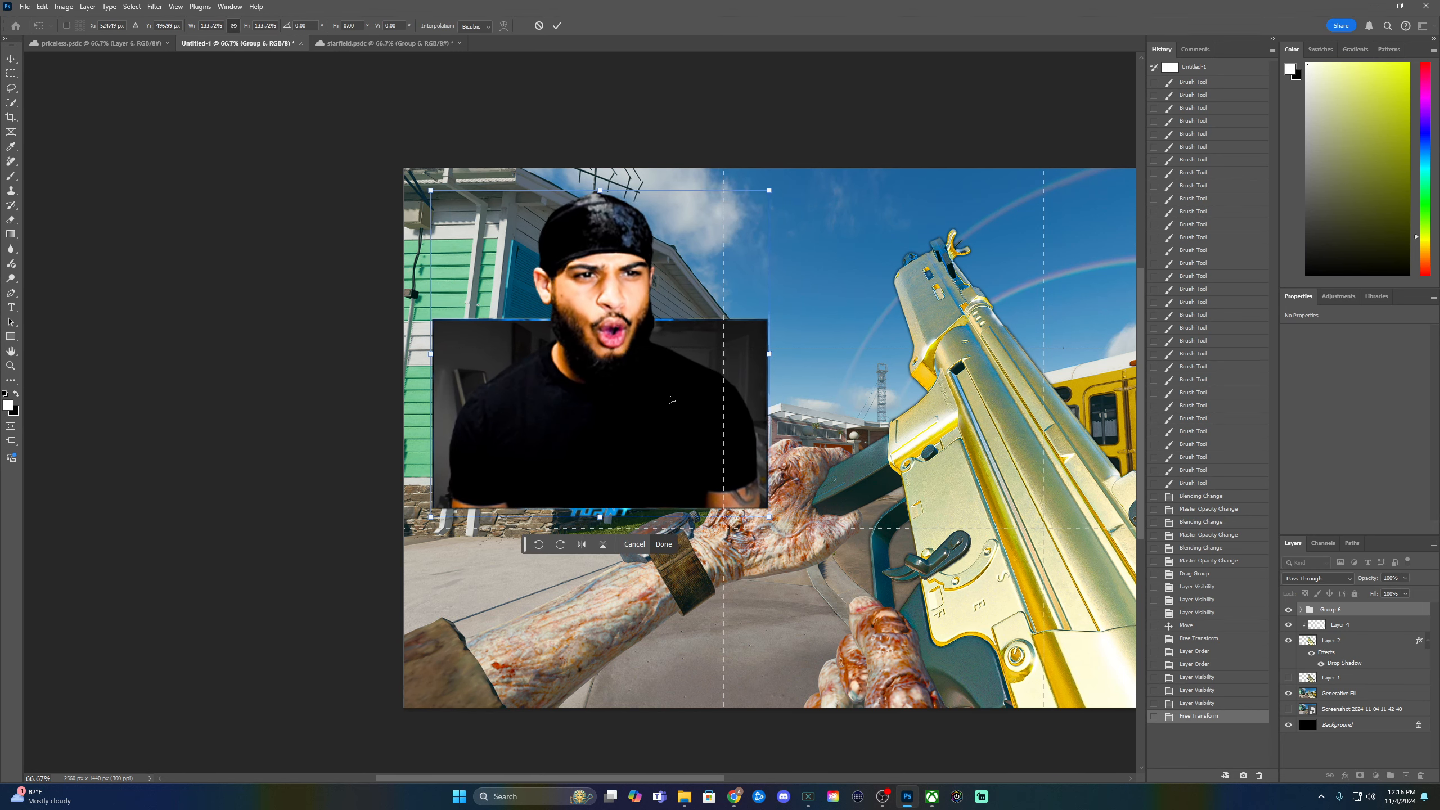
key(ctrl+minus)
key(ctrl+minus)
key(ctrl+minus)
key(ctrl+minus)
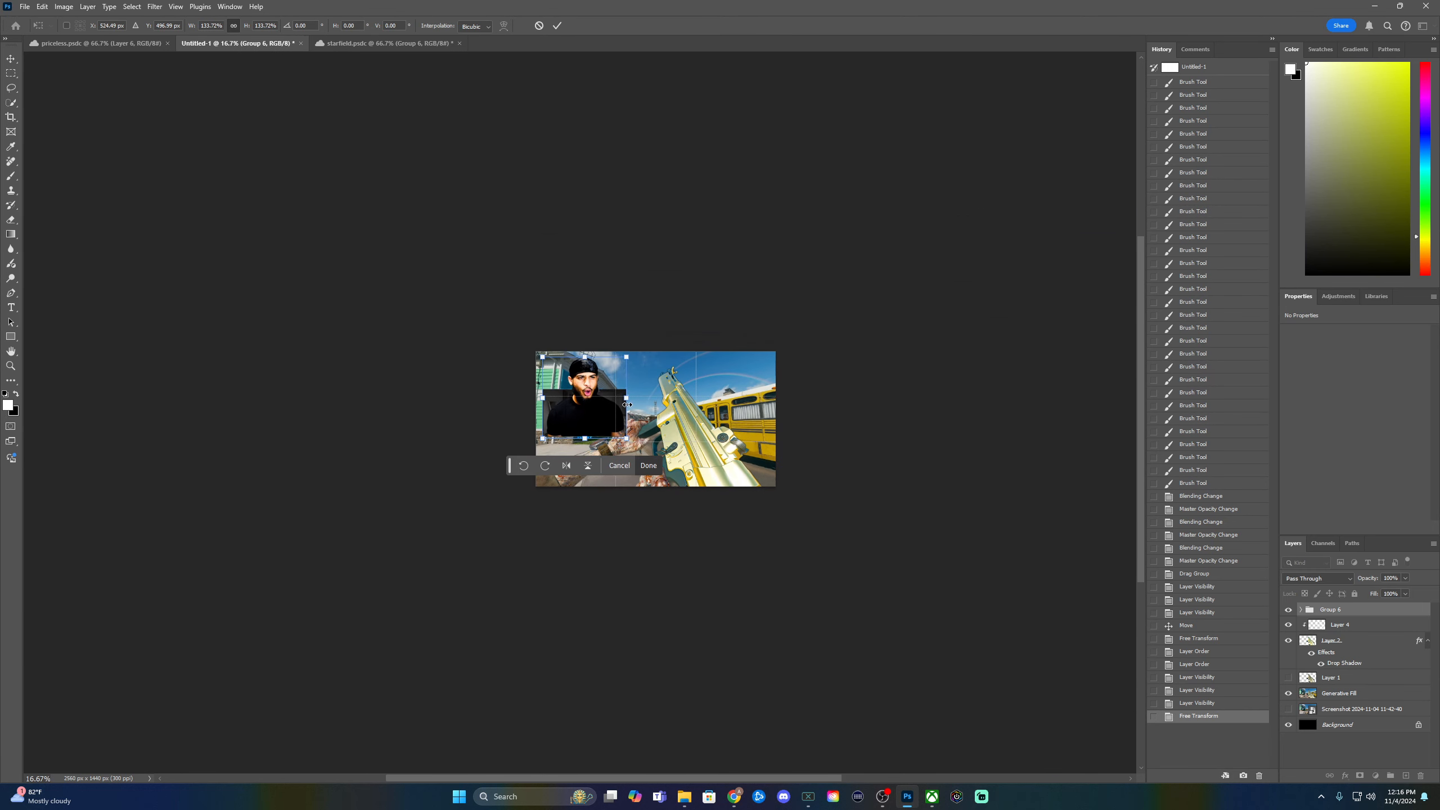
click(647, 466)
- Collapse Group 6 and merge it into a single layer
key(ctrl+plus)
key(ctrl+plus)
key(ctrl+plus)
key(ctrl+plus)
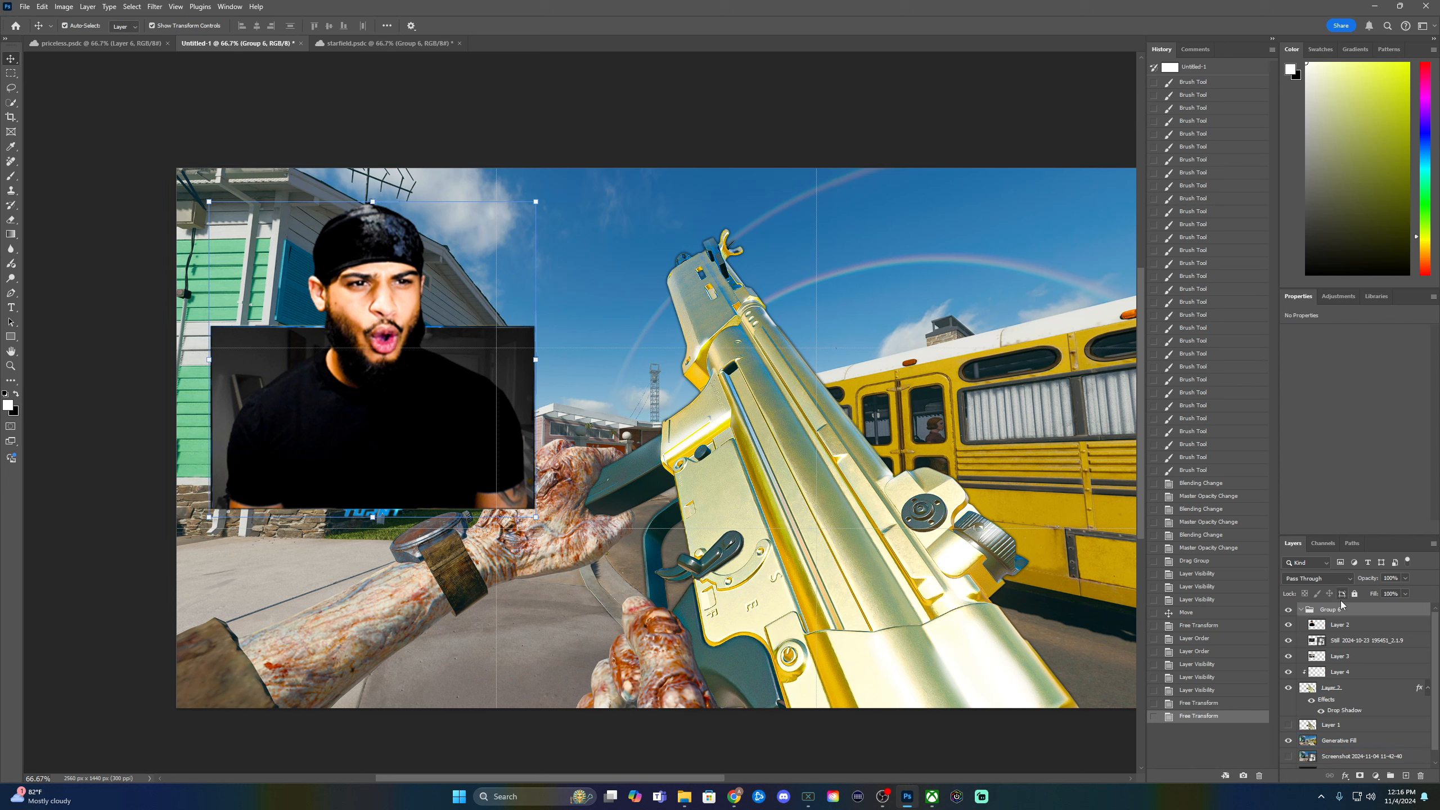
click(1302, 610)
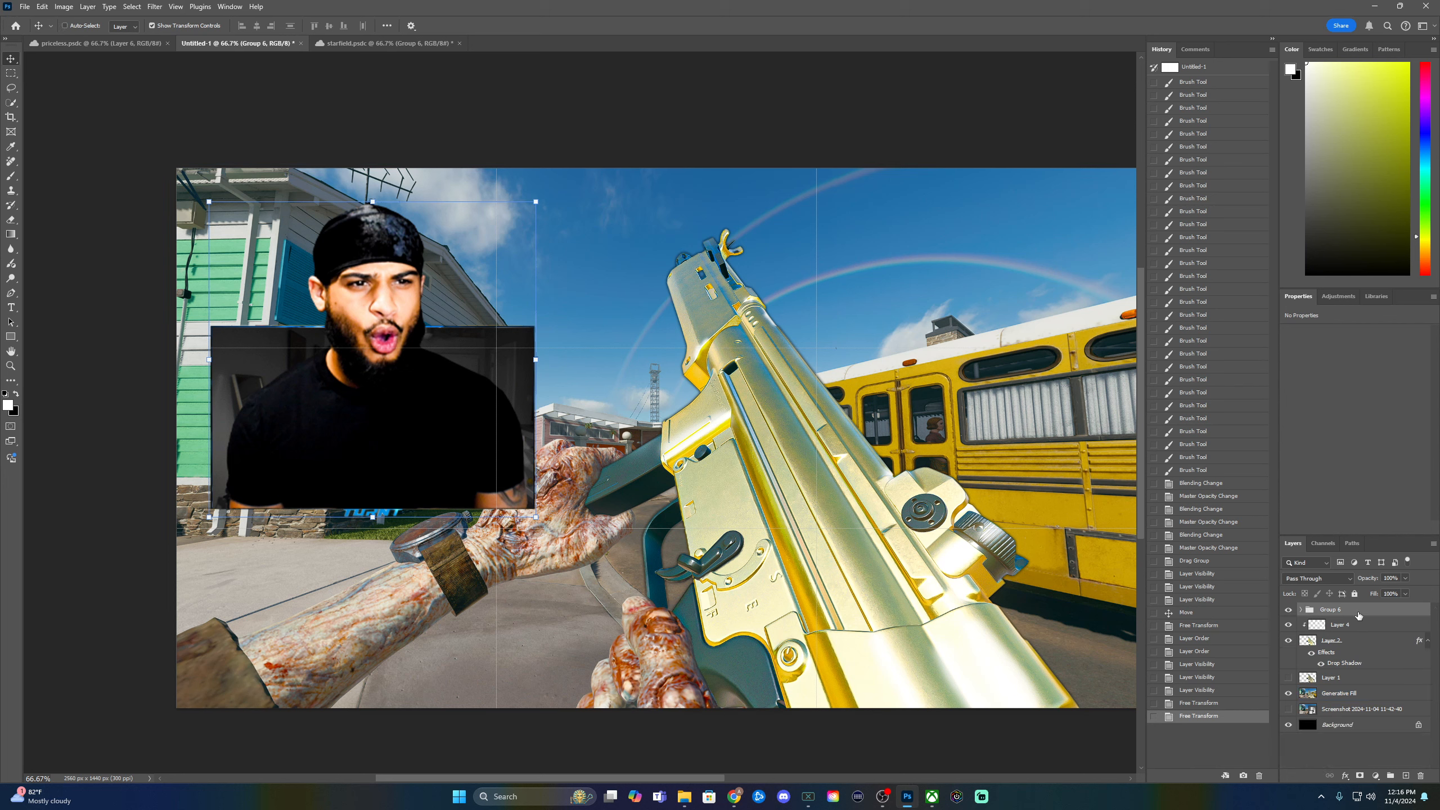
key(ctrl+e)
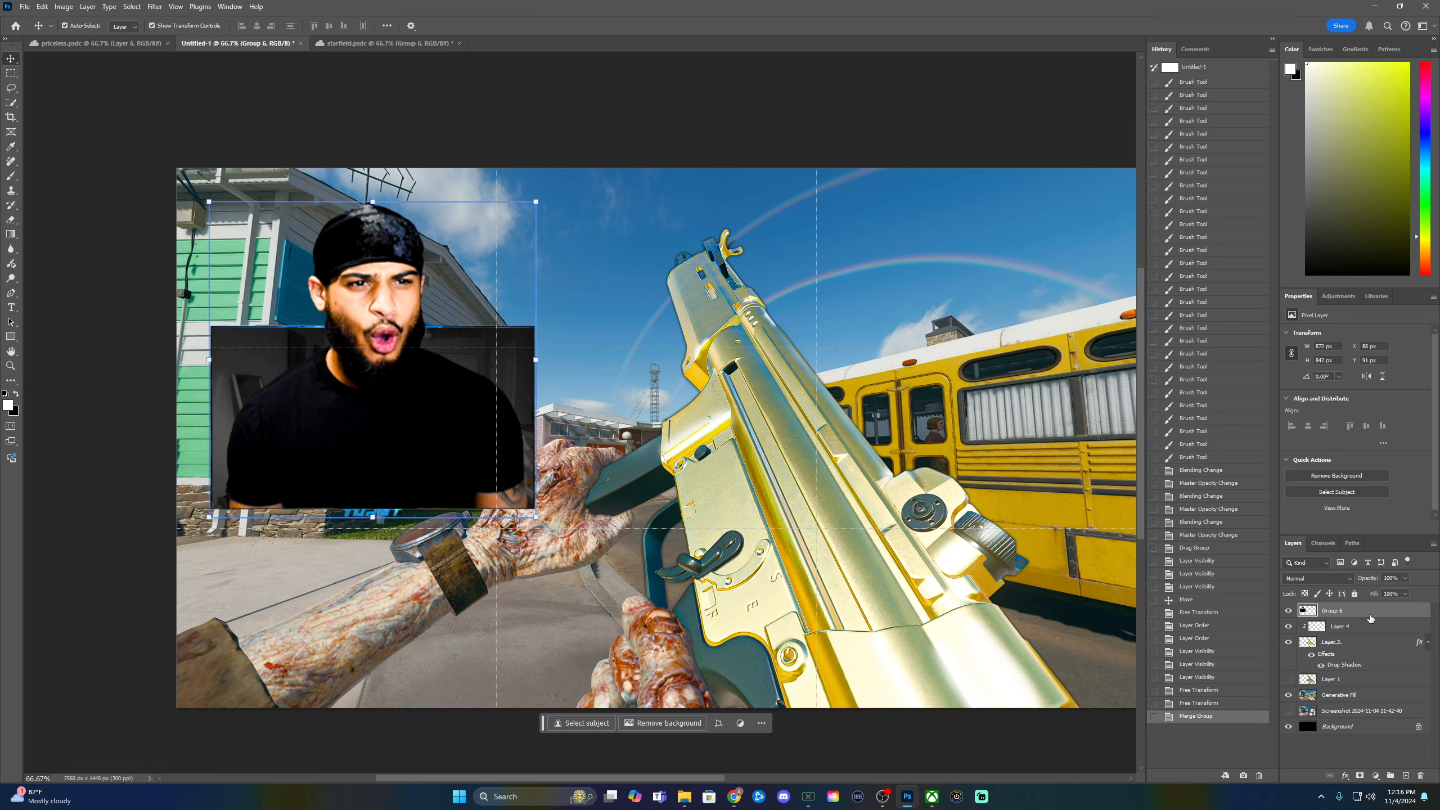
- Start a Perspective Warp on Group 6 and stretch a plane over the portrait and webcam frame
click(42, 6)
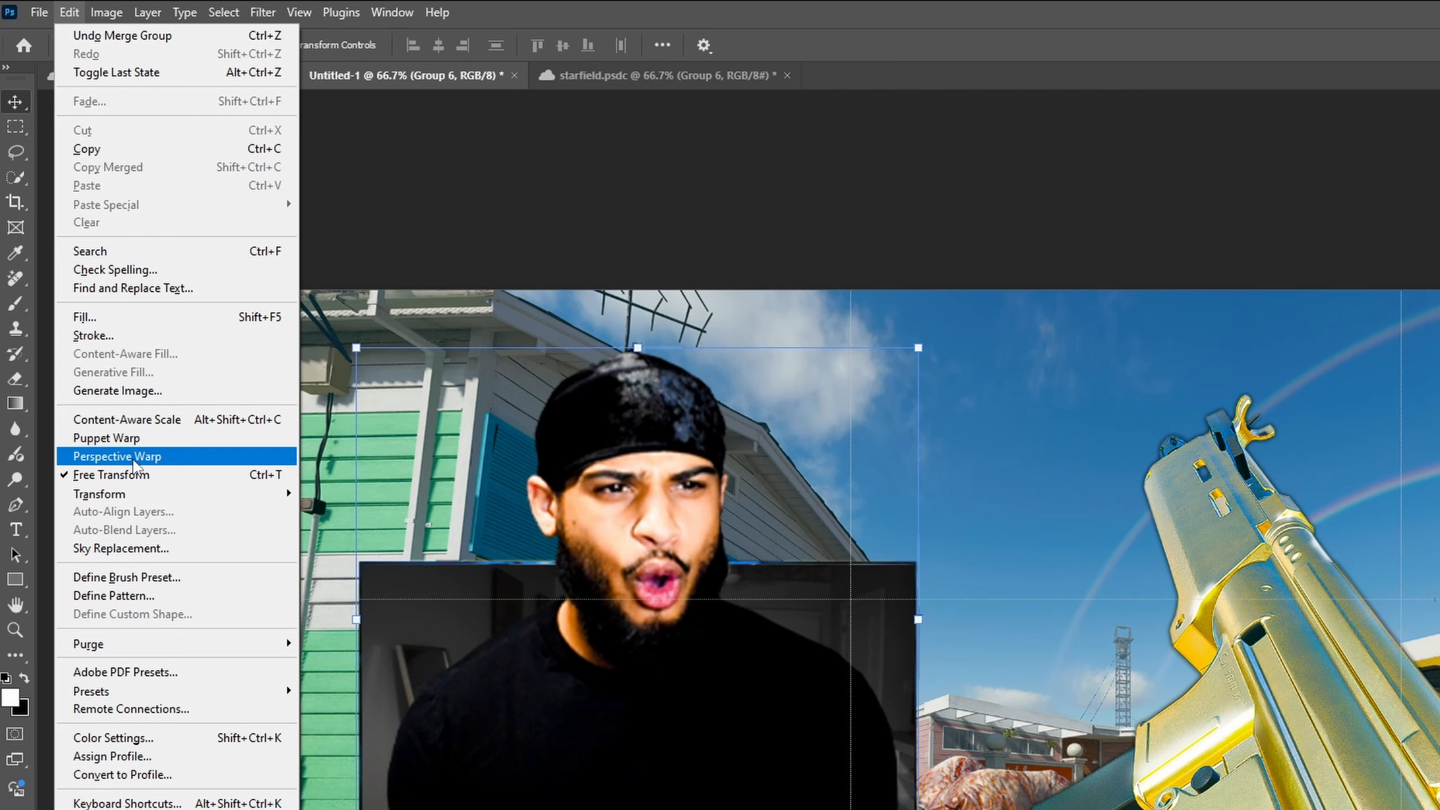
click(134, 461)
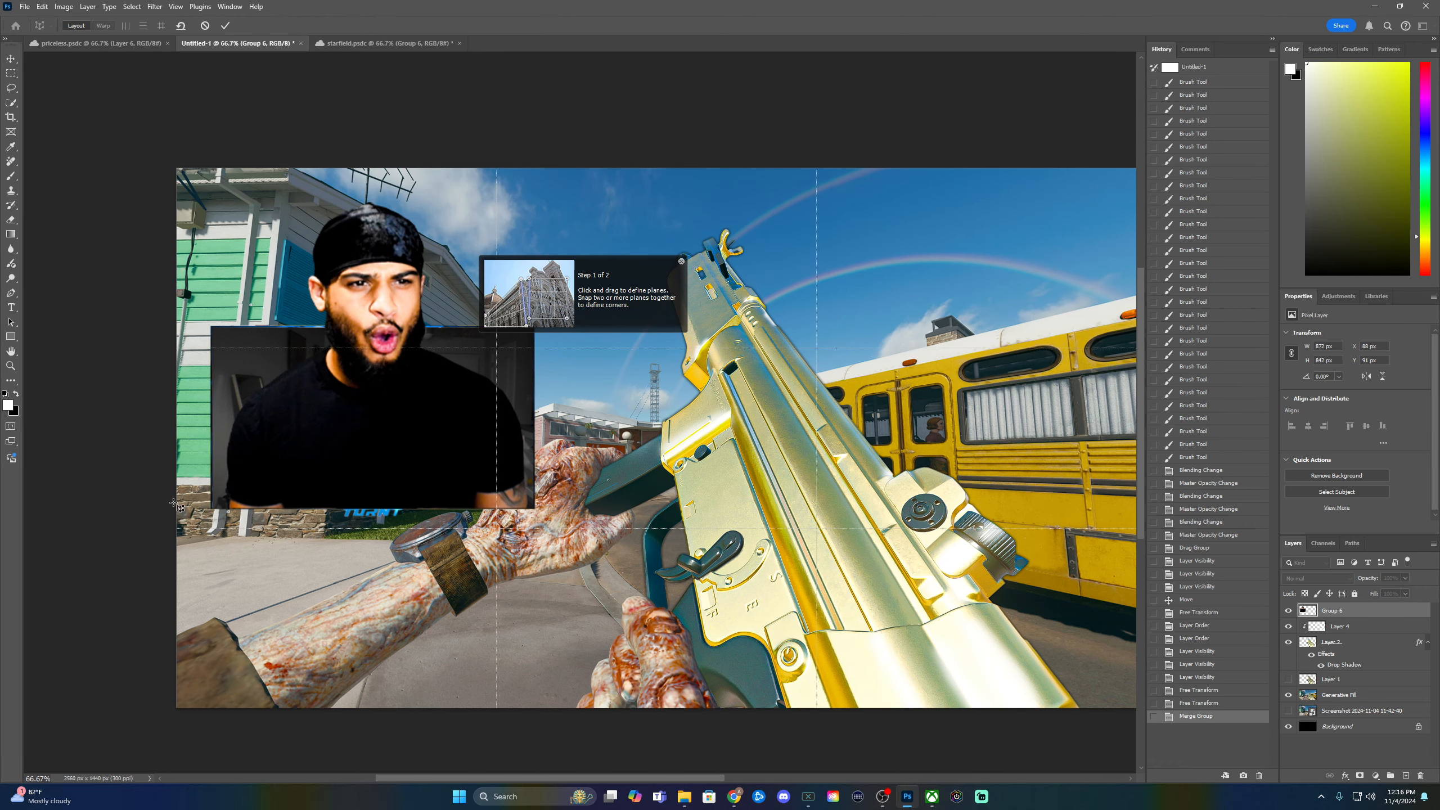
click(212, 509)
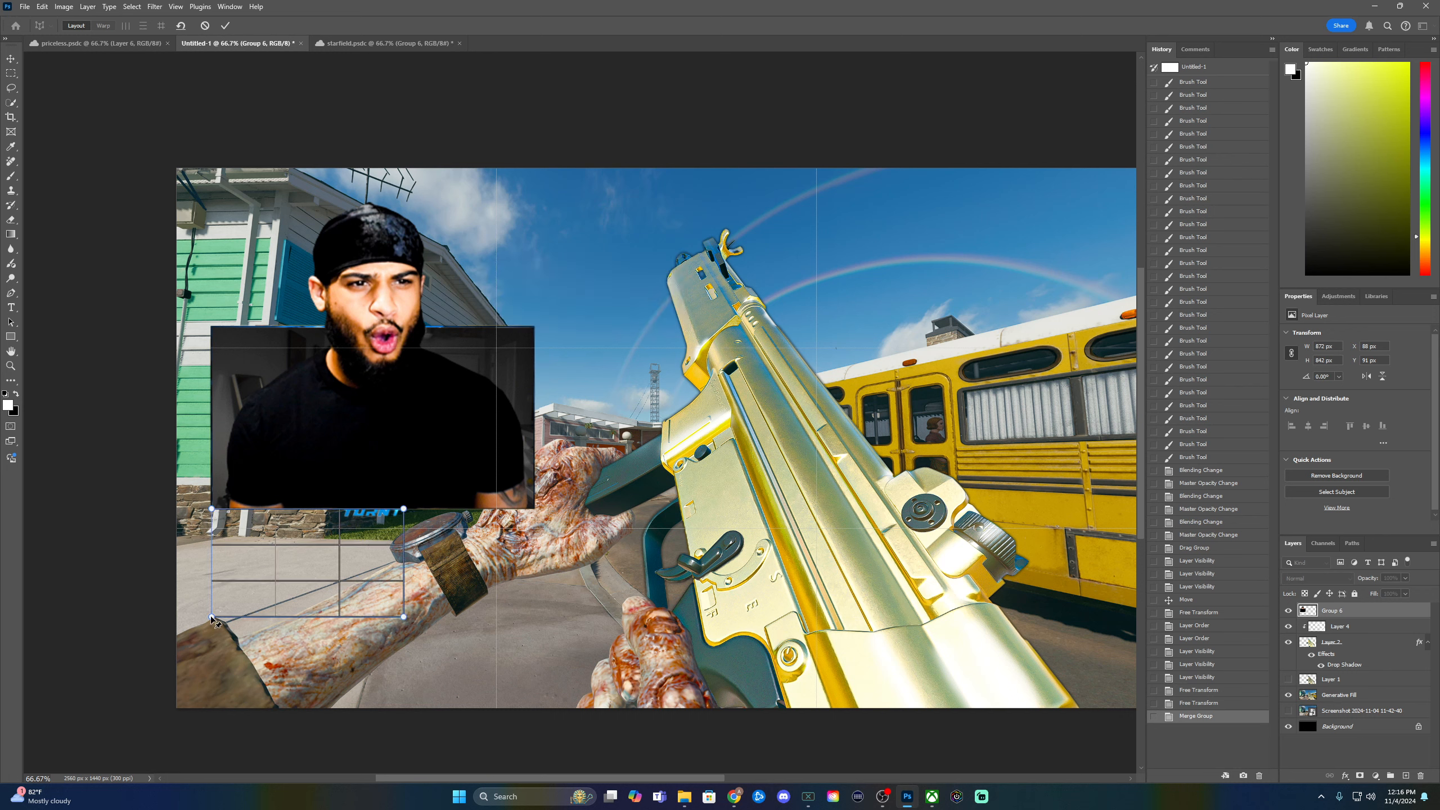
drag(211, 617, 216, 587)
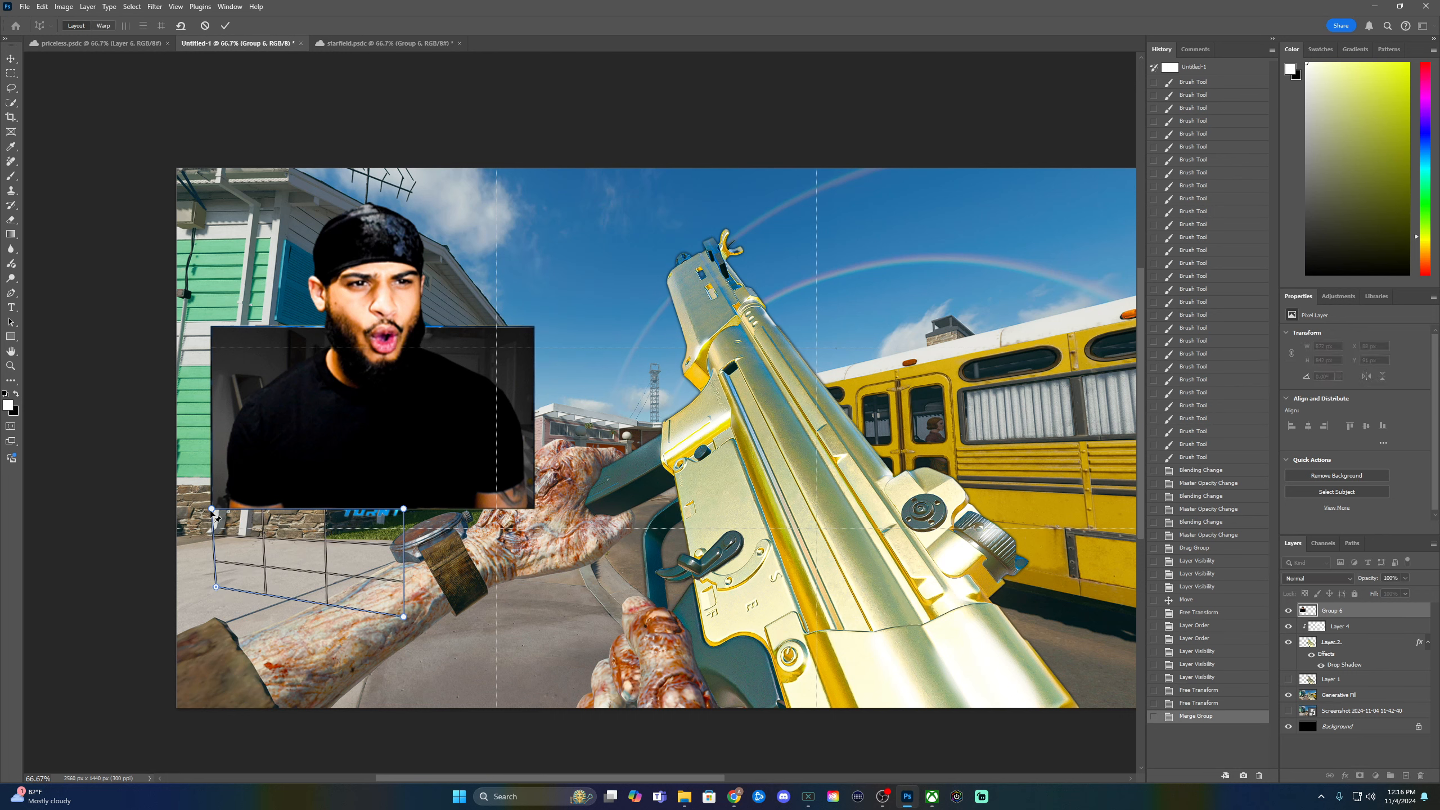
drag(212, 510, 208, 182)
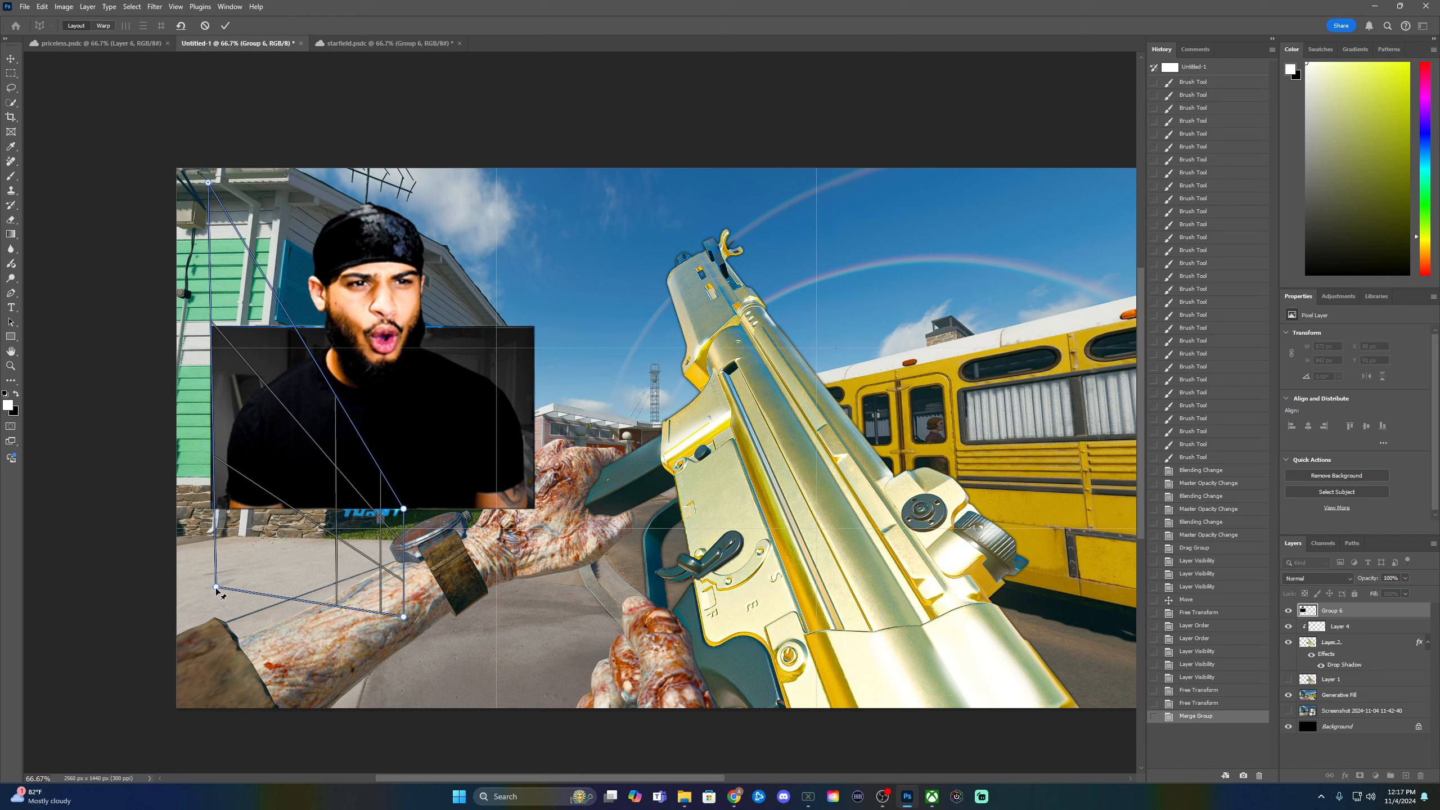
drag(216, 588, 211, 511)
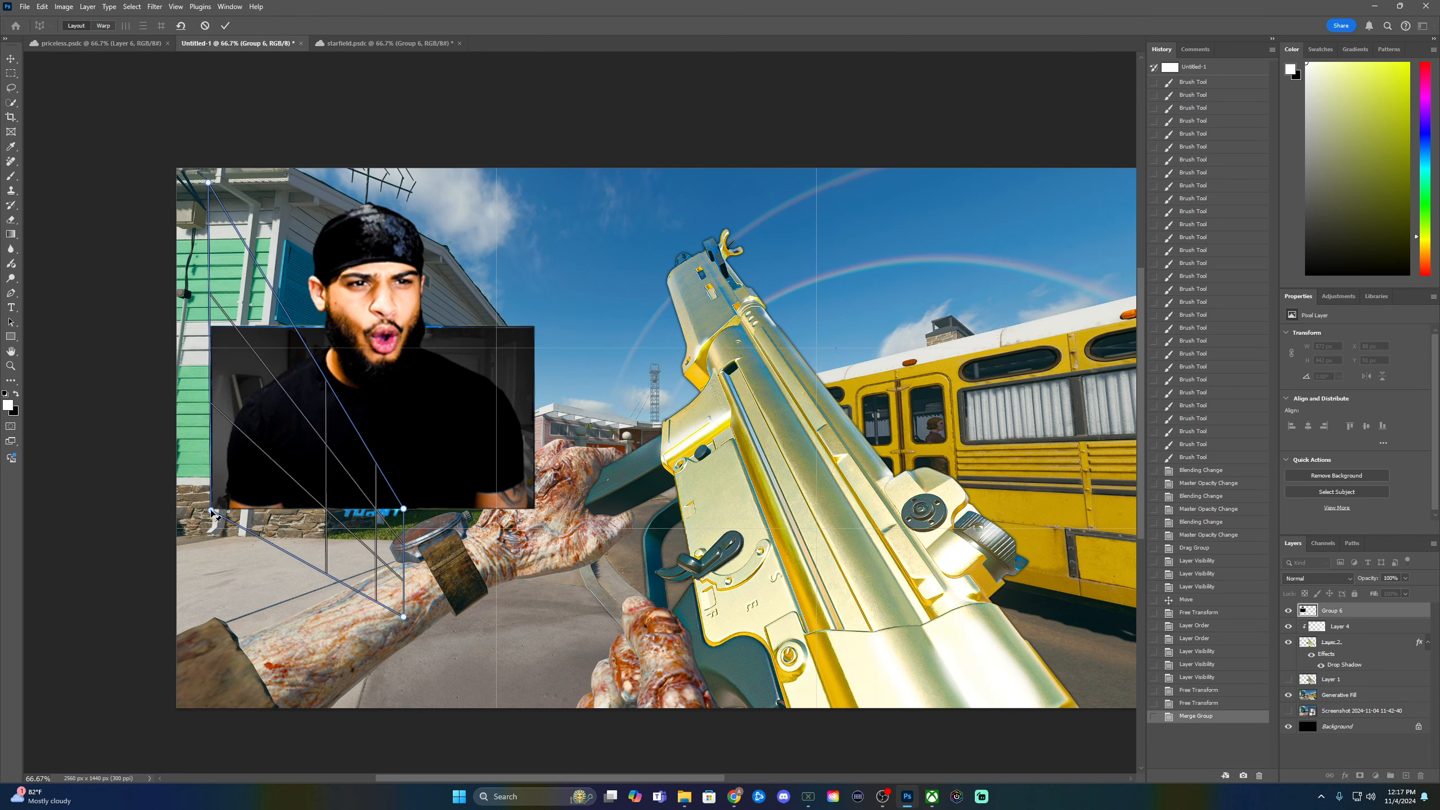
drag(403, 509, 573, 216)
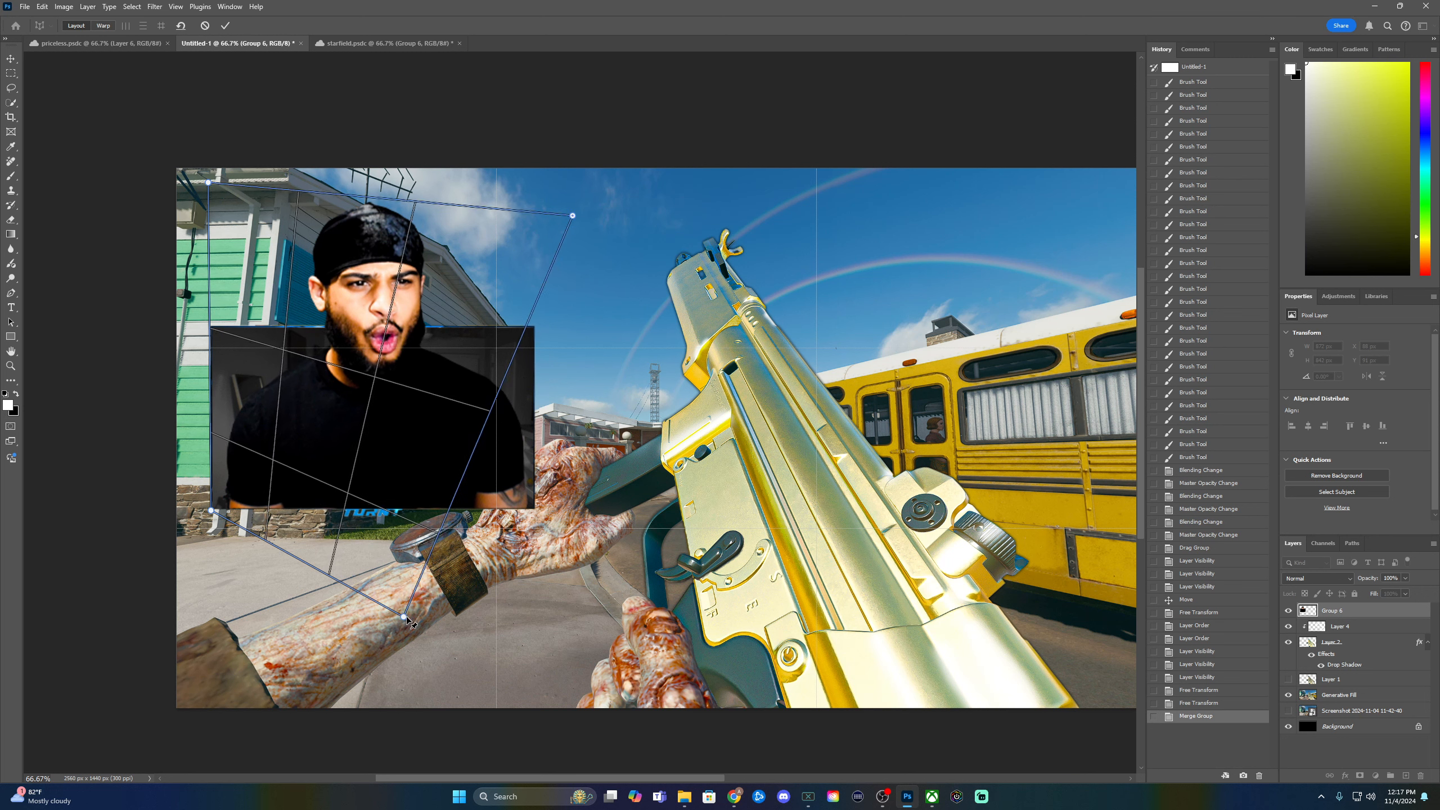
drag(404, 617, 535, 521)
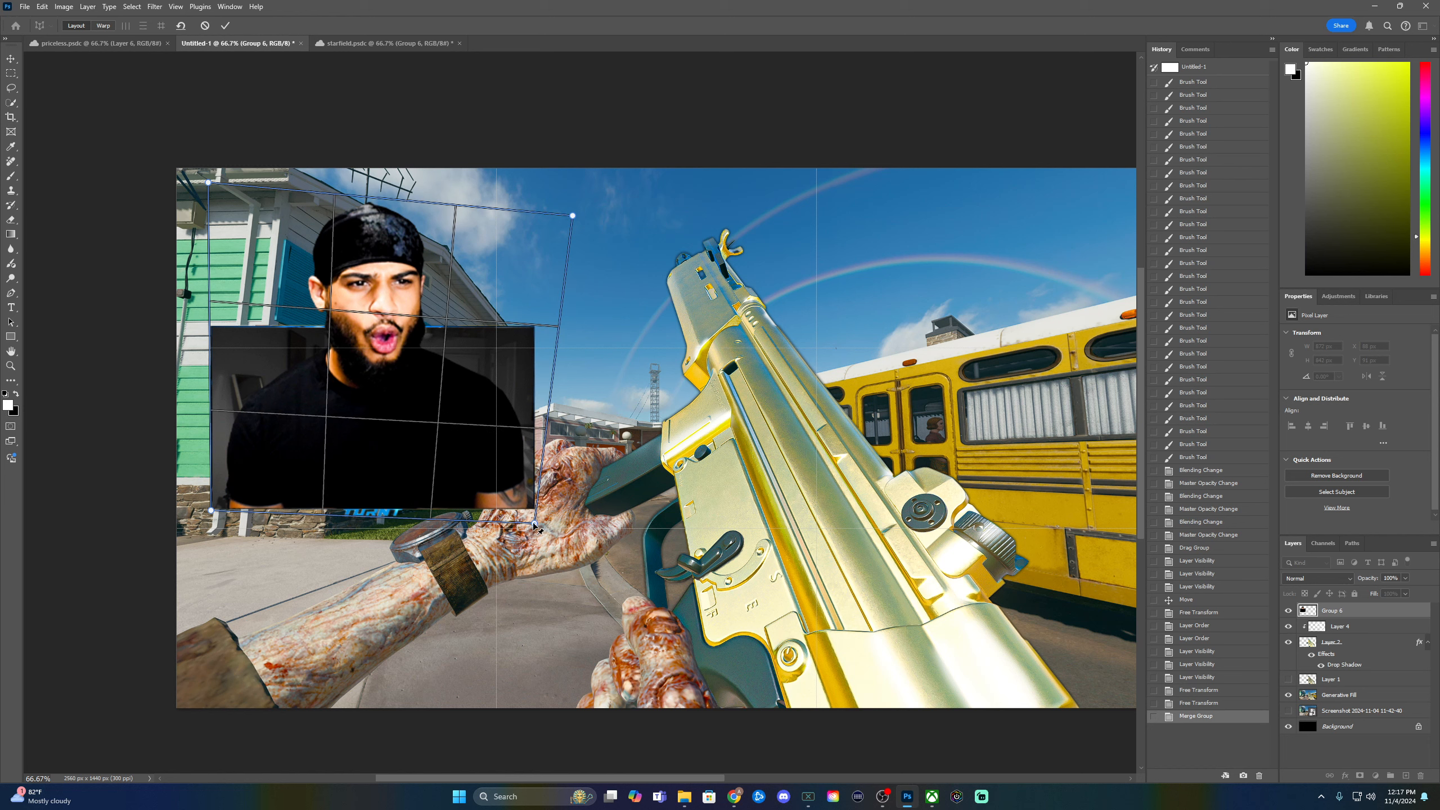
- Fine-tune the plane's corners so its vertical edges line up with the sides of the webcam frame
drag(211, 511, 210, 514)
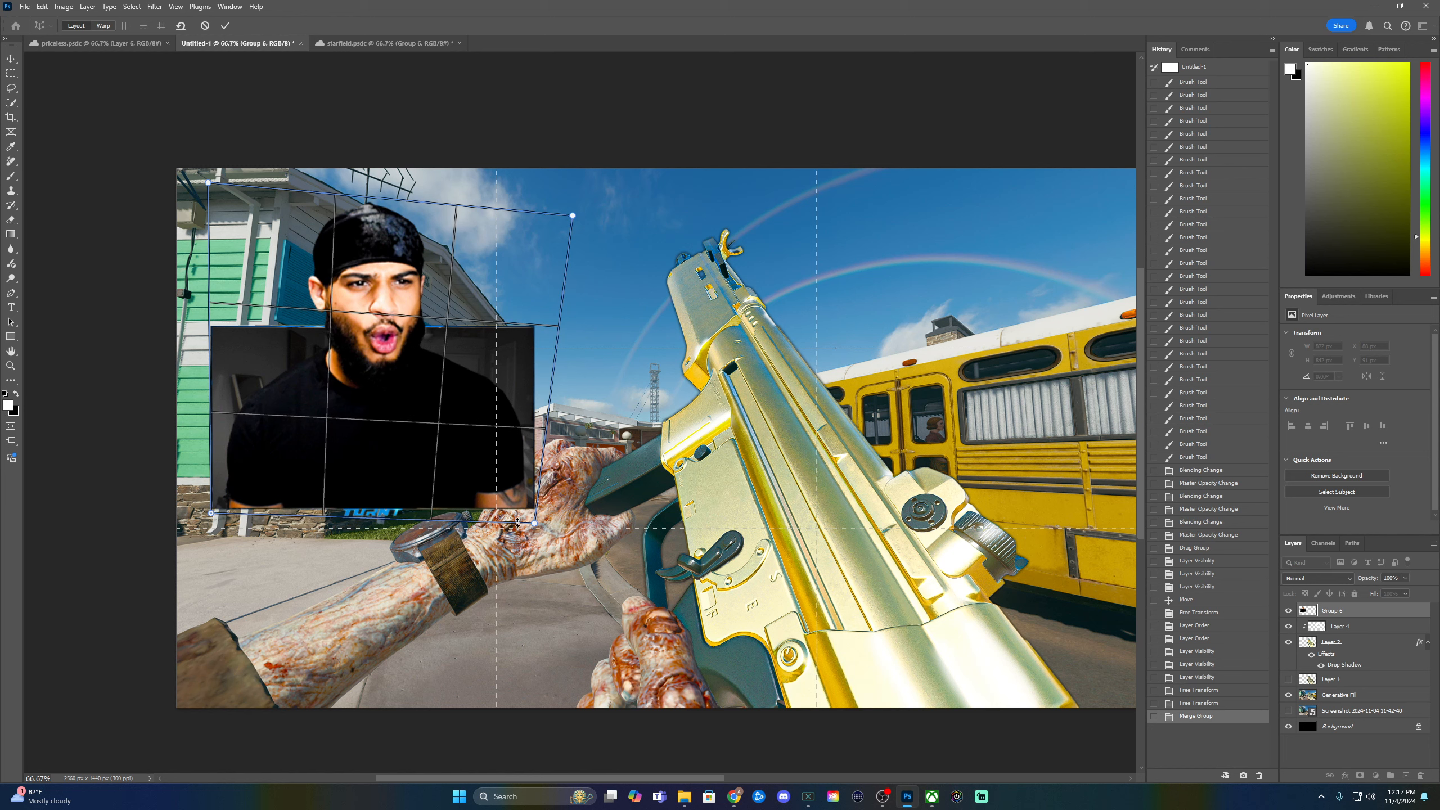
drag(536, 526, 537, 523)
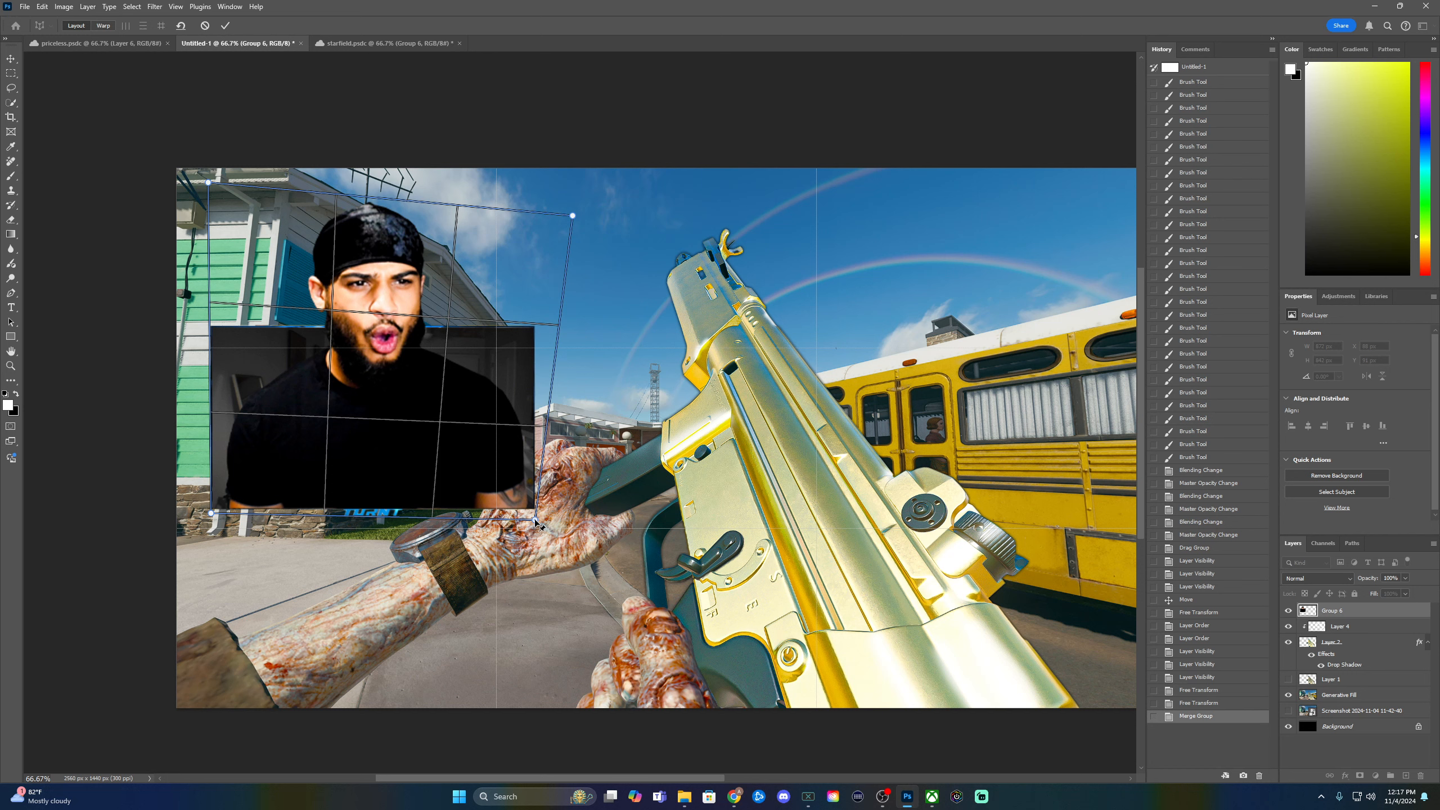
drag(573, 218, 534, 223)
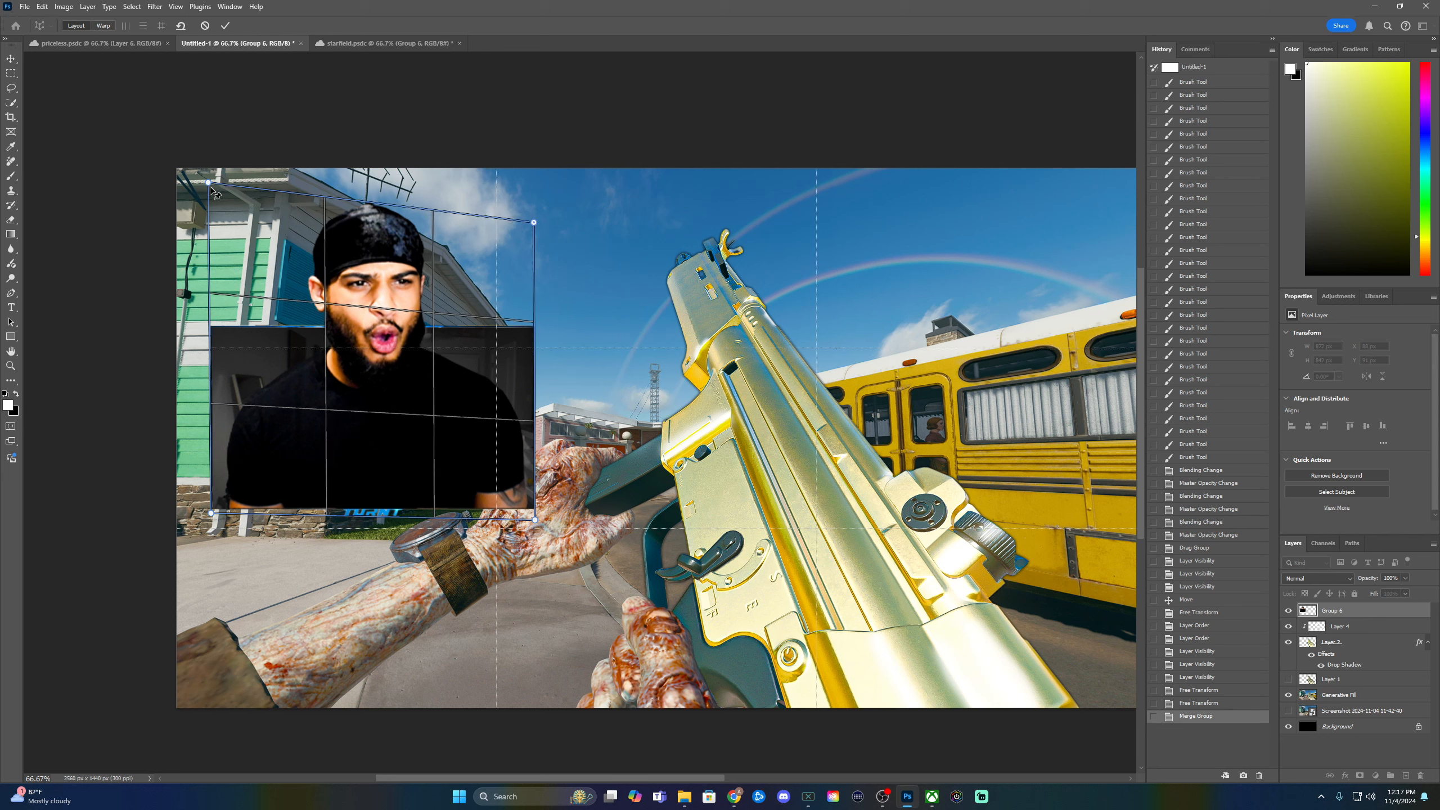
drag(208, 184, 213, 186)
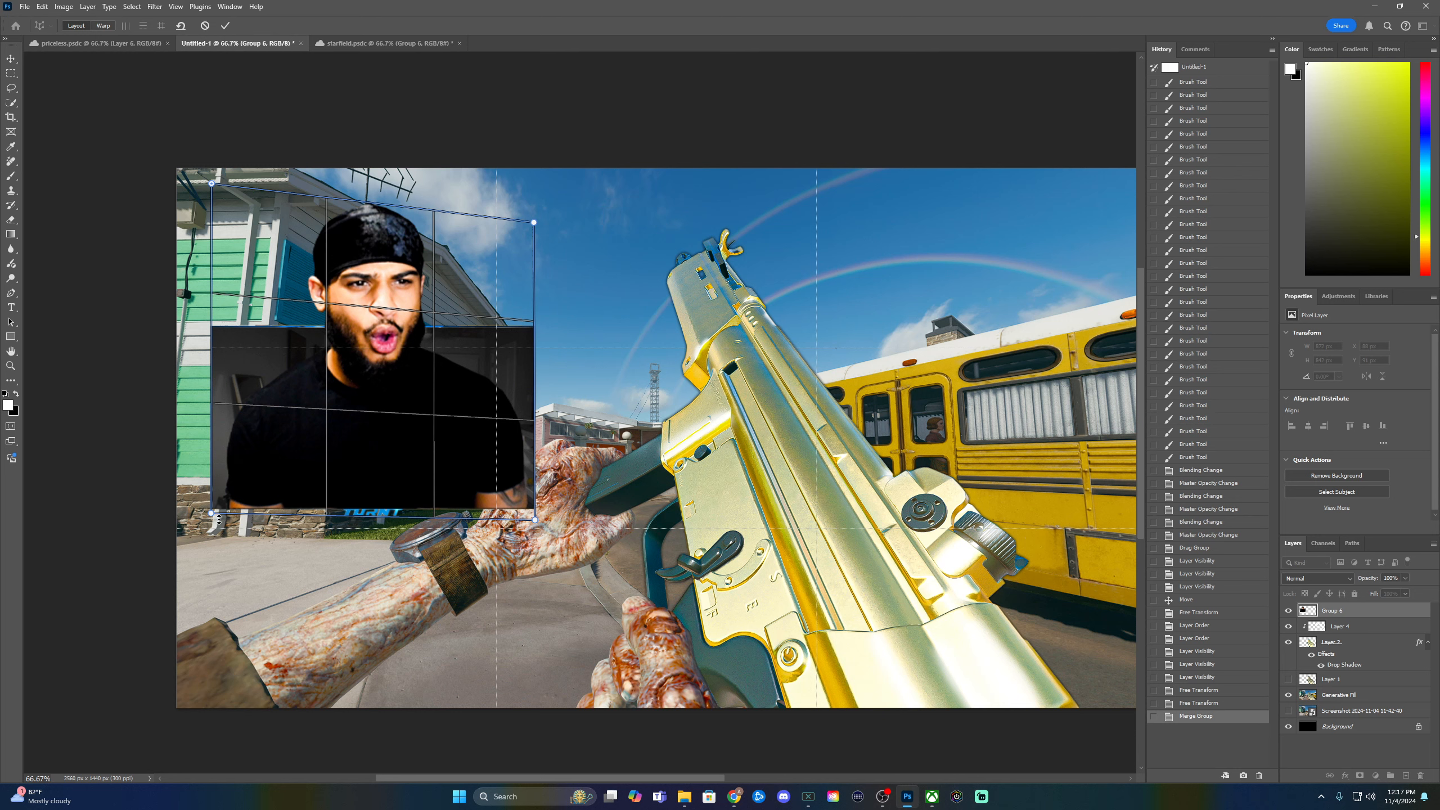
drag(211, 515, 211, 517)
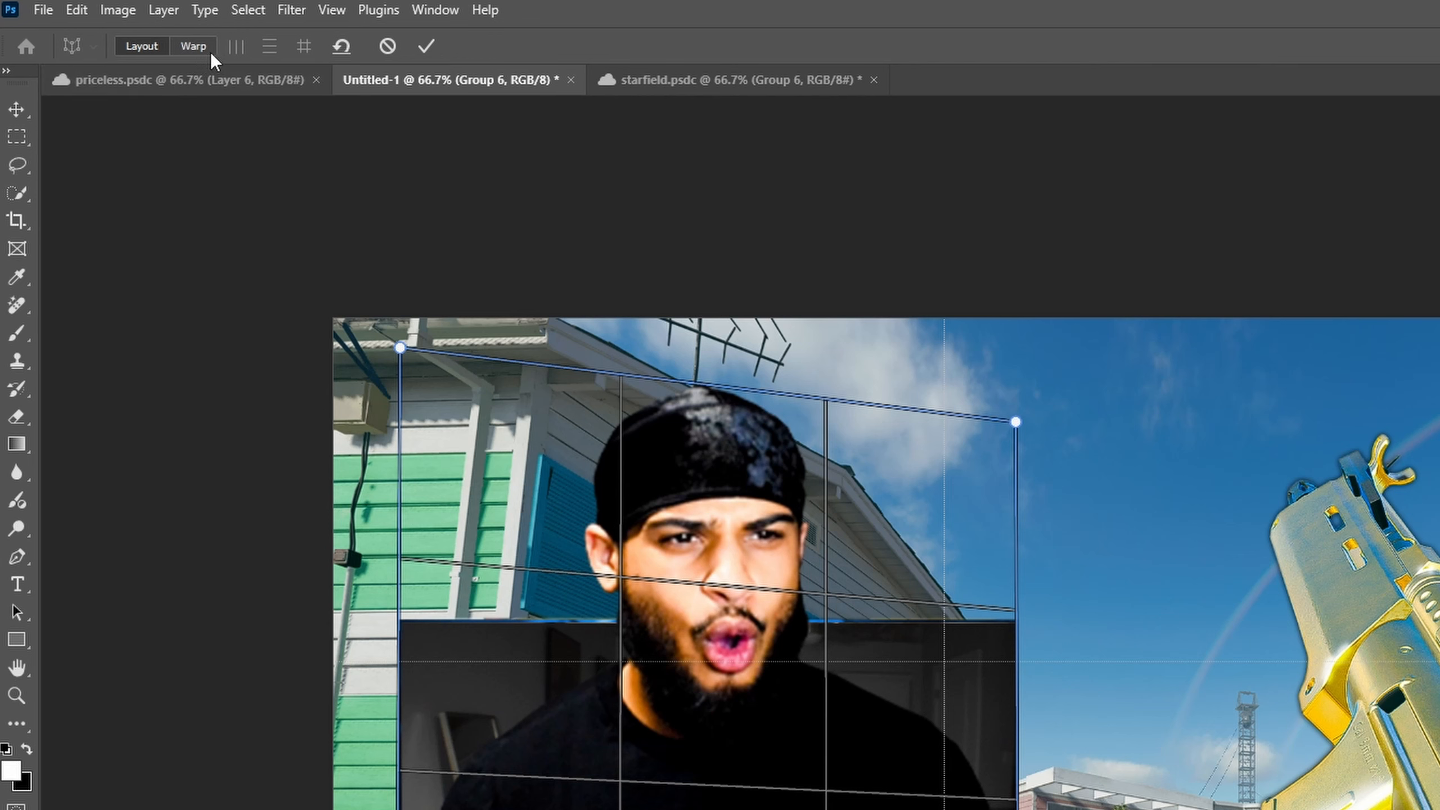
- Switch Perspective Warp to warping and pull the four corners so the webcam frame's right edge becomes shorter than its left
click(196, 47)
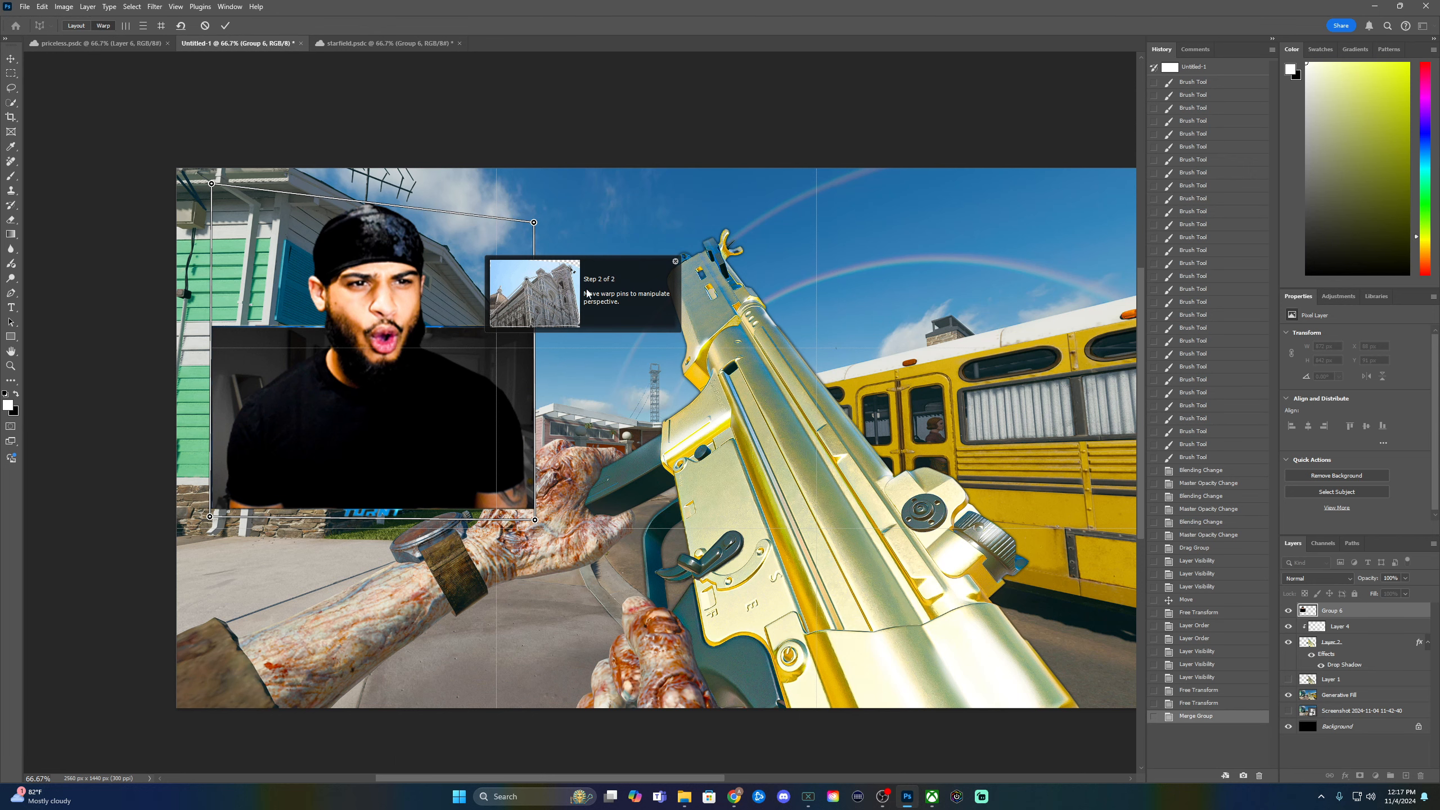
drag(534, 222, 548, 276)
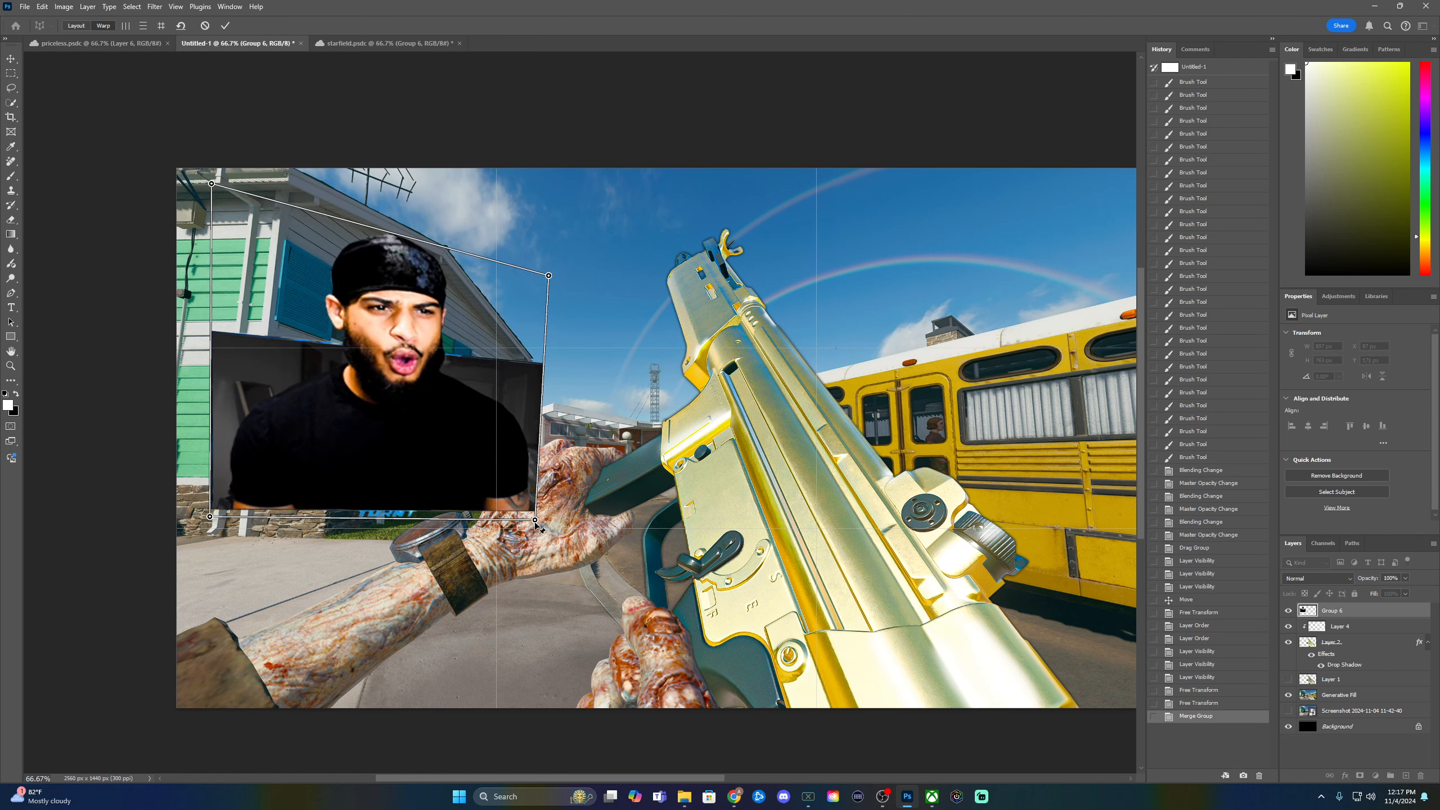
drag(535, 521, 530, 493)
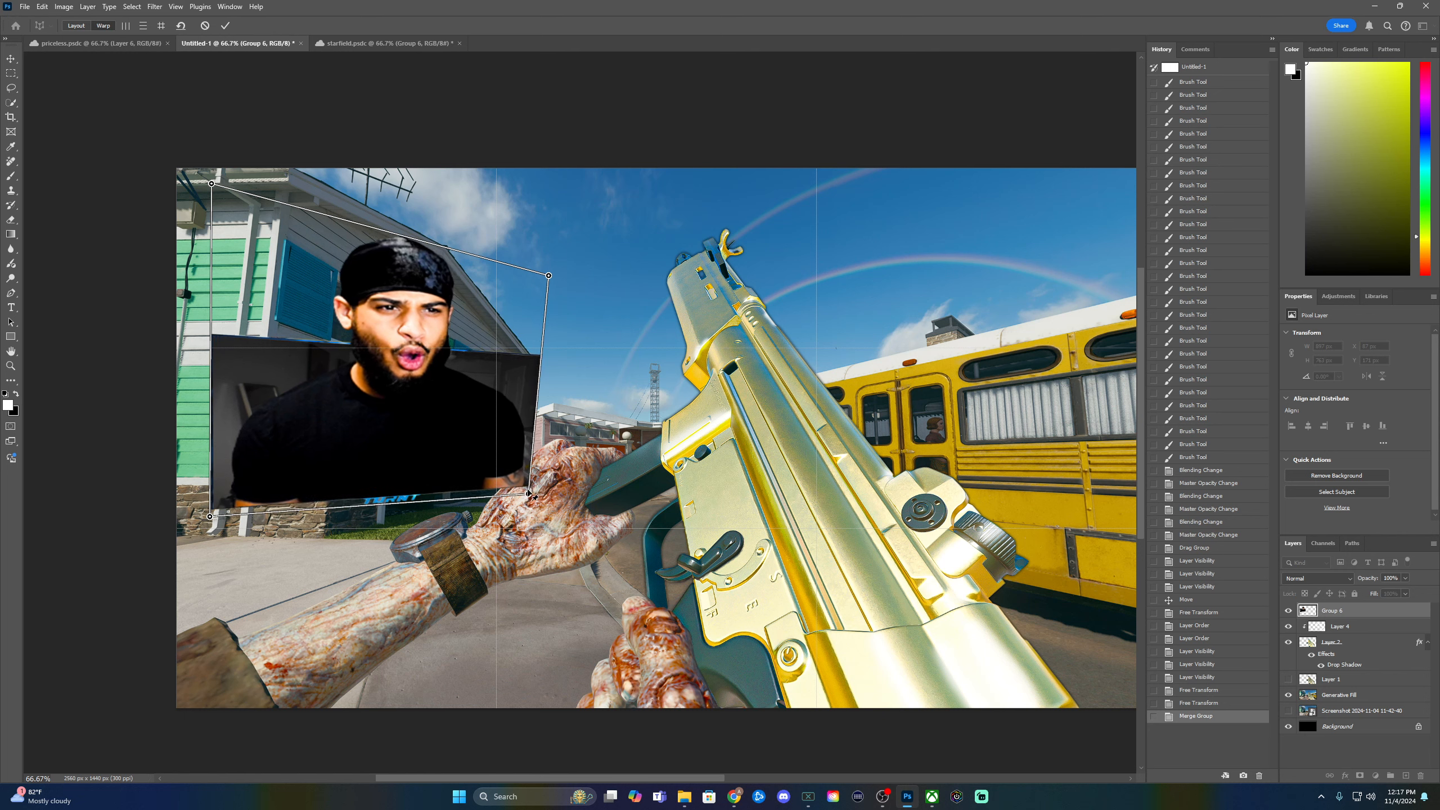
drag(212, 184, 228, 195)
mouse_move(210, 518)
mouse_down()
mouse_move(227, 491)
mouse_move(213, 533)
mouse_up()
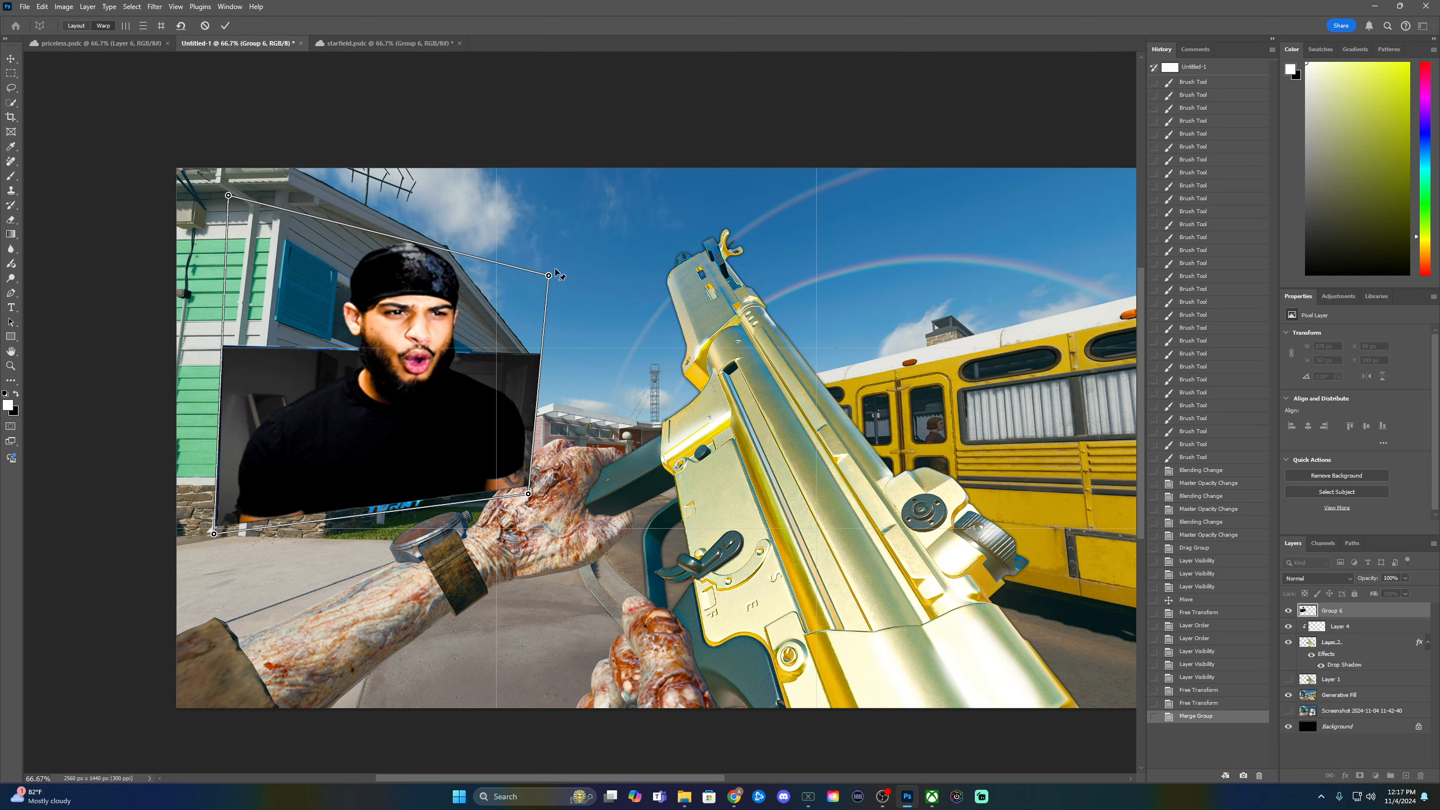
- Refine the two right-hand warp corners to soften the slant and straighten the frame's right edge
drag(551, 278, 543, 266)
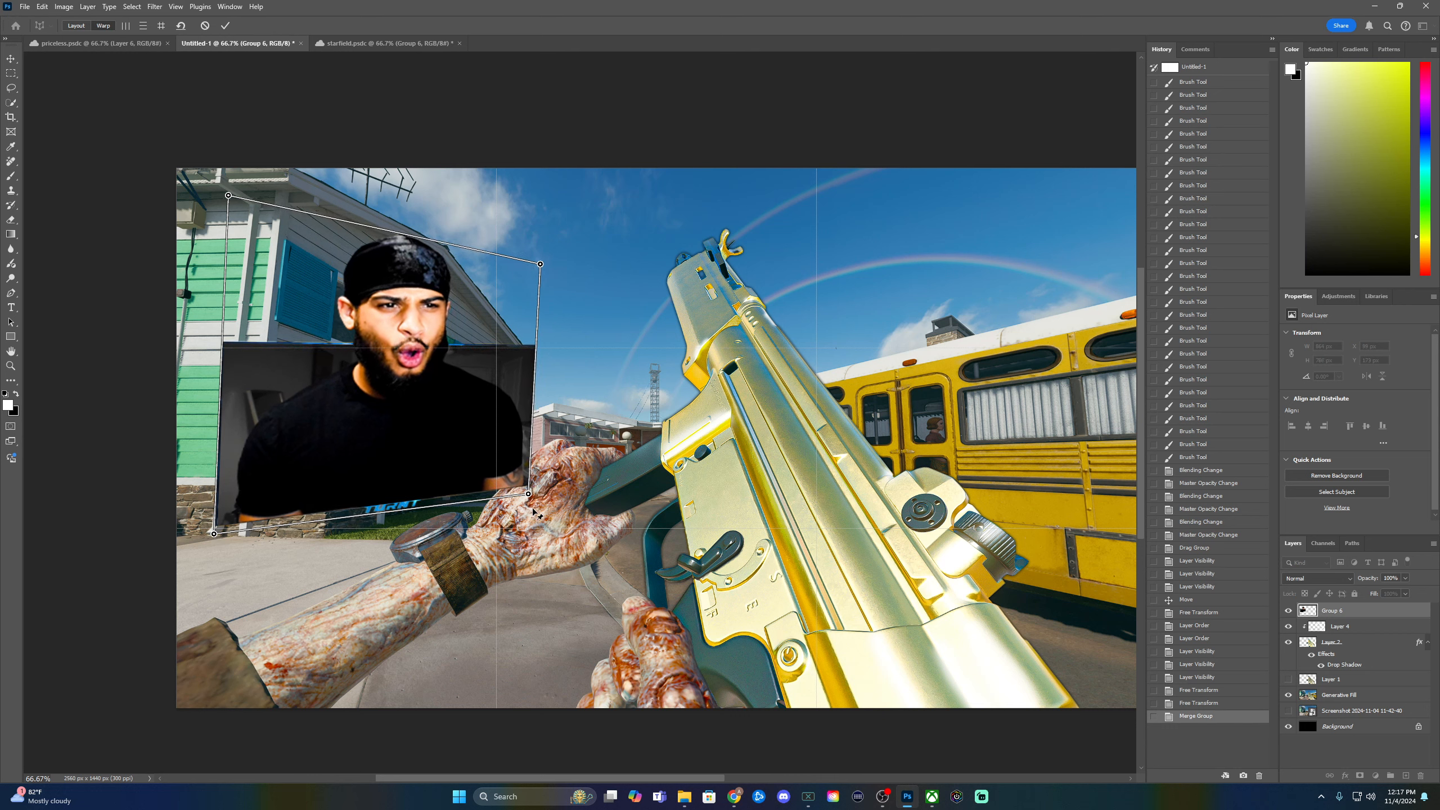
drag(528, 494, 536, 500)
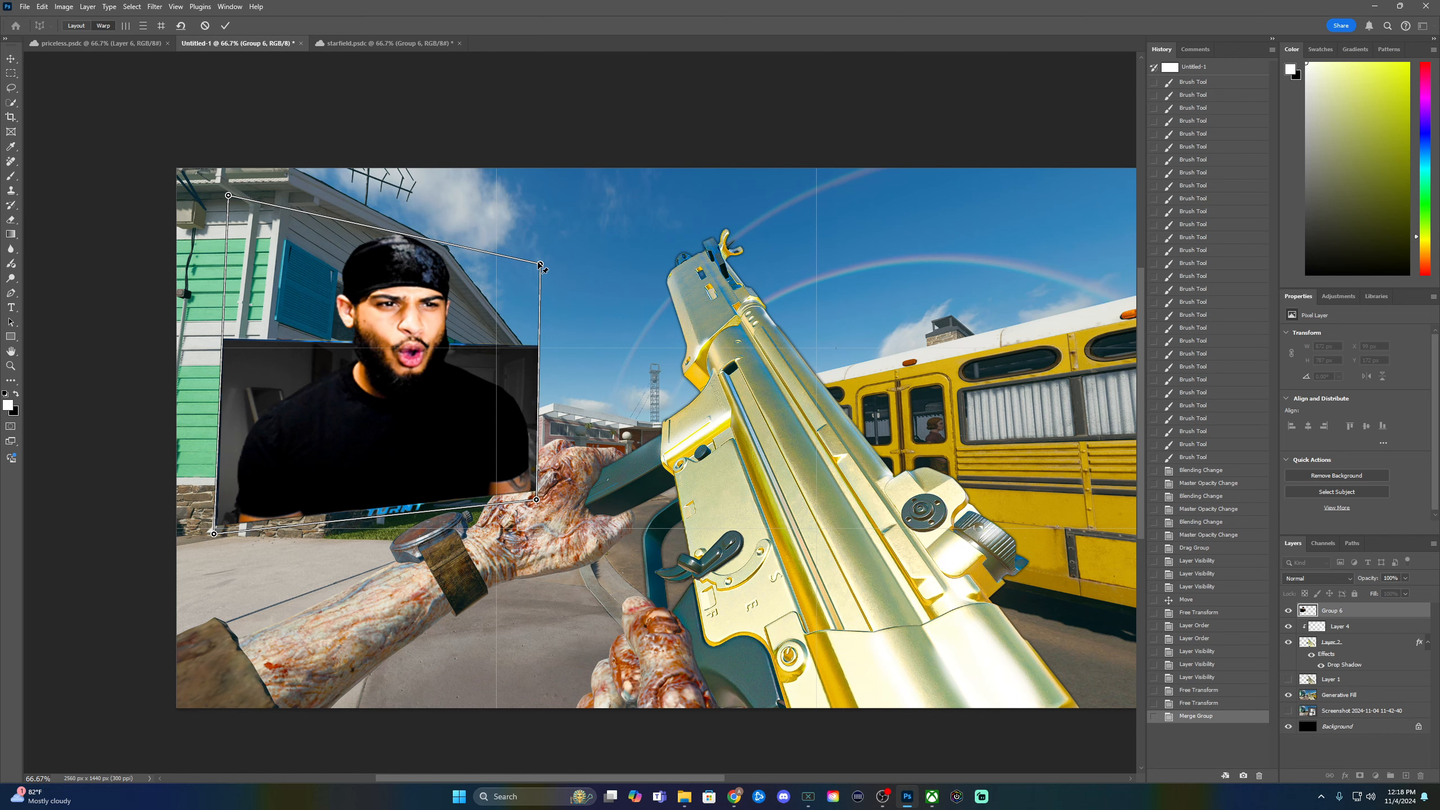
drag(541, 266, 537, 261)
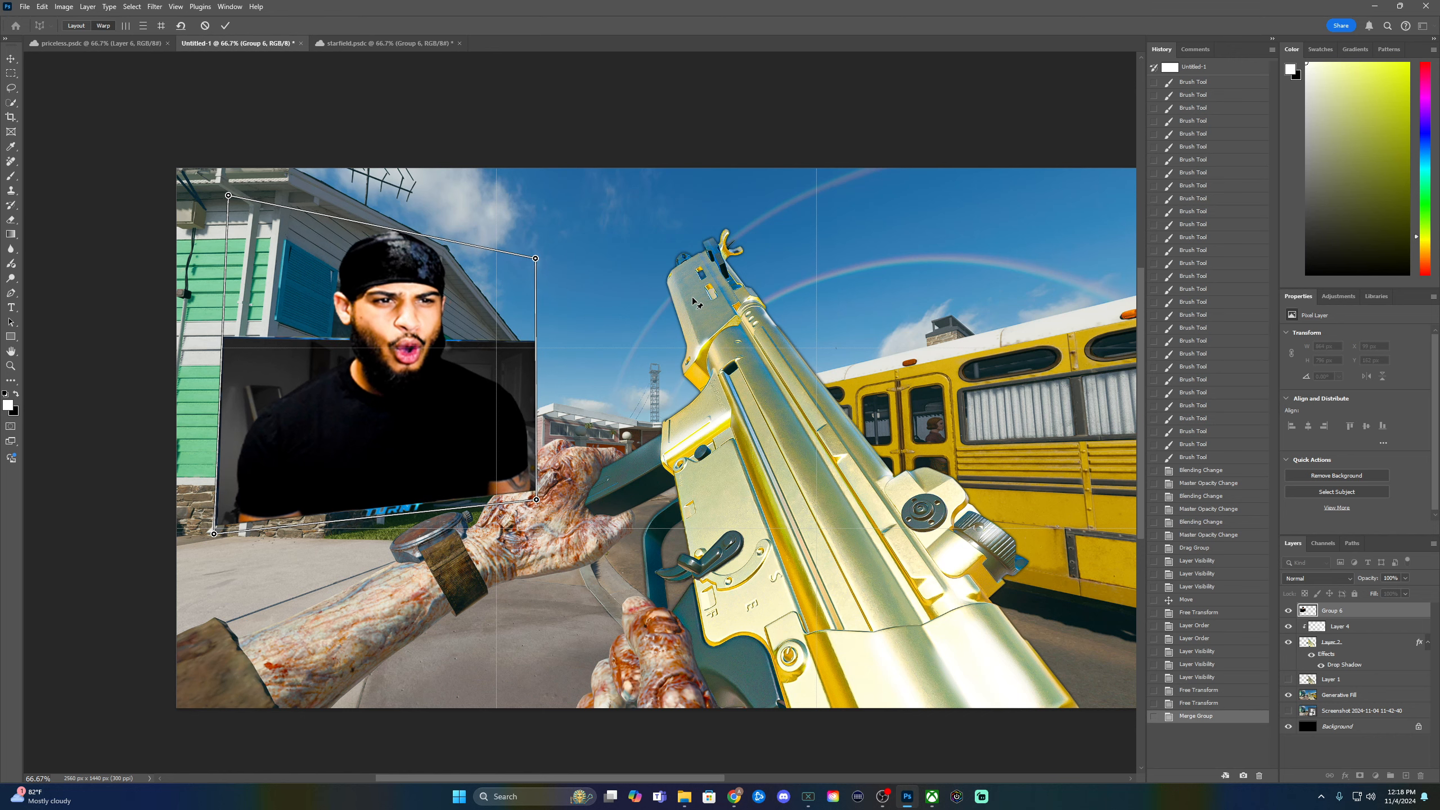
- Pull all four warp corners inward while judging the perspective at 25% zoom
key(ctrl+minus)
key(ctrl+minus)
key(ctrl+minus)
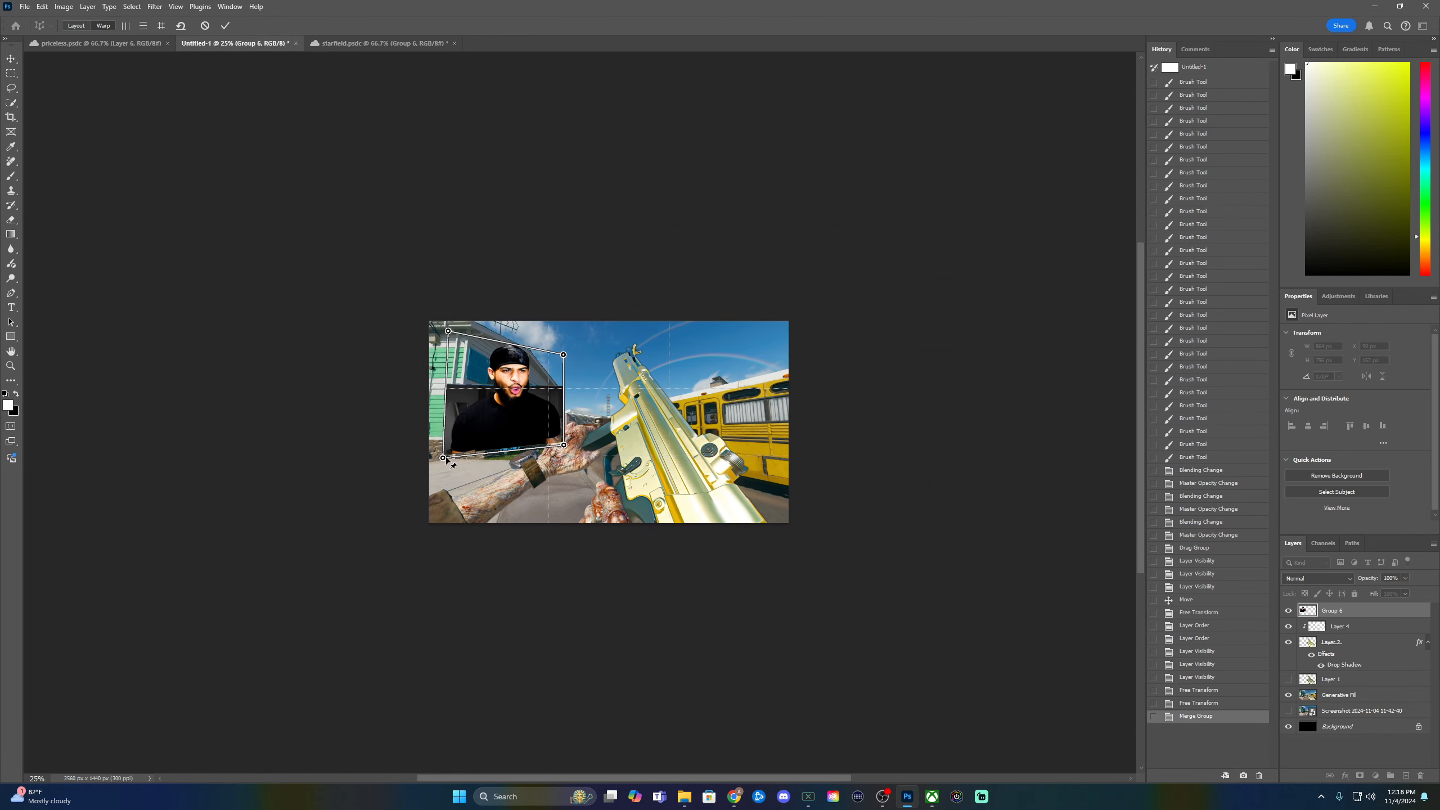
drag(444, 459, 450, 450)
drag(448, 331, 455, 338)
drag(566, 357, 560, 364)
drag(564, 447, 551, 442)
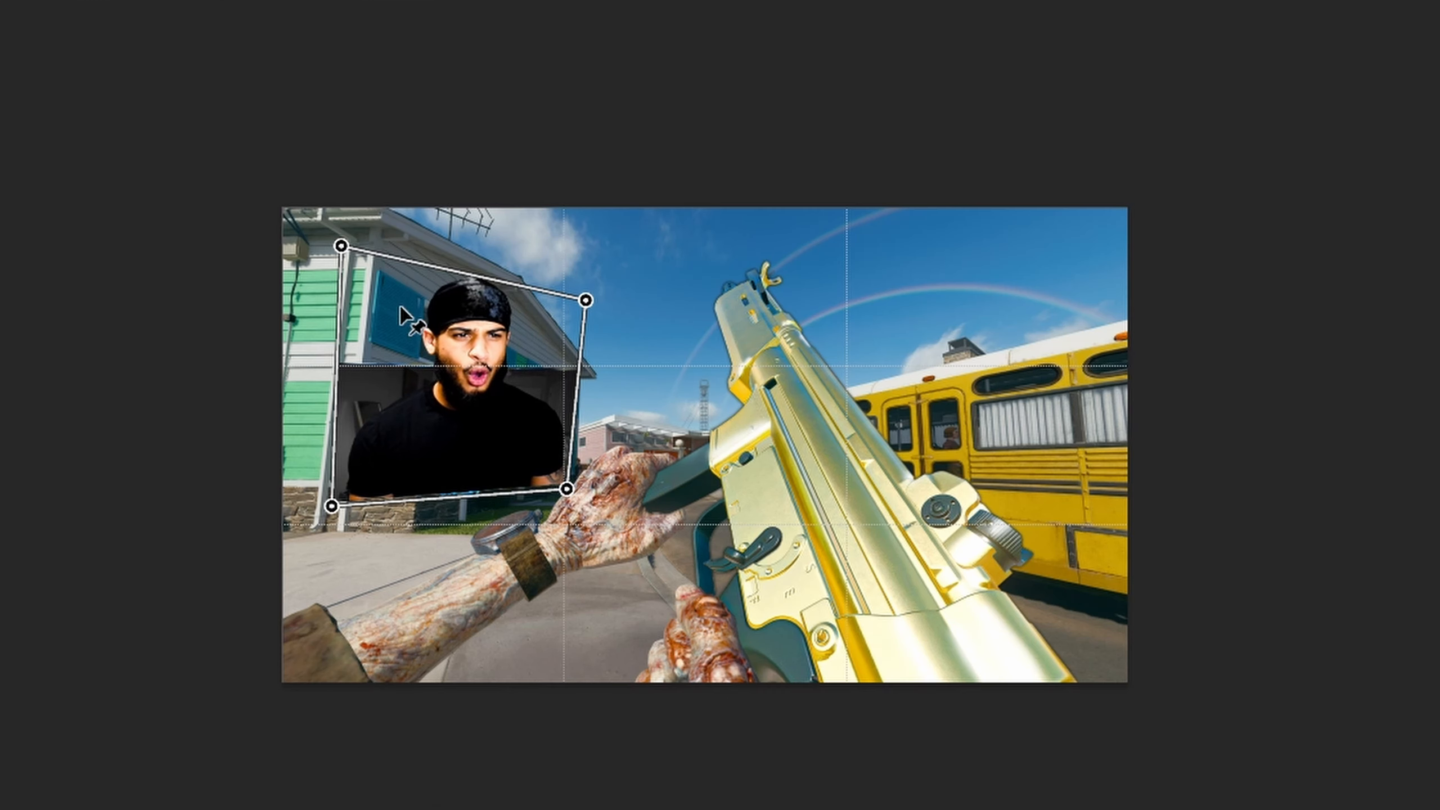
- Bring the left warp corners further in, fine-tune the right ones, and apply the perspective warp
mouse_move(332, 506)
mouse_down()
mouse_move(339, 487)
mouse_move(345, 505)
mouse_up()
drag(341, 246, 363, 272)
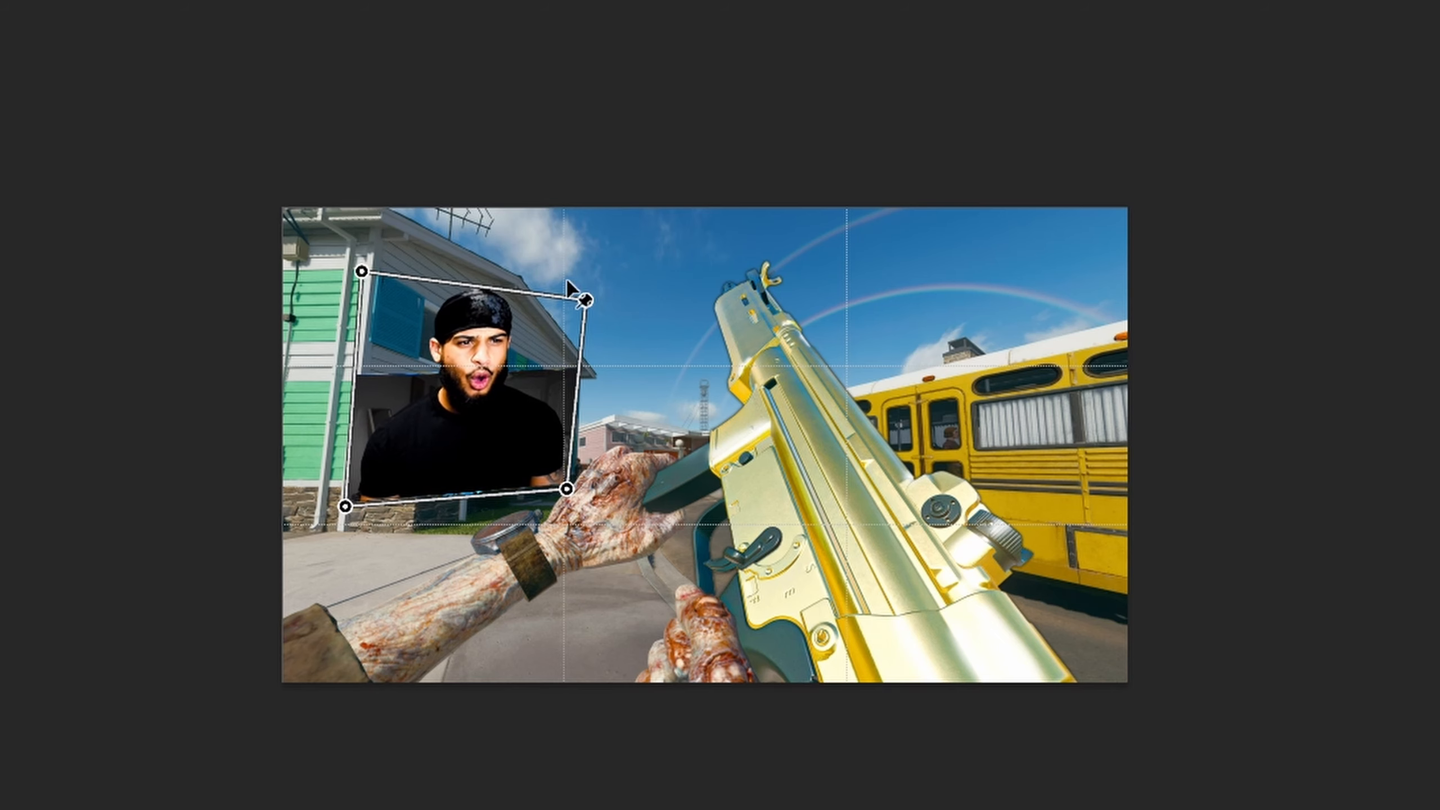
drag(586, 300, 579, 306)
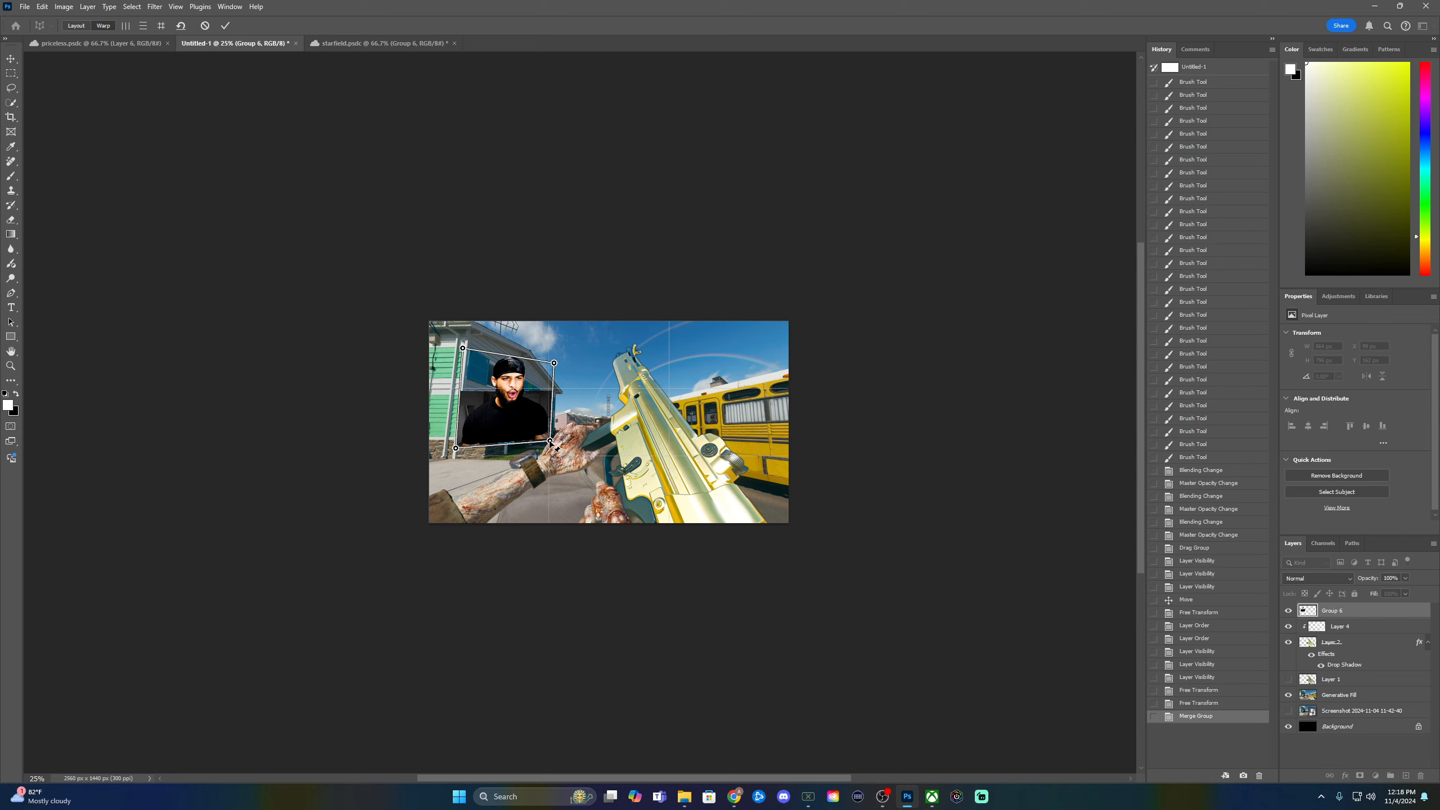
drag(550, 443, 550, 441)
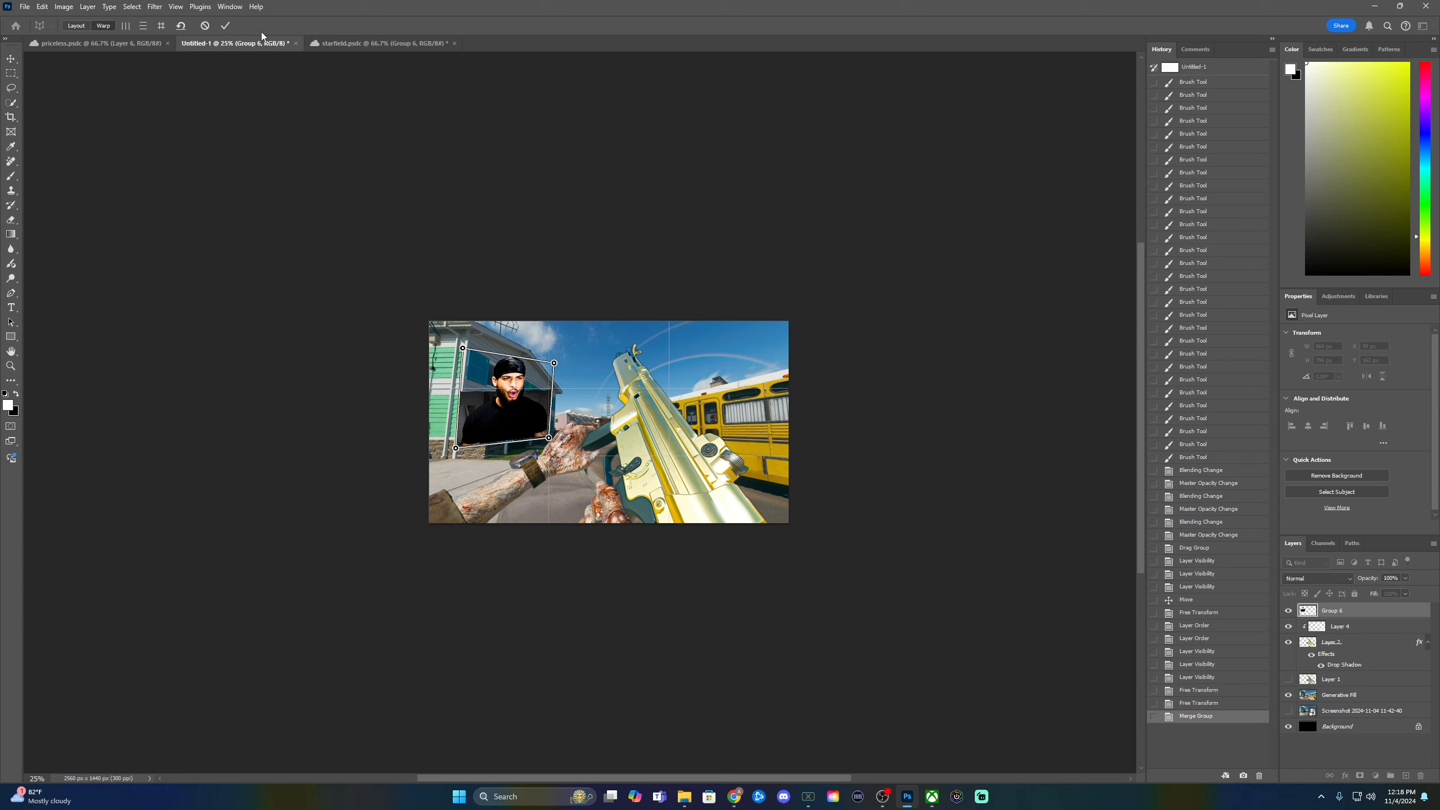
click(226, 26)
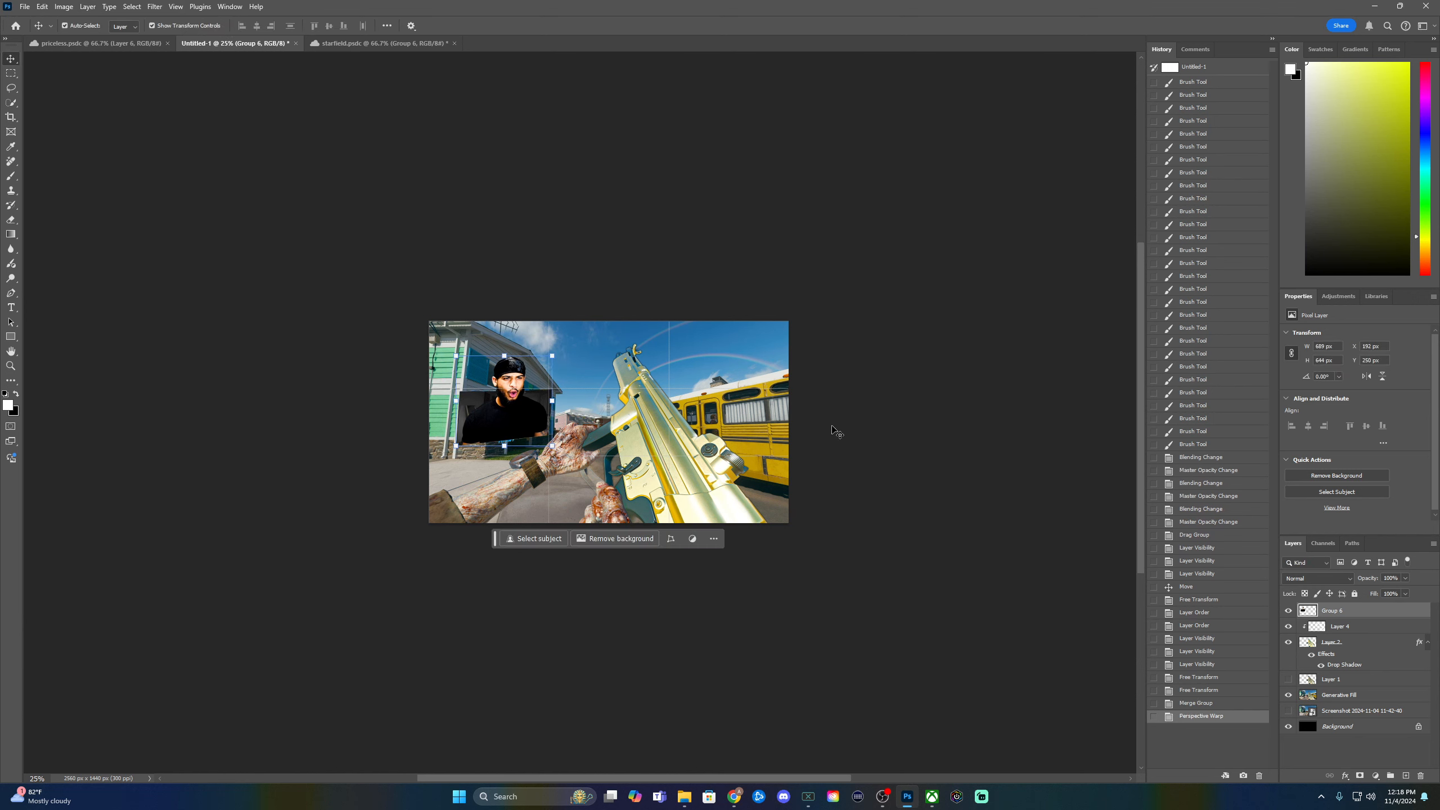
- Enlarge the warped Group 6 to about 927 px wide and place it over the house near the canvas's upper edge
key(ctrl+t)
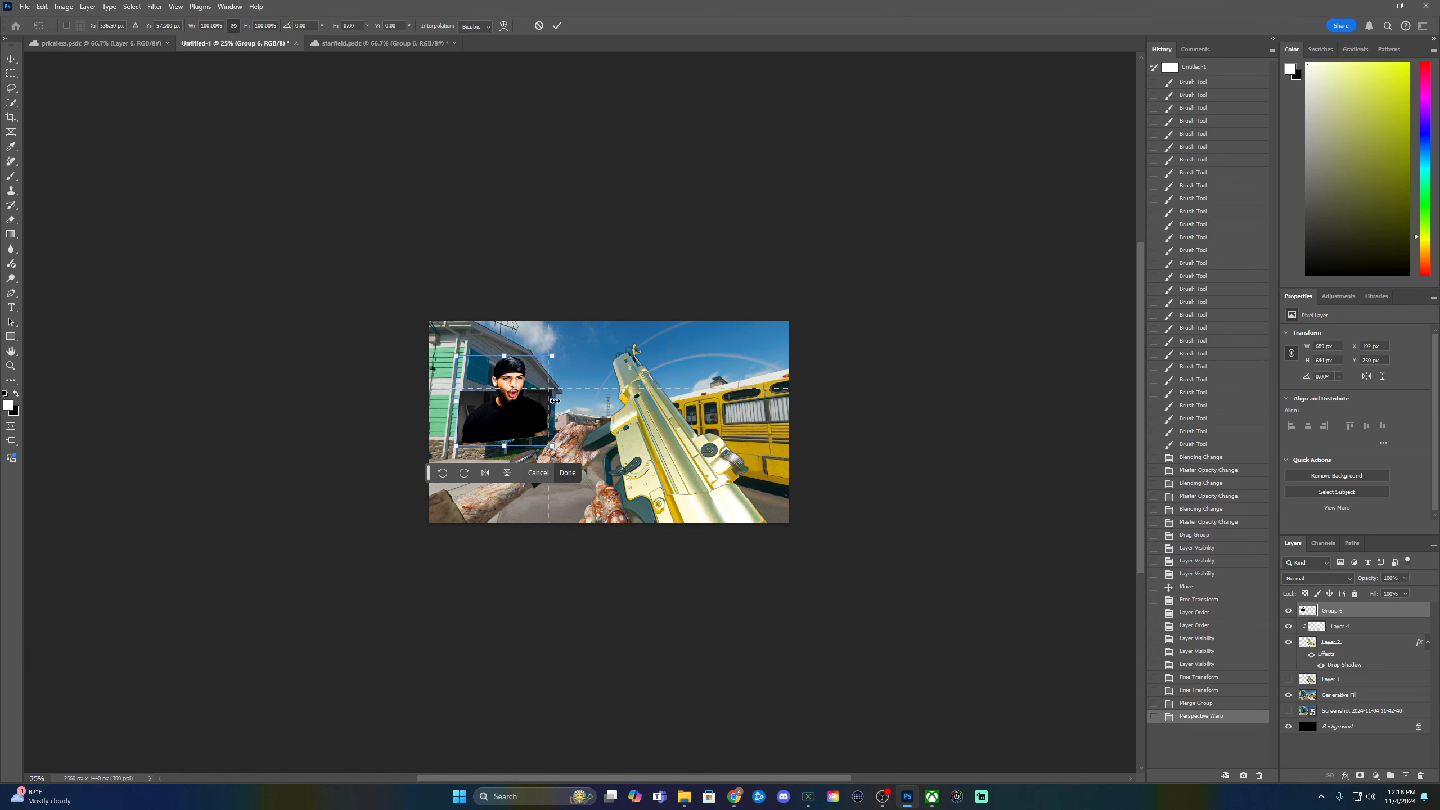
drag(555, 401, 503, 411)
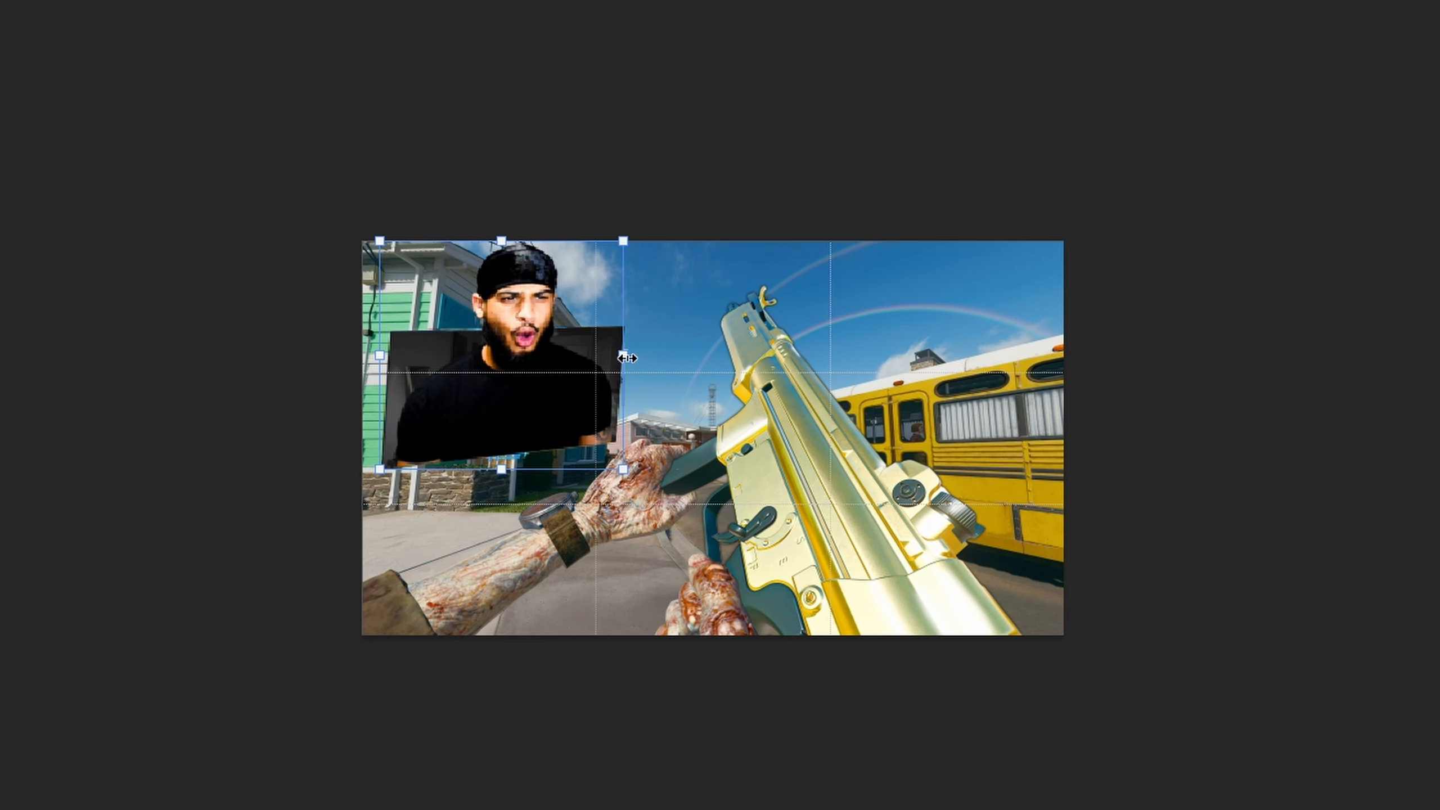
mouse_move(563, 379)
mouse_down()
mouse_move(634, 359)
mouse_move(540, 379)
mouse_up()
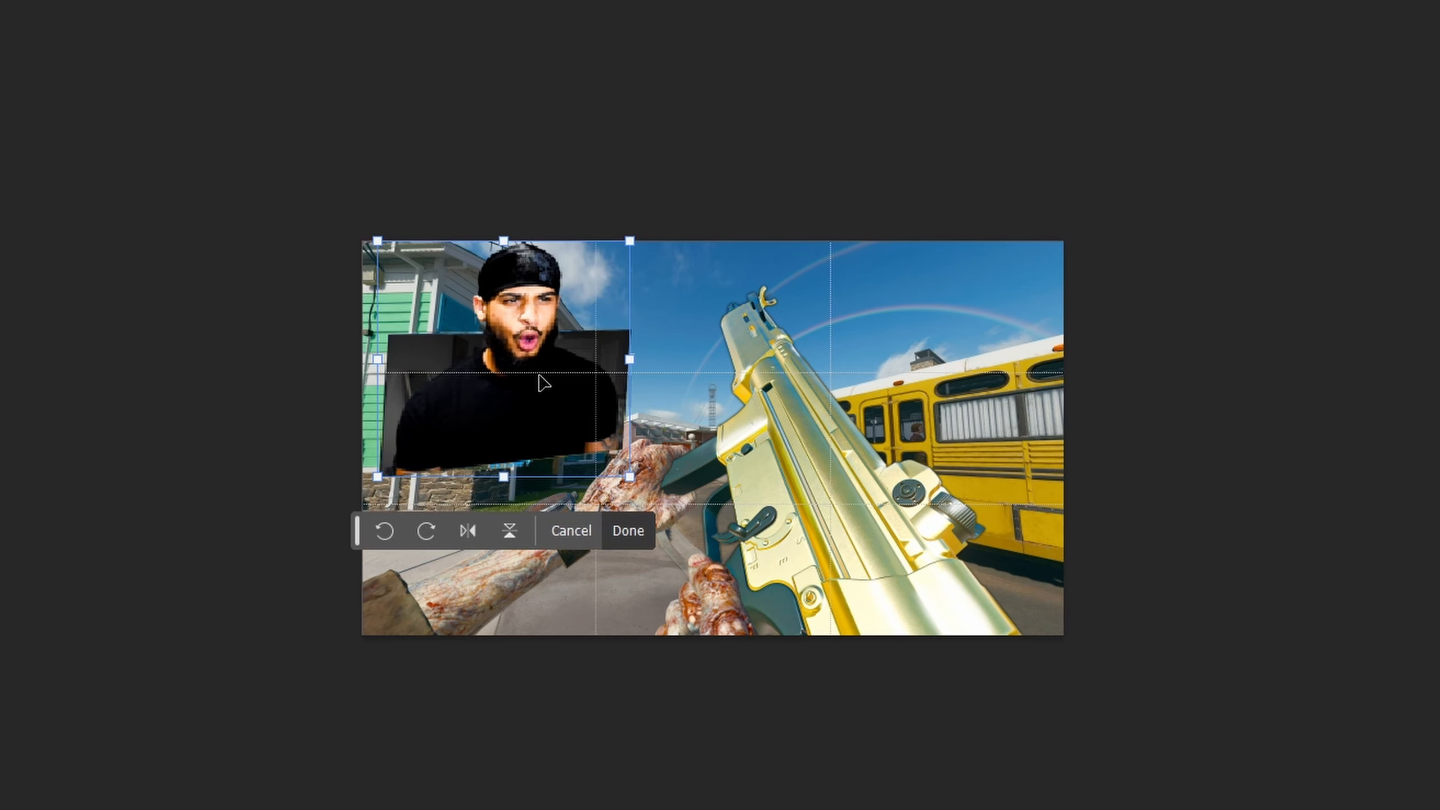
- Nudge the enlarged Group 6 slightly left and down, and apply the transform
key(Down)
key(Left)
key(Left)
key(Left)
key(Left)
key(Down)
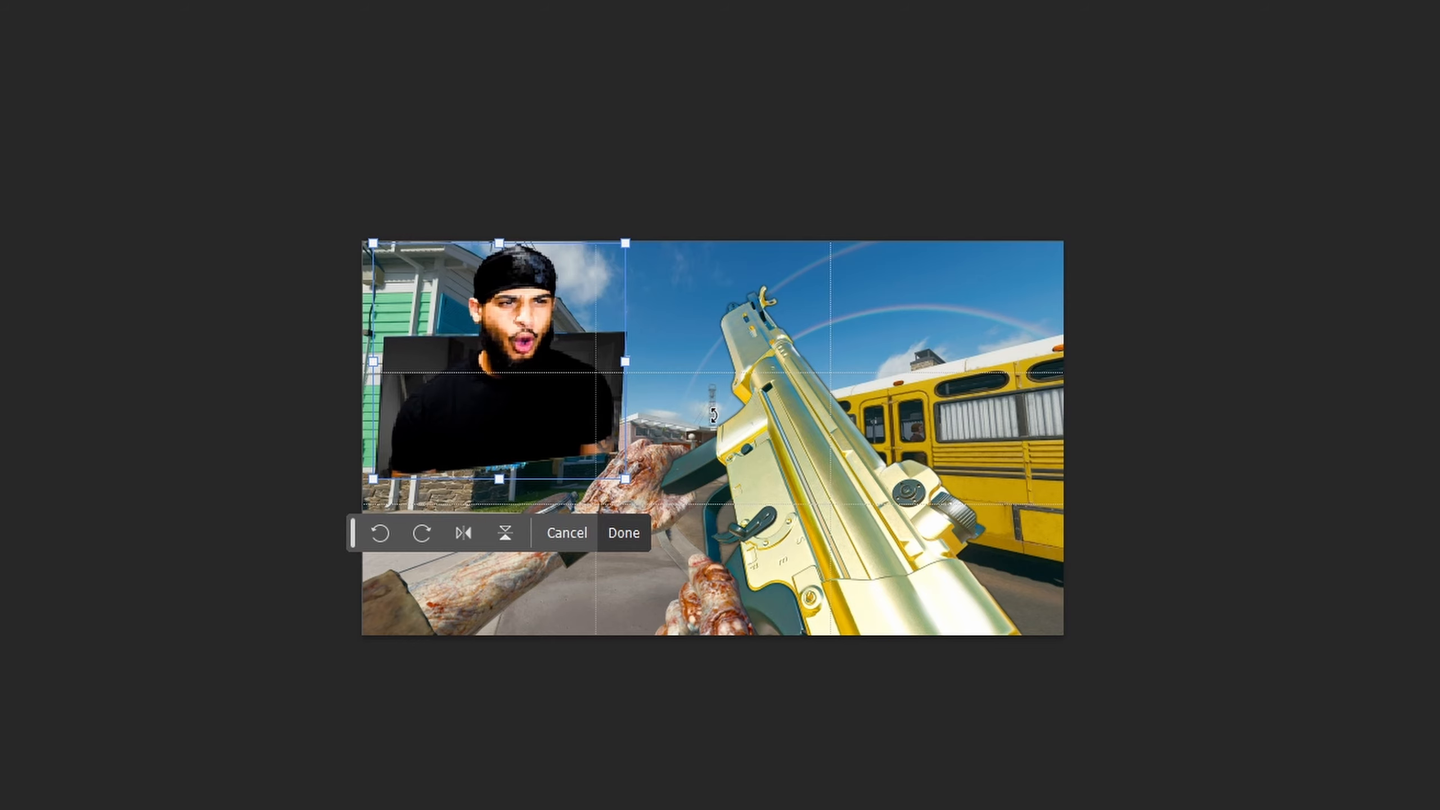
key(Left)
key(Left)
key(Left)
key(Right)
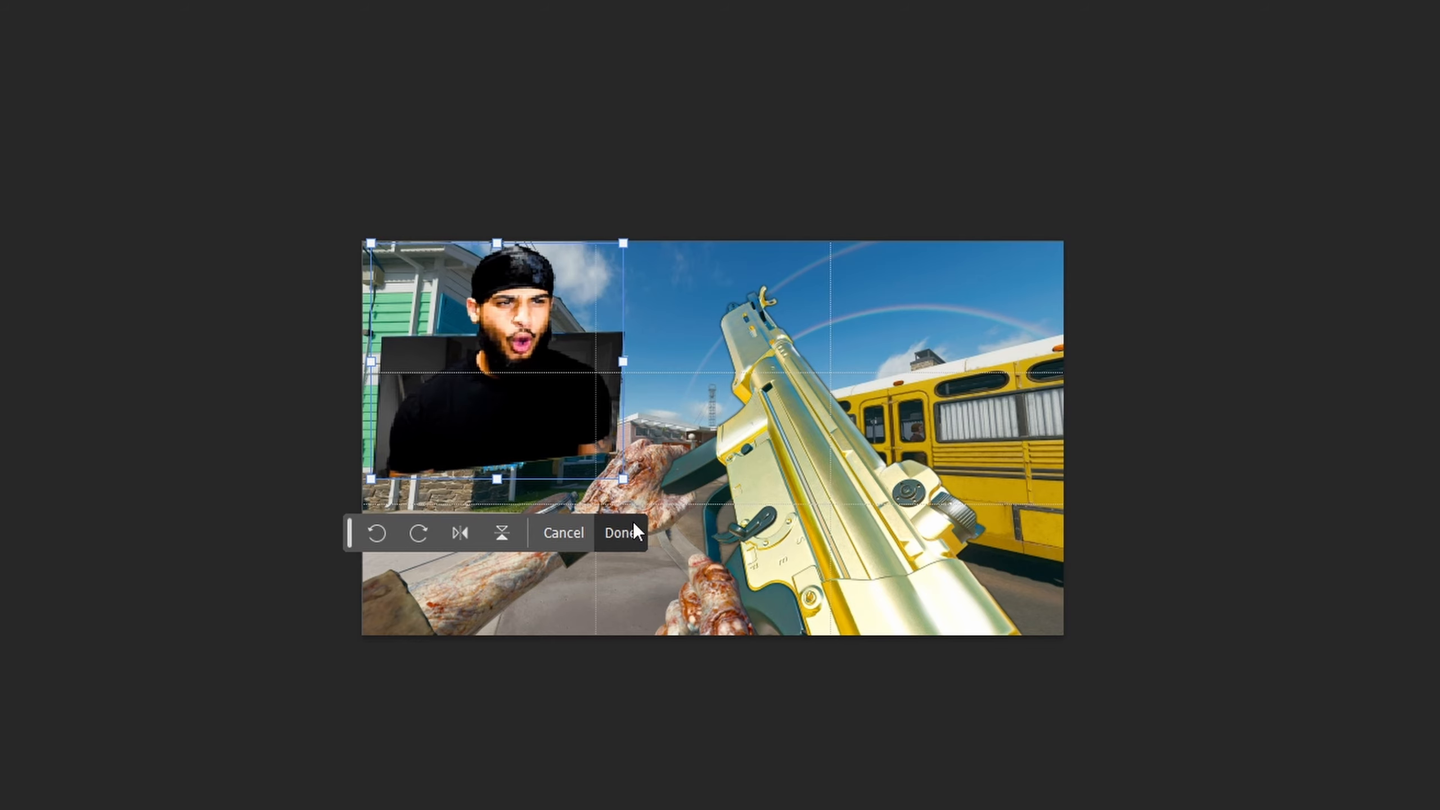
click(628, 534)
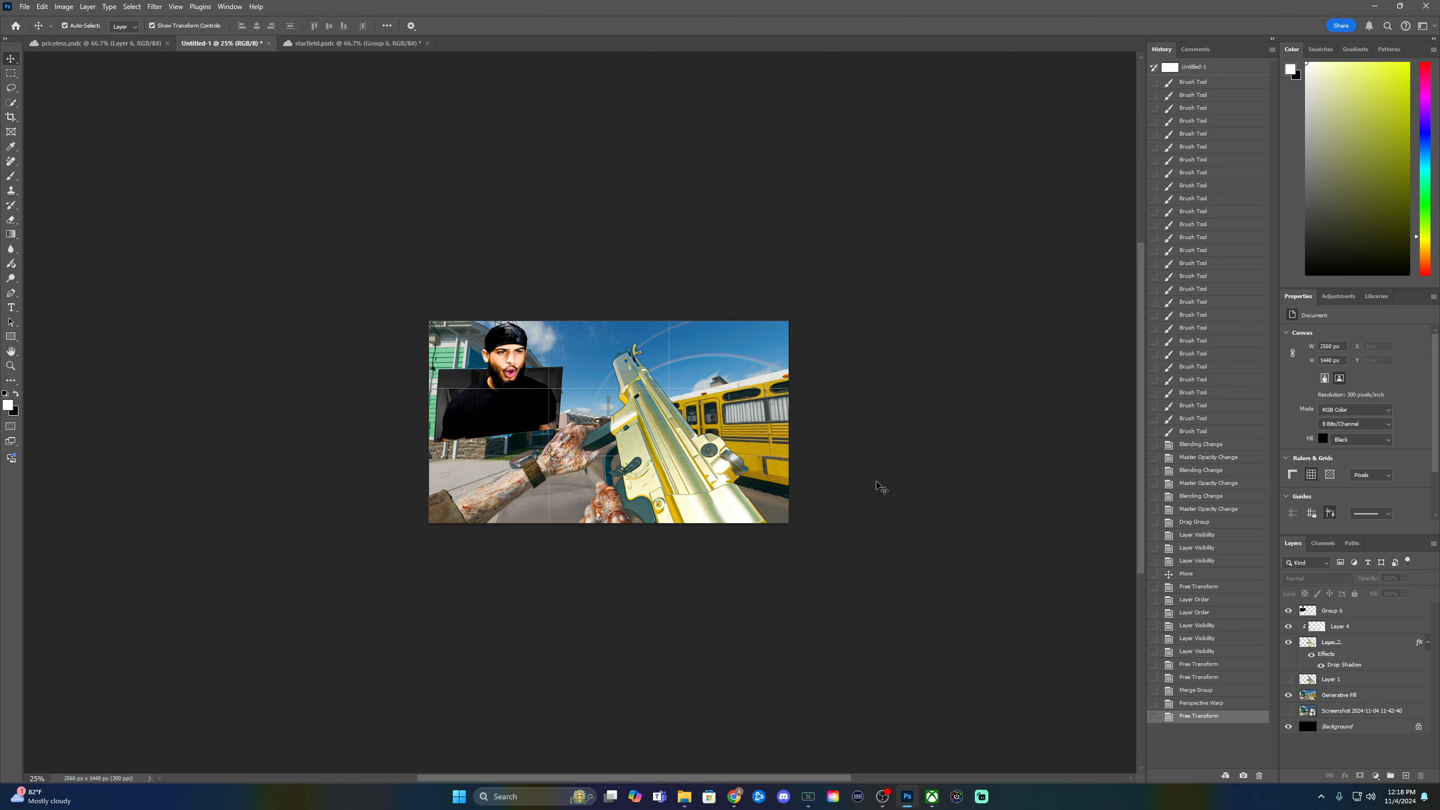
- Add a black Multiply Drop Shadow layer effect to Group 6
key(ctrl+plus)
key(ctrl+plus)
click(1358, 611)
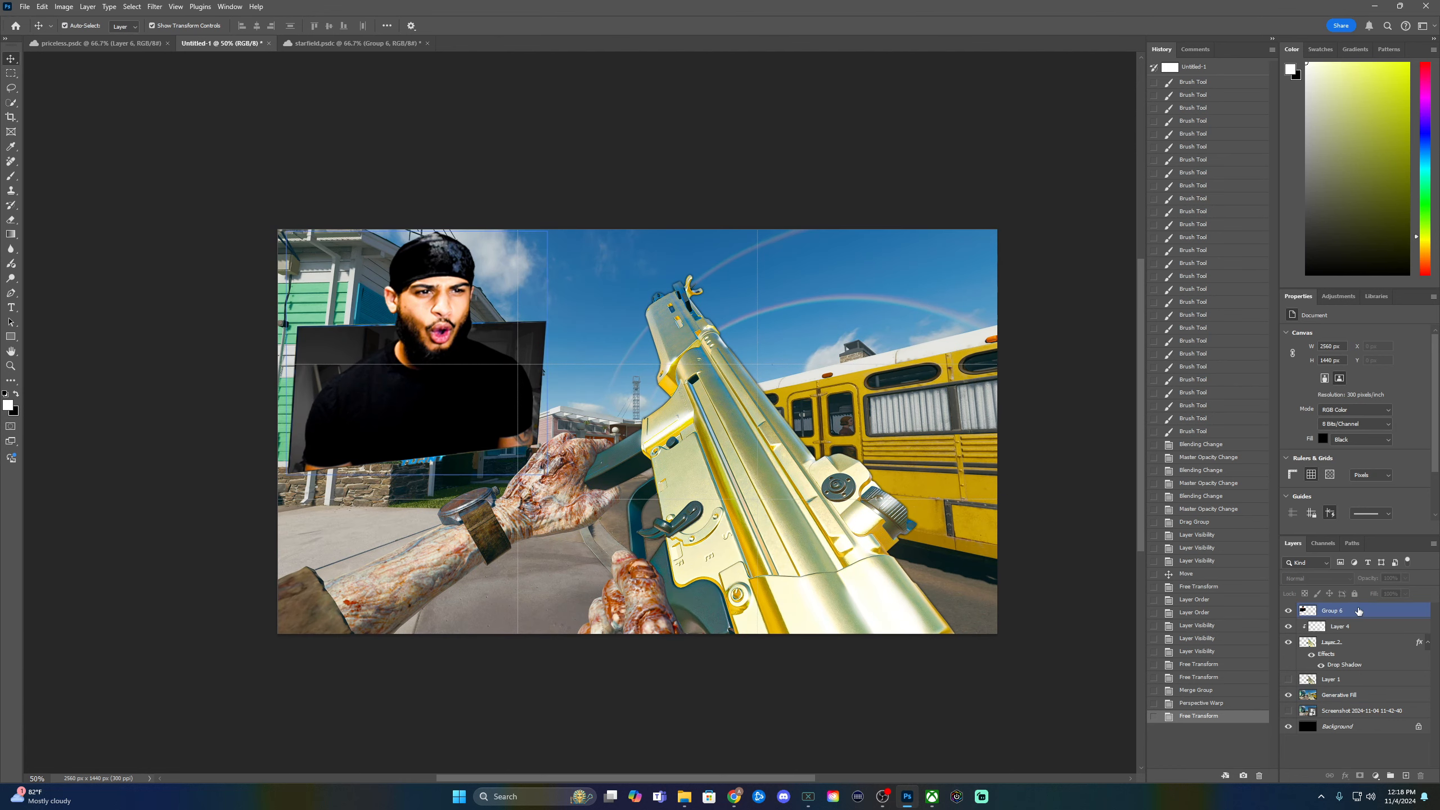
double_click(1355, 611)
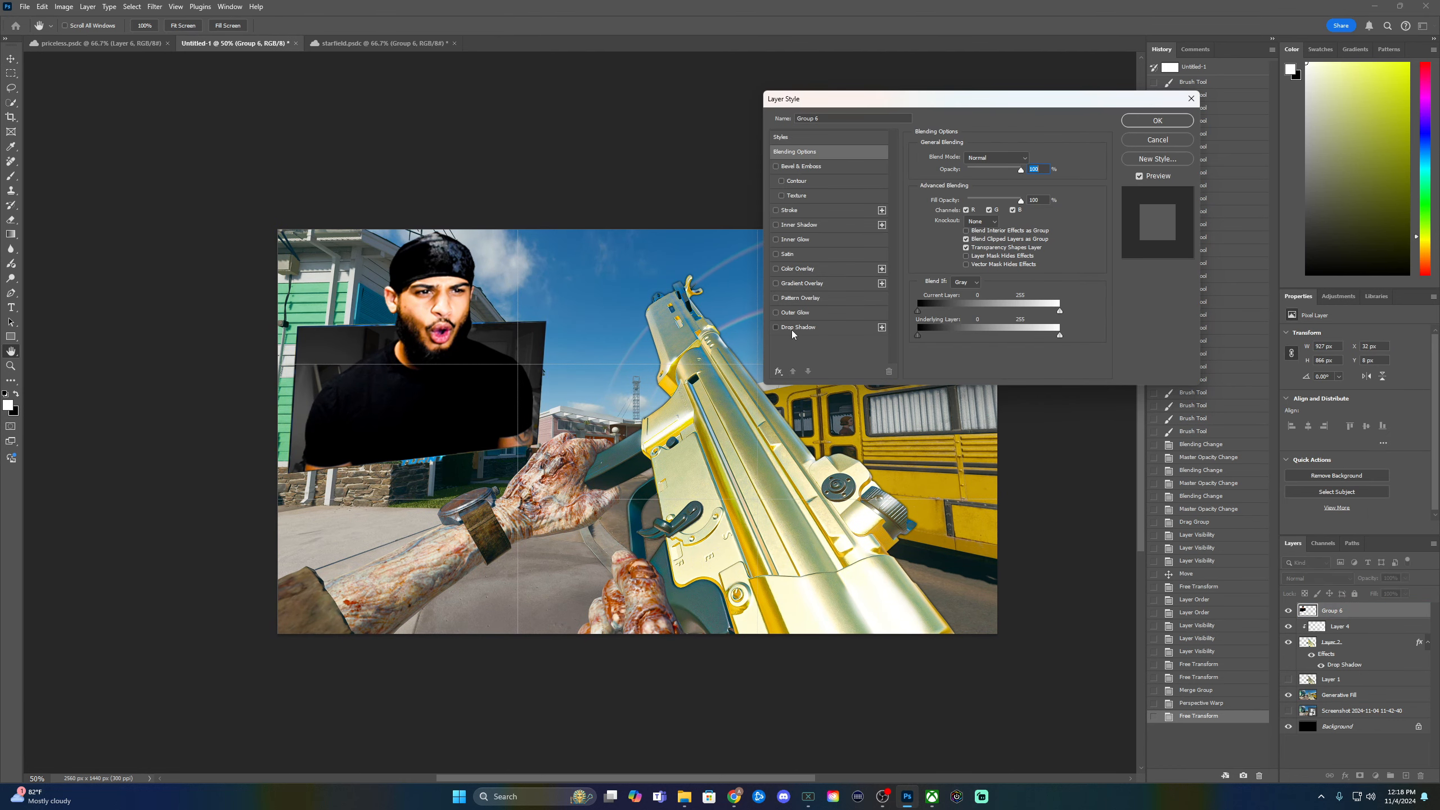
click(794, 328)
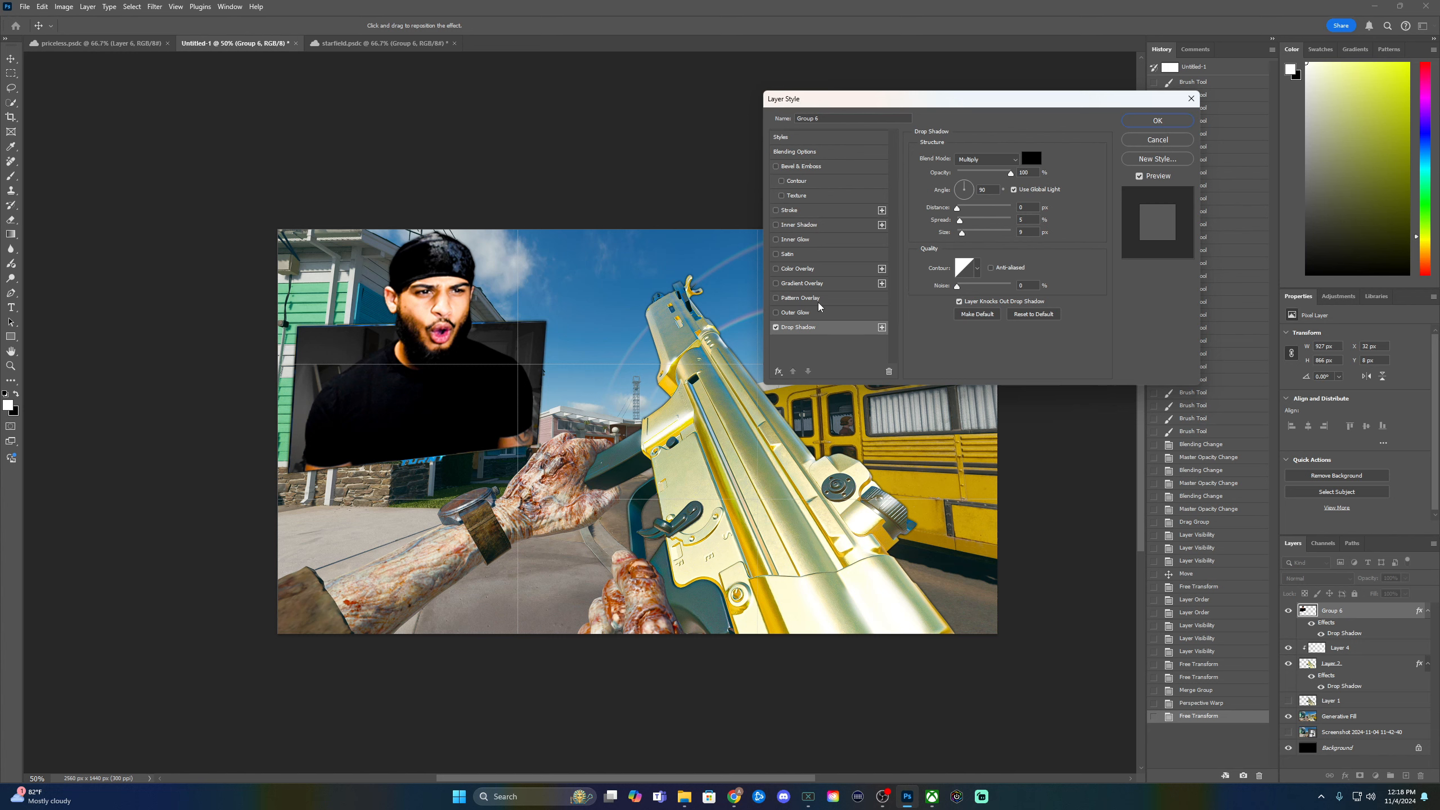
click(1158, 121)
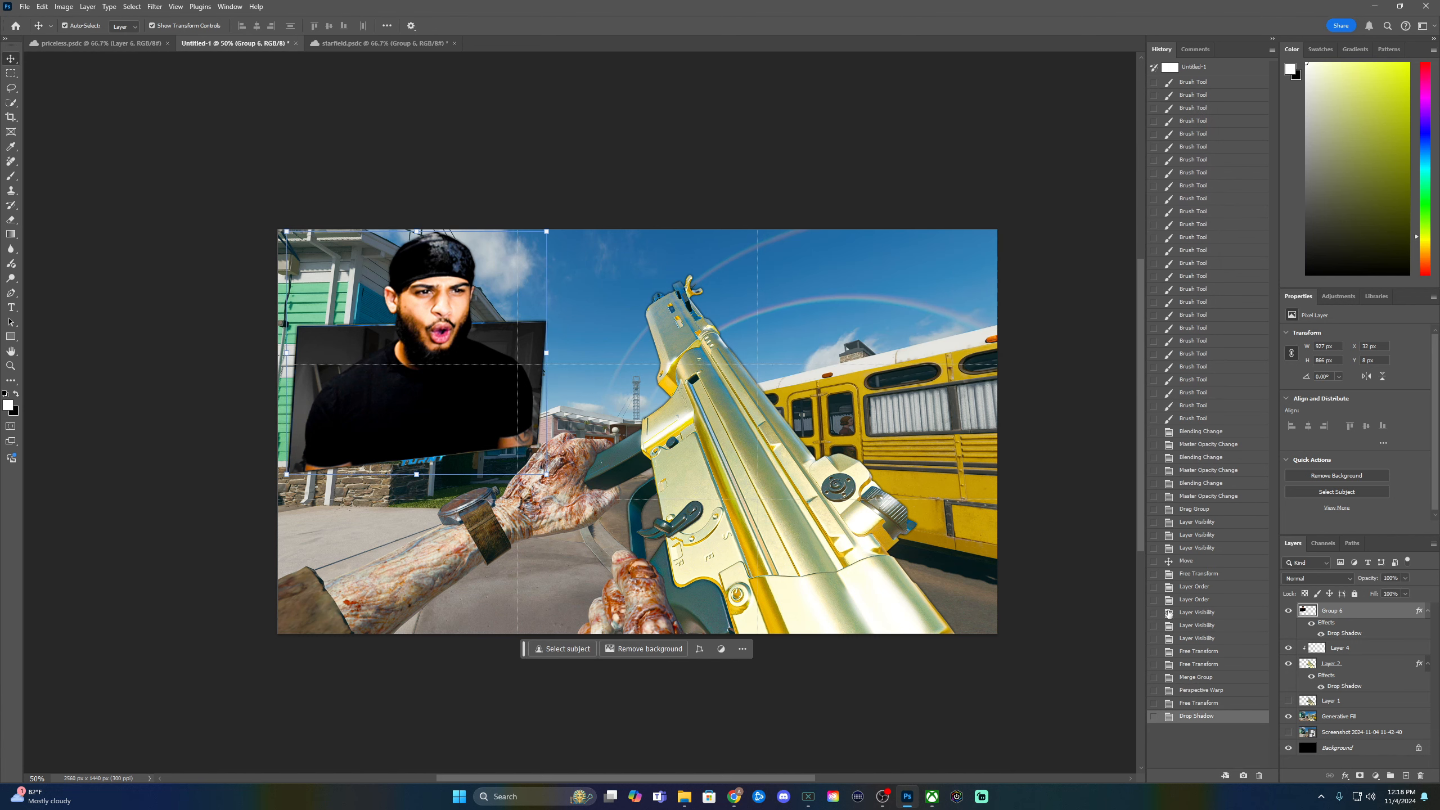
- Reapply the last Camera Raw Filter to the Generative Fill background layer
click(1383, 718)
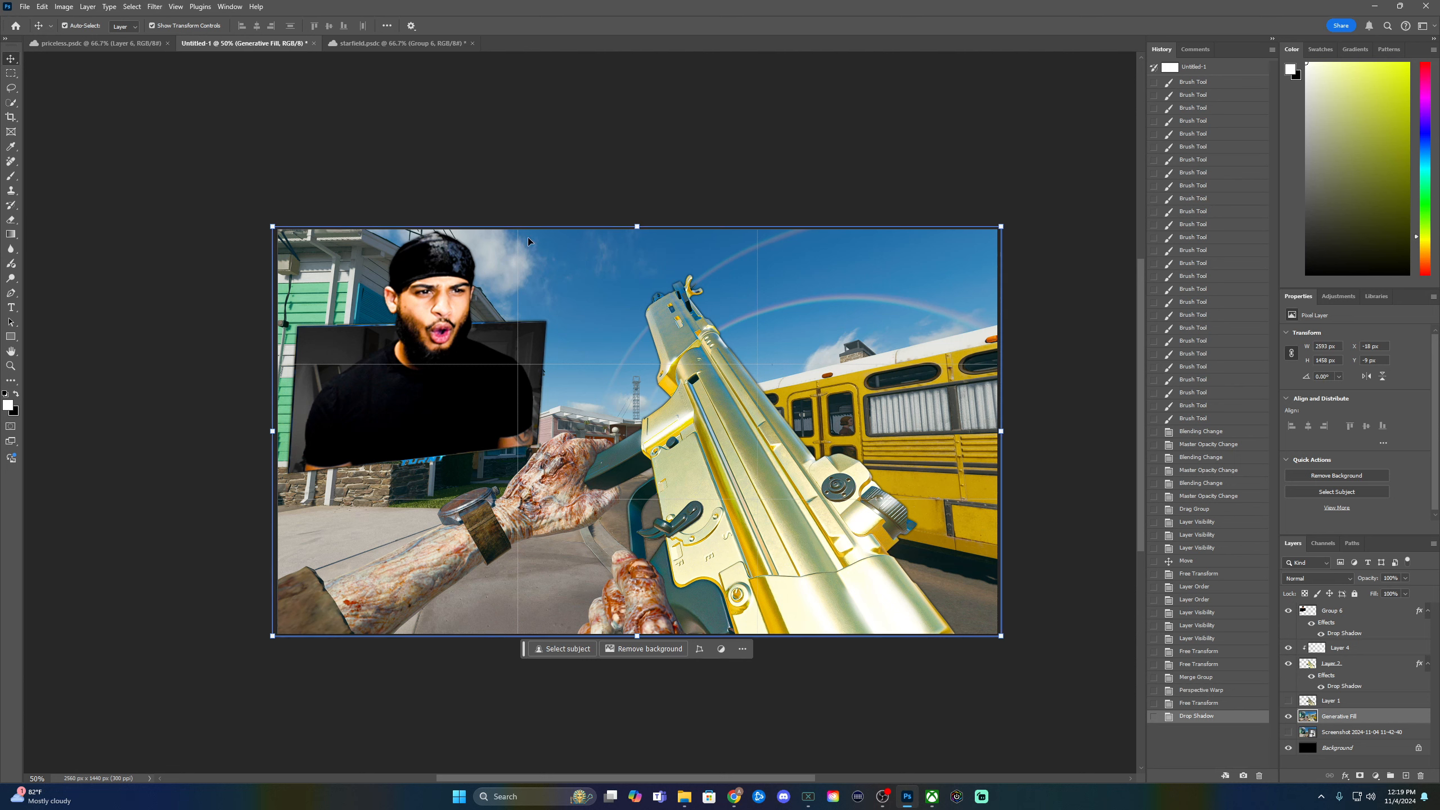
click(154, 7)
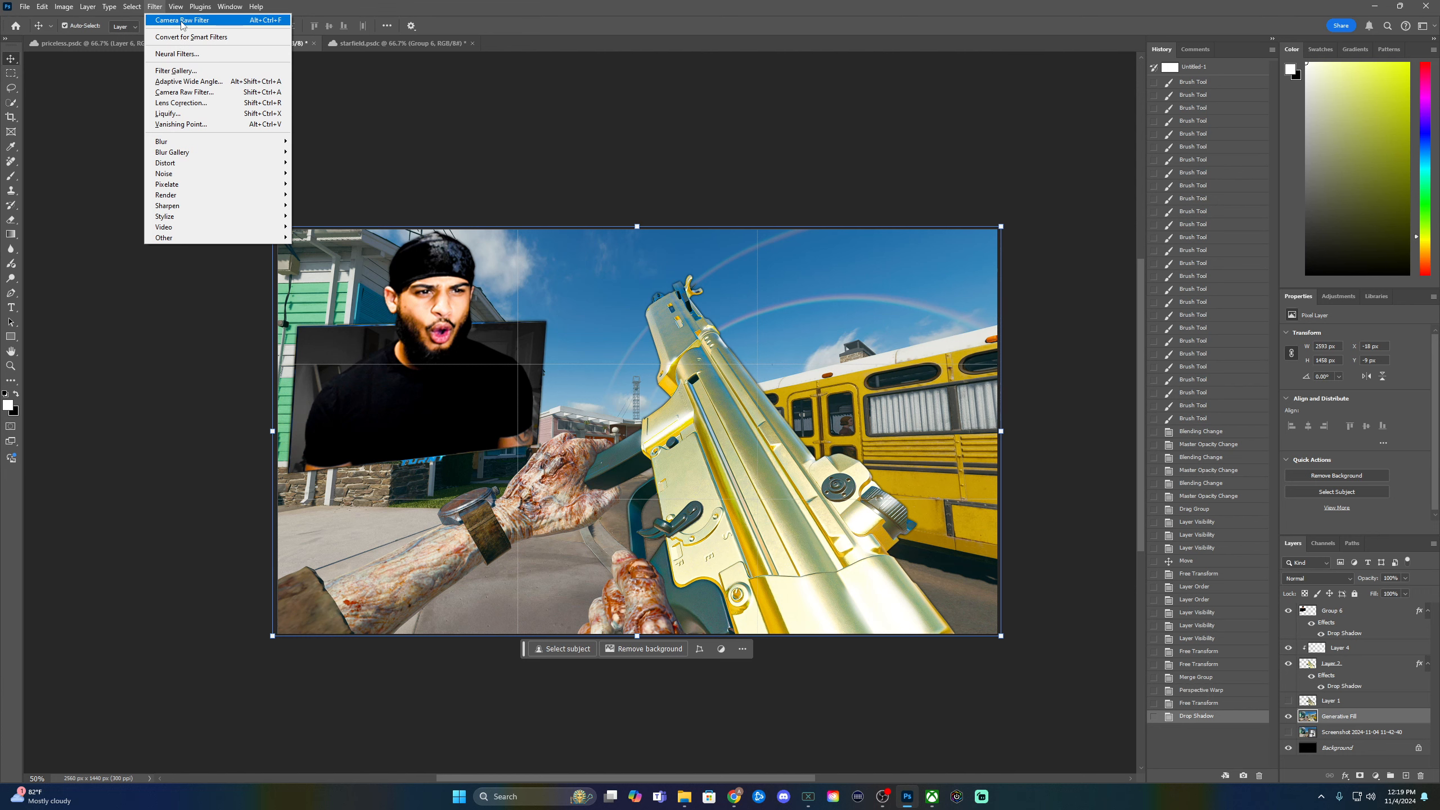
click(182, 20)
- Start another Camera Raw Filter on the background, setting exposure to +0.40, sharpening to 150 and clarity to -100
click(154, 7)
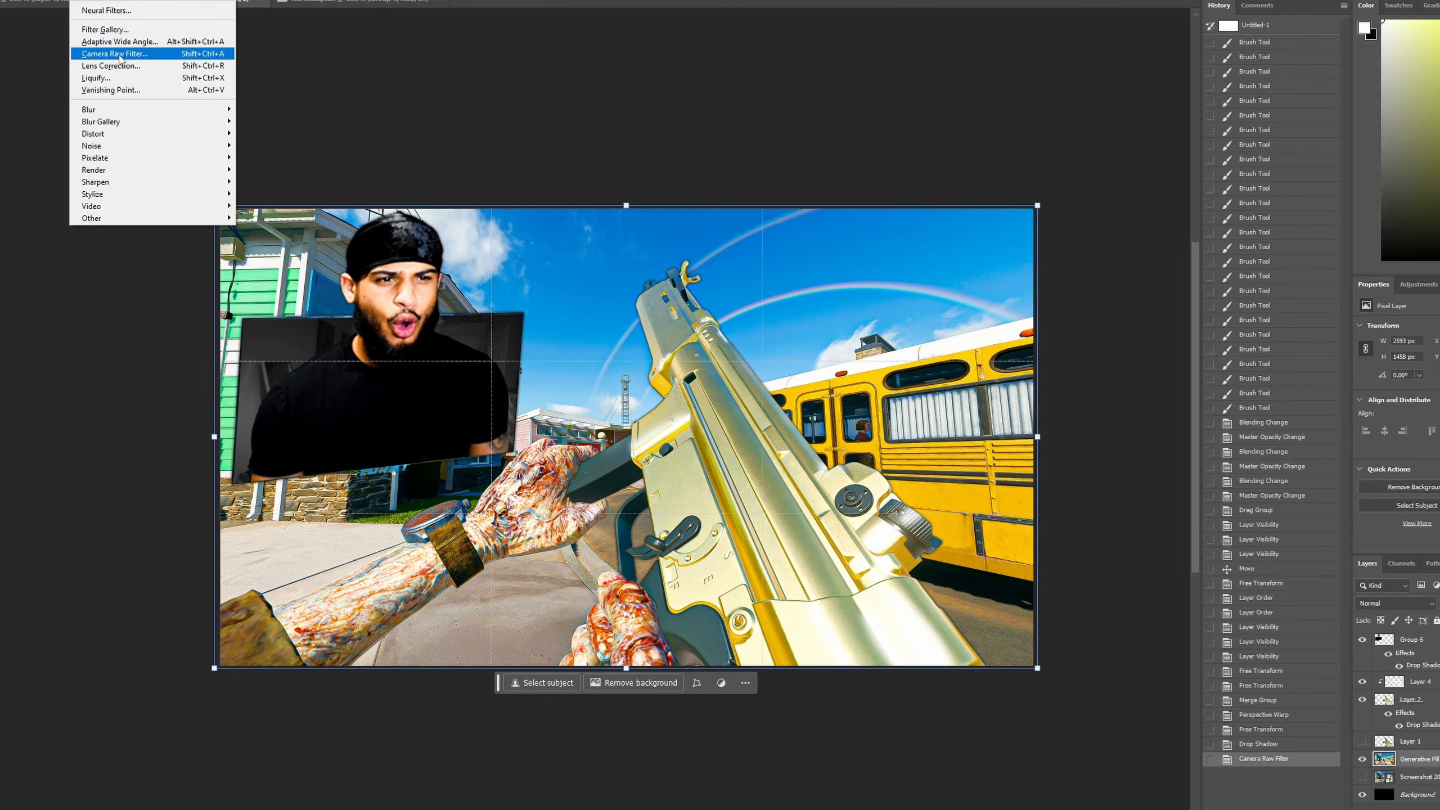
click(119, 55)
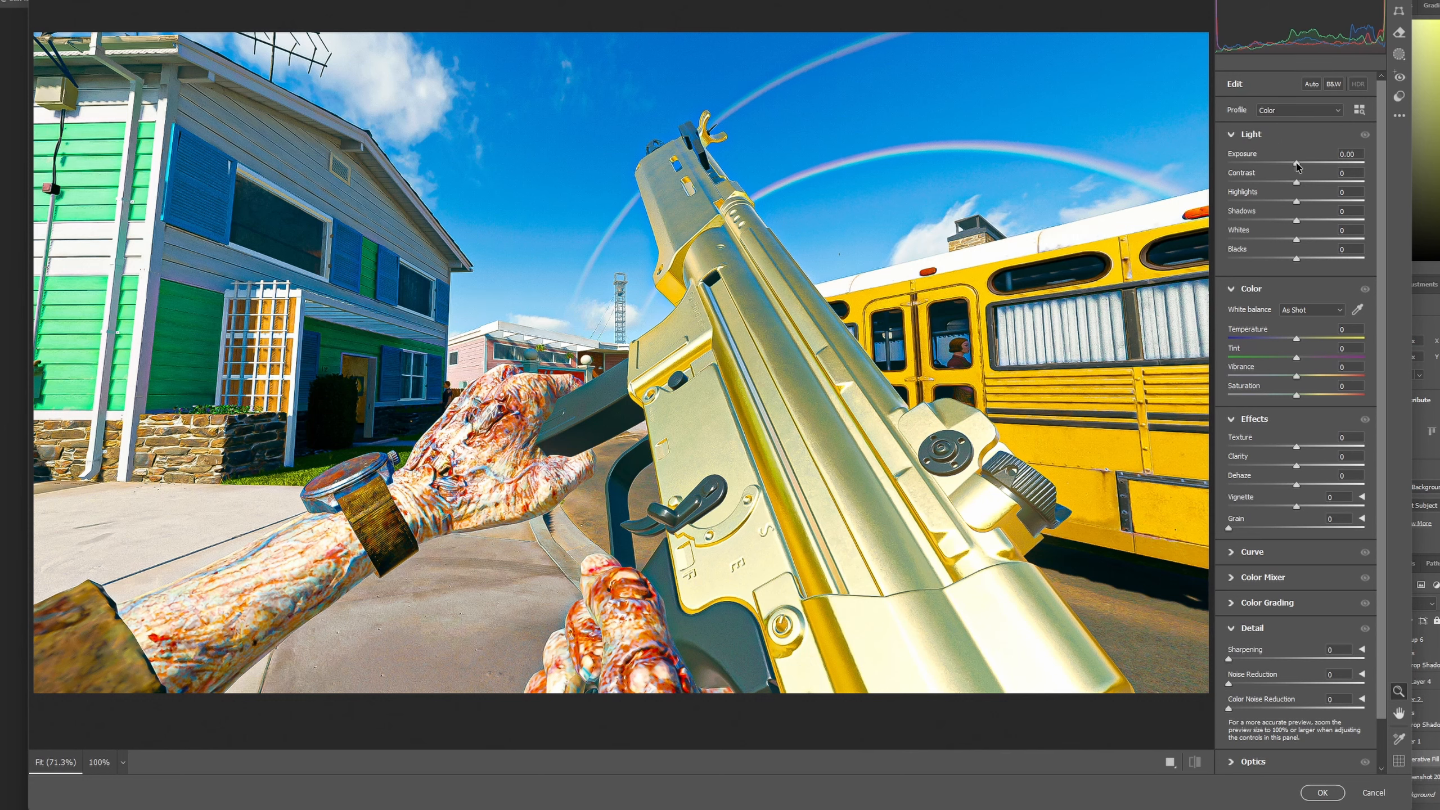
mouse_move(1297, 165)
mouse_down()
mouse_move(1282, 168)
mouse_move(1303, 168)
mouse_up()
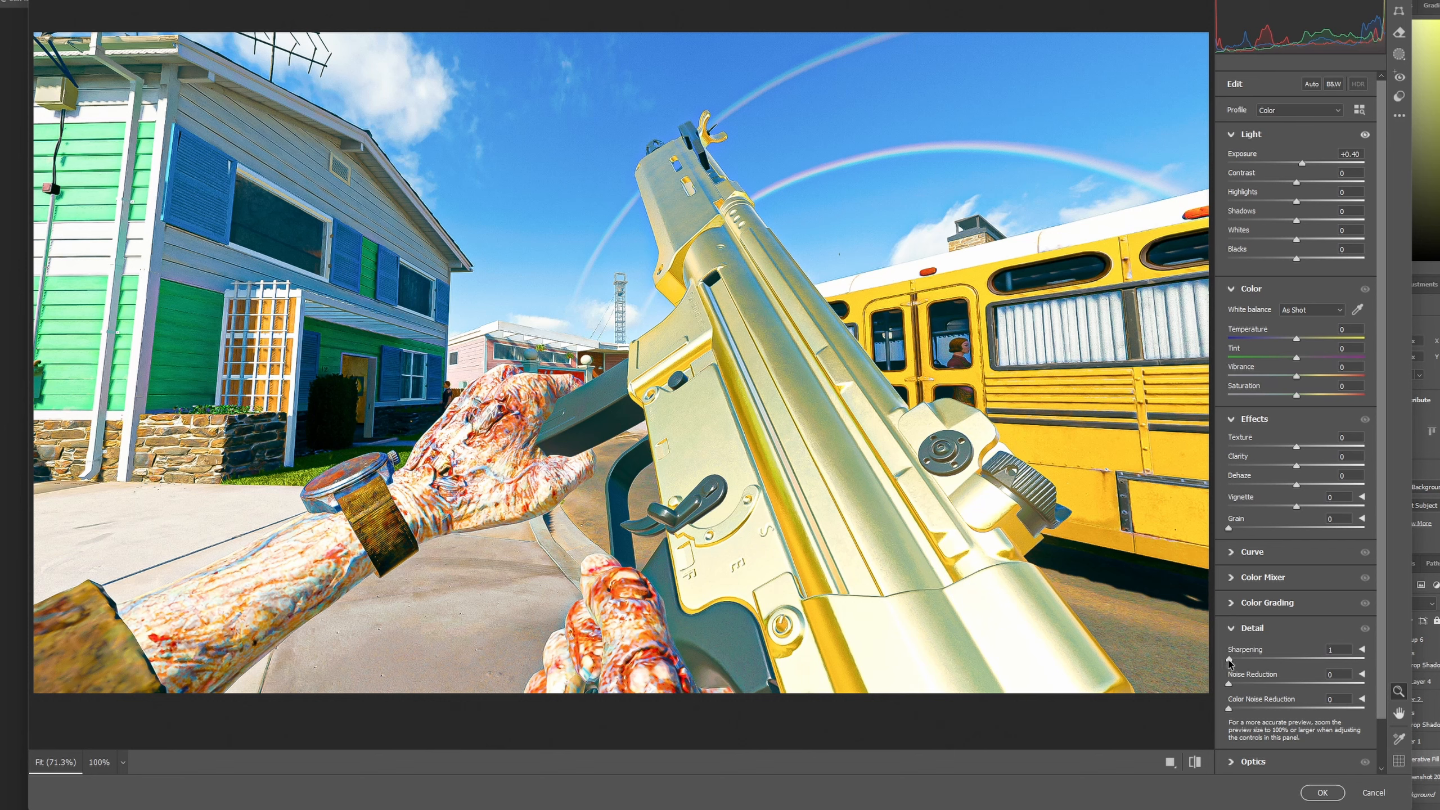
drag(1228, 659, 1400, 653)
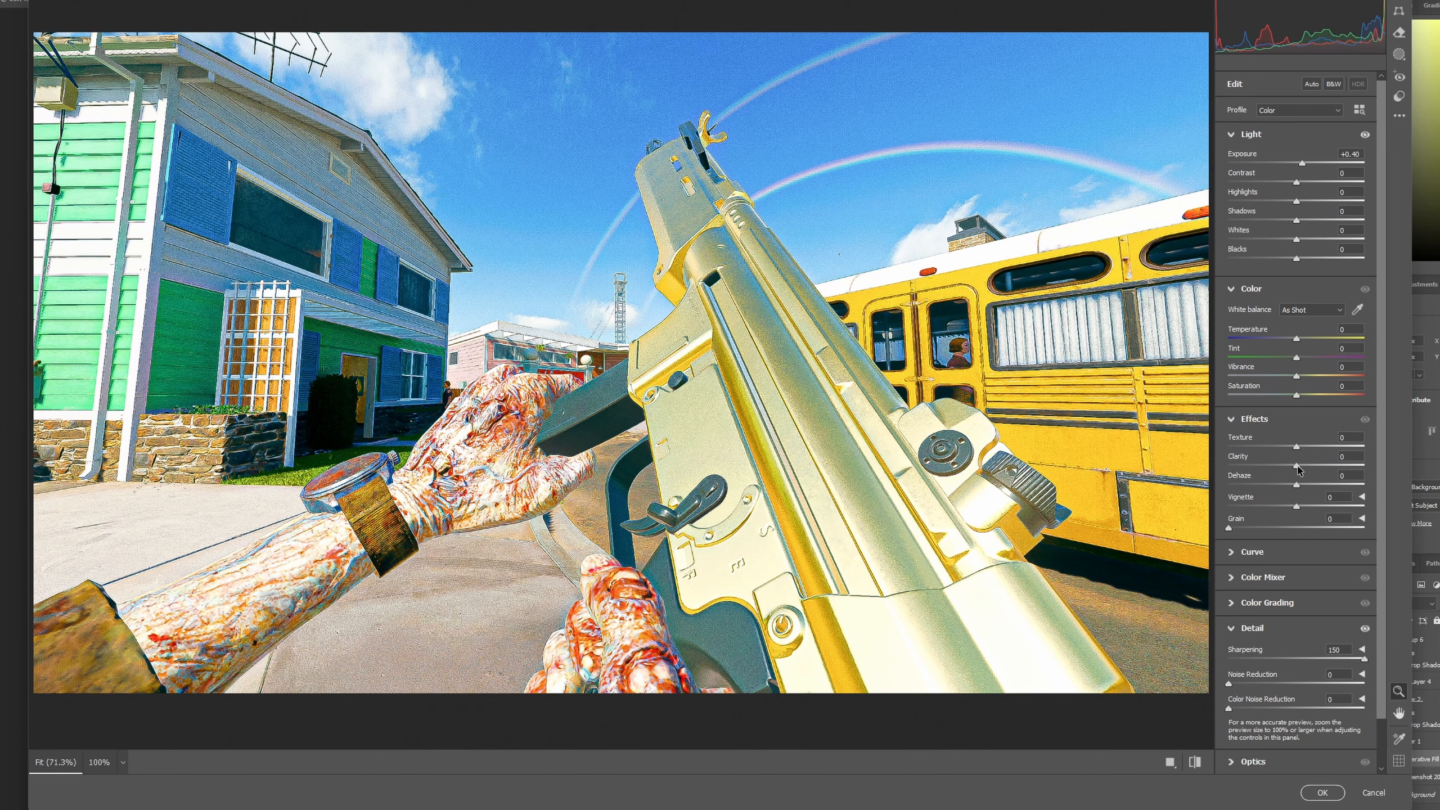
drag(1299, 469, 1204, 475)
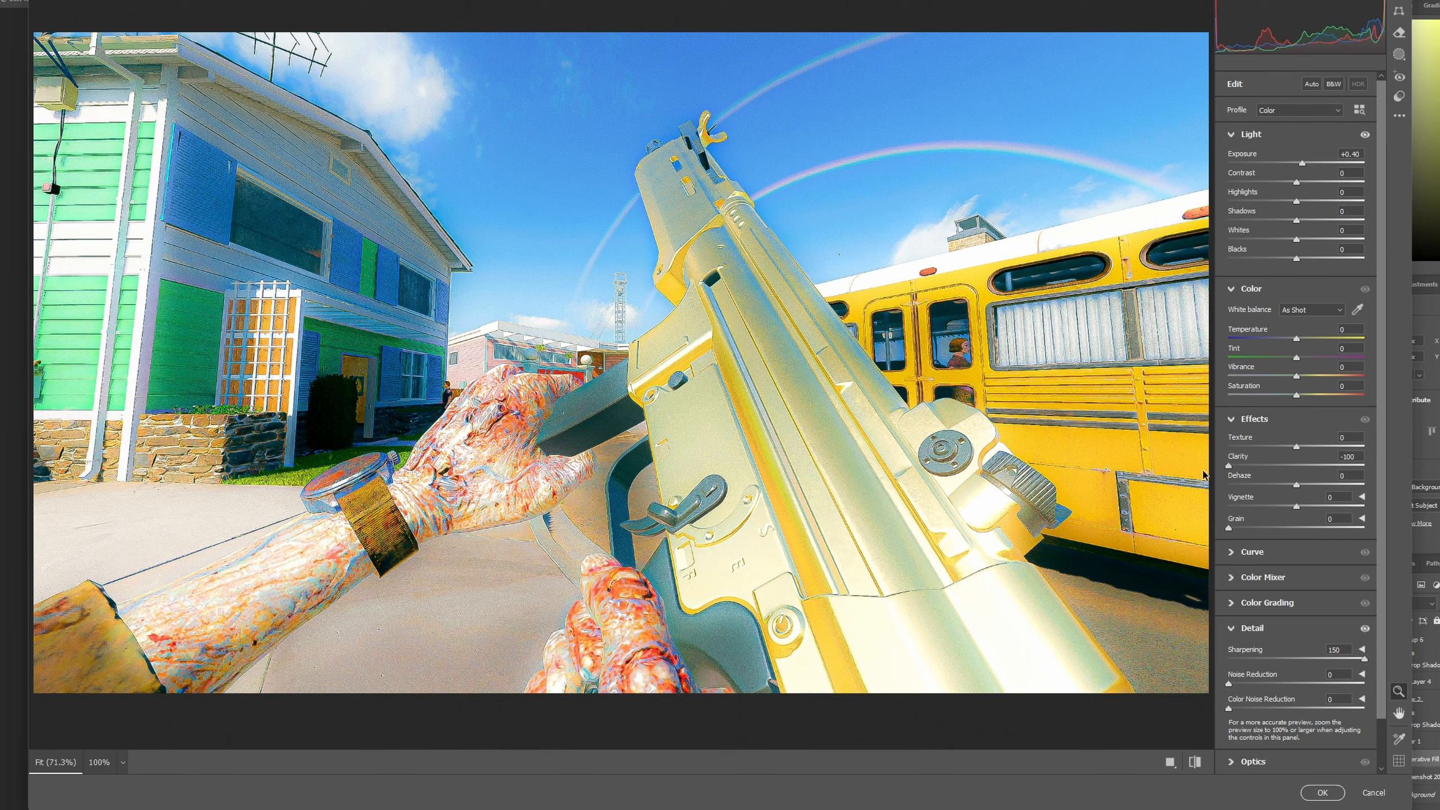
- Readjust the background's texture, reduce sharpening, raise clarity, fine-tune the color and apply the Camera Raw Filter
mouse_move(1297, 449)
mouse_down()
mouse_move(1231, 454)
mouse_move(1392, 457)
mouse_move(1288, 457)
mouse_up()
drag(1364, 659, 1285, 661)
drag(1229, 466, 1304, 451)
drag(1297, 340, 1302, 396)
click(1322, 792)
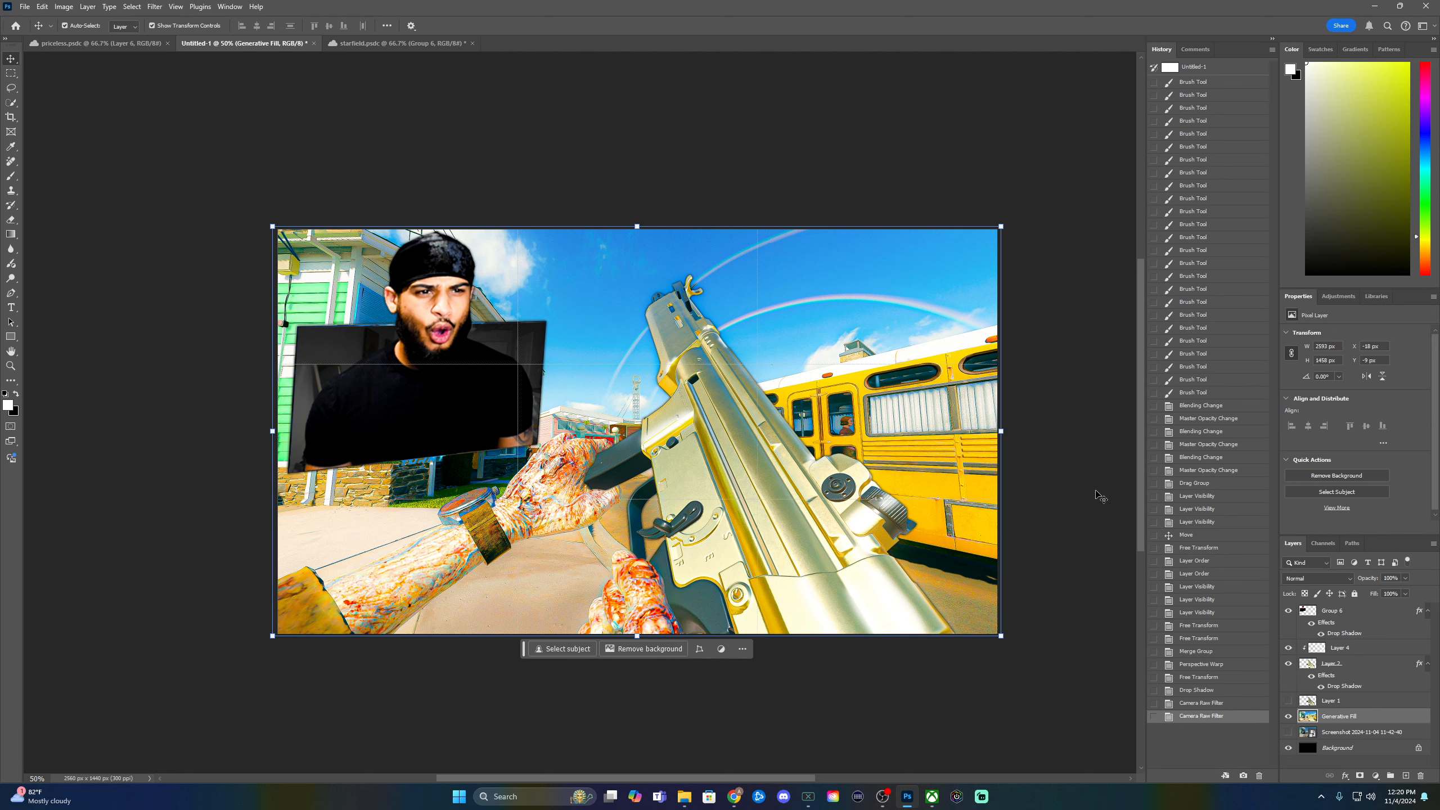
- Scale Group 6 up to 102.80% and move it against the canvas's left edge
click(459, 372)
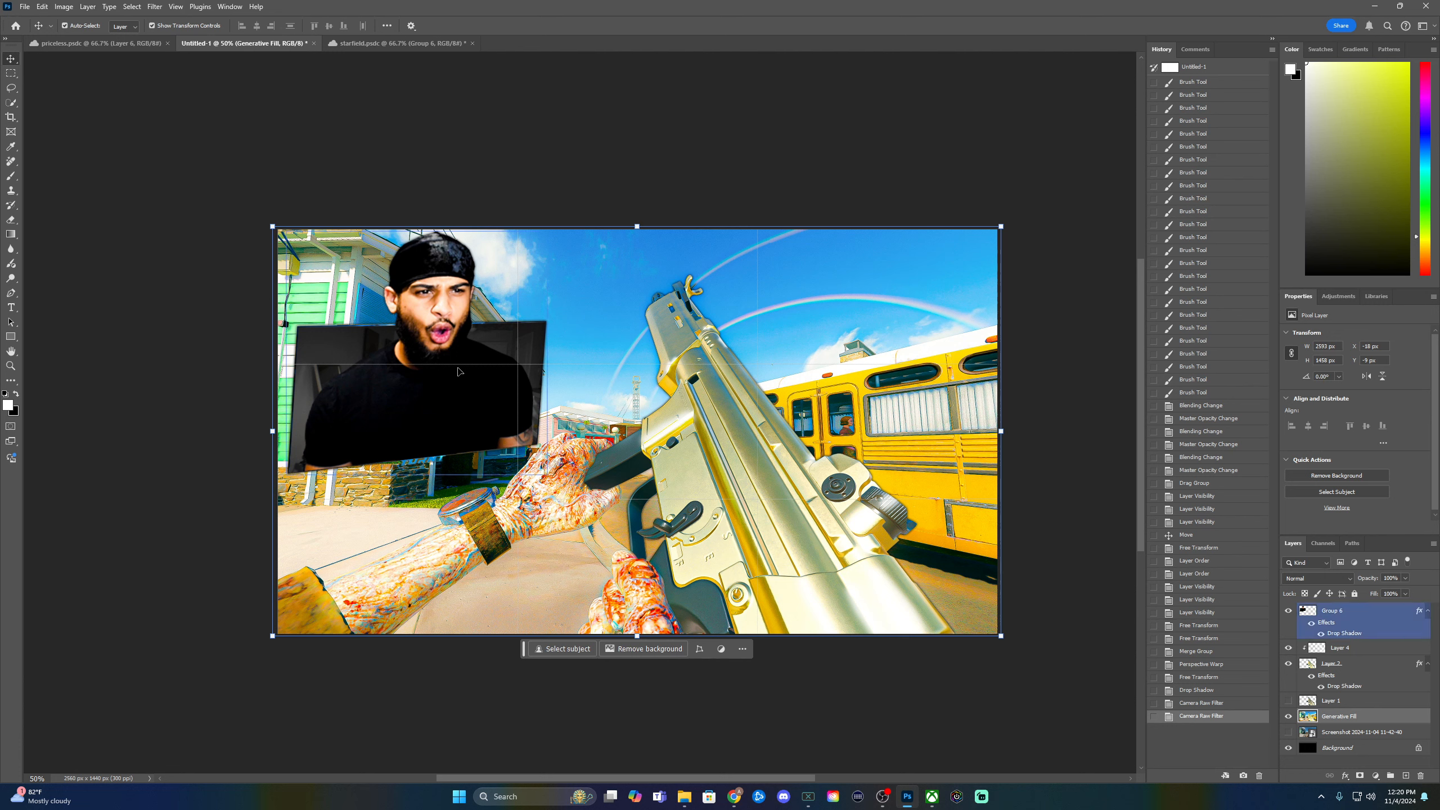
click(473, 417)
drag(546, 356, 554, 353)
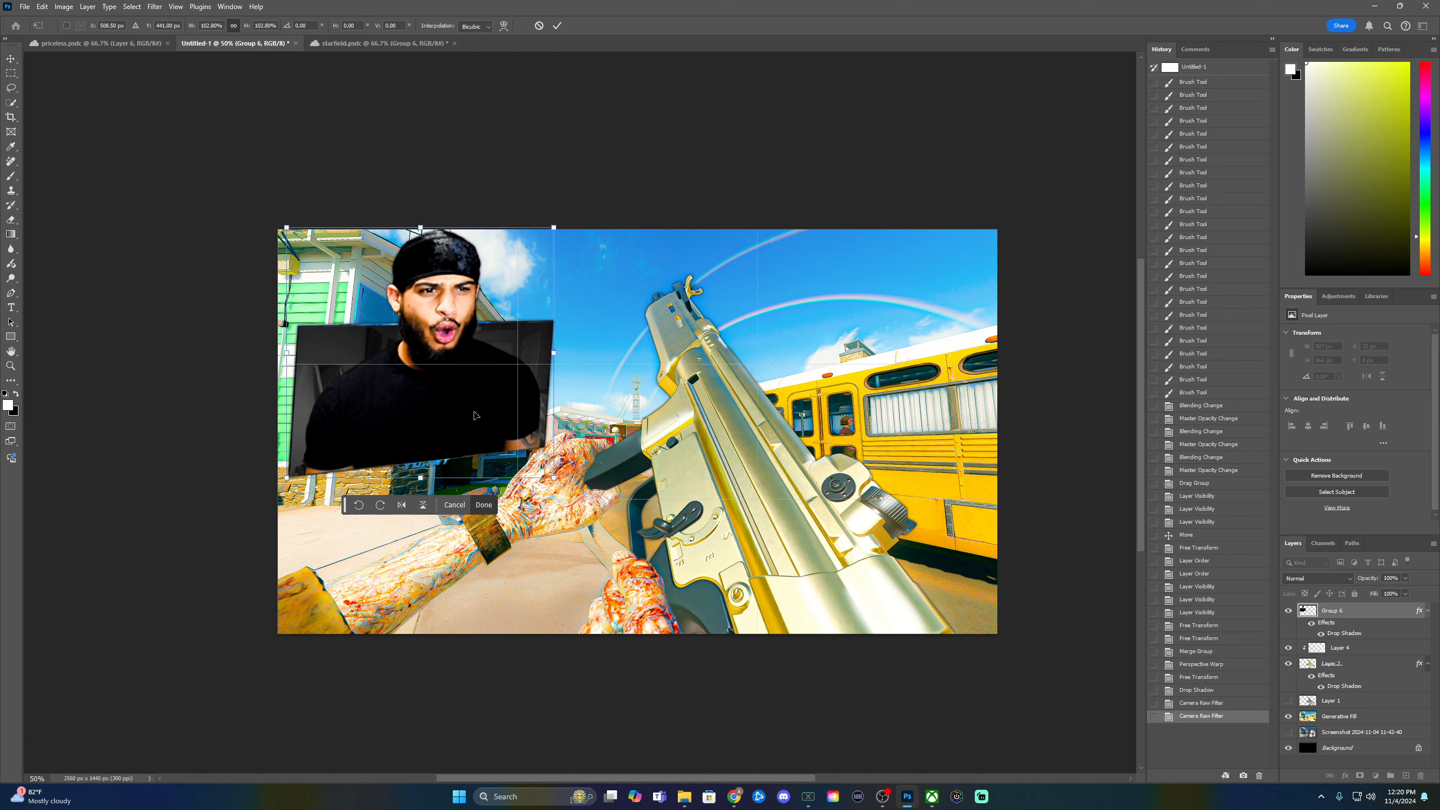
drag(473, 417, 463, 415)
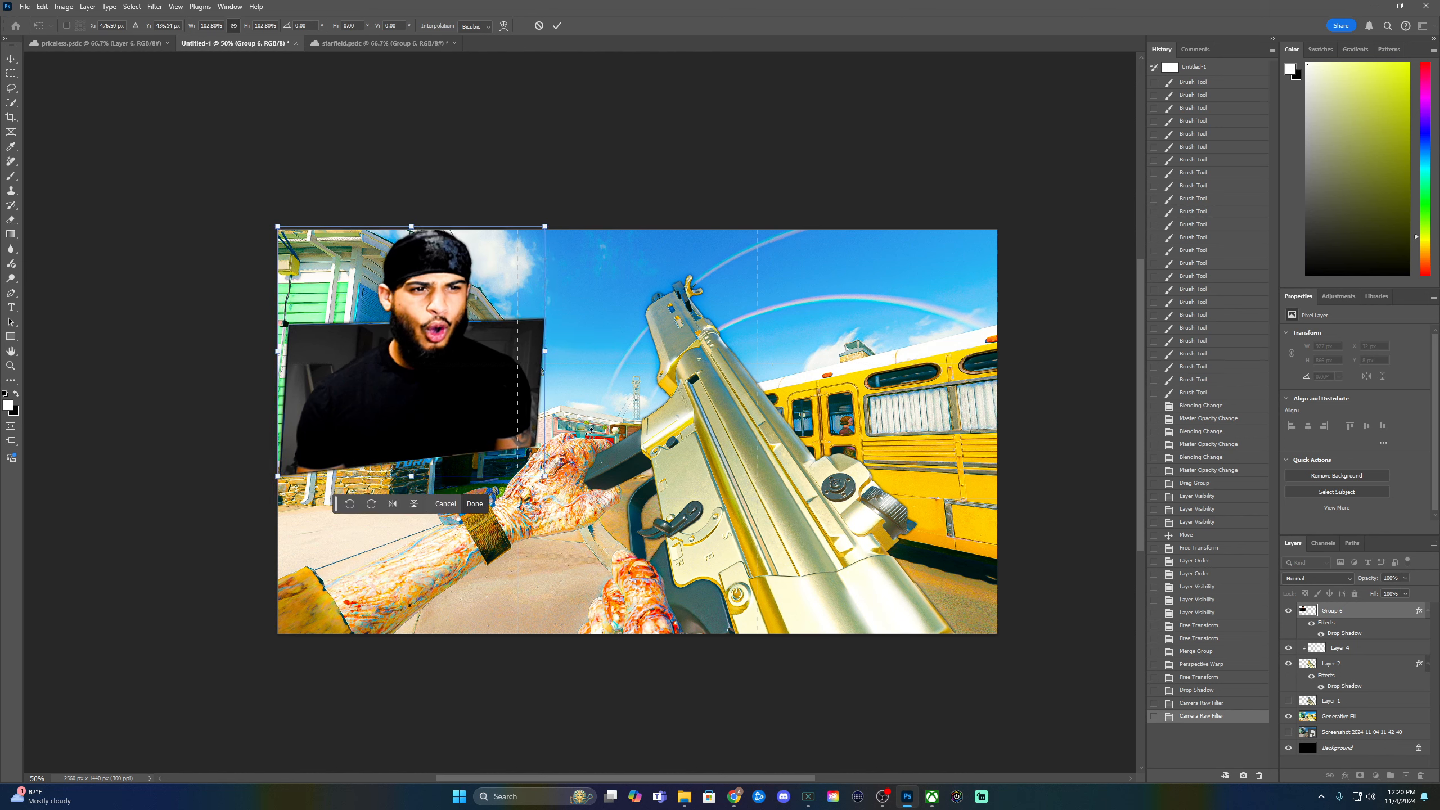
- Nudge the enlarged Group 6 down about 22 px and apply the transform
key(Down)
key(Down)
key(Down)
key(Down)
key(Down)
key(Down)
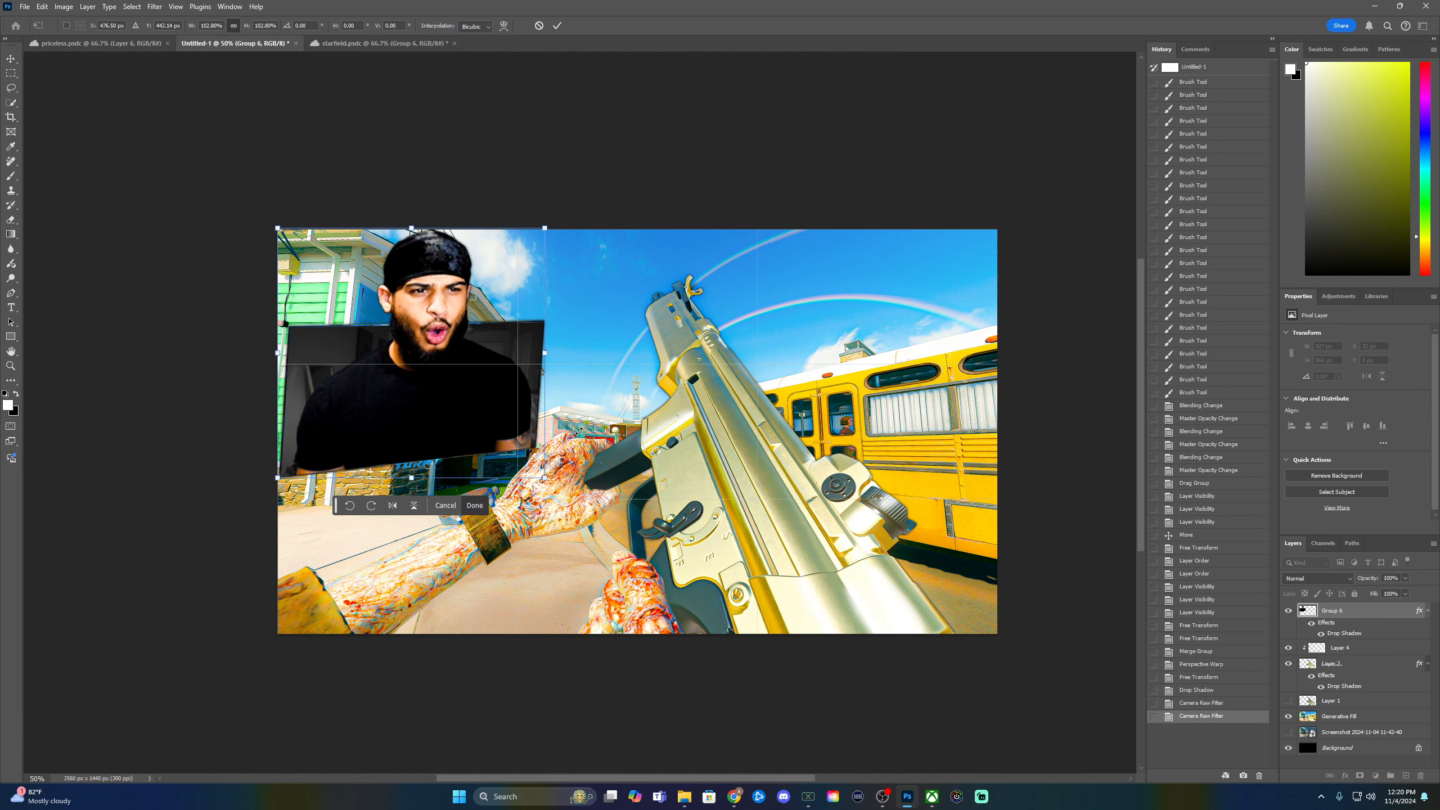
key(Down)
key(Down)
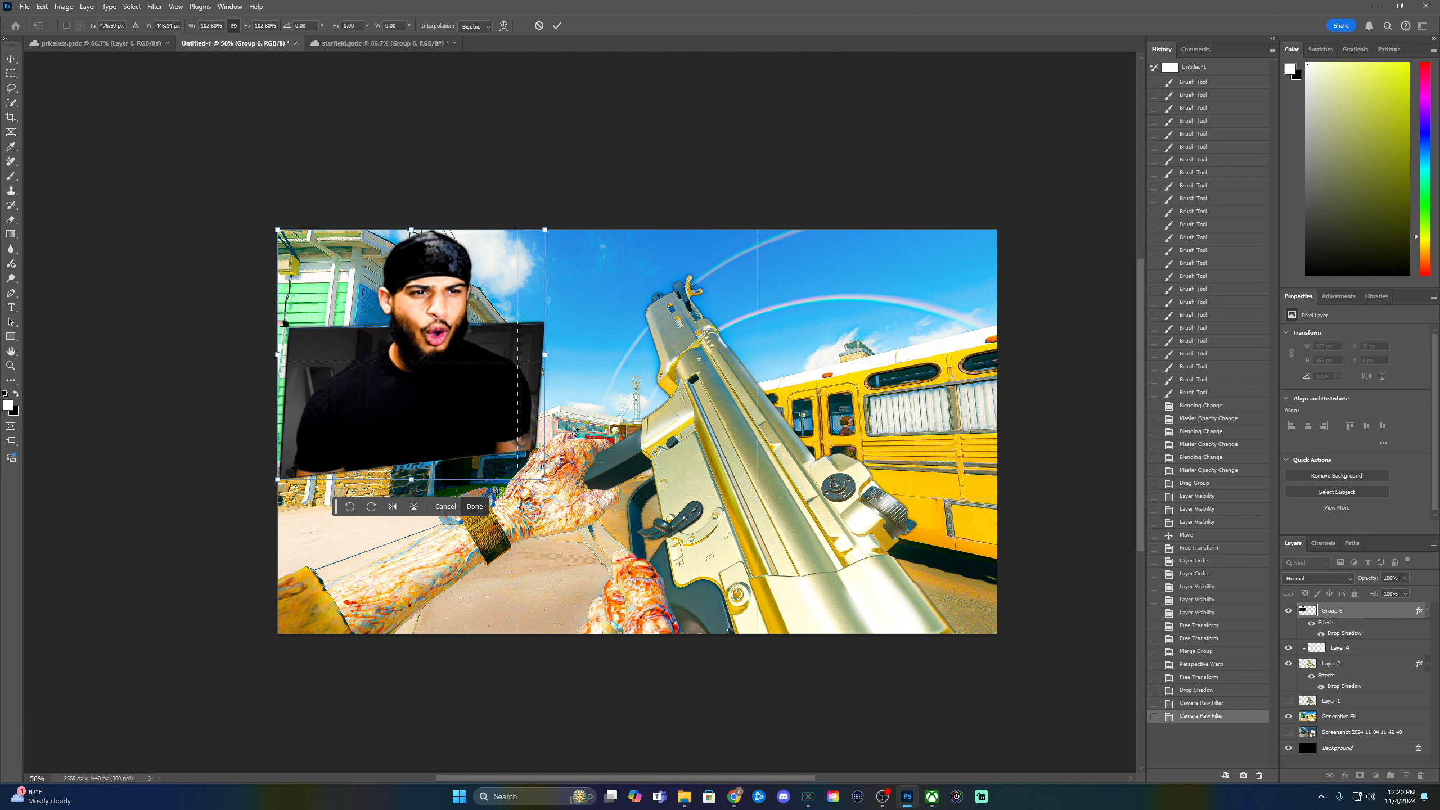
key(Down)
key(Down)
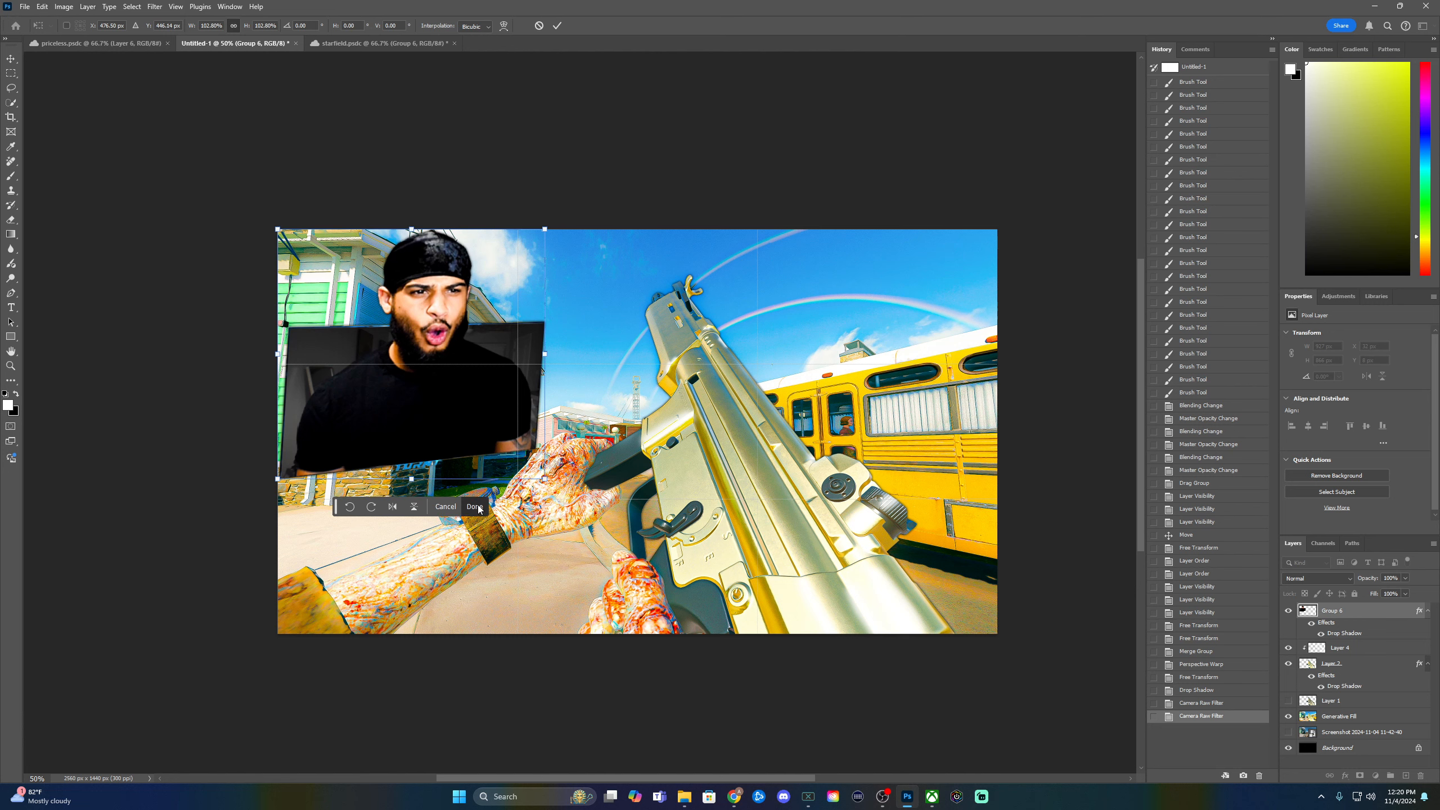
key(Down)
key(Down)
key(Down)
key(Down)
key(Down)
key(Down)
key(Down)
key(Down)
key(Down)
key(Down)
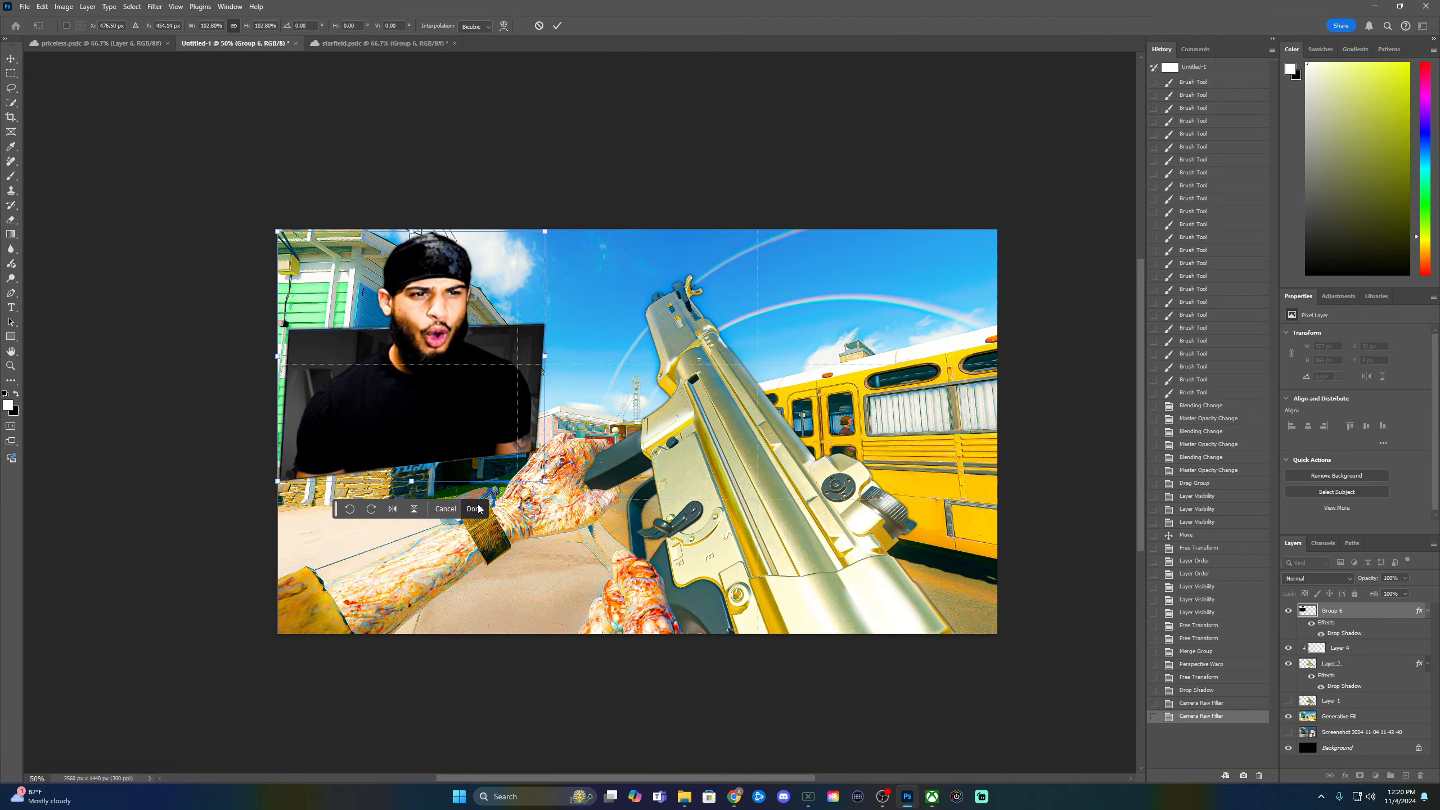
scroll(544, 466, up, 3)
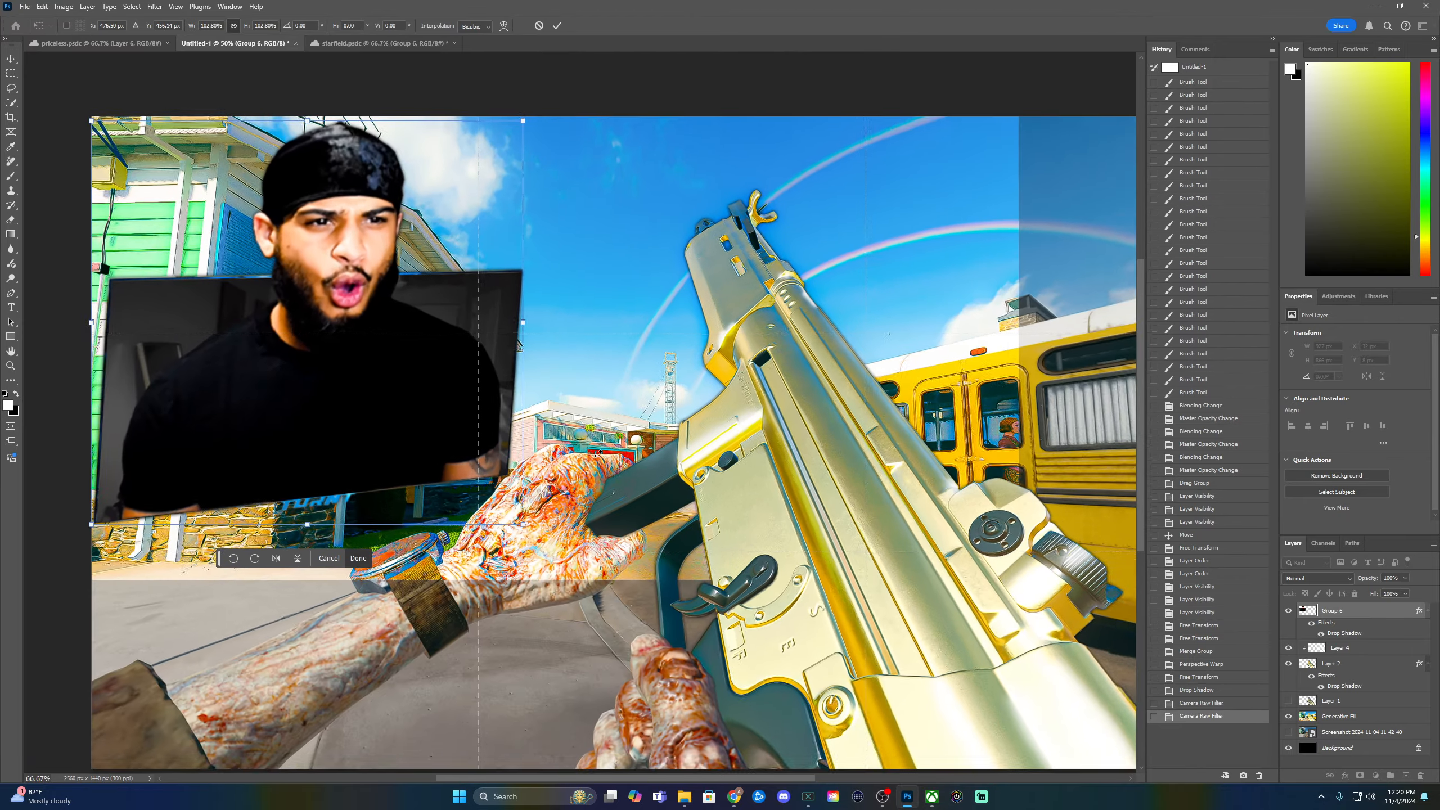
key(Down)
key(Down)
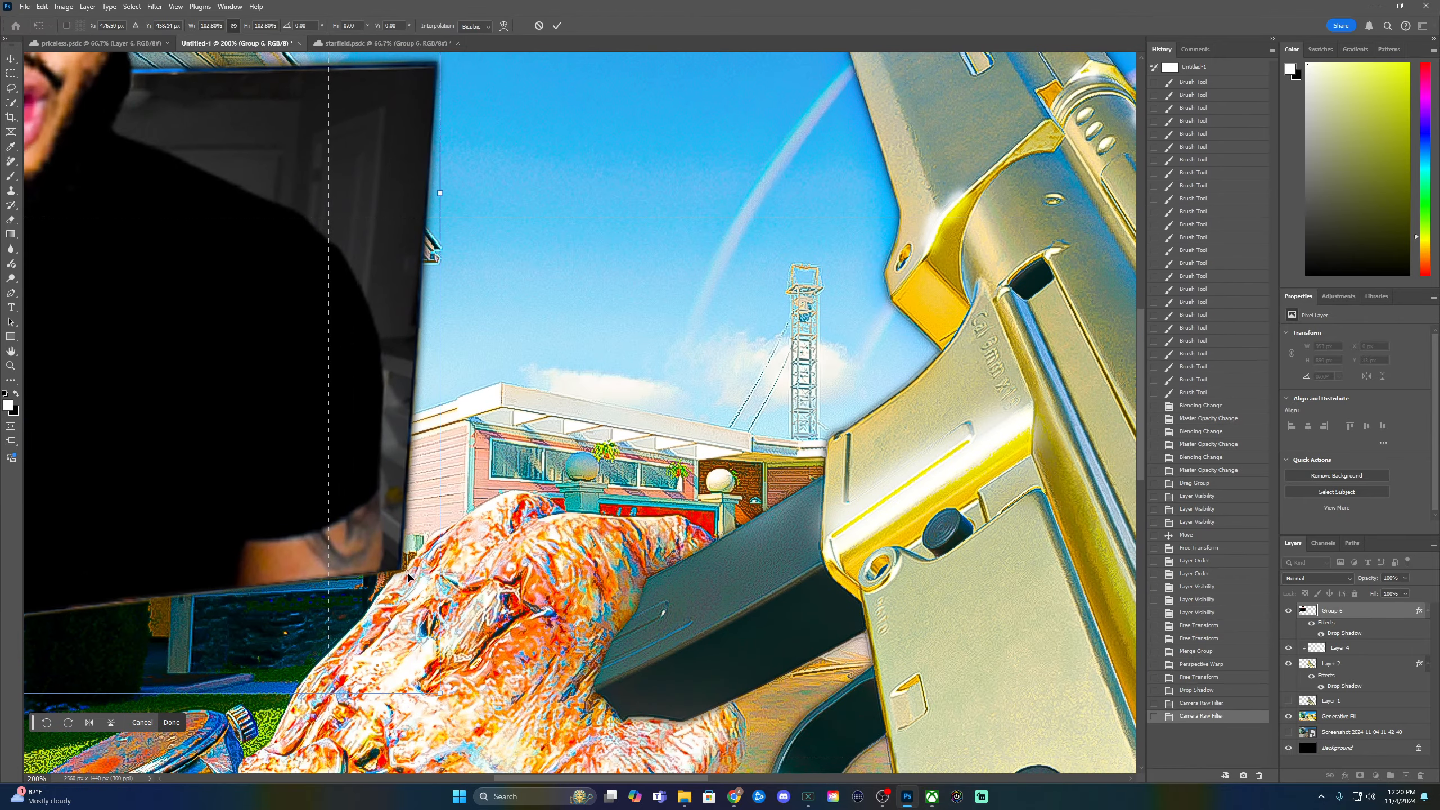
scroll(410, 577, down, 4)
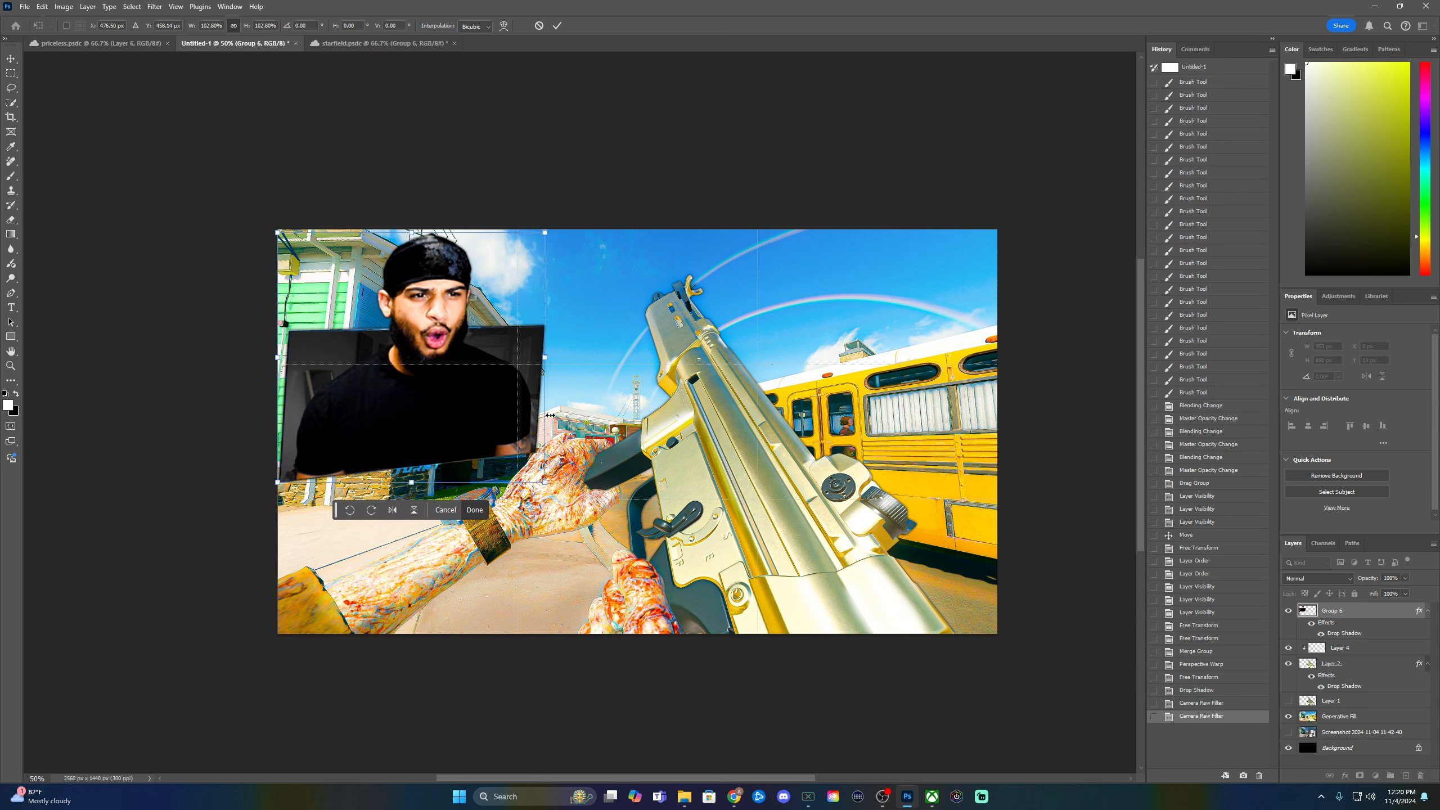
click(474, 510)
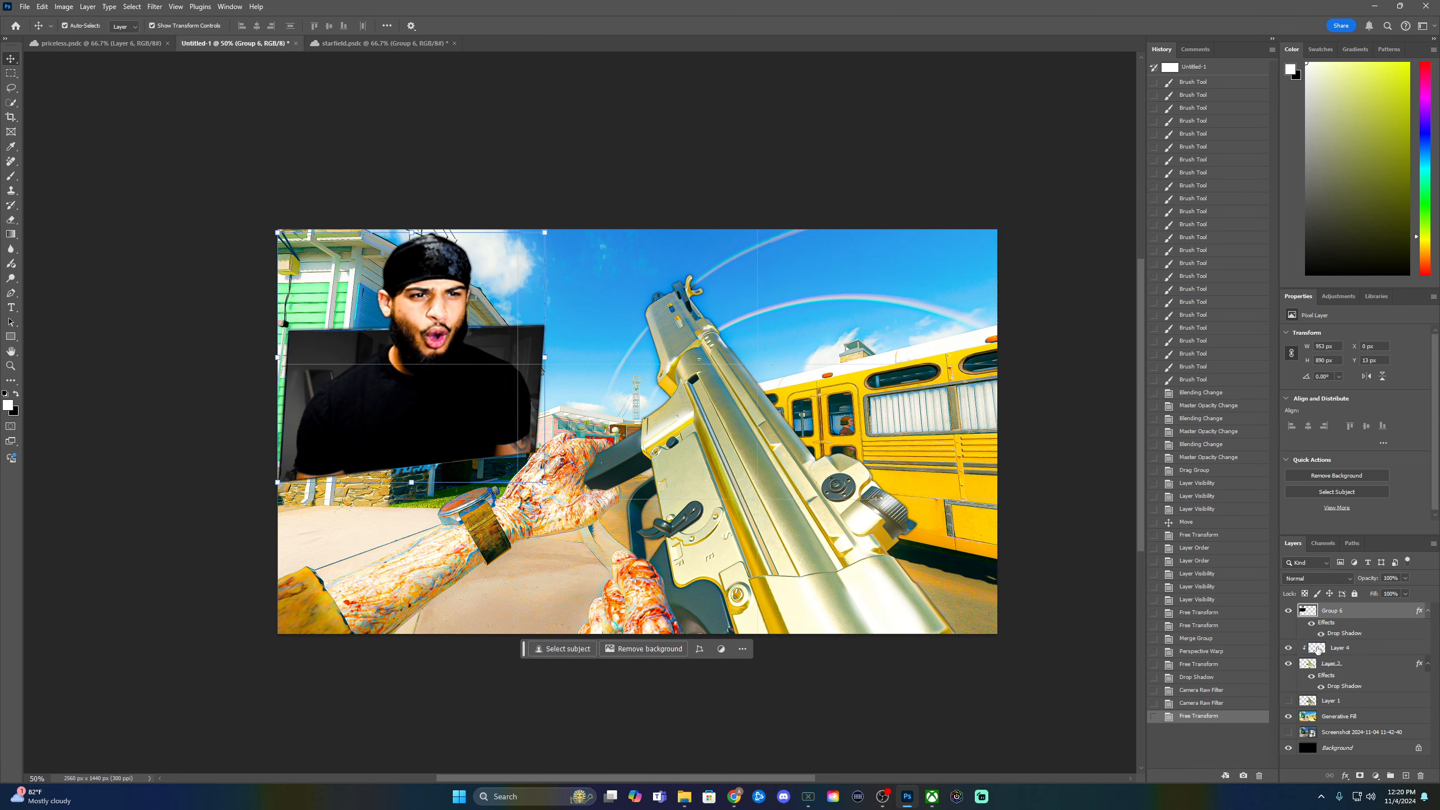
- Add an Outer Glow to Group 6 in red (ff0000) with a size of 46 px
click(1291, 680)
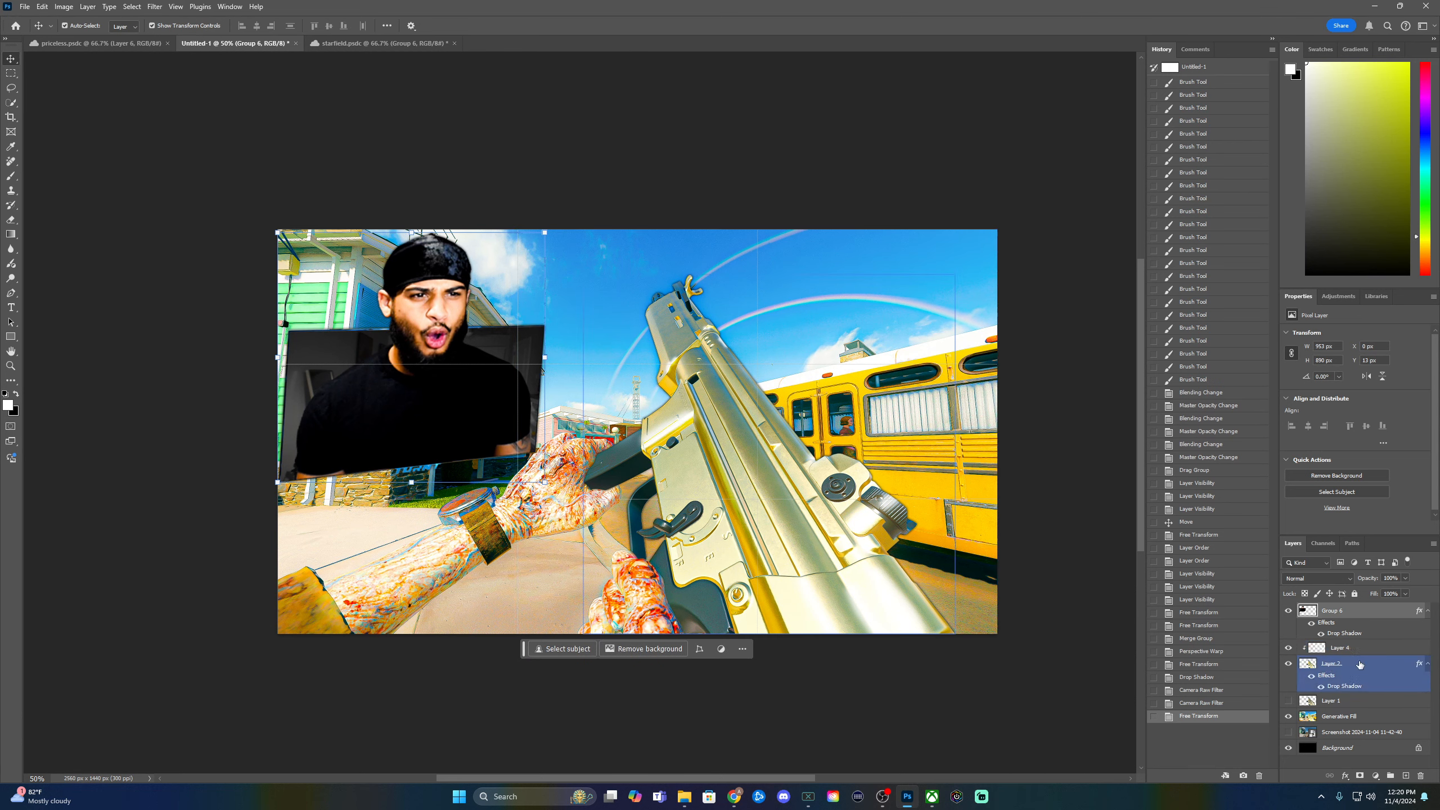
click(582, 375)
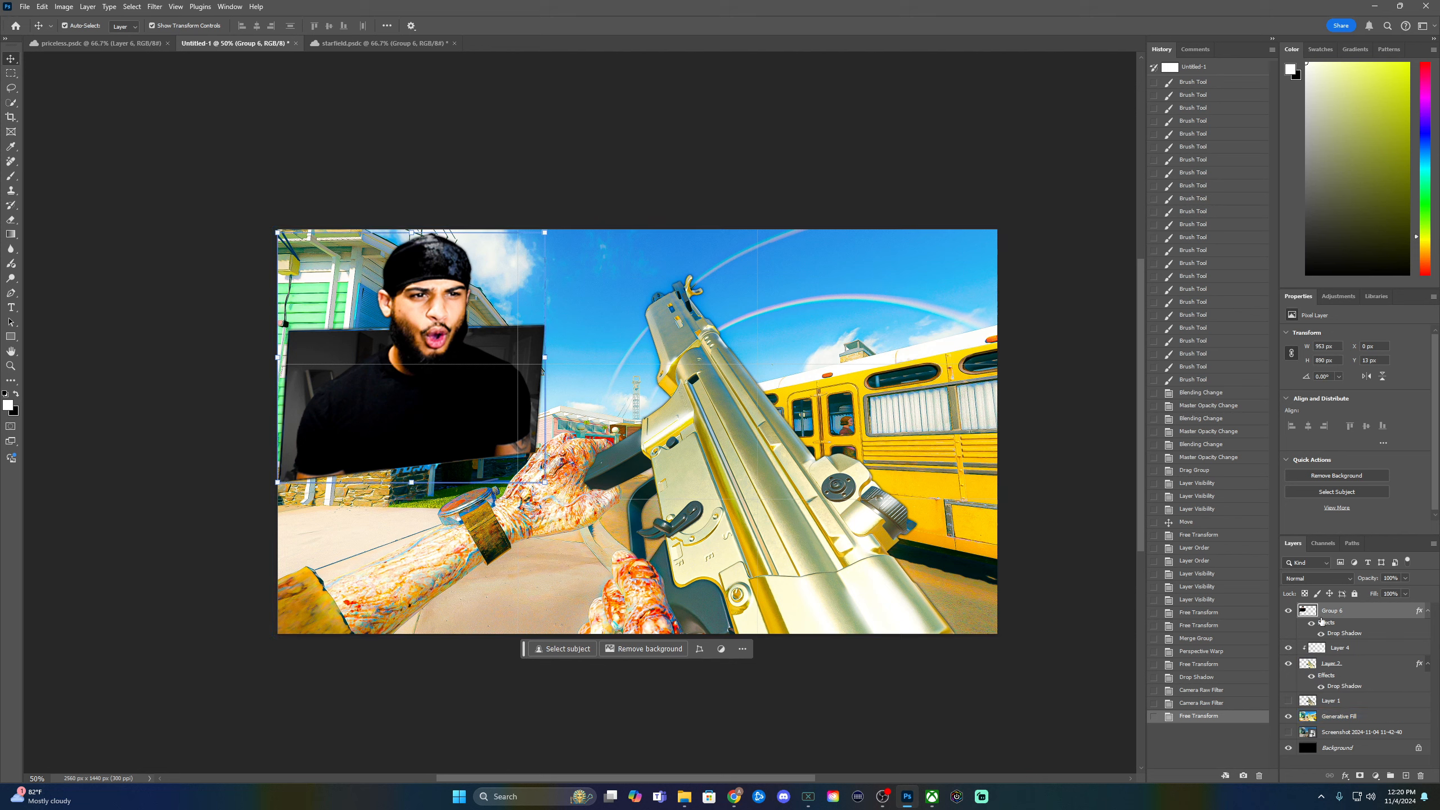
double_click(1365, 620)
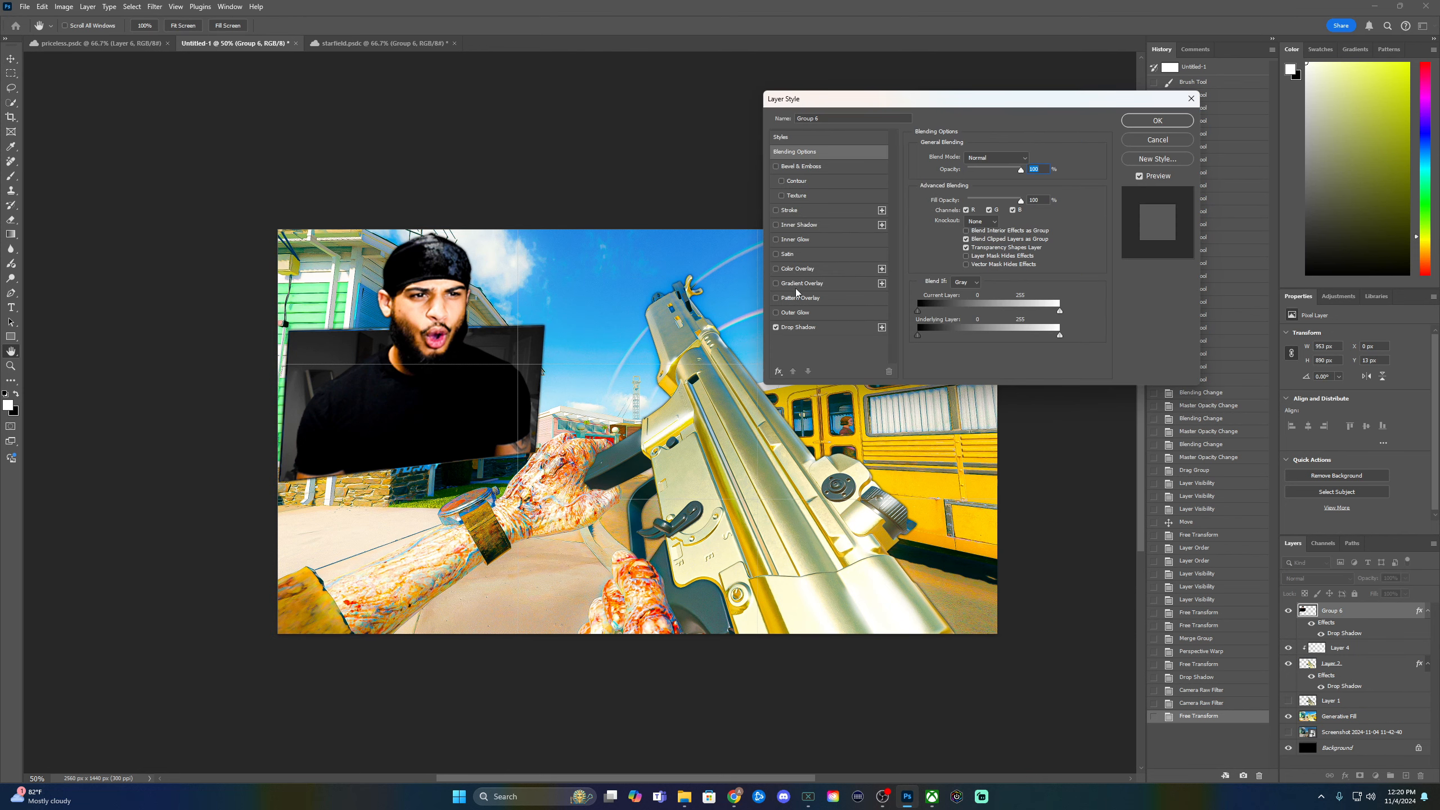
click(776, 312)
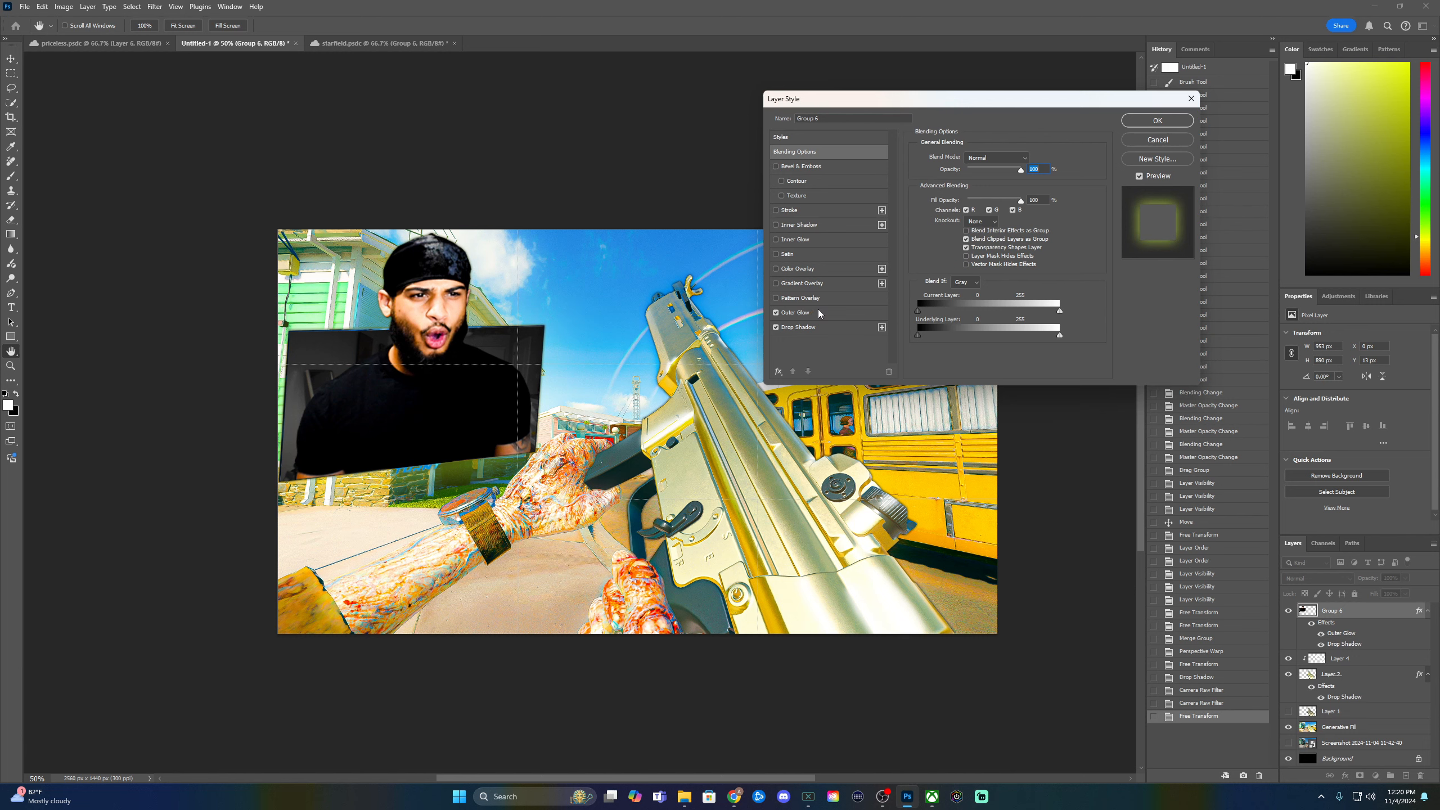
click(818, 313)
click(943, 197)
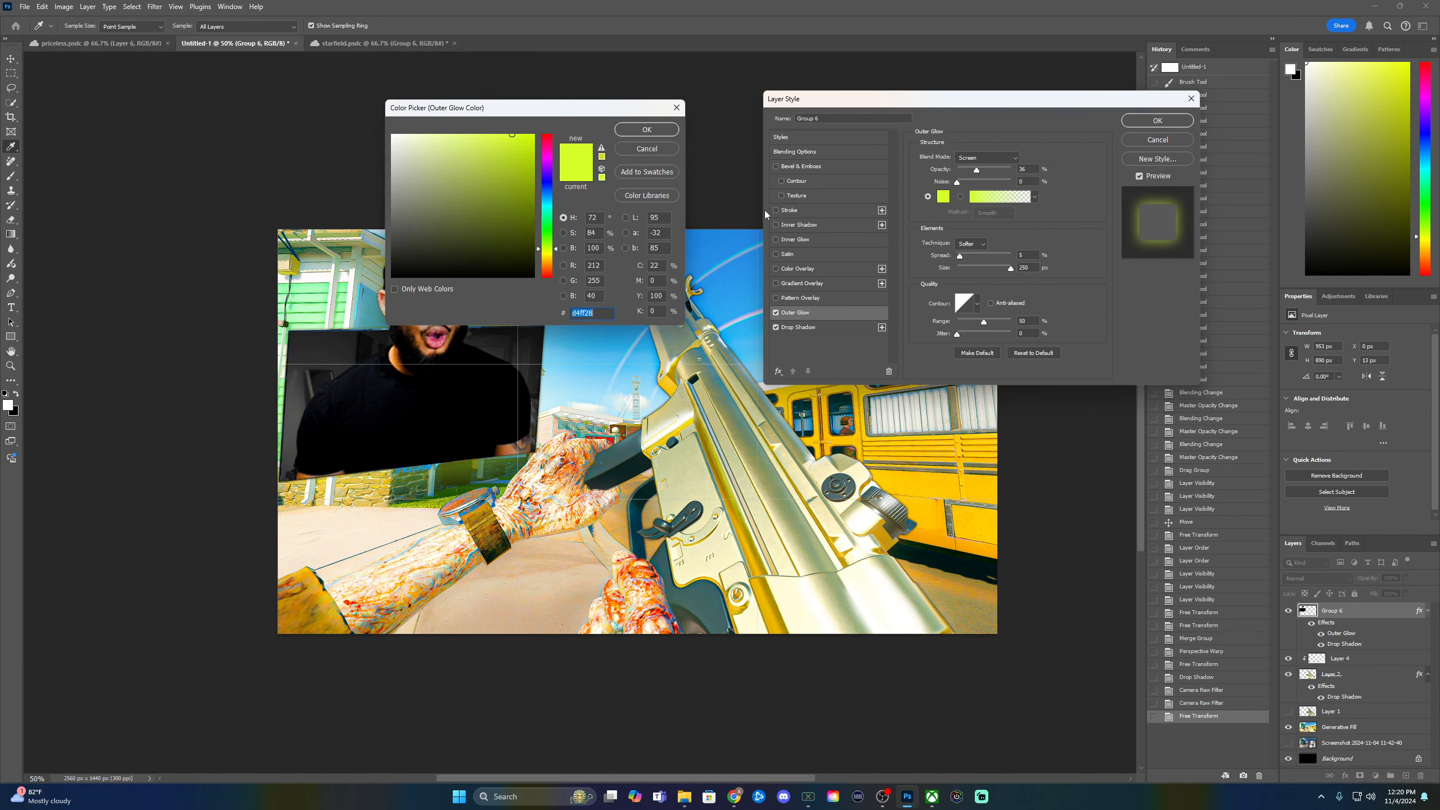
mouse_move(548, 194)
mouse_down()
mouse_move(527, 141)
mouse_move(557, 124)
mouse_up()
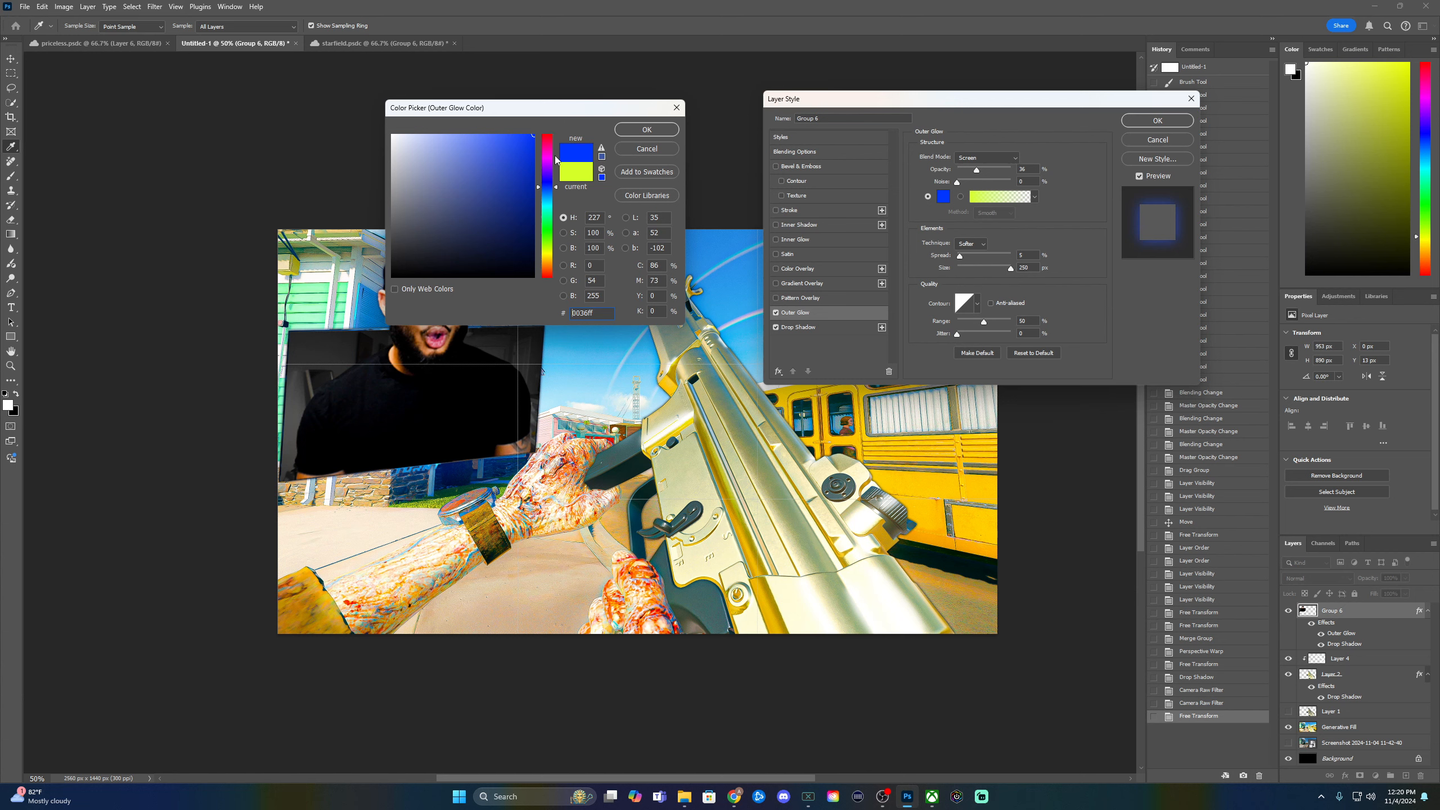
drag(556, 177, 544, 321)
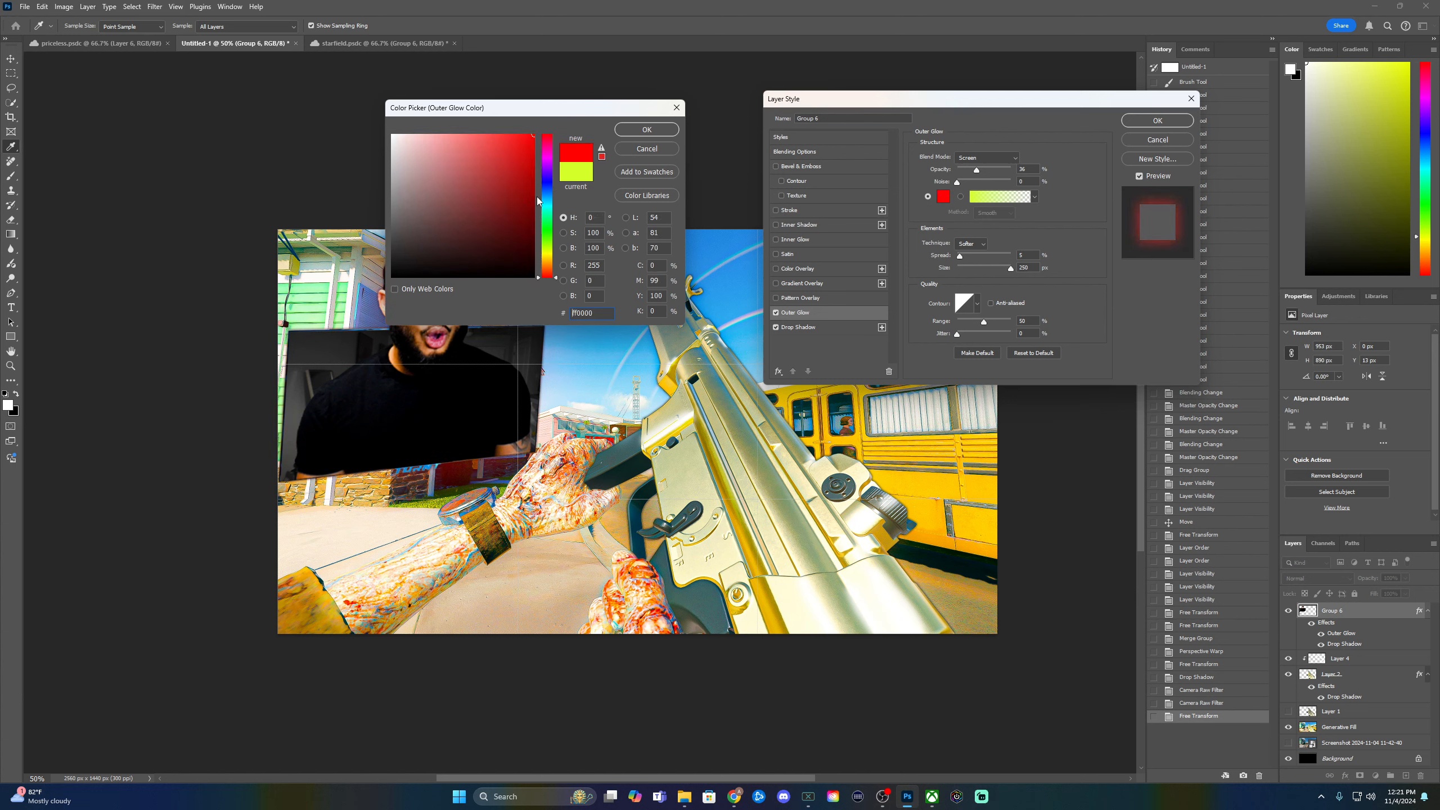
click(638, 130)
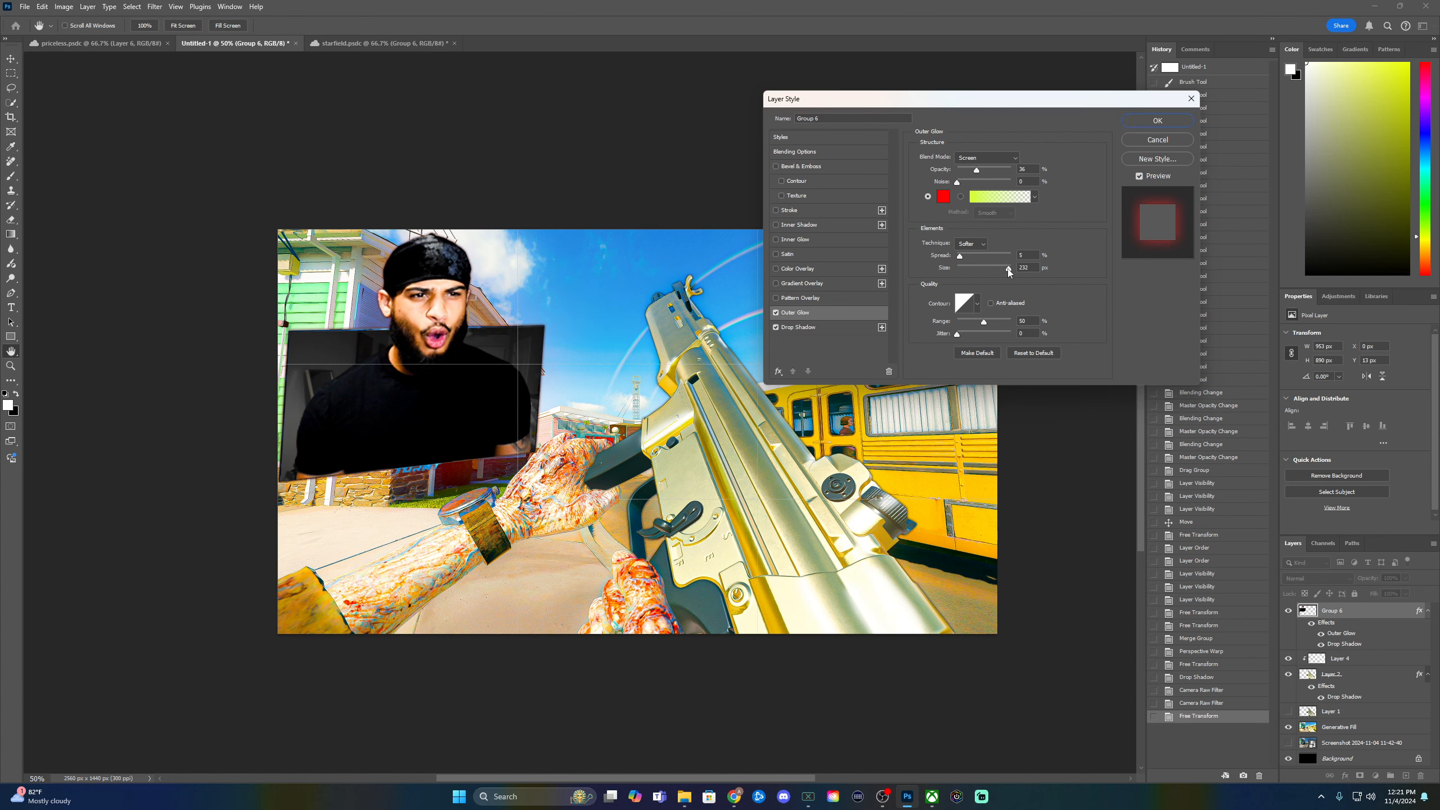
drag(1010, 272, 970, 274)
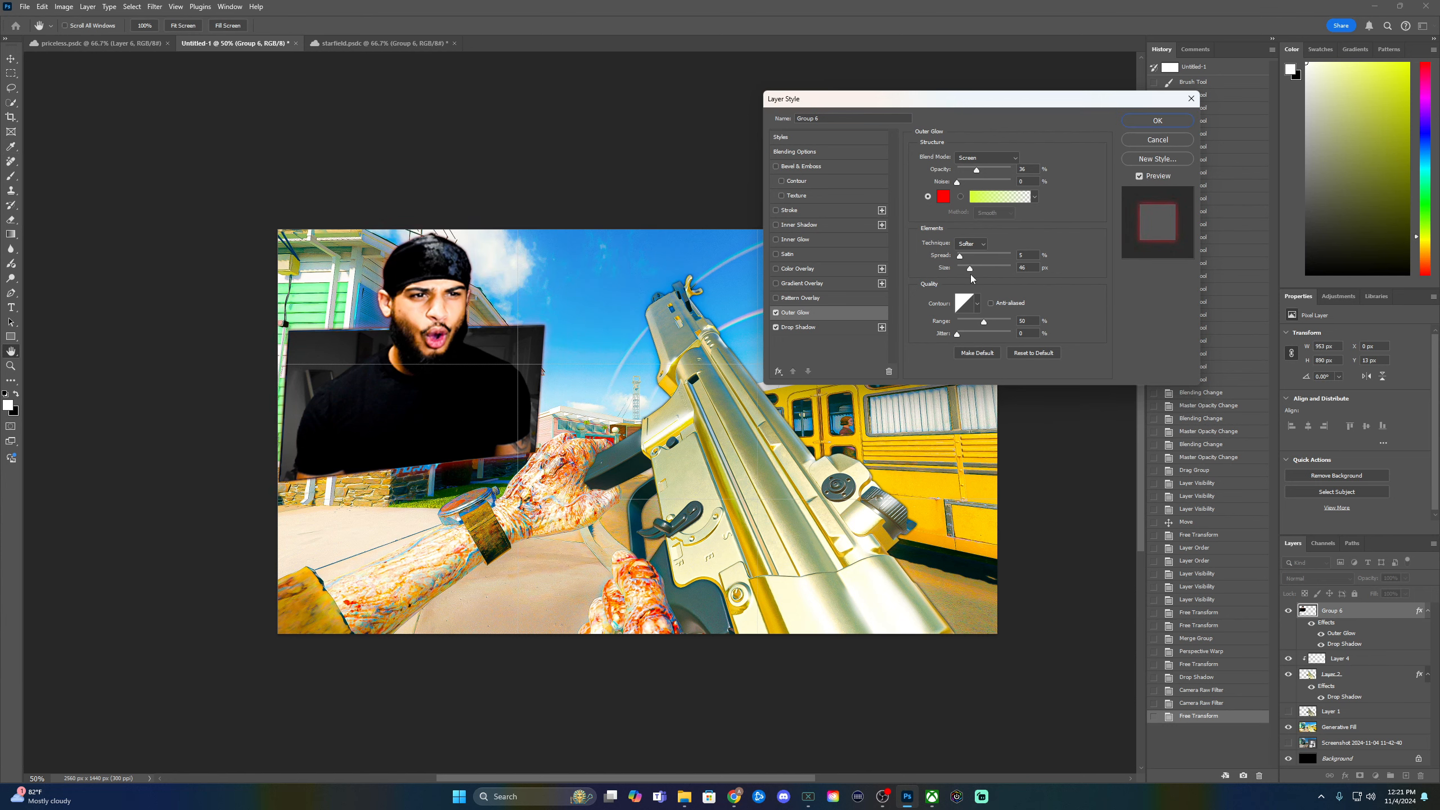
click(1157, 120)
- Add an Outer Glow to the gun layer, Layer 2, and set the glow color to pure red (ff0000)
click(1359, 695)
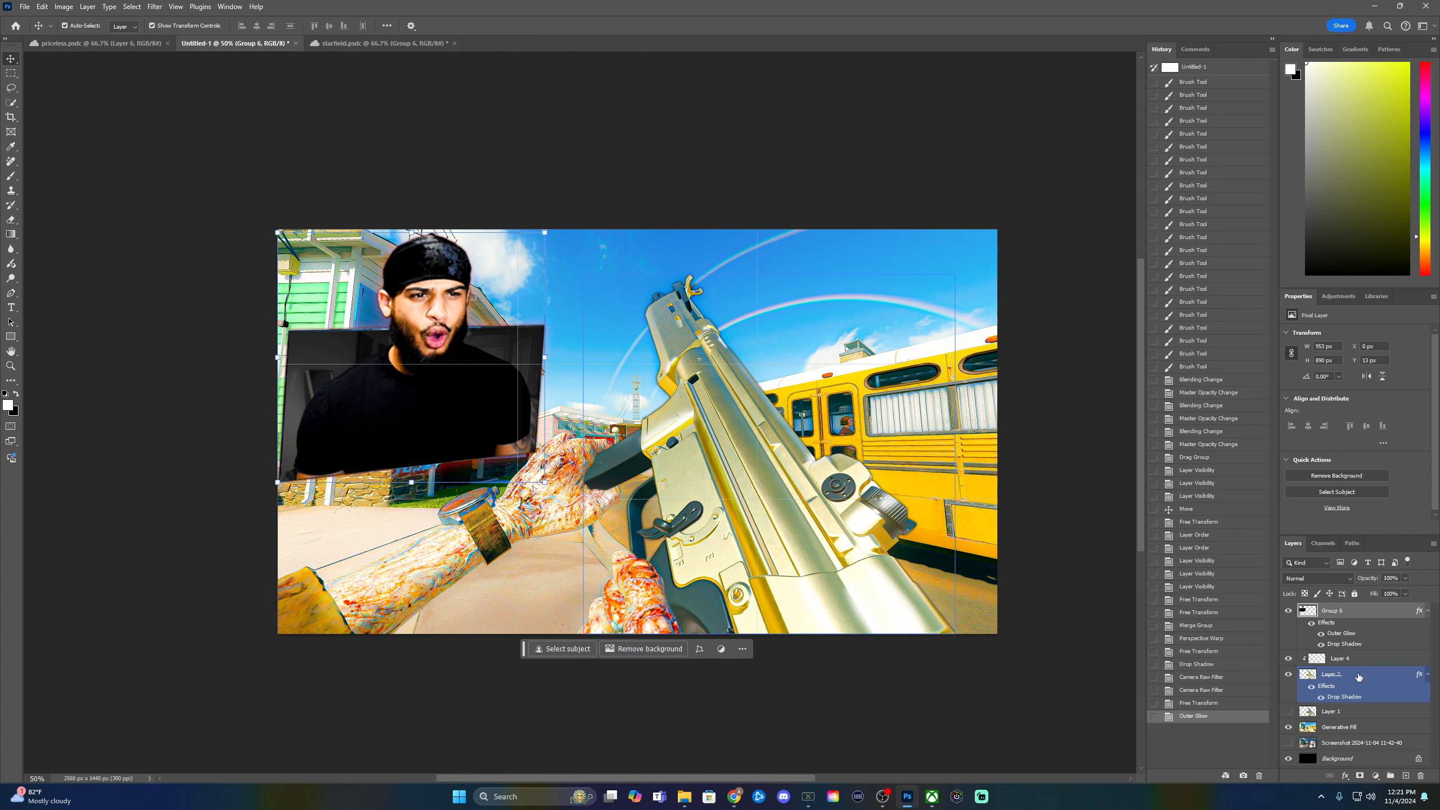
double_click(1361, 677)
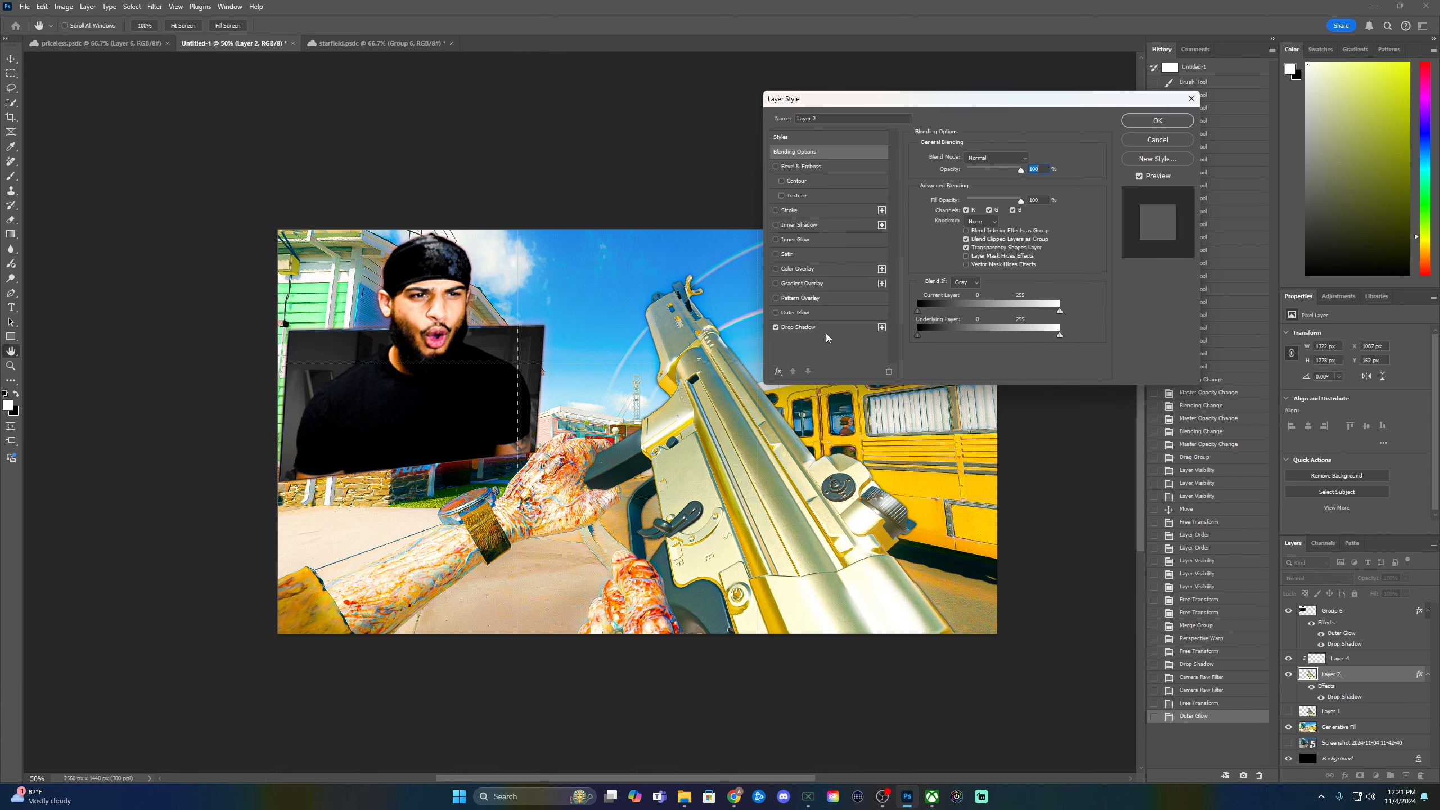
click(777, 313)
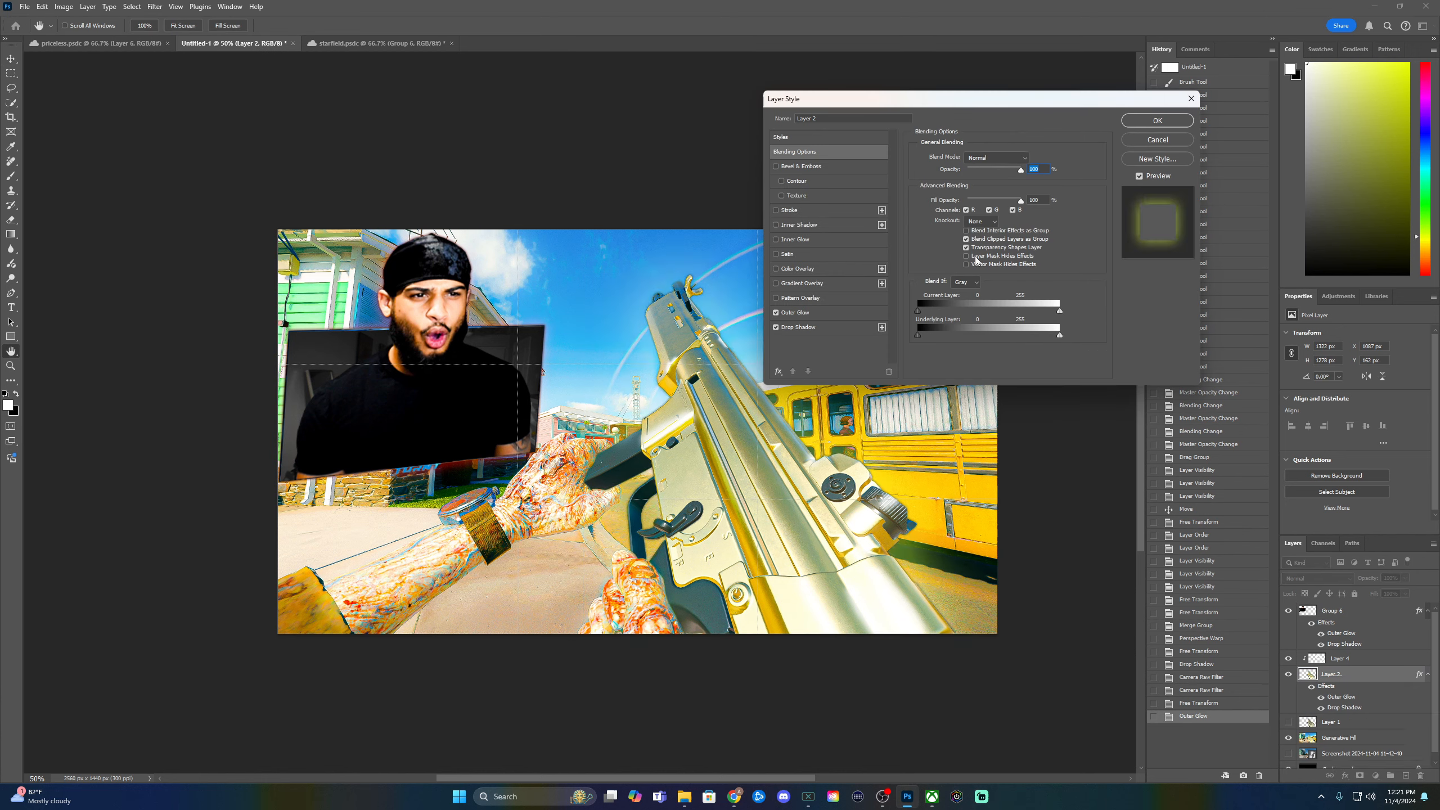
click(824, 314)
click(944, 197)
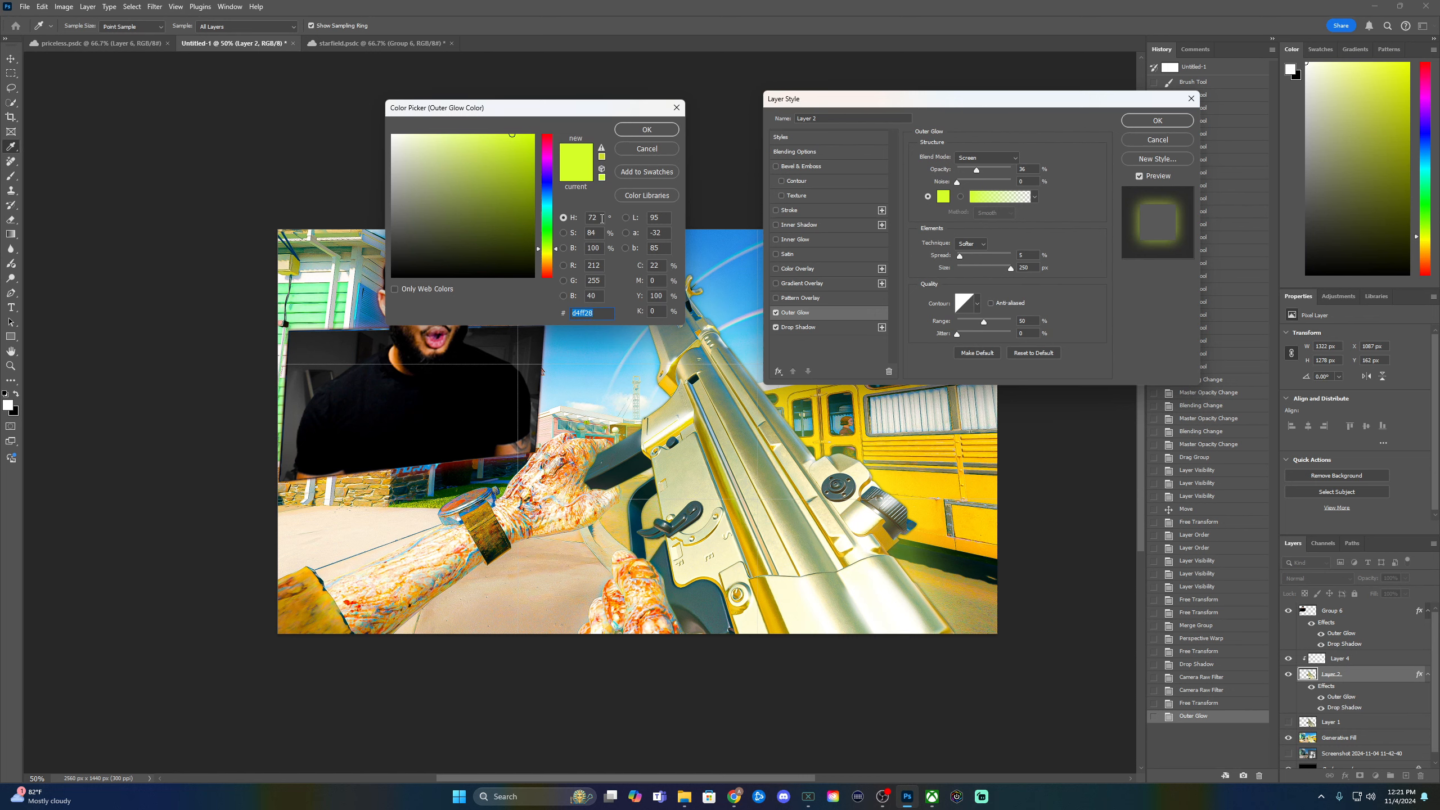
text(ff2828)
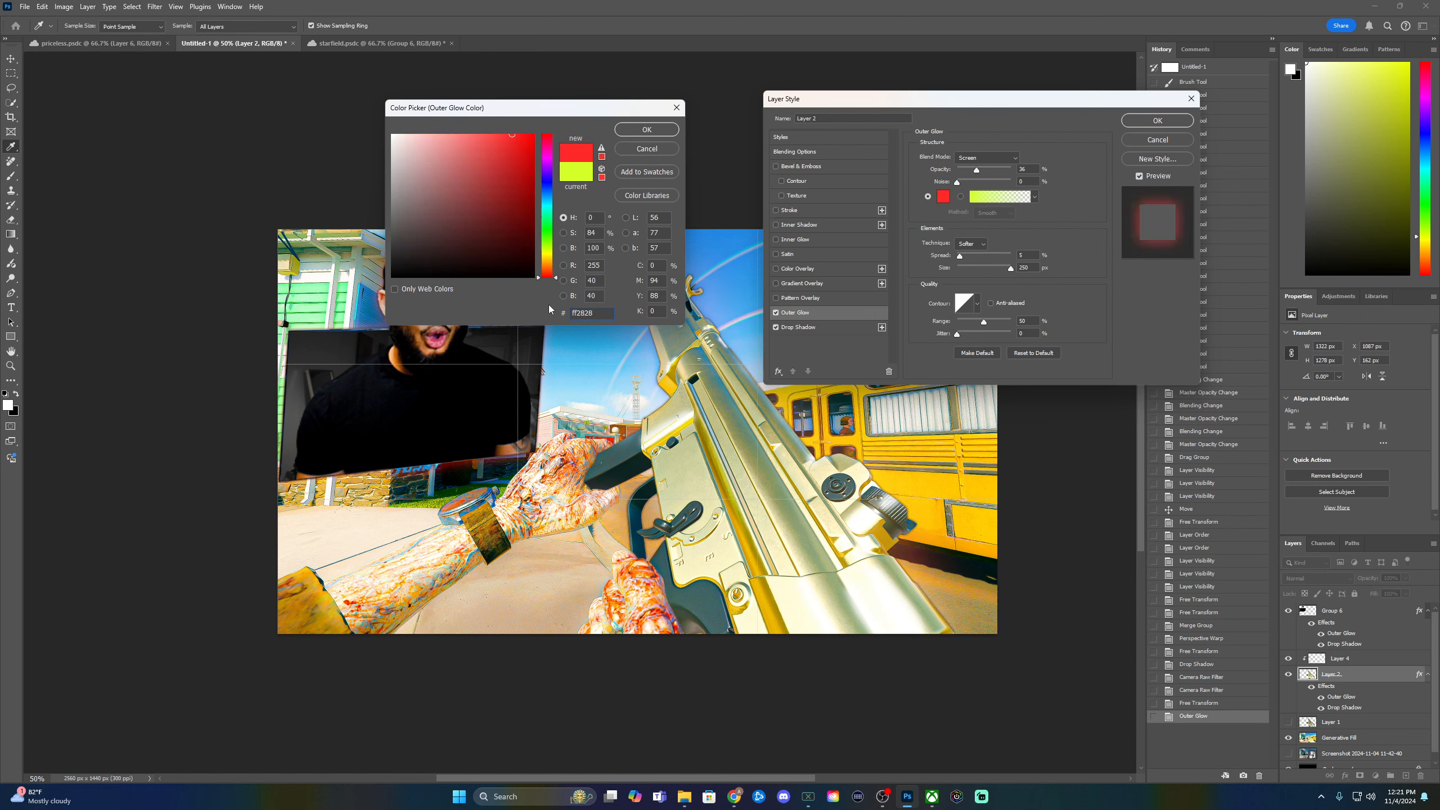
drag(521, 147, 551, 126)
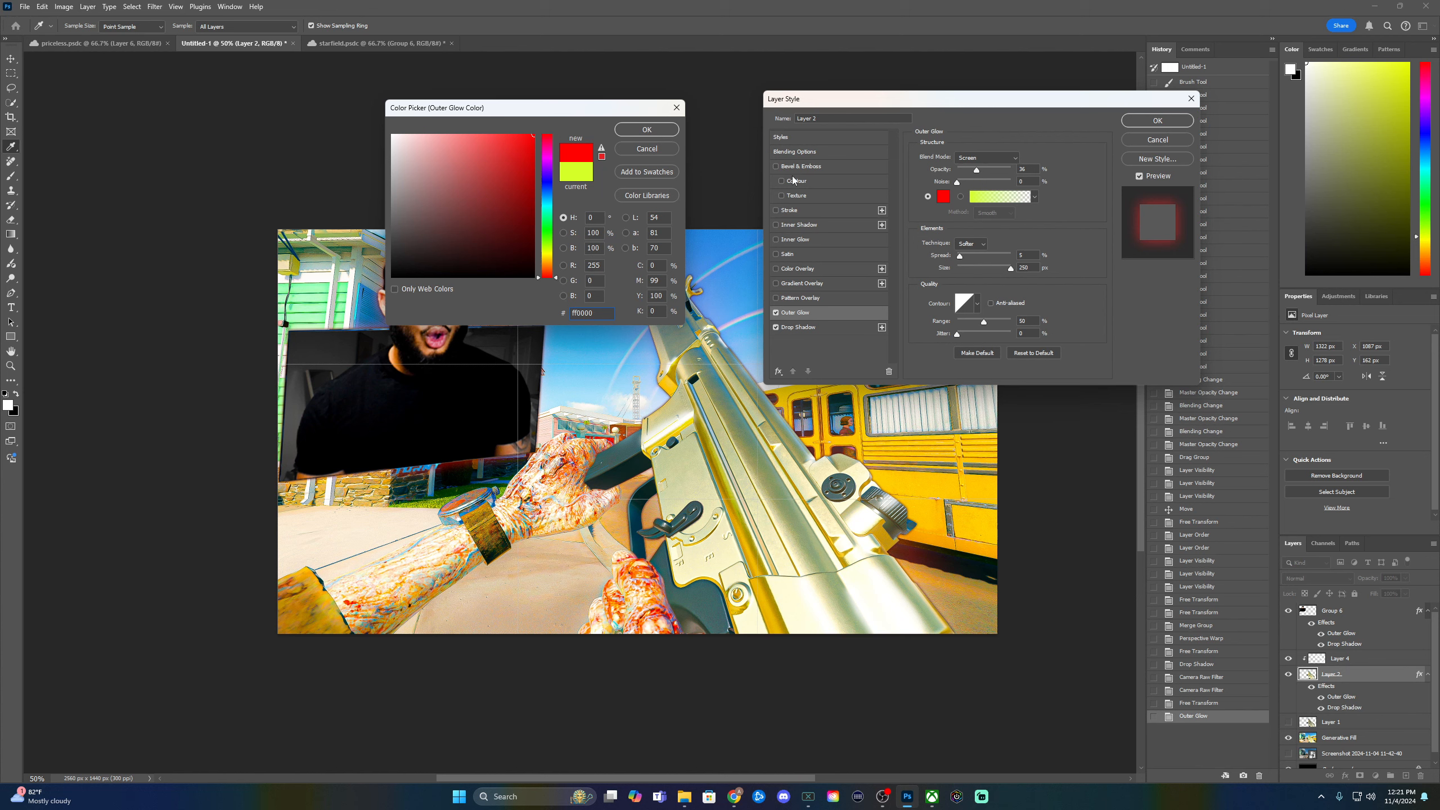
click(662, 131)
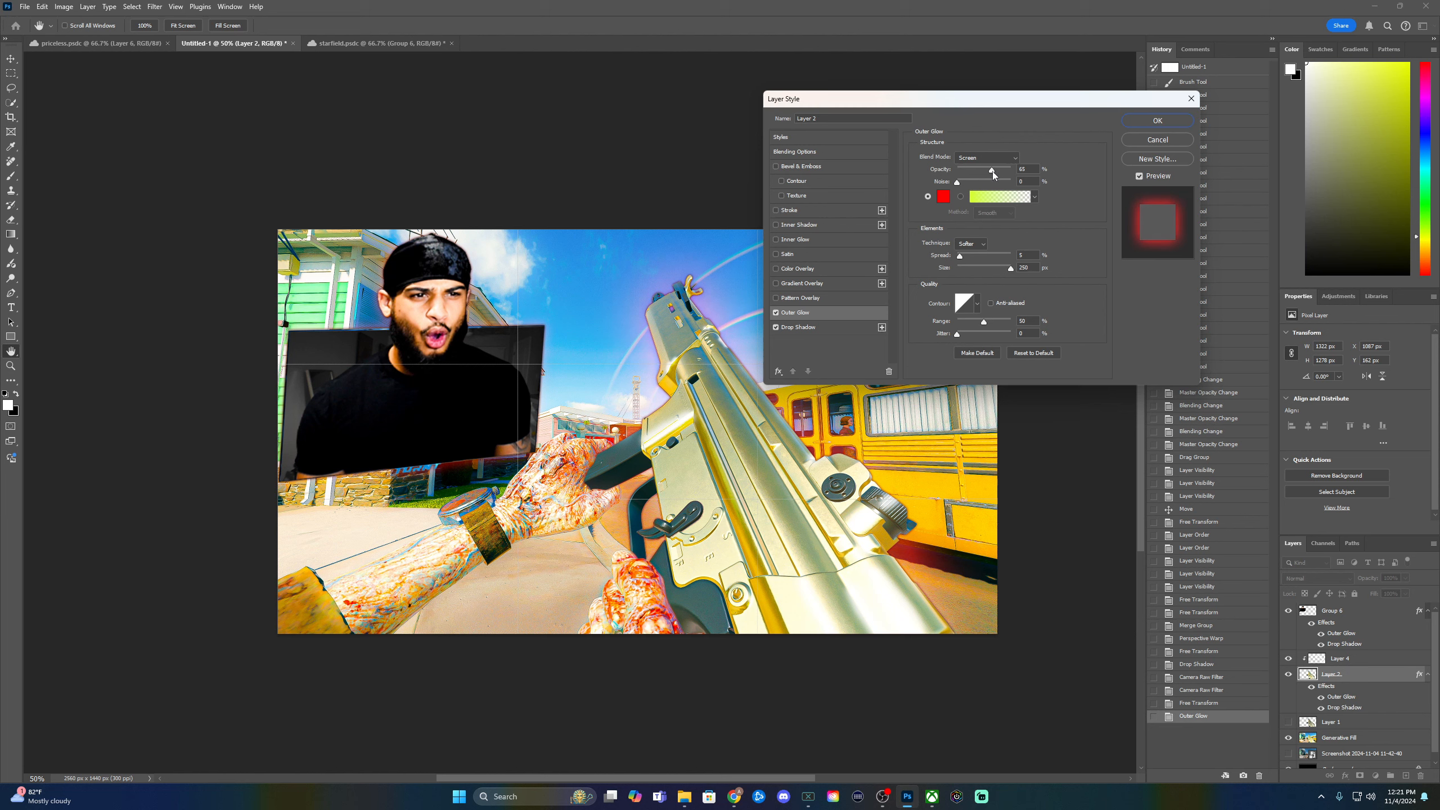
- Set the gun's Outer Glow to 43% opacity and 250 px size and apply the layer style
drag(986, 170, 971, 182)
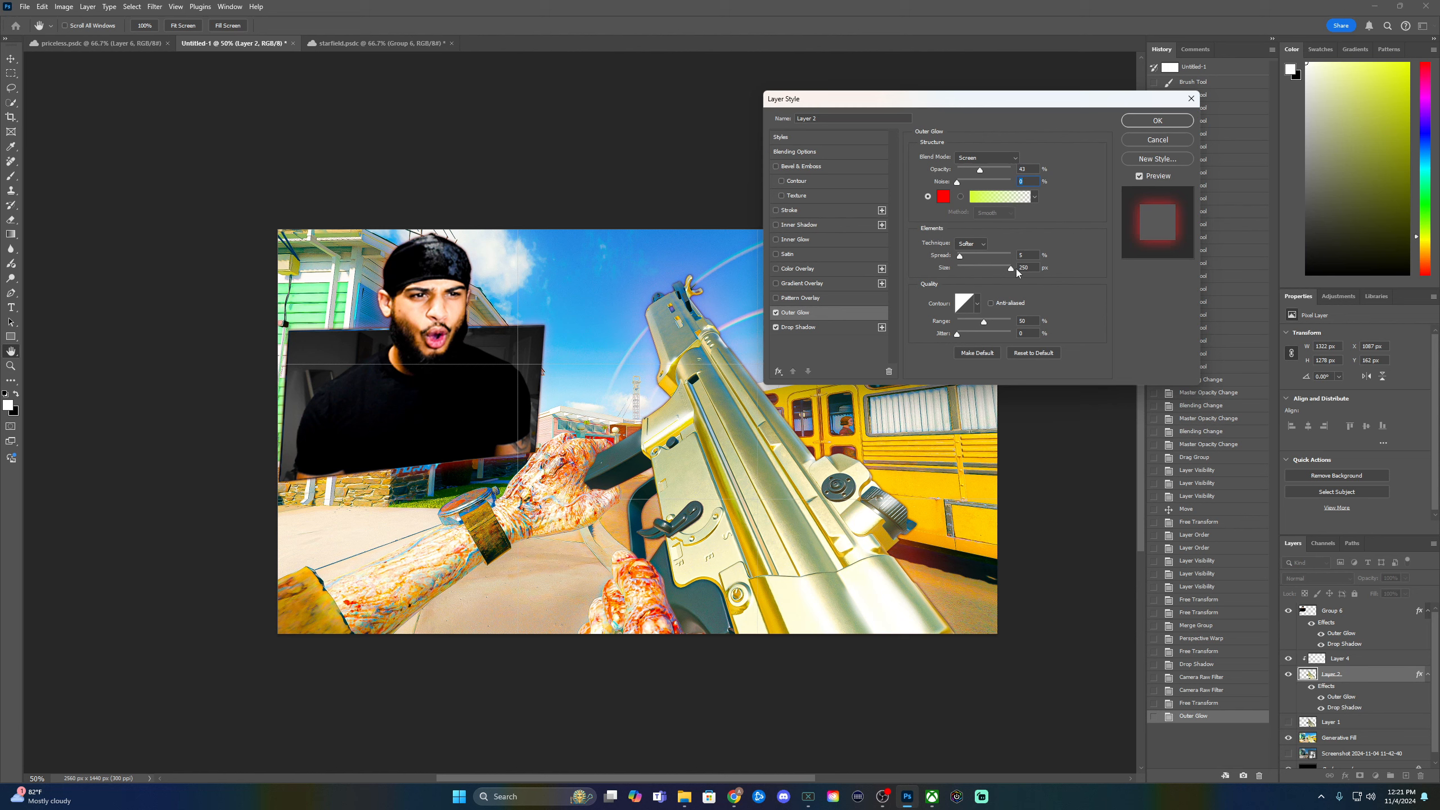
drag(1007, 272, 1020, 271)
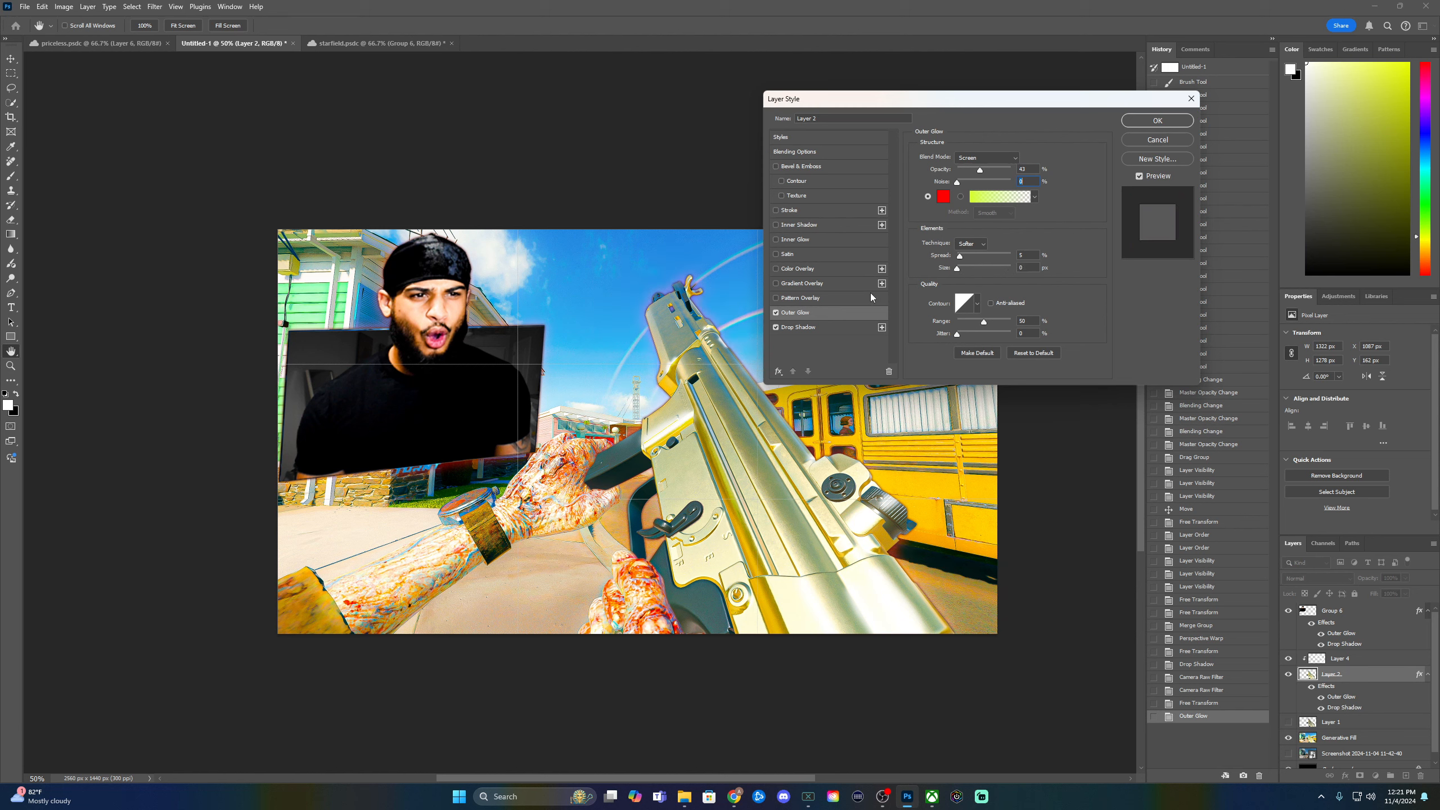
key(Tab)
key(Tab)
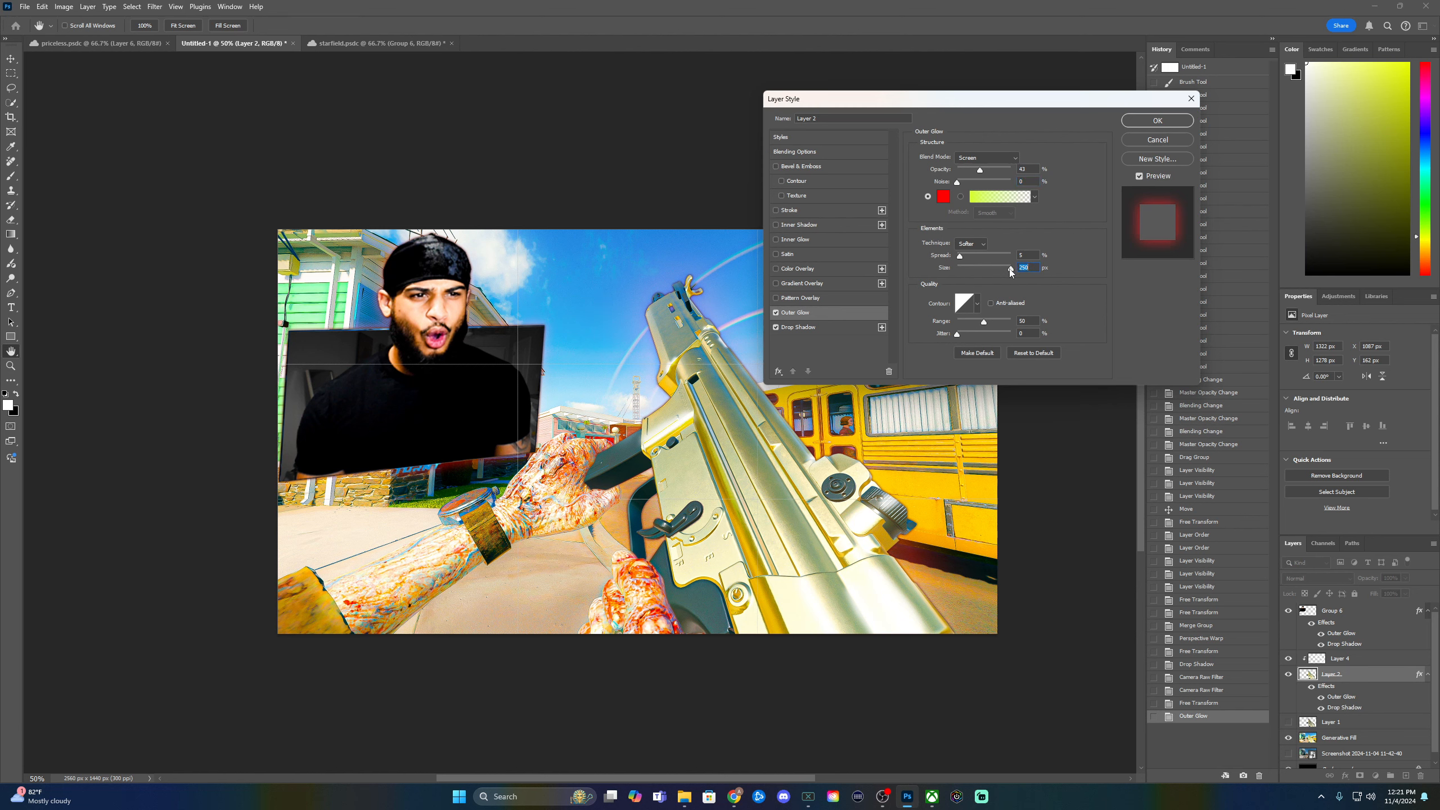
drag(1009, 269, 1079, 276)
click(1156, 121)
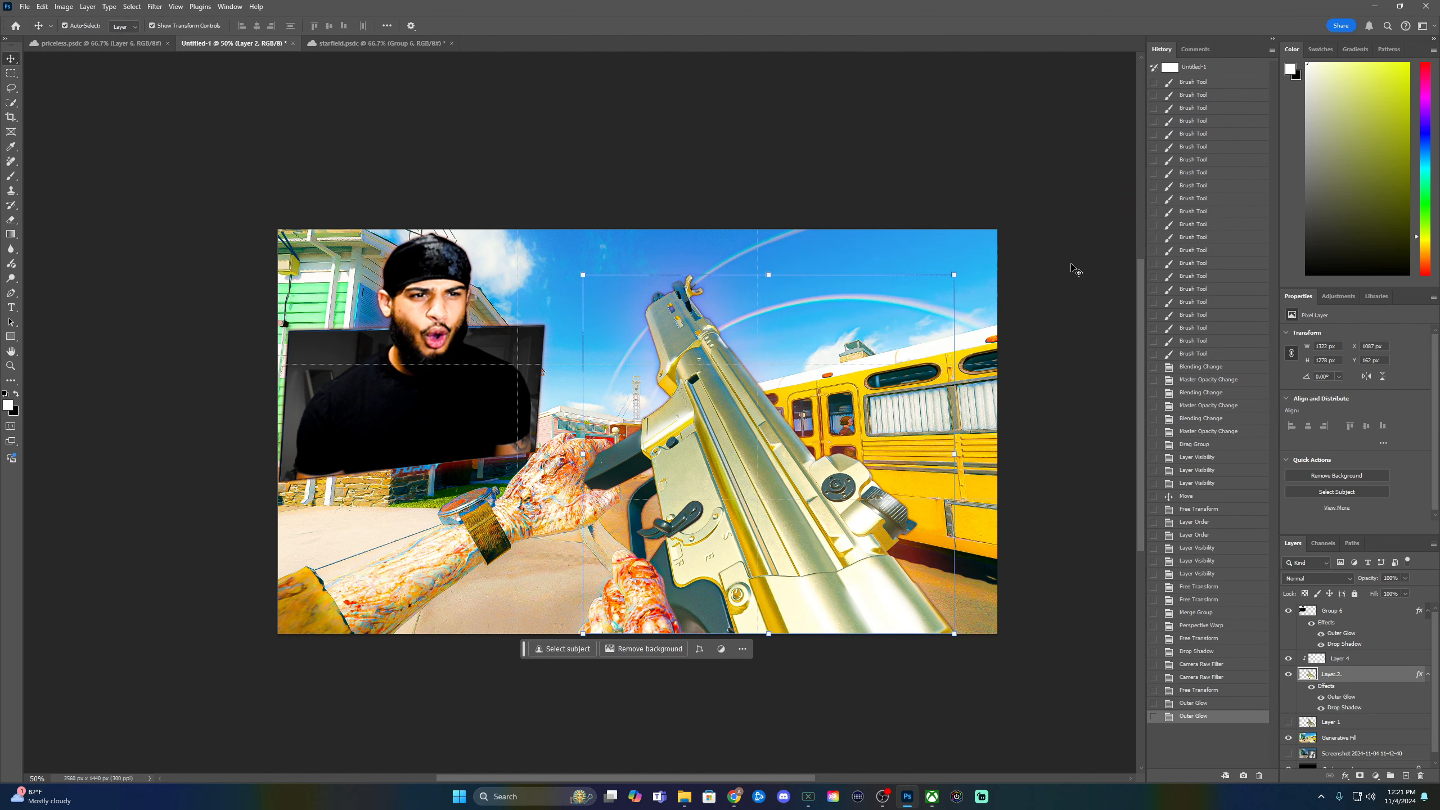
- Deselect all layers and review the whole composition at 25% zoom, returning to 50%
click(1087, 429)
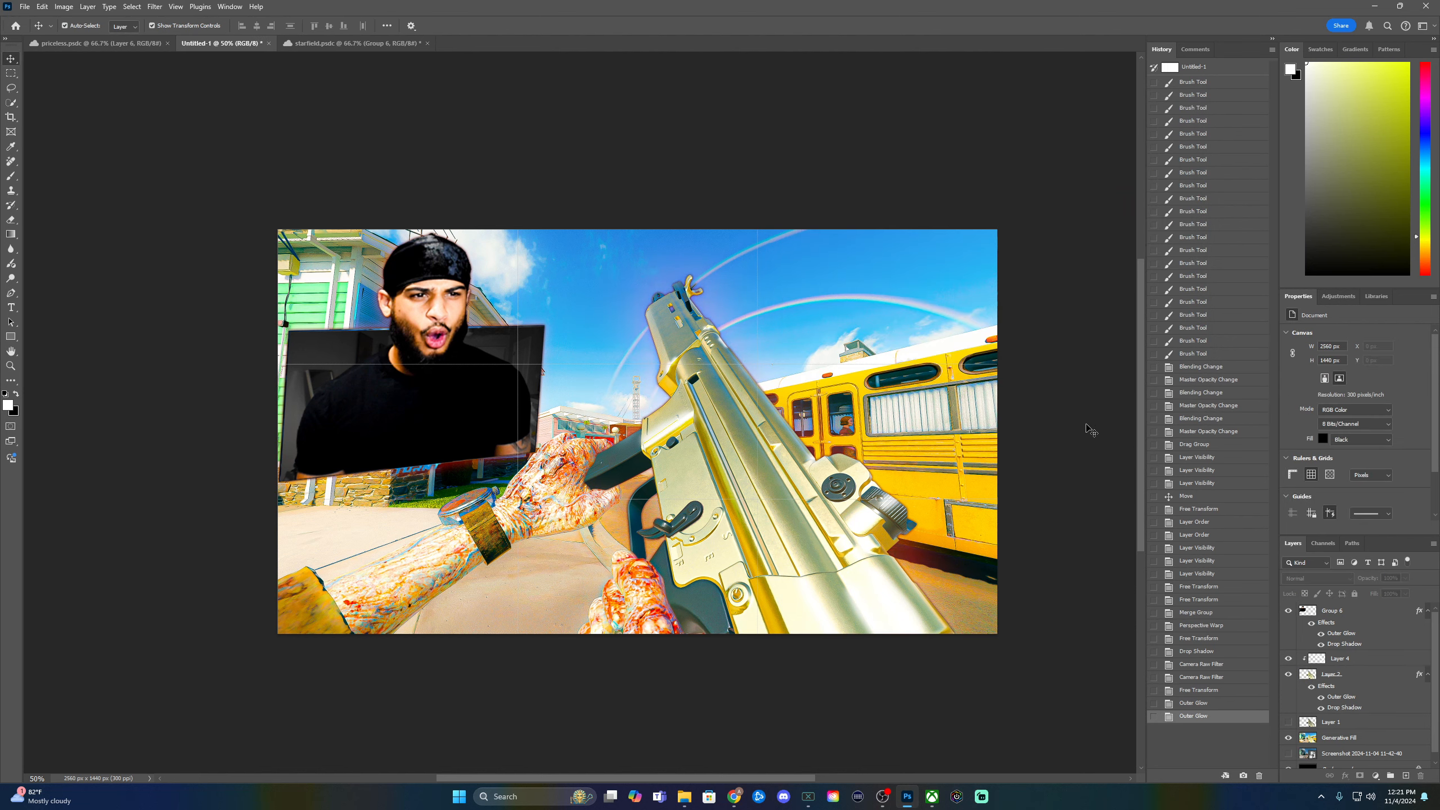
key(ctrl+minus)
key(ctrl+minus)
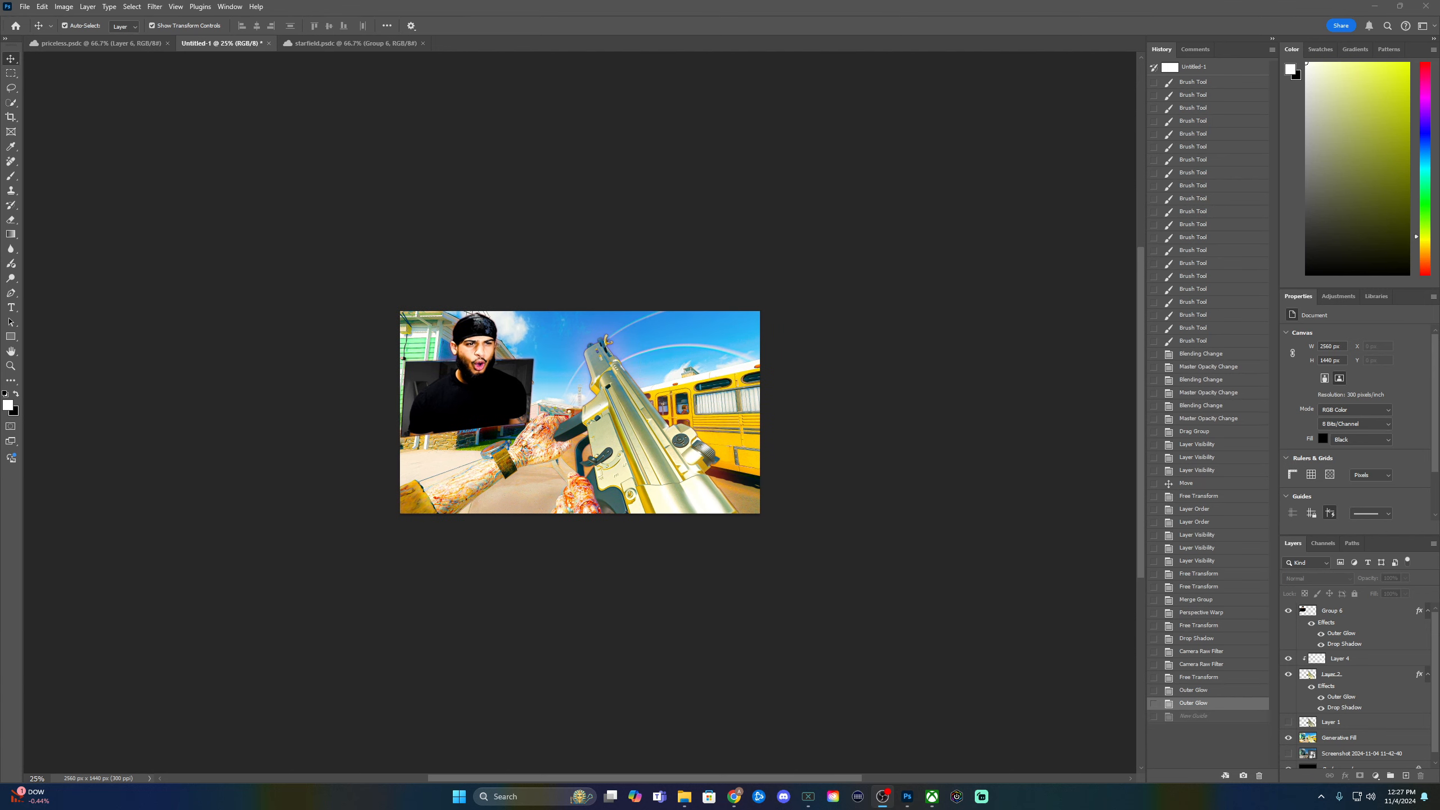
key(ctrl+plus)
key(ctrl+plus)
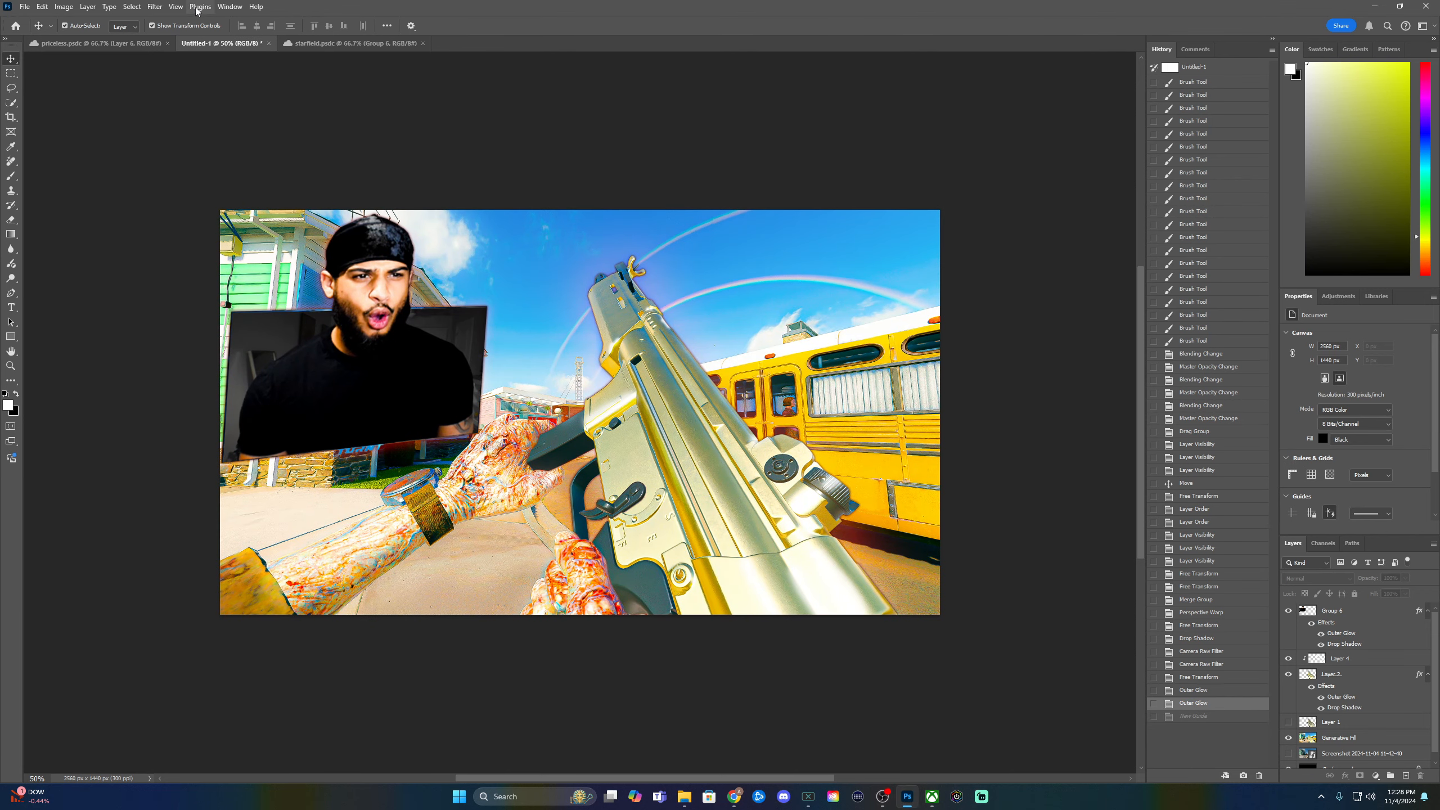
click(329, 260)
click(492, 387)
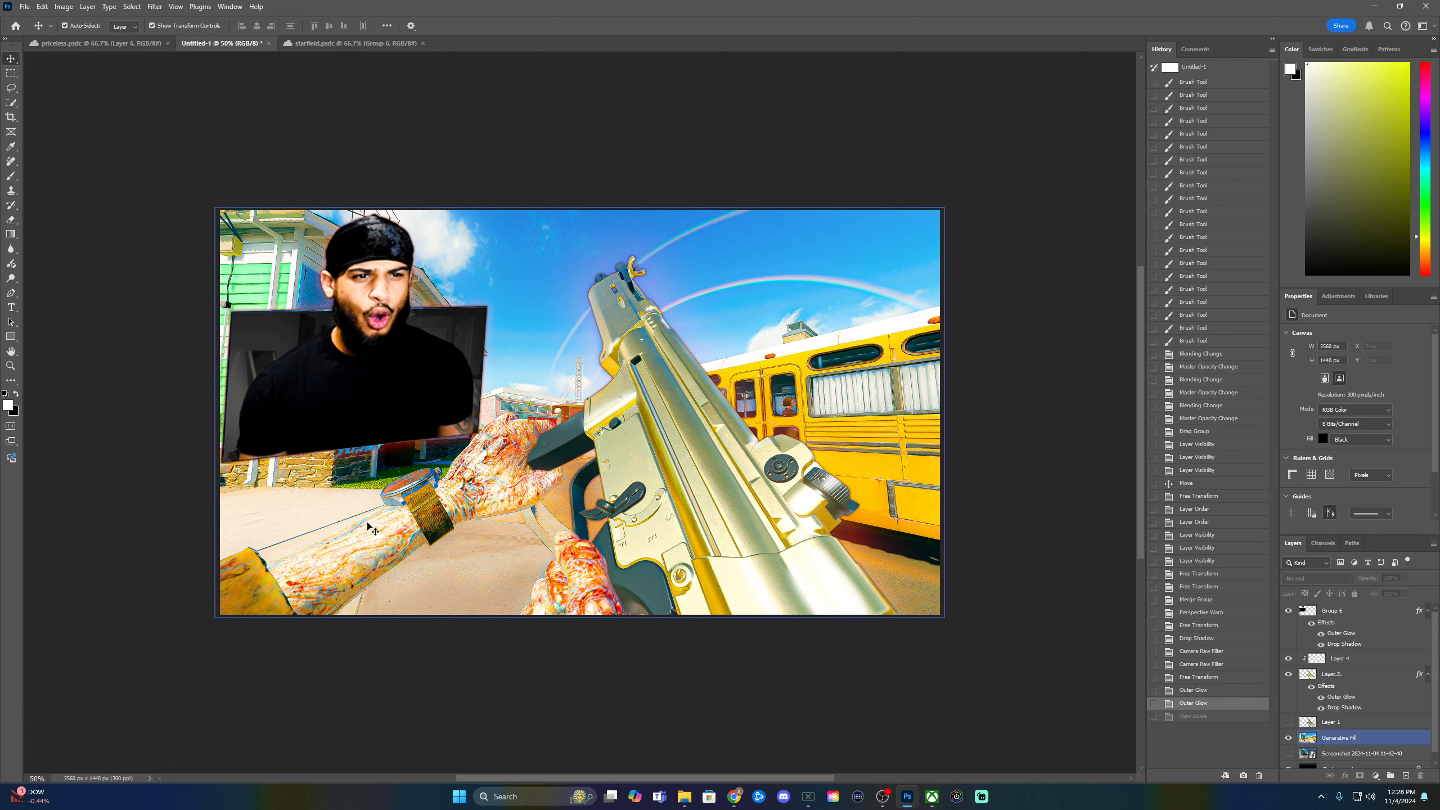
click(231, 152)
- Show the grid over the canvas
click(175, 6)
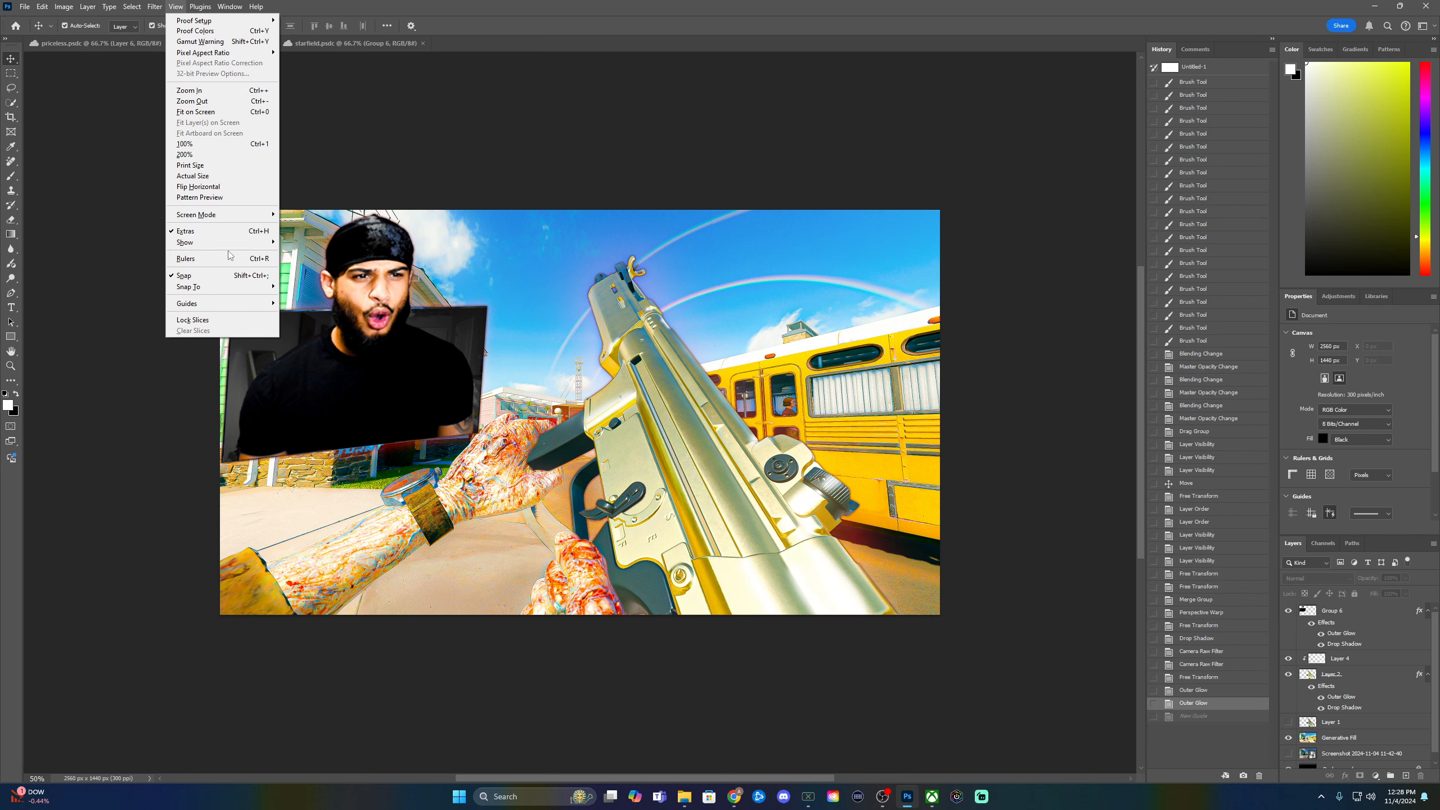
mouse_move(237, 244)
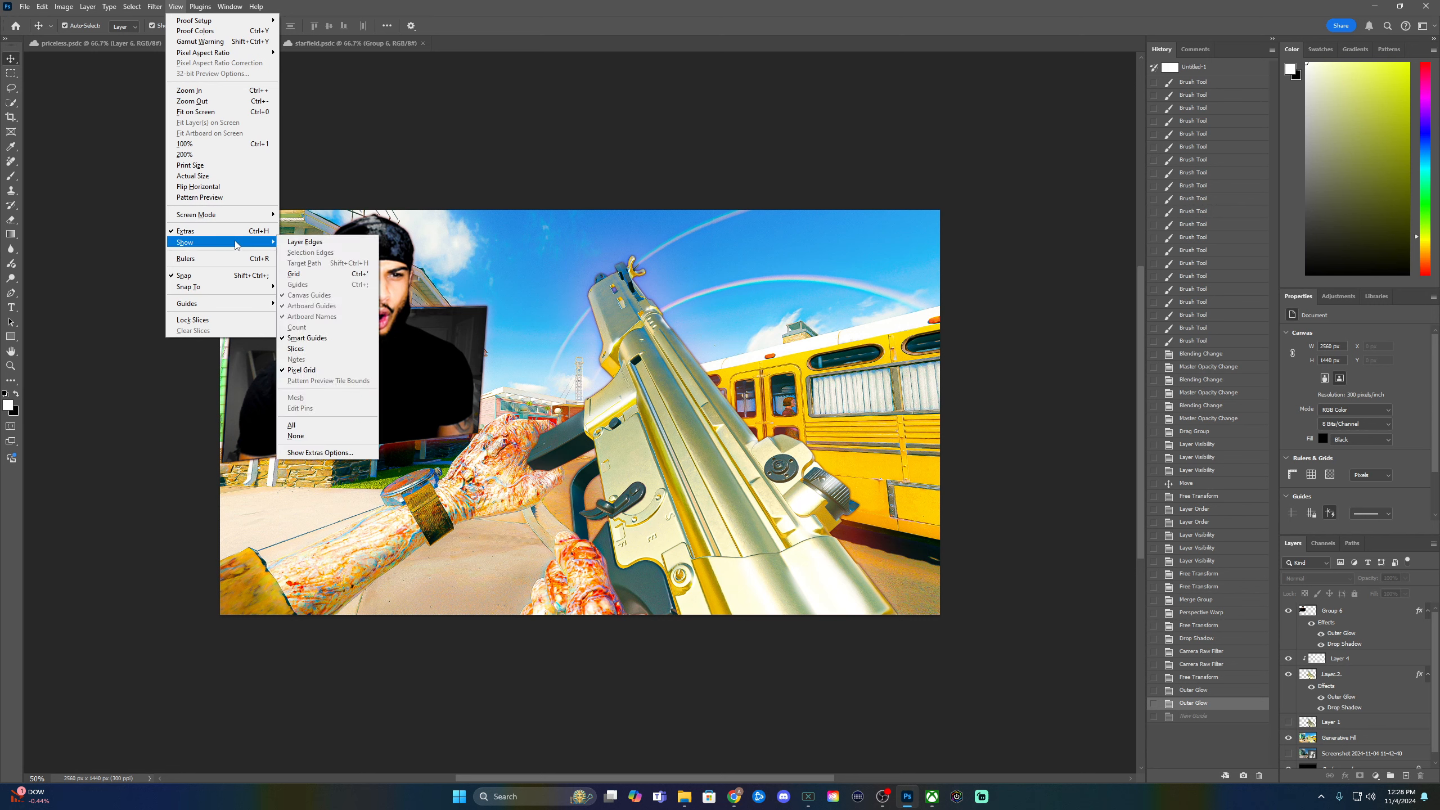
click(306, 274)
click(315, 276)
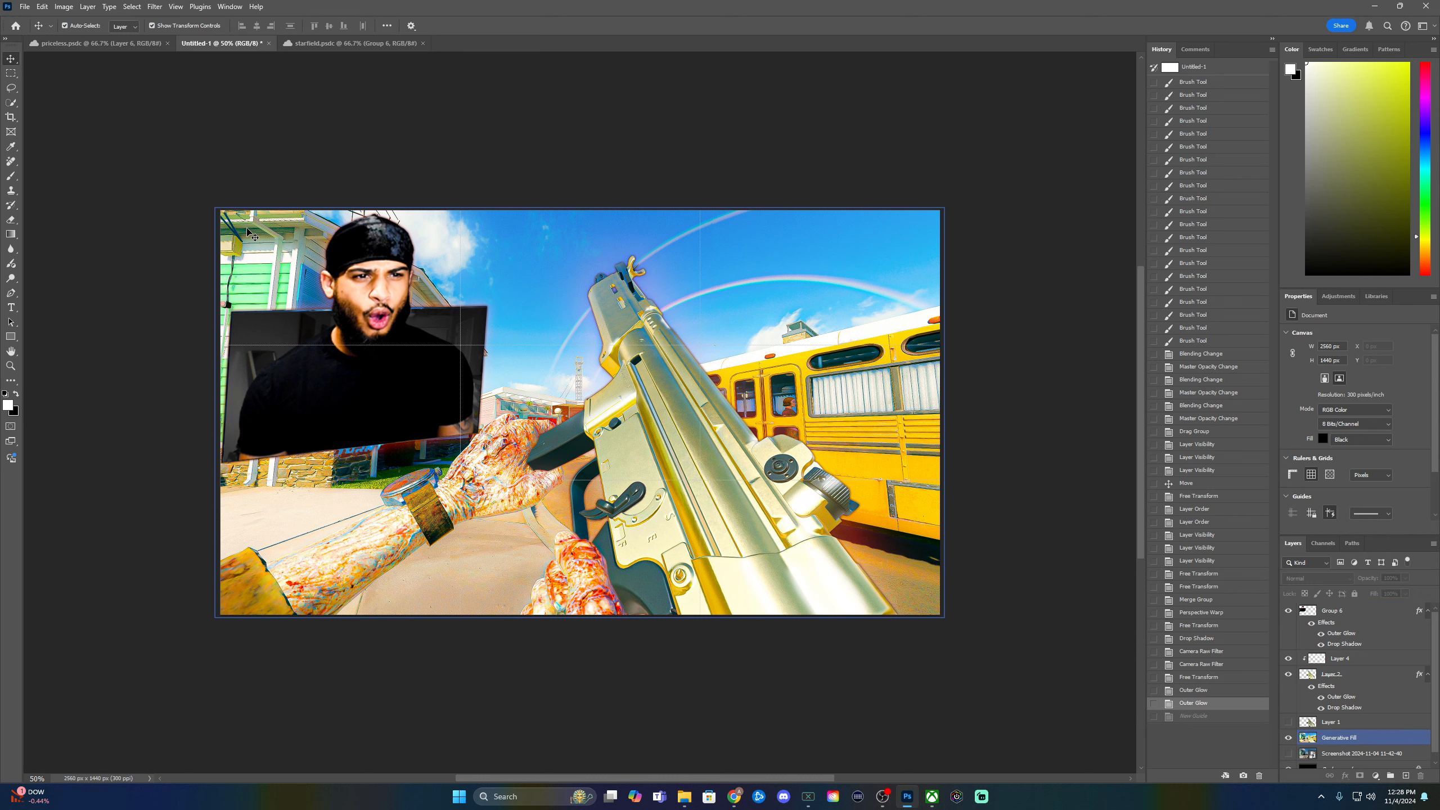
- Examine how the portrait, gun and background are placed relative to the grid's thirds
click(451, 346)
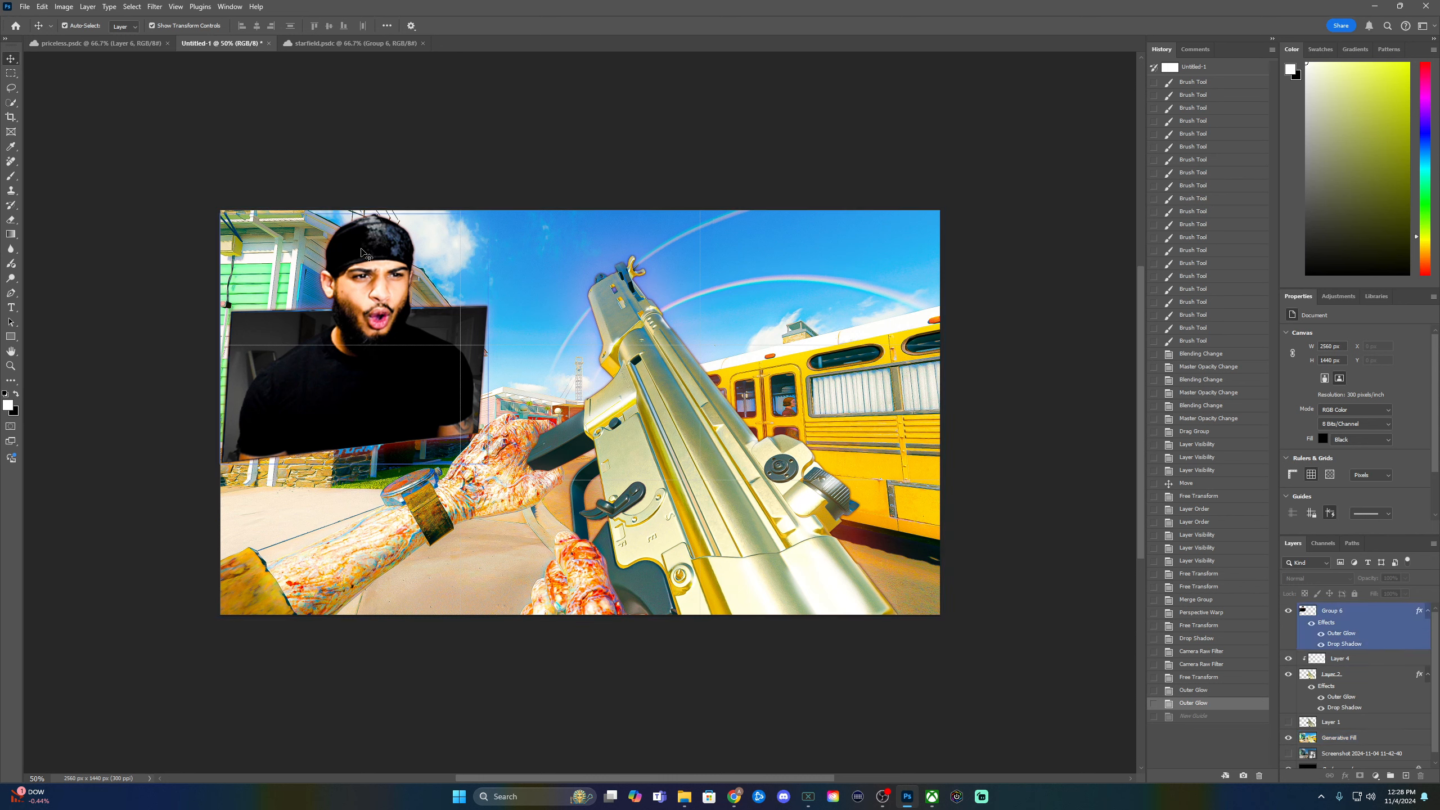
click(599, 572)
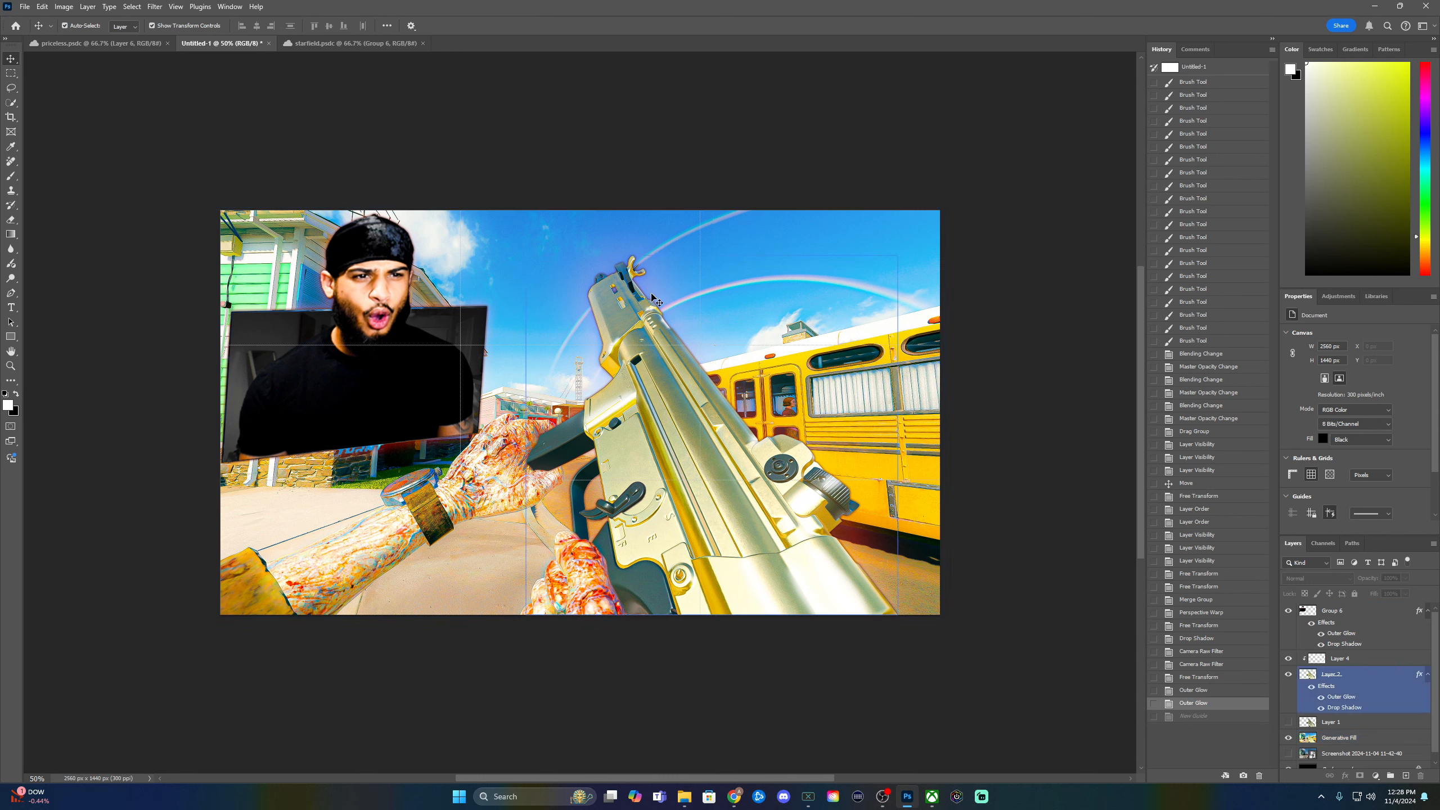
click(805, 436)
click(815, 318)
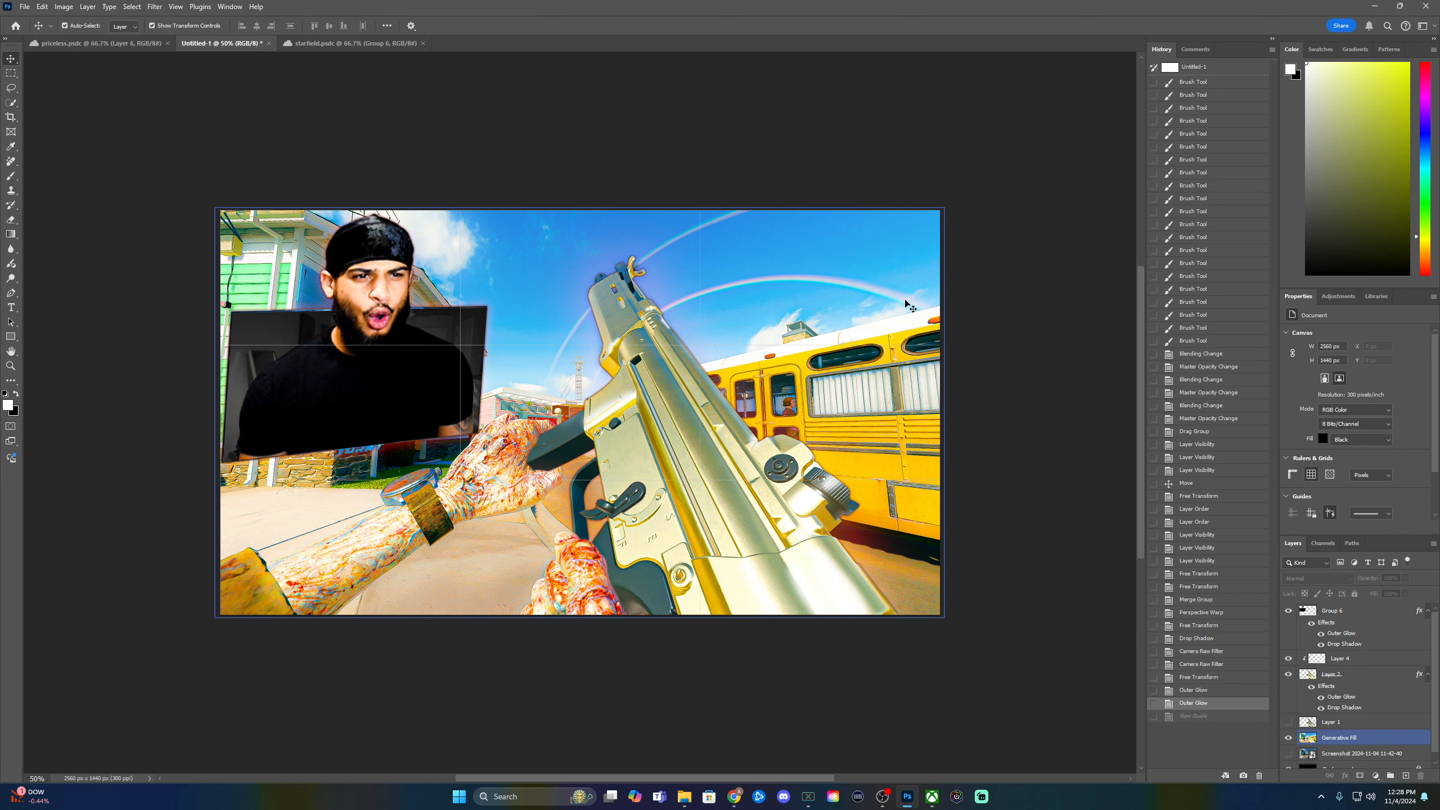
click(774, 463)
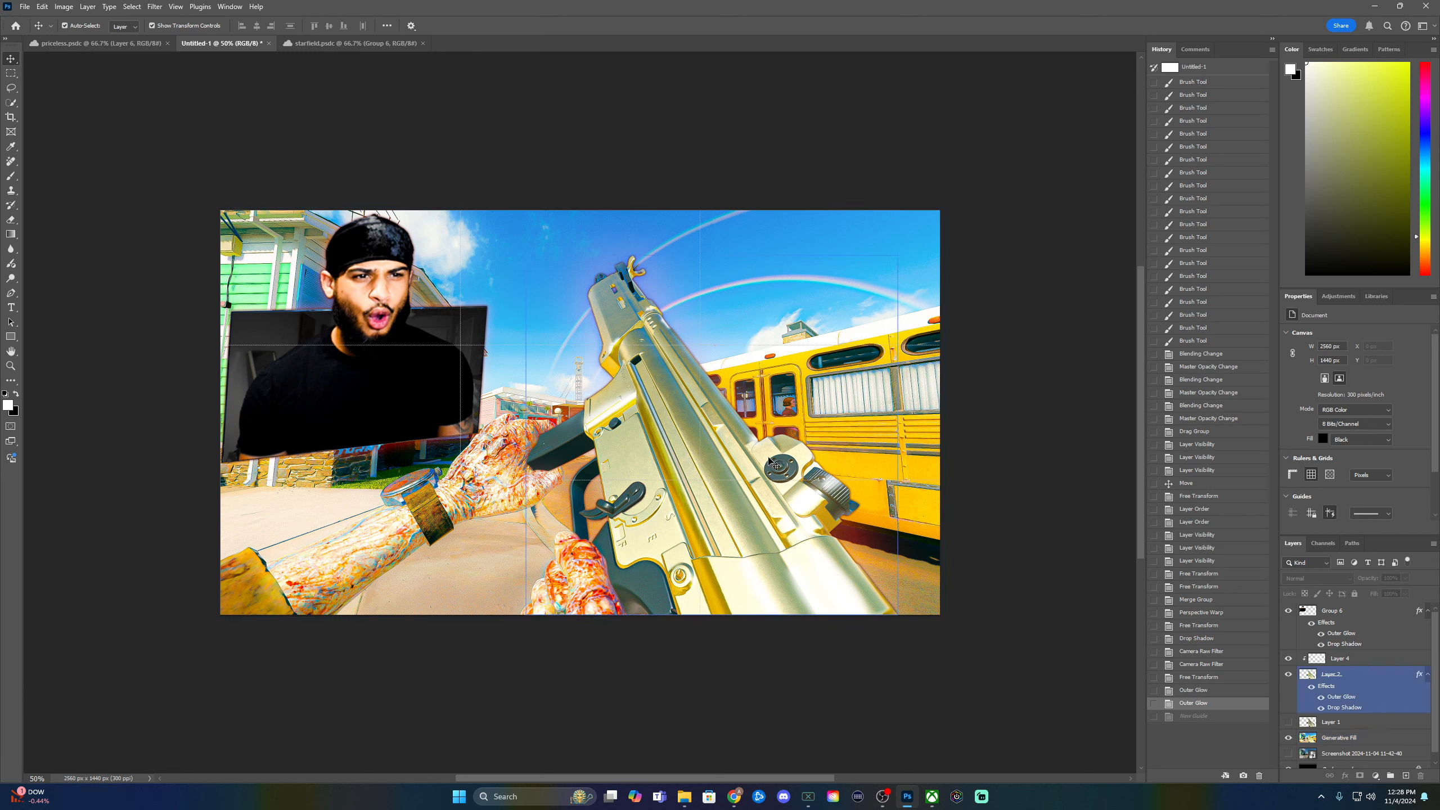
click(450, 358)
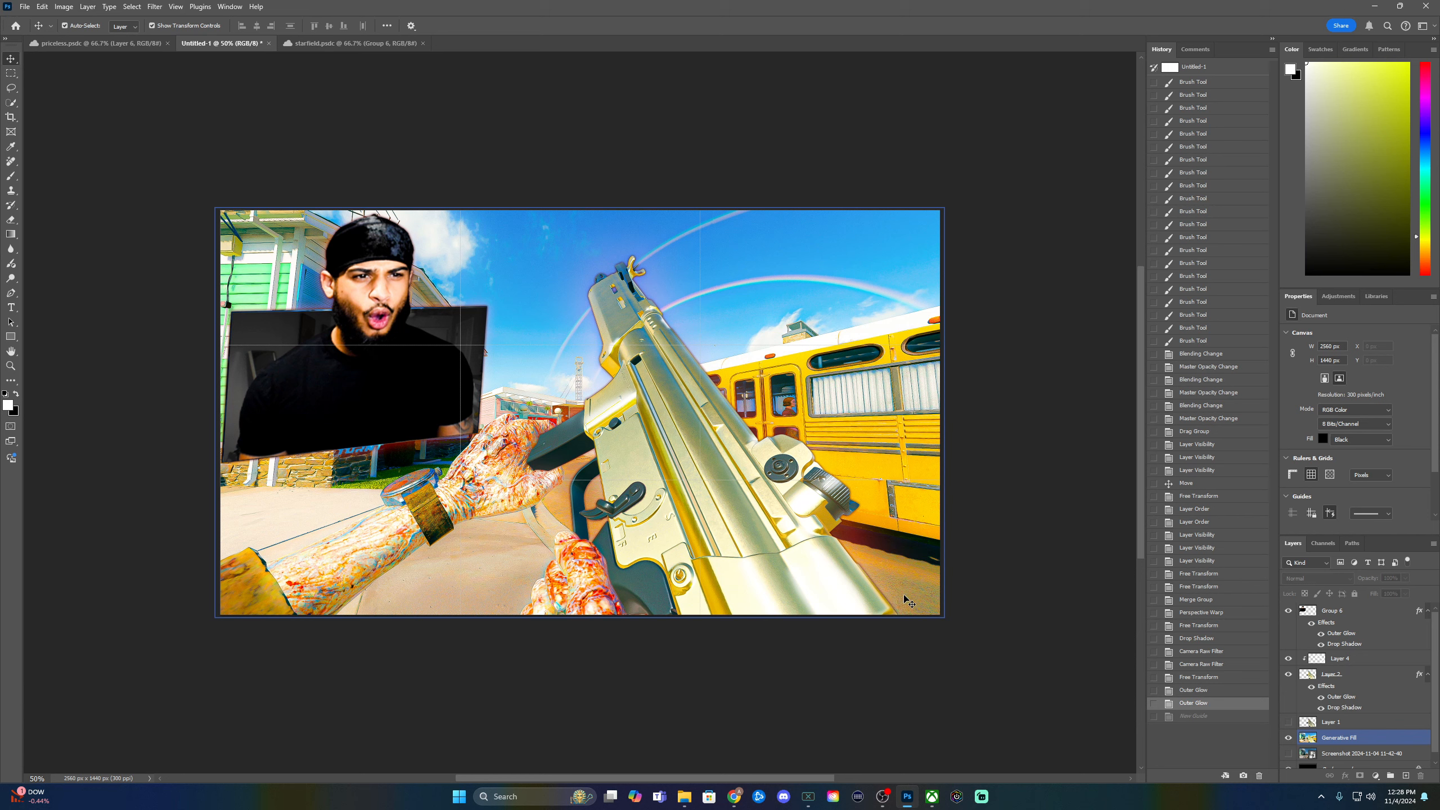
key(ctrl)
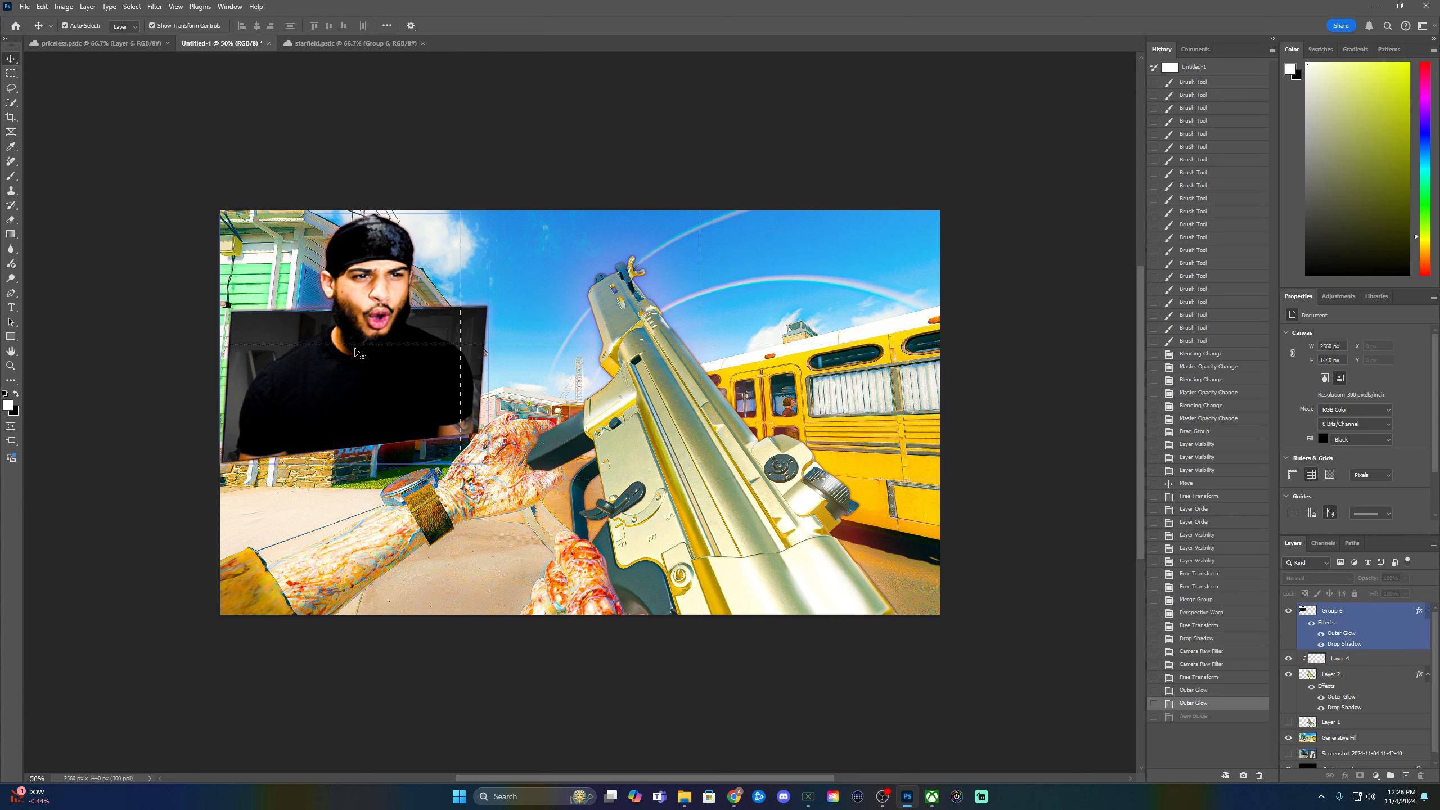
- Add a vertical text reading COD beside the gun, try its alignment options and commit it with top alignment
click(11, 308)
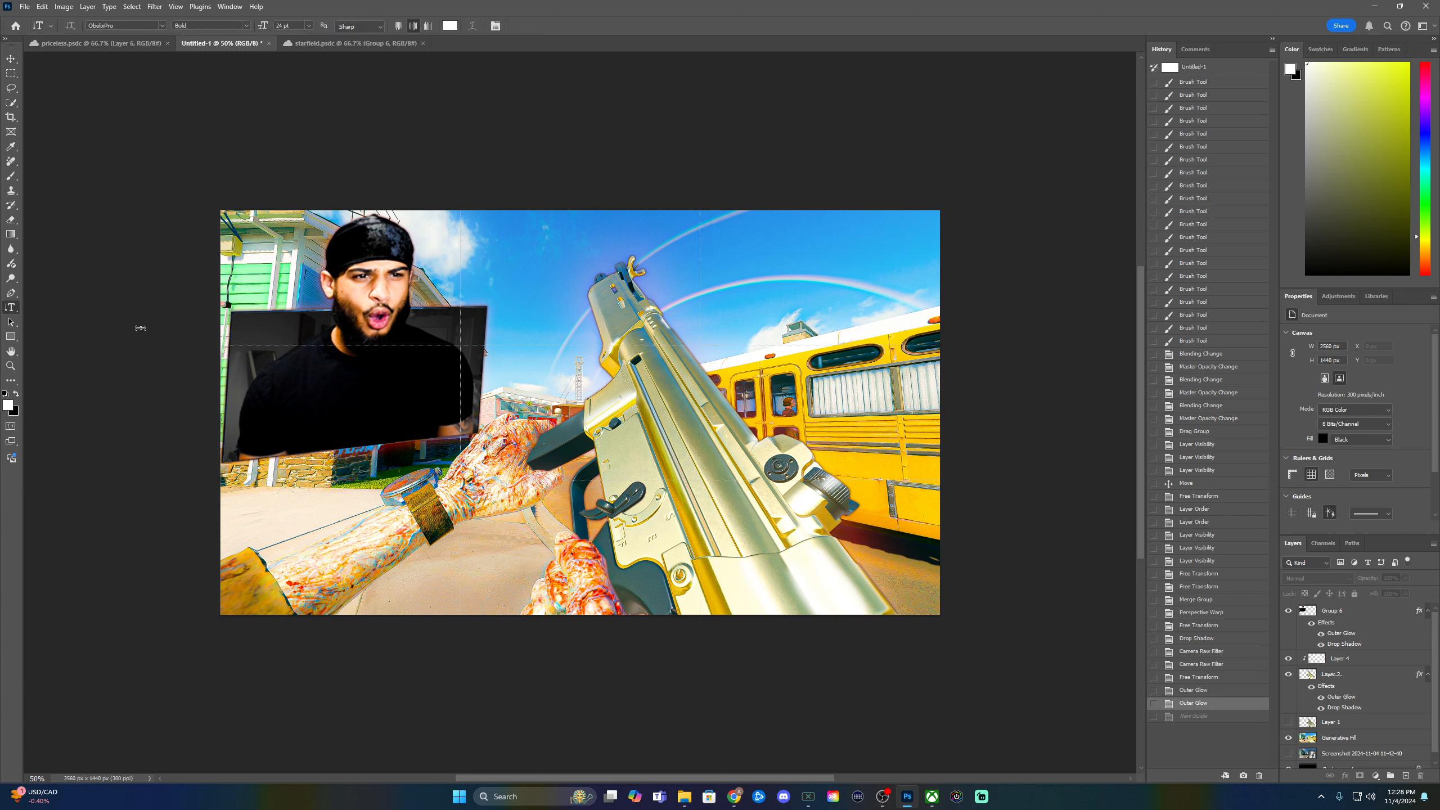
click(764, 301)
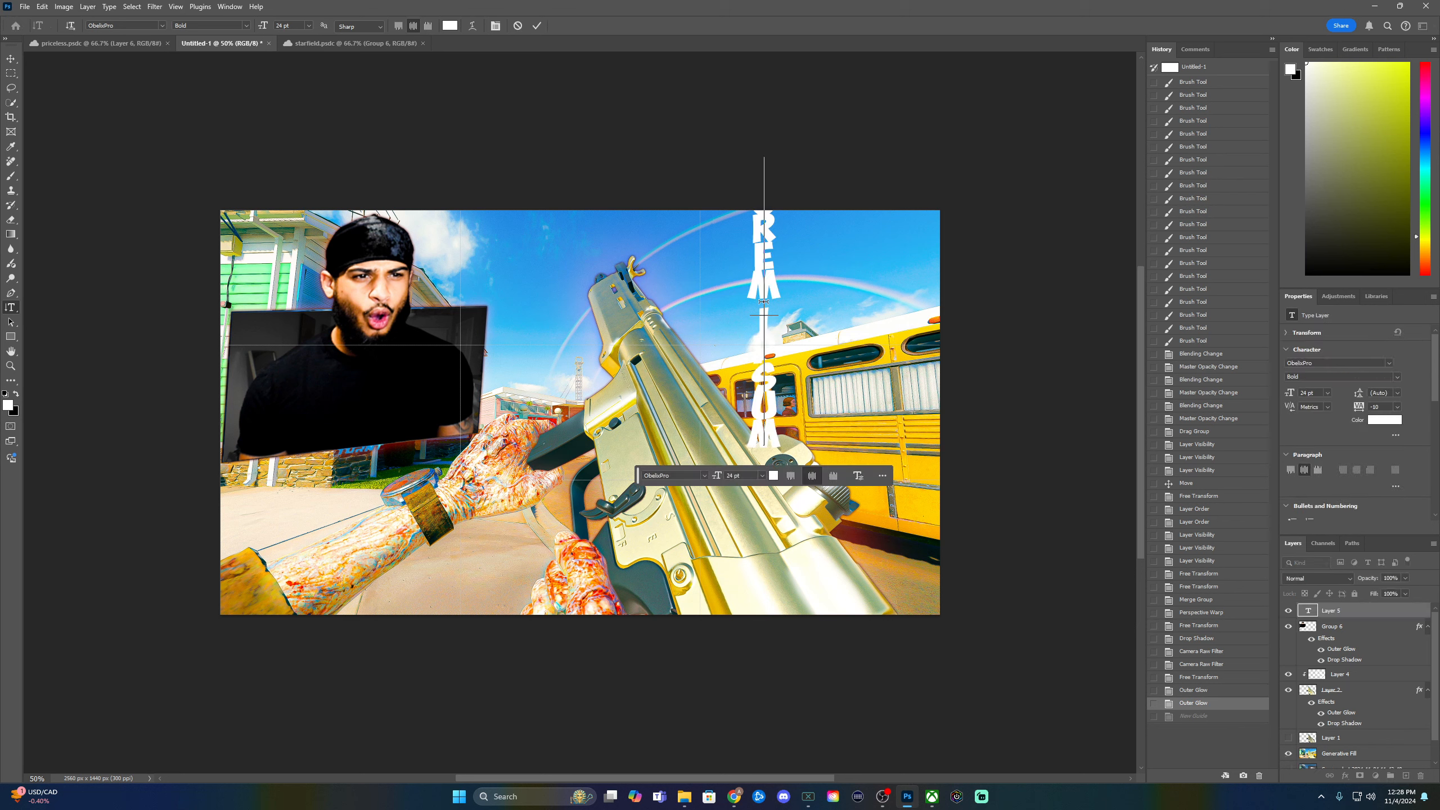
text(COD)
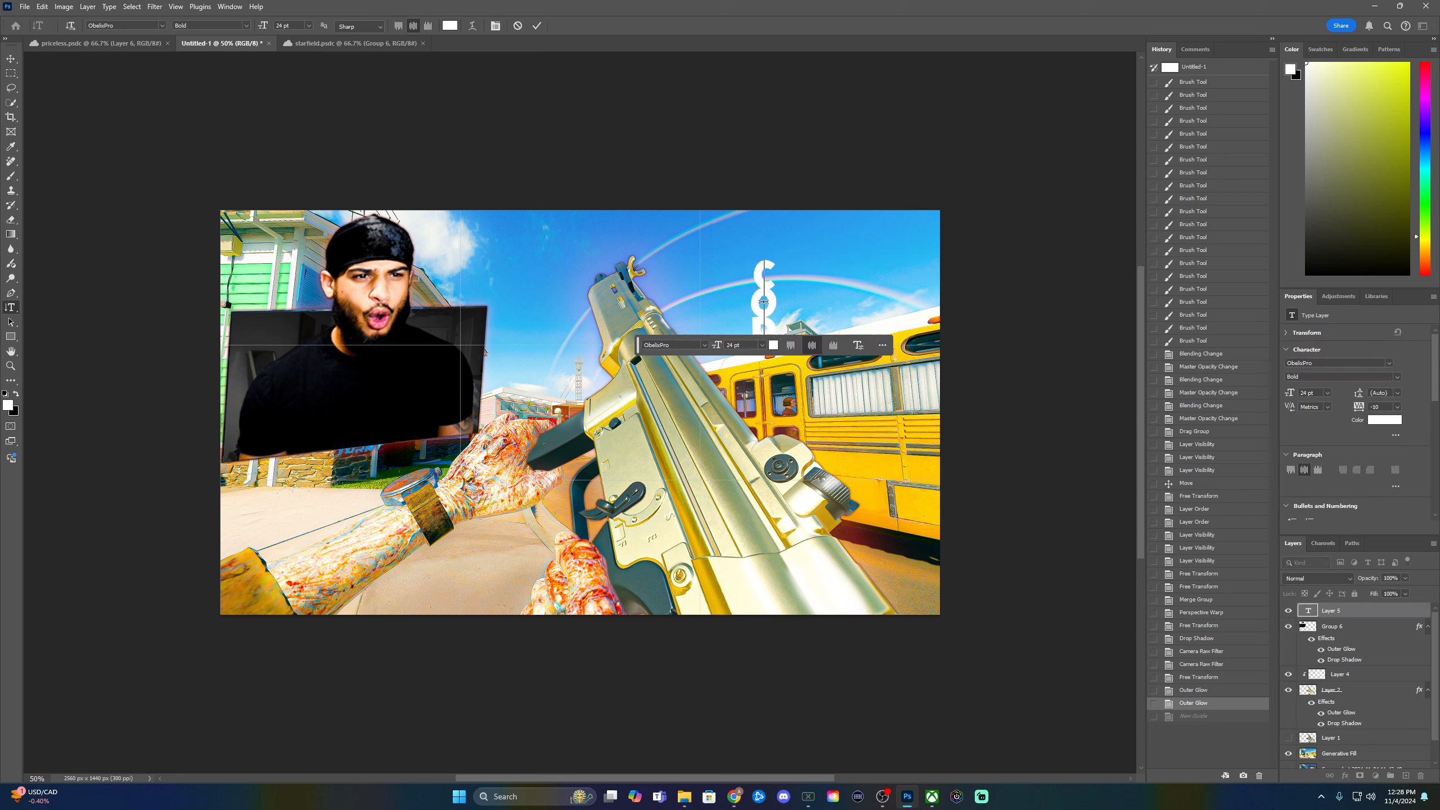
click(791, 345)
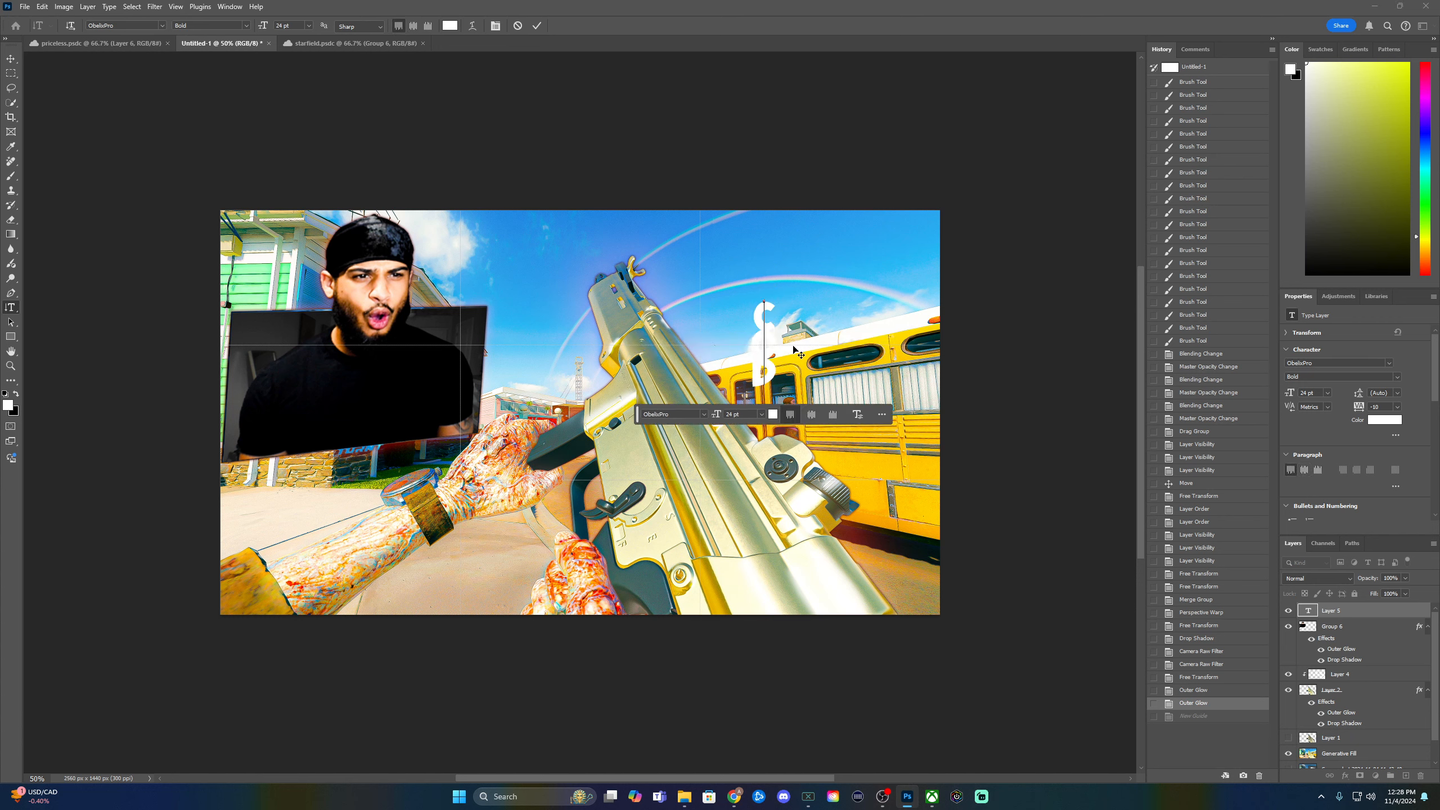
click(811, 414)
click(833, 375)
click(790, 331)
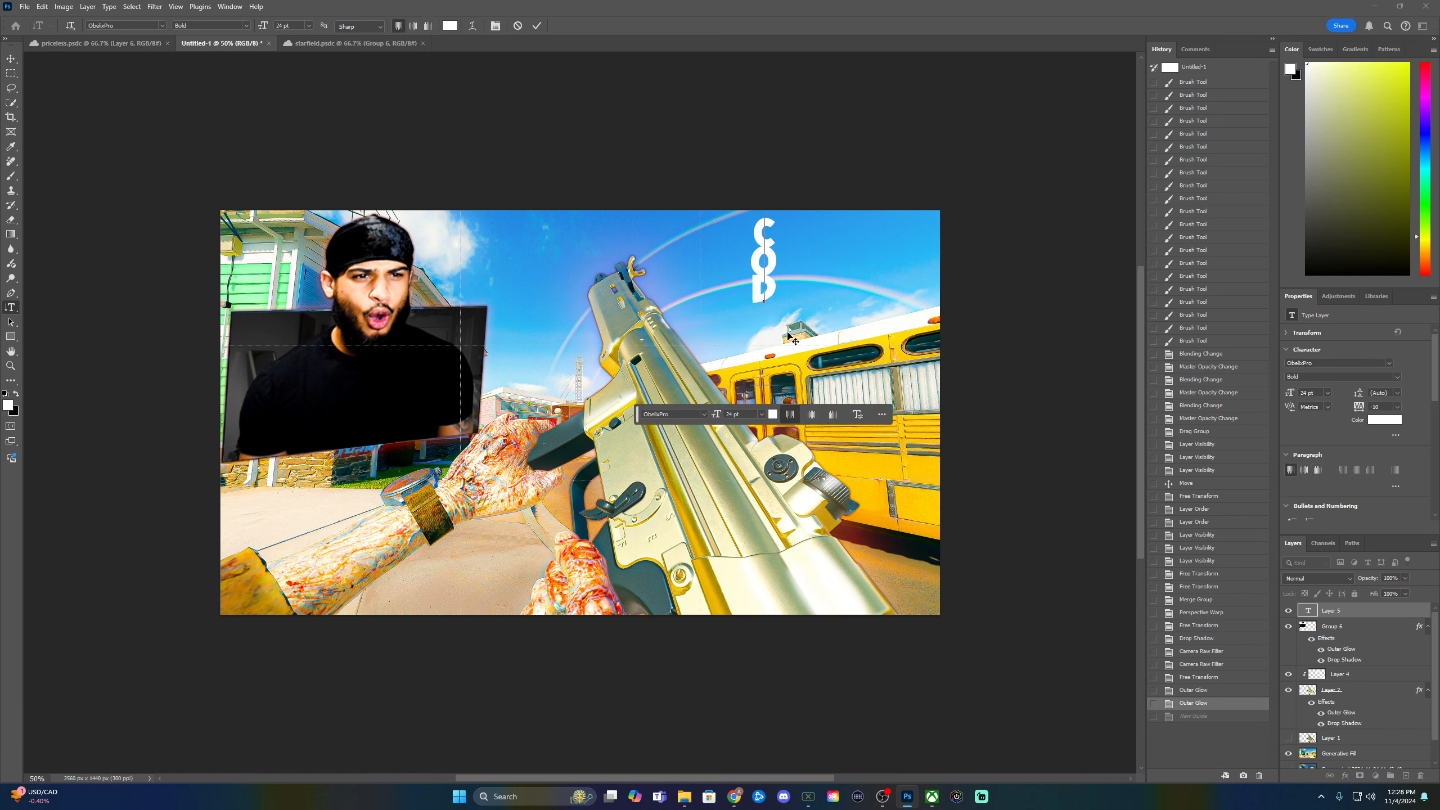
click(536, 26)
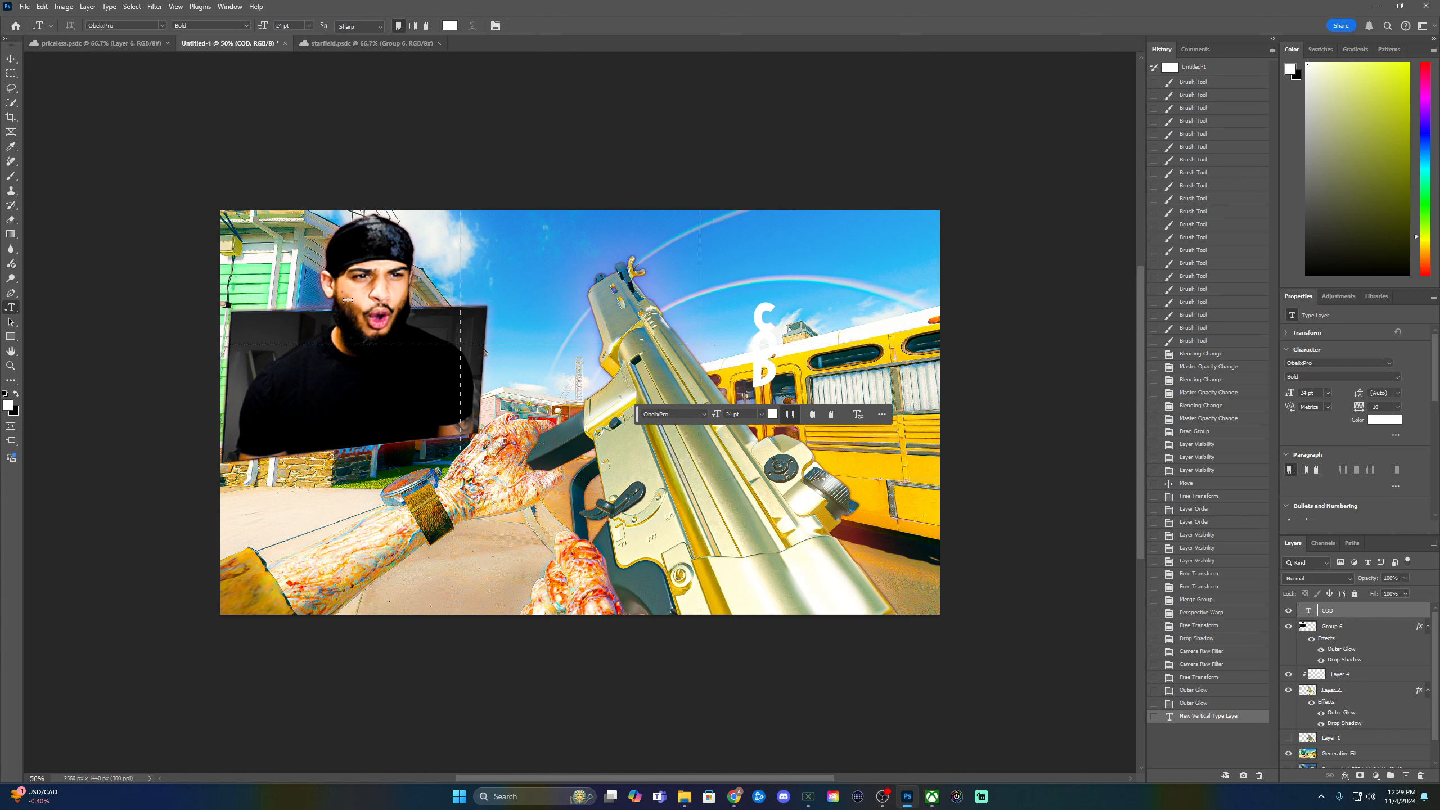
- Add a horizontal text reading COD in the sky between the portrait and the gun, and delete the vertical COD layer
right_click(8, 311)
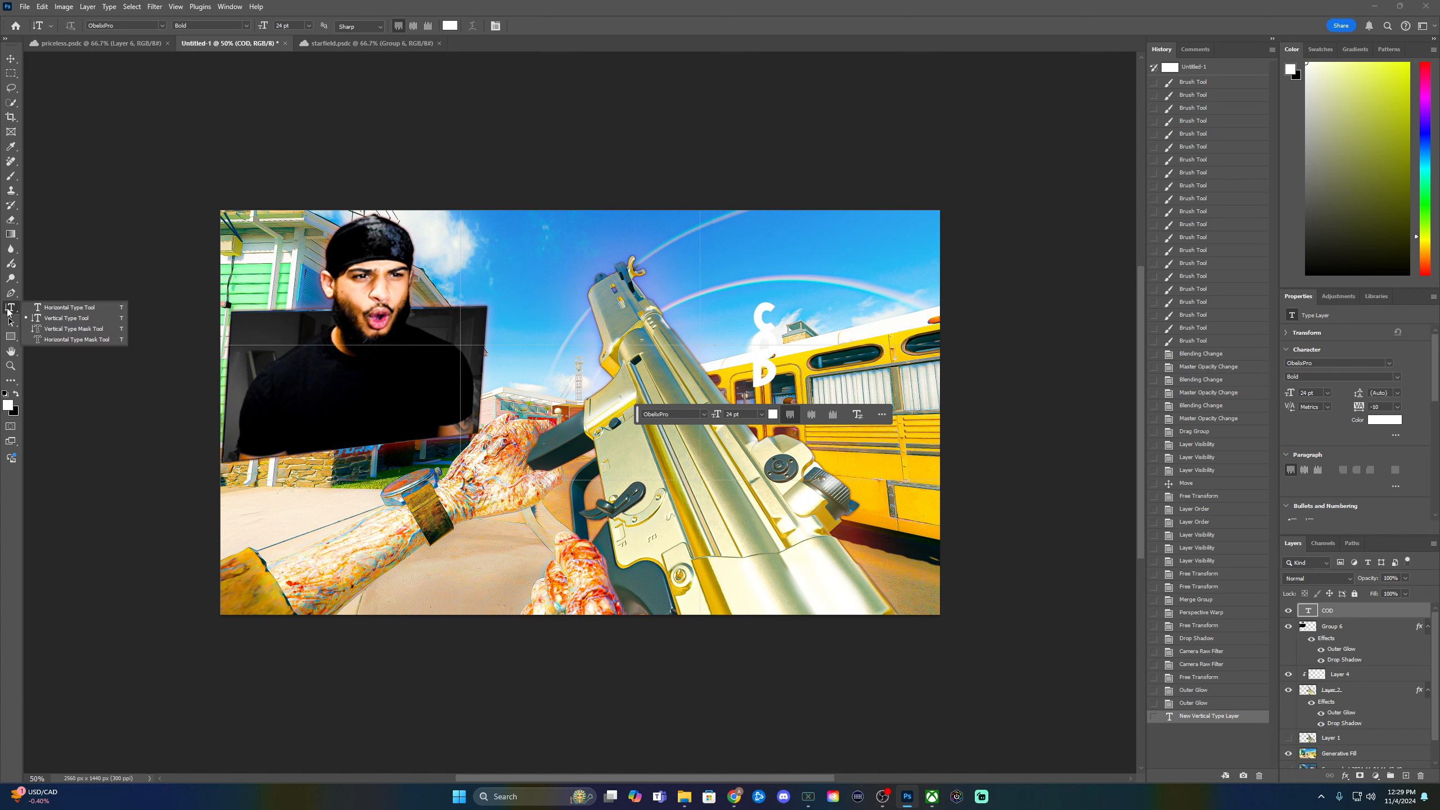
click(54, 307)
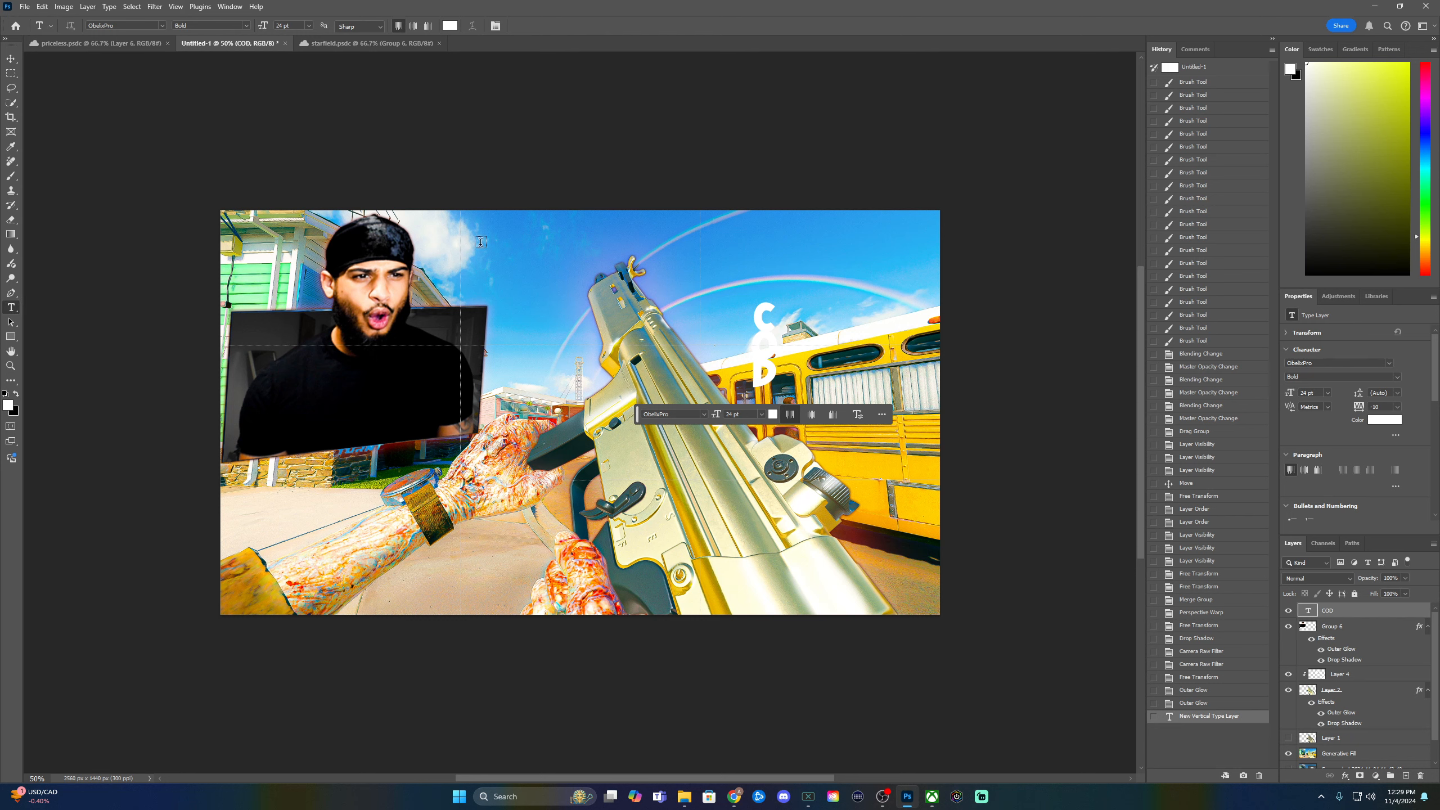
click(504, 253)
text(COD)
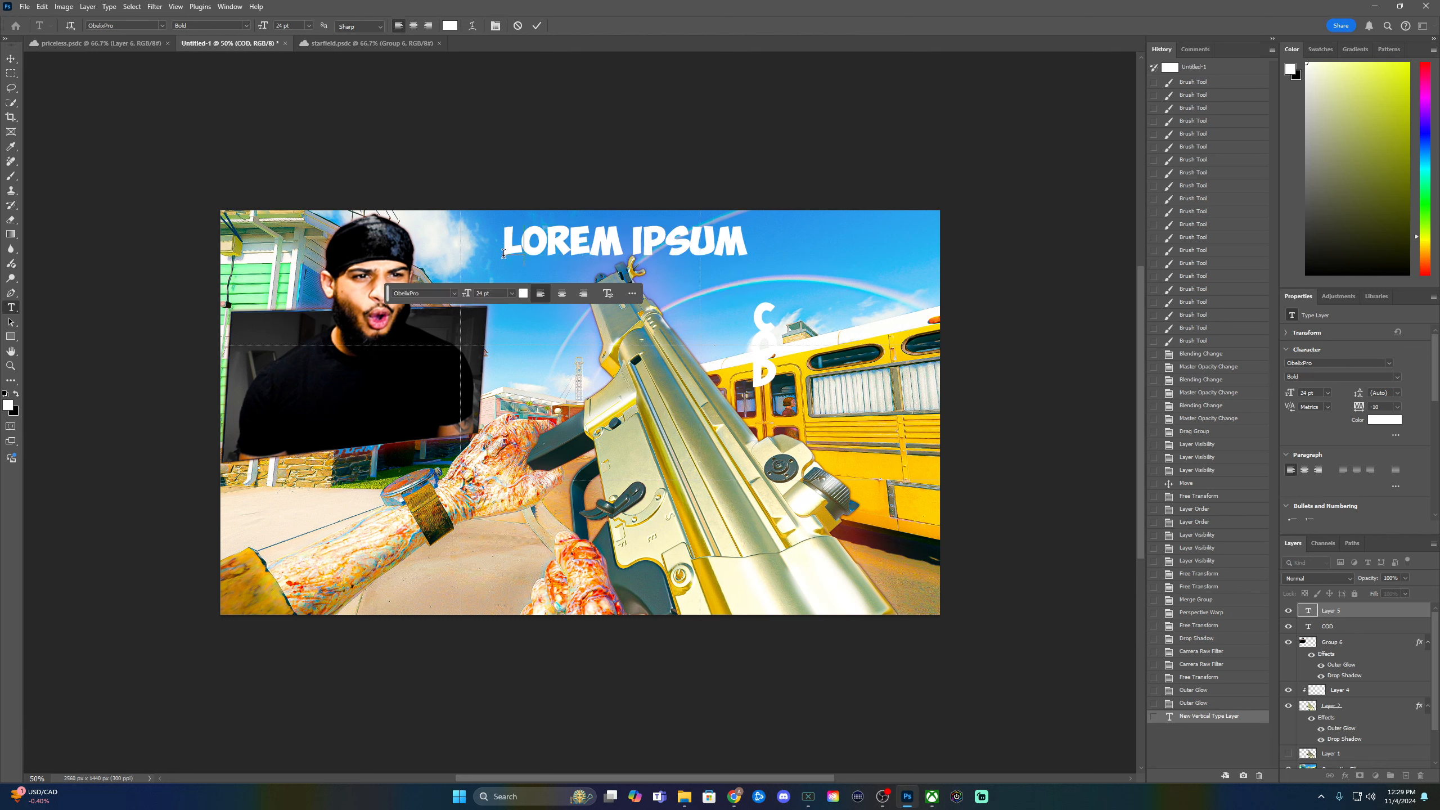
click(702, 138)
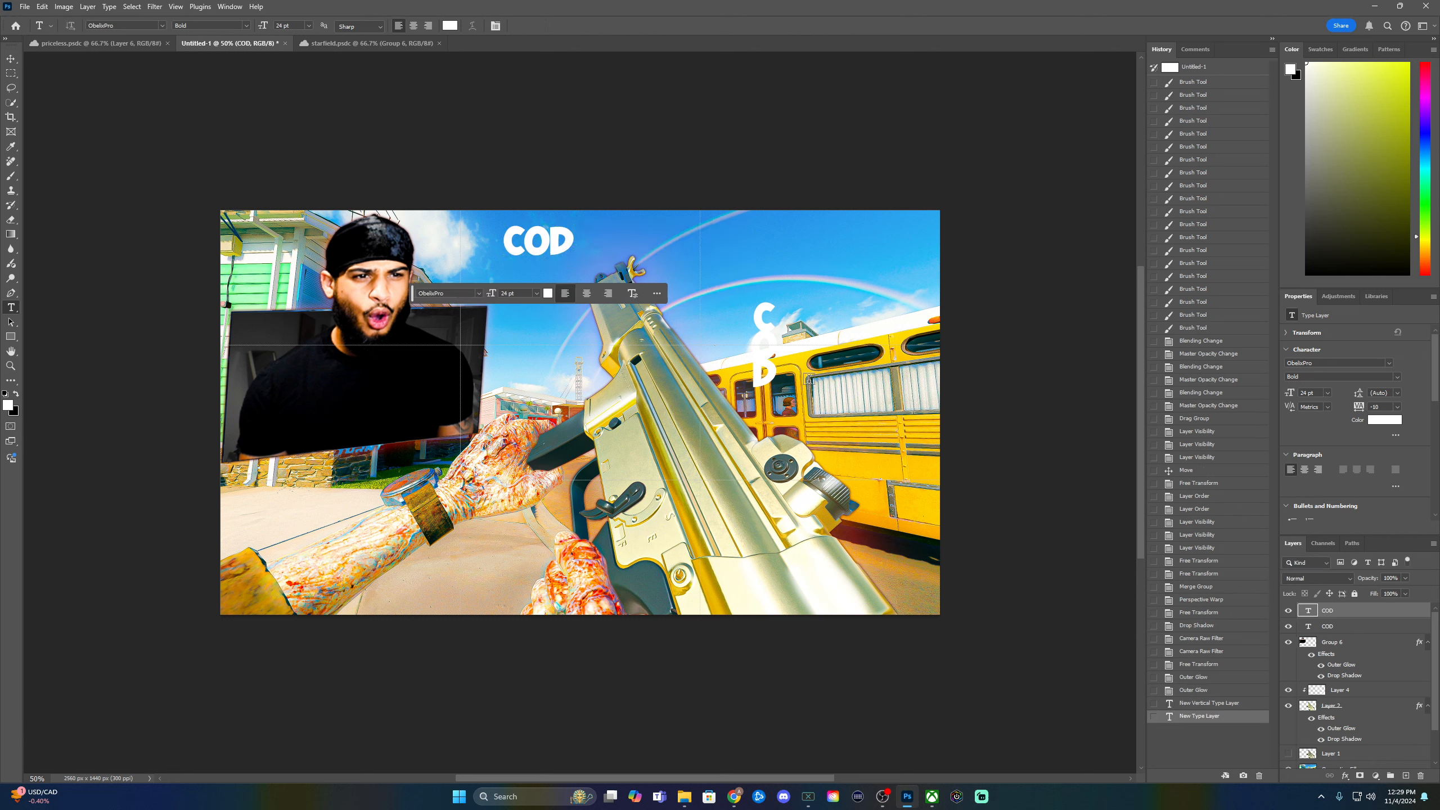
click(1340, 623)
key(Delete)
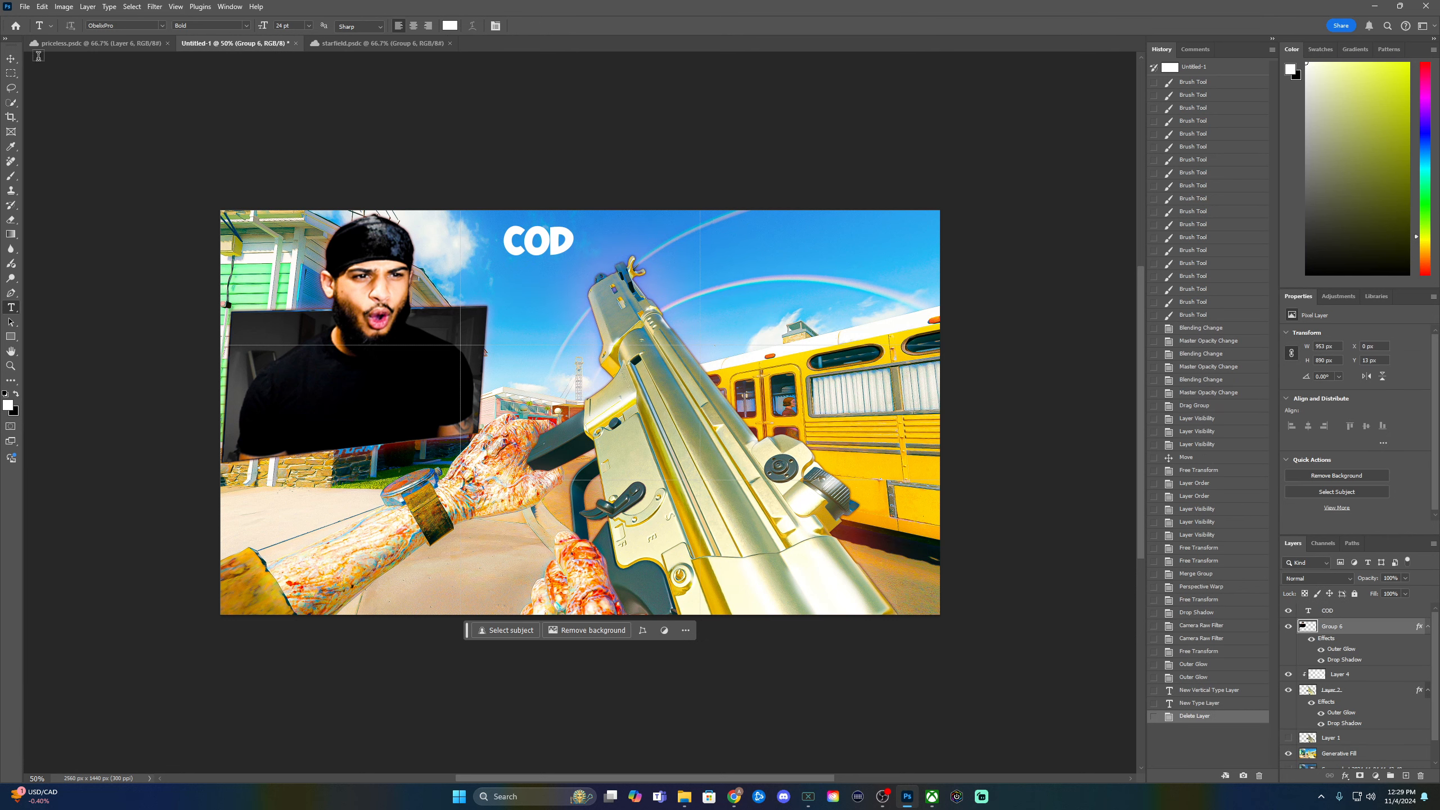
- Move the COD text into the sky above the yellow bus
click(11, 59)
drag(538, 249, 797, 291)
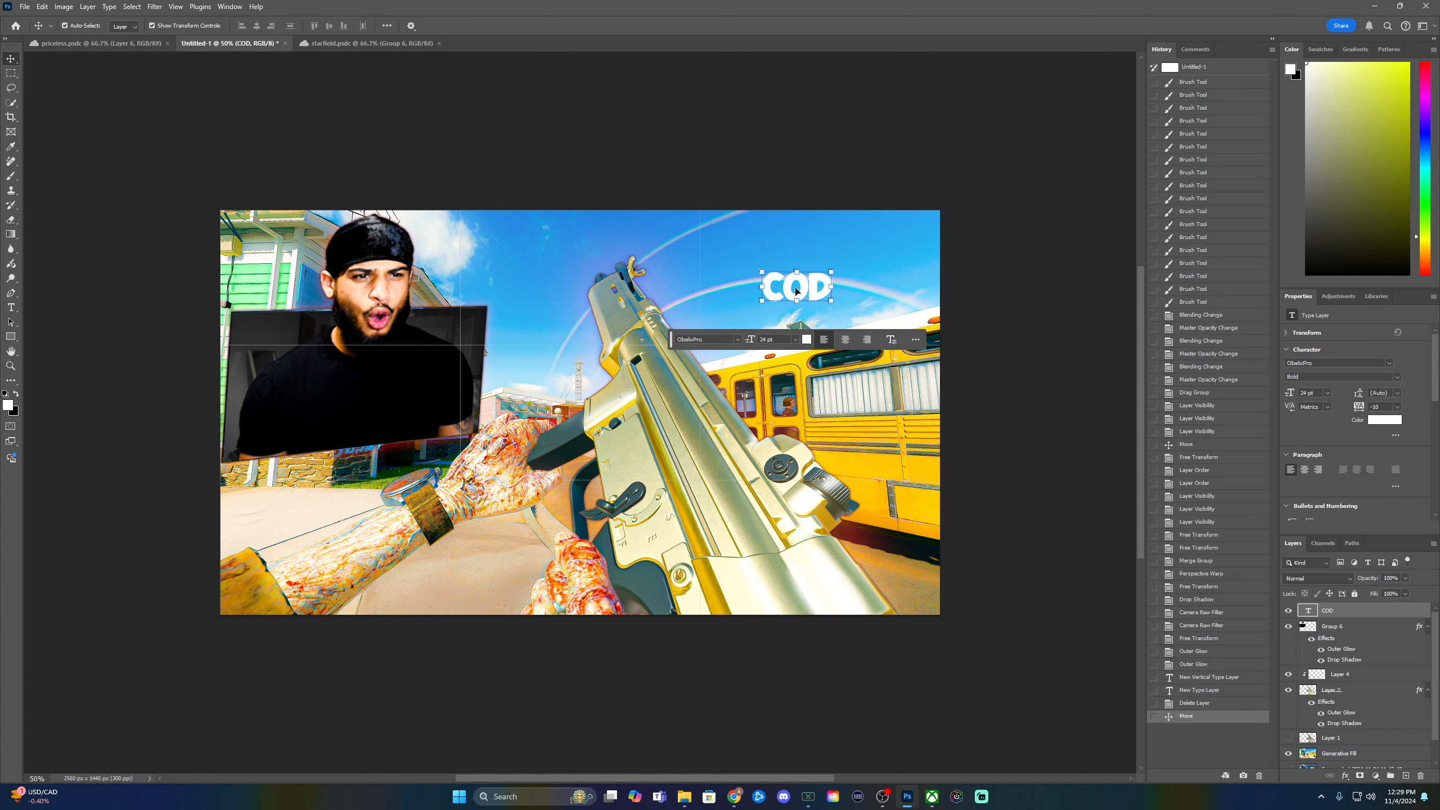
double_click(797, 289)
- Apply a drop shadow and a 10 px black outside stroke to the COD text layer
double_click(1410, 617)
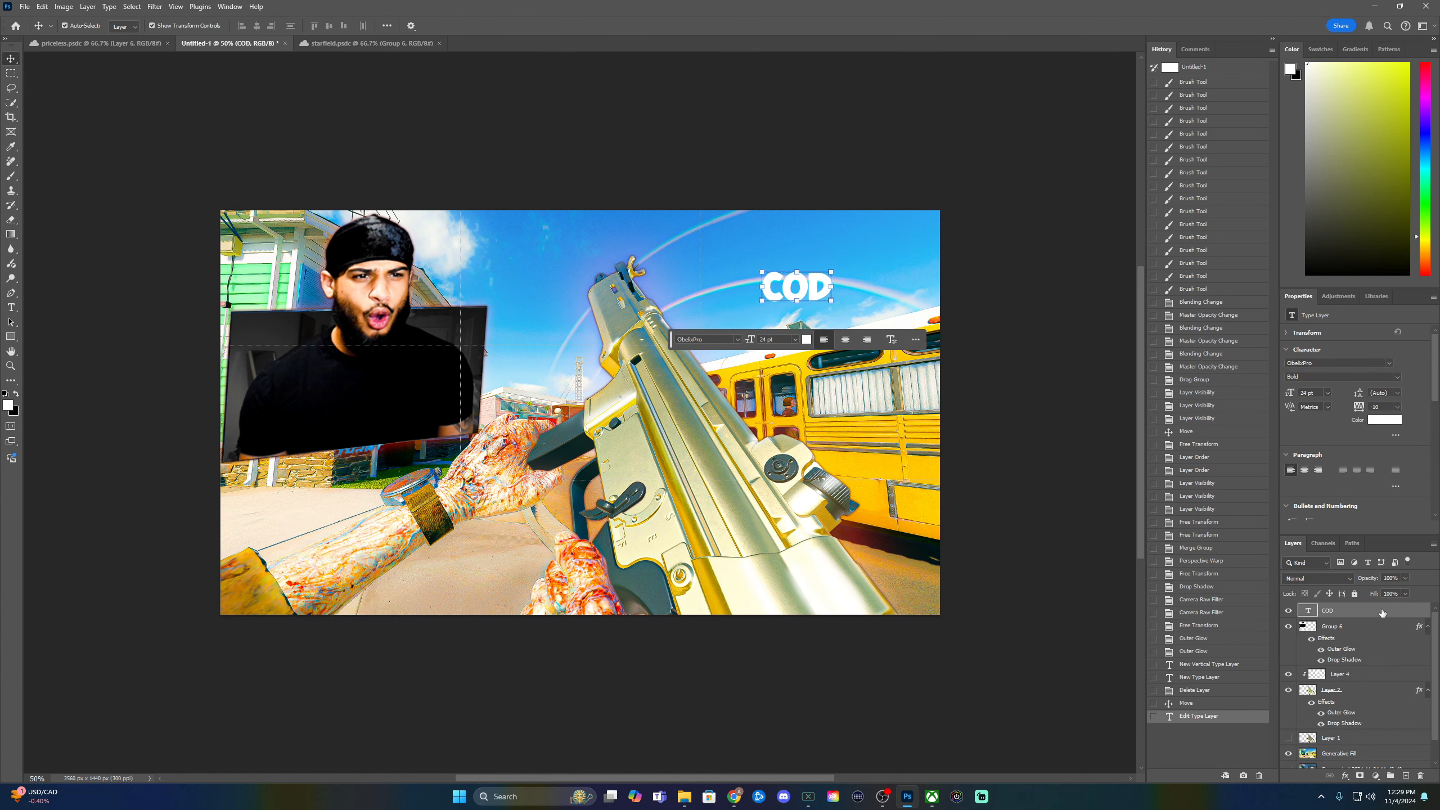
click(808, 328)
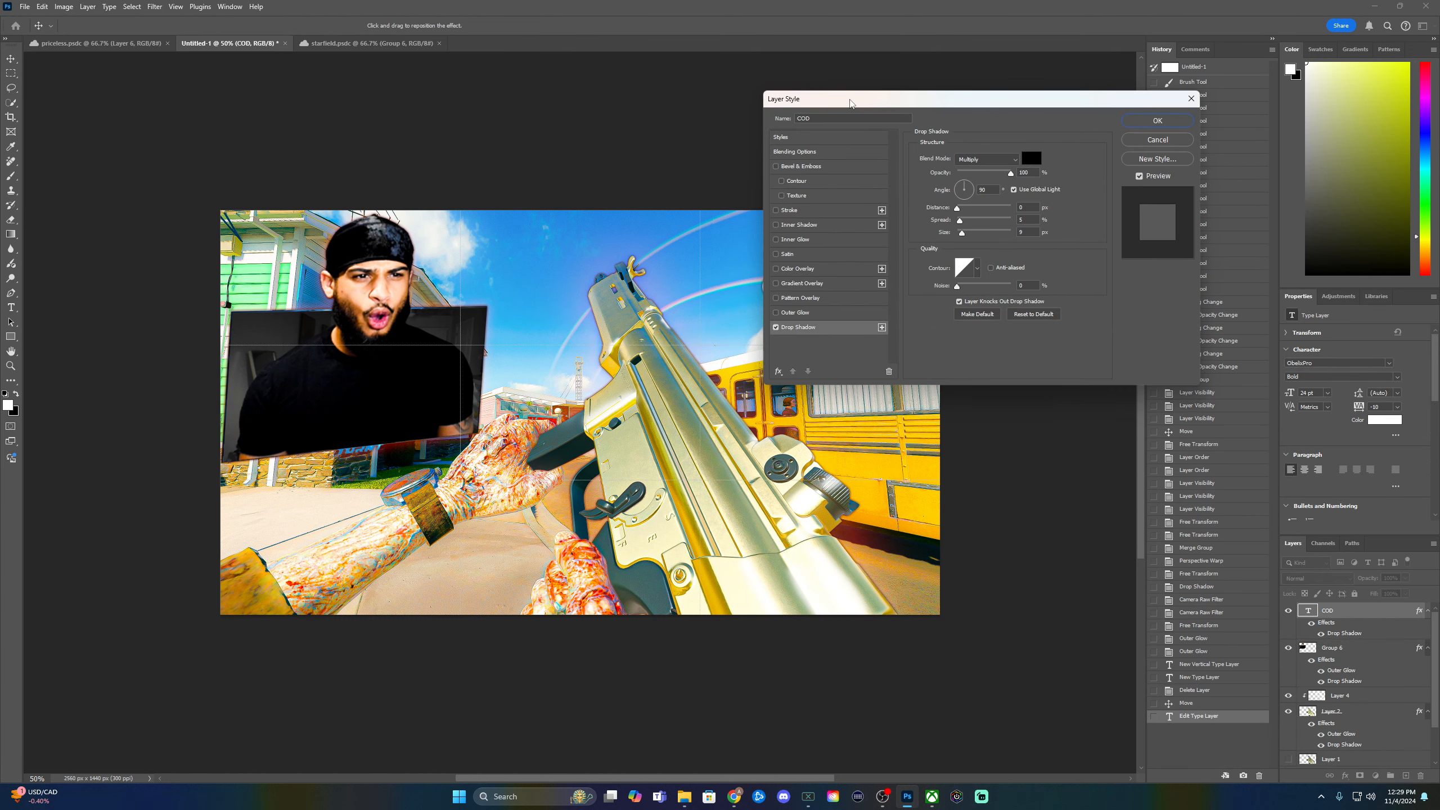
drag(855, 98, 333, 252)
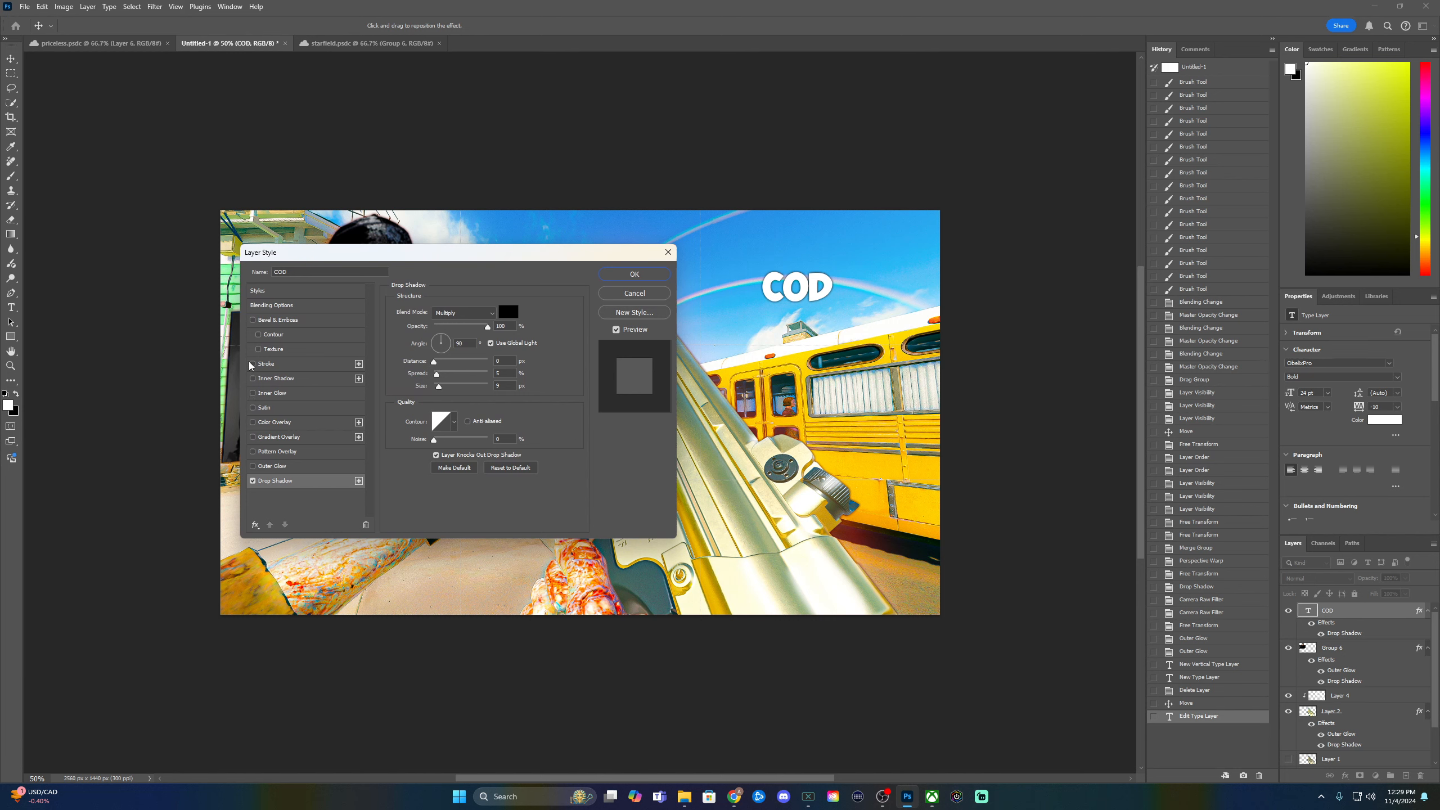
click(267, 364)
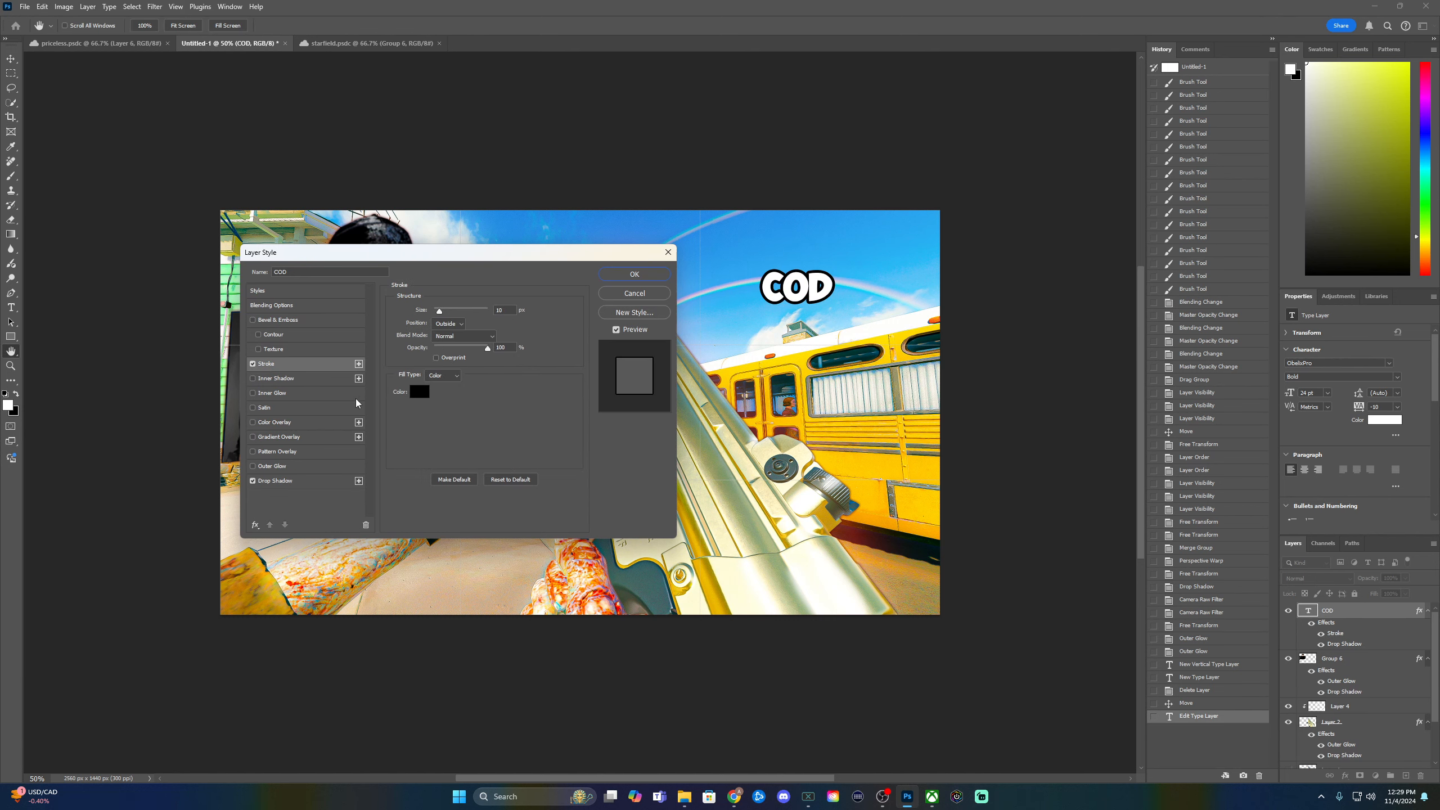
click(633, 274)
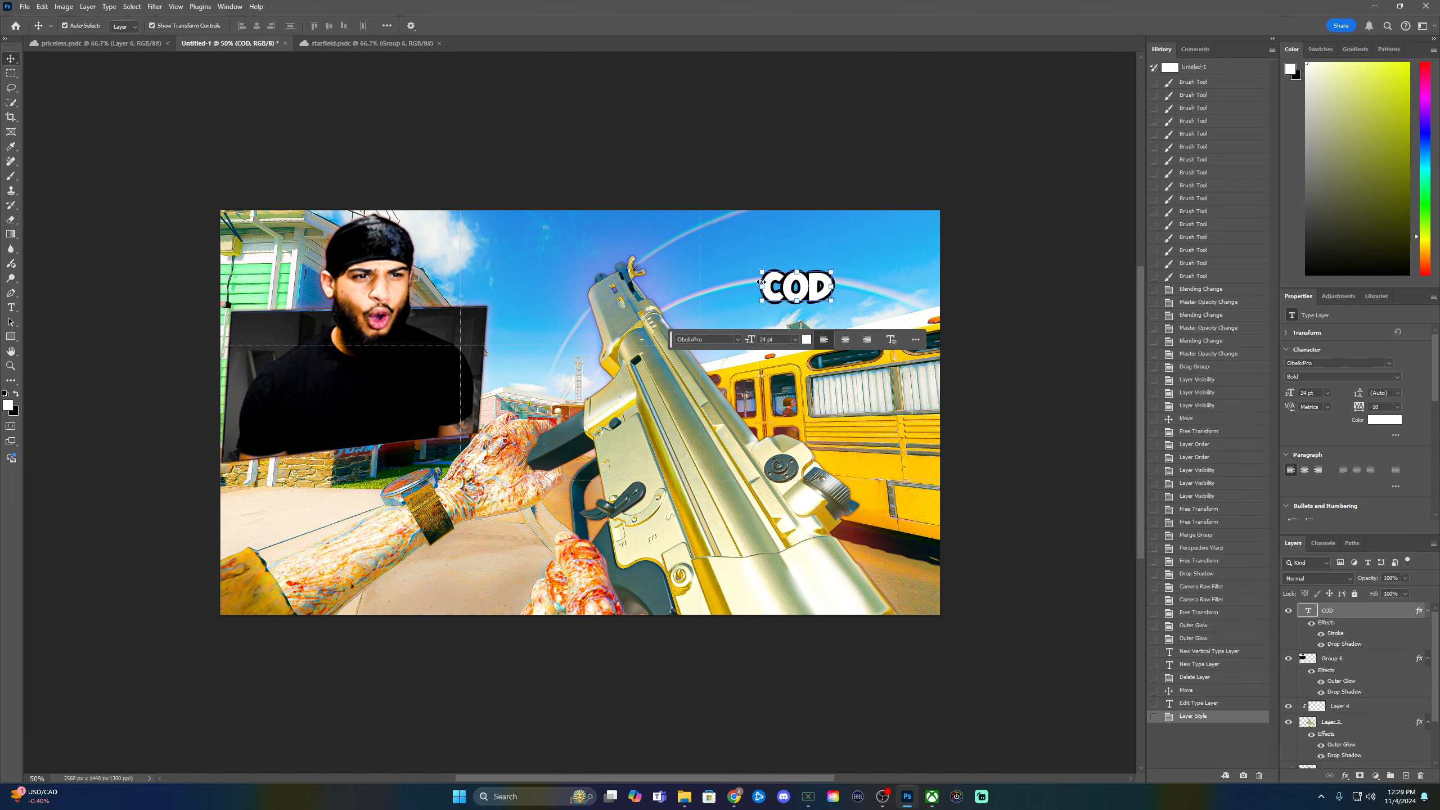
- Scale the COD text up to about 59 pt, keeping it in the sky above the bus
drag(831, 286, 800, 303)
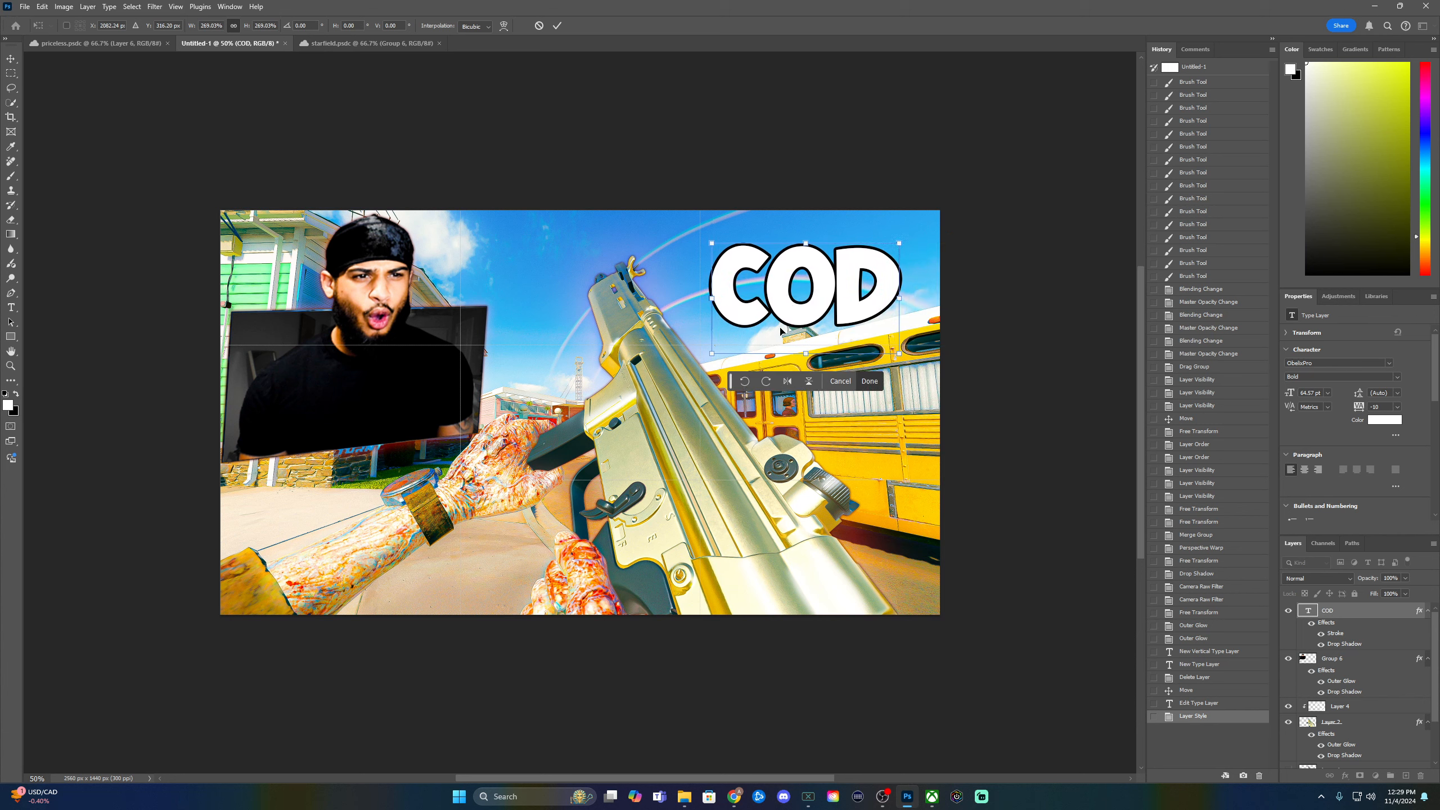
drag(811, 357, 810, 349)
click(869, 372)
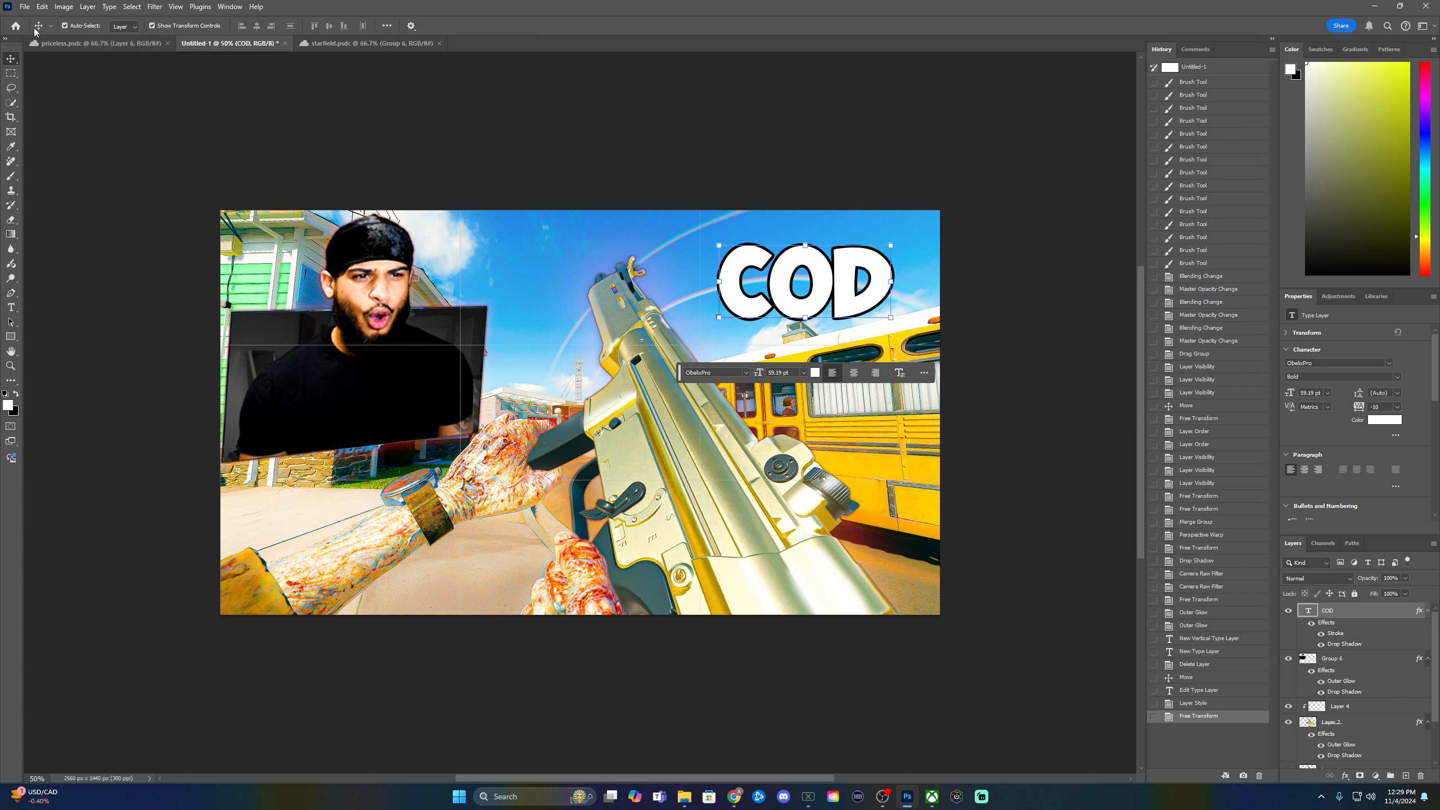
- Start a Perspective Warp on the COD text, rasterizing it, and fit the warp plane's corners around the letters
click(42, 6)
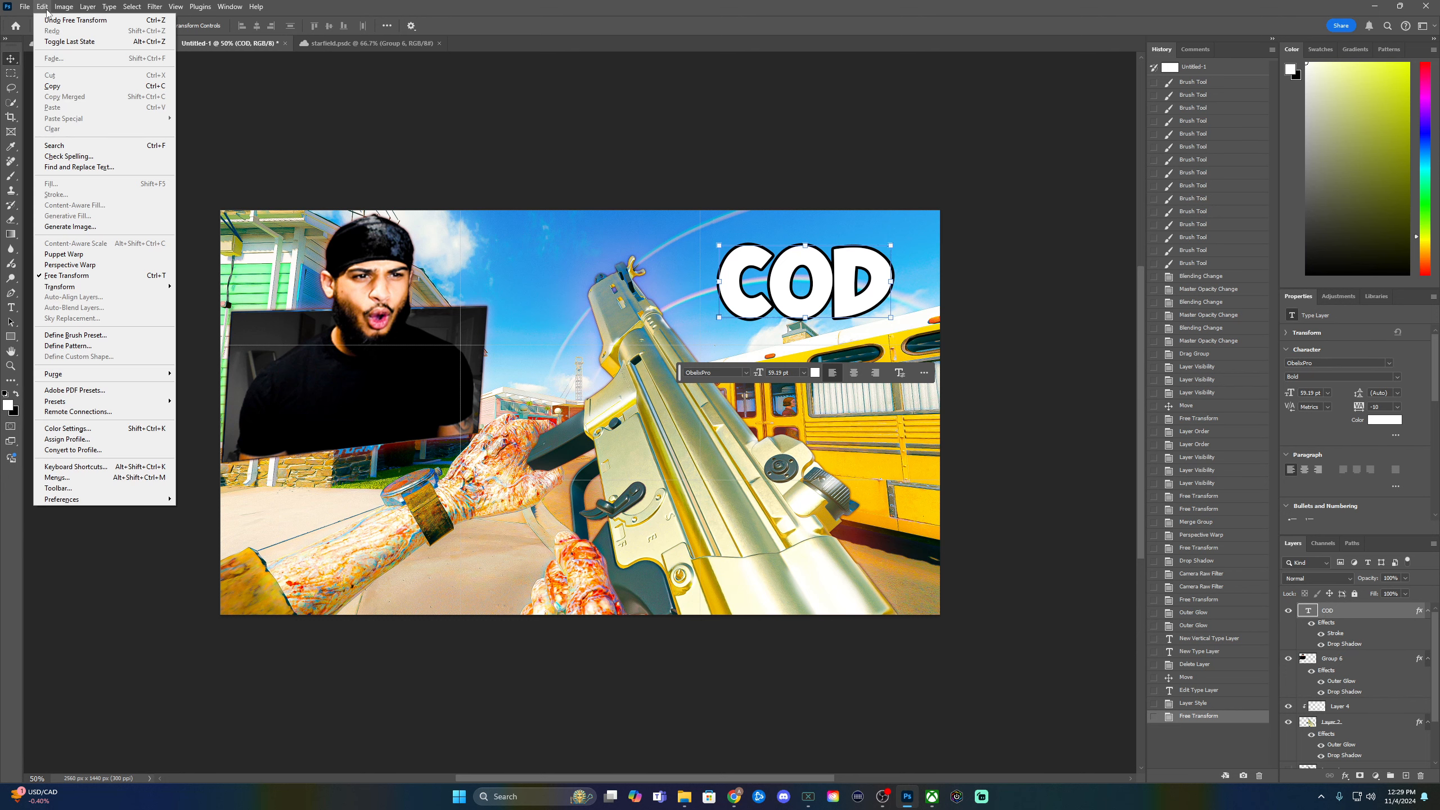
click(88, 265)
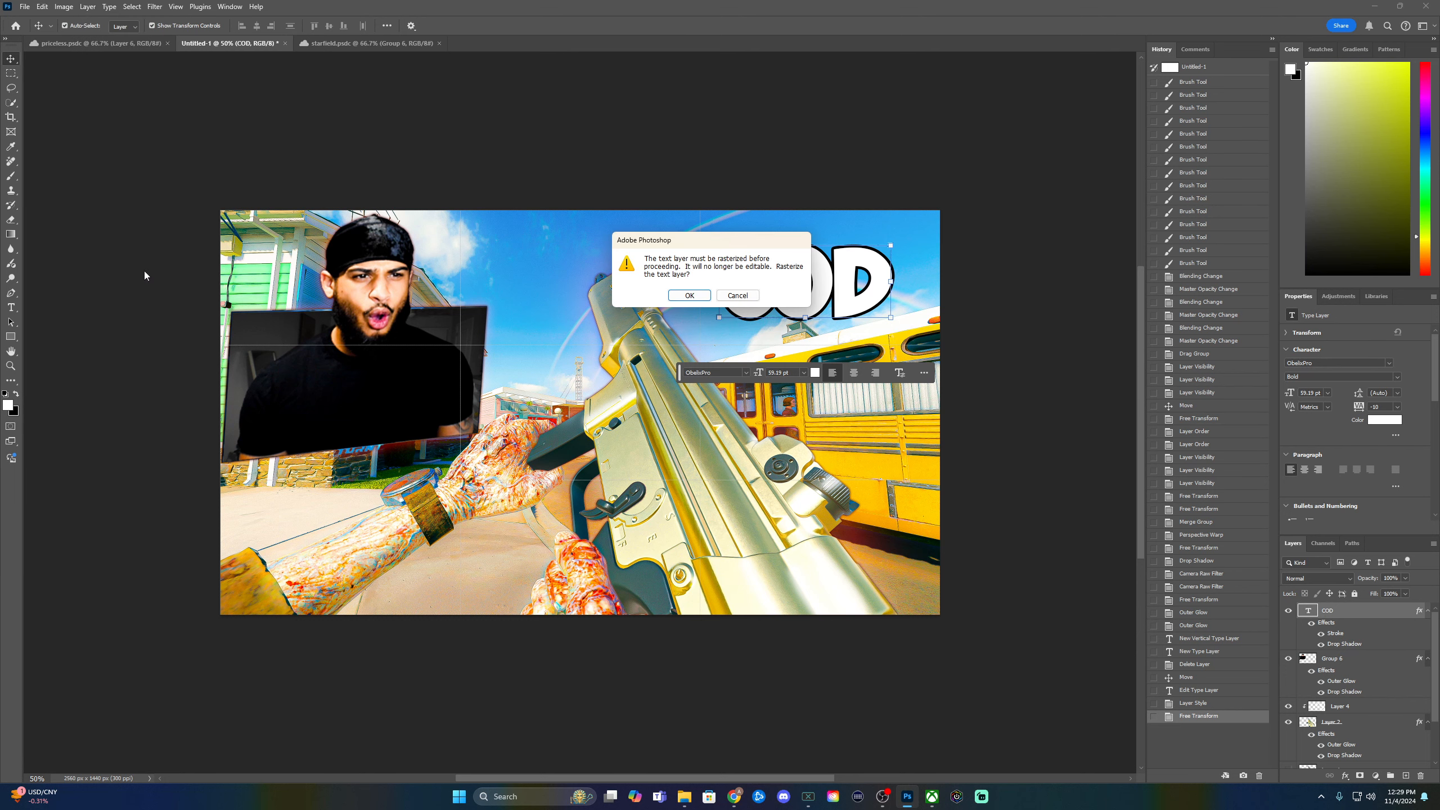
click(690, 295)
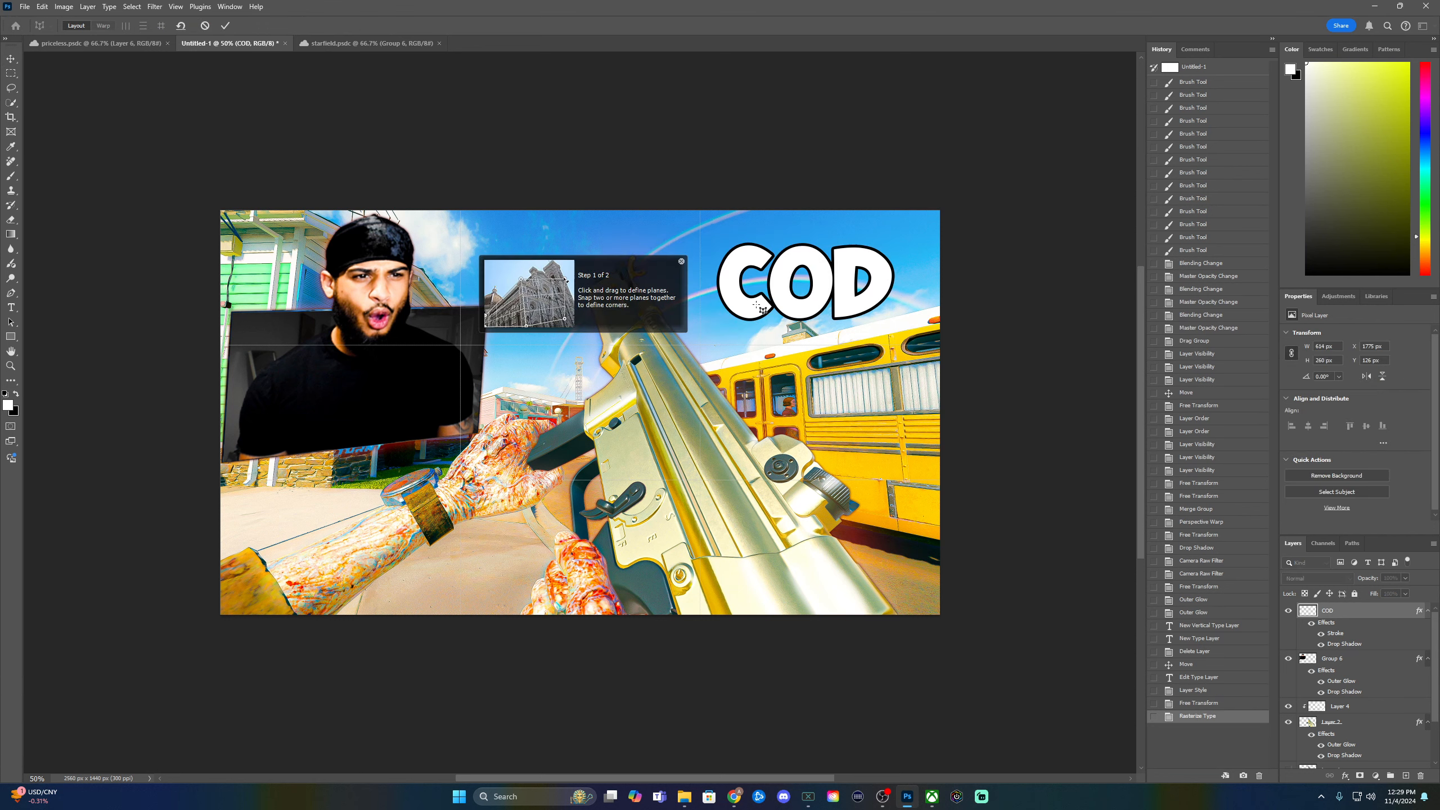
click(717, 241)
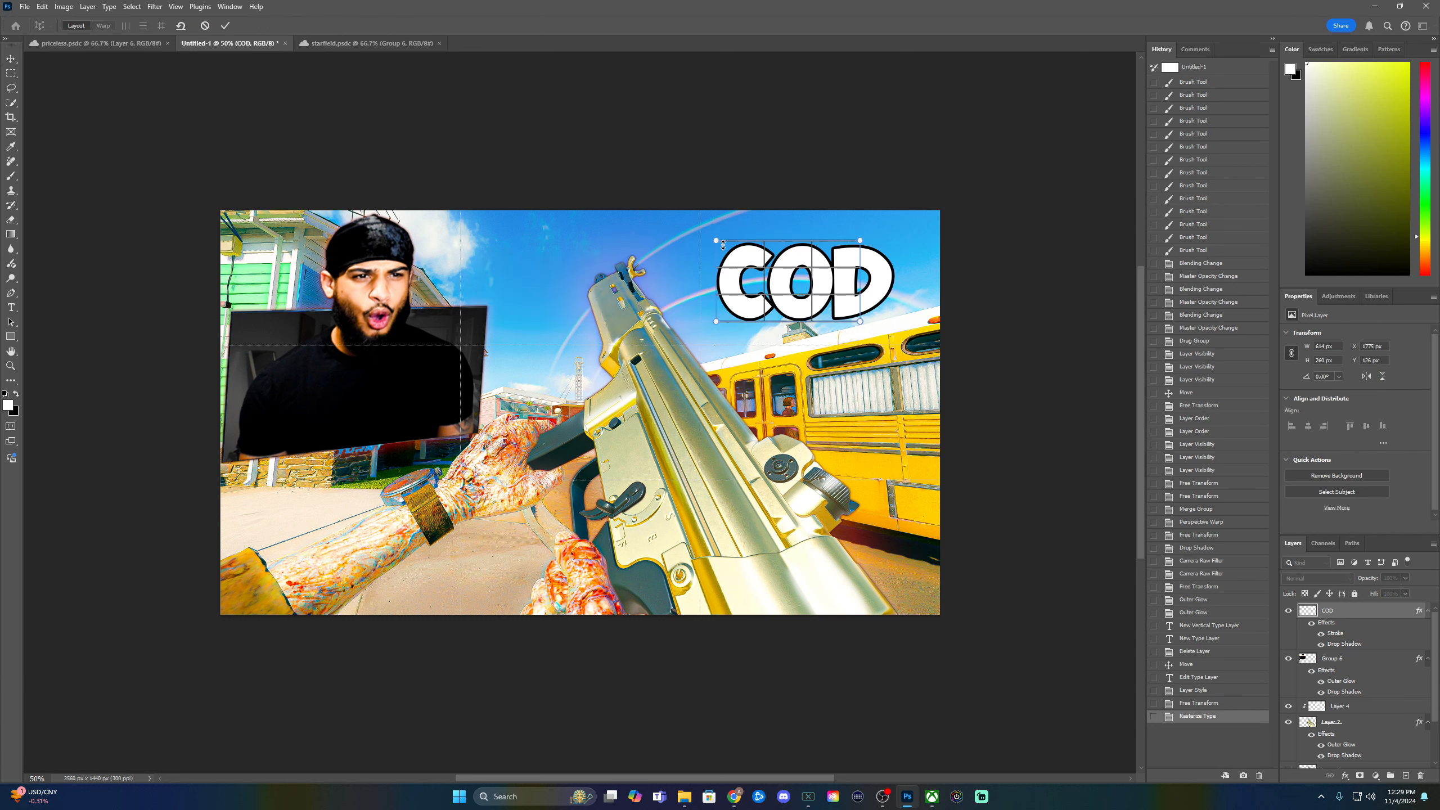
drag(860, 241, 904, 239)
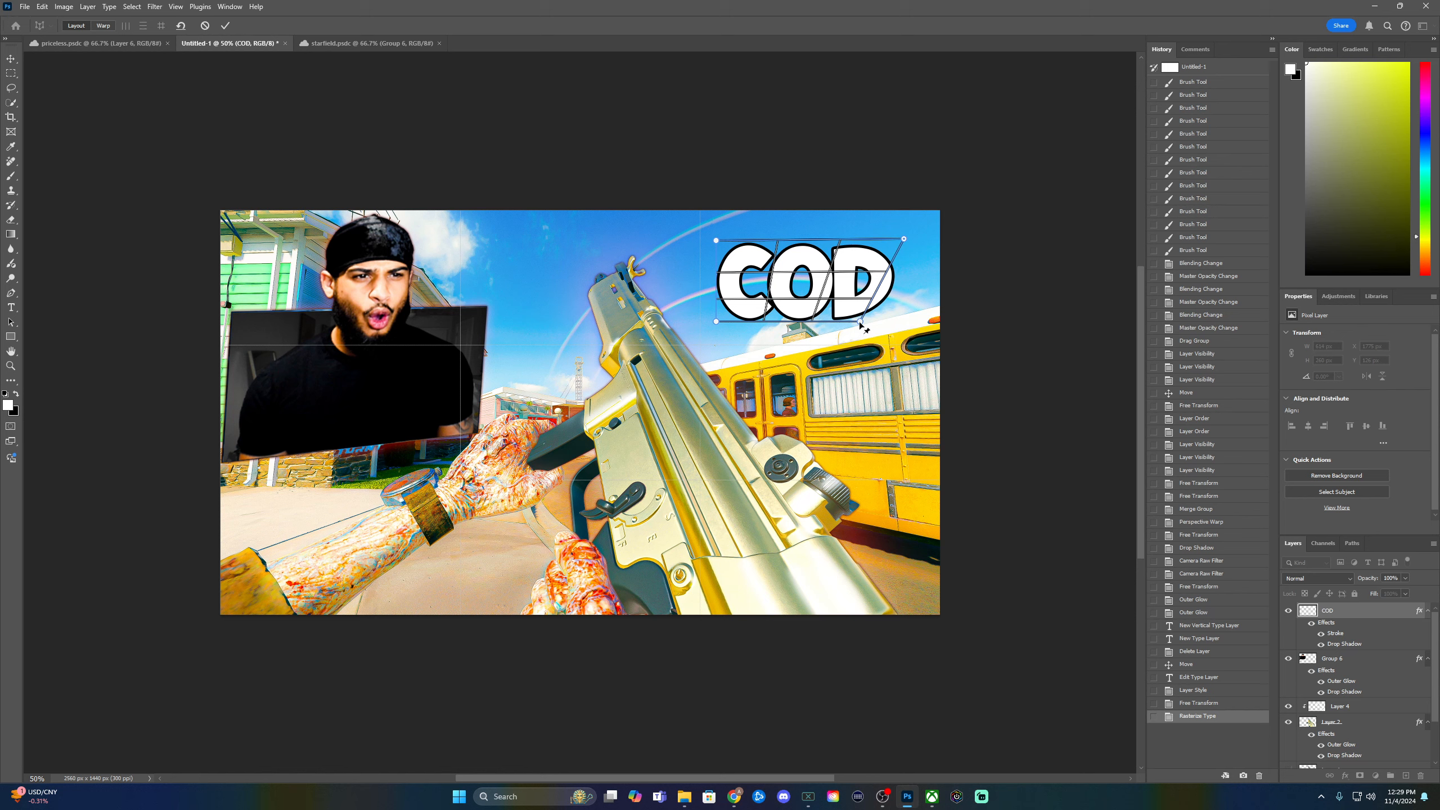
drag(861, 322, 890, 321)
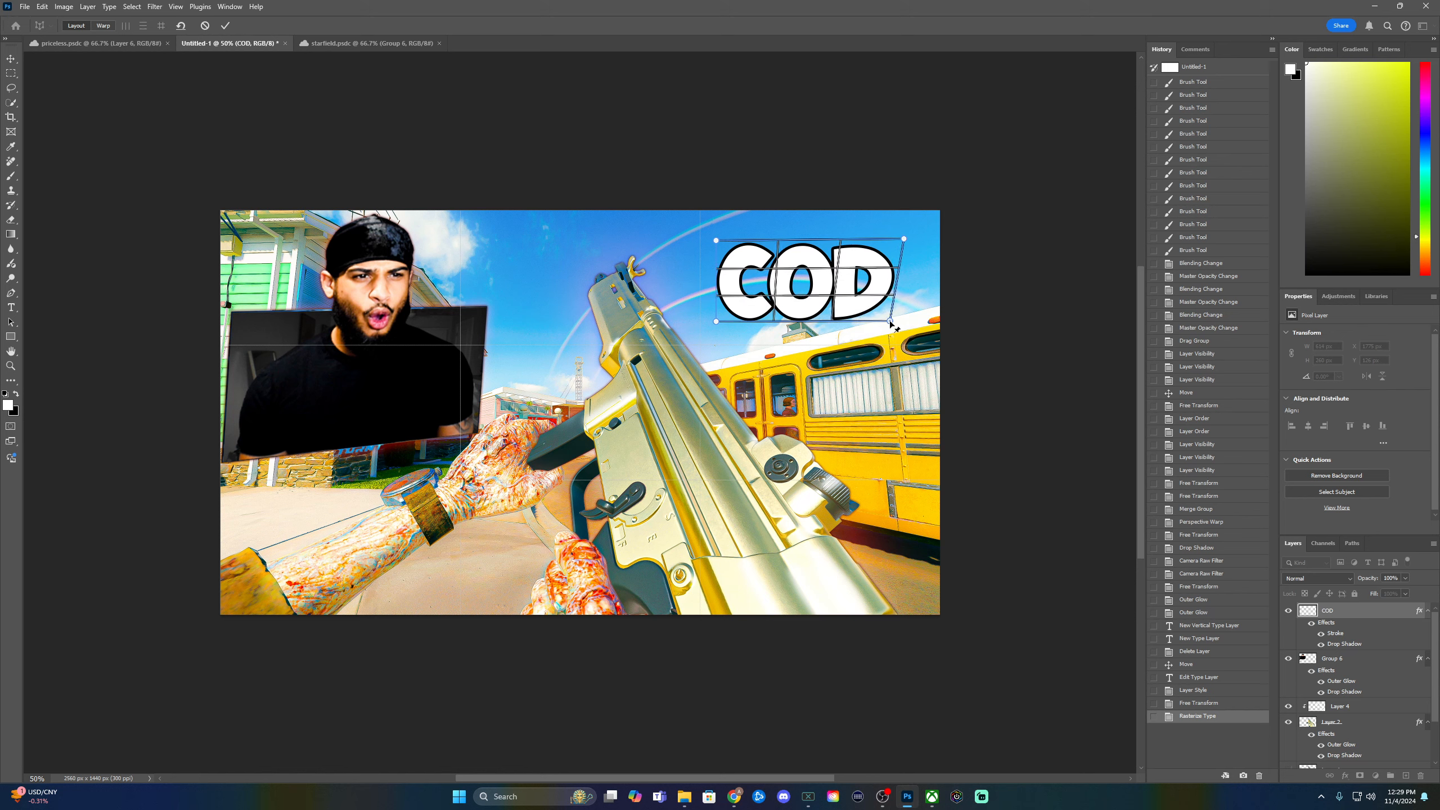
- Warp the COD plane by pulling its two left corners inward so the C end narrows, and commit it
click(103, 28)
mouse_move(717, 241)
mouse_down()
mouse_move(737, 224)
mouse_move(741, 253)
mouse_up()
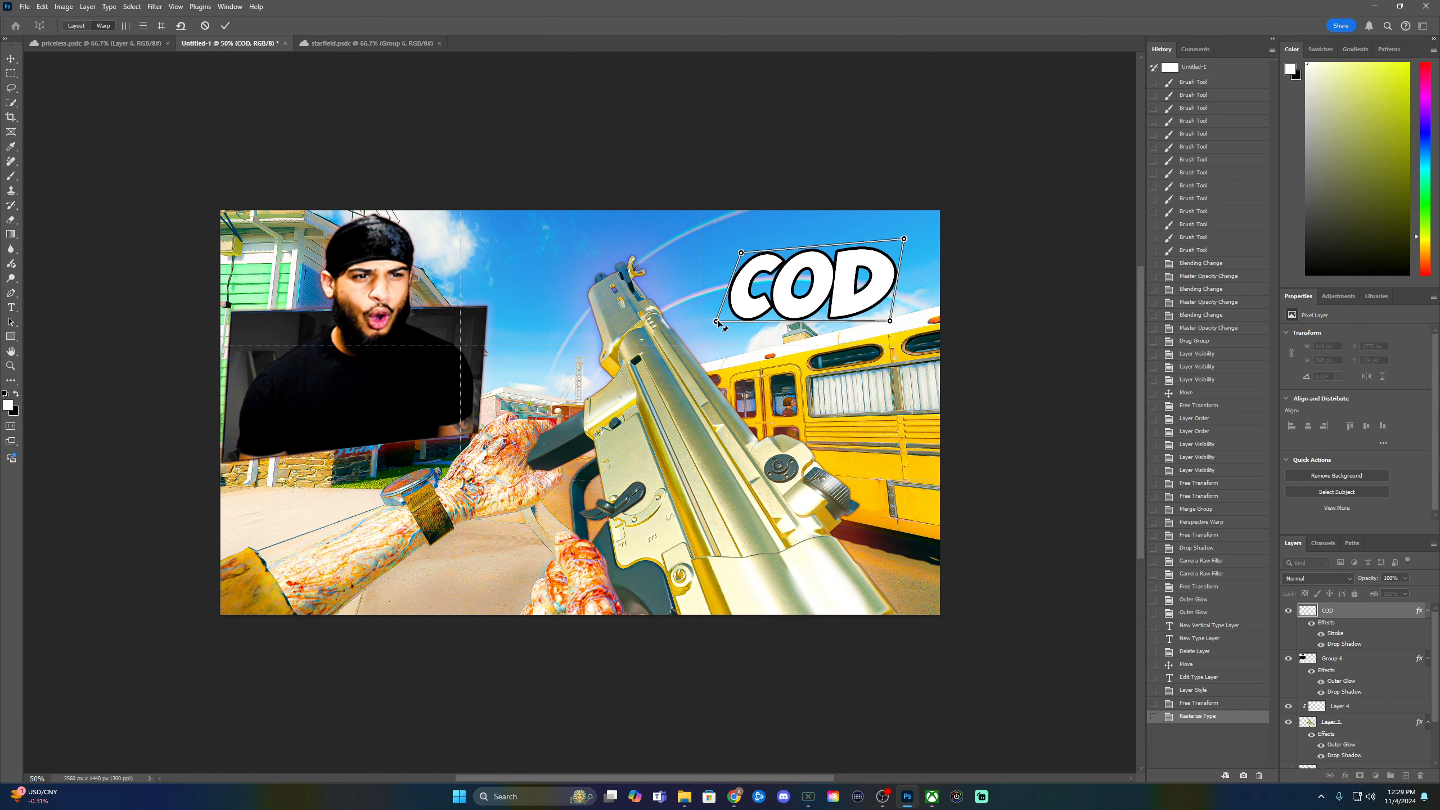
drag(717, 322, 737, 308)
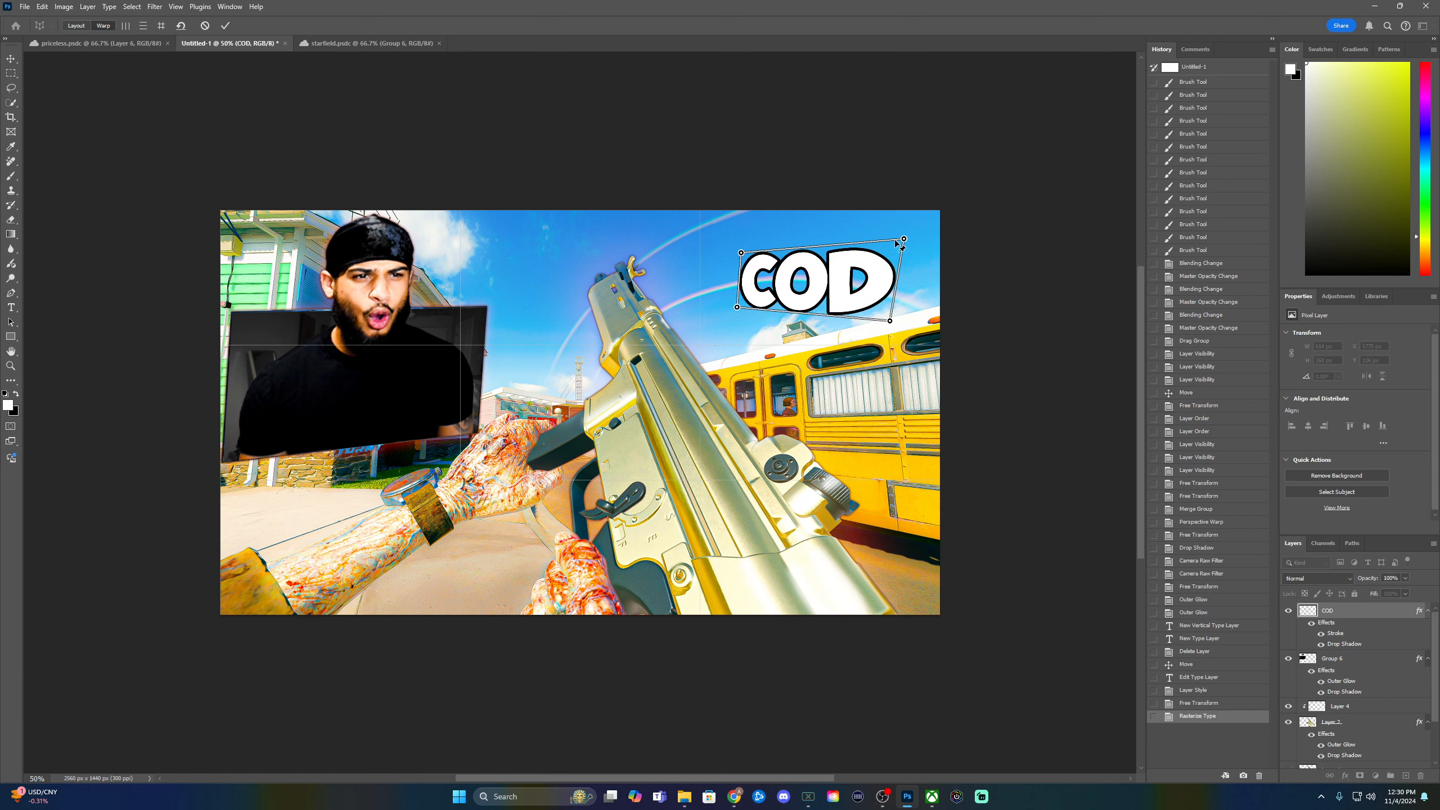
drag(742, 253, 751, 252)
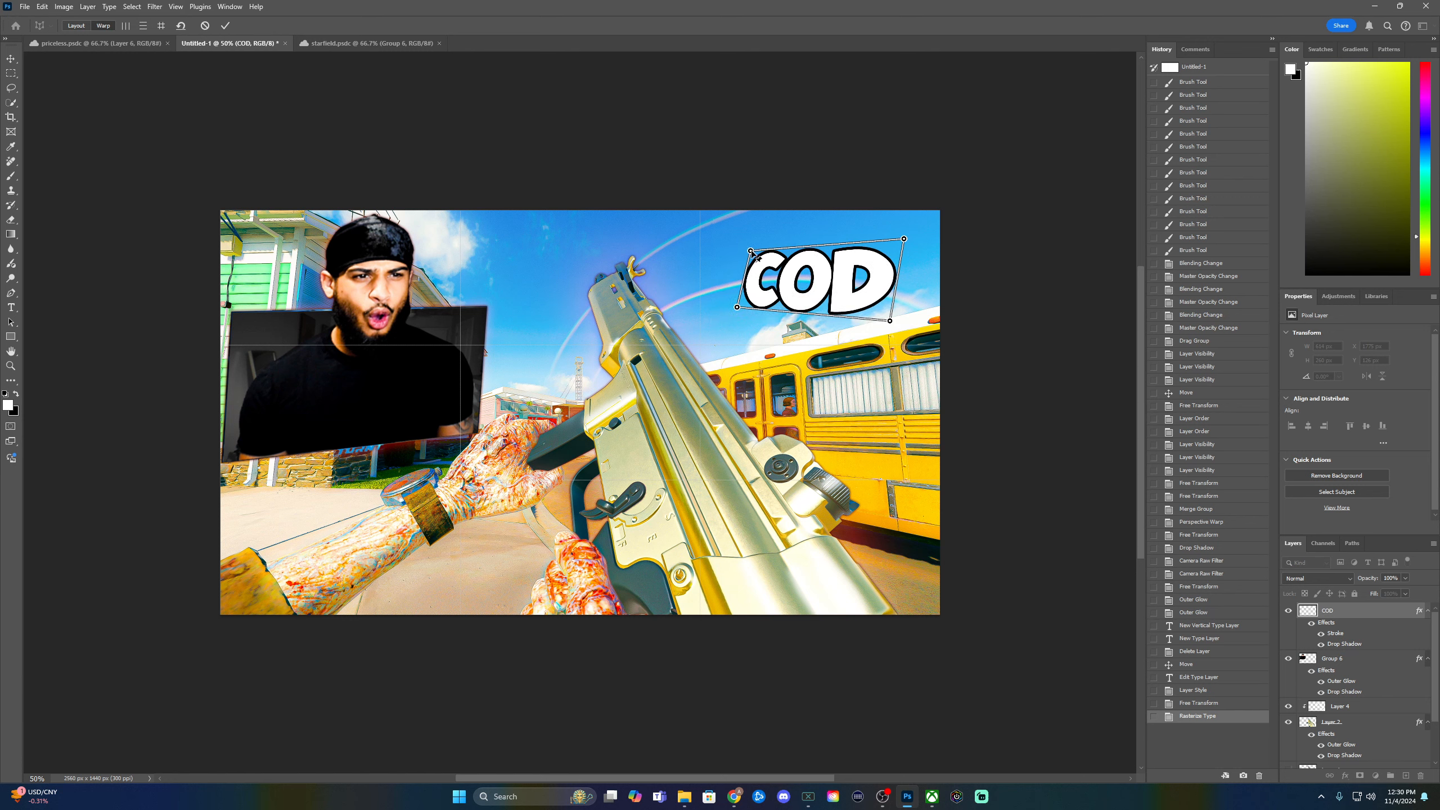
click(226, 26)
- Enlarge the warped COD title to about 166% and position it to fill the sky above the bus
key(ctrl+t)
drag(891, 313, 967, 397)
drag(848, 333, 793, 312)
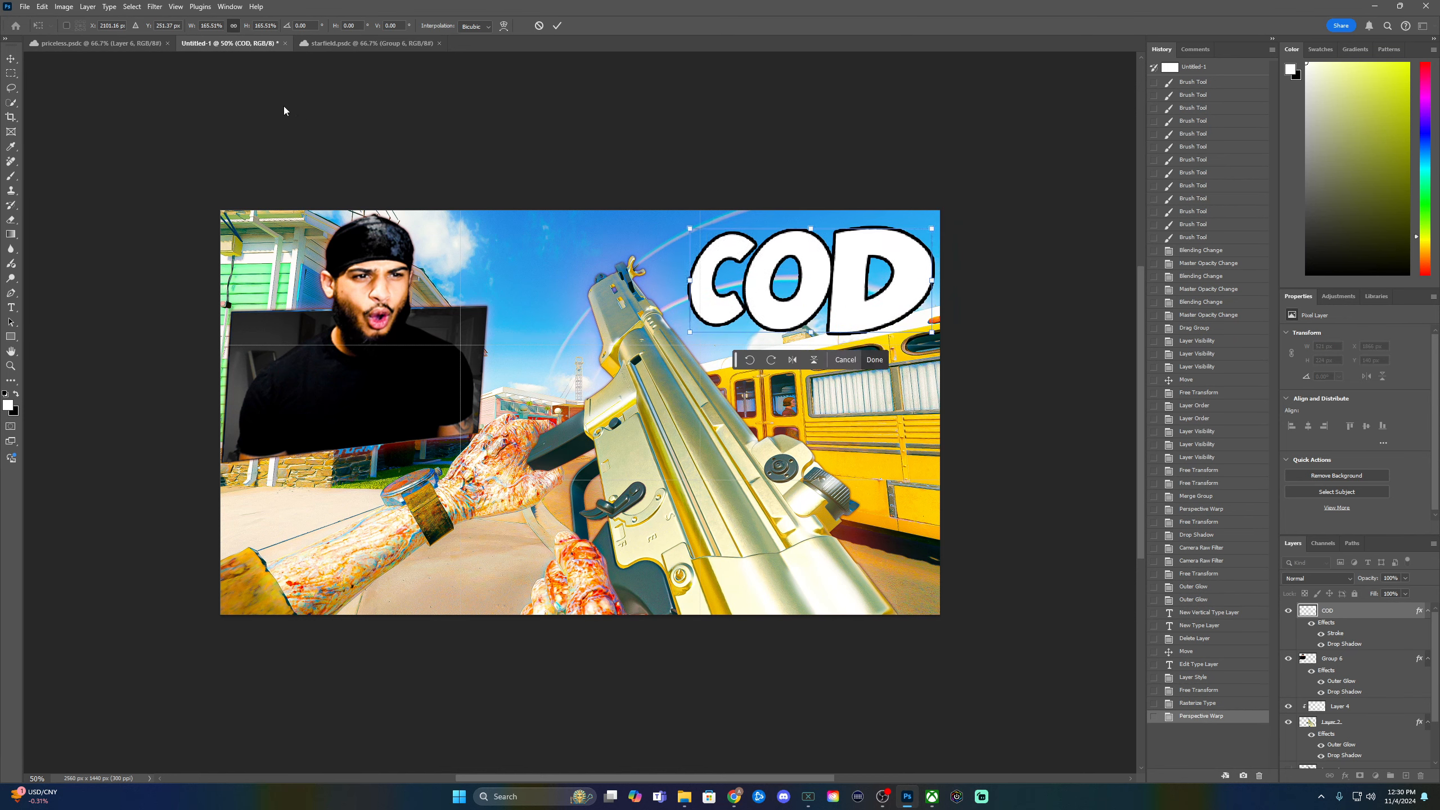
click(875, 359)
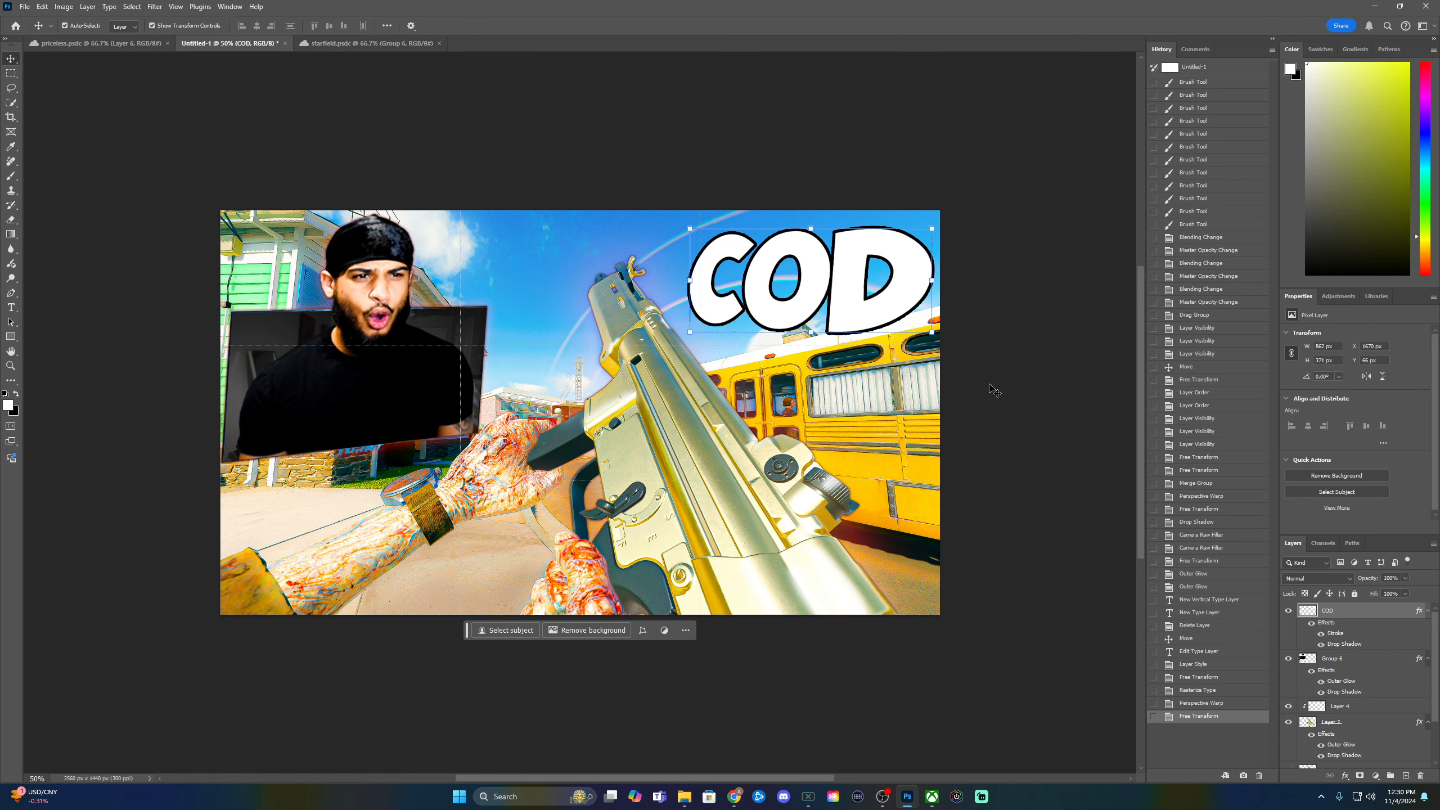
- Check the thumbnail at 16.67% zoom and delete the COD title layer
key(ctrl+minus)
key(ctrl+minus)
key(ctrl+minus)
ctrl+click(968, 407)
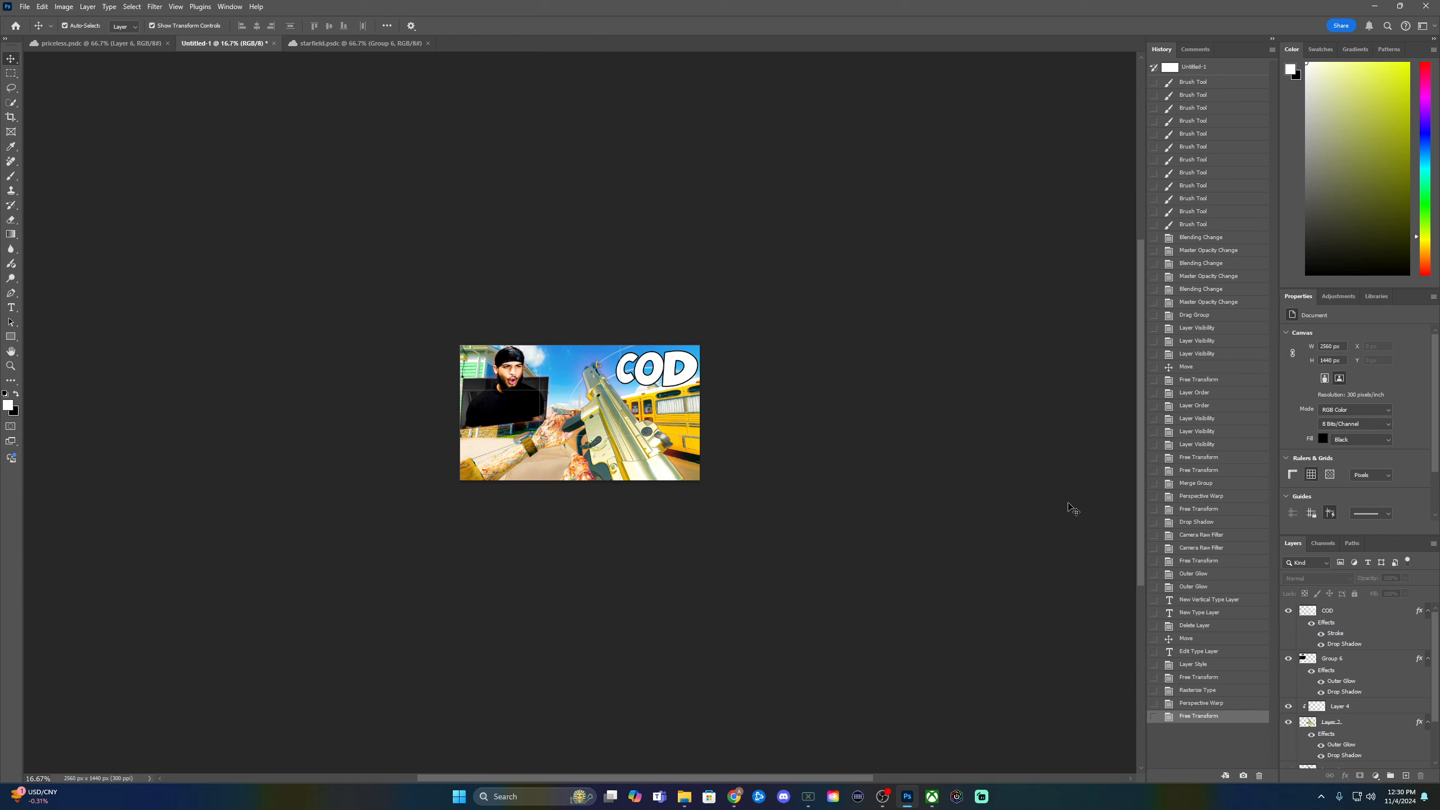
click(1350, 613)
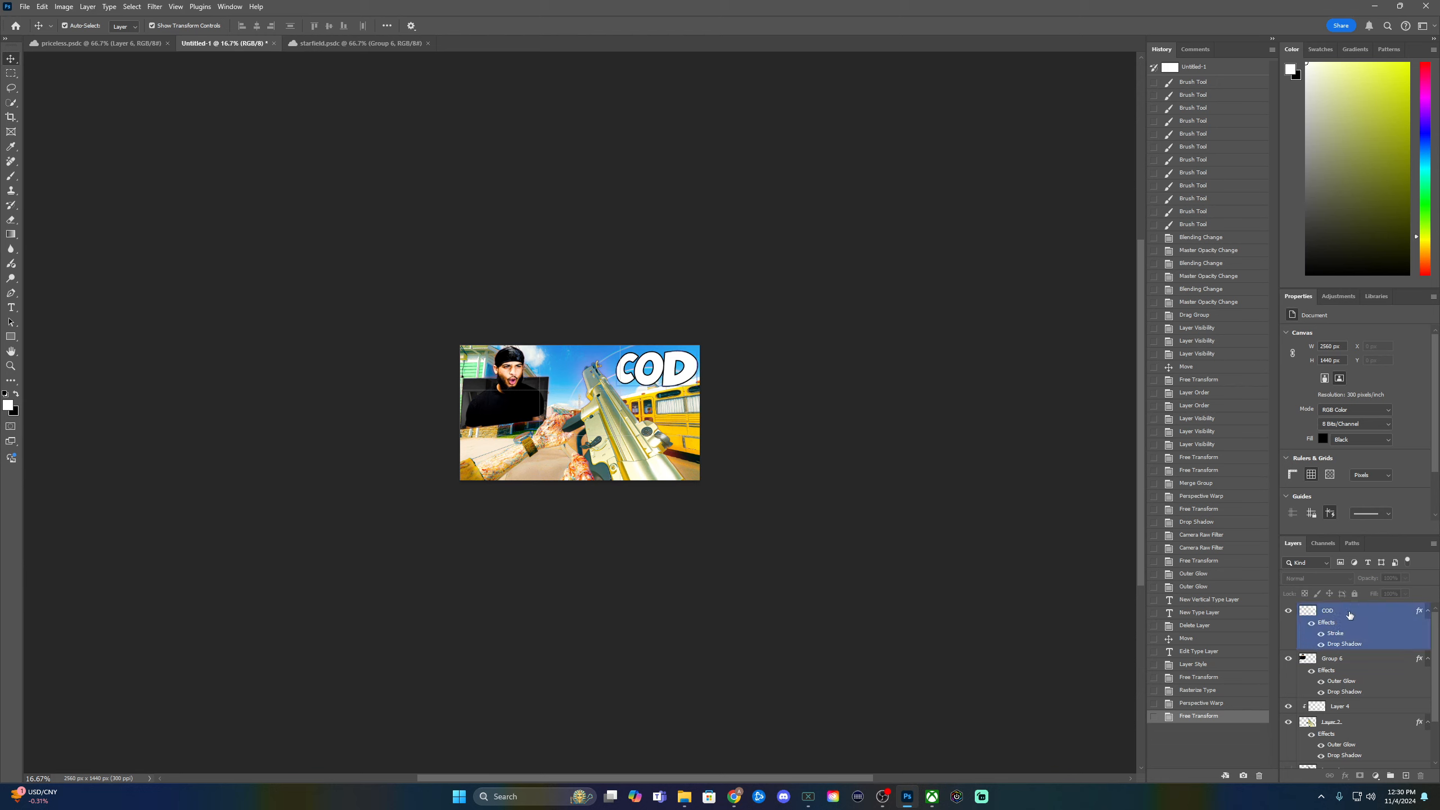
key(Delete)
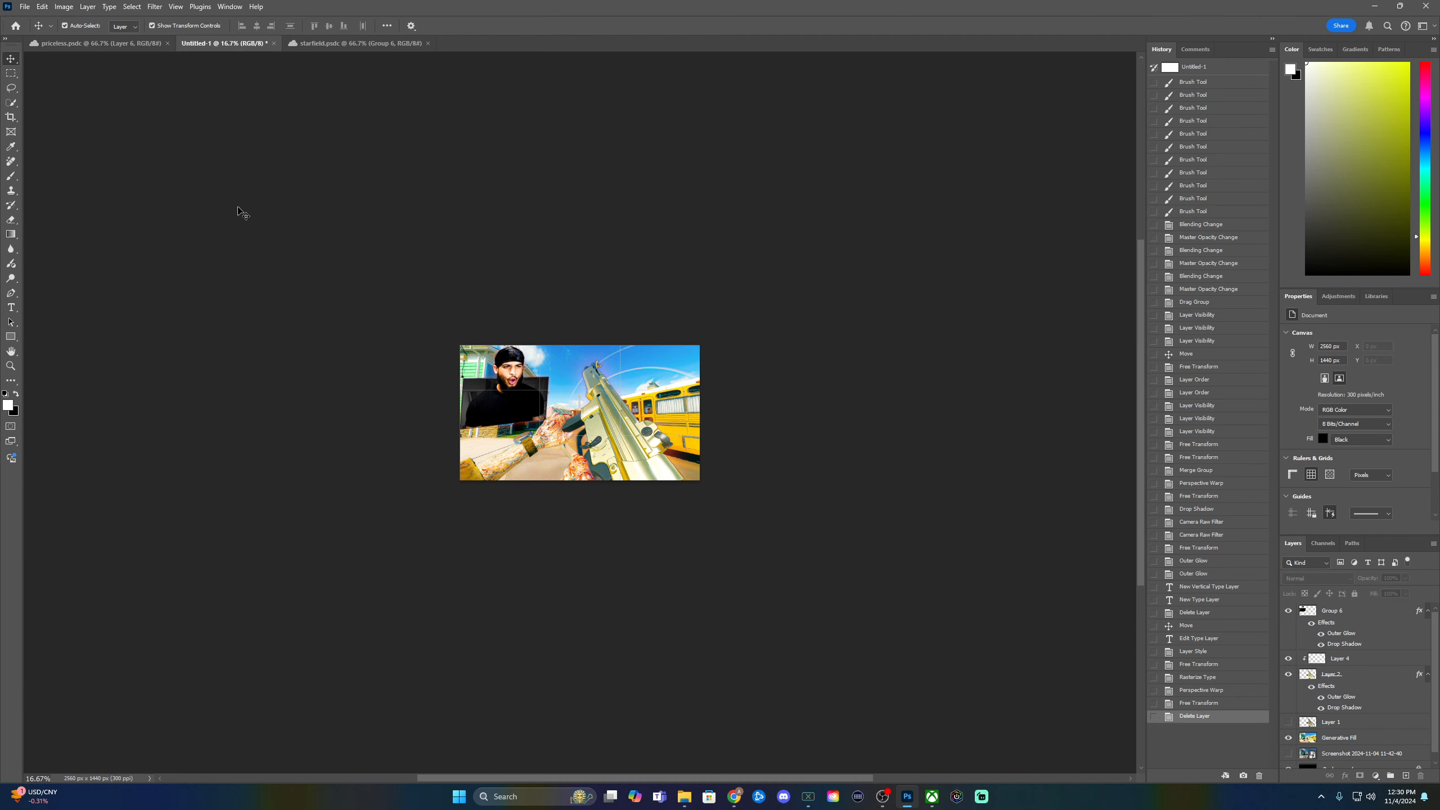
click(24, 8)
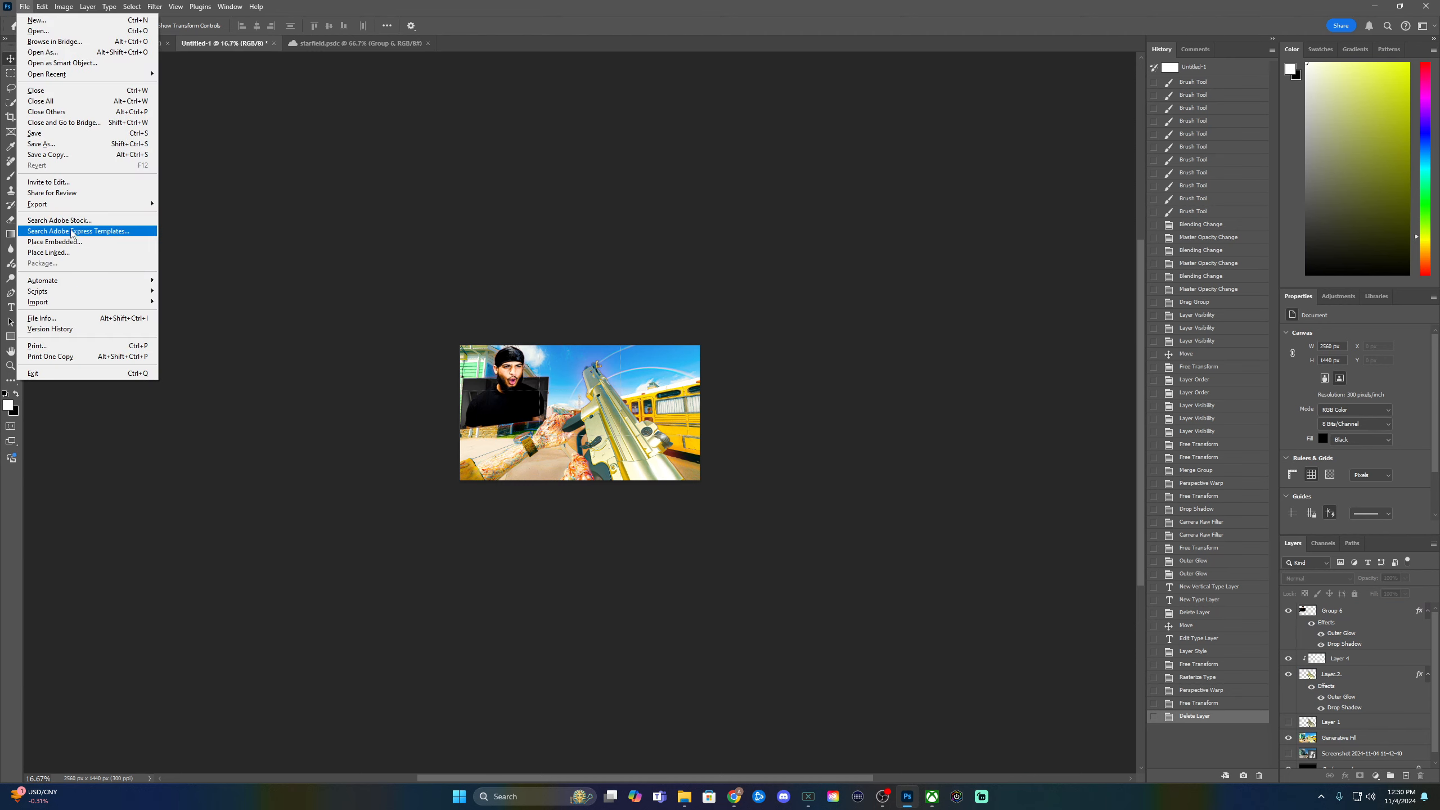
click(247, 226)
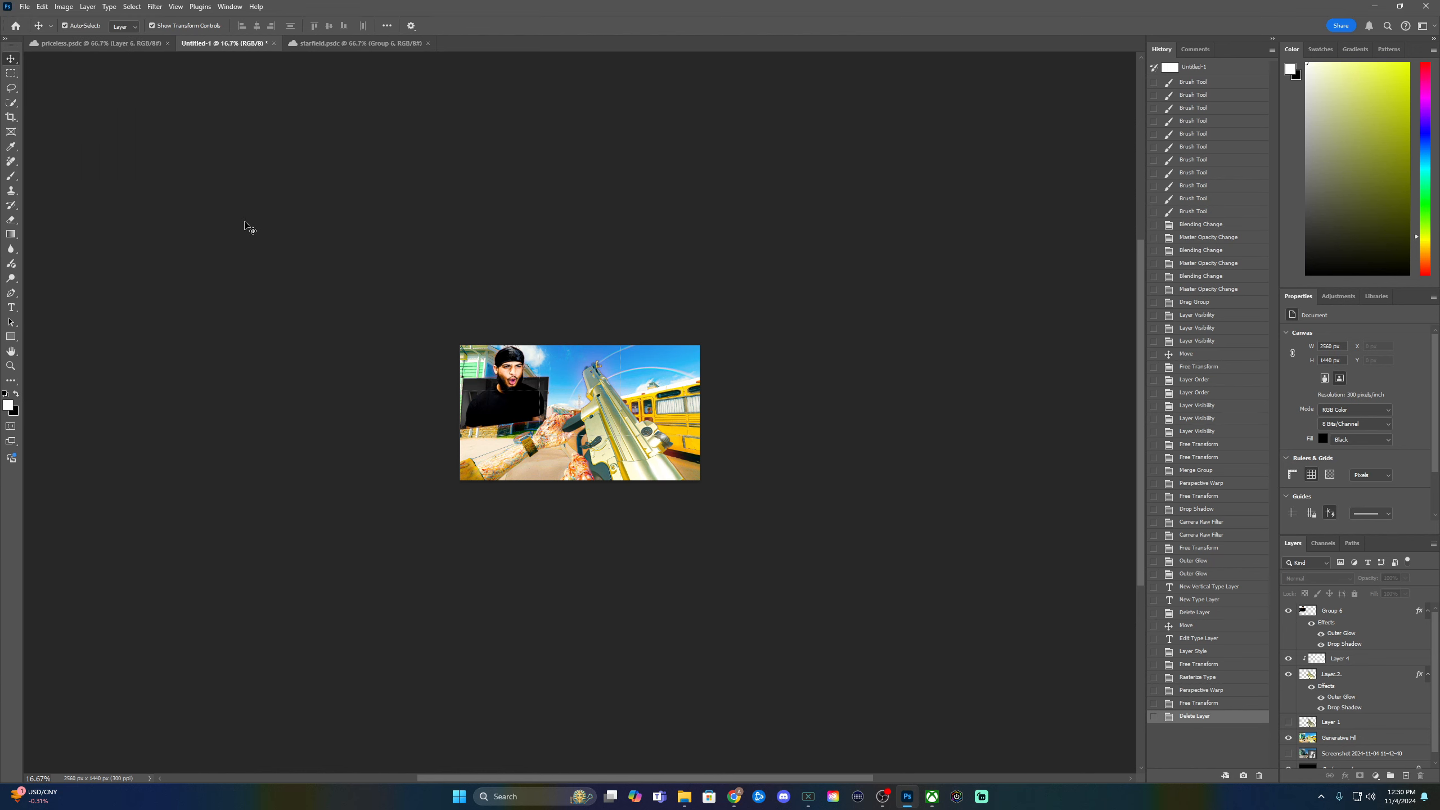